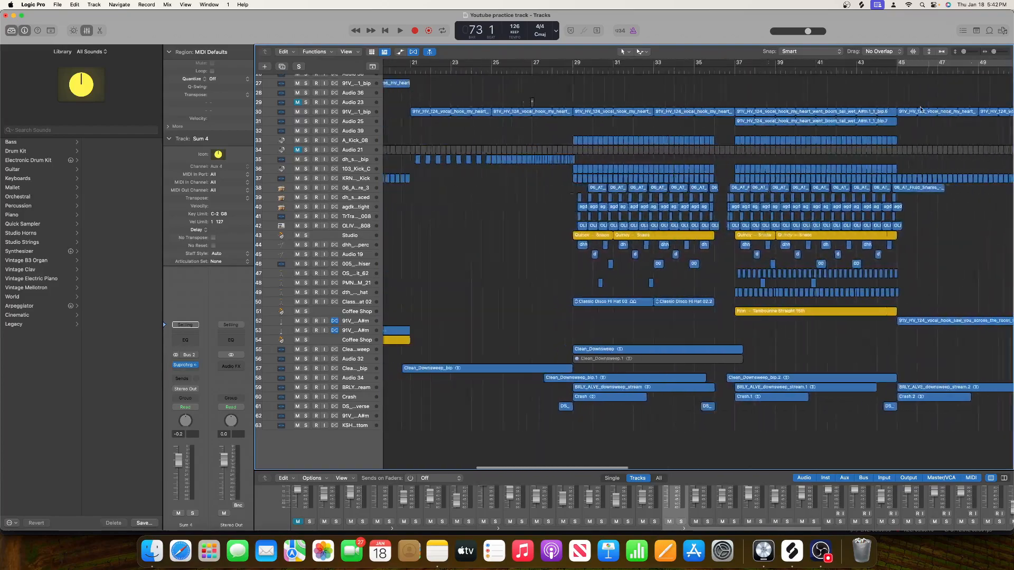
Look over the arrangement from the first track down, with the tracks and regions enlarged.
scroll(920, 109, up, 10)
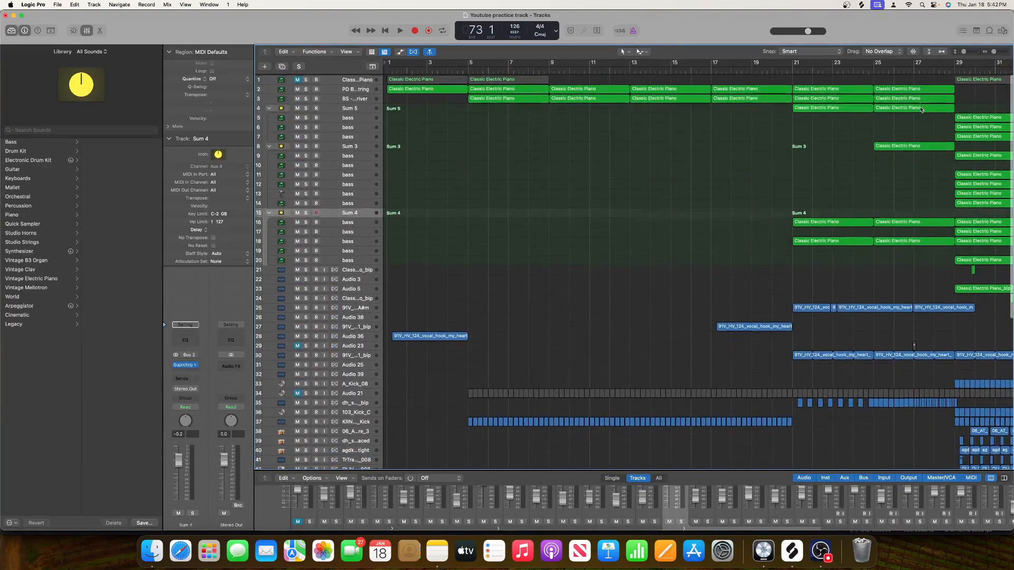
scroll(920, 109, right, 3)
scroll(920, 110, left, 3)
scroll(920, 109, right, 1)
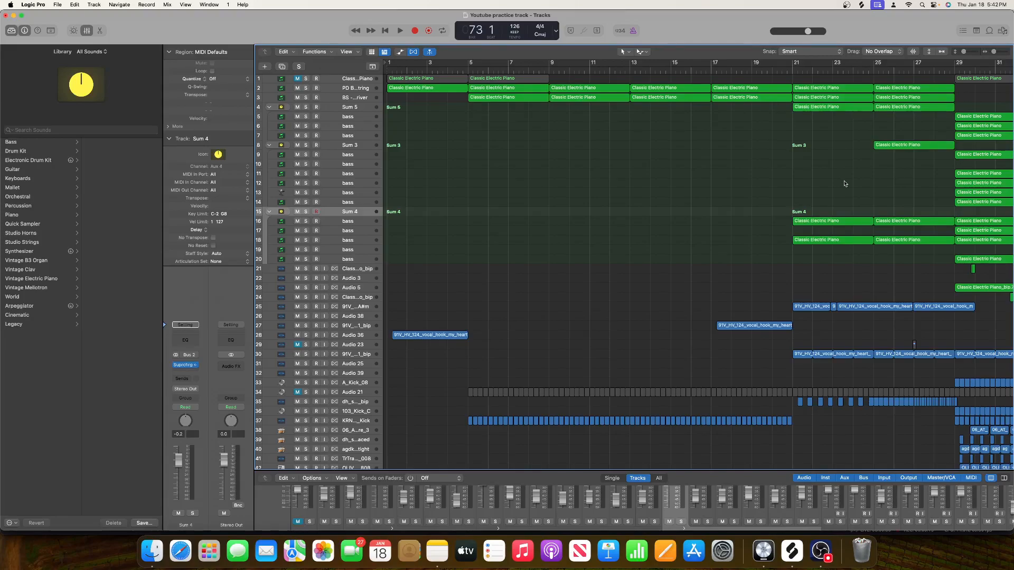
scroll(844, 184, right, 3)
scroll(844, 184, left, 3)
scroll(847, 183, right, 1)
drag(995, 54, 968, 52)
scroll(839, 113, up, 5)
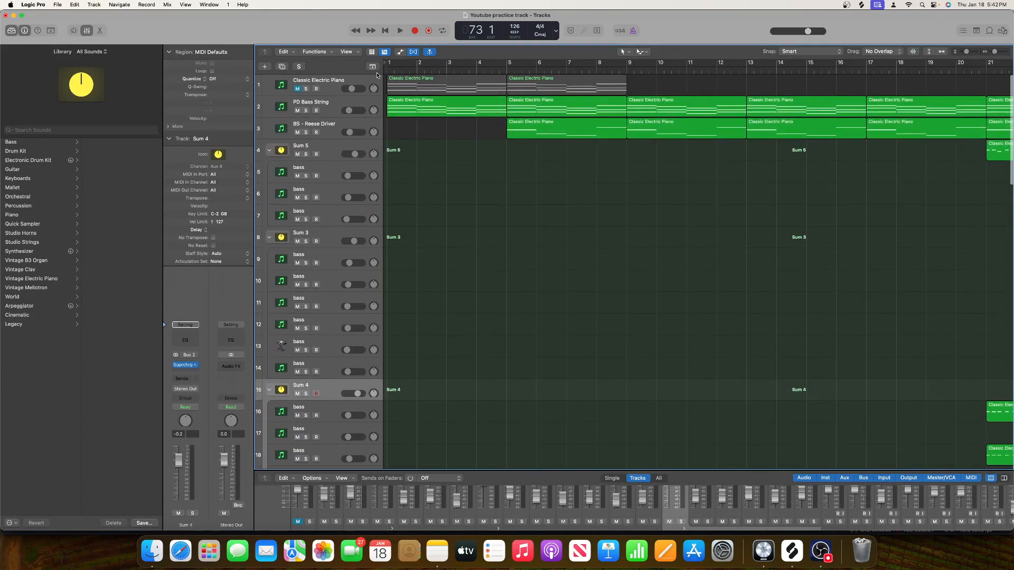
Set the cycle range from bar 1 to bar 5 and select the PD Bass String track.
drag(507, 65, 388, 64)
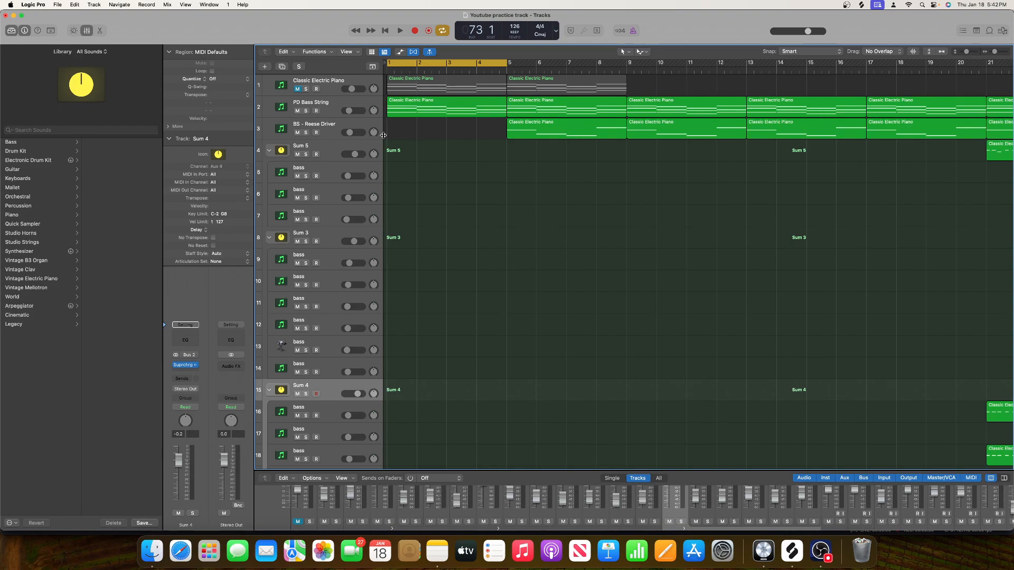
click(340, 112)
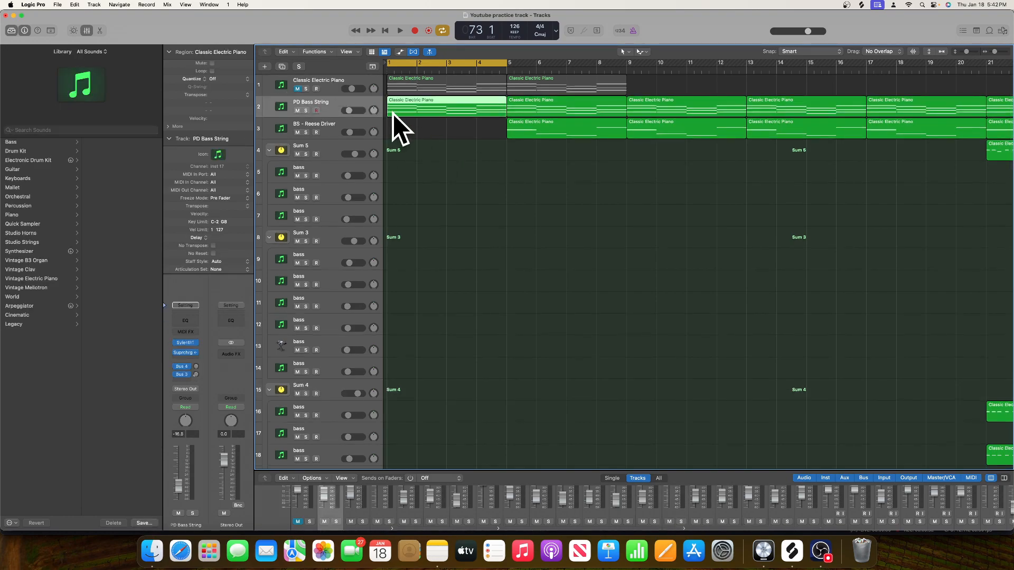
scroll(464, 120, right, 20)
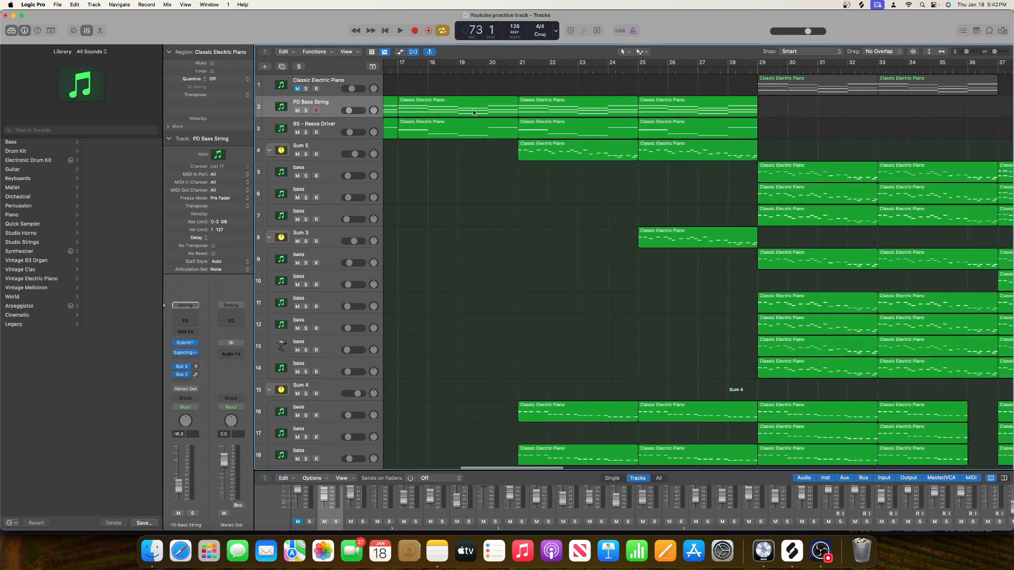
scroll(473, 112, left, 20)
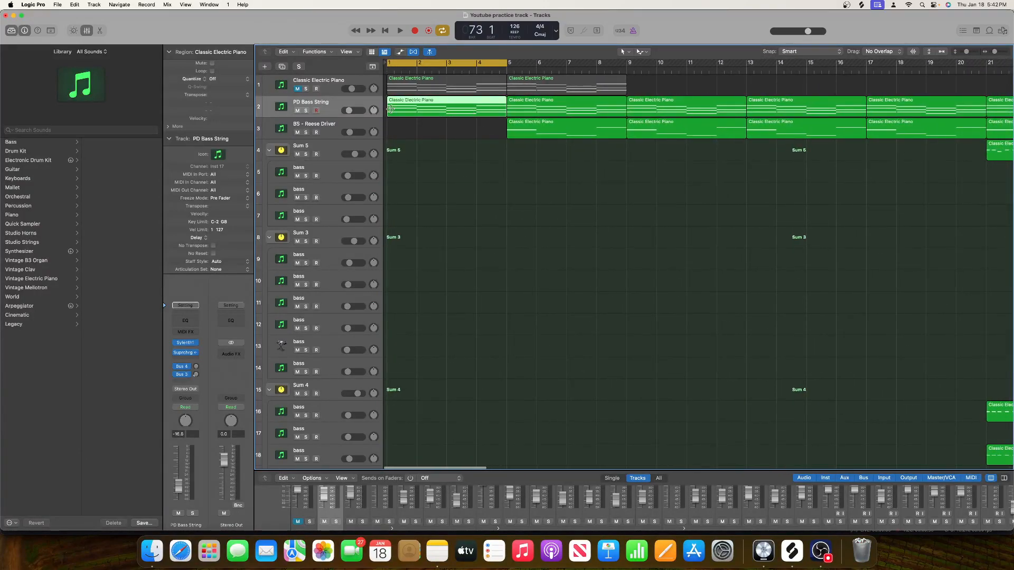
scroll(391, 109, right, 3)
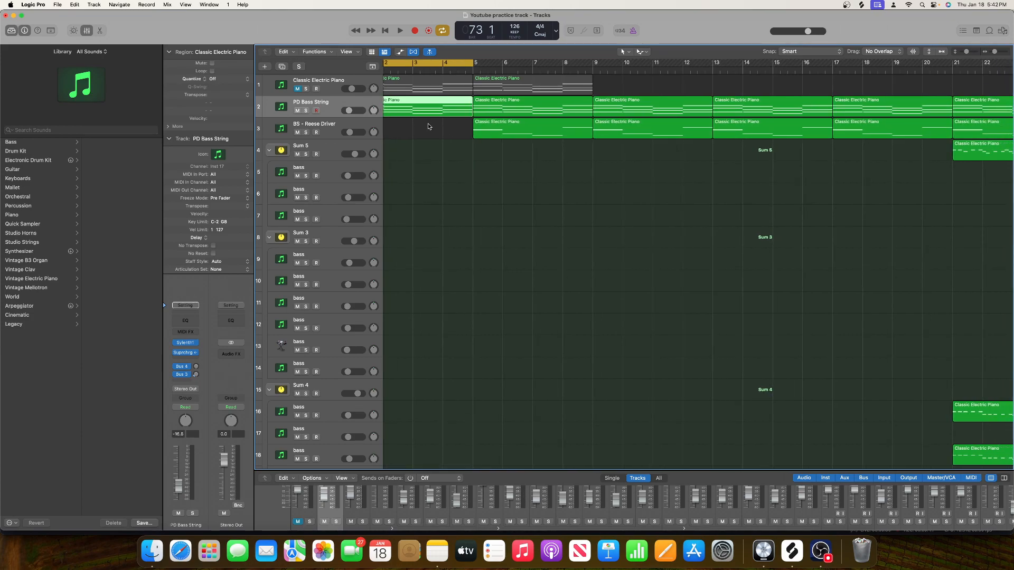
scroll(428, 126, left, 3)
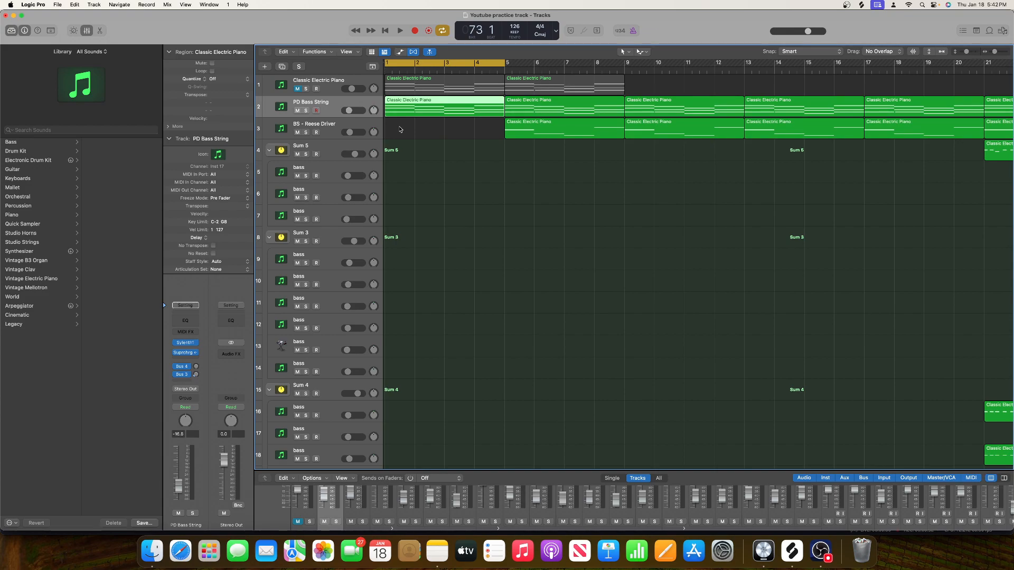
Play the PD Bass String track soloed from bar 1, stop it, and turn off the cycle and the solo.
click(306, 111)
key(space)
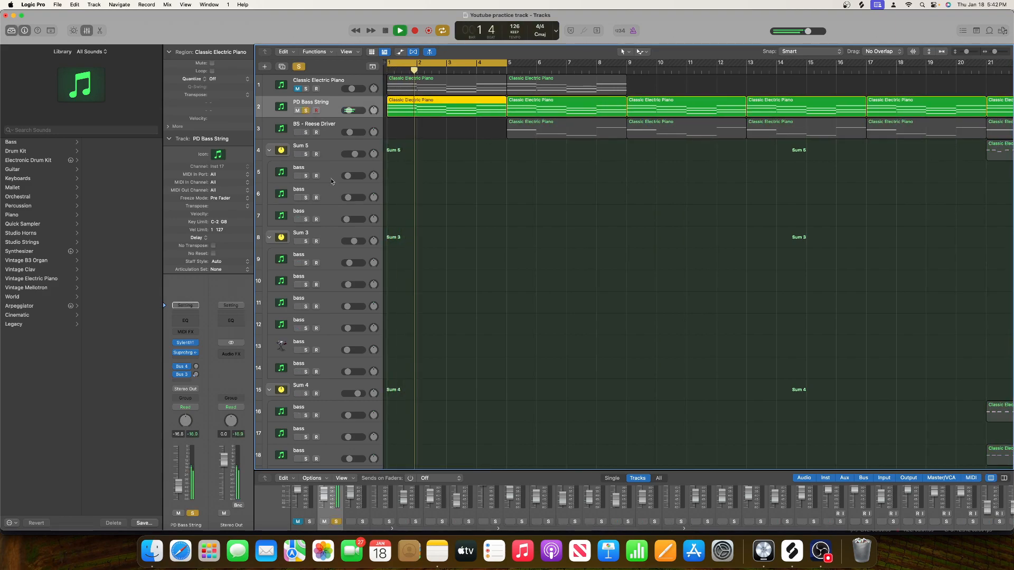
key(space)
click(449, 61)
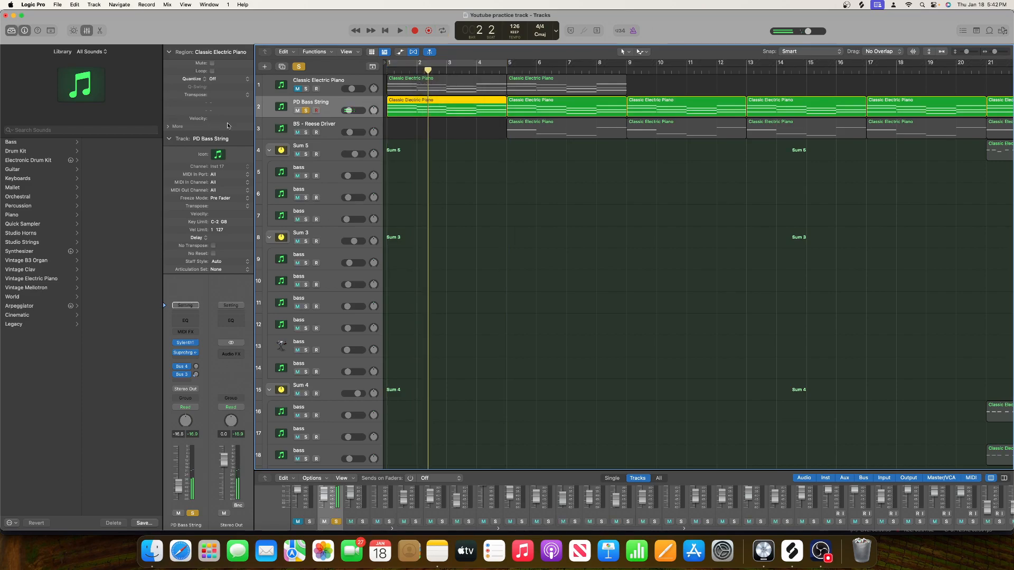
click(305, 110)
Play the full arrangement from about bar 28, leading into the section at bar 29.
scroll(450, 141, right, 15)
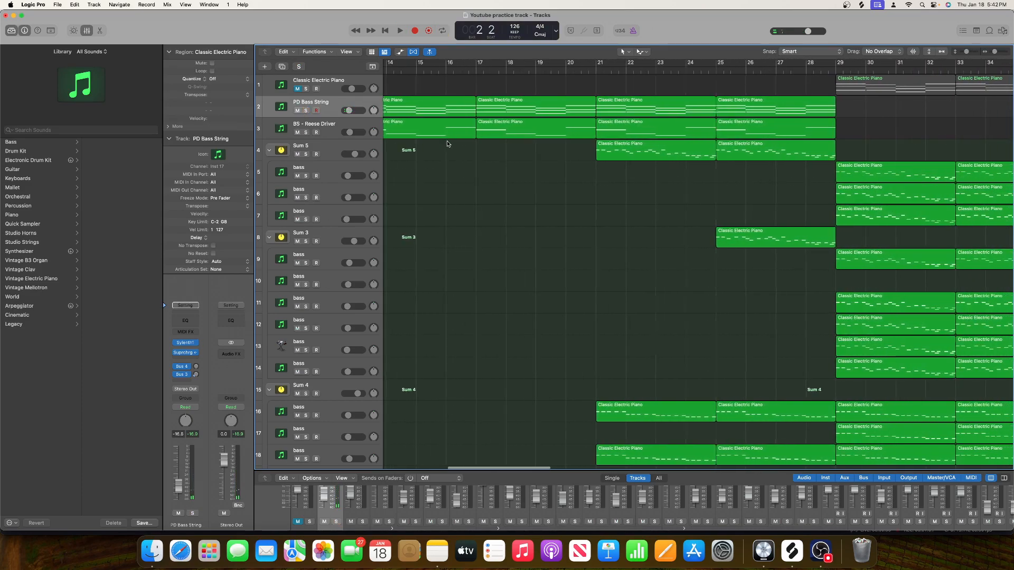
scroll(708, 79, right, 2)
click(597, 66)
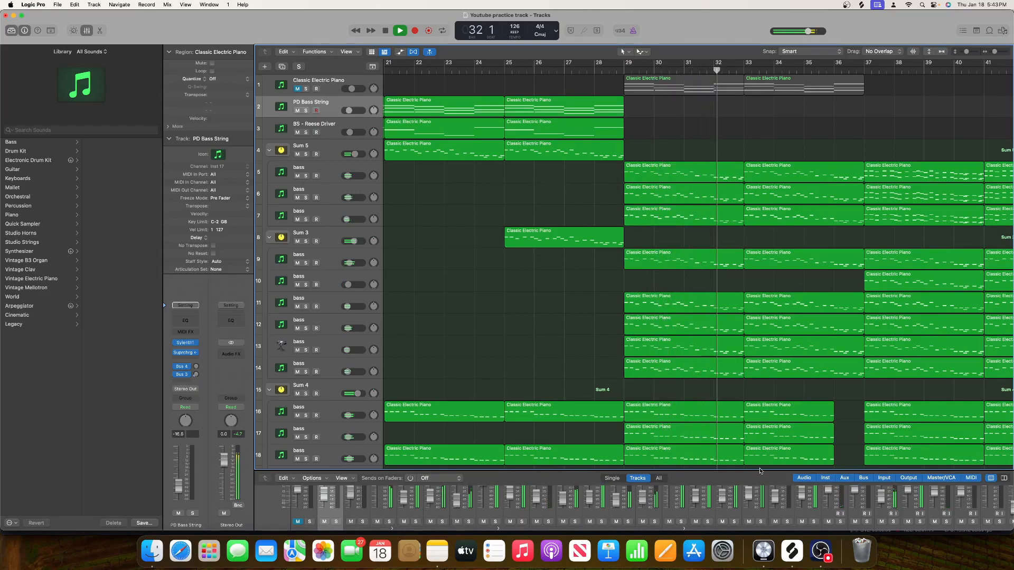
Enlarge the mixer to show the full channel strips, starting from the first track's channel.
drag(758, 471, 759, 211)
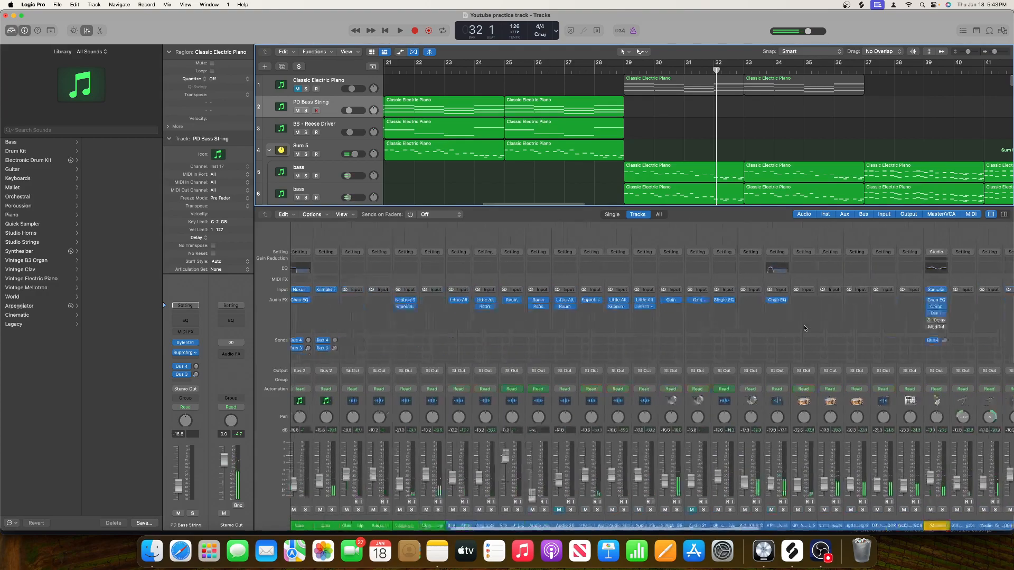
click(838, 330)
scroll(741, 408, left, 20)
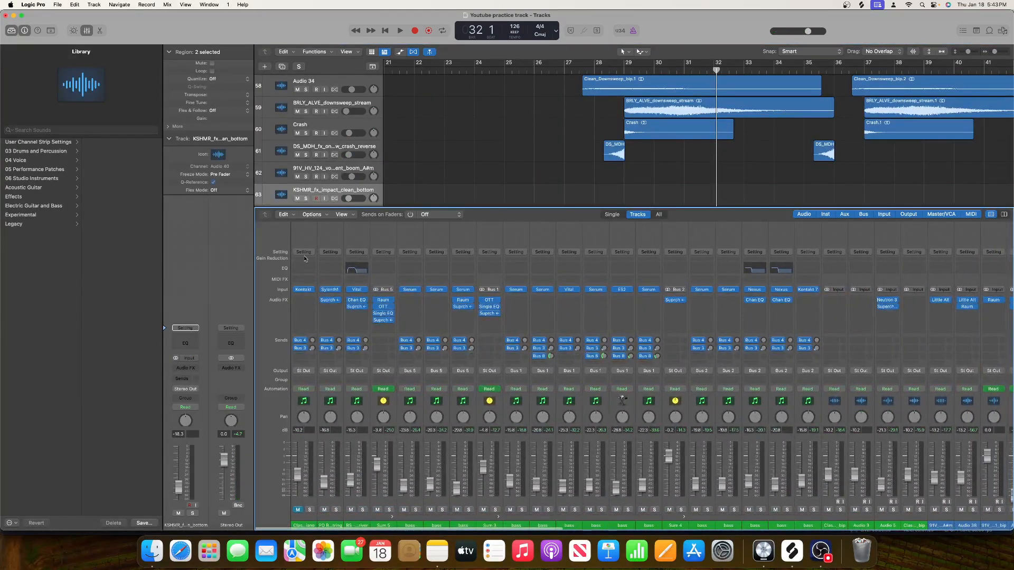
Select all tracks and lower their volume faders together by about 6 dB, checking the mixer during playback.
key(super+a)
drag(377, 464, 376, 468)
key(space)
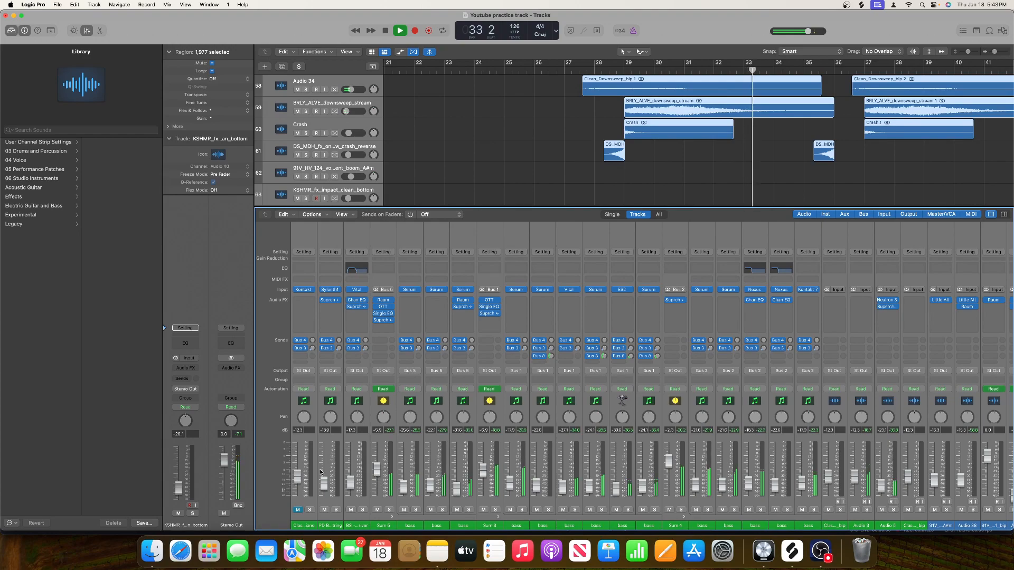
drag(481, 475, 480, 480)
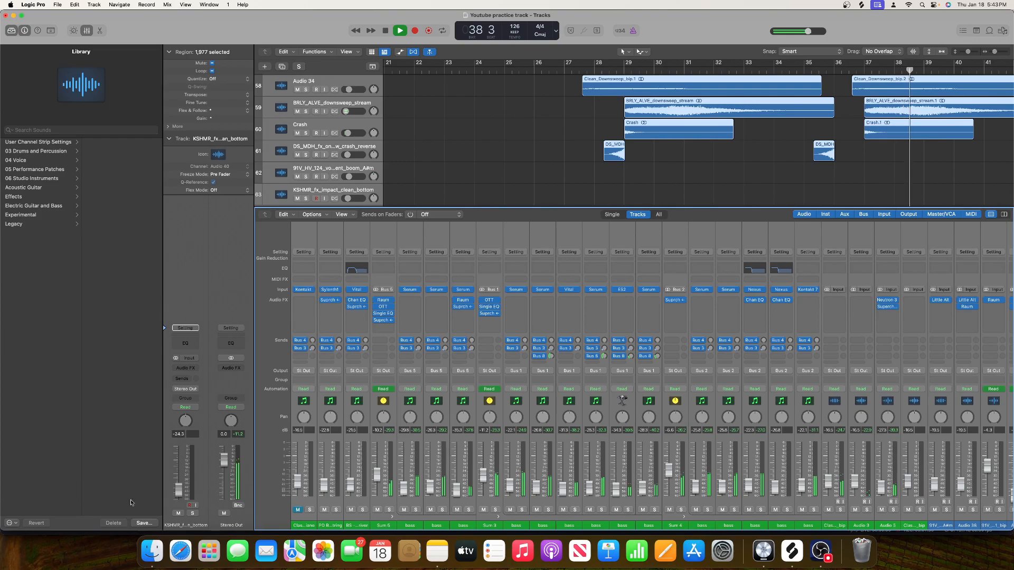
scroll(444, 461, right, 10)
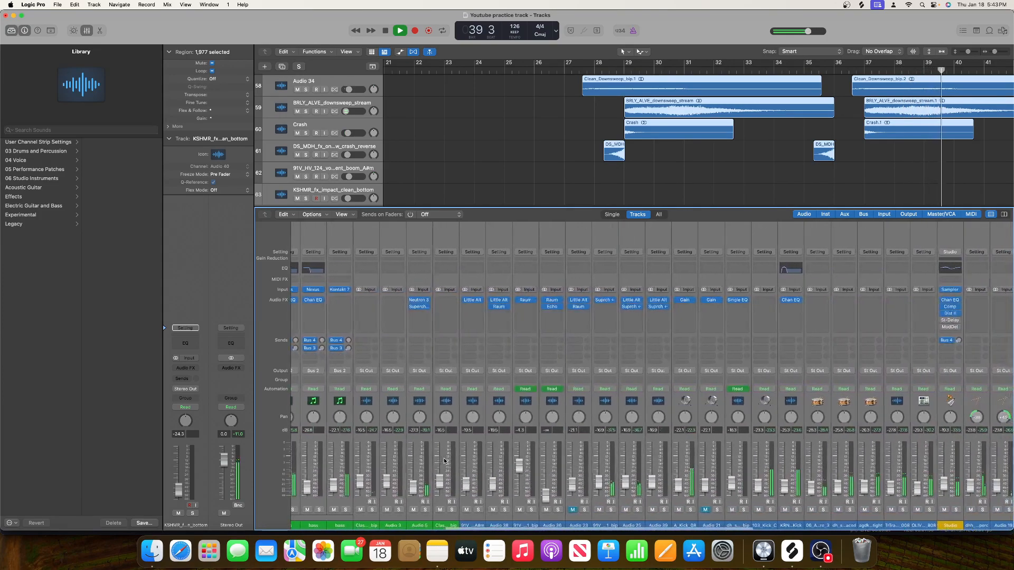
scroll(444, 461, left, 9)
key(space)
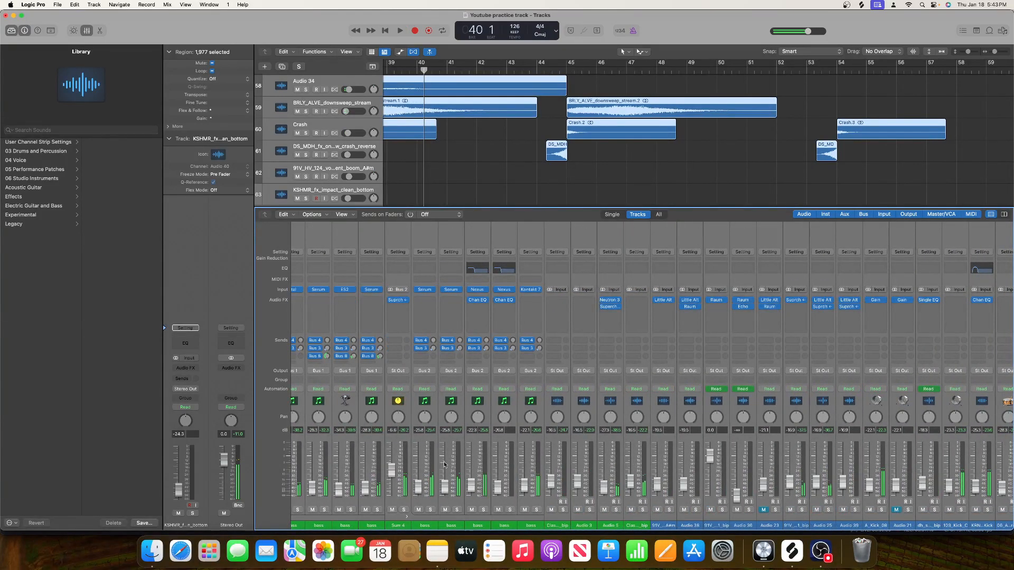
Collapse the Sum 3, Sum 5 and Sum 4 stacks in the mixer so their subtracks are hidden.
scroll(444, 464, left, 10)
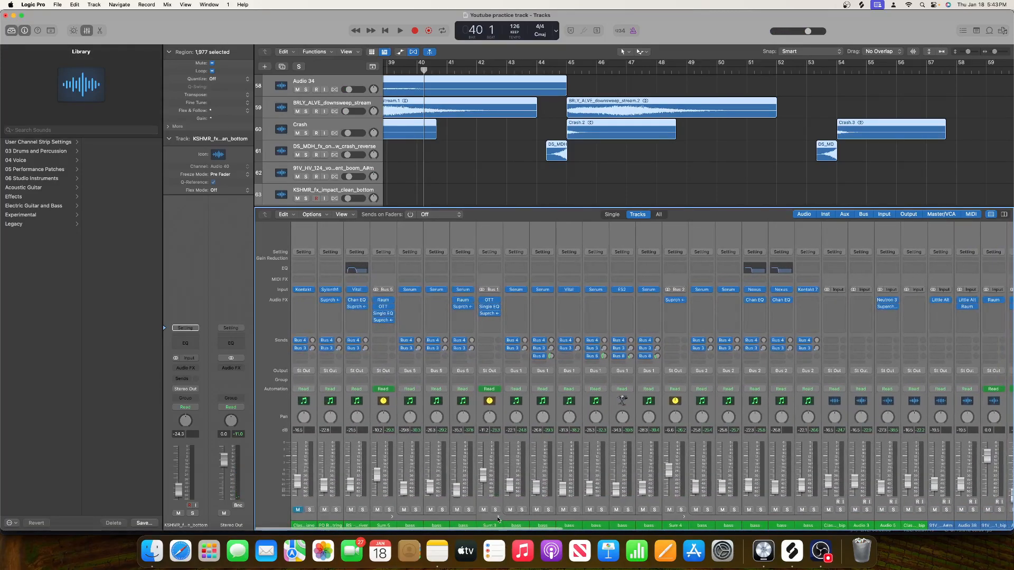
click(498, 517)
key(space)
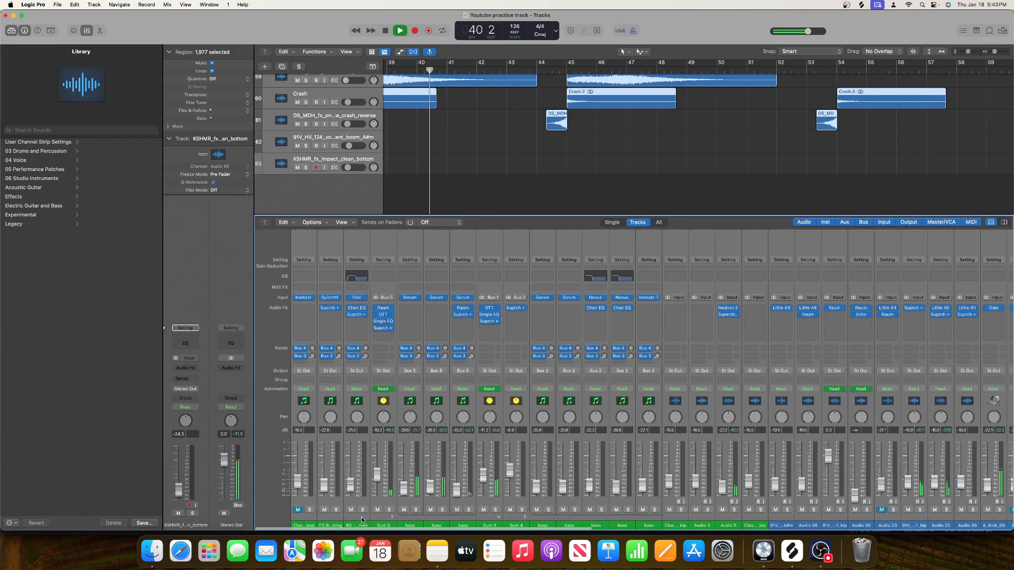
click(393, 517)
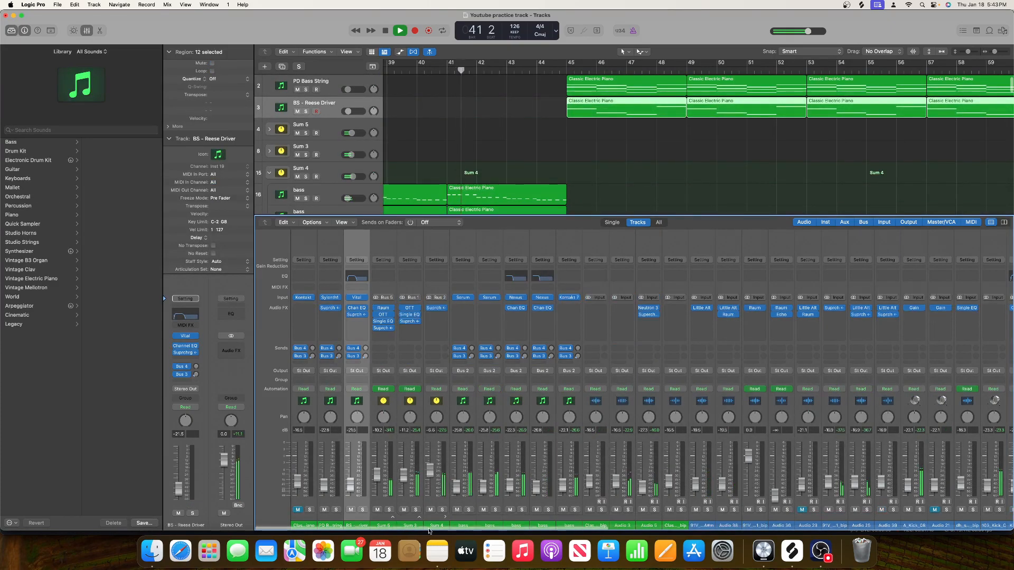
click(446, 517)
scroll(501, 518, right, 5)
scroll(501, 518, left, 8)
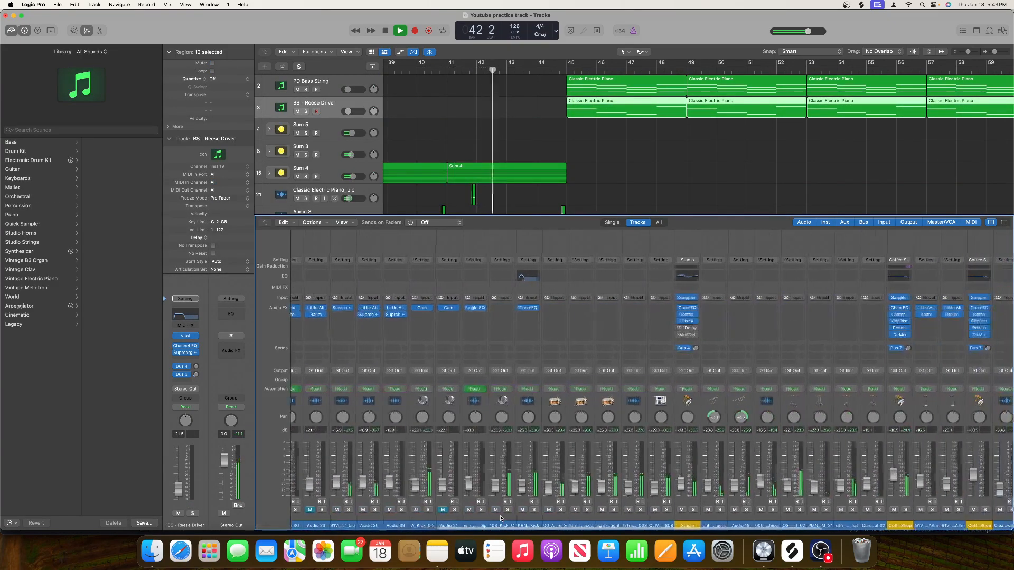
With the project playing, switch to OBS Studio, raise the macOS Screen Capture audio level to 0.0 dB, and return to Logic Pro.
key(space)
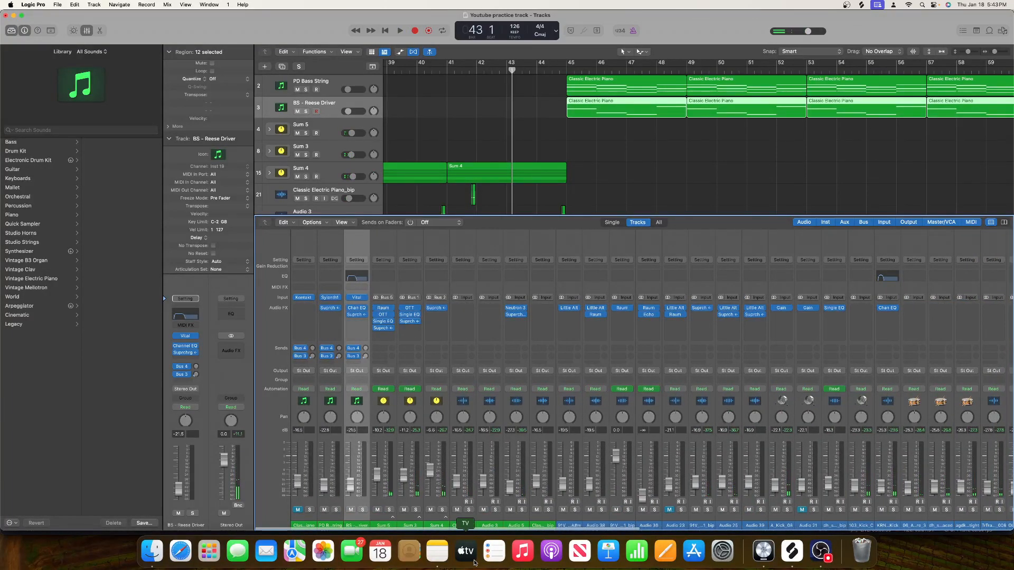
key(space)
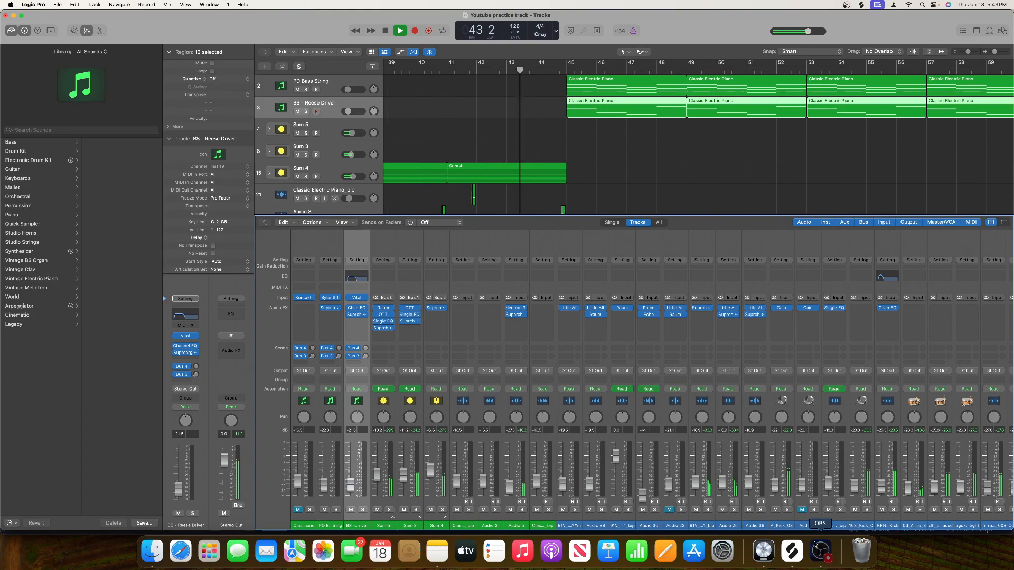
click(819, 551)
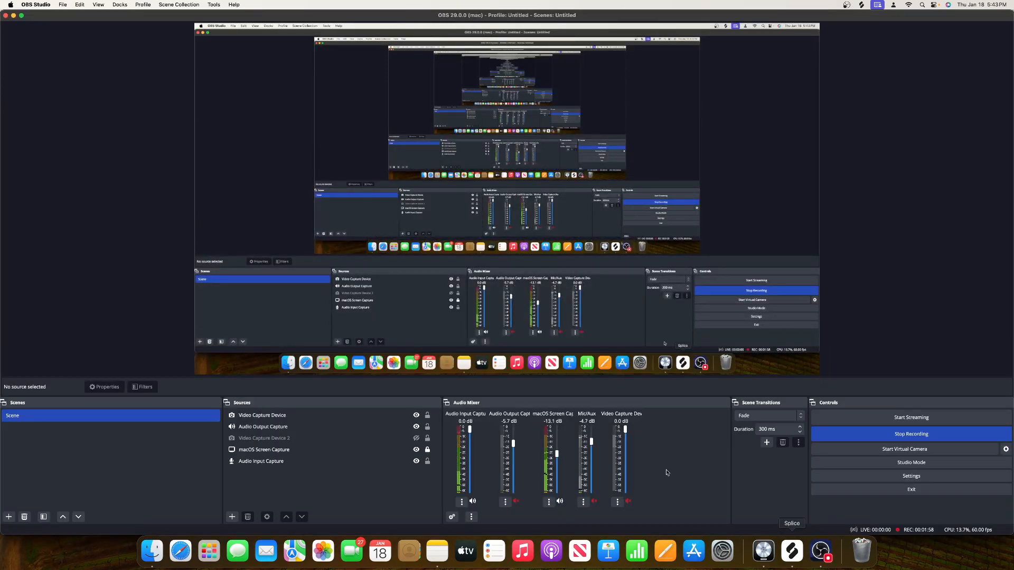
drag(558, 459, 561, 438)
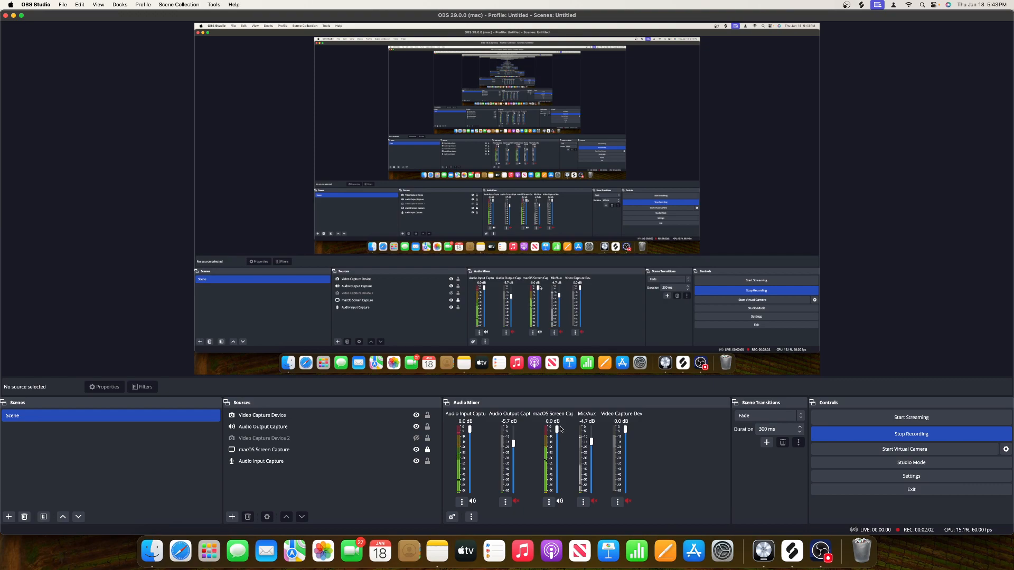
click(791, 556)
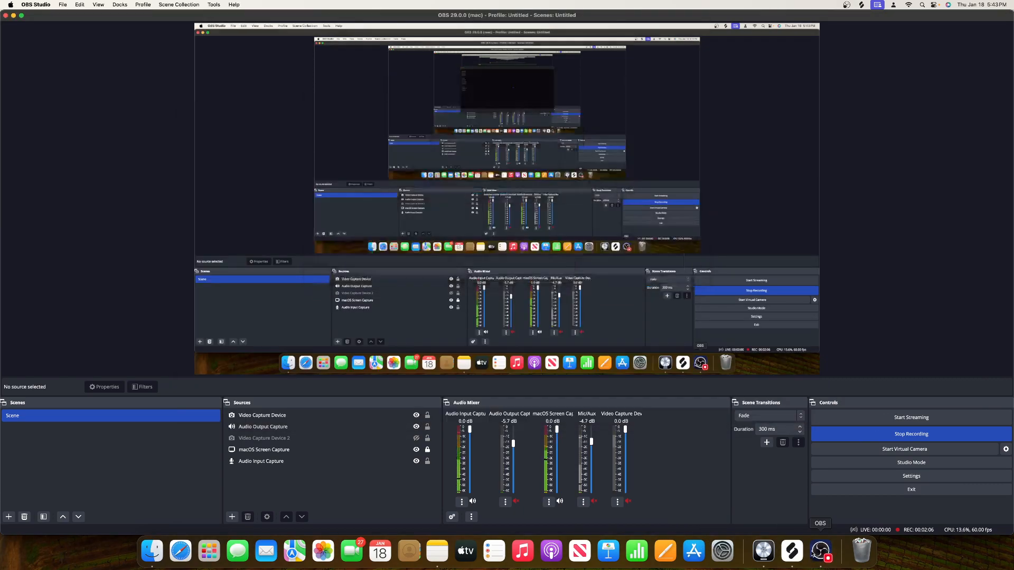
click(755, 555)
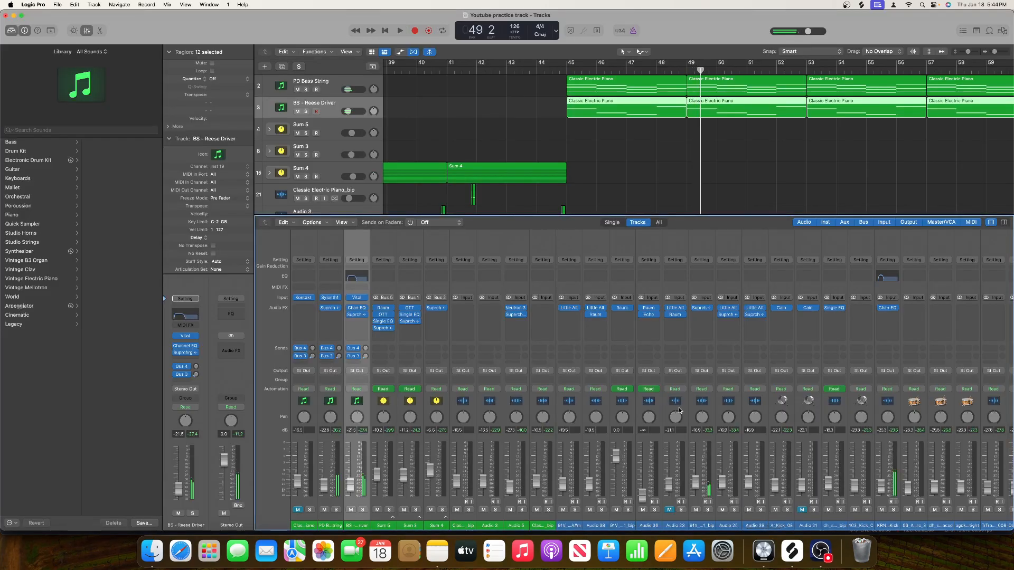
Shrink the mixer to give the tracks area more room and return the playhead to bar 1.
drag(705, 215, 705, 351)
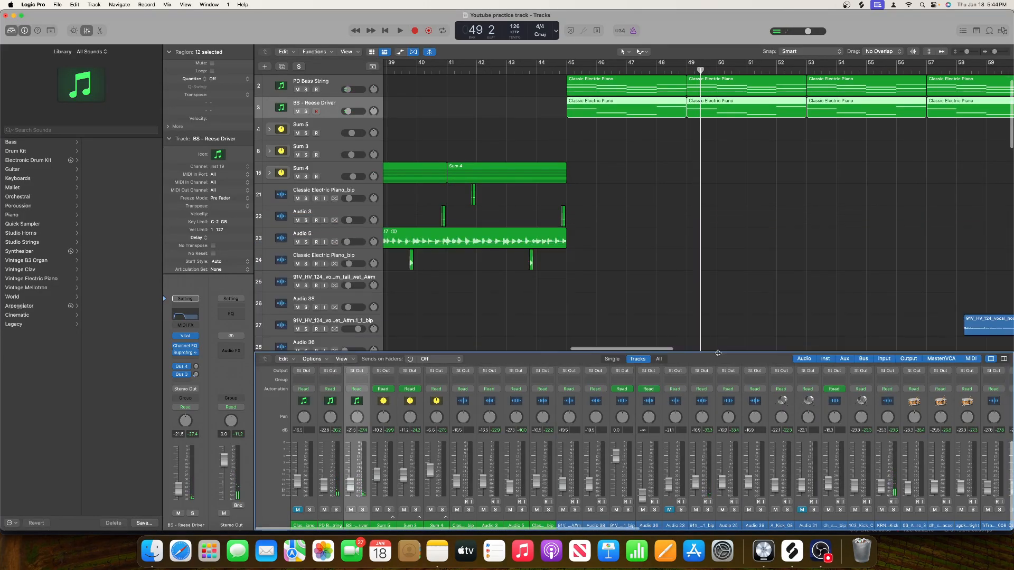
scroll(624, 273, left, 15)
key(Return)
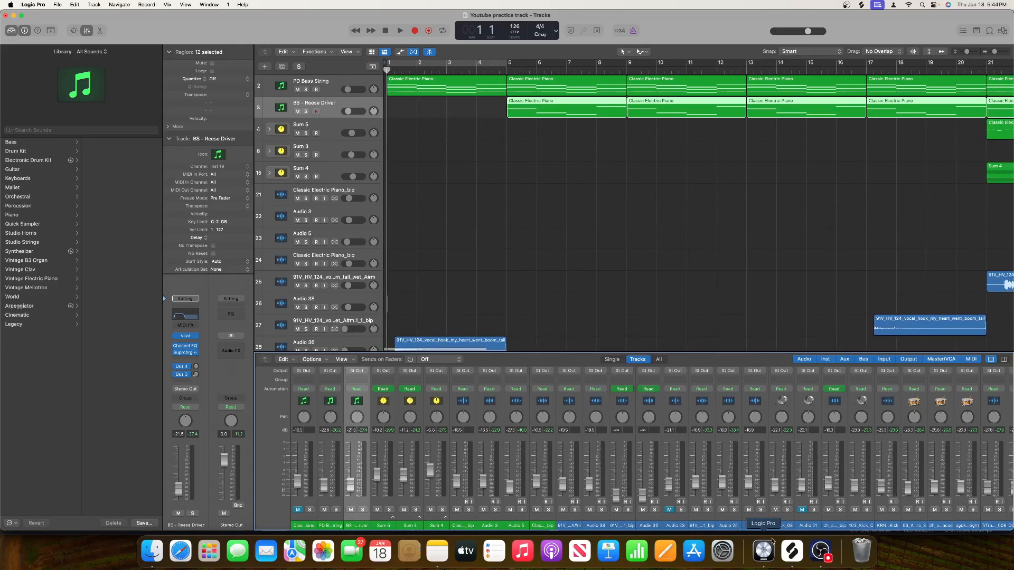
Check the audio mixer levels in OBS Studio and return to the Logic Pro project.
click(820, 550)
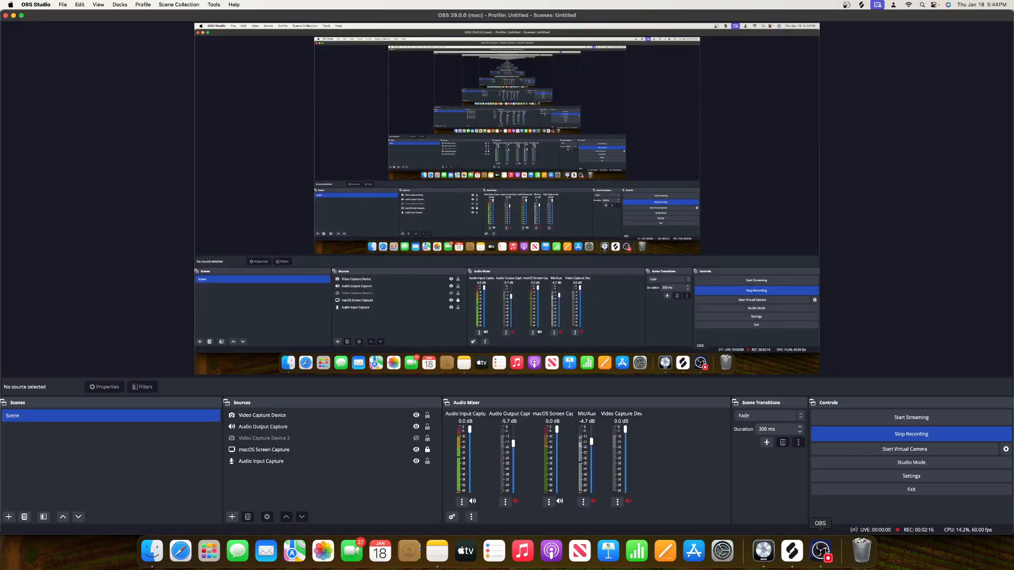
click(763, 551)
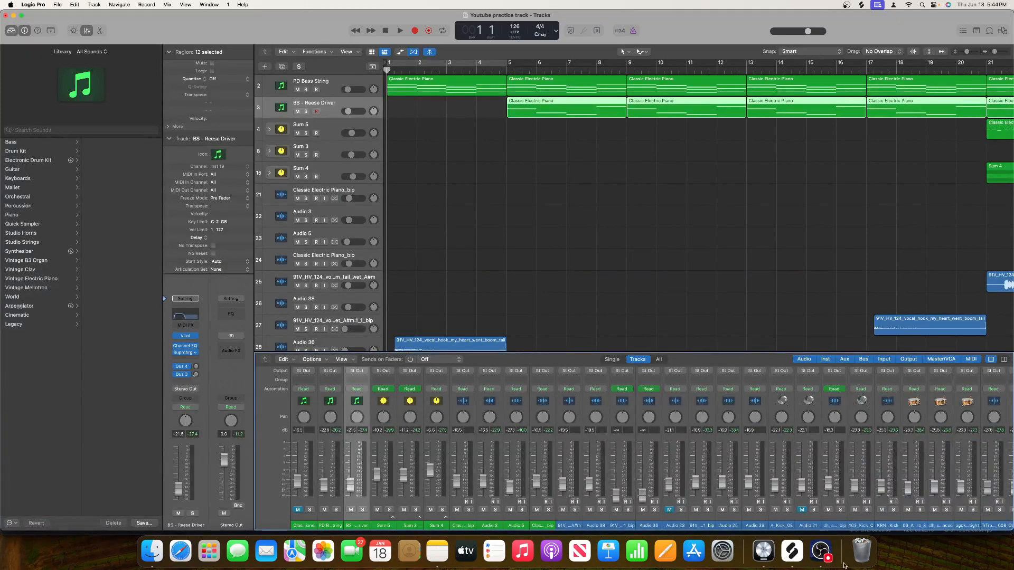
click(819, 552)
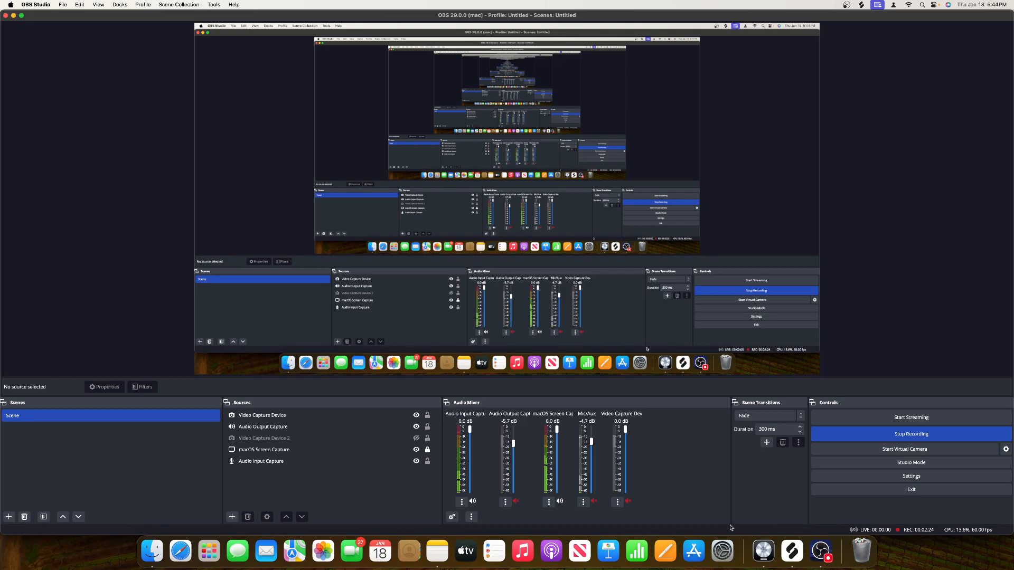
click(759, 559)
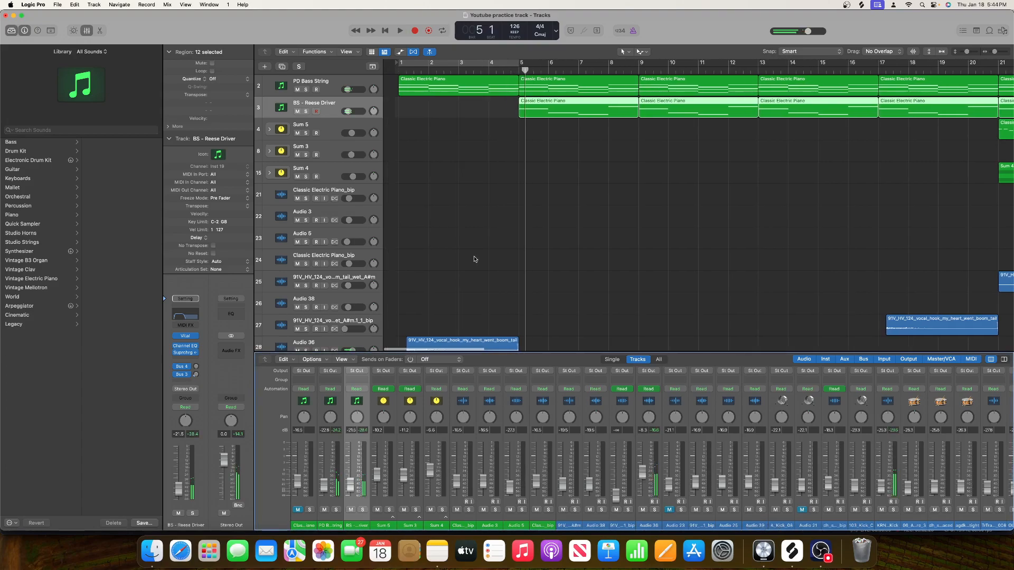
Solo the PD Bass String track and cycle bars 1 to 4 with the playhead back at bar 1.
key(Return)
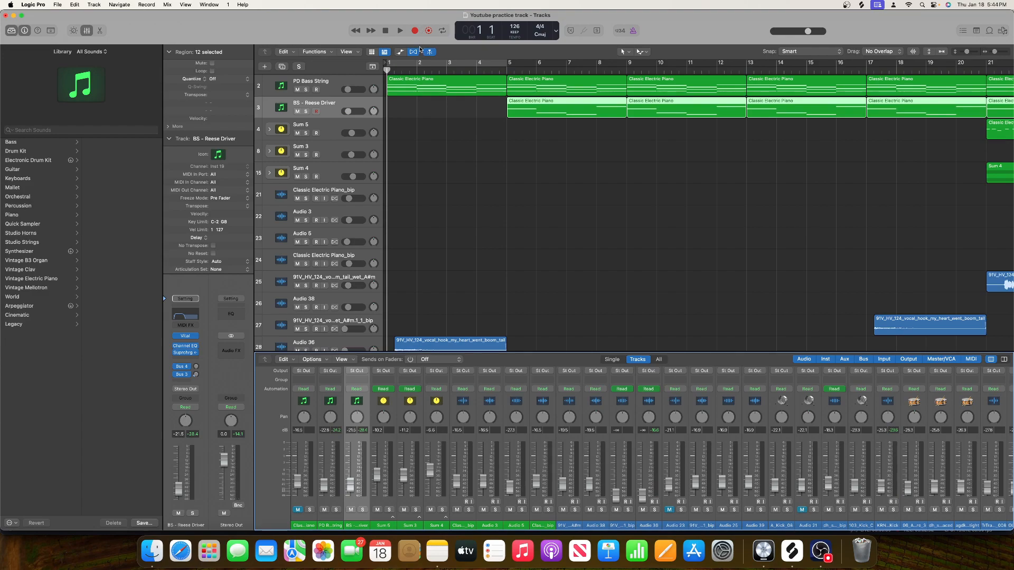
key(c)
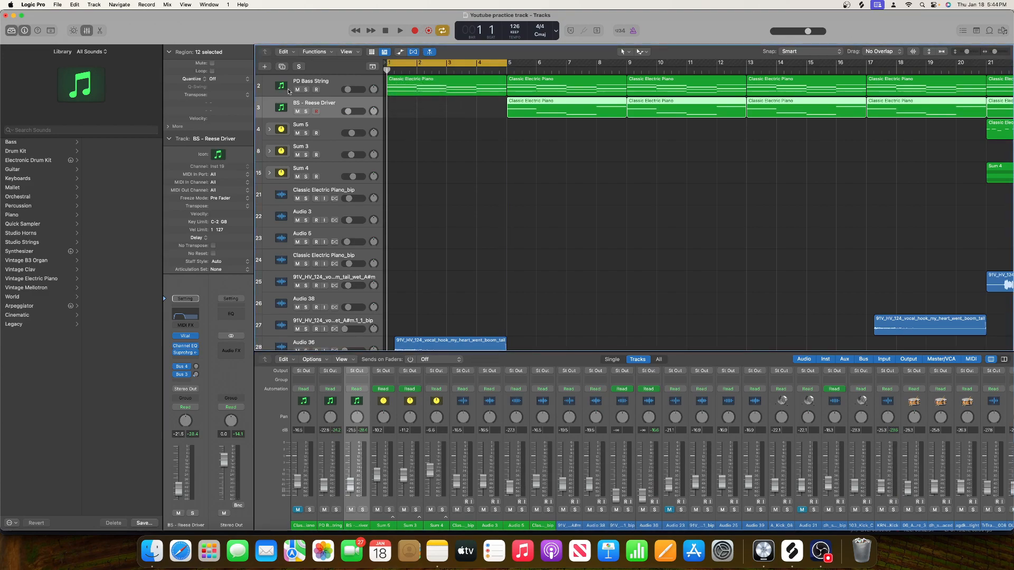
click(305, 89)
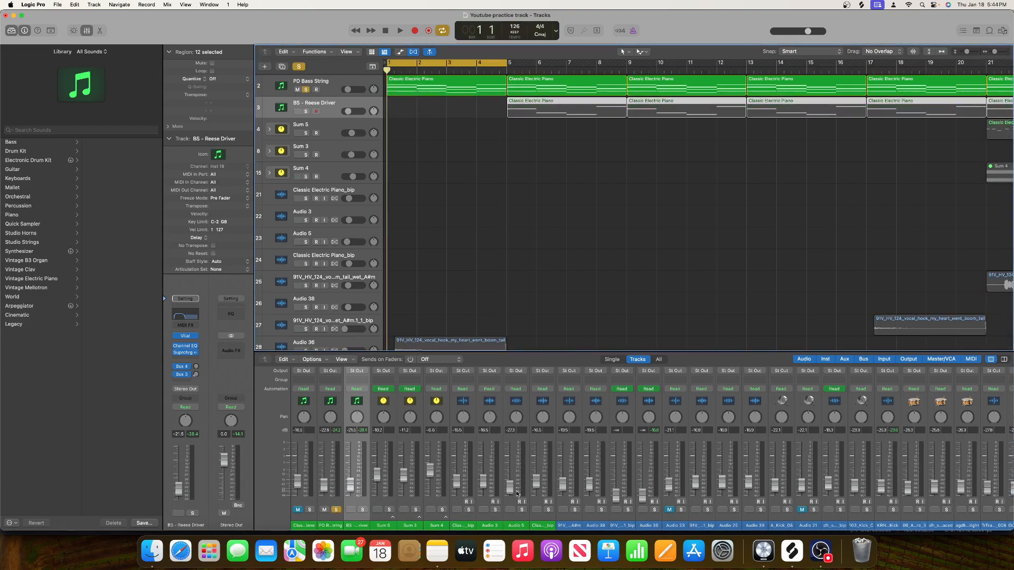
During playback, raise the high cut in the BS - Reese Driver Channel EQ to about 448 Hz and move its window aside.
scroll(523, 505, up, 5)
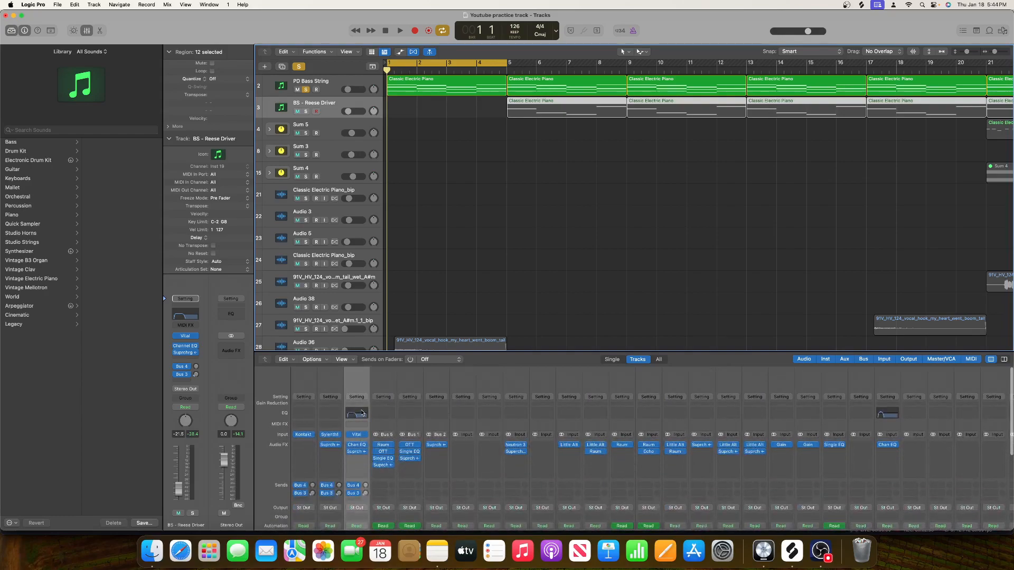
click(358, 413)
key(space)
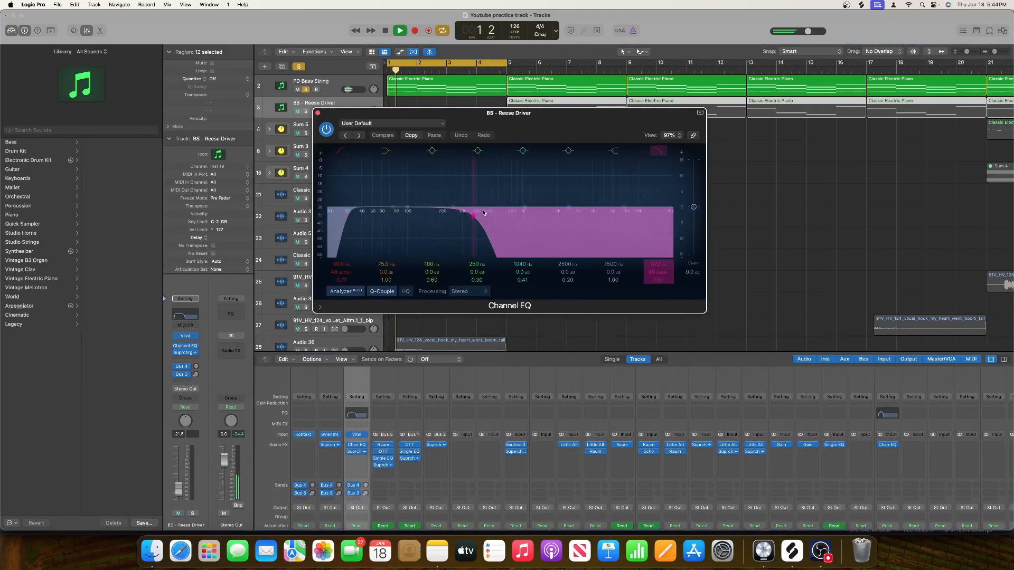
drag(473, 217, 482, 218)
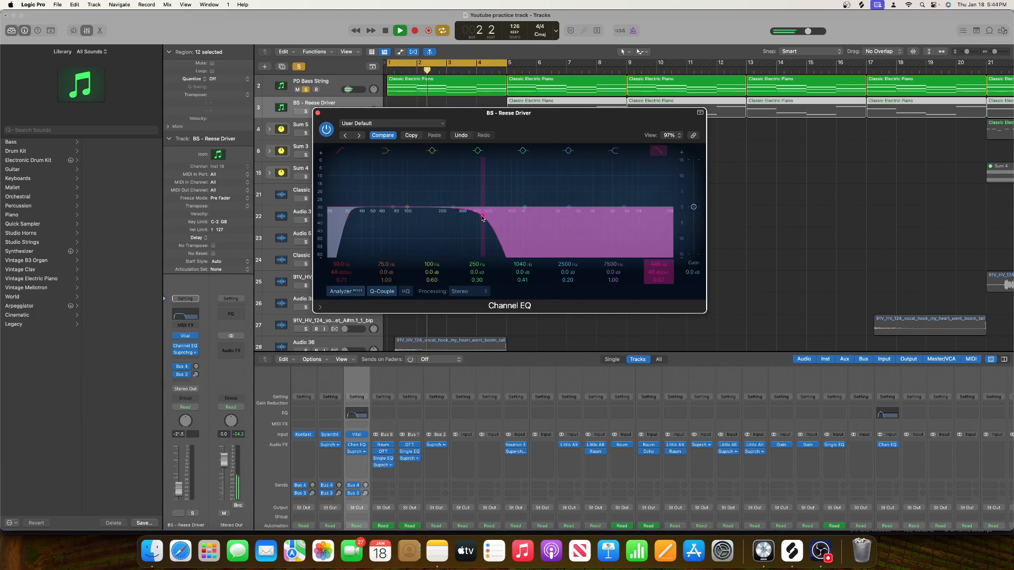
drag(412, 116, 687, 126)
Stop playback, close the BS - Reese Driver EQ, and insert a Channel EQ on the PD Bass String track.
scroll(453, 142, up, 1)
scroll(453, 141, up, 2)
click(447, 107)
key(space)
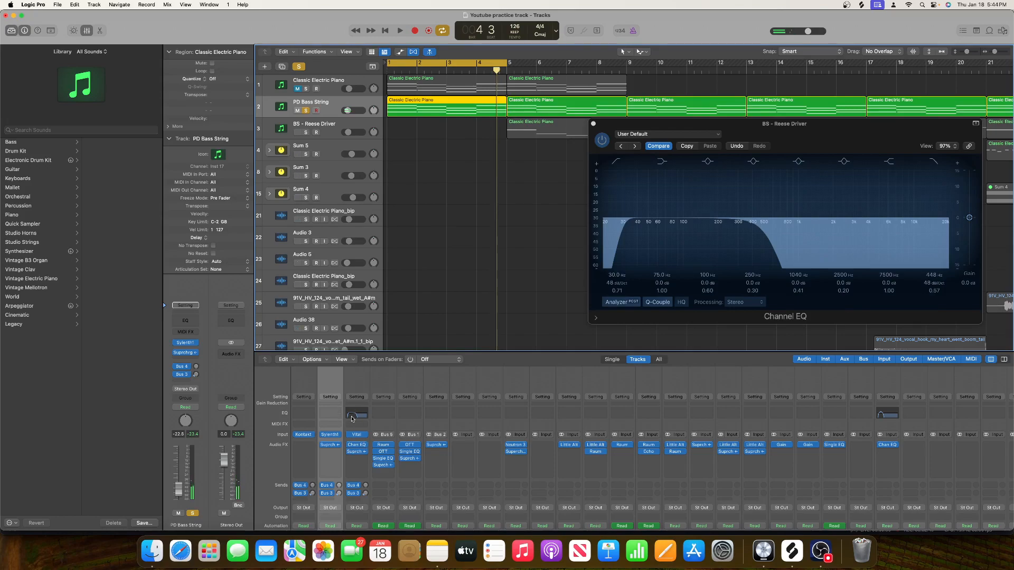
click(353, 413)
click(330, 414)
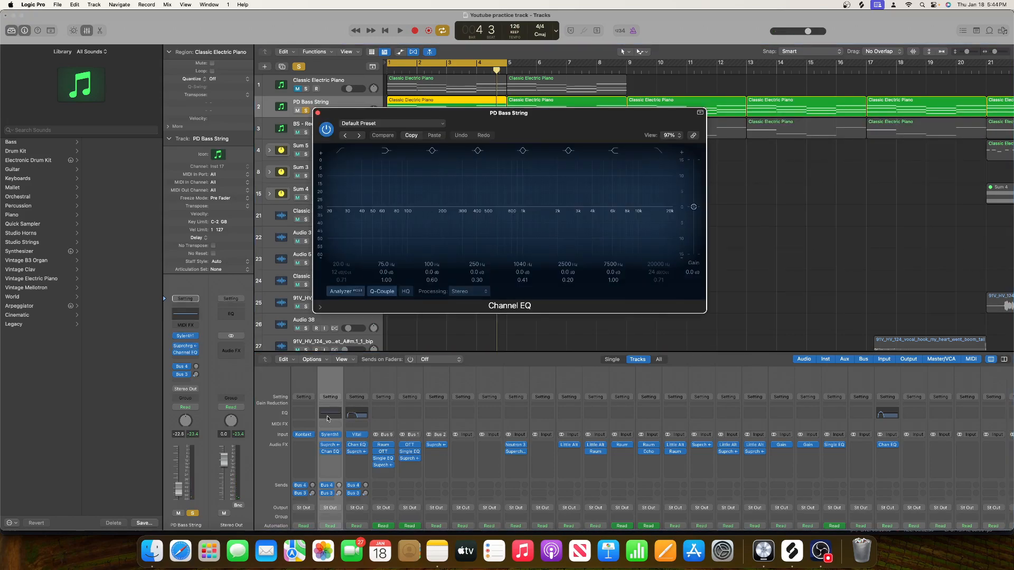
Enable the high cut in the PD Bass String EQ and move the 250 Hz band to about 218 Hz at +0.1 dB.
key(space)
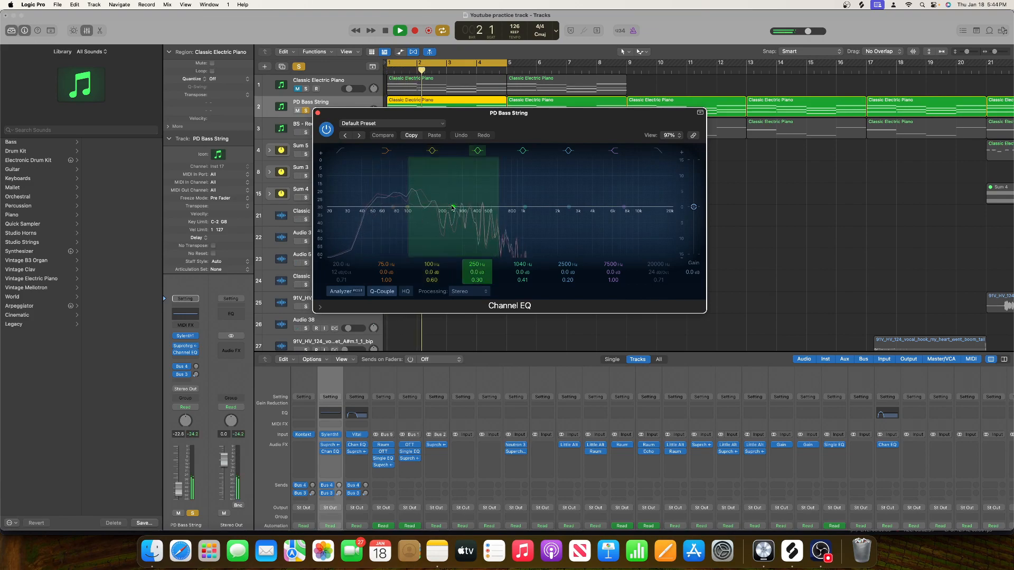
click(659, 152)
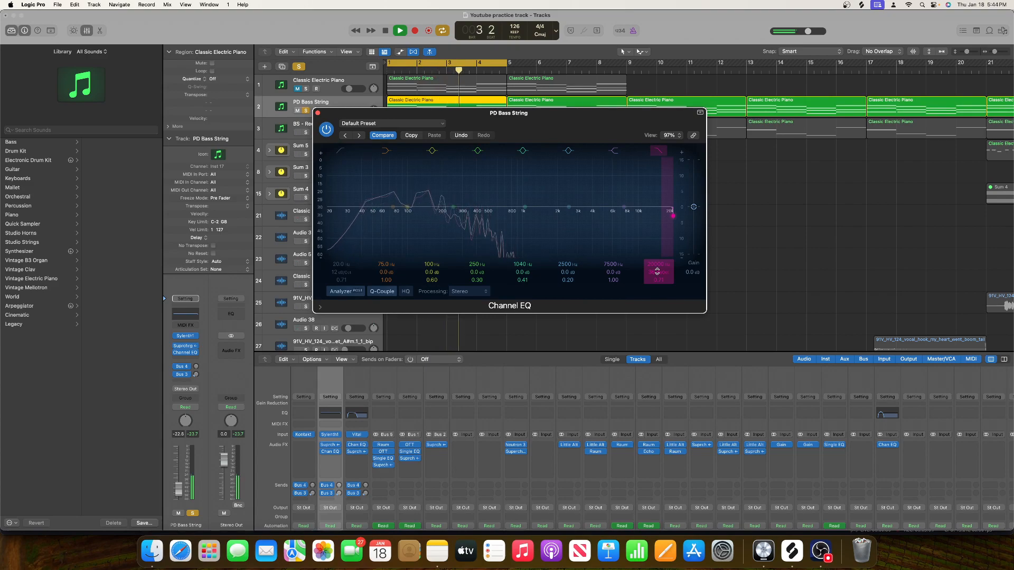
key(space)
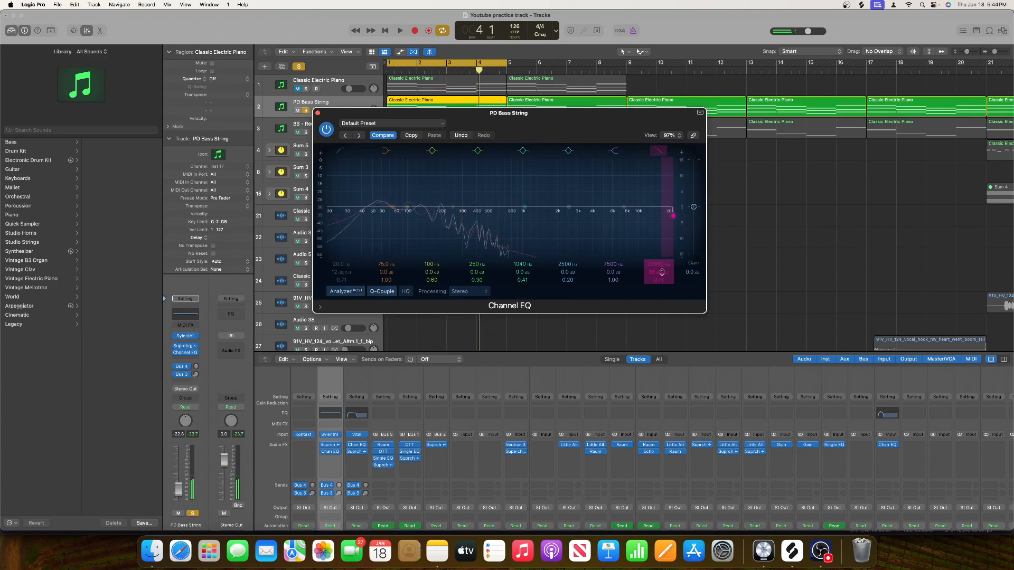
drag(454, 210, 428, 252)
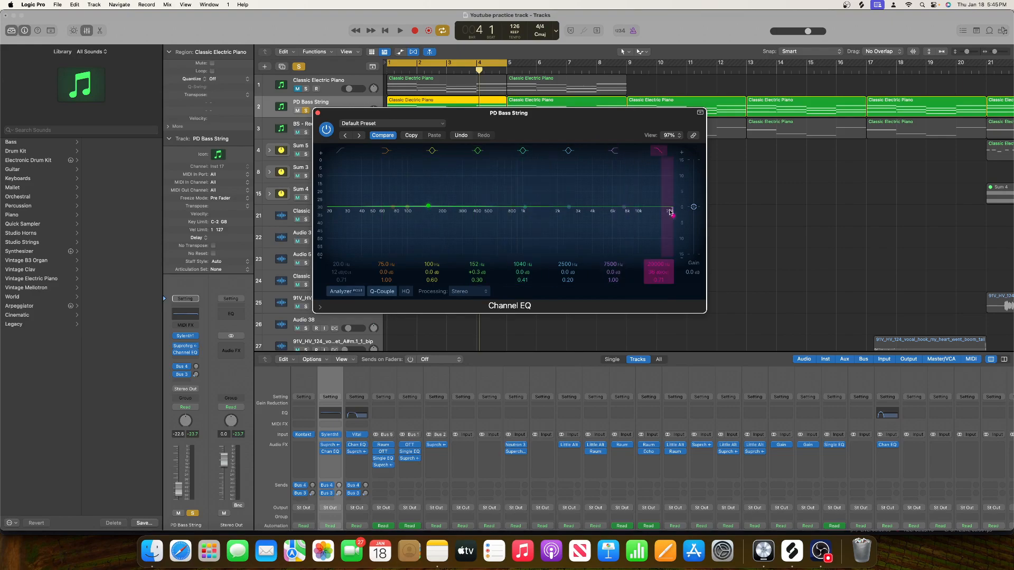
drag(674, 217, 625, 159)
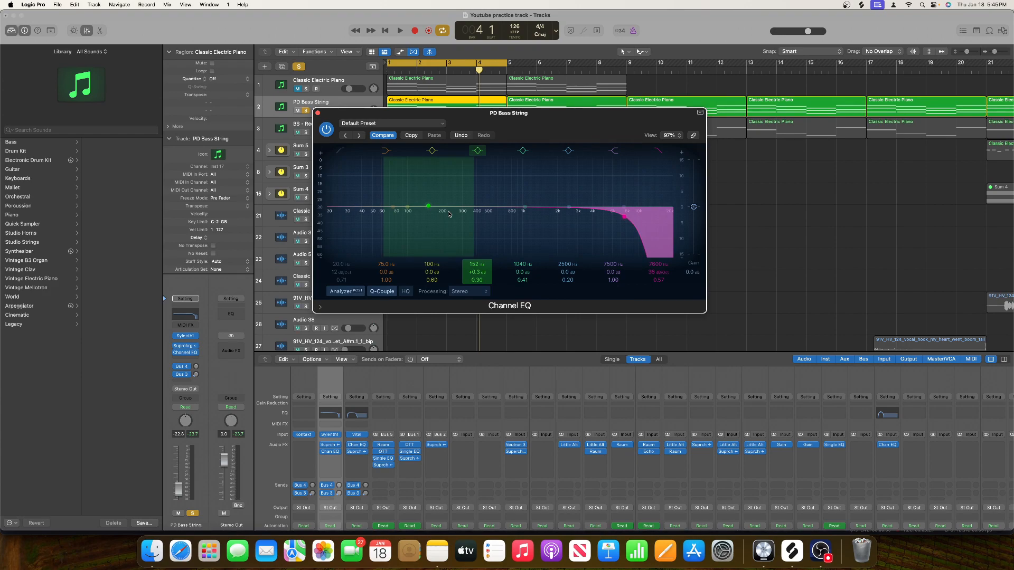
mouse_move(428, 210)
mouse_down()
mouse_move(431, 159)
mouse_move(448, 209)
mouse_up()
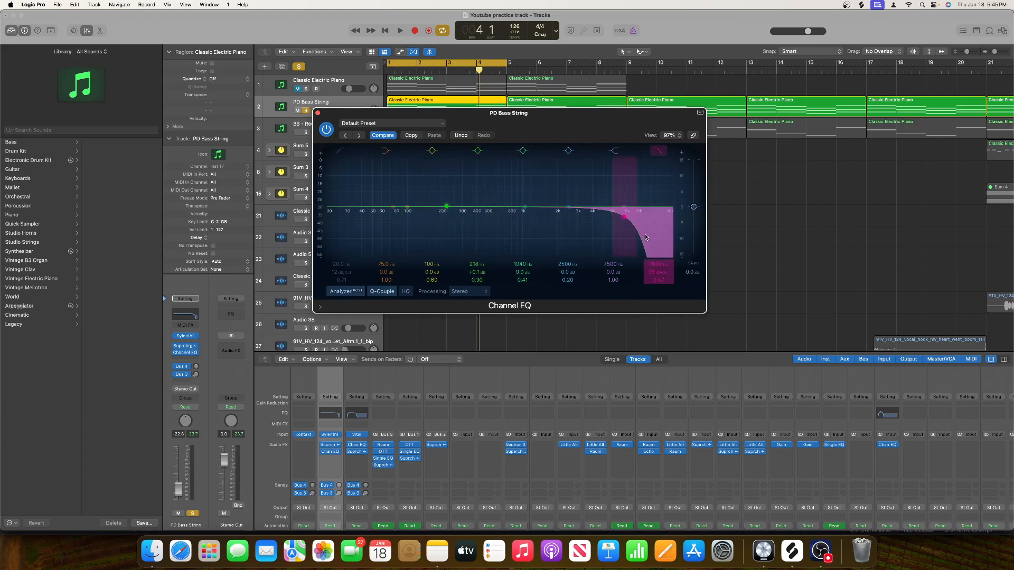
Set the bass EQ's high cut to about 1680 Hz and its low cut to 30 Hz, both at 48 dB/Oct, checking against playback.
drag(661, 273, 661, 264)
drag(624, 219, 550, 216)
key(space)
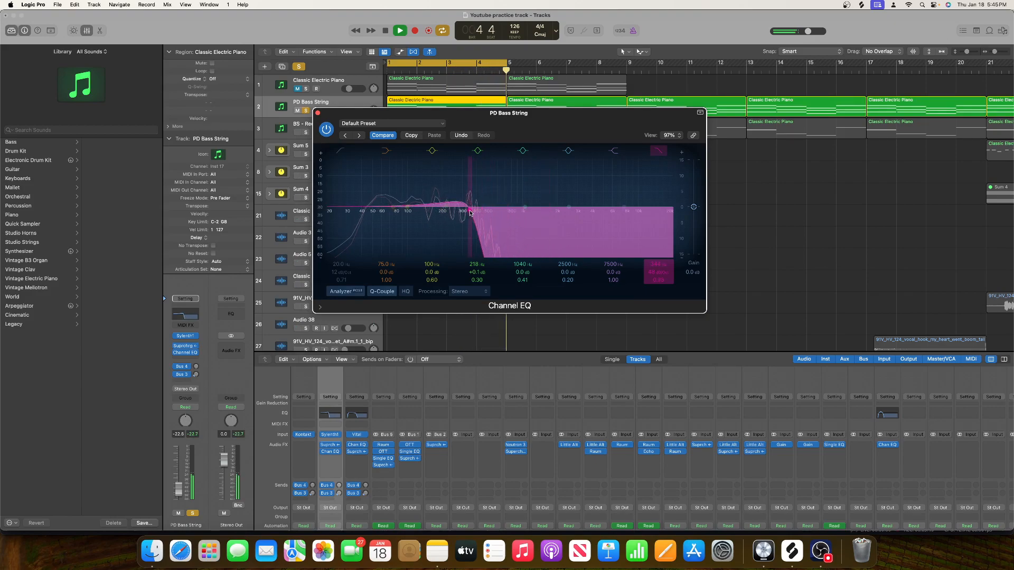
drag(465, 213, 473, 215)
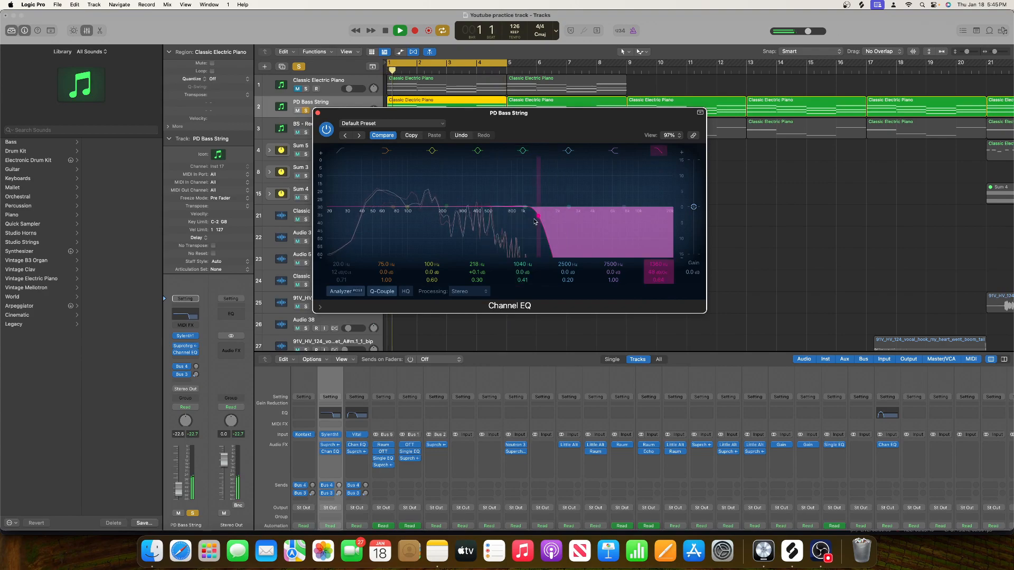
drag(538, 219, 549, 216)
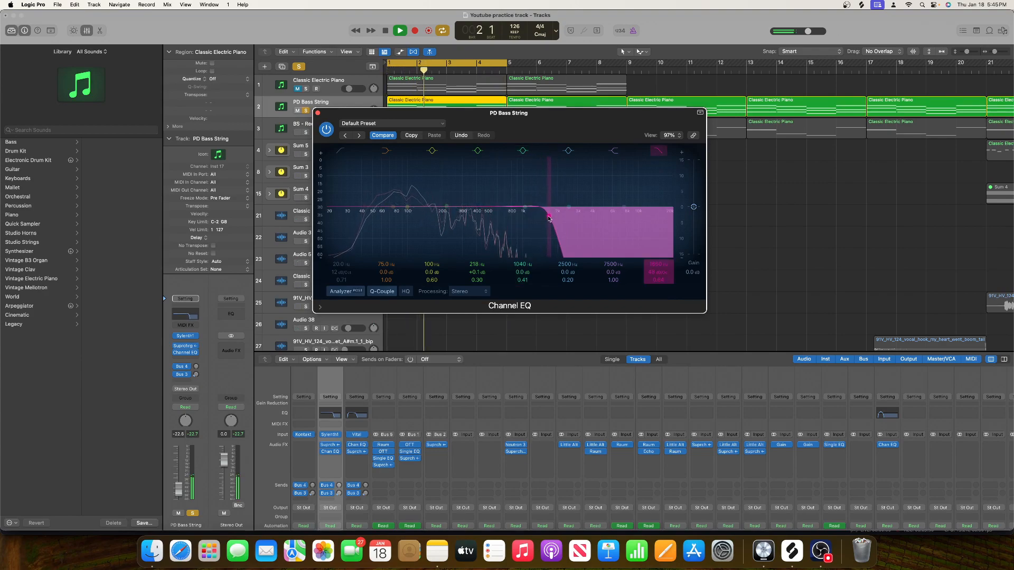
key(space)
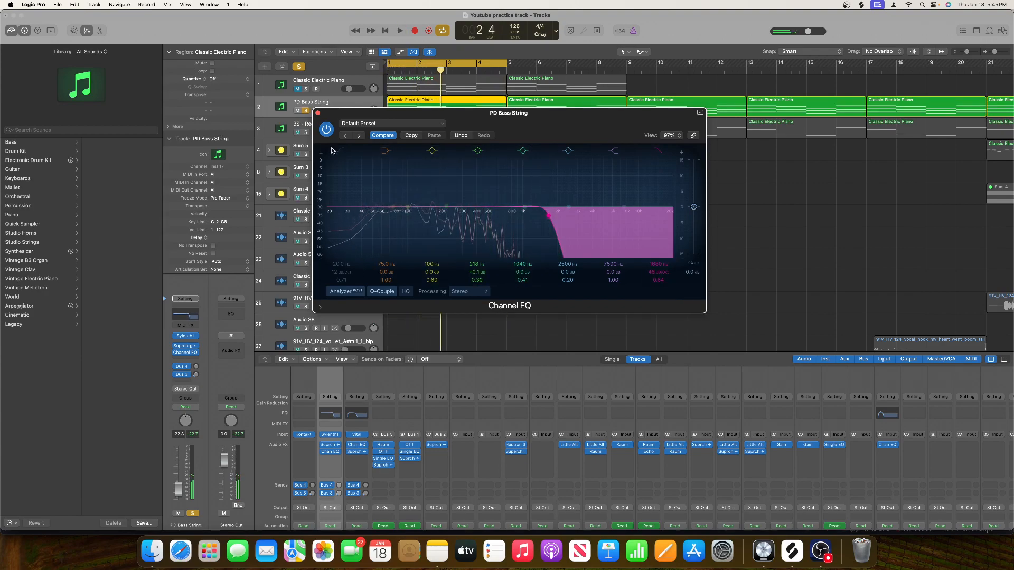
drag(344, 273, 343, 261)
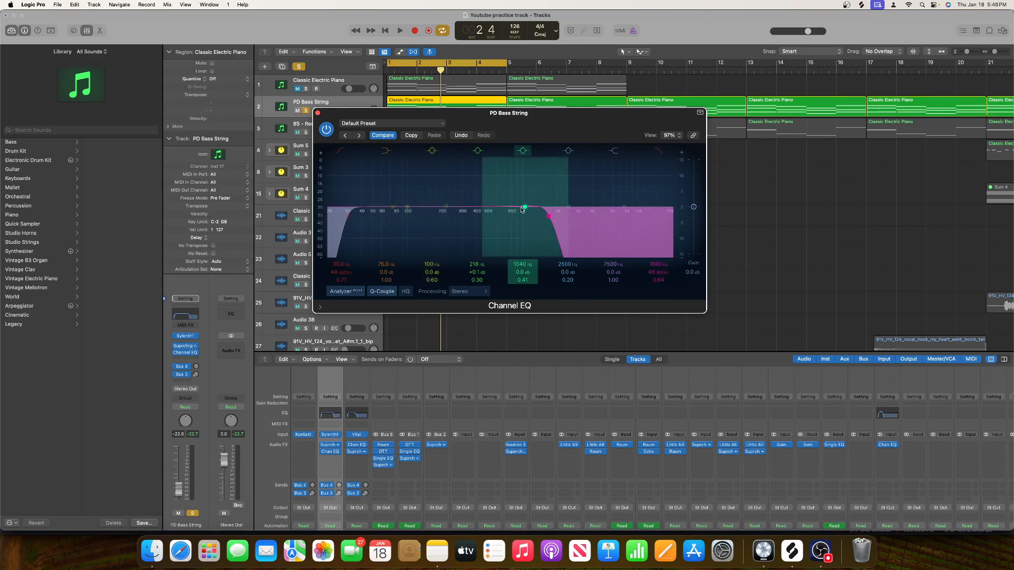
Boost the bass EQ's 1040 Hz band by about 2.6 dB at 855 Hz with a Q of 1.50 while listening to the loop.
drag(523, 207, 510, 192)
key(space)
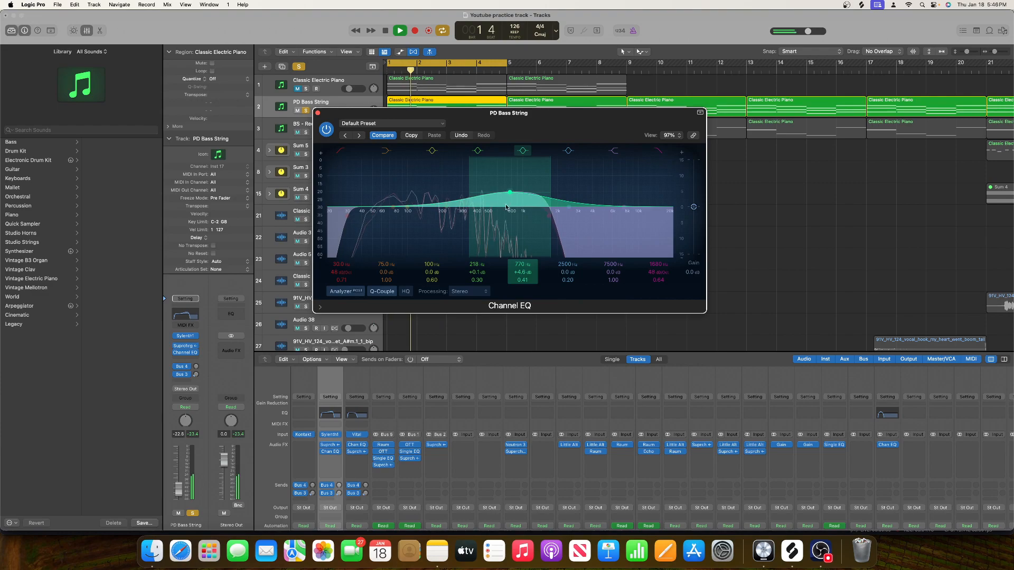
drag(522, 279, 522, 268)
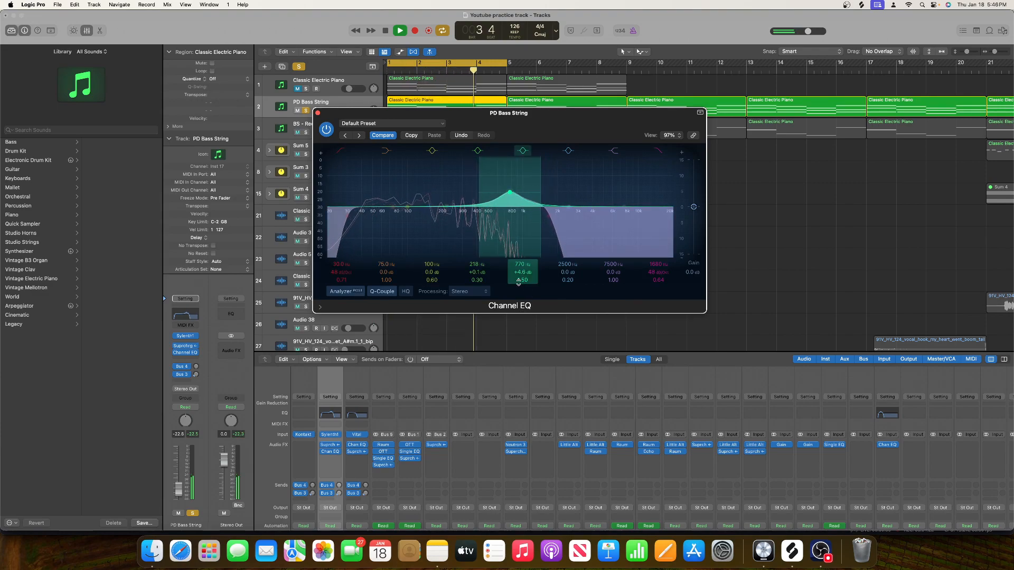
drag(509, 194, 516, 197)
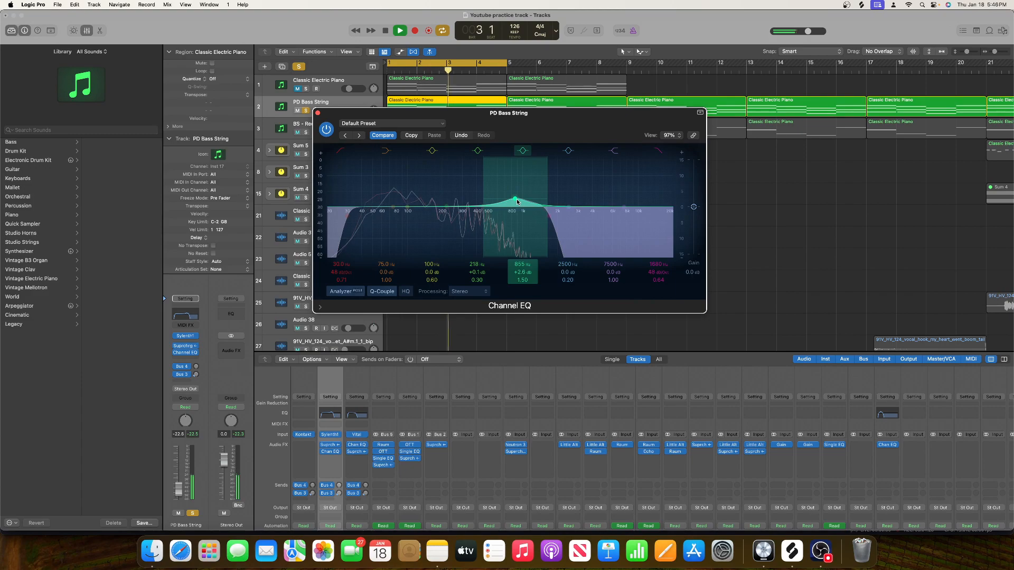
key(space)
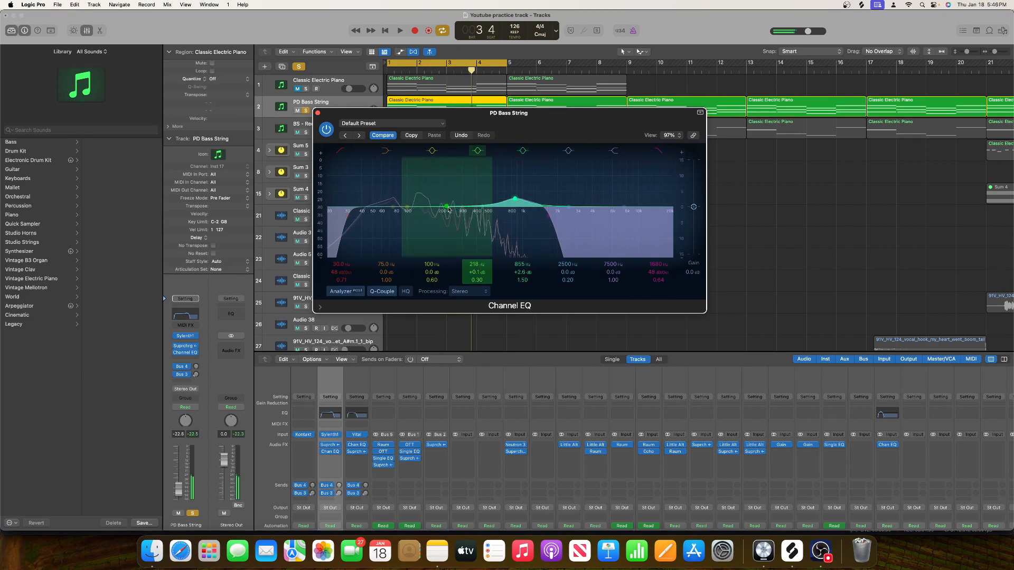
Boost the bass EQ's 100 Hz band by about 3.5 dB near 98 Hz with a Q of 0.88 and audition it.
drag(408, 201, 407, 197)
key(space)
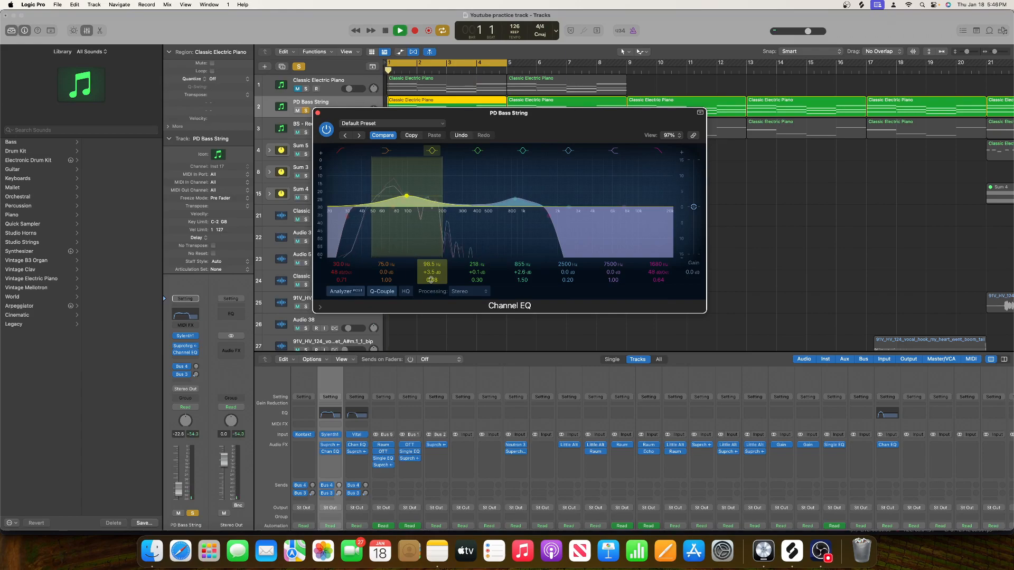
key(space)
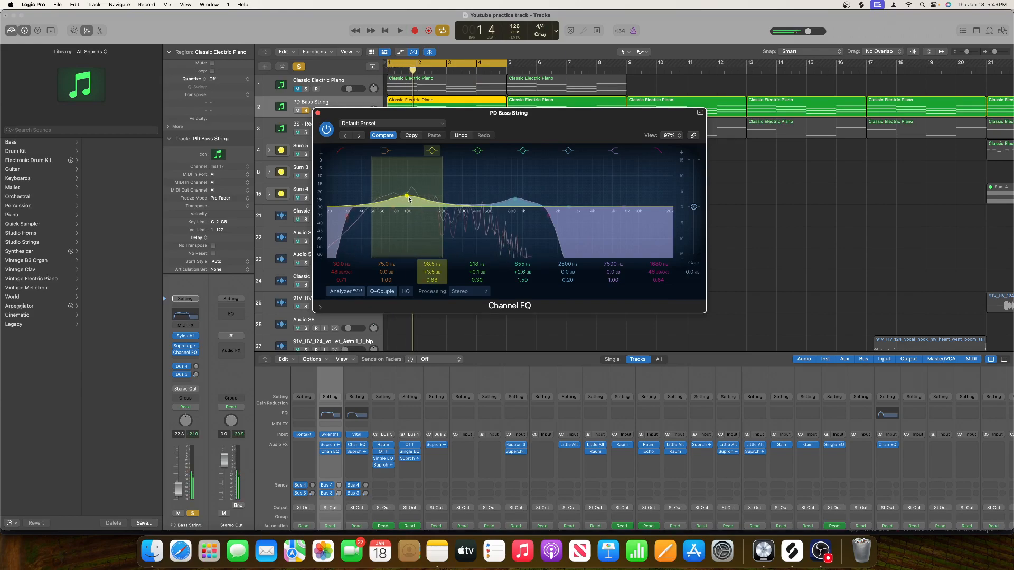
Turn off cycle mode, solo the KRNE_Clean_Subby_Kick track alongside the bass, and start playback just before bar 5.
drag(454, 118, 759, 115)
scroll(551, 207, down, 15)
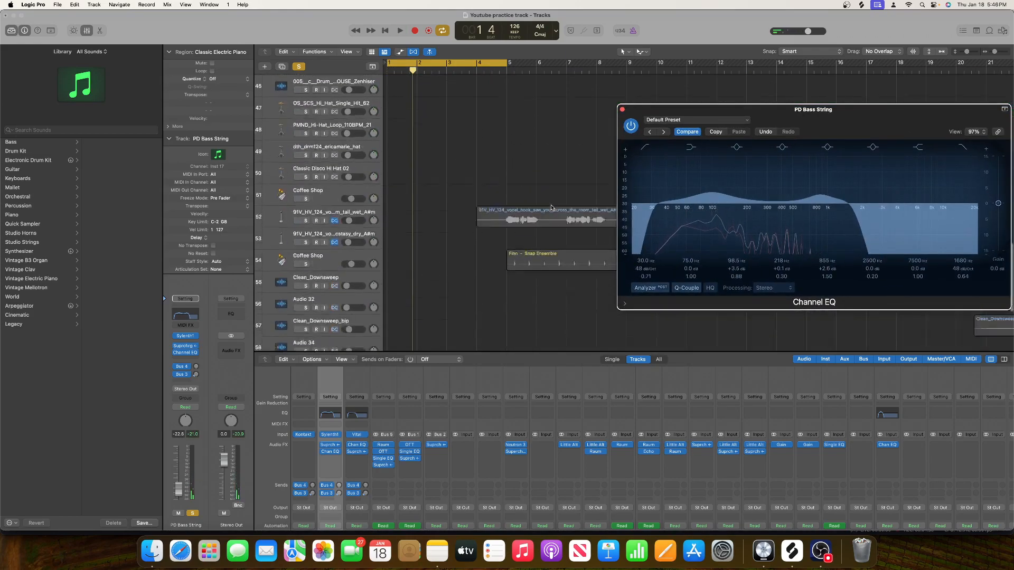
scroll(497, 208, right, 2)
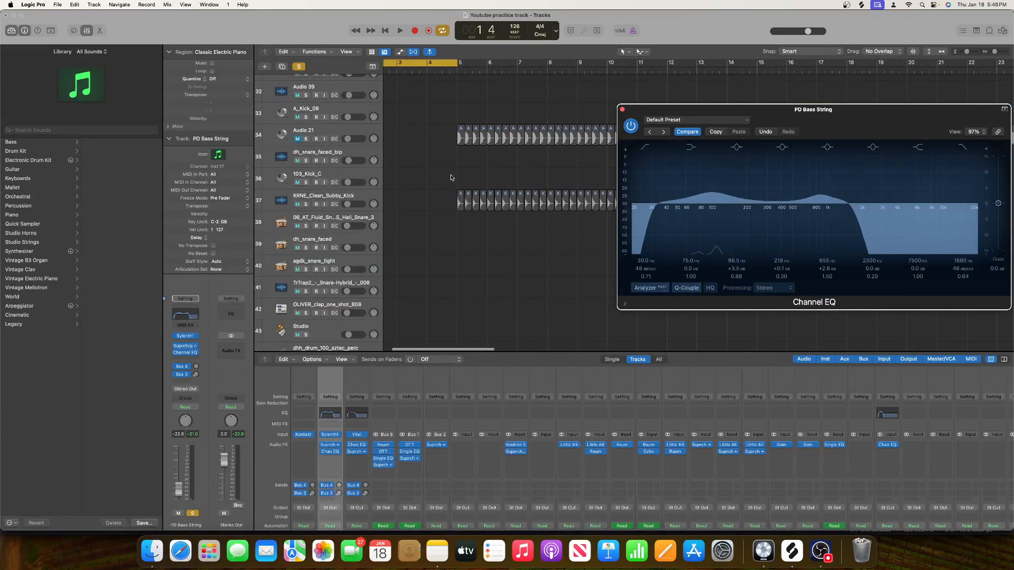
click(425, 63)
scroll(353, 214, down, 1)
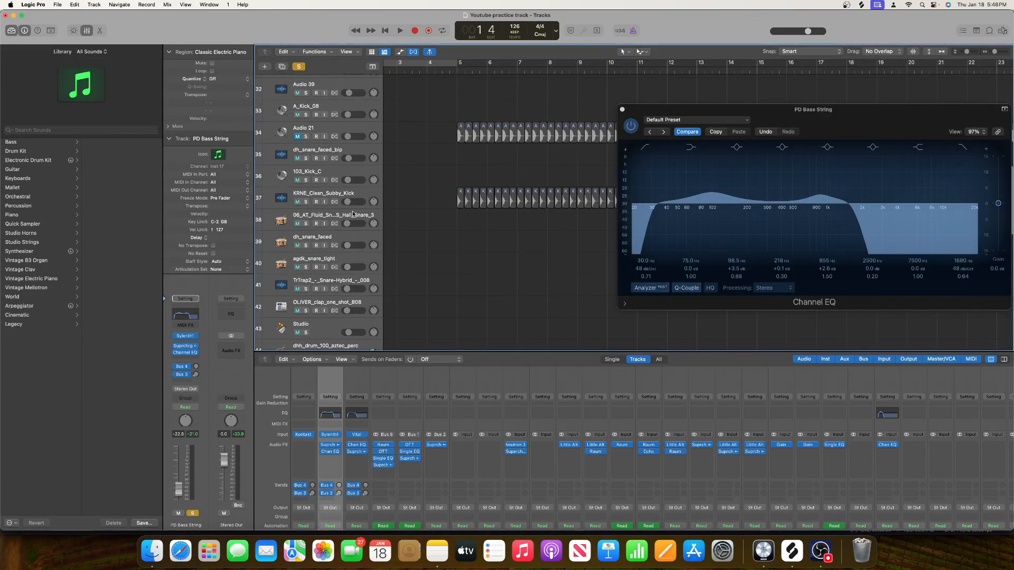
click(307, 204)
key(space)
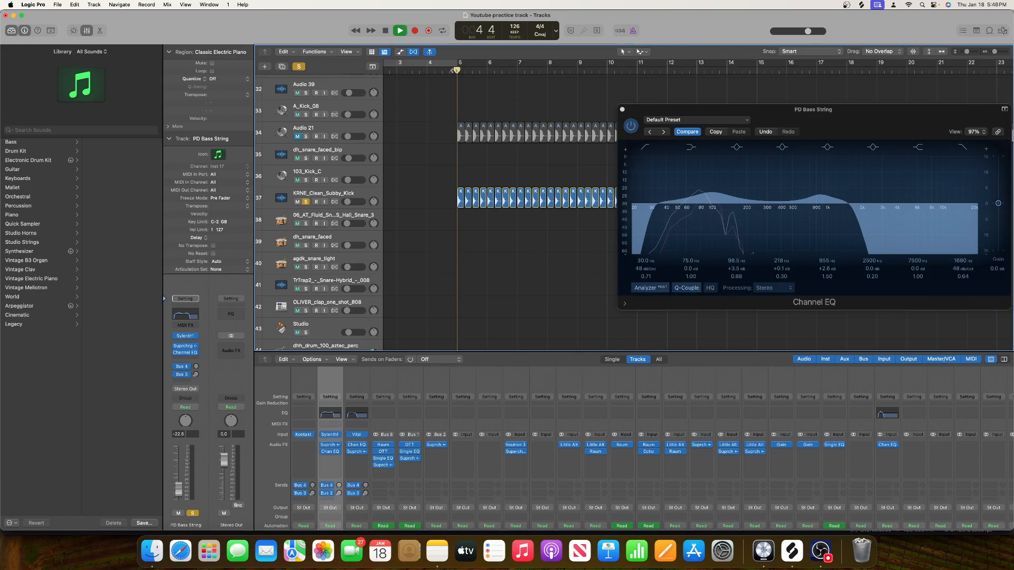
In the KRNE_Clean_Subby_Kick Channel EQ, raise the high cut to about 206 Hz and move the boost to 77 Hz at +4.2 dB.
click(349, 195)
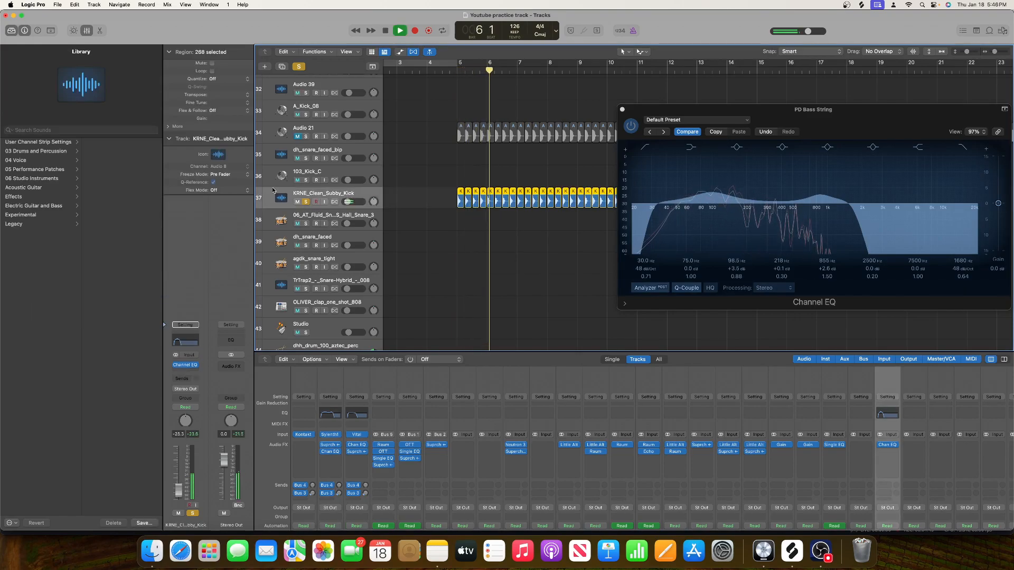
click(185, 365)
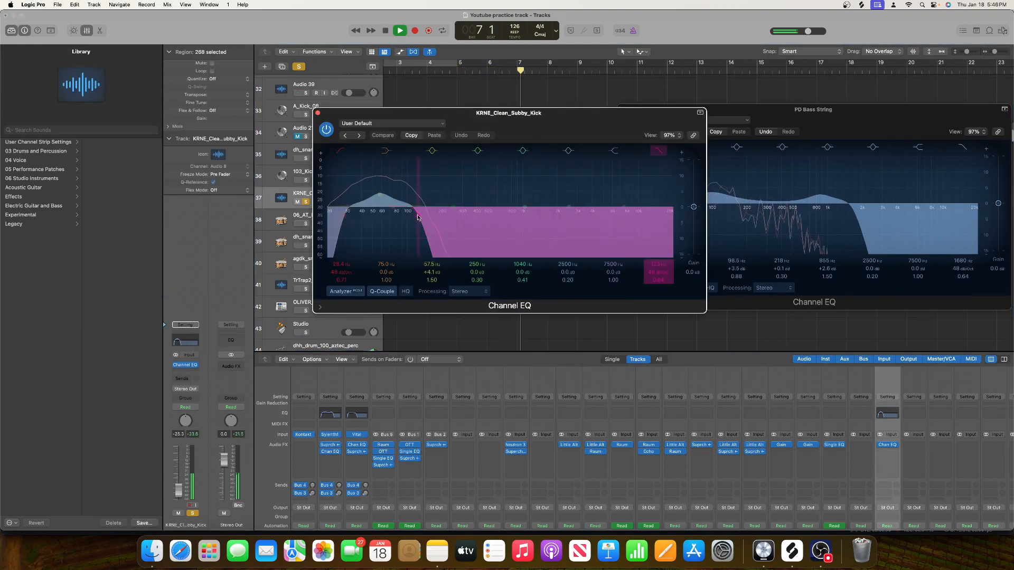
drag(420, 212, 443, 219)
drag(380, 195, 393, 197)
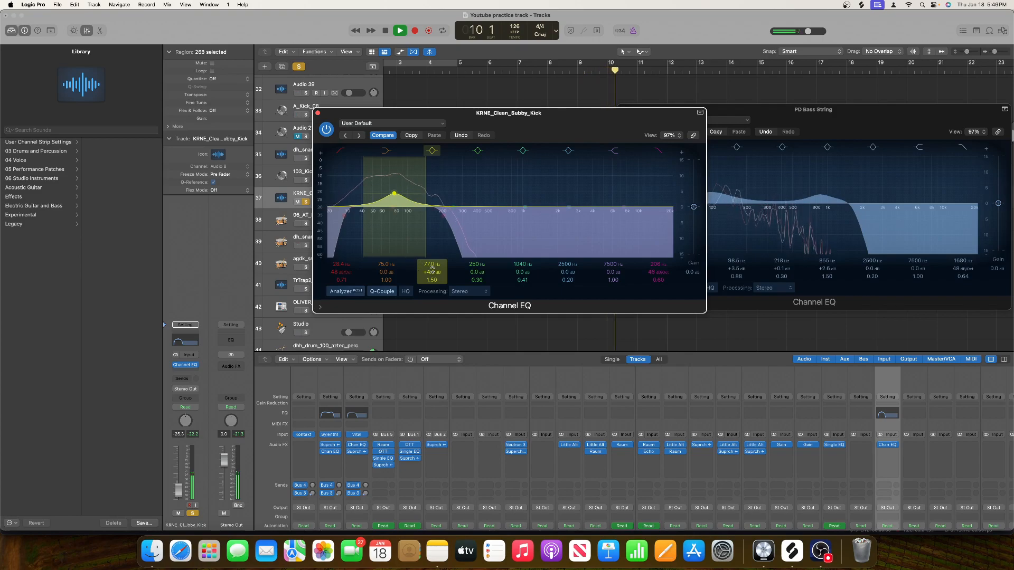
key(space)
In the PD Bass String EQ, turn the low boost into a cut of about 6 dB at 76.5 Hz to make room for the kick.
click(747, 154)
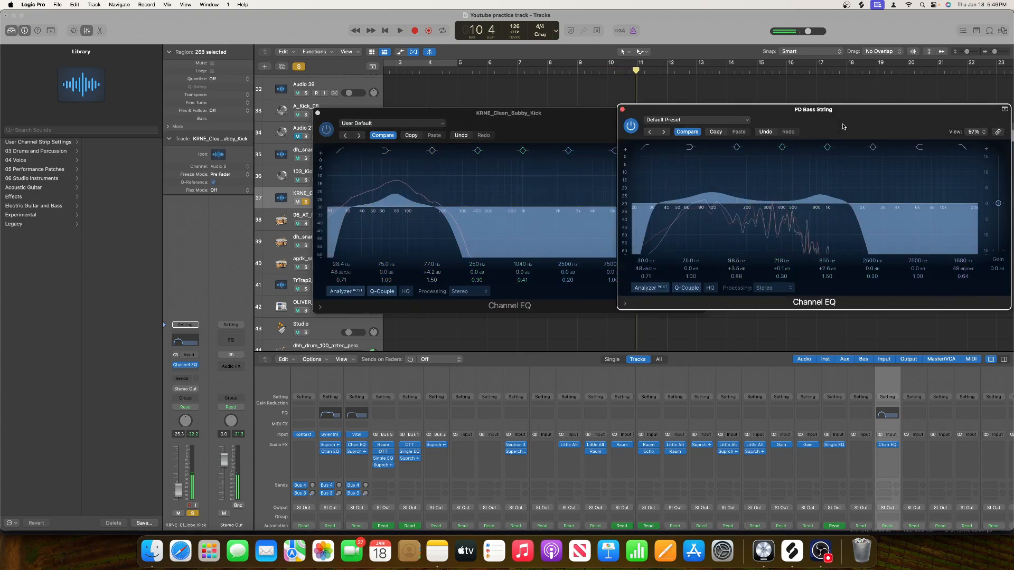
drag(710, 195, 700, 230)
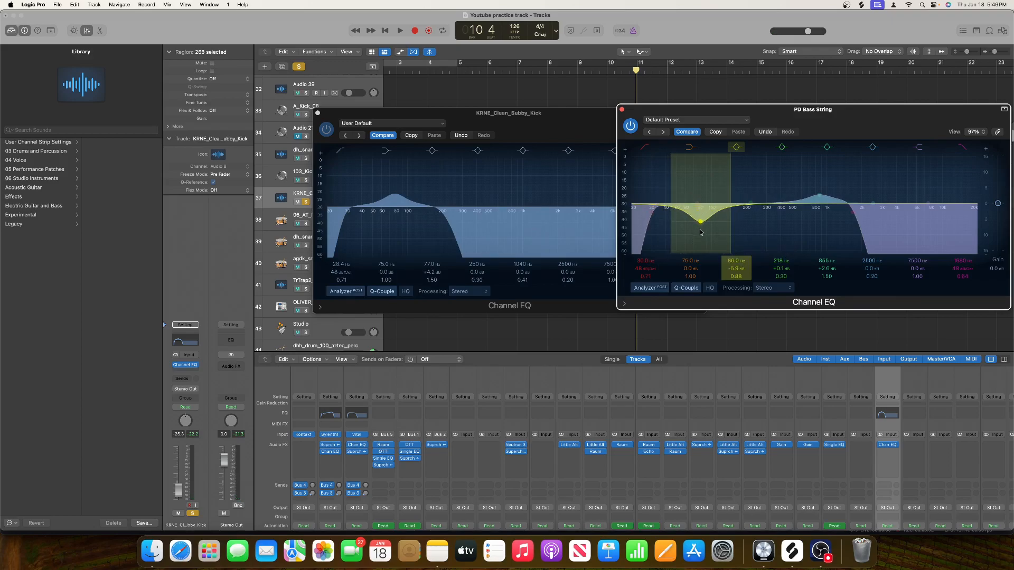
drag(697, 233, 697, 233)
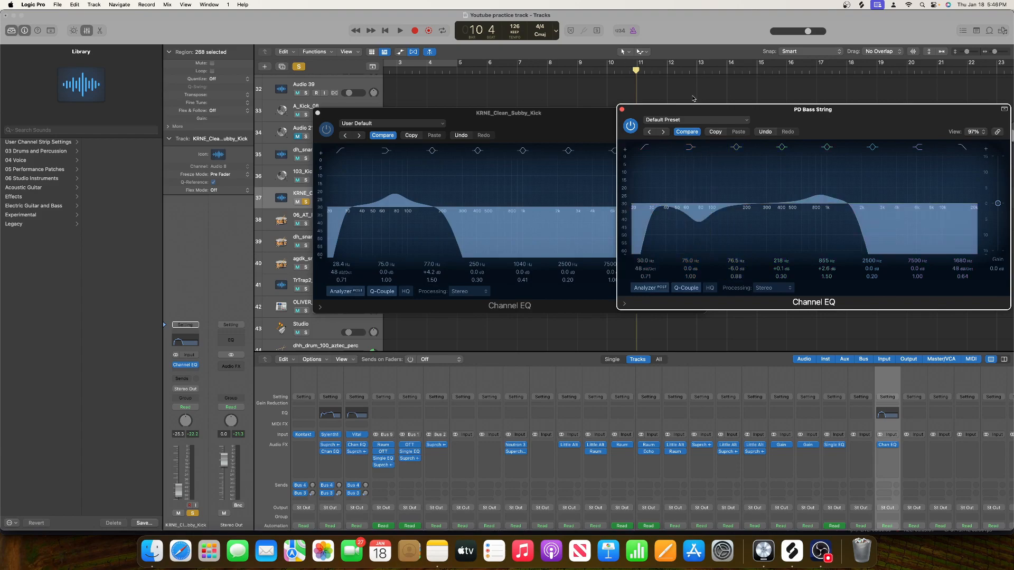
Close both Channel EQ windows and audition the soloed bass and kick from the start of the project.
click(621, 110)
click(318, 114)
scroll(579, 156, up, 15)
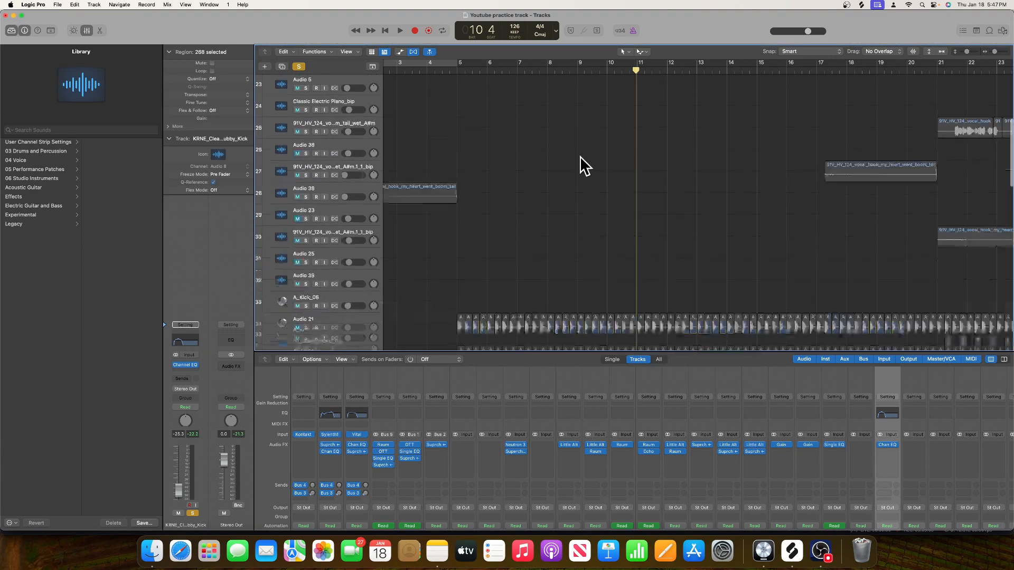
scroll(580, 158, left, 3)
key(Return)
key(space)
scroll(478, 165, down, 15)
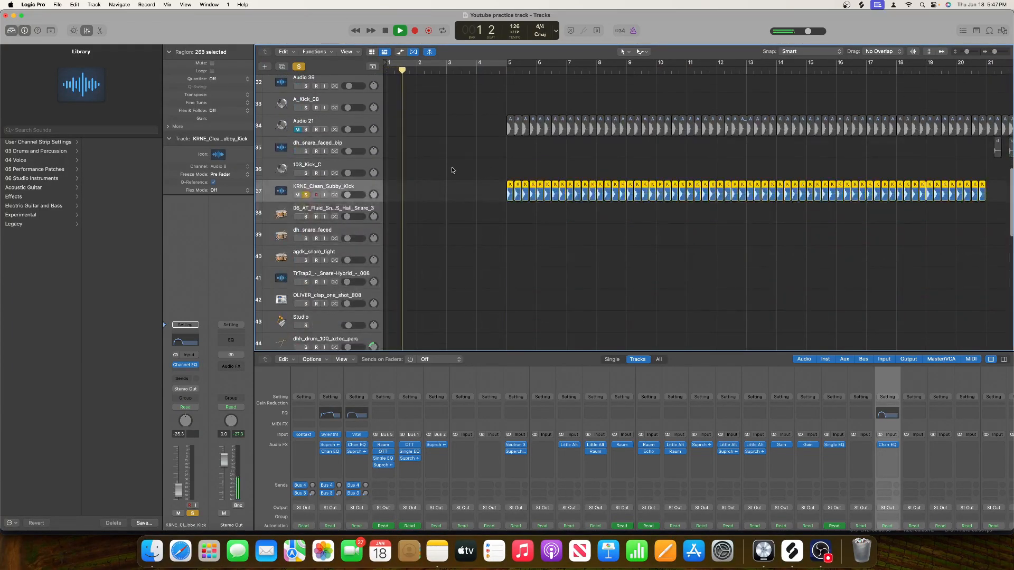
scroll(398, 167, up, 15)
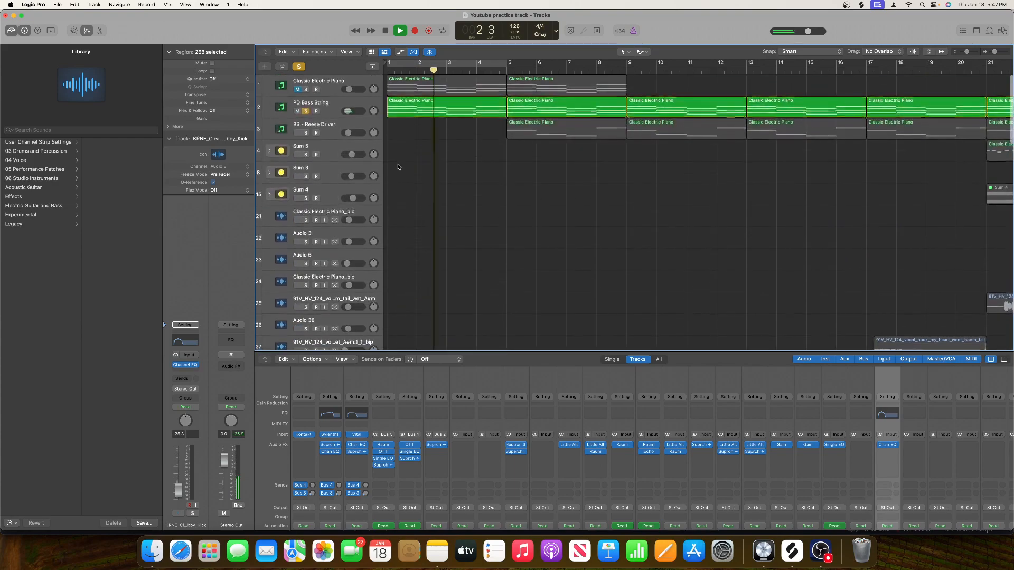
key(space)
Open Supercharger GT on the PD Bass String track, audition its sidechained compression, and close the plug-in window.
click(341, 103)
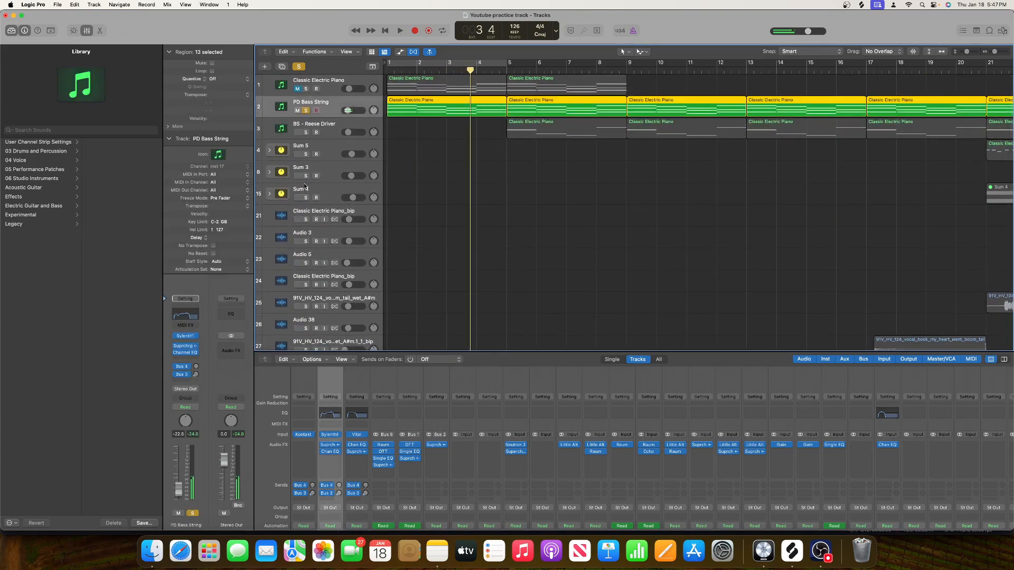
click(183, 347)
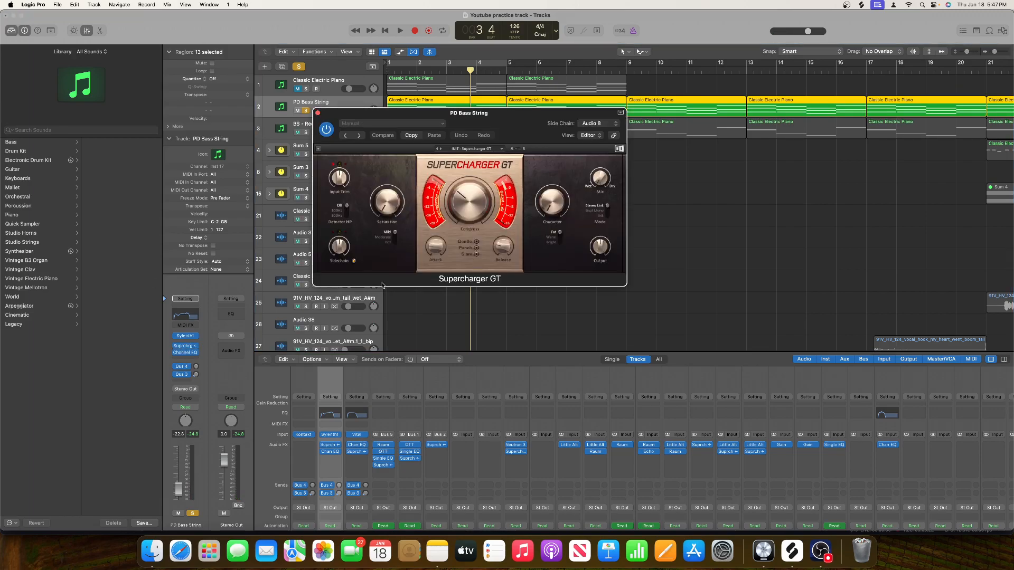
key(space)
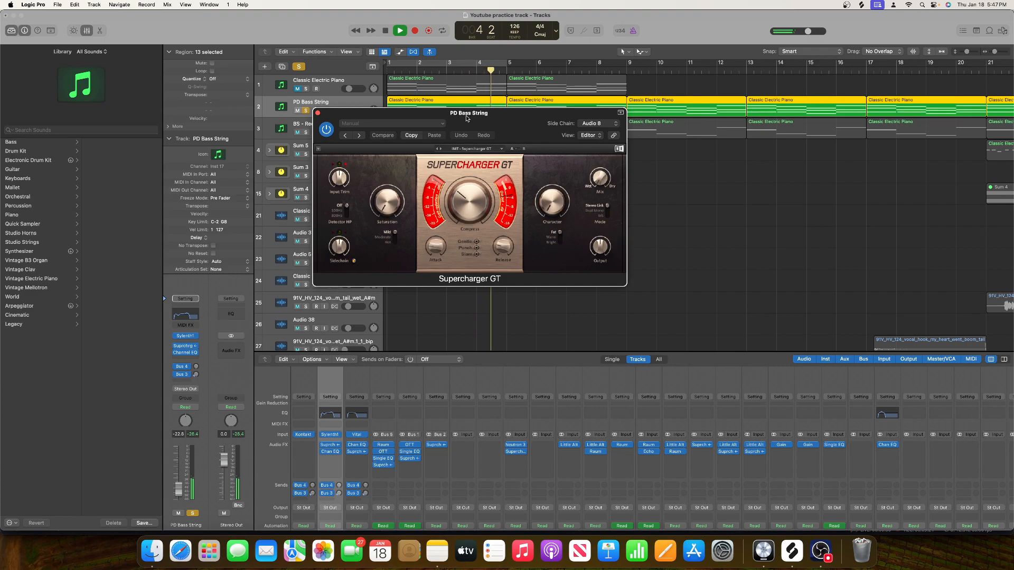
drag(416, 162, 462, 164)
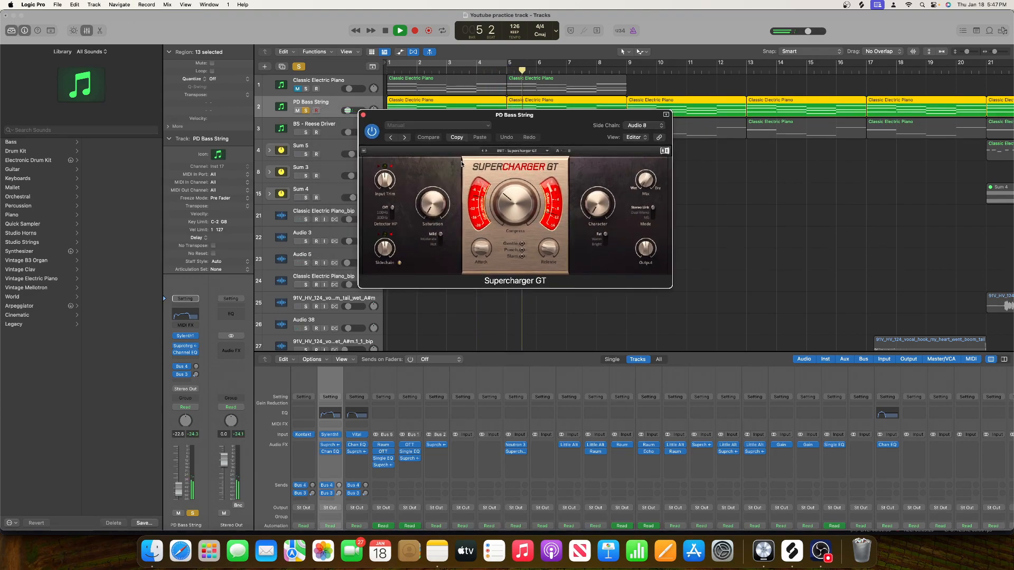
key(space)
click(363, 114)
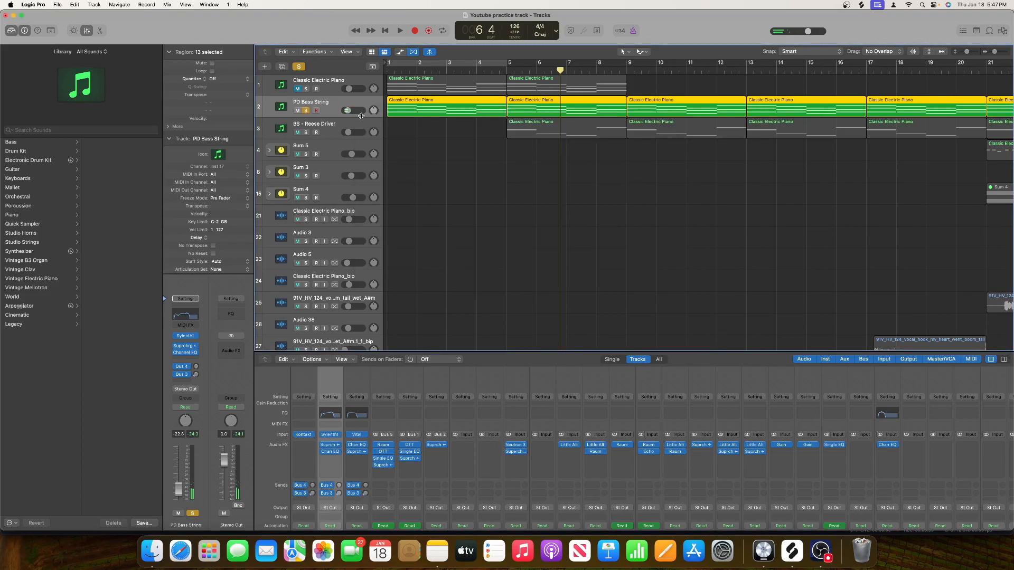
Insert iZotope's Neutron 3 Compressor in the next free effect slot of PD Bass String and decline sharing usage data.
click(171, 351)
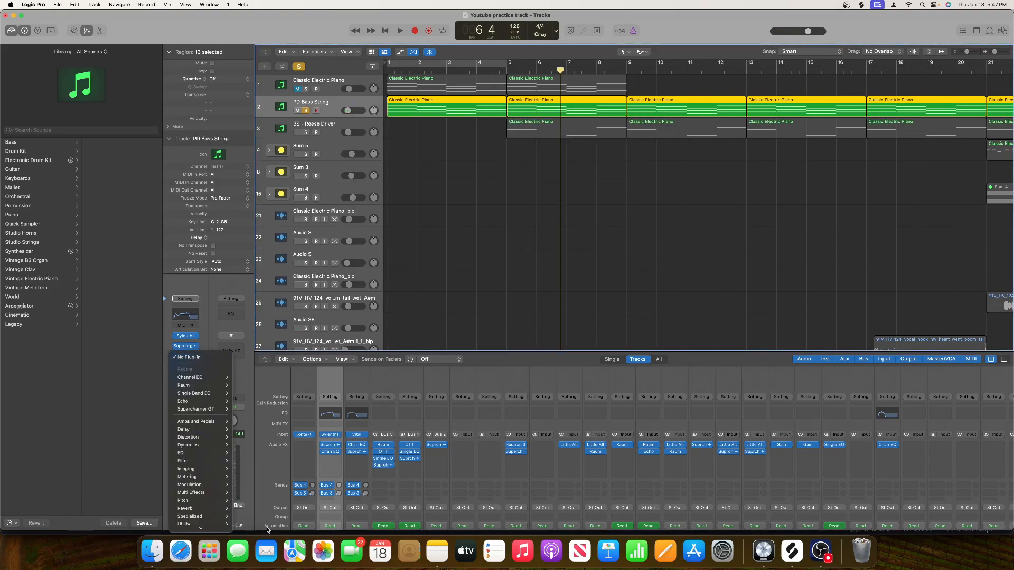
mouse_move(199, 527)
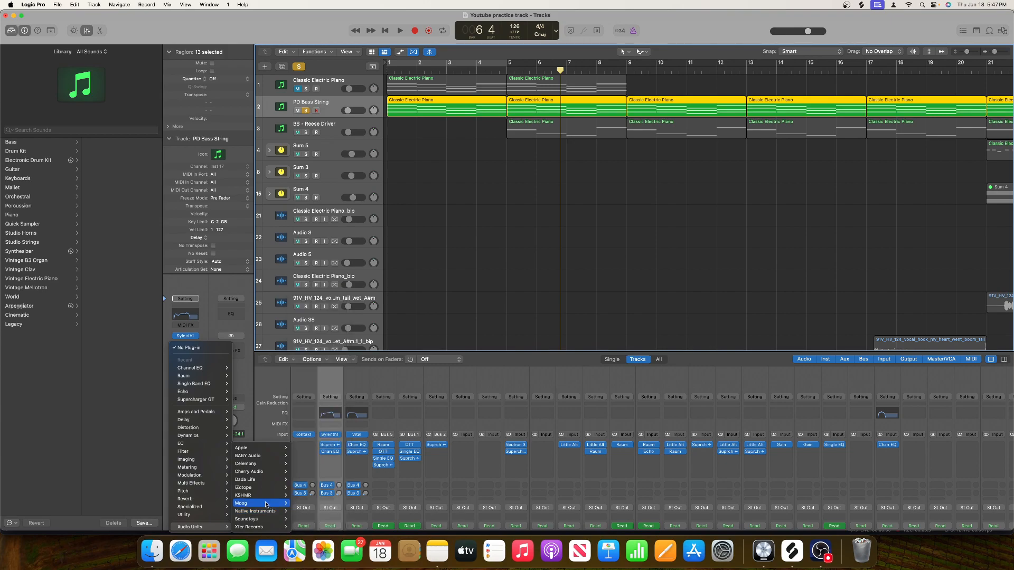
mouse_move(248, 487)
mouse_move(345, 299)
click(386, 298)
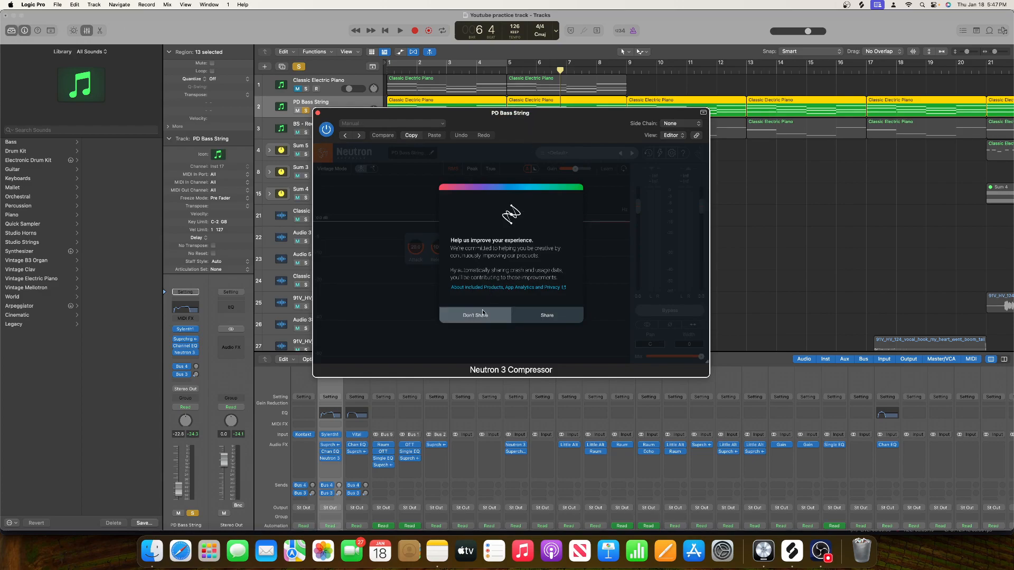
click(484, 313)
Turn on the cycle range from bar 5 to bar 9 and audition the bass through the compressor.
click(509, 66)
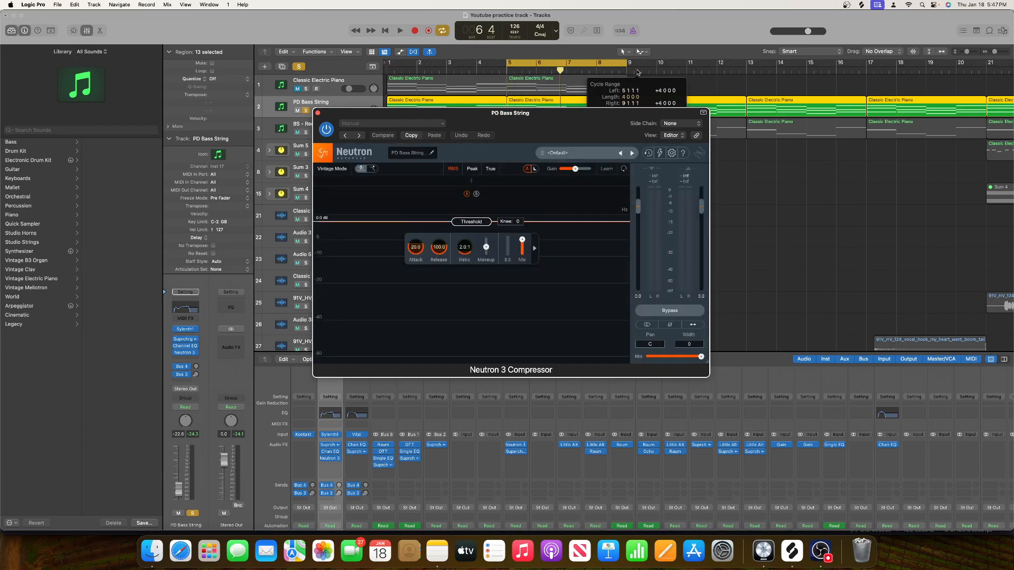
key(space)
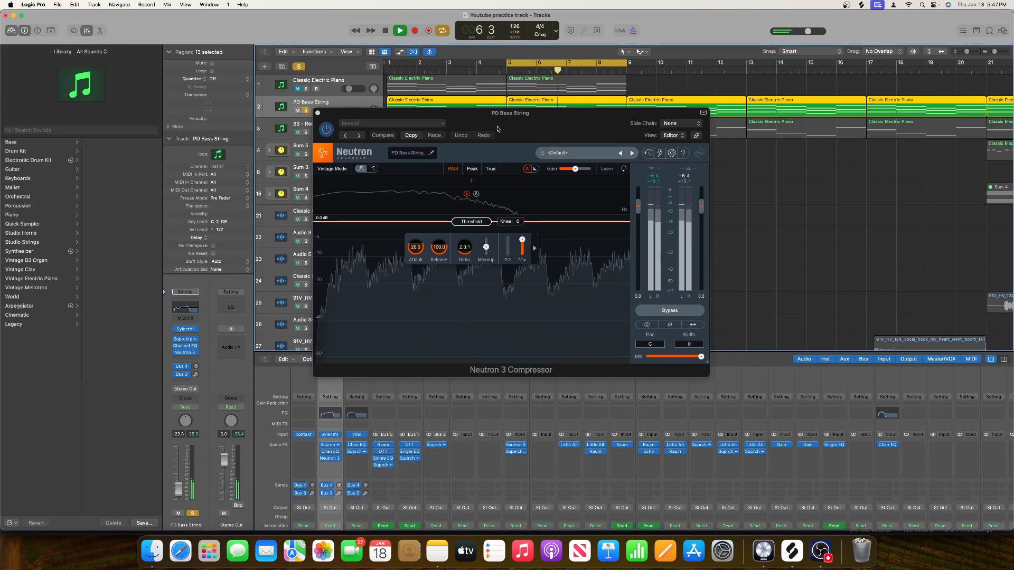
key(space)
Audition the bass with the Neutron 3 Compressor threshold lowered to about -26 dB, and remove the plug-in from the track.
drag(471, 221, 471, 305)
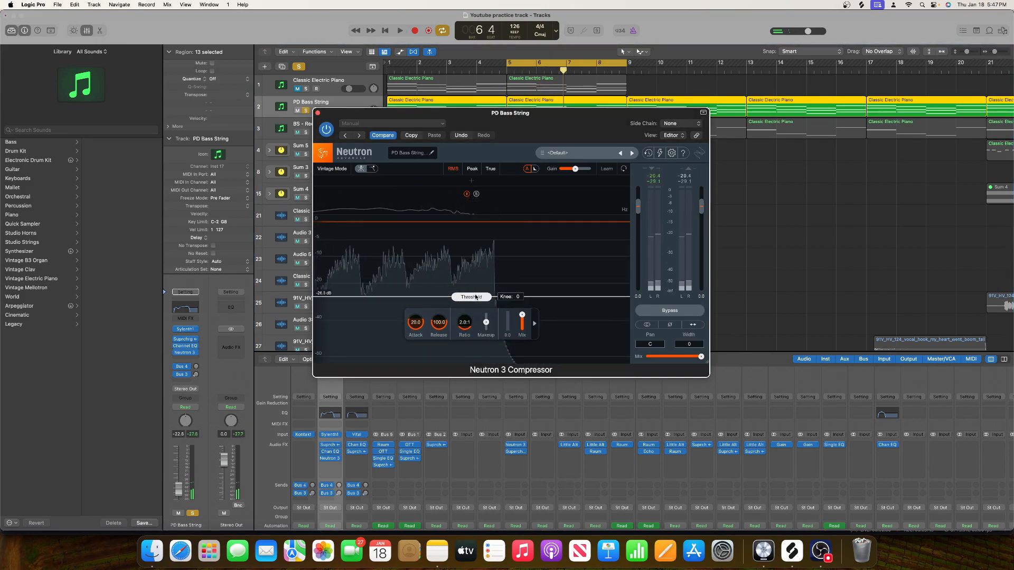
key(space)
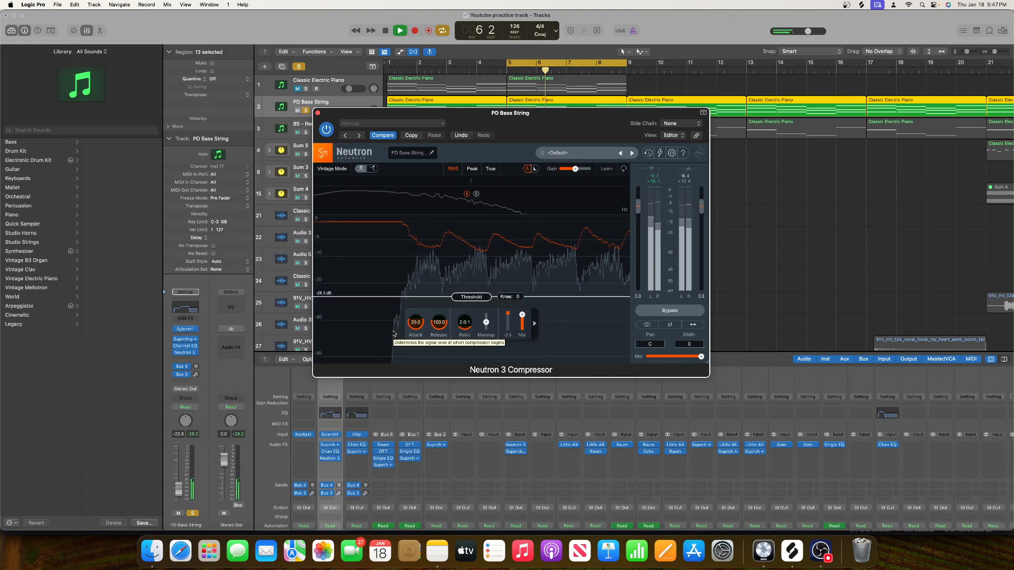
key(space)
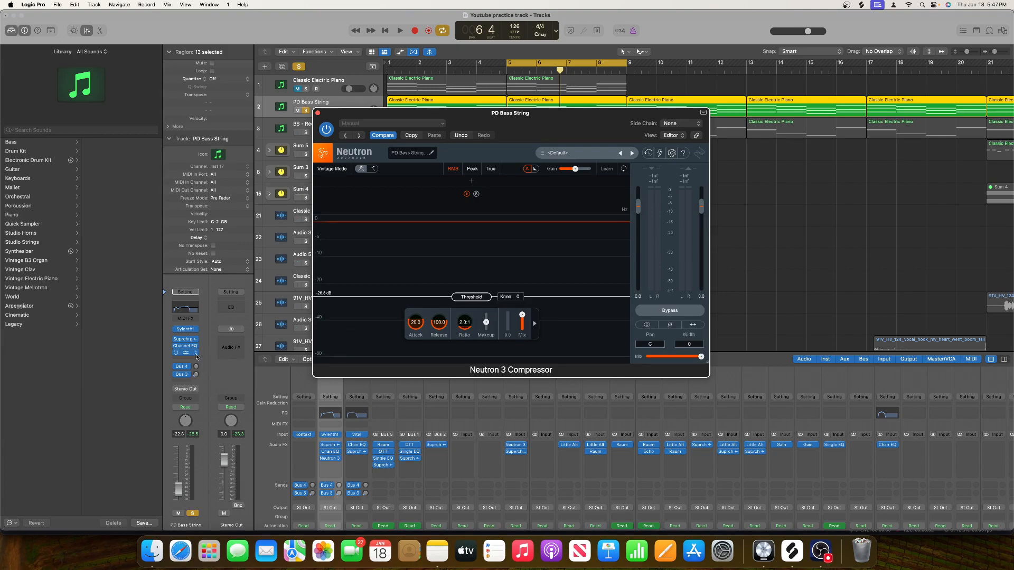
click(197, 358)
click(248, 352)
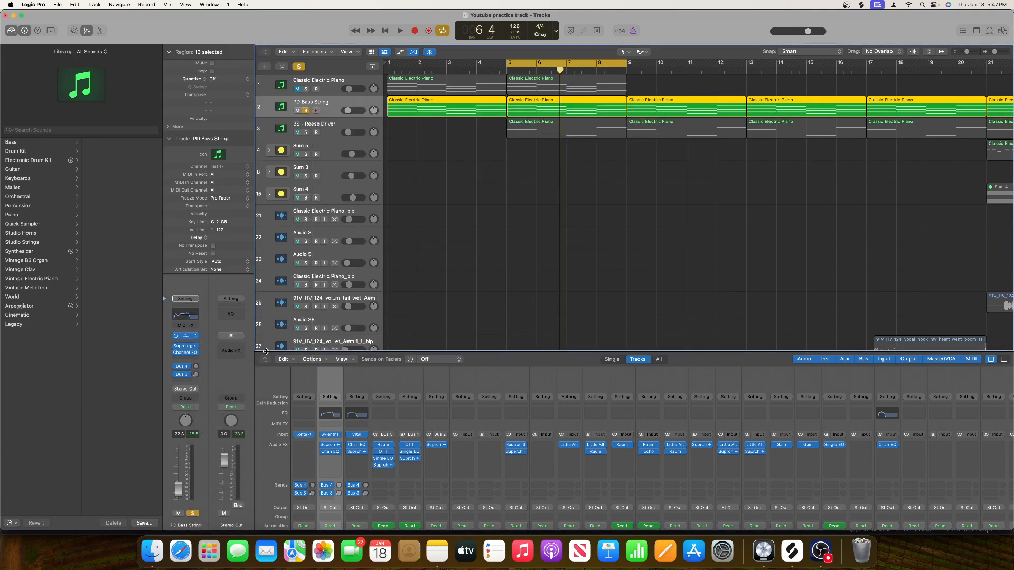
Insert iZotope's Ozone Imager 2 in the free effect slot after Channel EQ on the PD Bass String track.
click(185, 347)
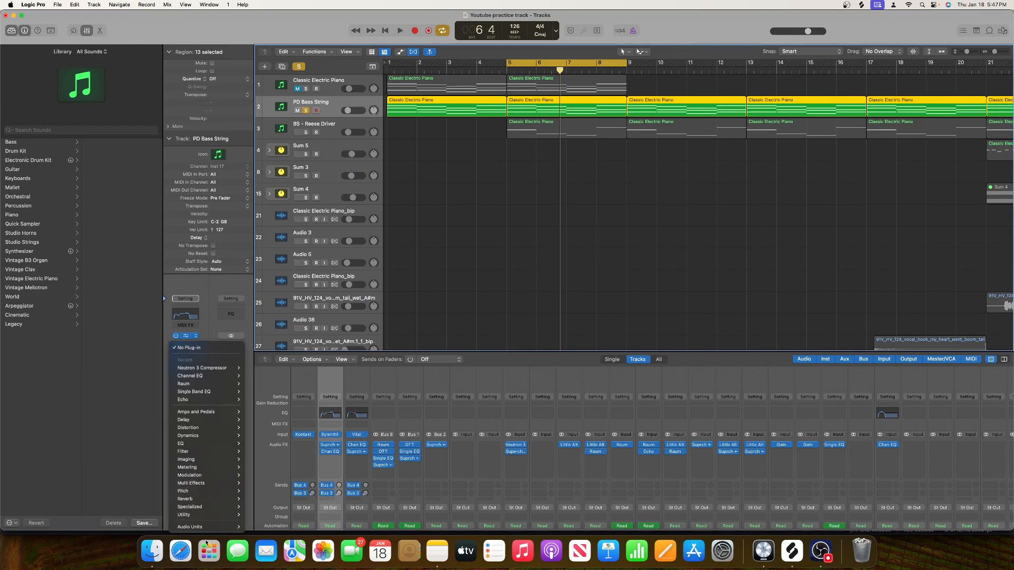
mouse_move(202, 528)
mouse_move(259, 511)
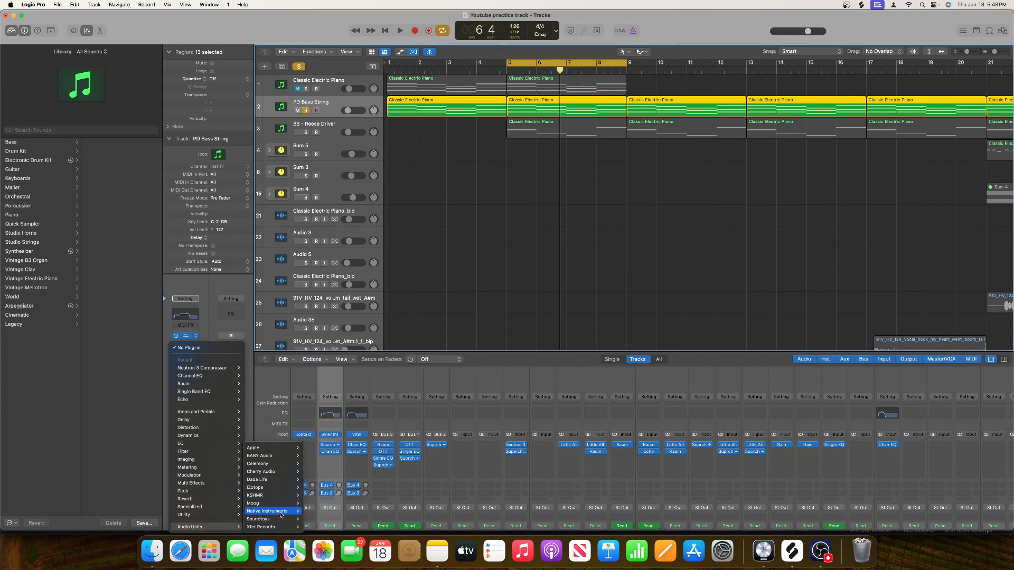
mouse_move(332, 511)
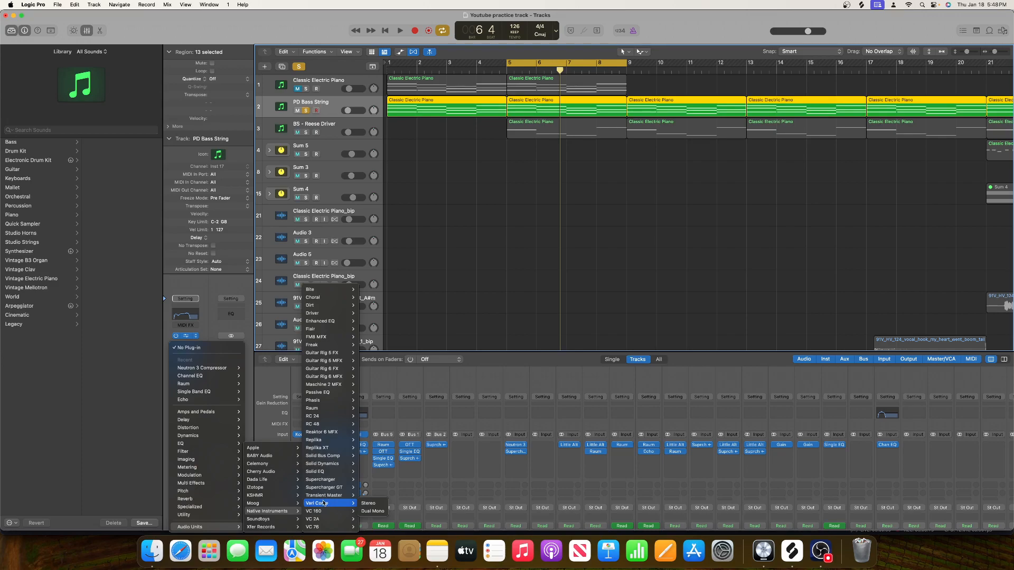
mouse_move(296, 487)
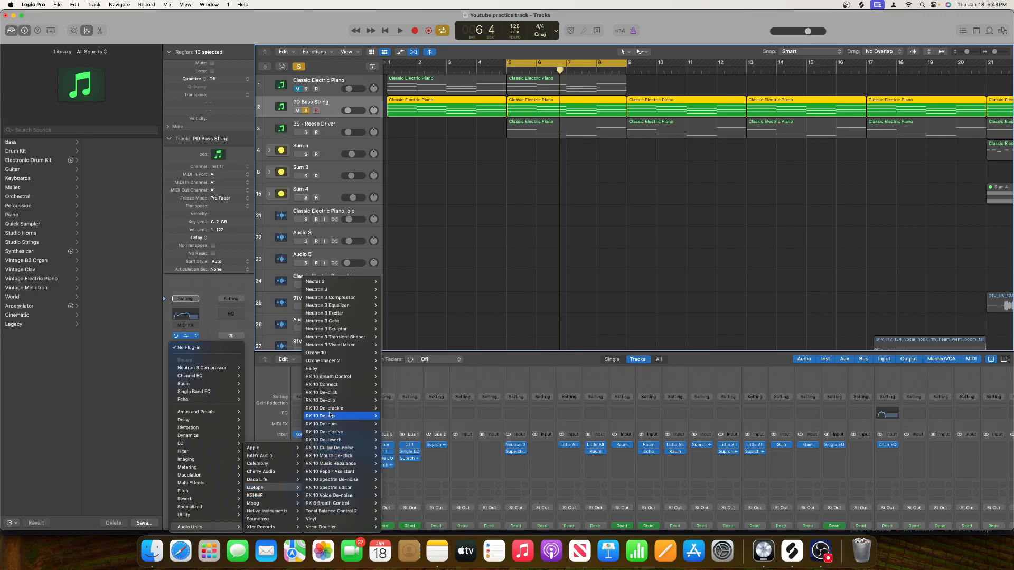
mouse_move(344, 361)
click(391, 362)
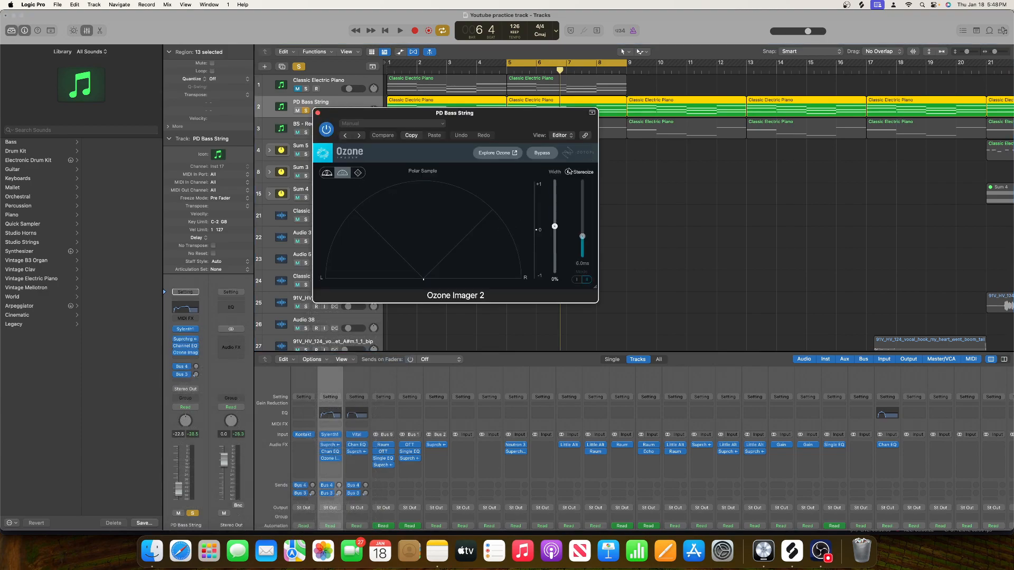
During playback, enable Stereoize in Ozone Imager 2 at about 17.7 ms, show the Polar Level view, and widen the bass to 74%.
key(space)
click(567, 173)
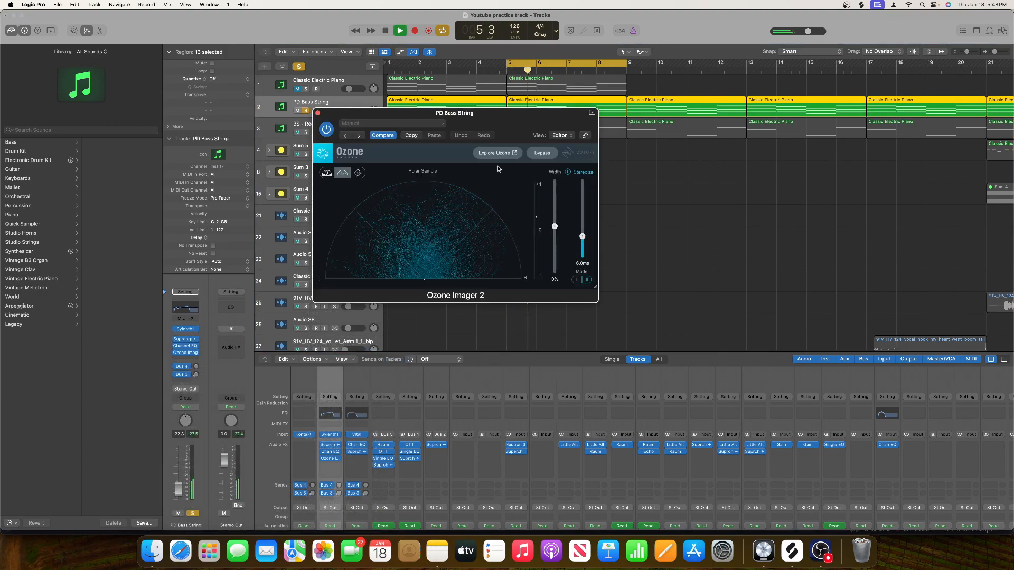
click(326, 173)
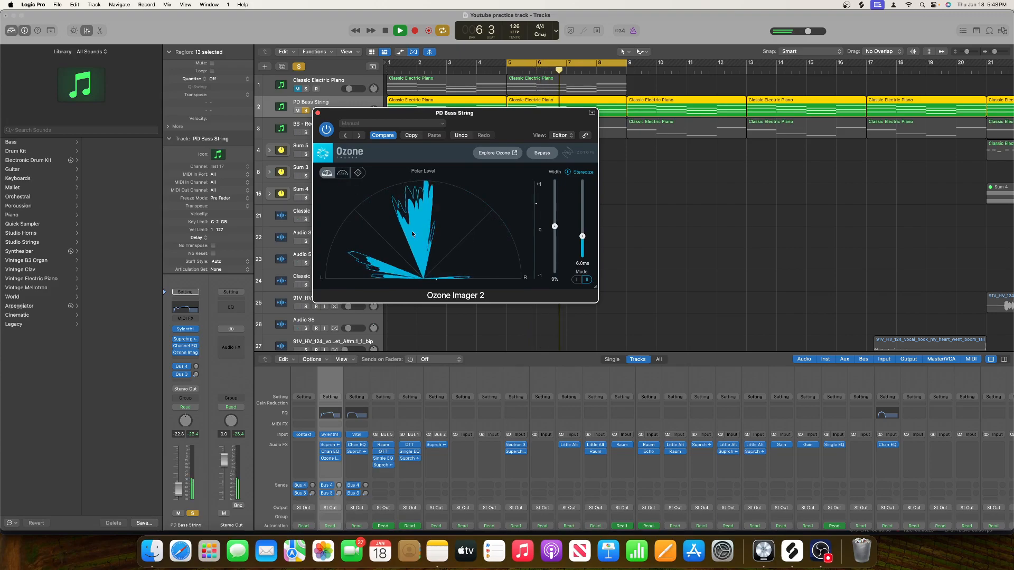
drag(582, 236, 594, 194)
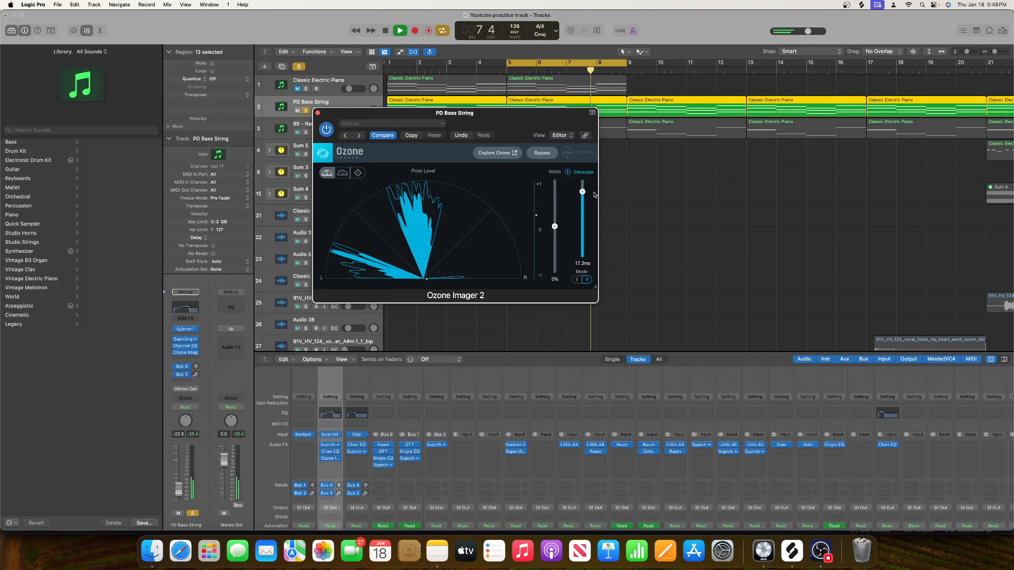
drag(554, 226, 554, 192)
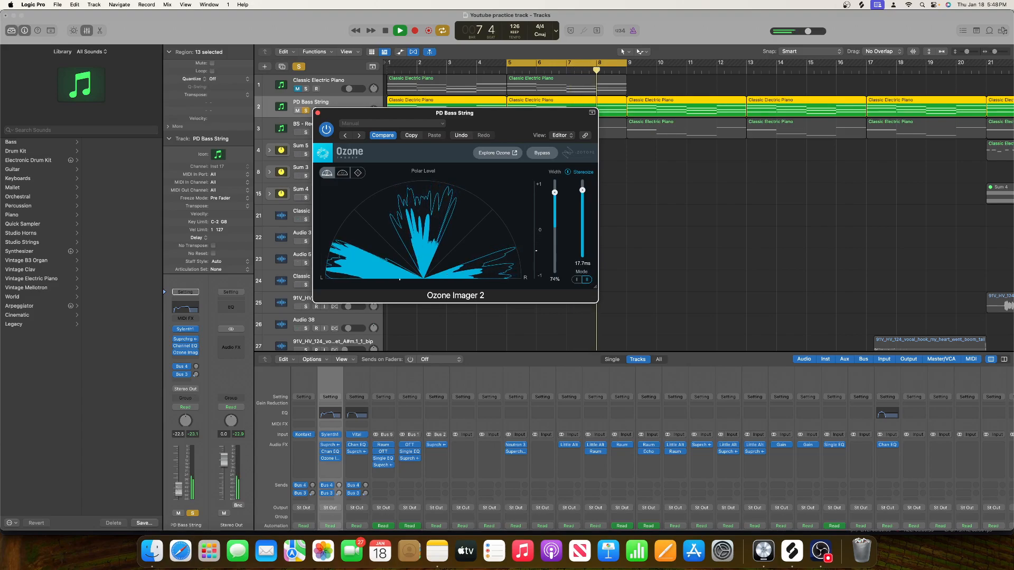
Raise the PD Bass String volume fader to -20.5 dB, close Ozone Imager 2, and stop playback.
click(178, 487)
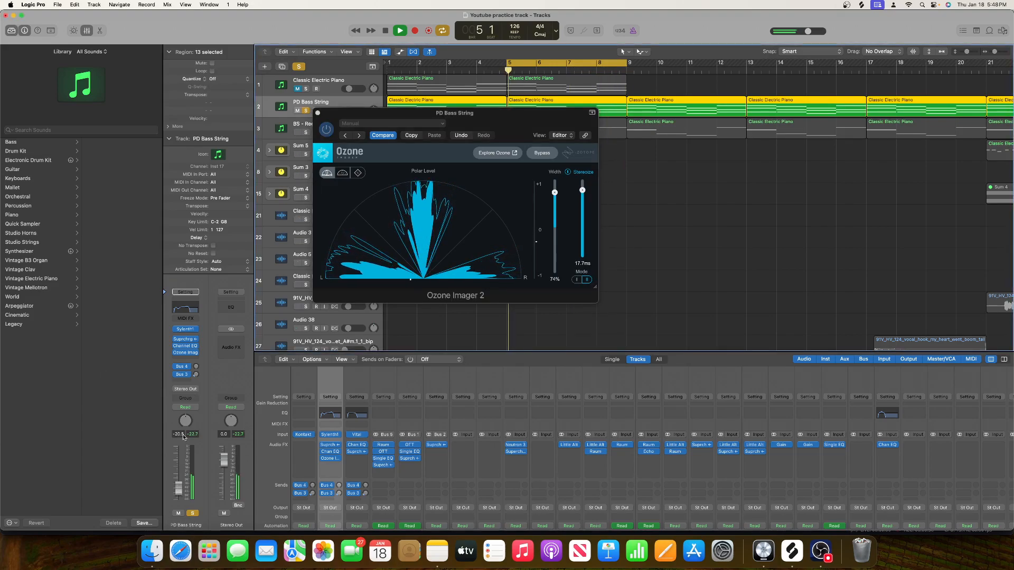
click(318, 113)
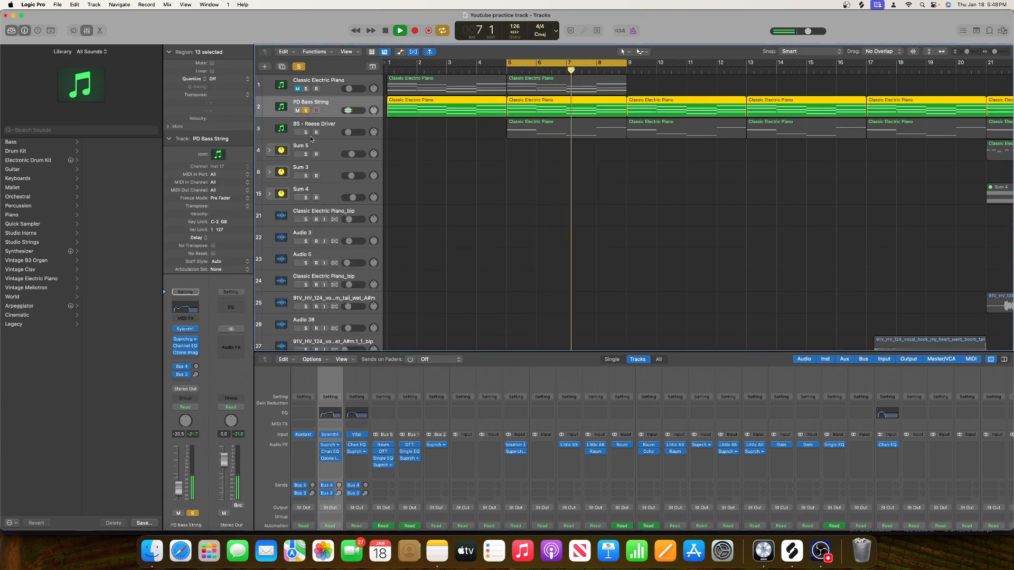
key(space)
Solo the BS - Reese Driver track alongside PD Bass String and play both within the cycle range.
scroll(331, 468, down, 5)
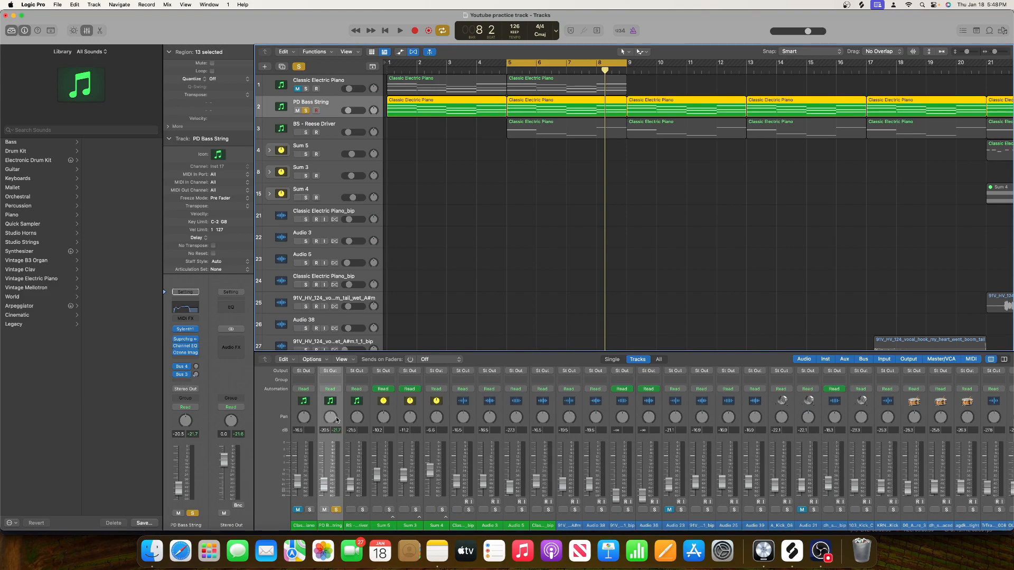
scroll(604, 269, right, 15)
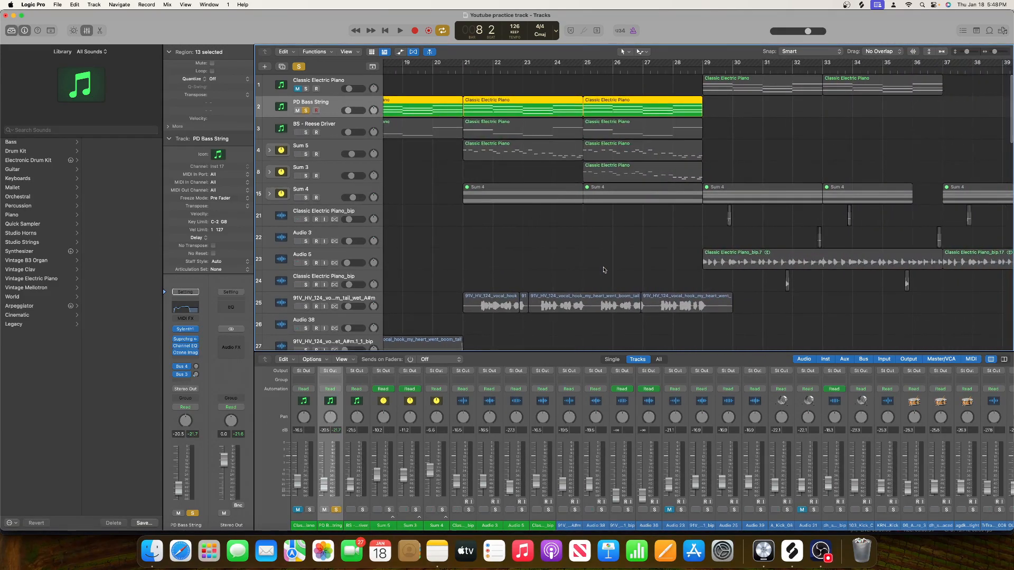
scroll(603, 269, left, 4)
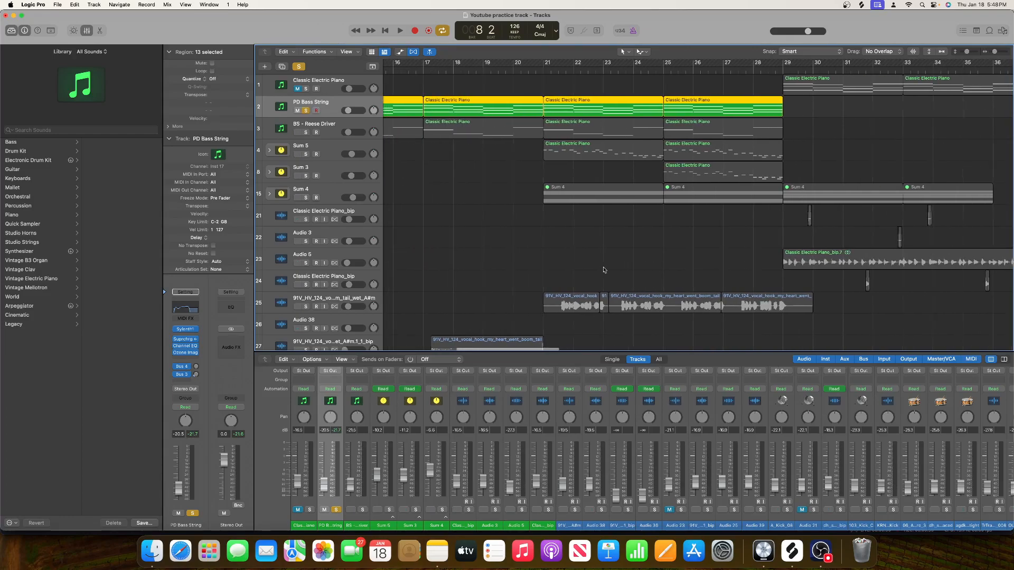
scroll(604, 270, left, 2)
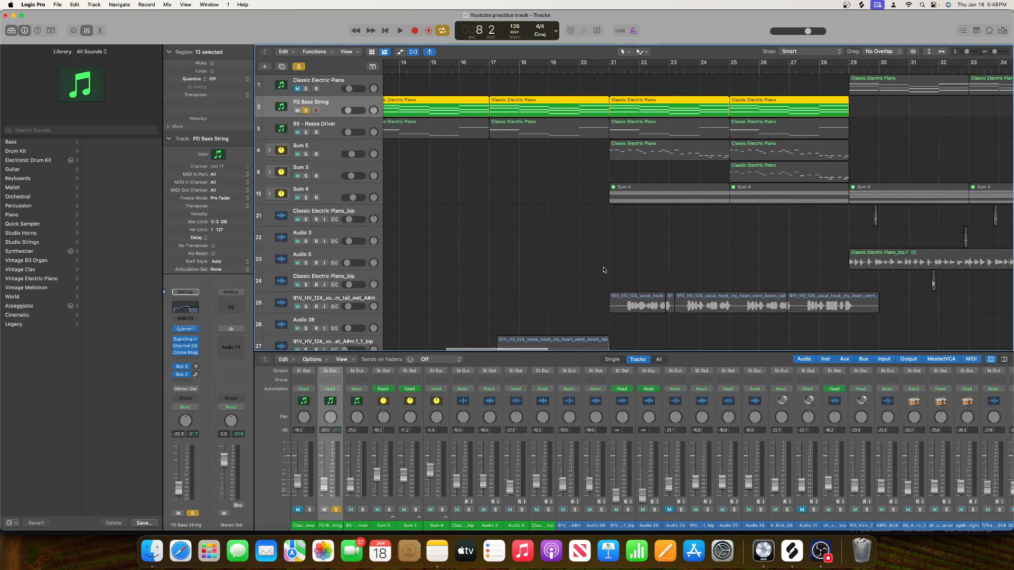
scroll(603, 270, left, 12)
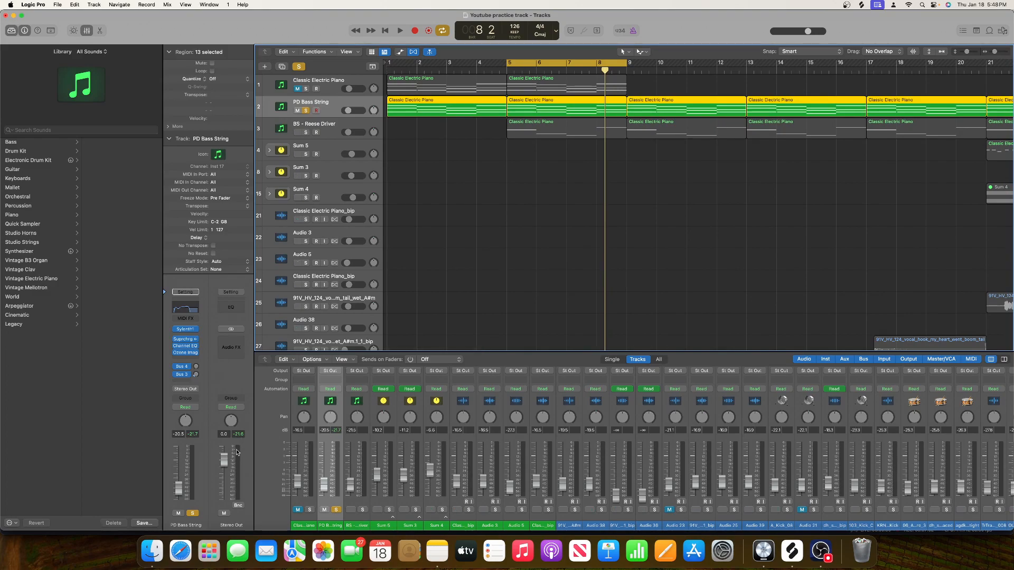
click(306, 133)
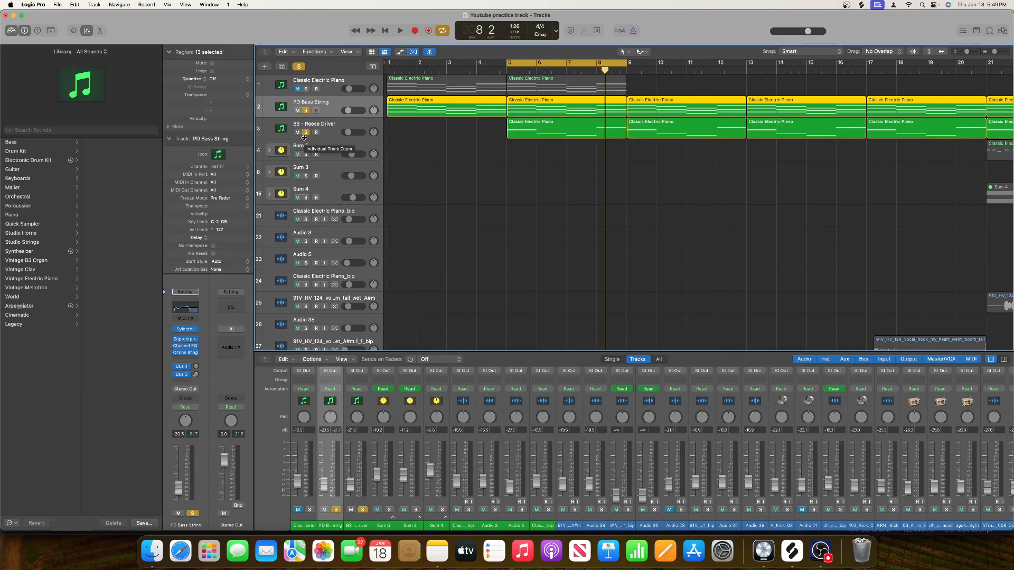
key(space)
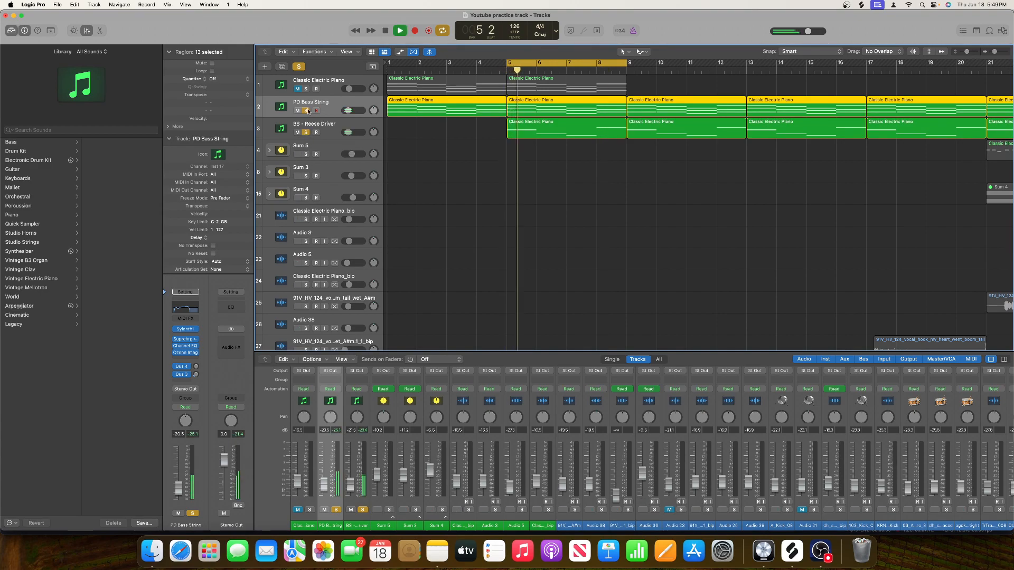
Unsolo PD Bass String, select the BS - Reese Driver track, and set its Channel EQ high cut to about 268 Hz during playback.
key(s)
click(352, 134)
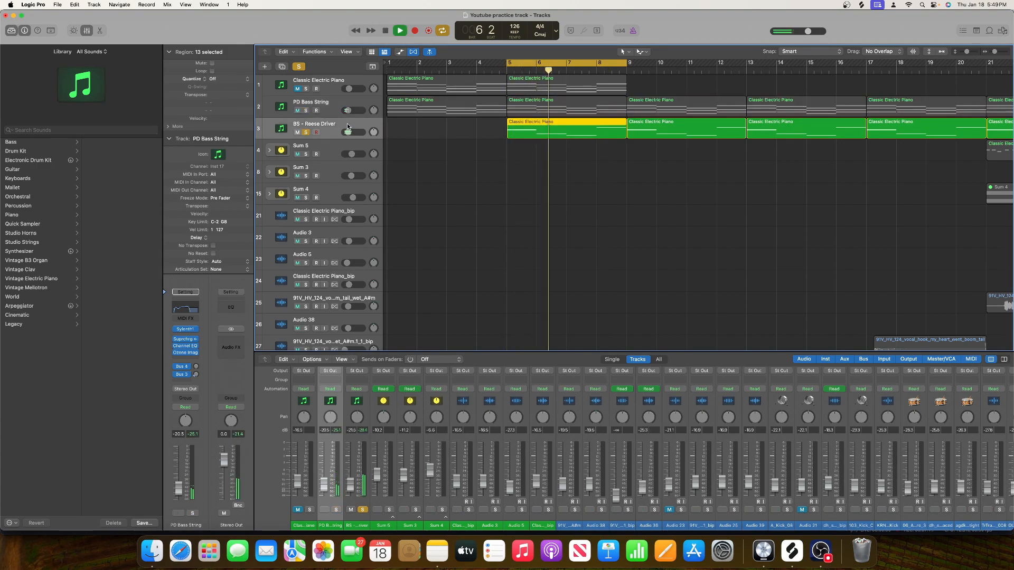
scroll(411, 427, up, 5)
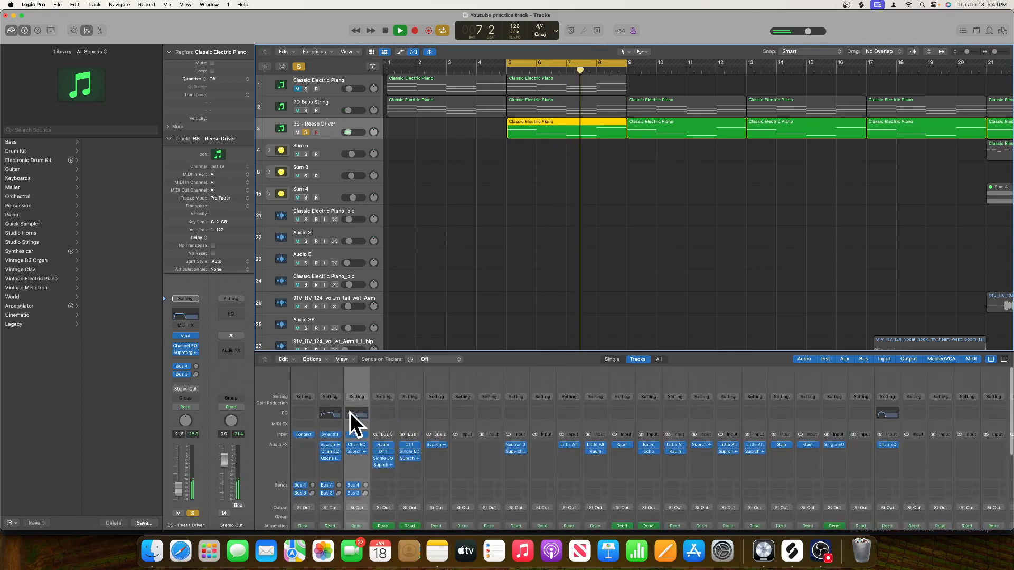
click(353, 414)
drag(759, 218, 731, 228)
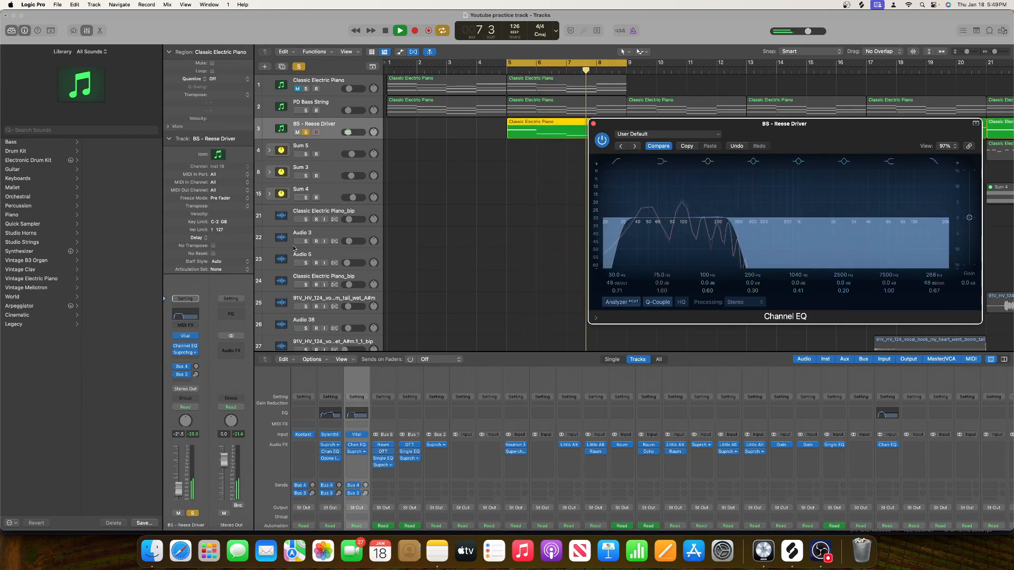
Lower the main compression amount in Supercharger GT on the BS - Reese Driver track and close the plug-in window.
click(189, 353)
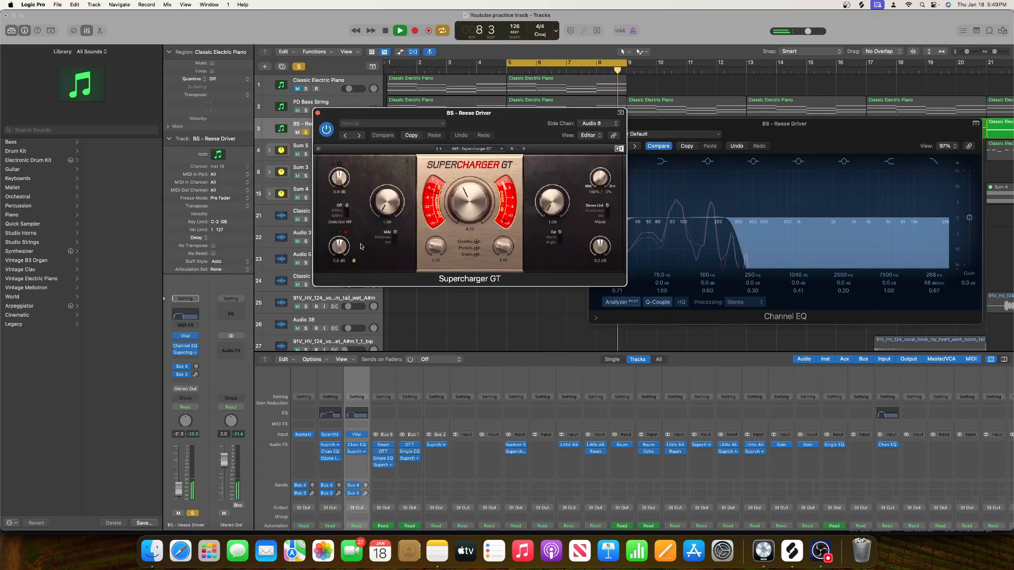
drag(468, 206, 468, 203)
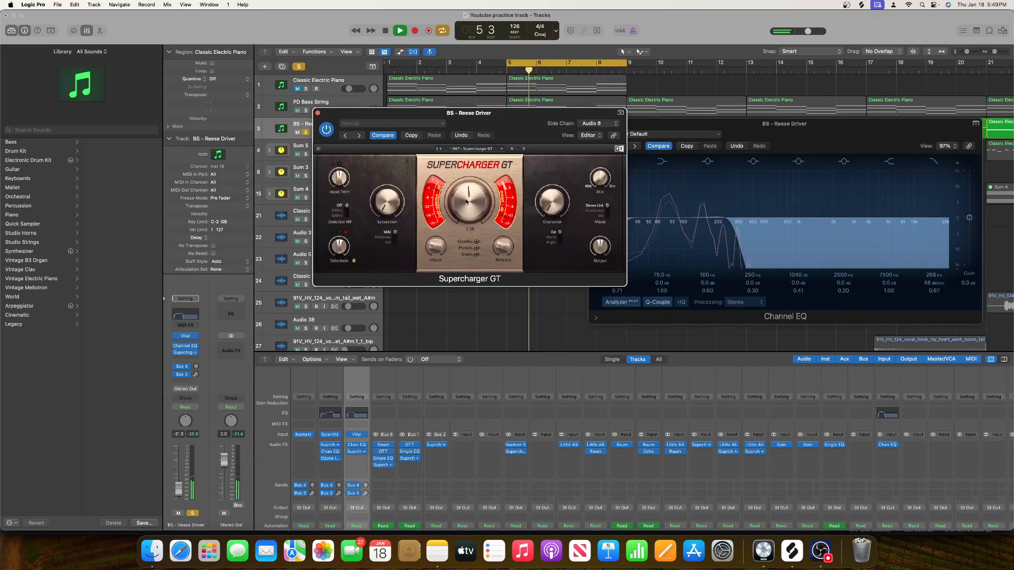
click(317, 113)
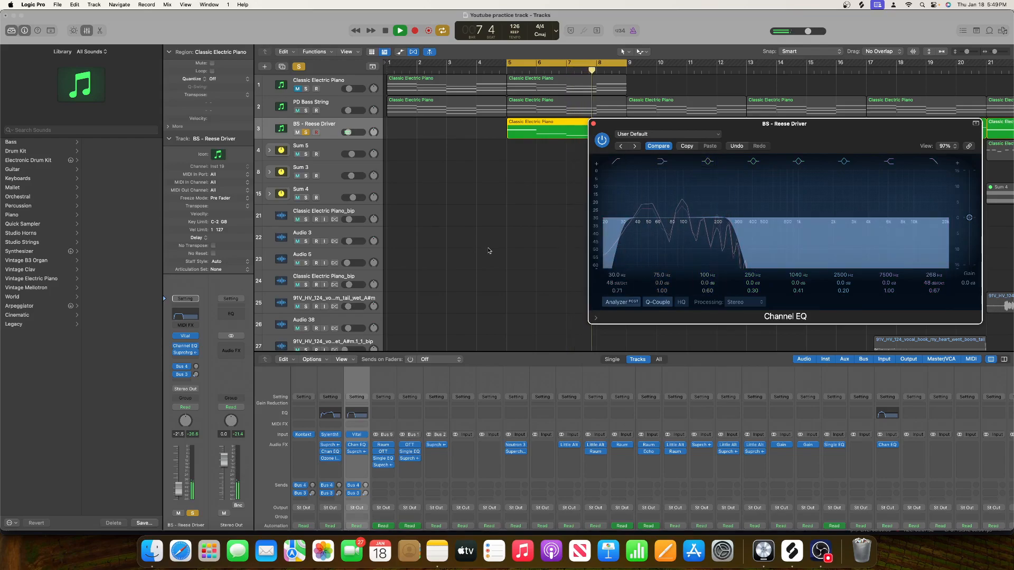
Solo and select the KRNE_Clean_Subby_Kick track, and listen to it together with BS - Reese Driver.
scroll(489, 251, down, 15)
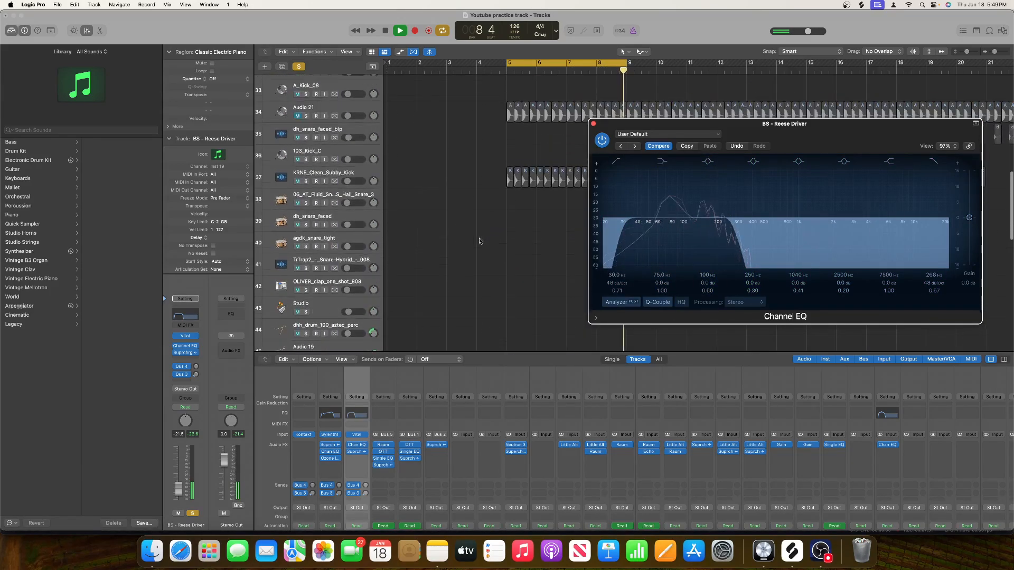
click(306, 181)
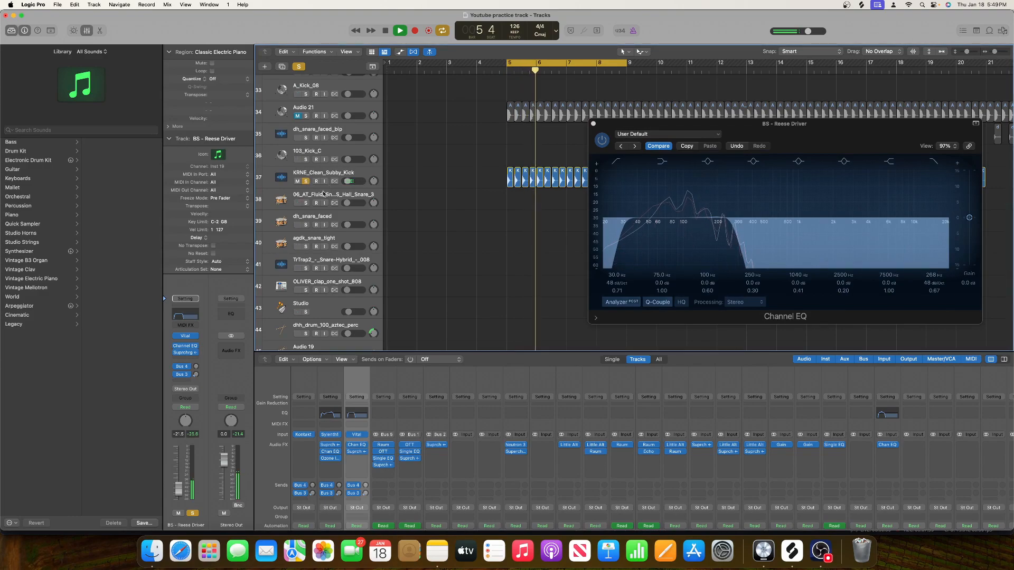
click(377, 171)
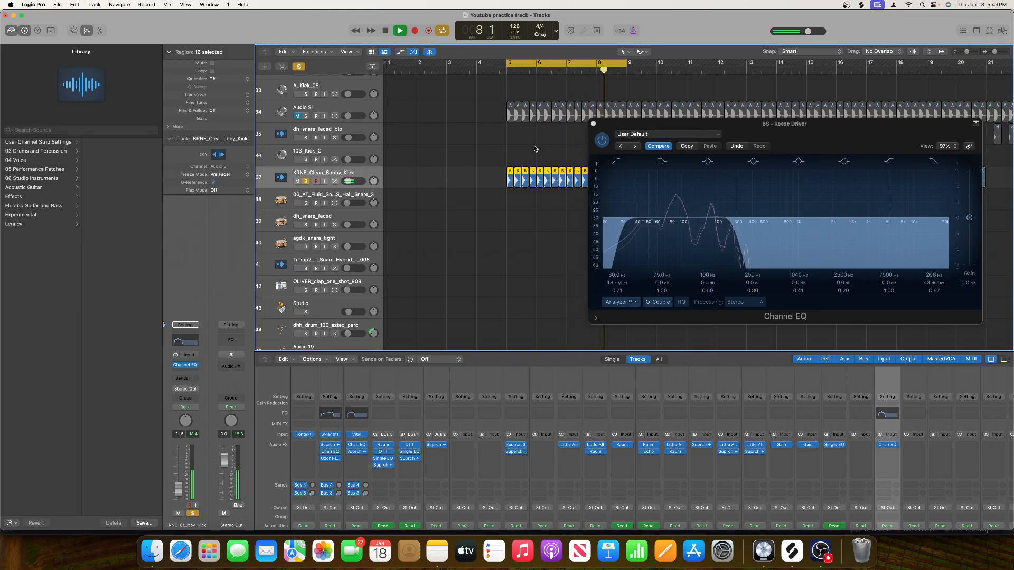
scroll(535, 149, up, 10)
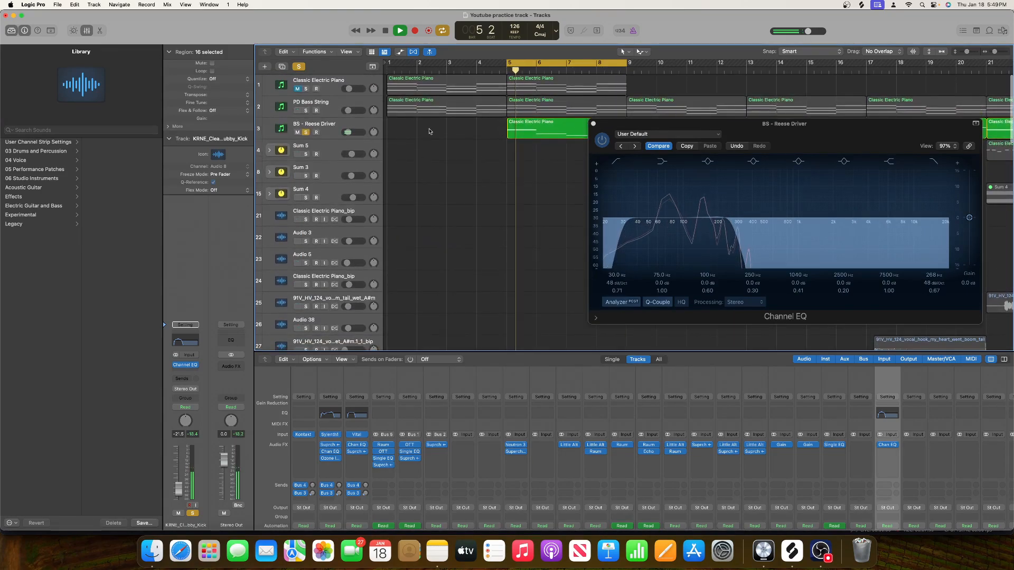
Clear all solos, play the full mix within the cycle range, and stop playback.
click(298, 66)
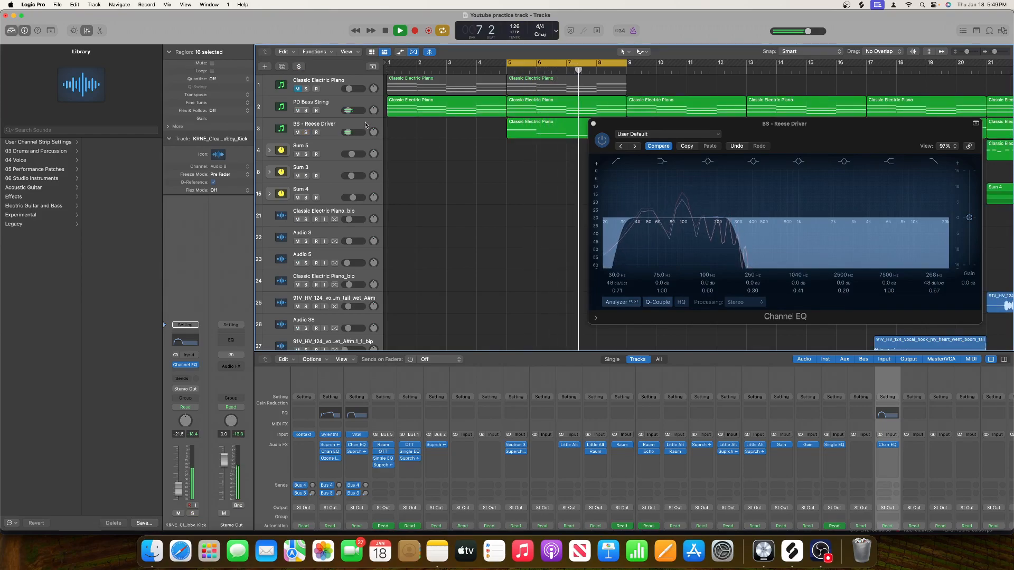
key(space)
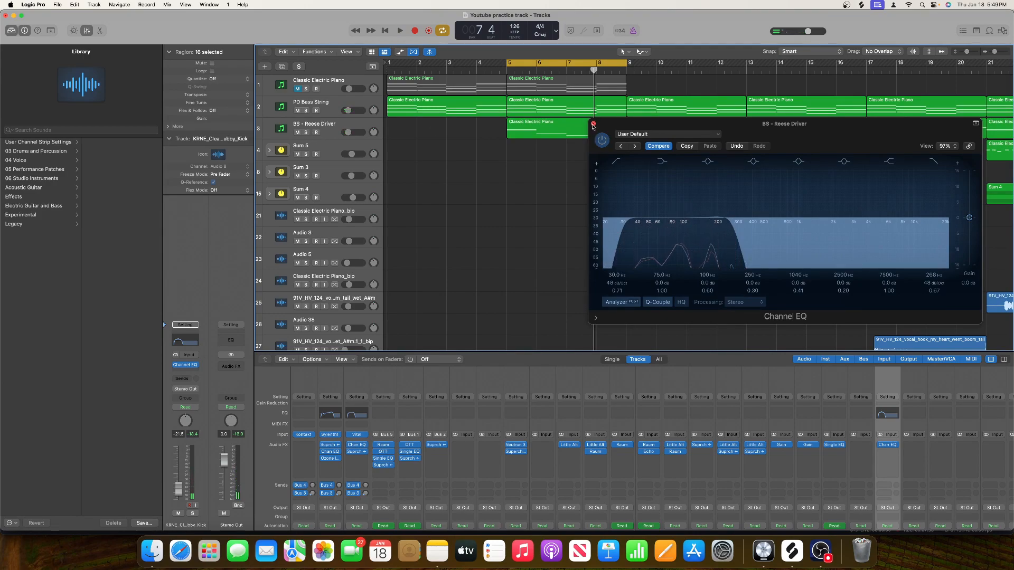
key(space)
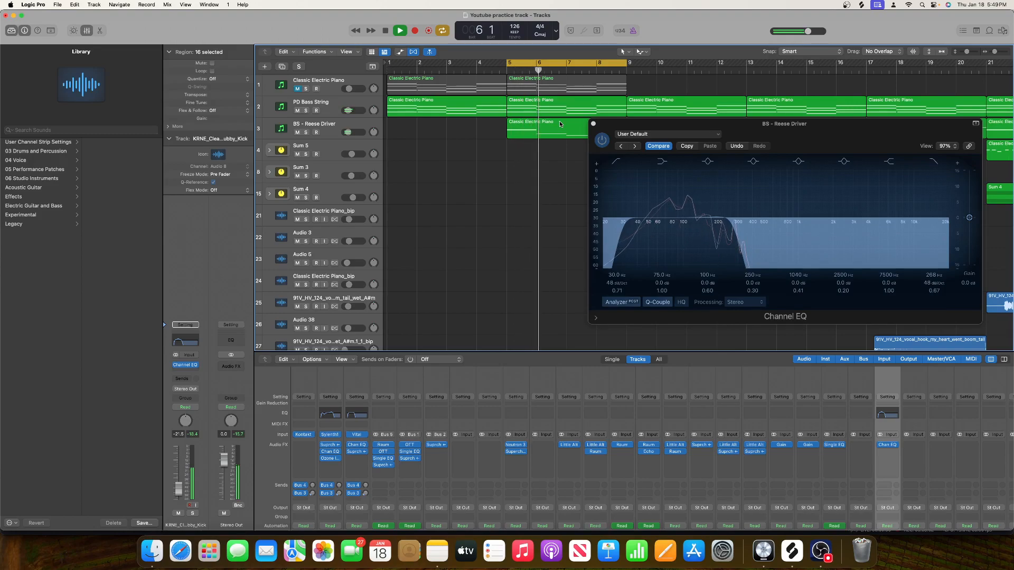
key(space)
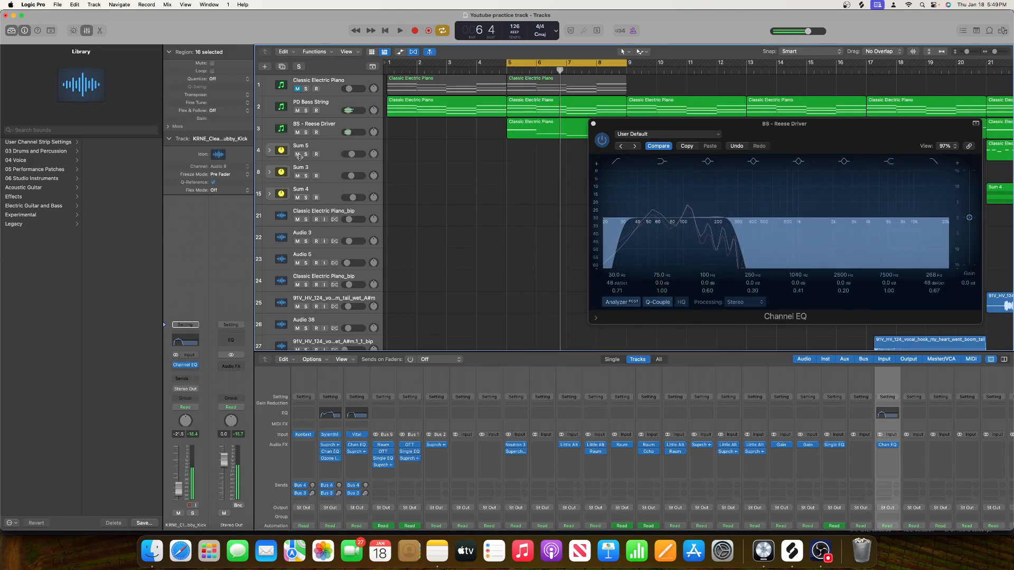
Solo and select BS - Reese Driver, start playback, and raise its volume fader to -20.0 dB.
click(305, 132)
key(space)
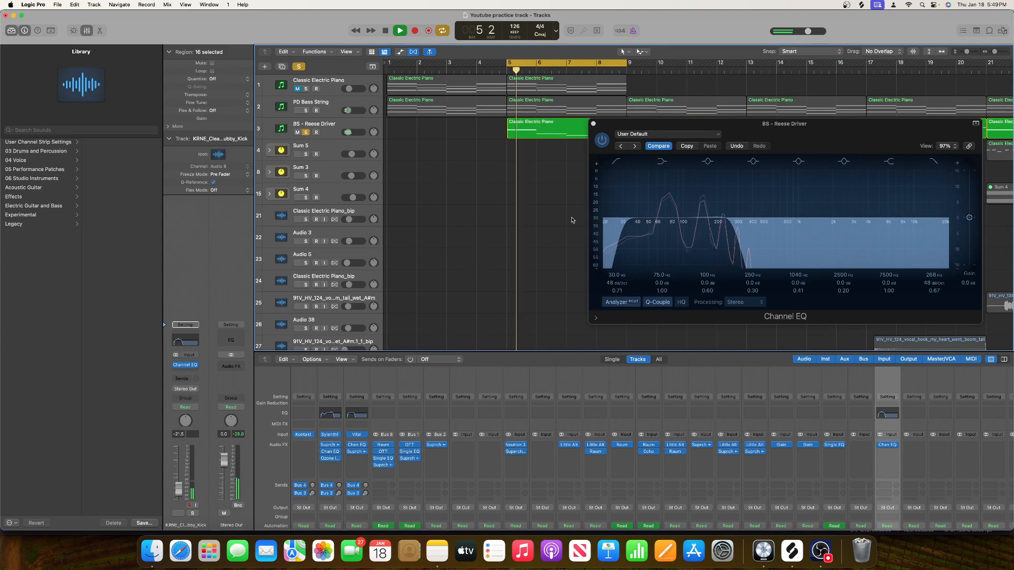
click(332, 135)
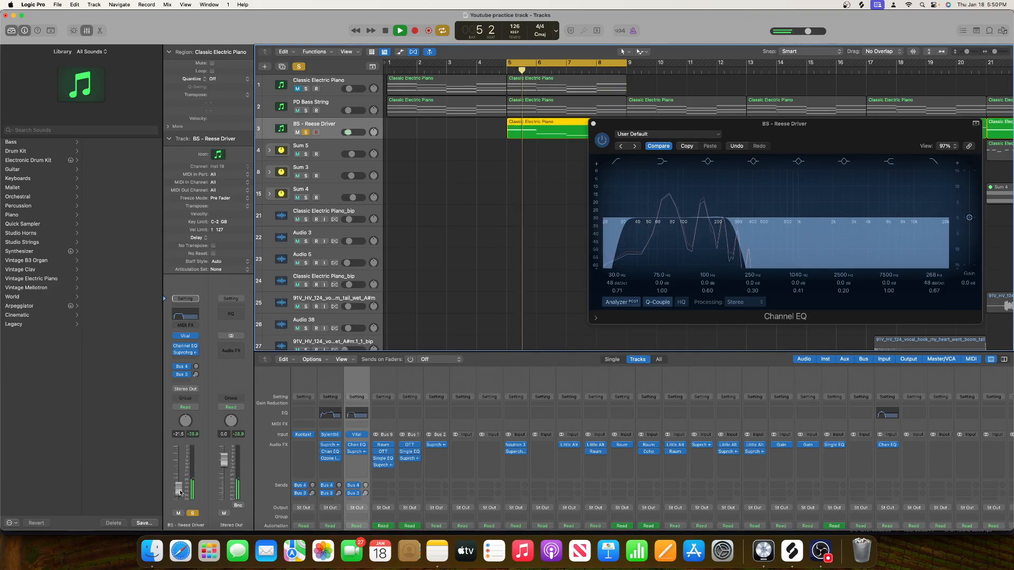
drag(180, 493, 180, 491)
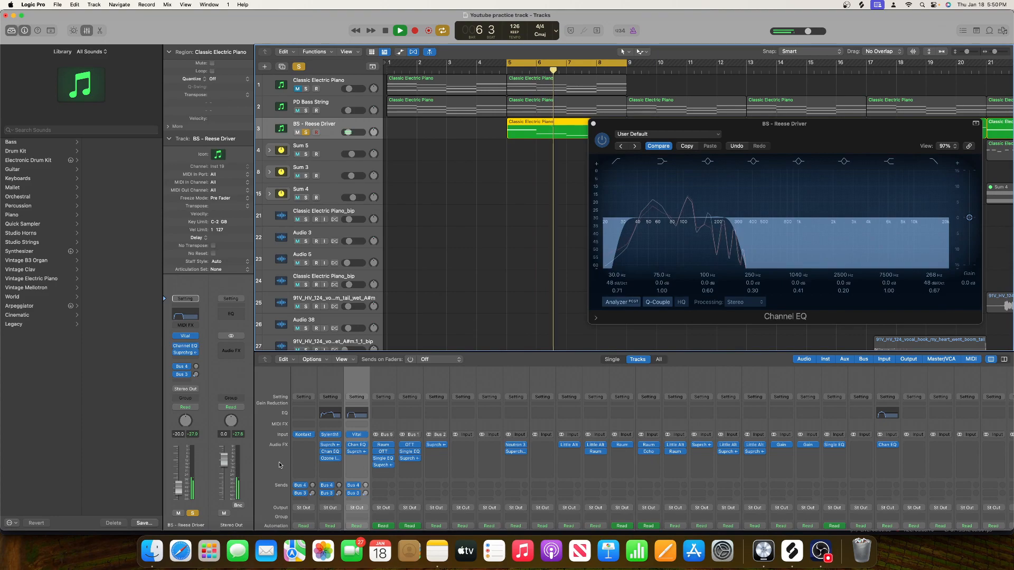
In the Reese Driver's Channel EQ, set the high cut to 200 Hz, boost 97.5 Hz by 3.0 dB with Q 1.20, and close it.
drag(682, 210, 696, 209)
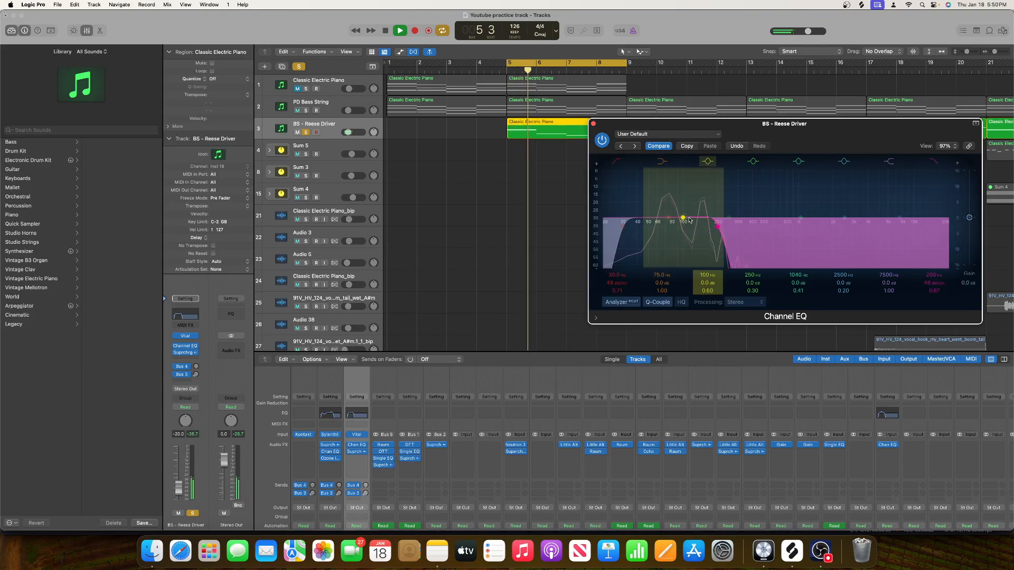
drag(684, 206, 682, 200)
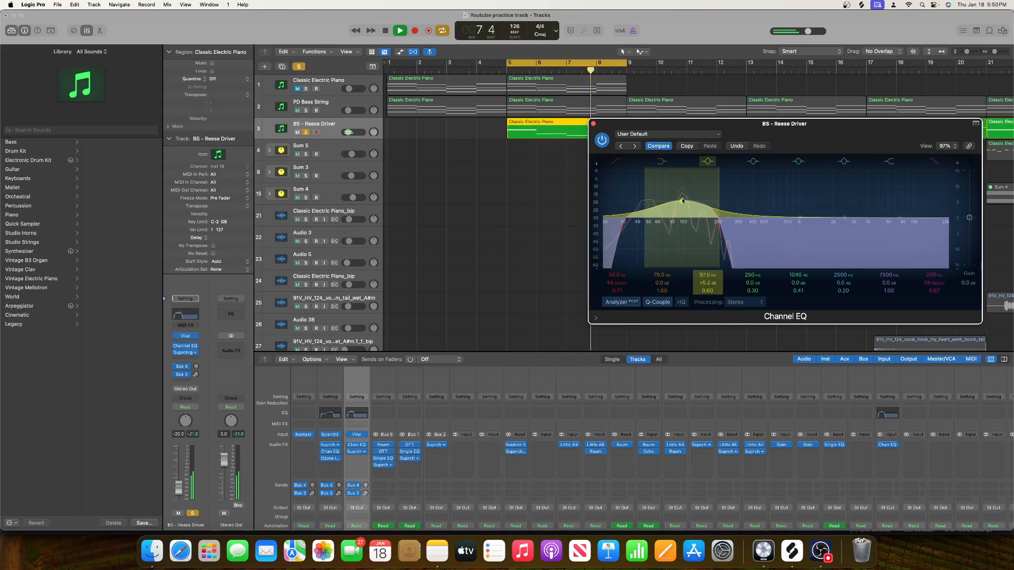
drag(707, 291, 707, 286)
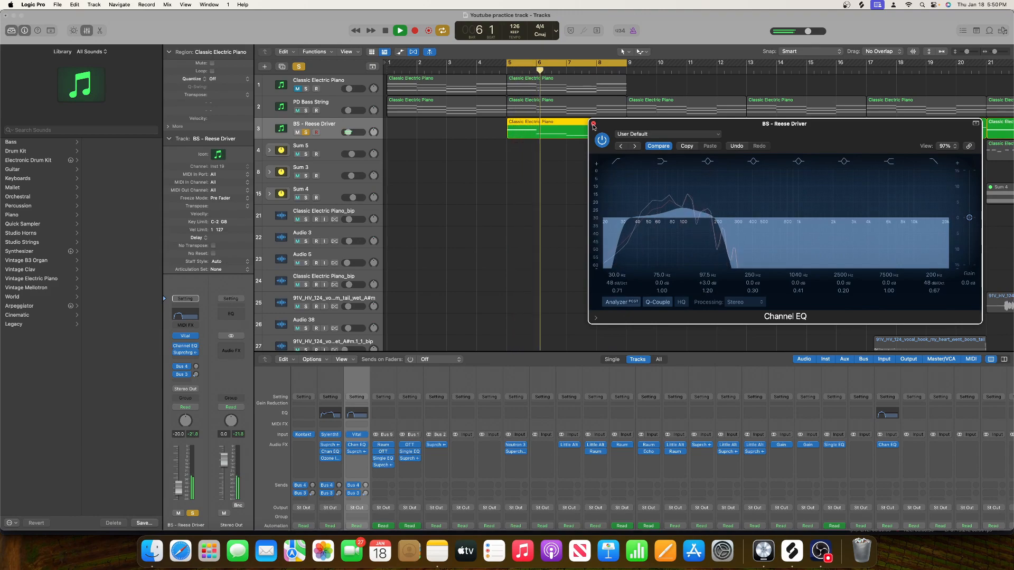
scroll(526, 222, down, 10)
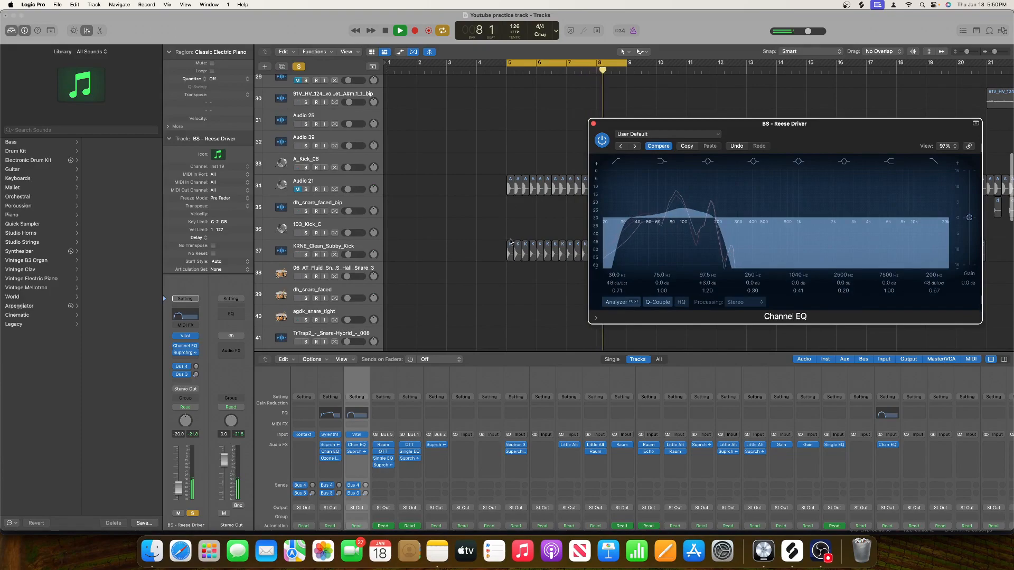
click(593, 123)
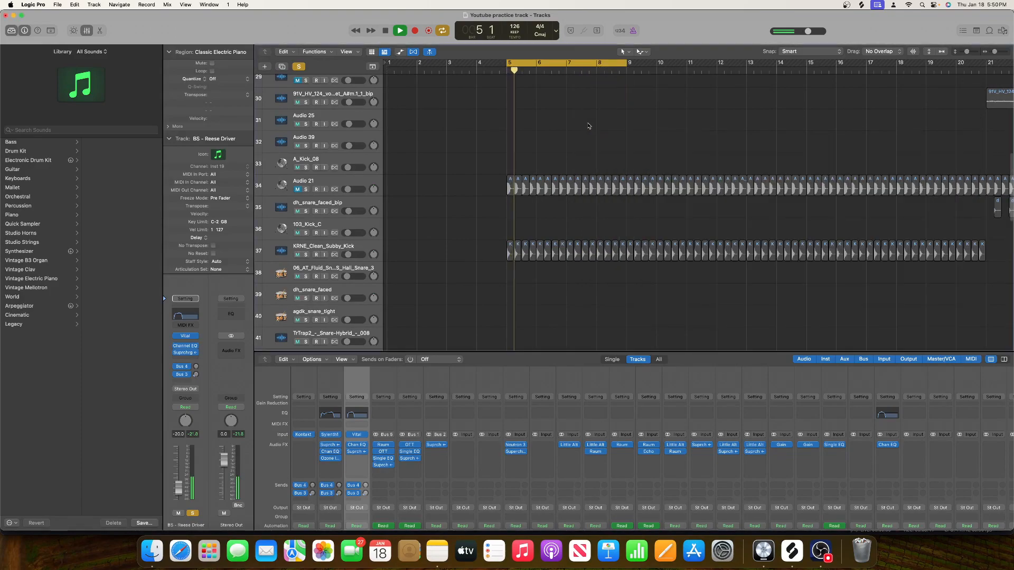
Turn off the Reese Driver solo, listen to the full arrangement down to the vocal and percussion tracks, and stop playback.
scroll(486, 181, up, 10)
click(299, 66)
scroll(431, 169, down, 10)
scroll(430, 169, down, 8)
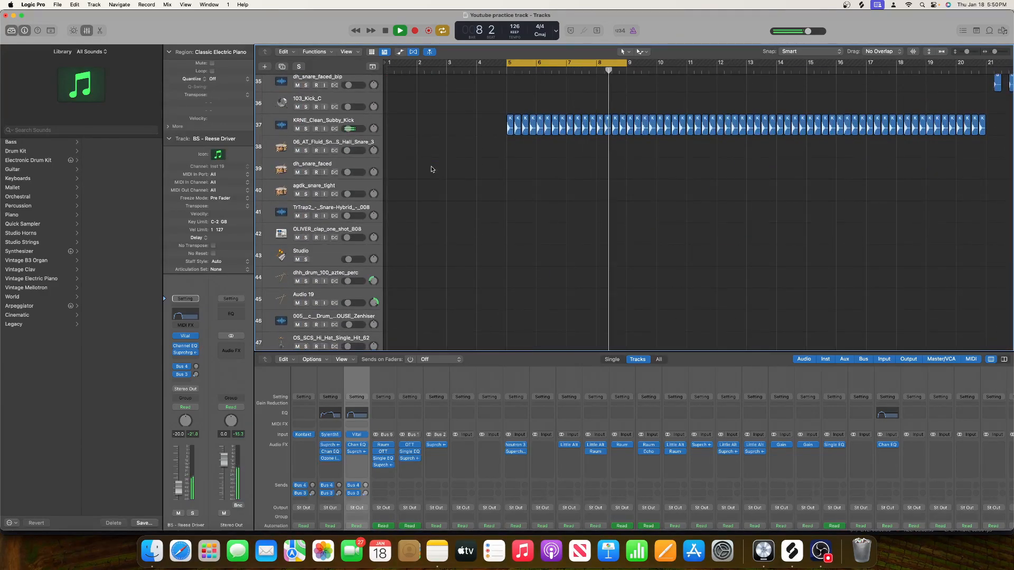
scroll(481, 208, down, 4)
scroll(480, 208, down, 5)
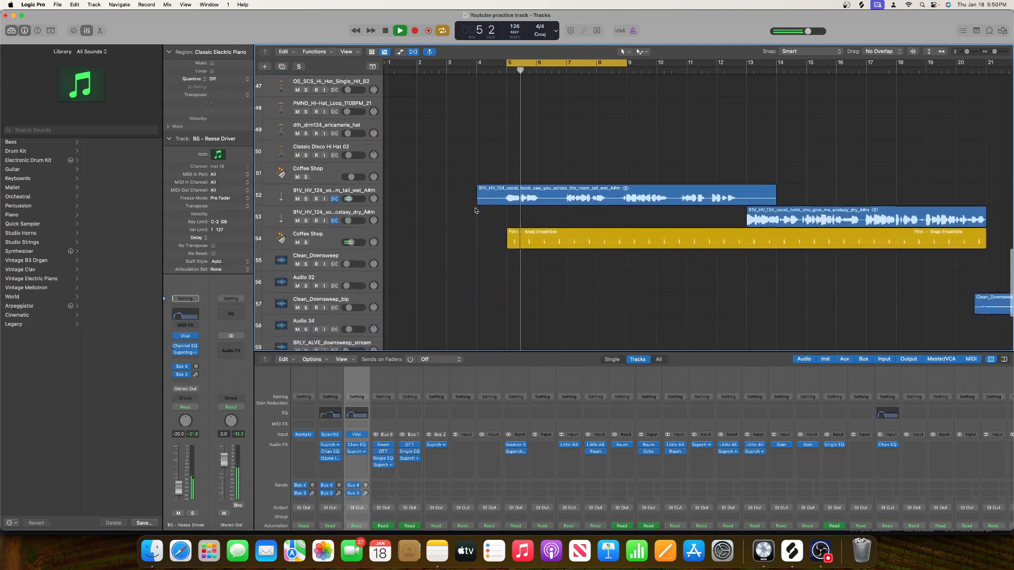
key(space)
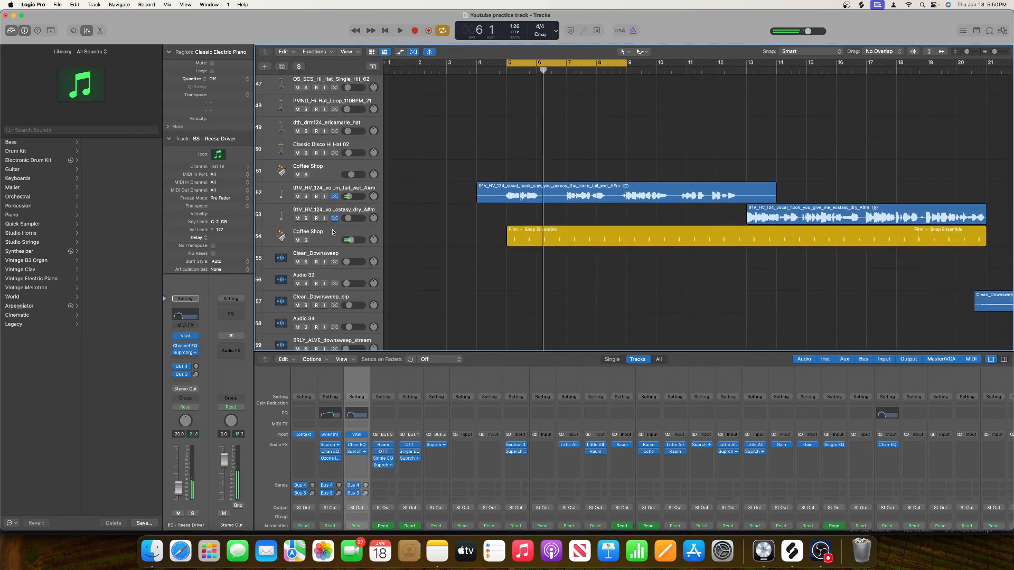
Select and solo the Coffee Shop percussion track that holds the Finn - Snap Ensemble region, and start playback.
click(324, 214)
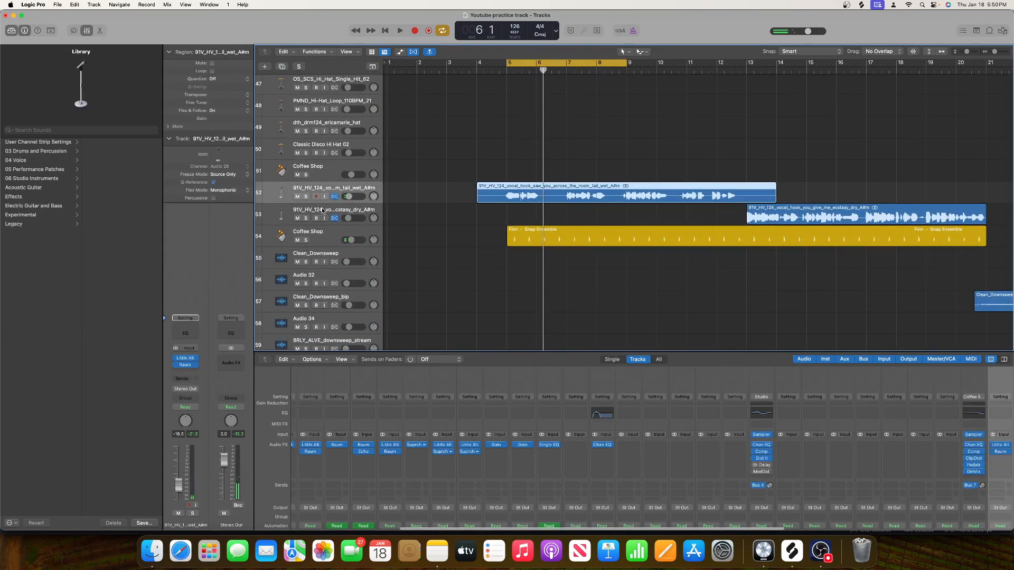
click(320, 242)
click(305, 241)
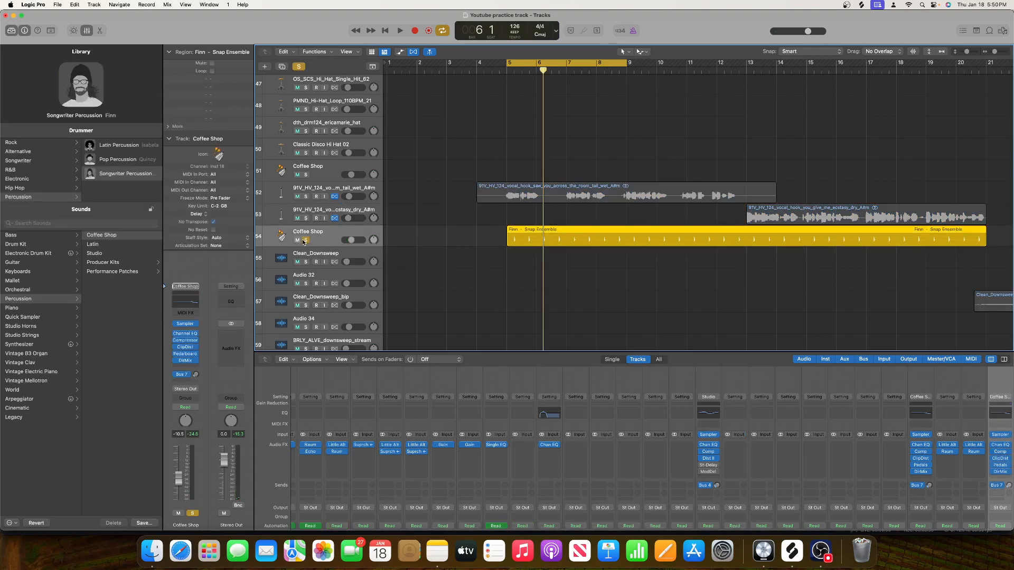
scroll(303, 242, down, 5)
key(space)
scroll(282, 231, up, 5)
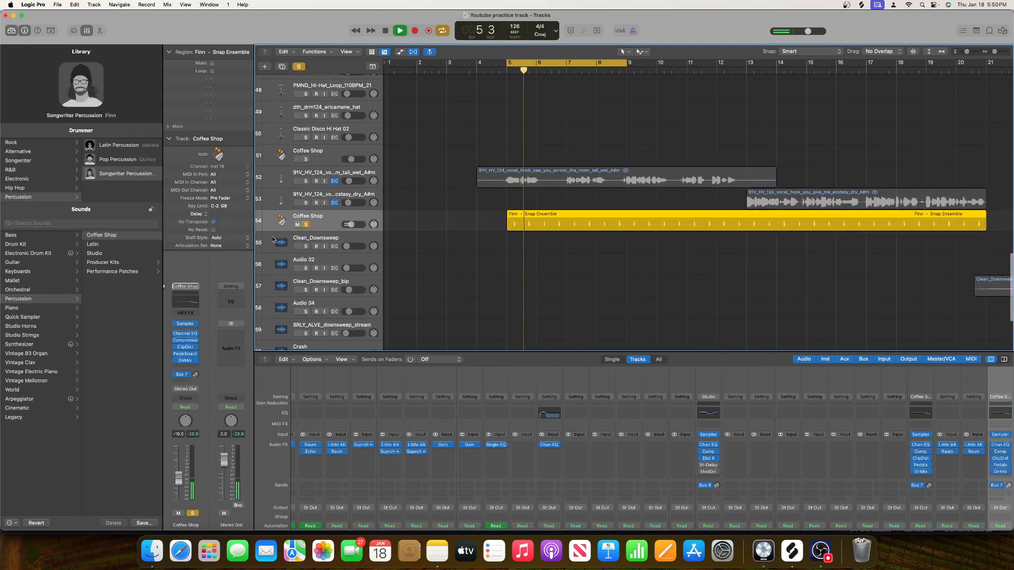
Raise the Coffee Shop volume fader to about -8.6 dB, and check the track's Compressor during playback.
drag(176, 479, 175, 476)
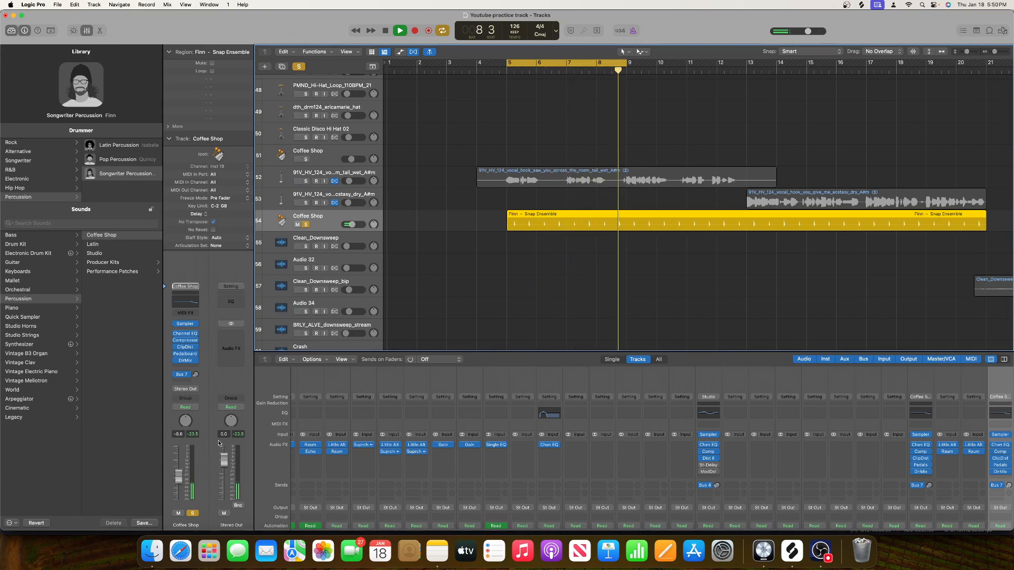
mouse_move(196, 362)
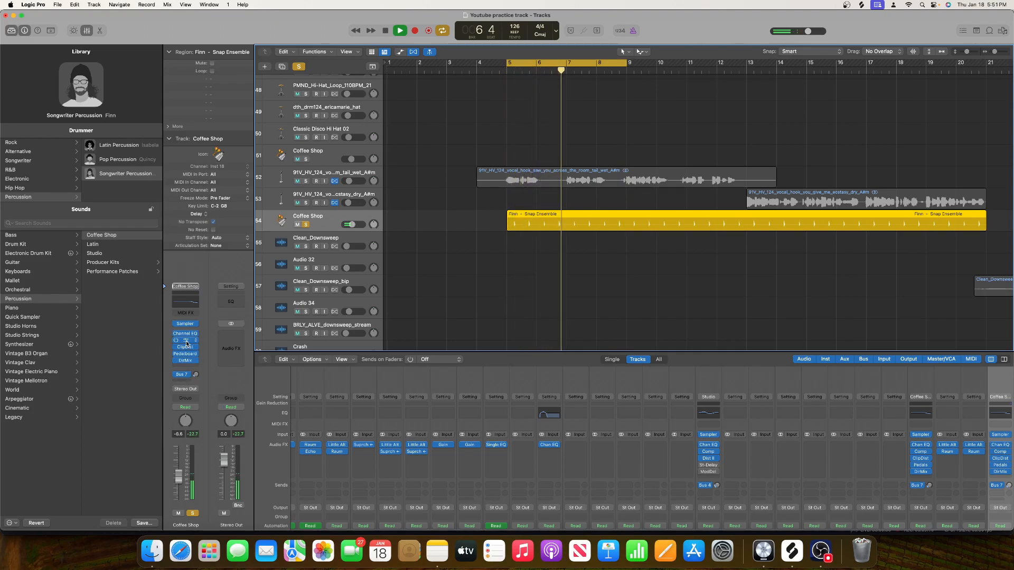
click(186, 343)
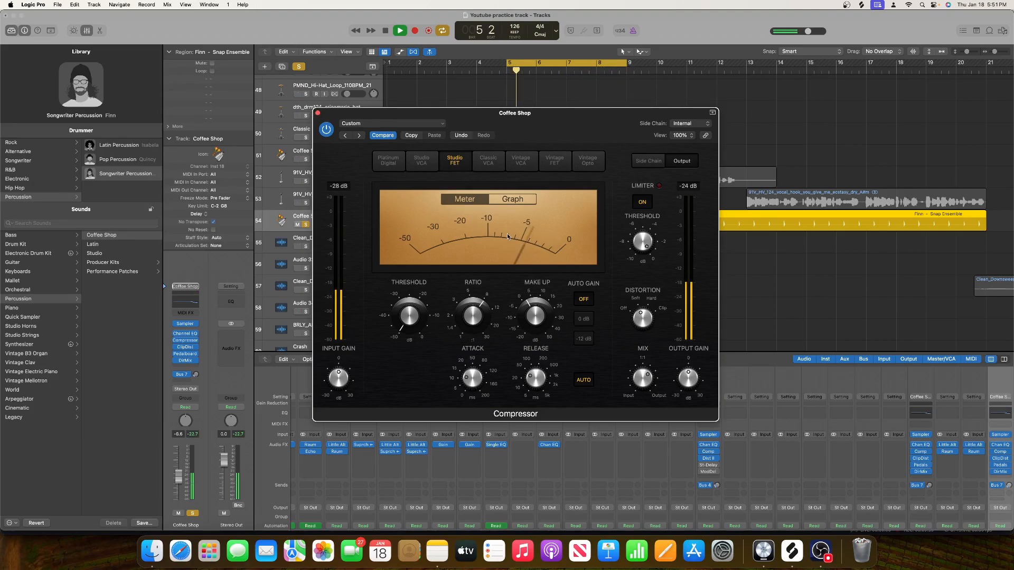
click(317, 113)
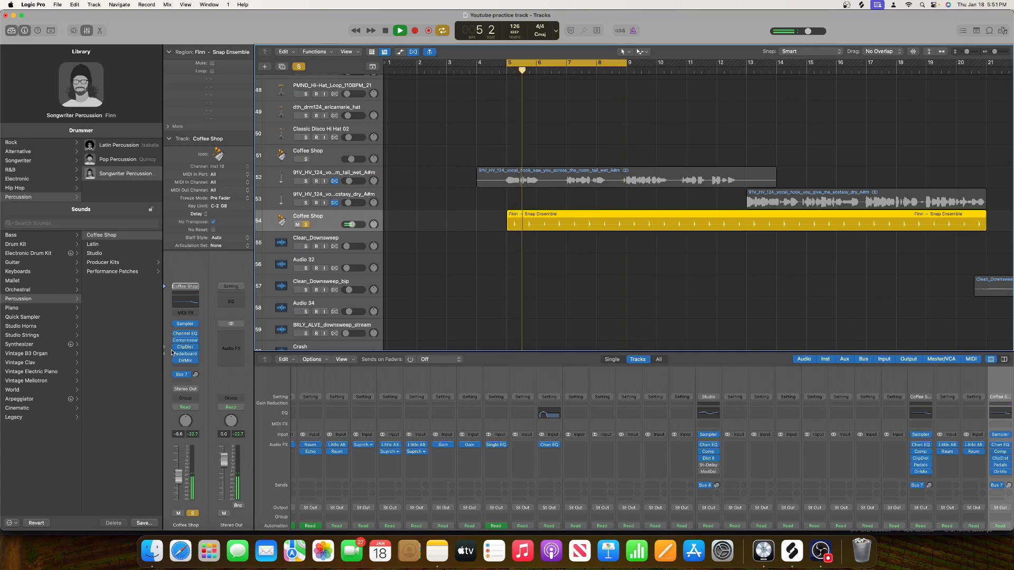
Enable the low cut in the Coffee Shop track's Channel EQ at about 830 Hz with a 48 dB/Oct slope.
click(174, 333)
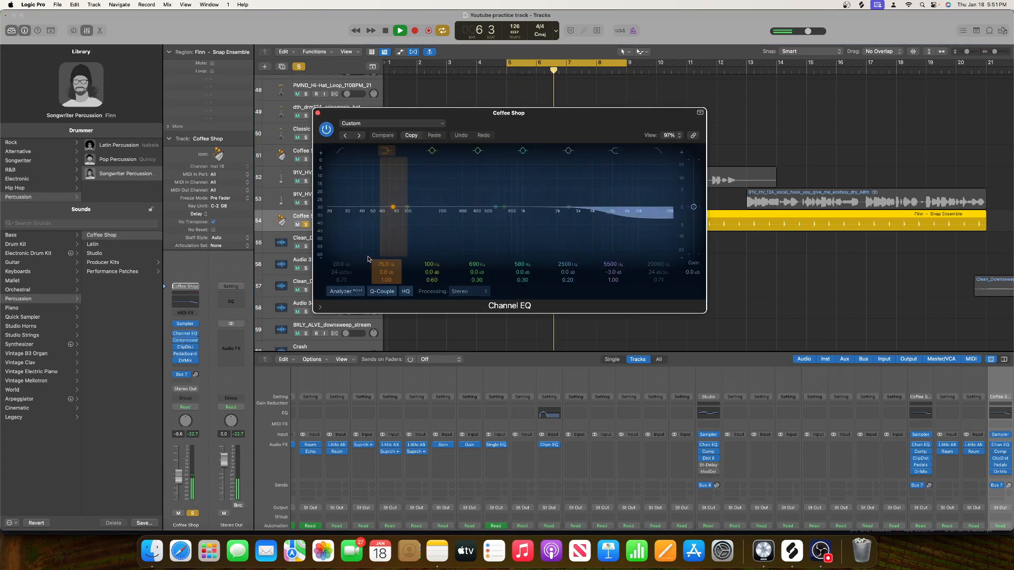
click(338, 152)
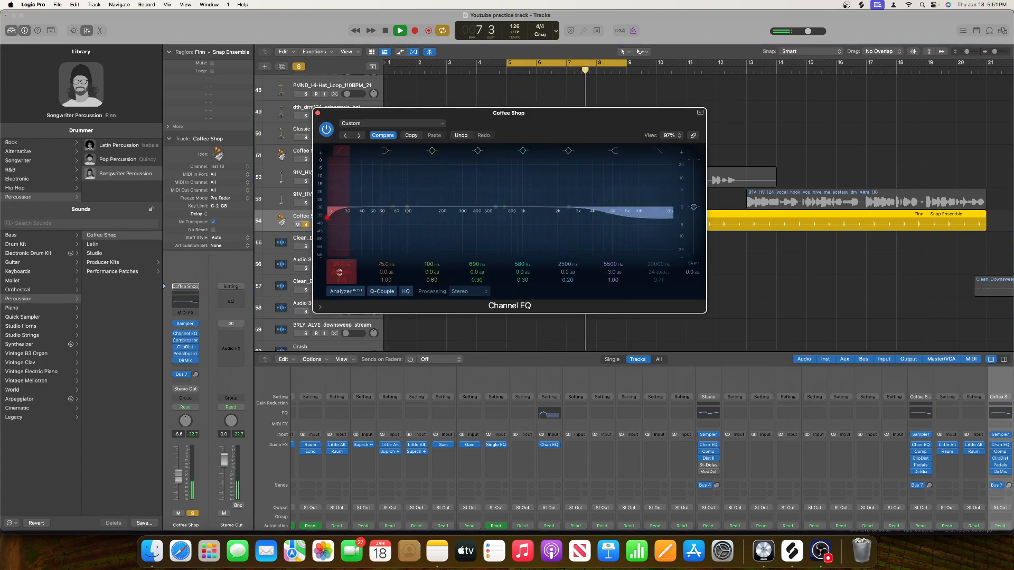
drag(341, 264, 341, 185)
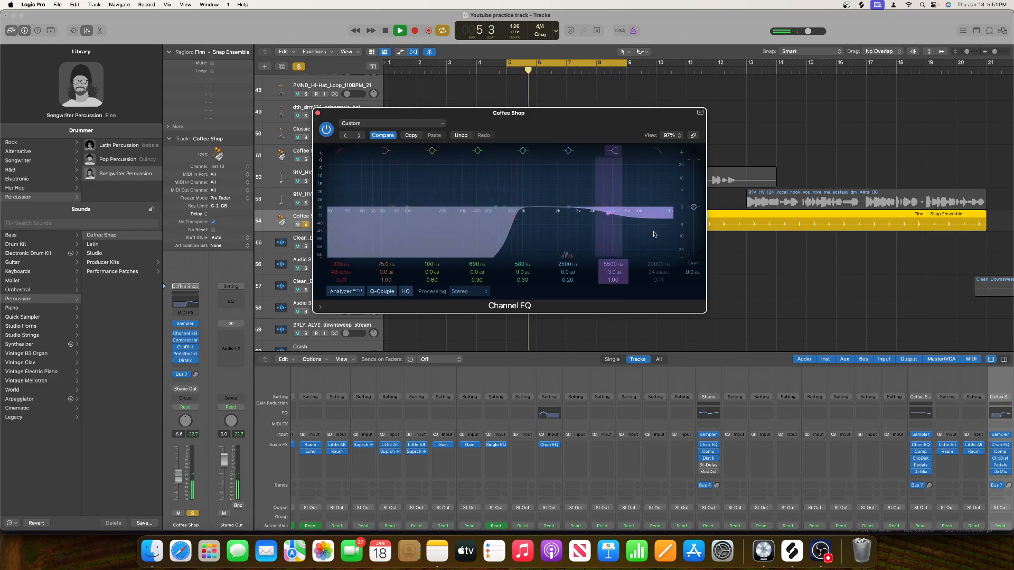
Boost the 2500 Hz band in the Coffee Shop track's Channel EQ by 2.0 dB with a Q of 0.93, and close the EQ.
drag(568, 206, 569, 208)
drag(568, 281, 568, 259)
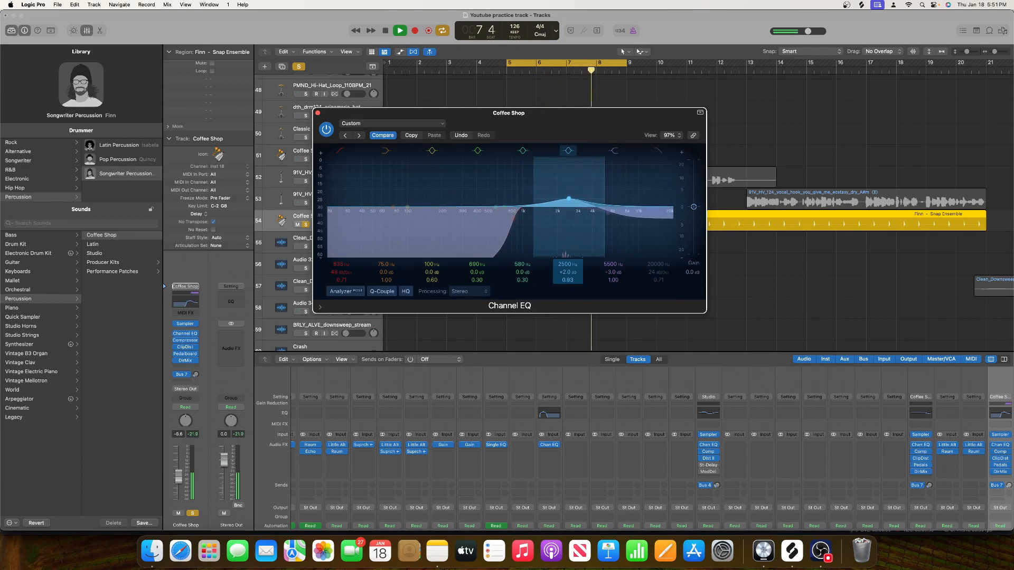
click(318, 113)
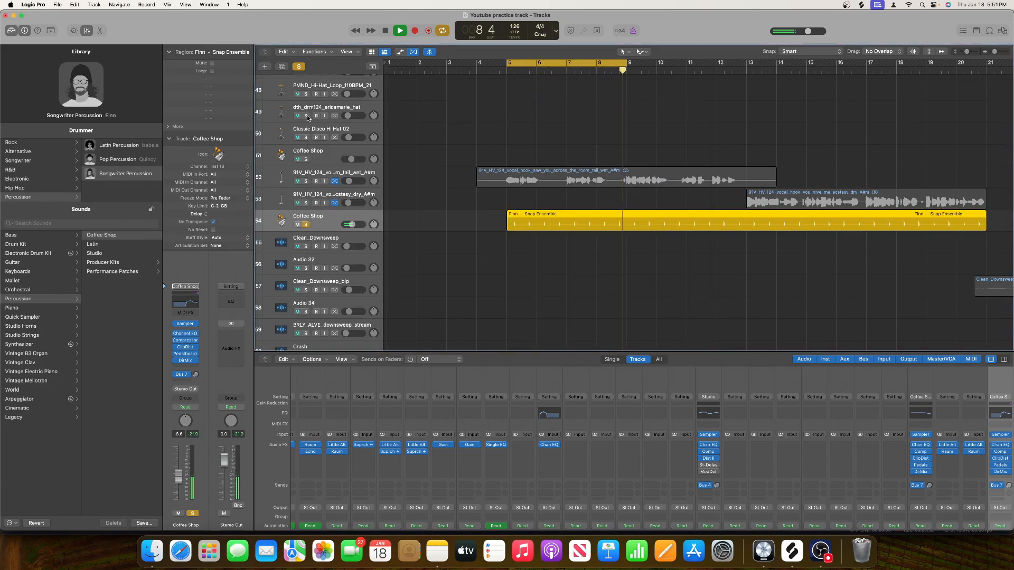
Pan the Coffee Shop percussion track to +21, and listen to it unsoloed in the full mix before stopping playback.
drag(373, 224, 374, 213)
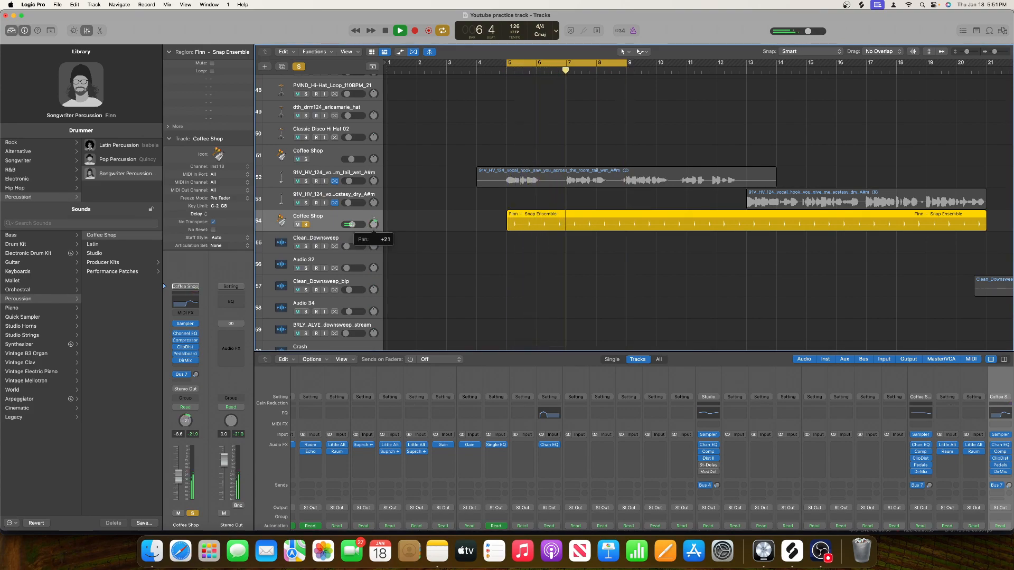
scroll(394, 224, down, 4)
scroll(395, 224, up, 15)
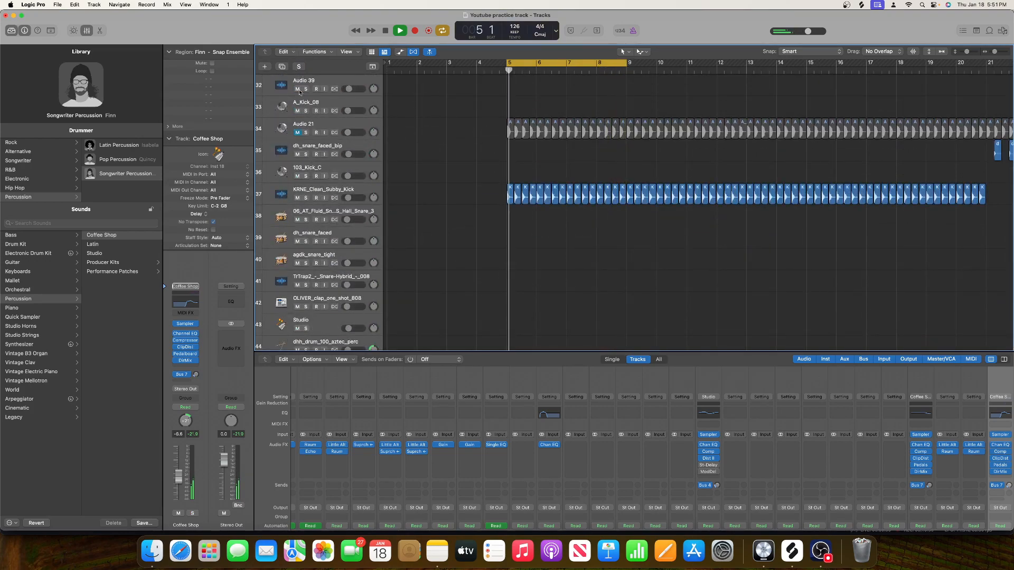
scroll(363, 188, down, 15)
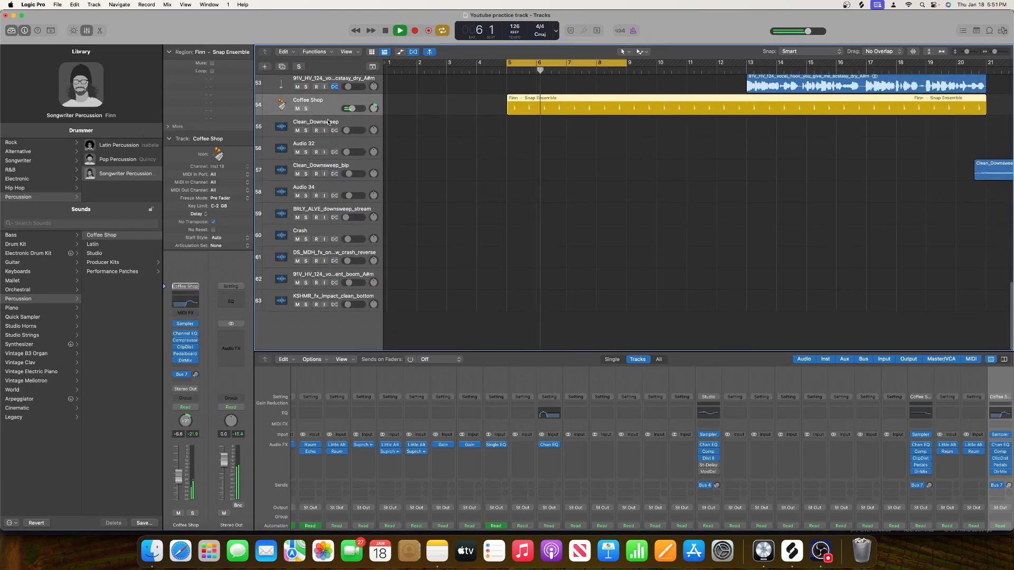
key(space)
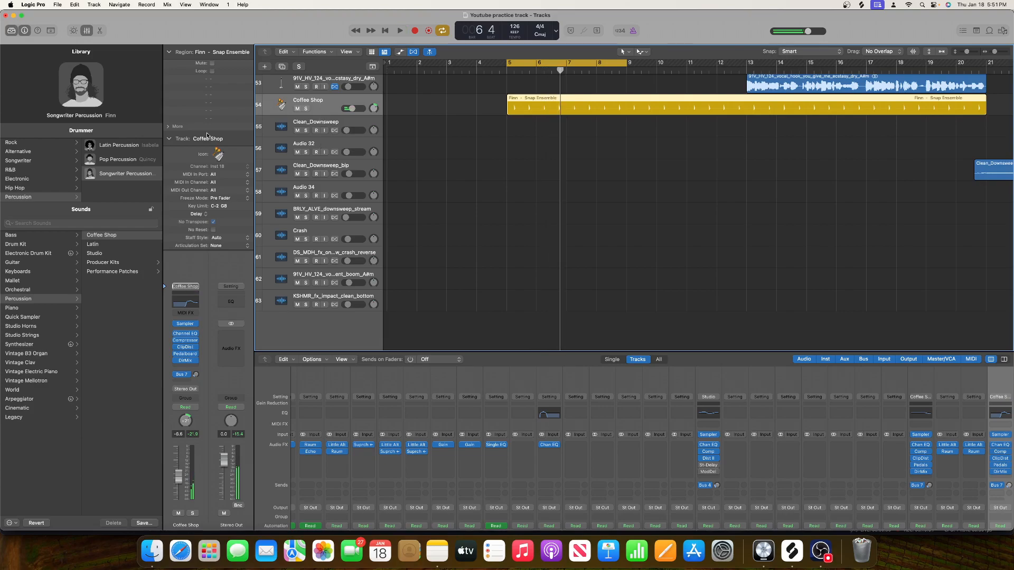
Add the Native Instruments RC 48 reverb in stereo as the last effect on the Coffee Shop track, and start playback.
click(186, 368)
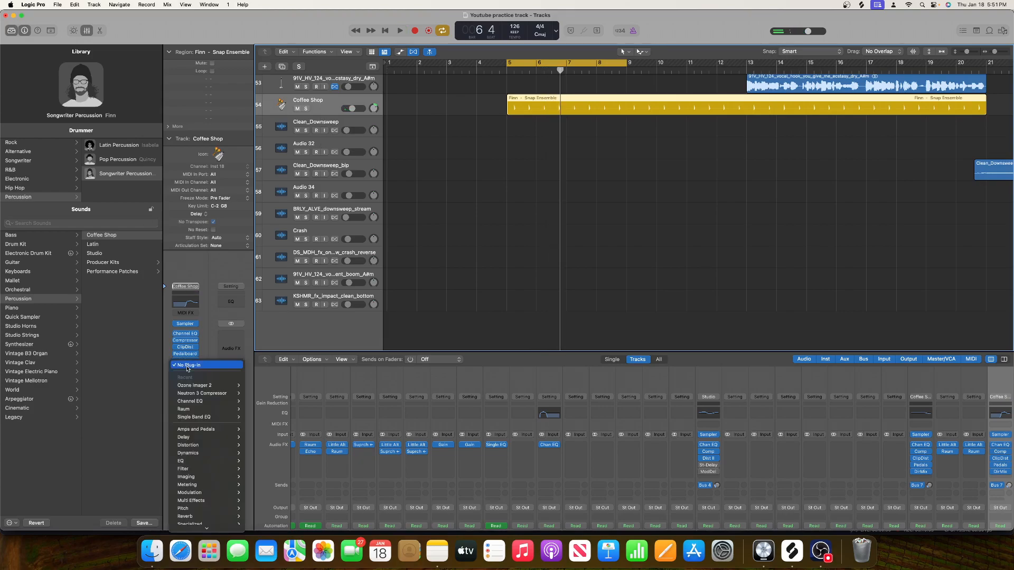
mouse_move(214, 525)
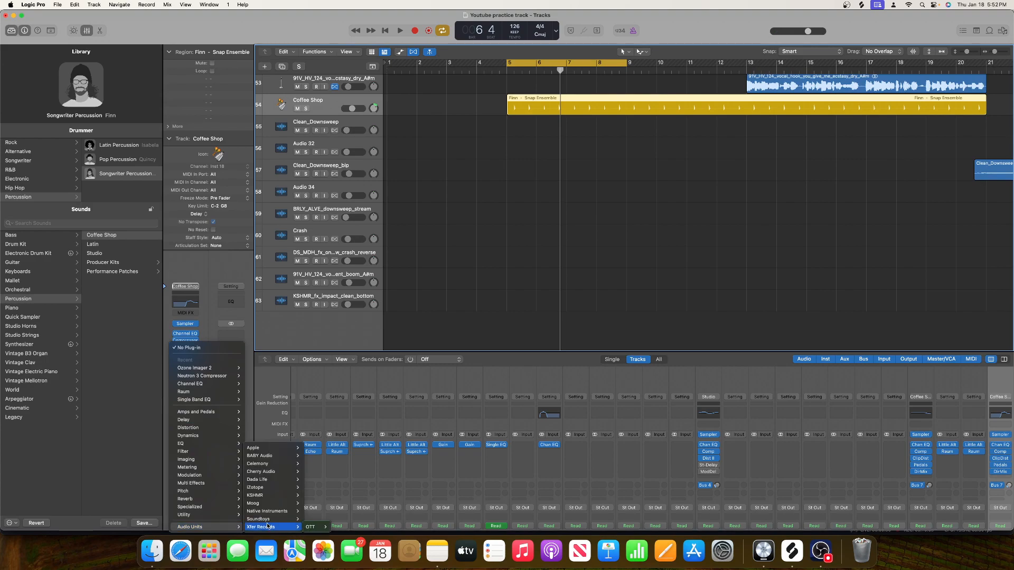
mouse_move(281, 511)
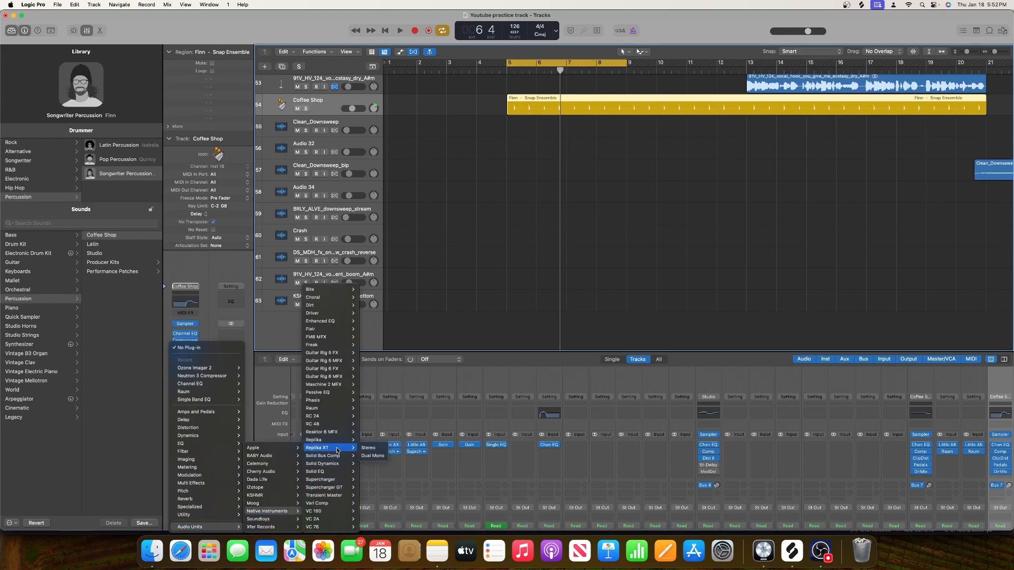
mouse_move(333, 424)
click(371, 425)
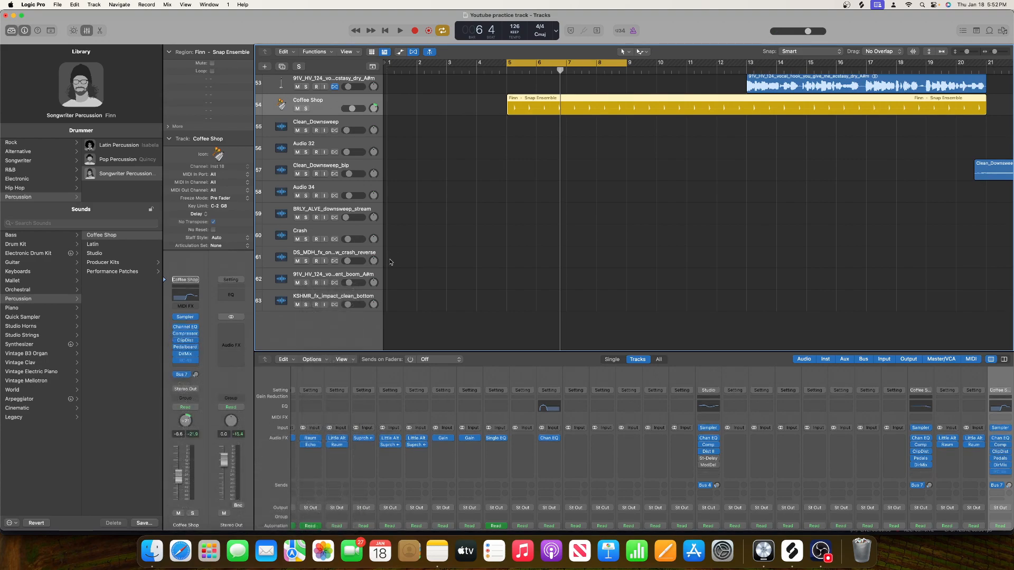
key(space)
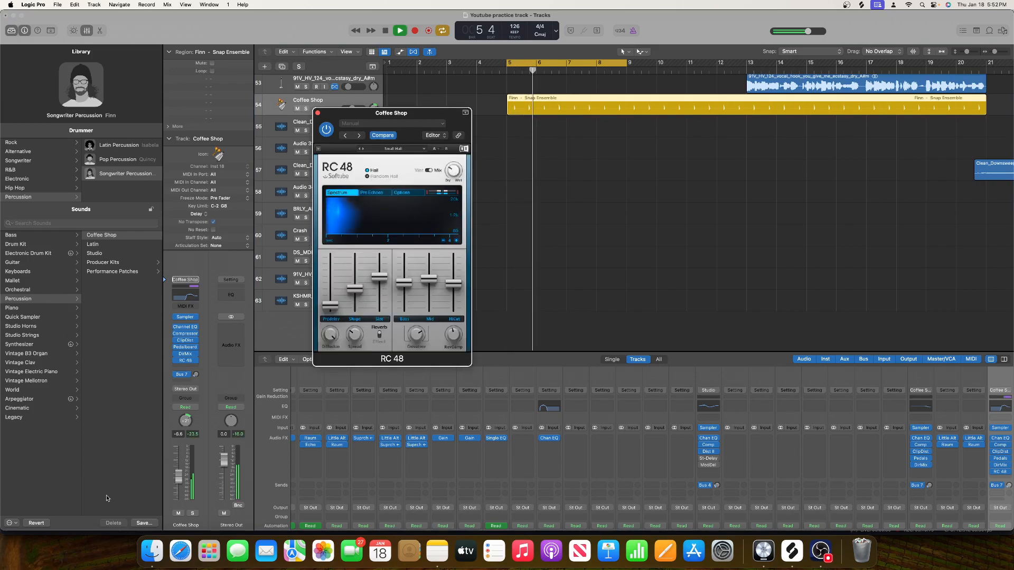
Lower the RC 48 dry/wet mix while soloing the Coffee Shop track, then close the reverb and turn the solo off.
click(192, 513)
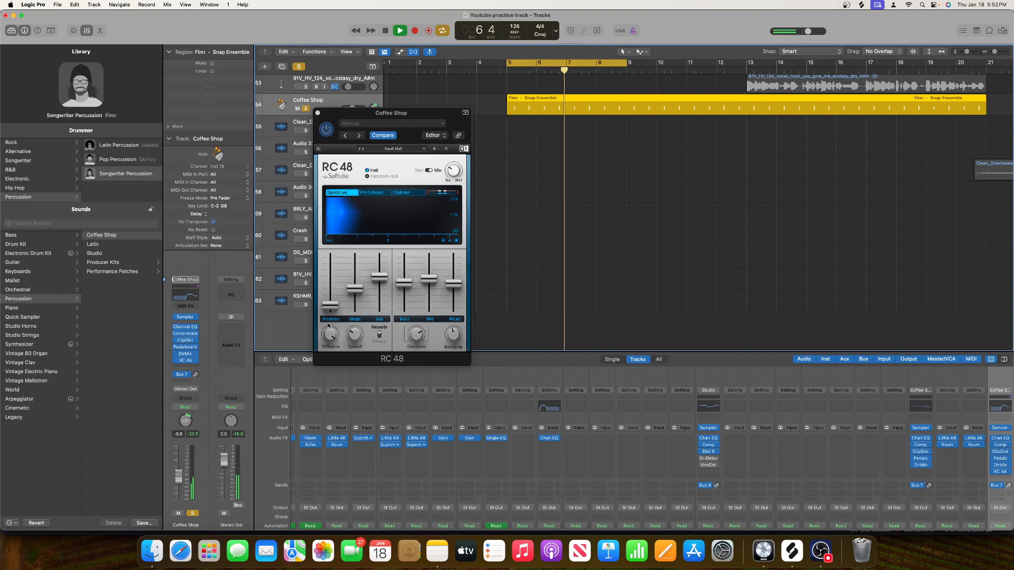
drag(453, 170, 453, 190)
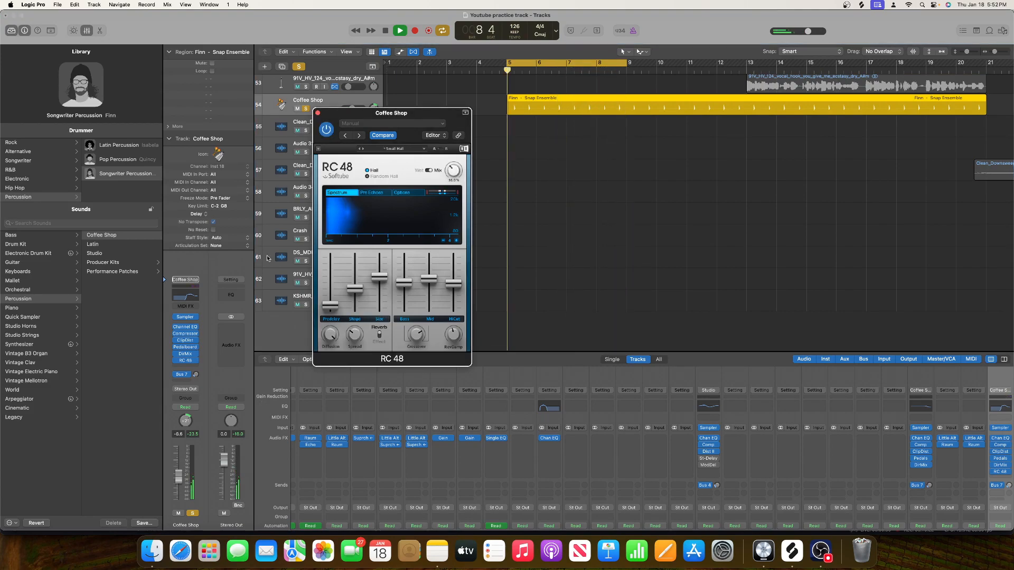
click(317, 113)
click(299, 68)
Stop playback and turn off the cycle range over bars 5 to 9.
scroll(504, 176, up, 15)
scroll(504, 175, left, 3)
scroll(504, 176, up, 7)
key(space)
click(540, 63)
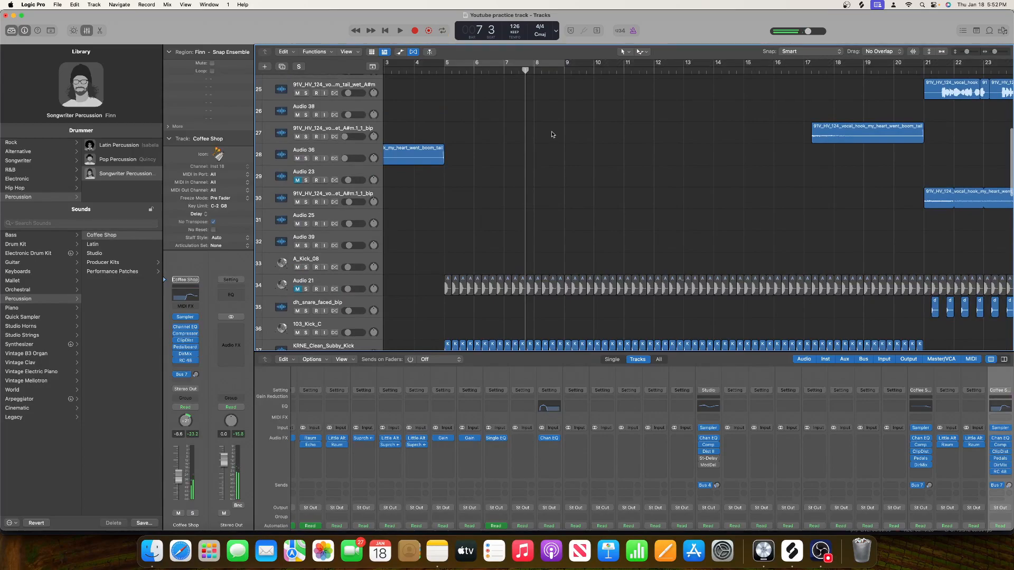
Set the cycle range from bar 21 to bar 25, where the Sum 5 and Sum 4 regions begin.
scroll(551, 132, right, 3)
scroll(552, 132, up, 5)
scroll(551, 131, down, 8)
scroll(552, 130, down, 12)
scroll(552, 134, right, 3)
scroll(551, 134, down, 3)
scroll(552, 134, right, 4)
scroll(552, 134, up, 6)
scroll(552, 134, up, 15)
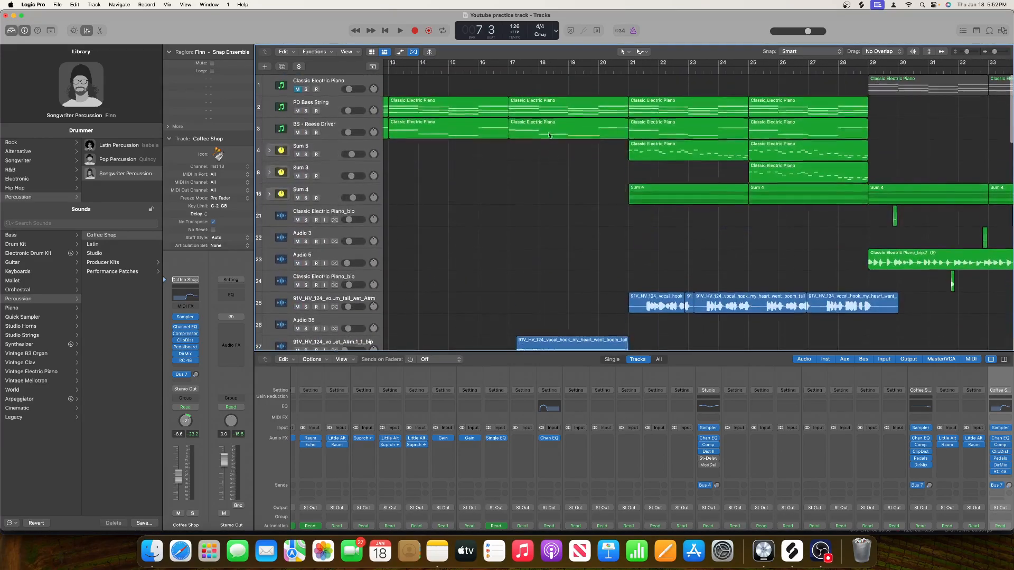
drag(630, 63, 749, 63)
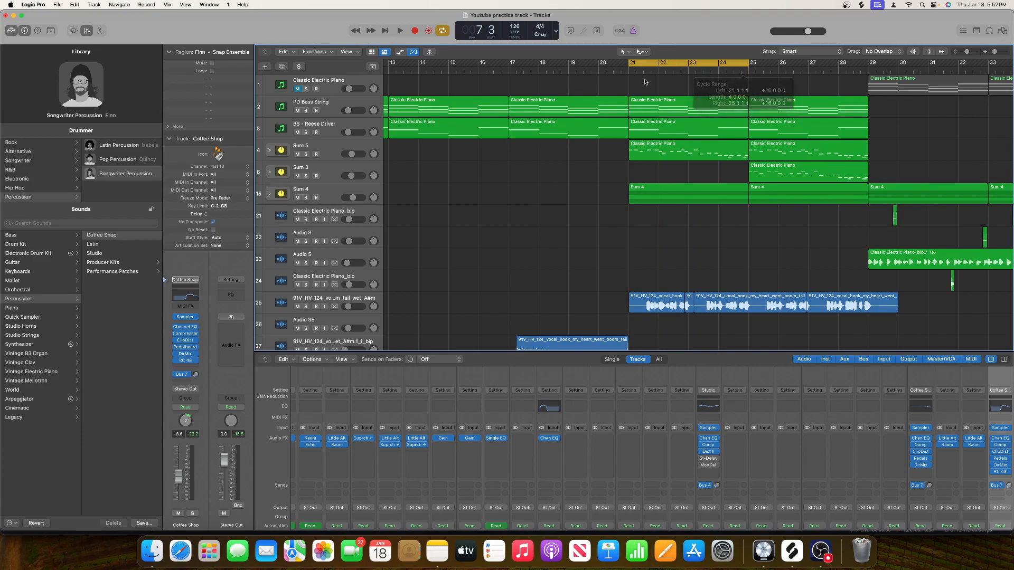
Expand the Sum 4 stack to inspect its bass tracks from bar 21 onward, and collapse it again.
scroll(621, 110, right, 3)
scroll(621, 111, left, 2)
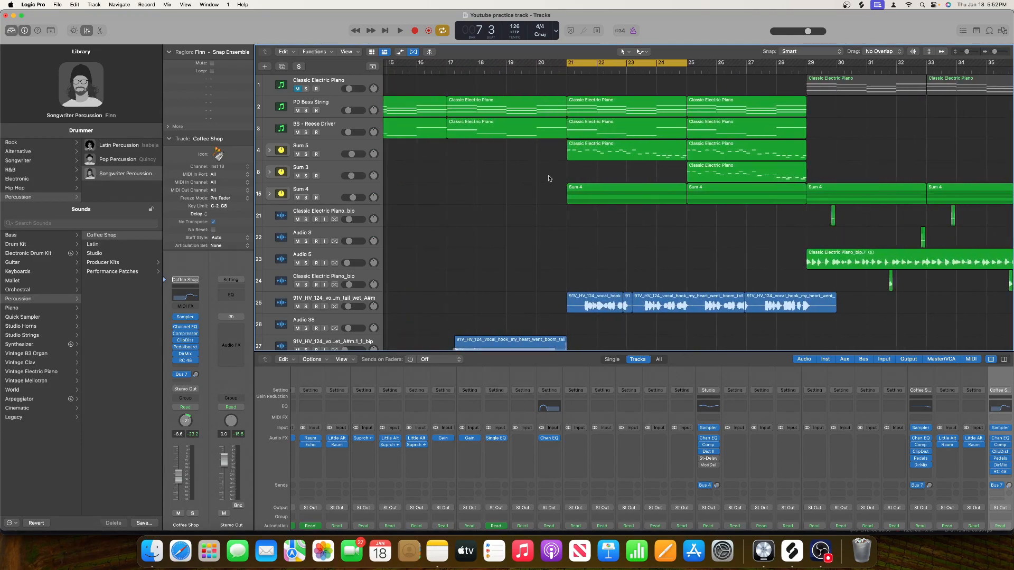
click(270, 194)
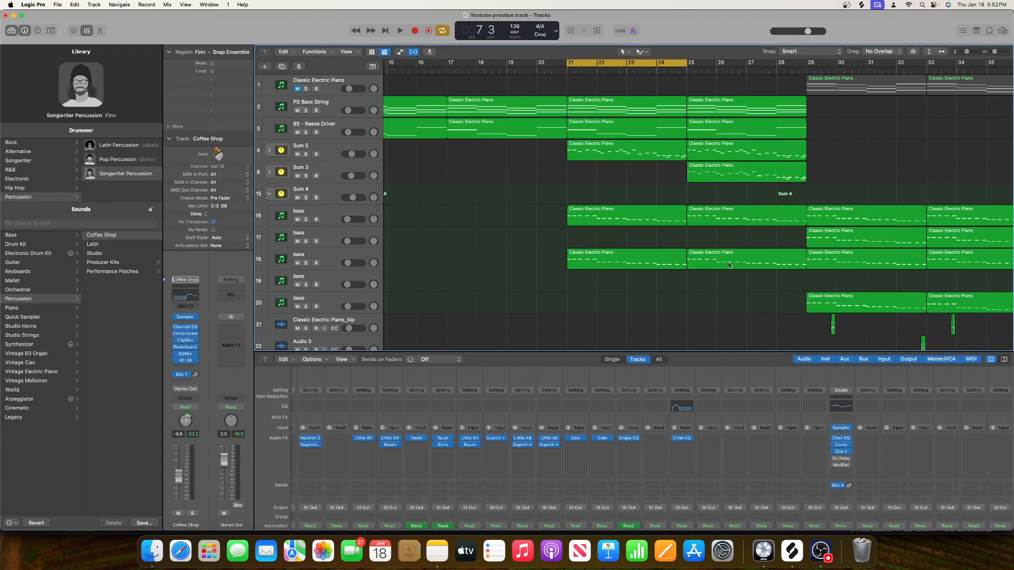
scroll(729, 265, right, 2)
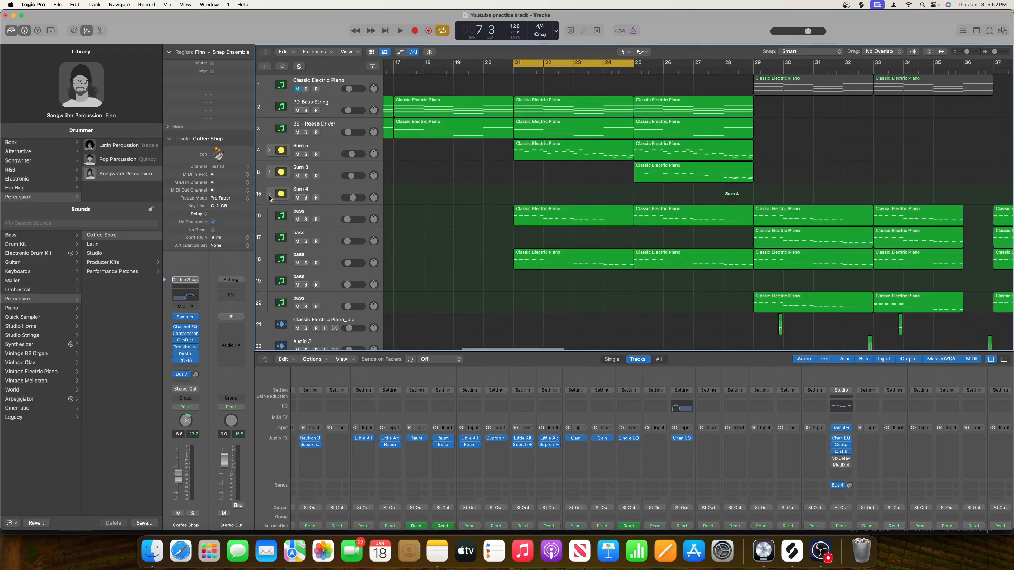
click(270, 196)
Solo the Sum 5 stack to audition it briefly, inspect the bass tracks inside Sum 5 and Sum 3, and release the solo.
click(306, 154)
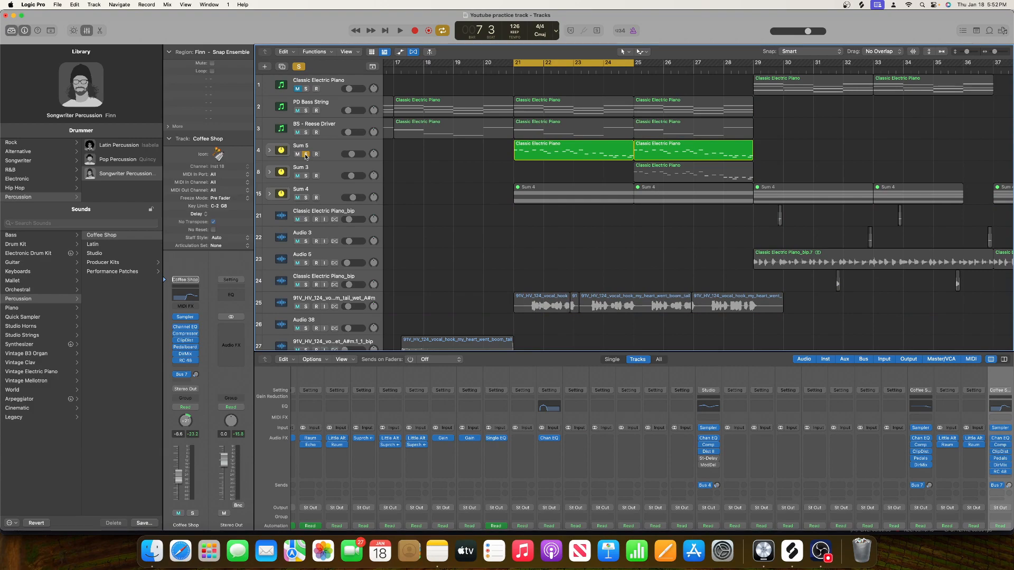
click(270, 152)
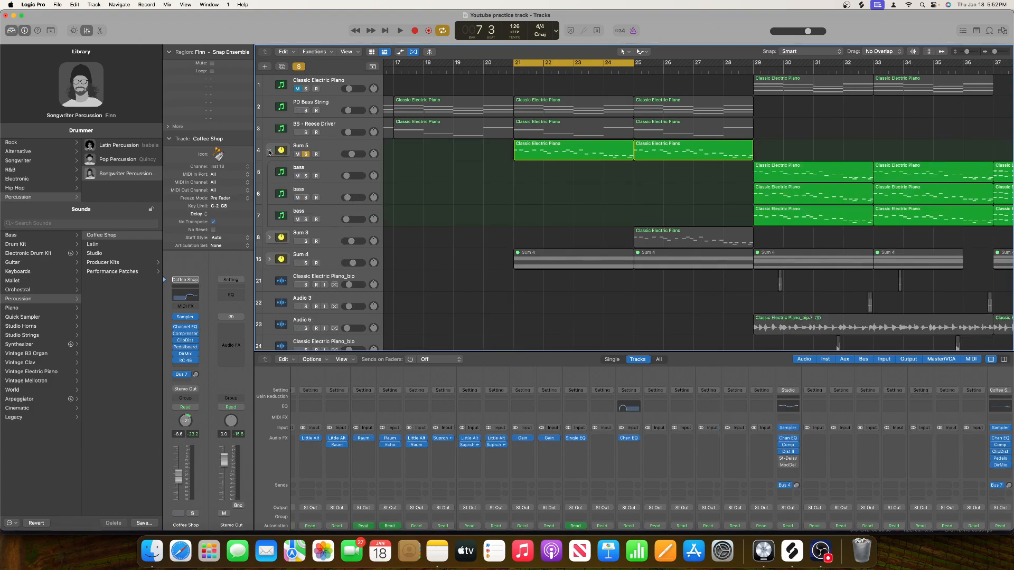
key(space)
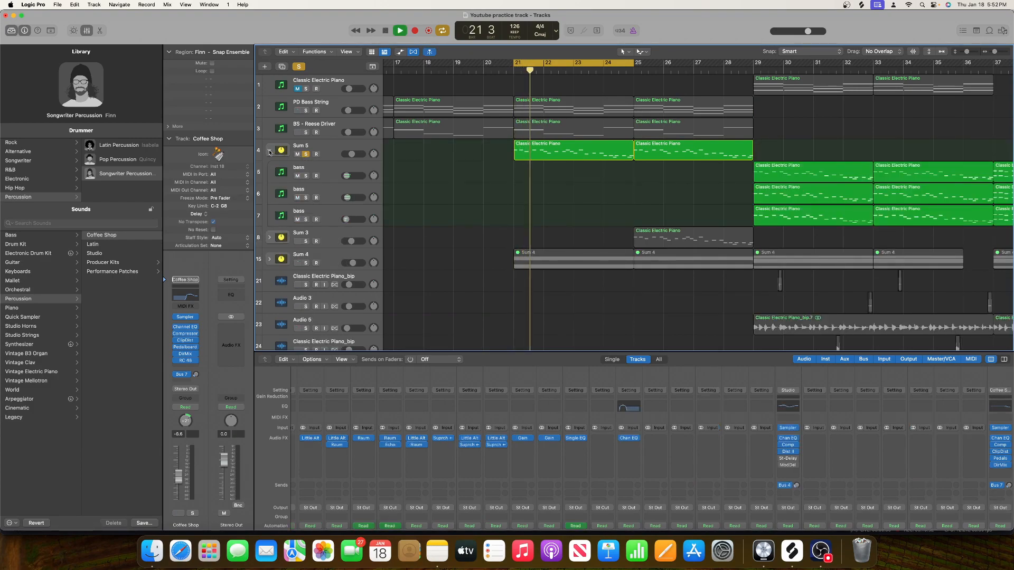
click(270, 152)
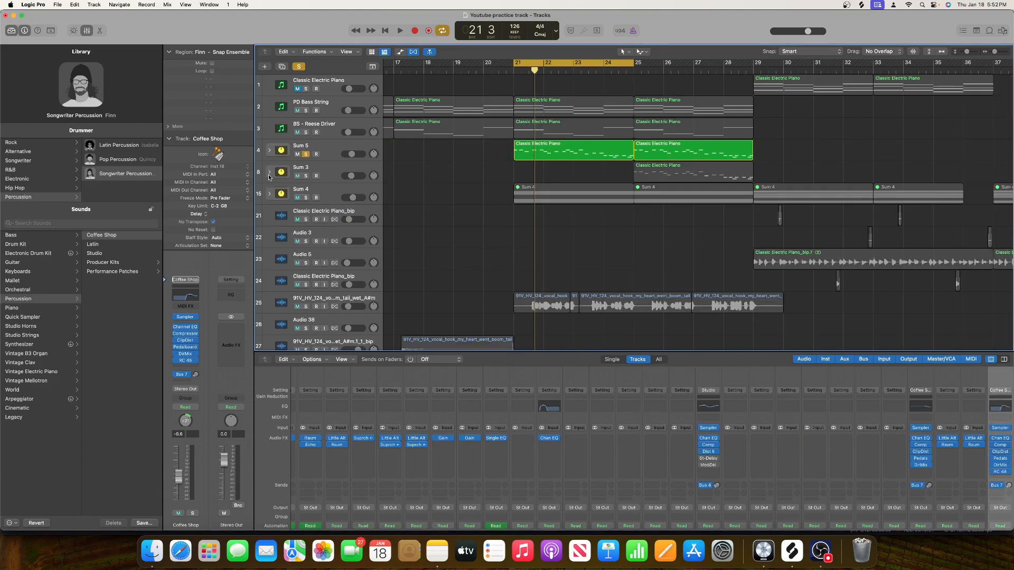
click(269, 173)
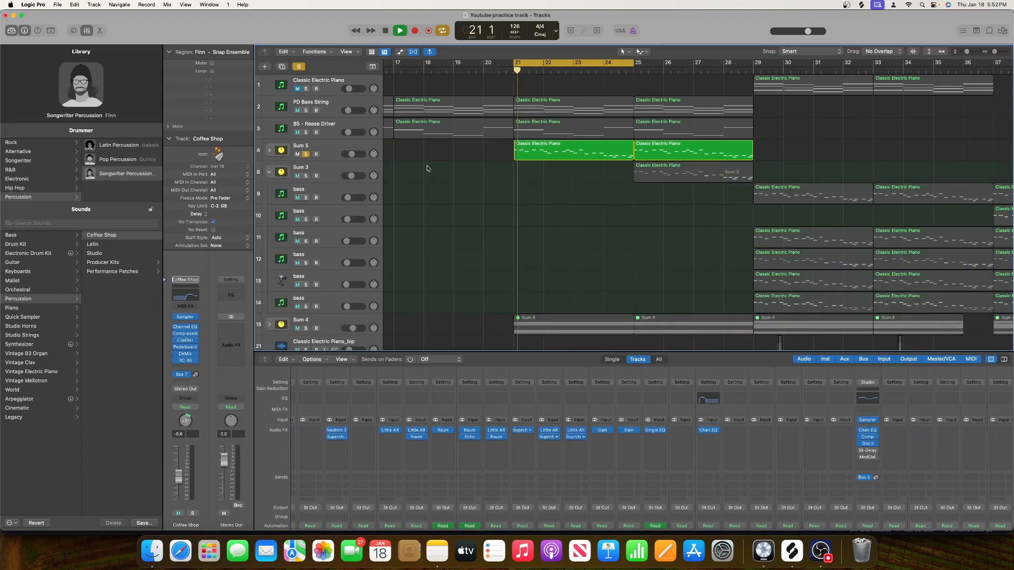
click(270, 172)
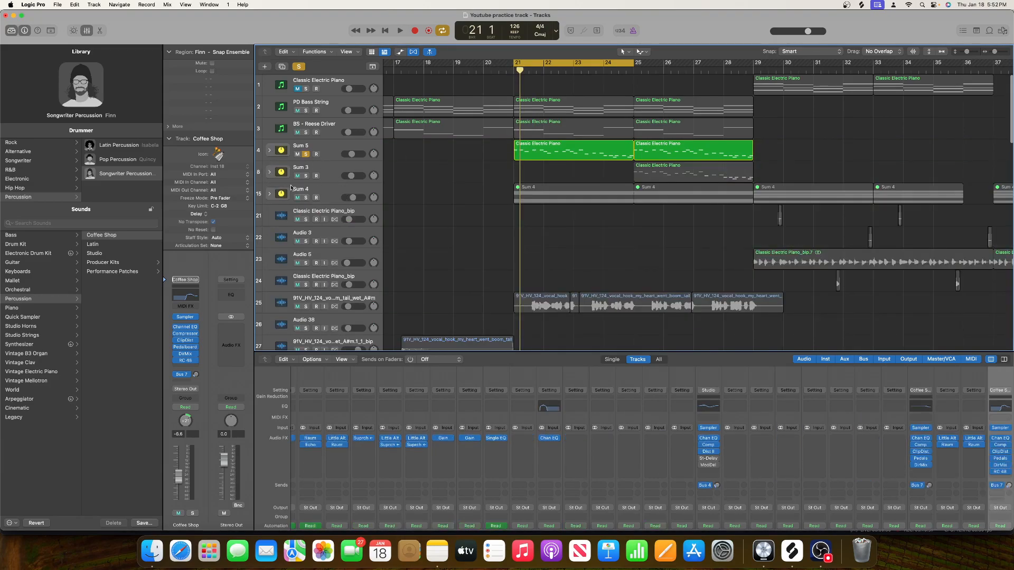
click(306, 154)
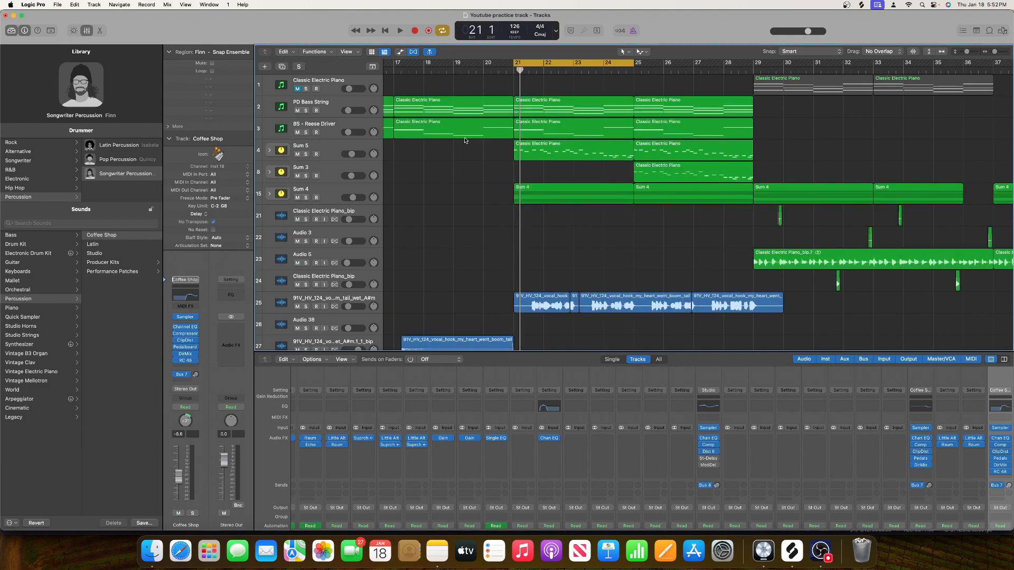
Solo vocal hook track 30, which starts at bar 21, and play it in the cycle range.
scroll(464, 140, down, 10)
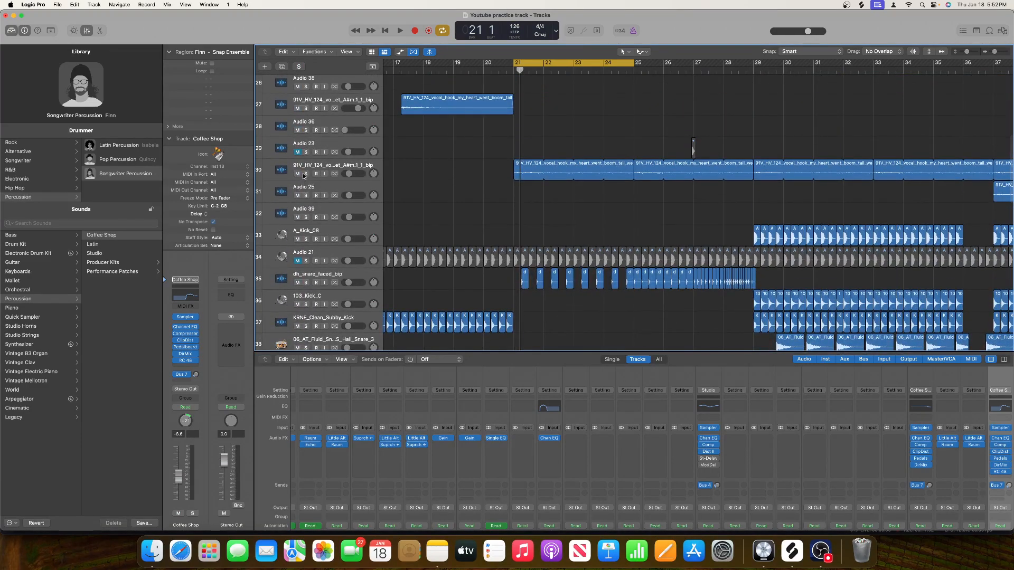
click(304, 176)
key(space)
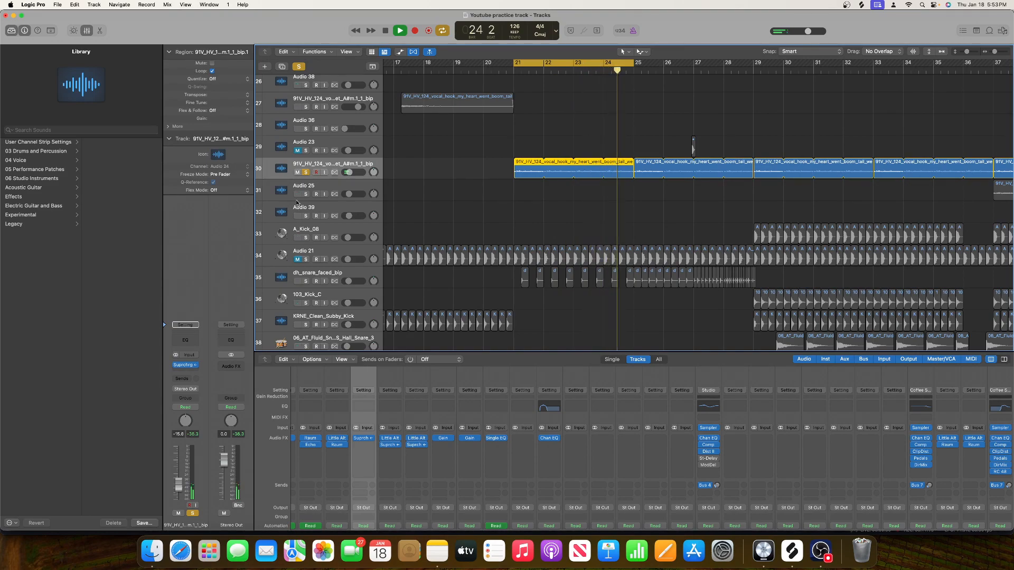
Add a Channel EQ to vocal hook track 30 with 48 dB/Oct cuts below 173 Hz and above 3460 Hz.
click(187, 344)
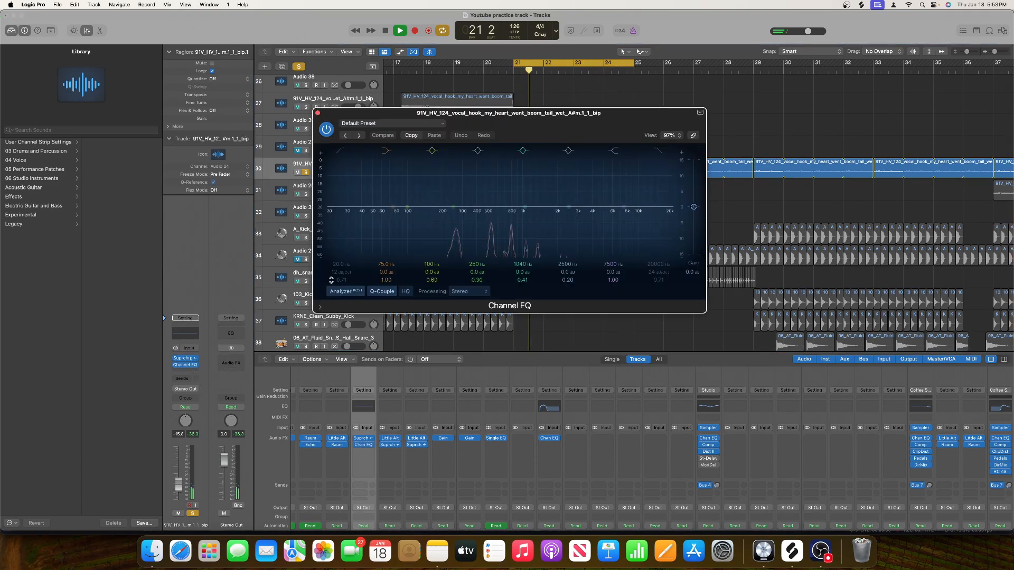
drag(342, 273, 342, 258)
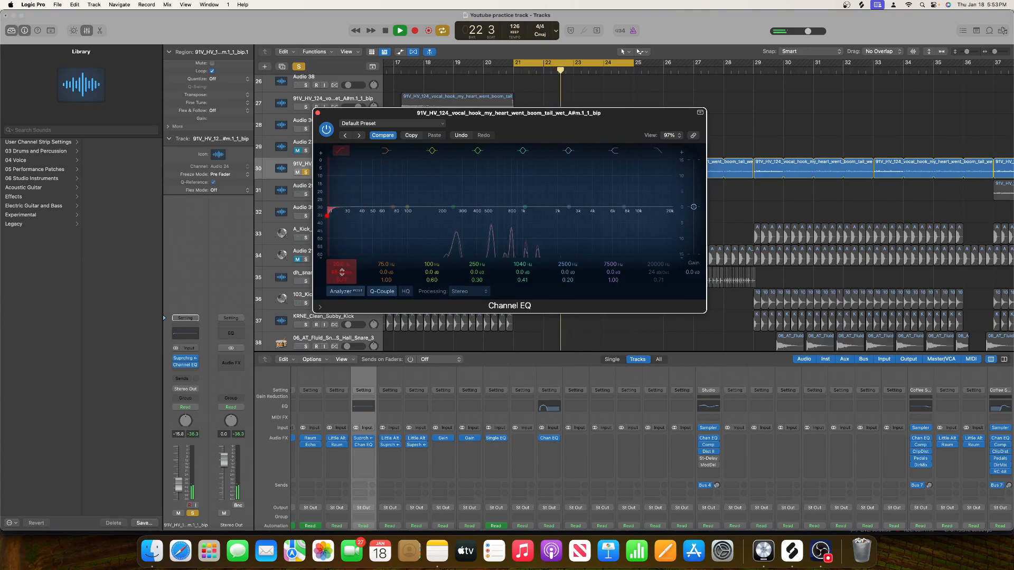
drag(326, 215, 405, 216)
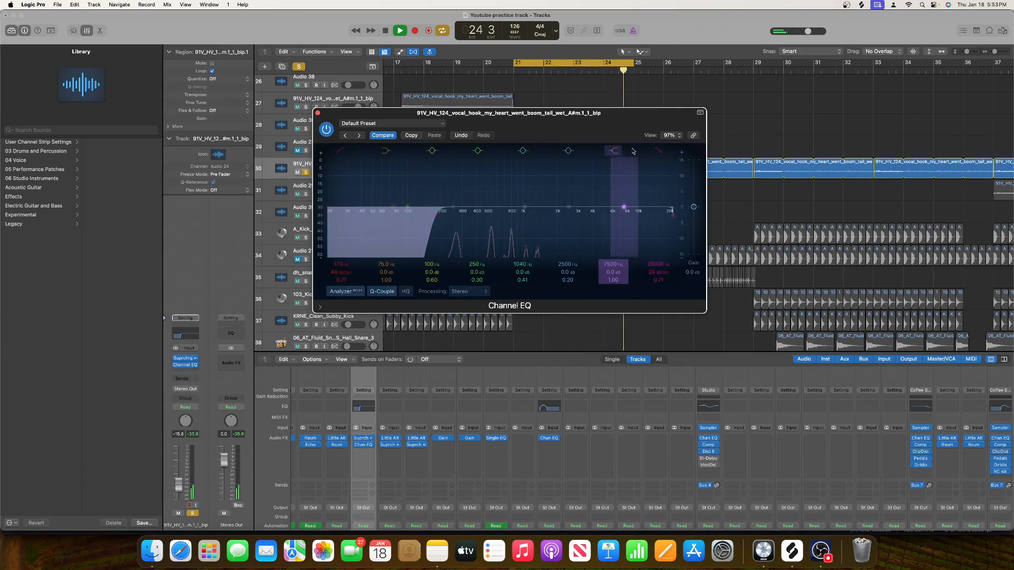
drag(655, 261, 656, 301)
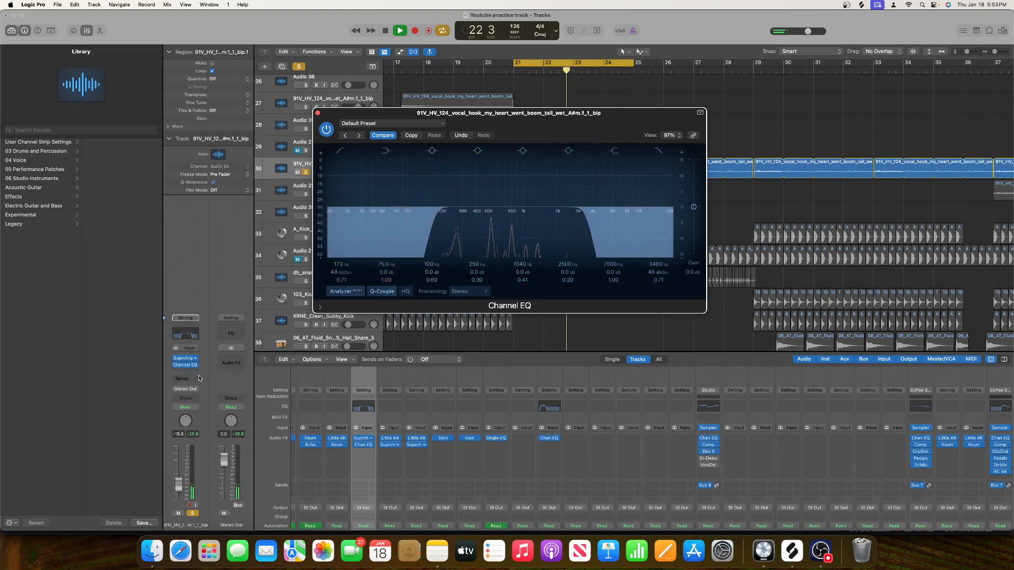
Add Ozone Imager 2 in stereo to vocal hook track 30, with width at 49% and Stereoize enabled at 13.4 ms.
click(181, 369)
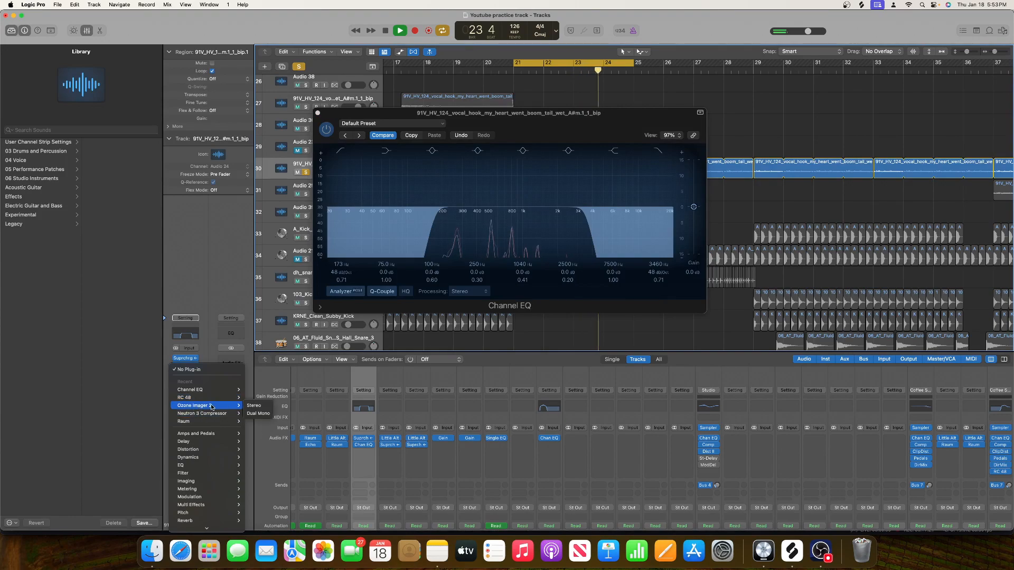
click(253, 405)
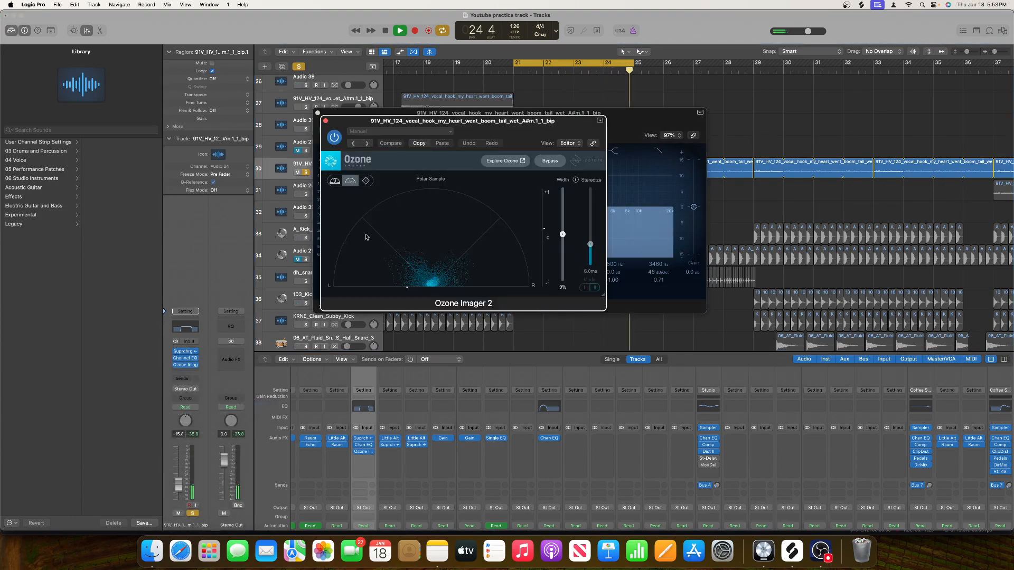
click(575, 181)
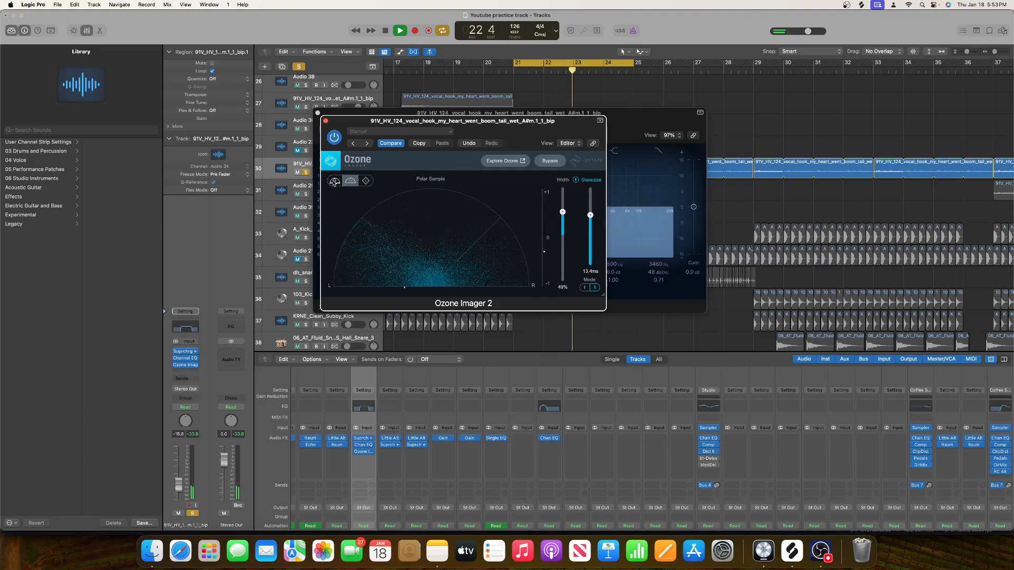
Switch Ozone Imager 2 on vocal hook track 30 to Polar Level, set width to 67% and Stereoize to 16.1 ms, and close the plug-ins.
click(334, 182)
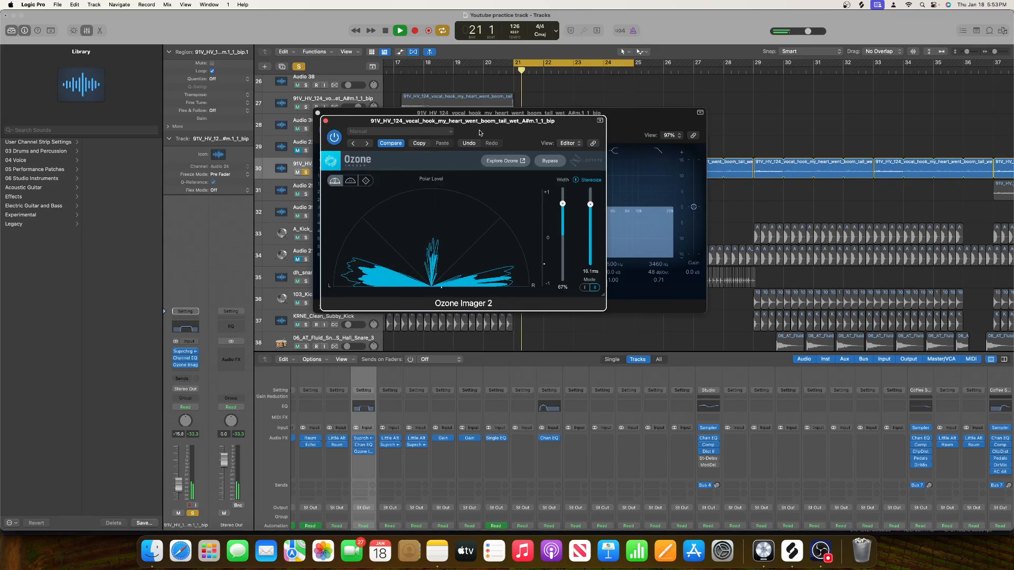
drag(430, 125, 618, 121)
key(space)
click(319, 118)
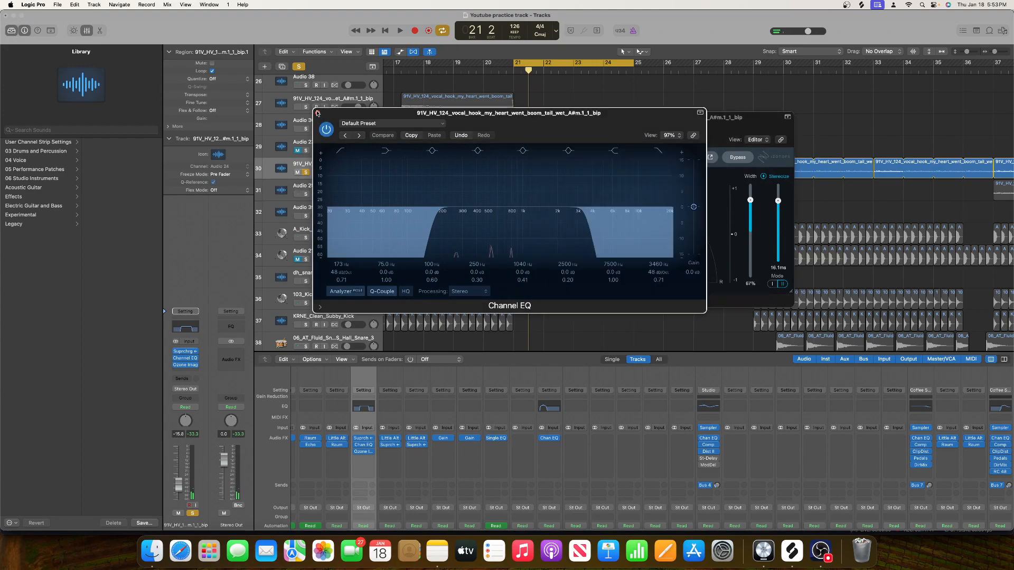
click(317, 112)
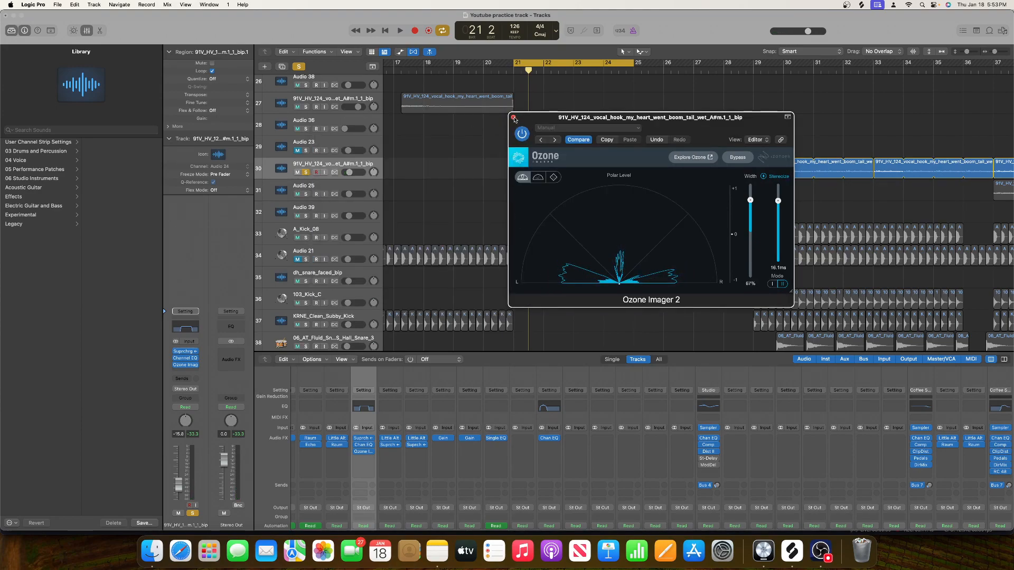
click(513, 117)
Inspect the channel strips of Sum 5, Sum 3 and Sum 4 and the bass tracks inside Sum 5.
scroll(513, 276, left, 3)
scroll(514, 276, down, 3)
scroll(514, 276, right, 3)
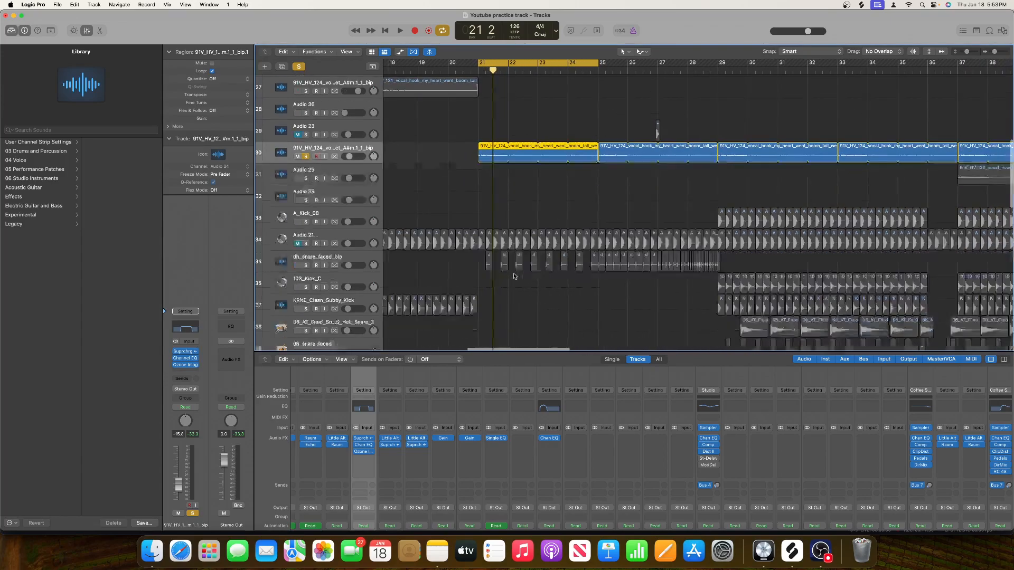
scroll(507, 280, left, 4)
scroll(503, 279, up, 5)
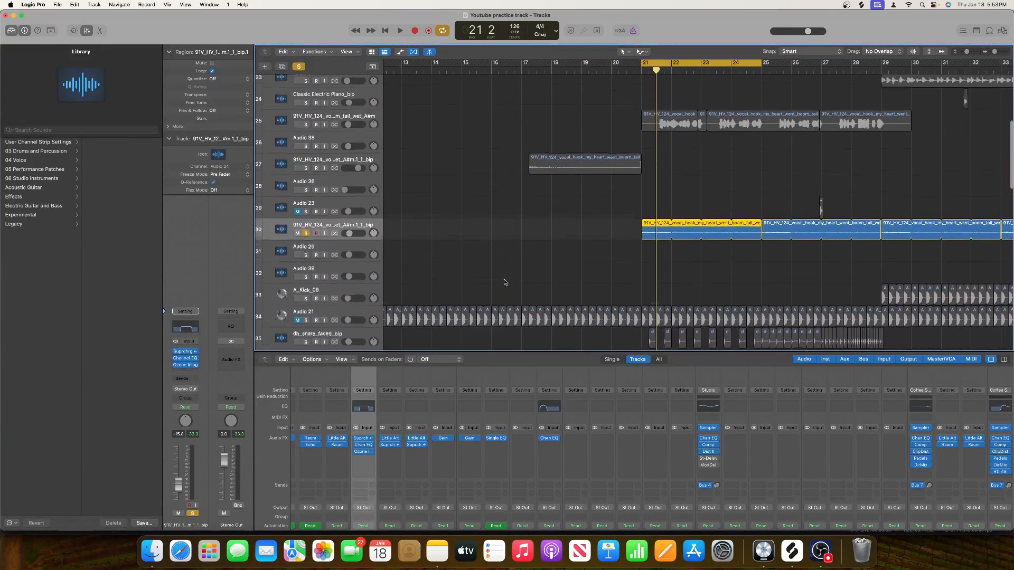
scroll(580, 201, up, 3)
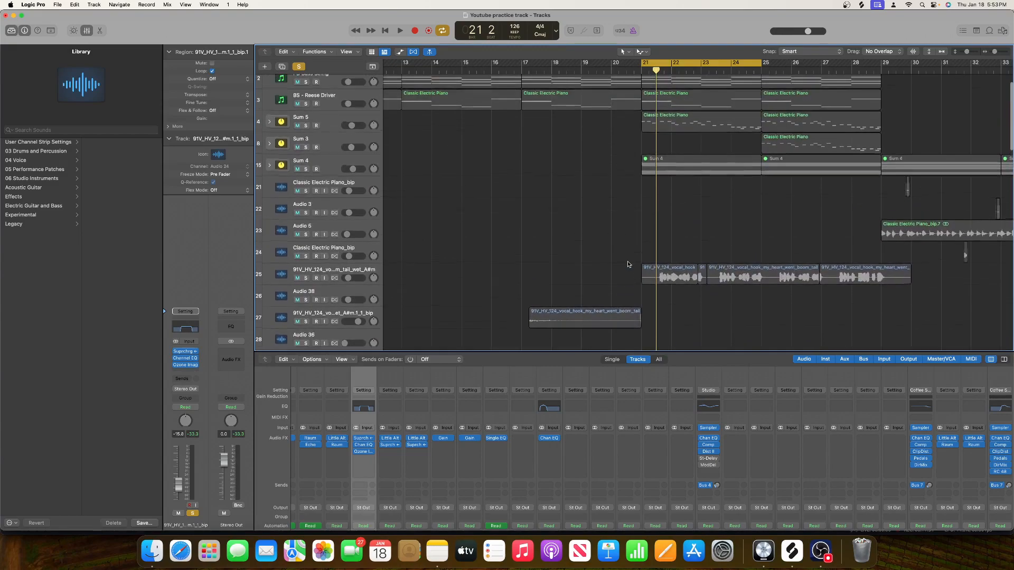
scroll(686, 150, right, 3)
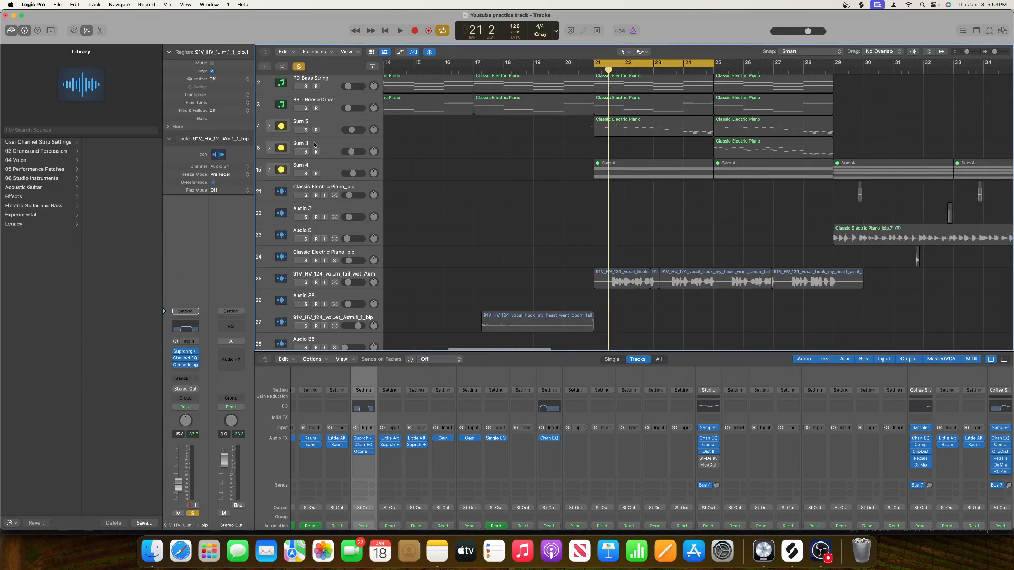
click(325, 125)
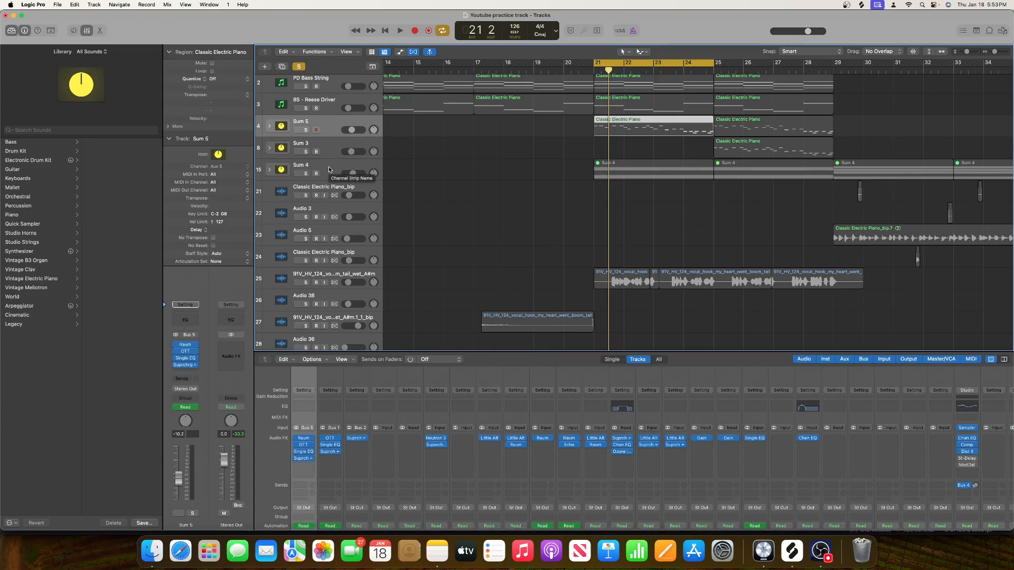
click(324, 148)
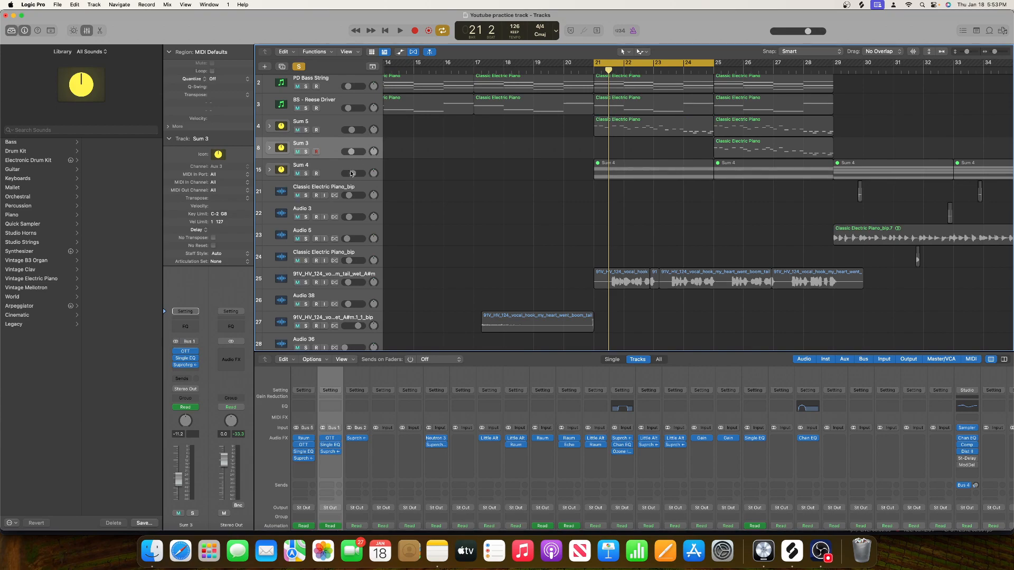
click(325, 170)
scroll(281, 129, right, 10)
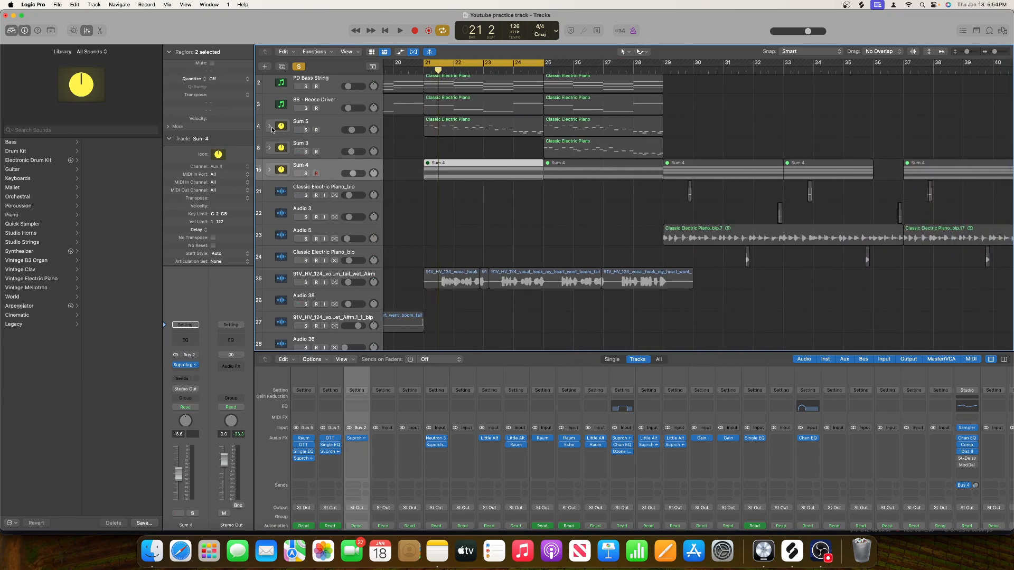
click(269, 127)
scroll(755, 210, right, 2)
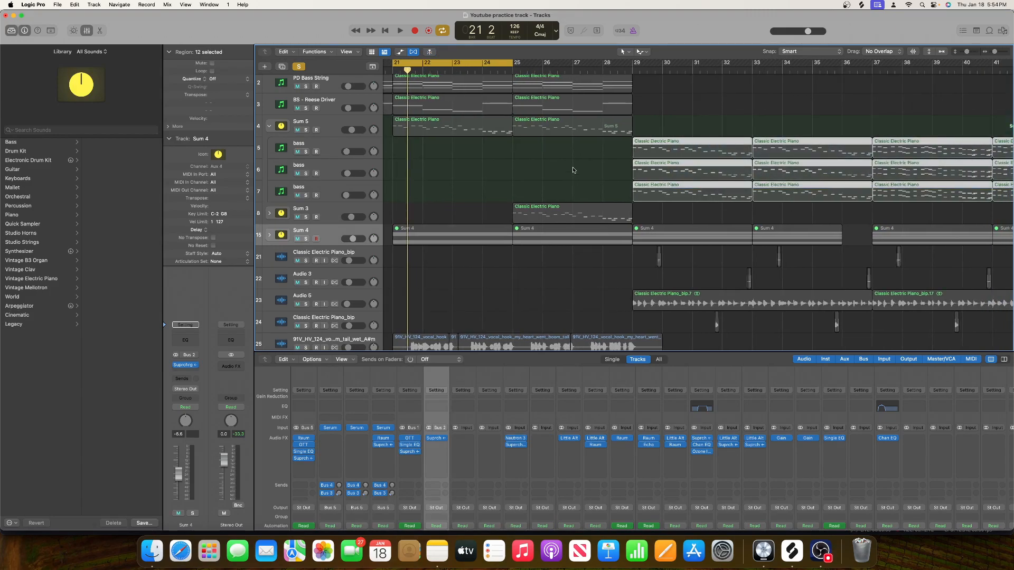
Play the full cycle range with all solos released, and solo vocal hook track 30 again for comparison.
click(298, 67)
scroll(331, 122, left, 13)
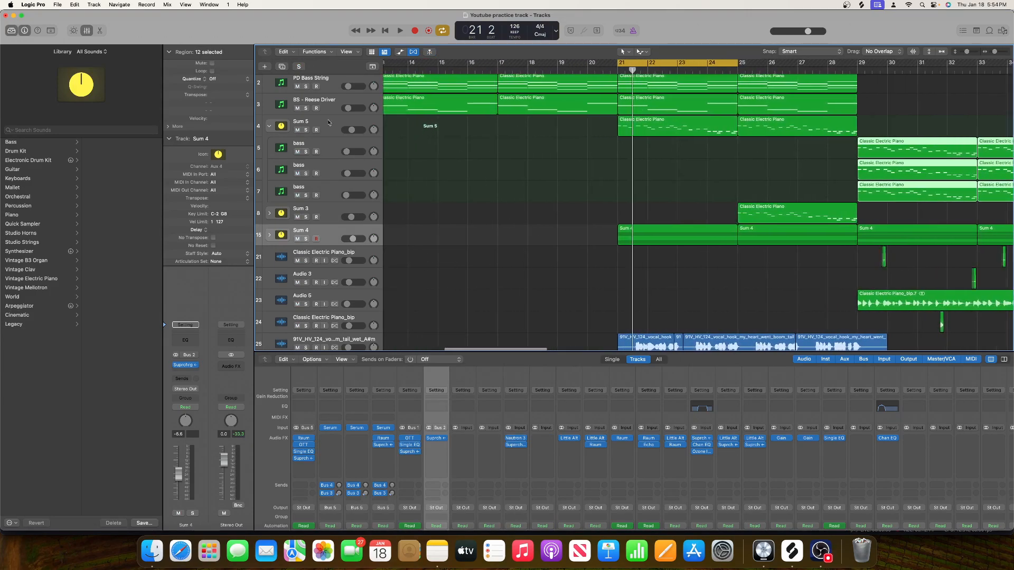
scroll(524, 218, down, 15)
scroll(524, 219, left, 1)
key(space)
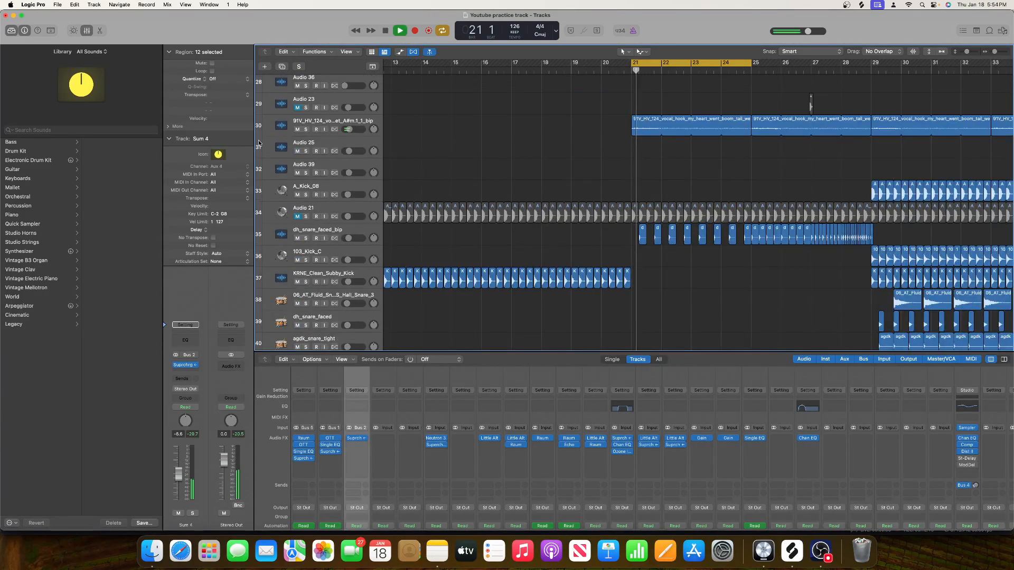
click(306, 129)
click(313, 123)
key(space)
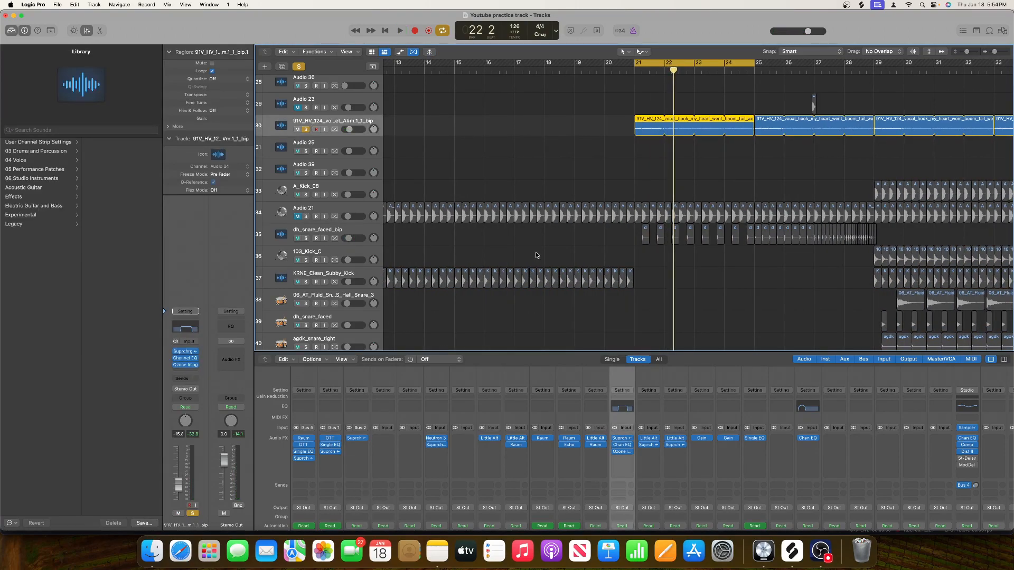
Look through the arrangement from the synth stacks down to the percussion, vocal and downsweep tracks.
scroll(528, 248, up, 15)
scroll(528, 248, left, 3)
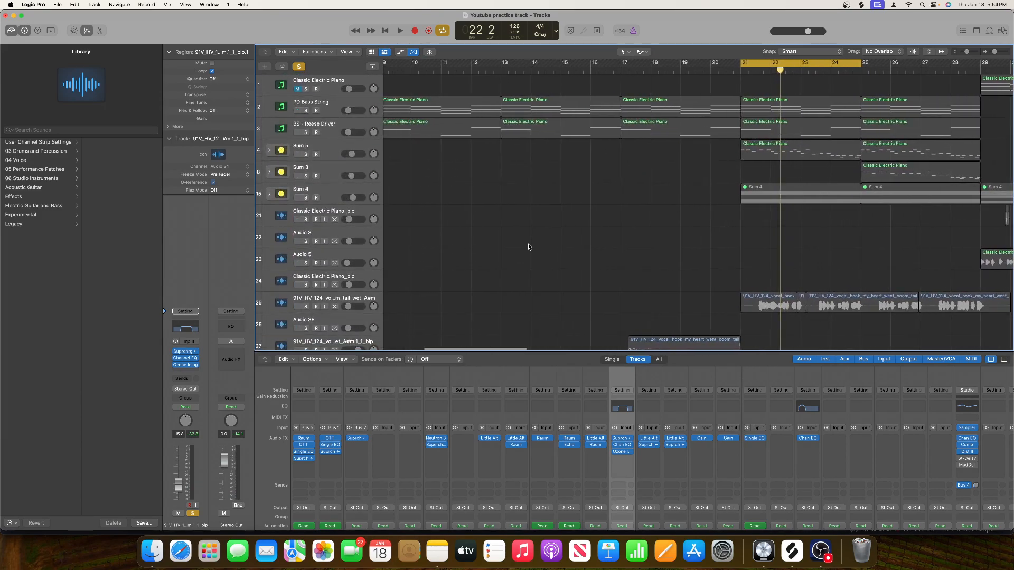
scroll(529, 247, right, 4)
scroll(529, 247, down, 15)
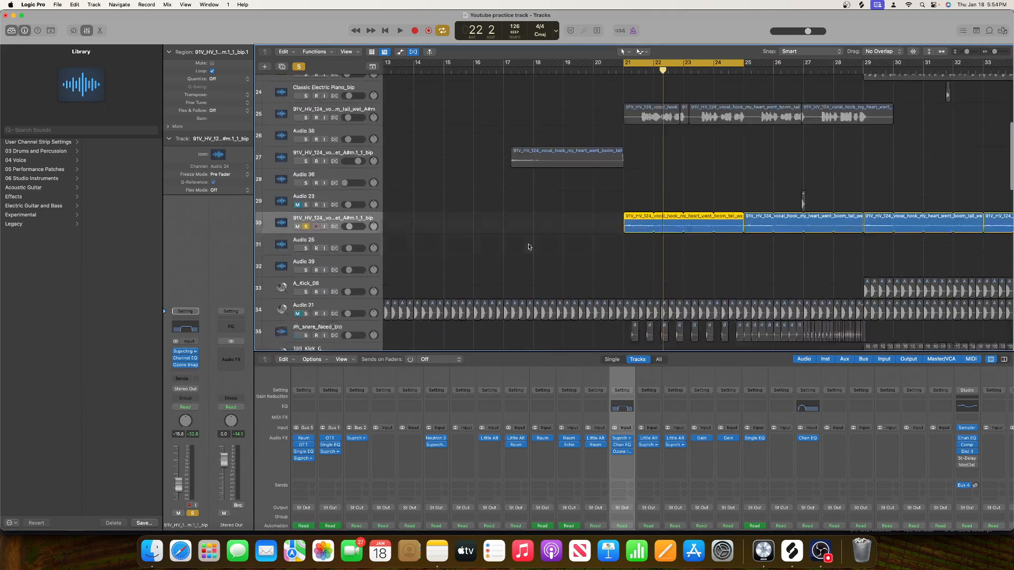
scroll(528, 247, down, 10)
scroll(529, 247, right, 3)
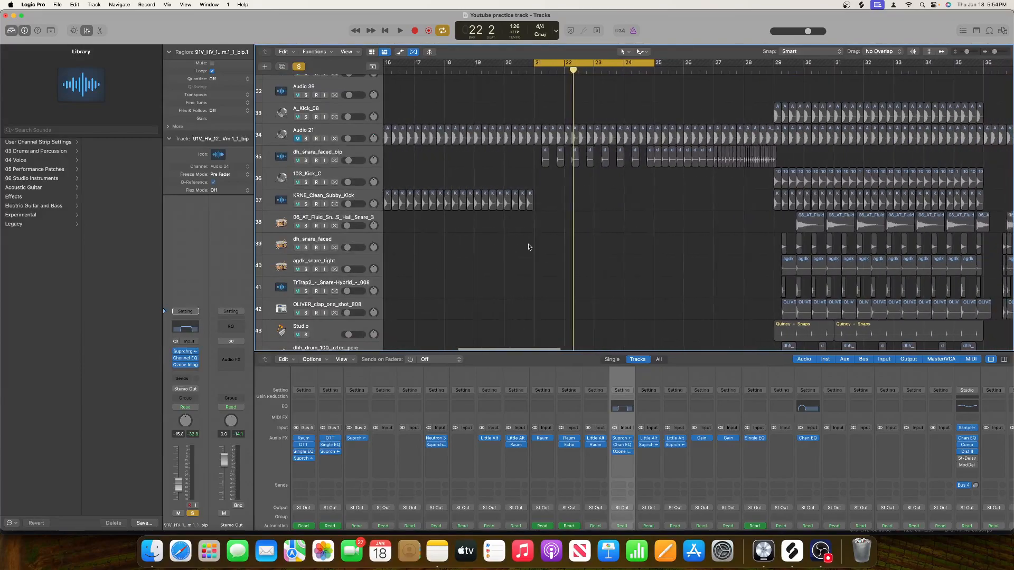
scroll(528, 247, down, 5)
scroll(528, 246, right, 5)
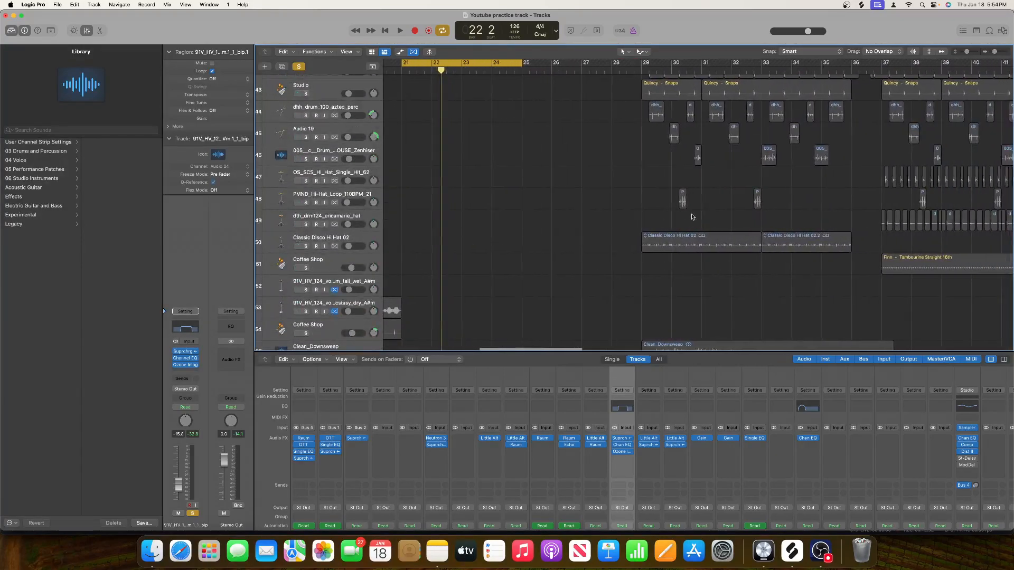
scroll(665, 200, up, 4)
scroll(530, 213, up, 15)
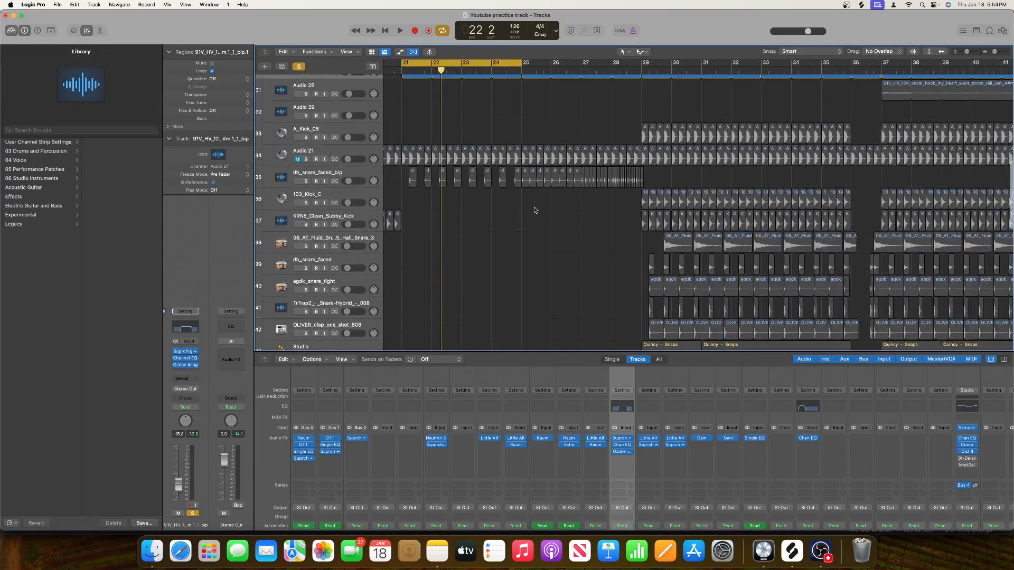
scroll(529, 213, left, 7)
scroll(533, 209, up, 2)
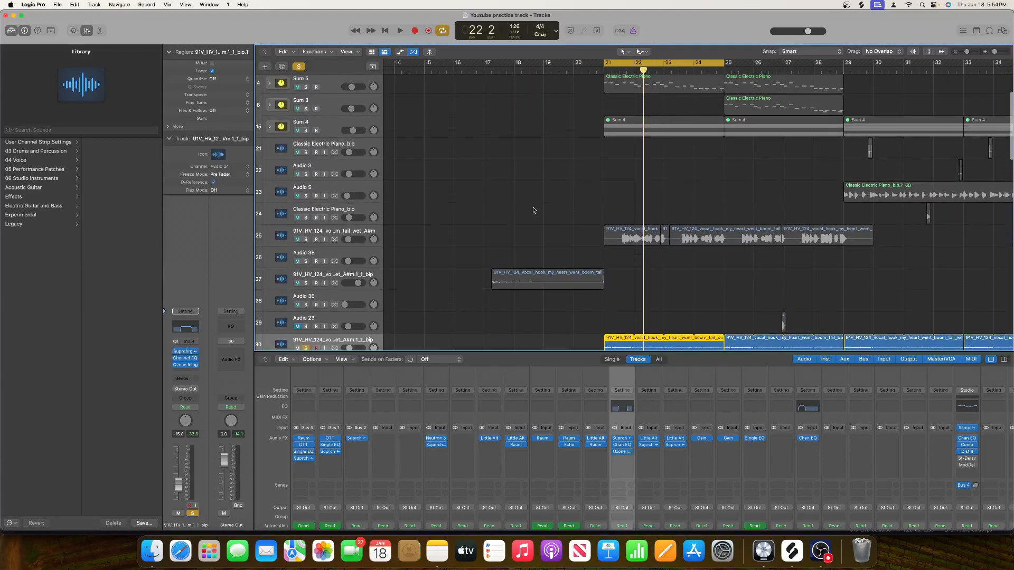
scroll(534, 210, up, 3)
scroll(533, 210, right, 1)
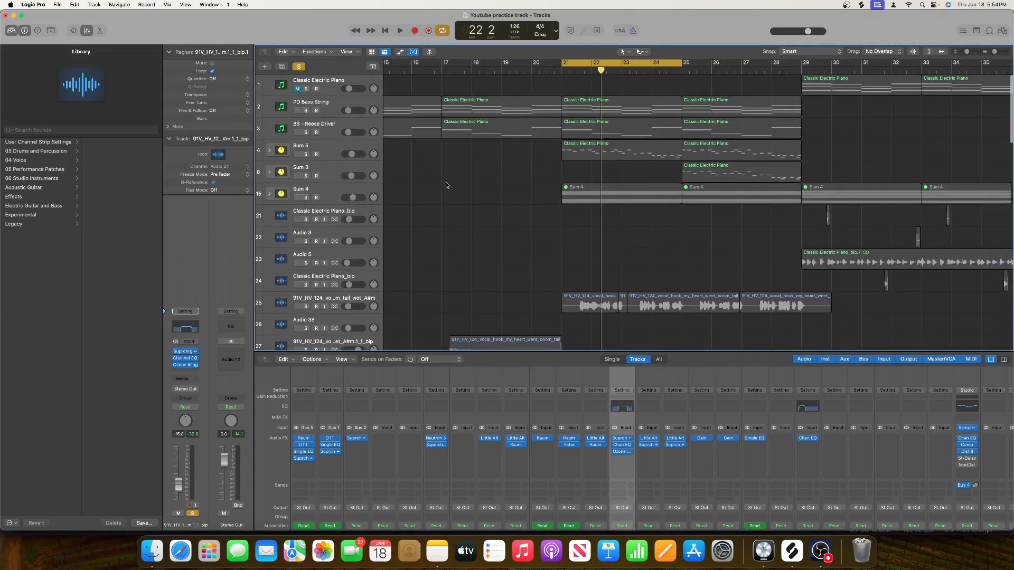
scroll(449, 185, left, 14)
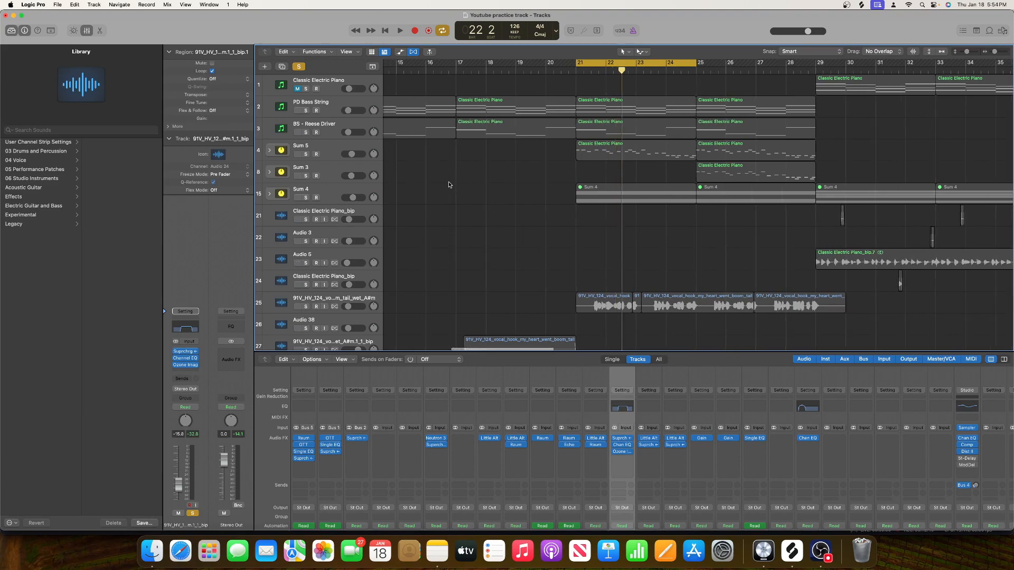
scroll(449, 184, down, 20)
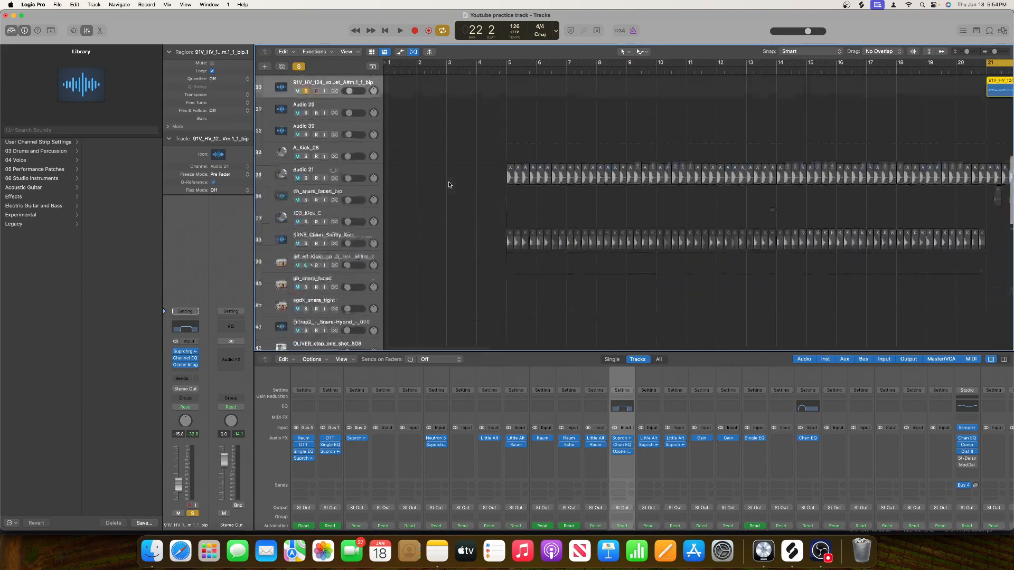
scroll(449, 185, right, 10)
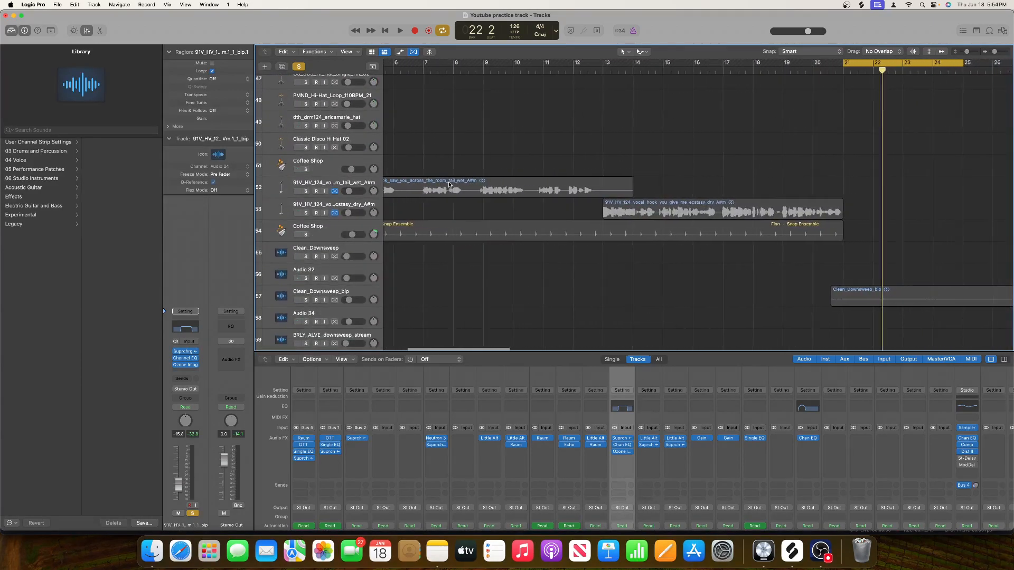
Add Neutron 3 Compressor in stereo to vocal hook track 30, with attack 5.4, release 27.7, ratio 2.0:1 and raised makeup gain.
scroll(449, 185, up, 15)
scroll(448, 184, down, 6)
scroll(449, 184, right, 2)
key(space)
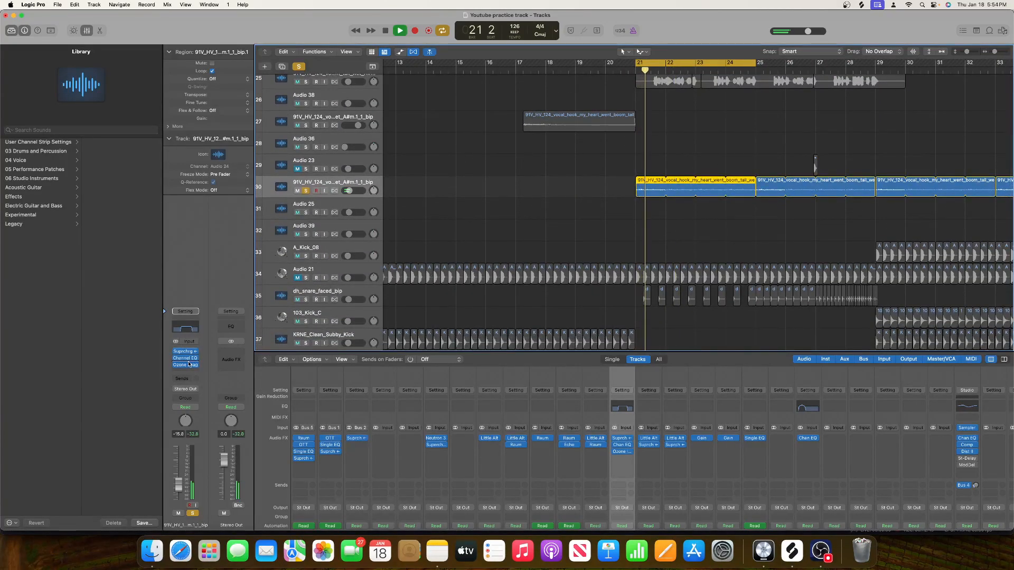
click(185, 372)
mouse_move(201, 393)
mouse_move(202, 413)
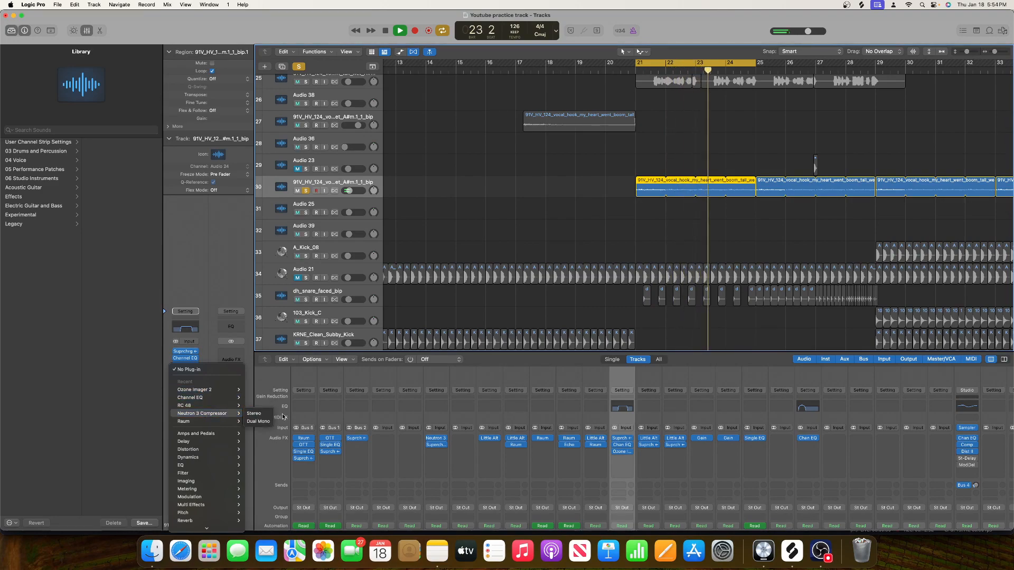
click(257, 414)
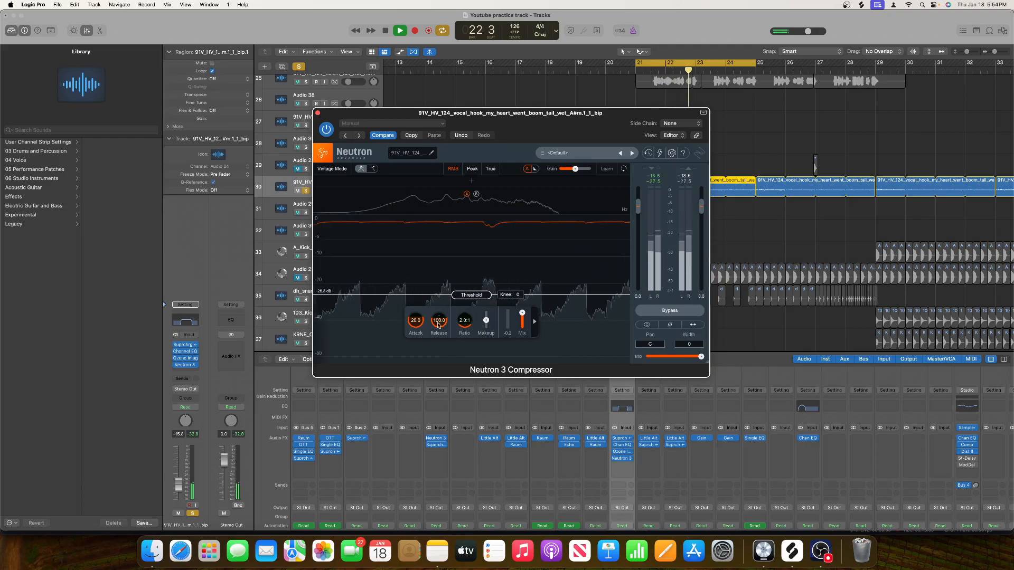
drag(413, 337, 413, 341)
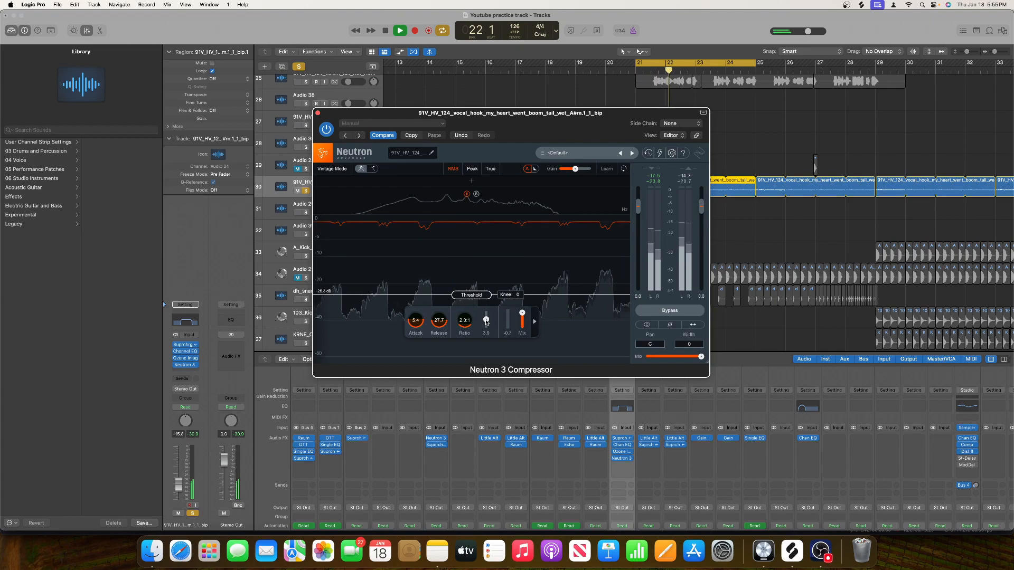
click(317, 112)
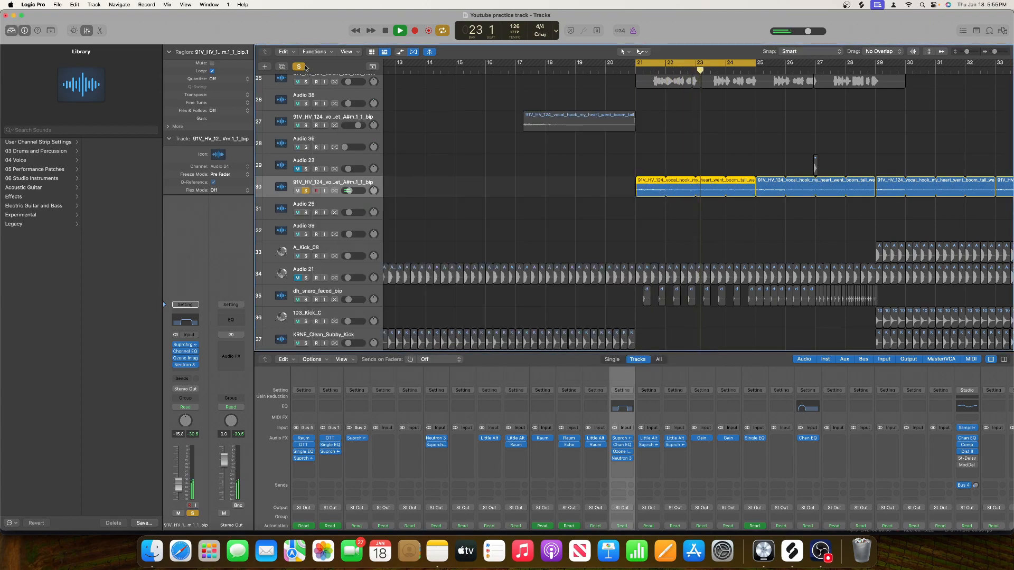
Release the solo on vocal hook track 30 and check its Neutron 3 Compressor makeup gain against the full mix.
key(s)
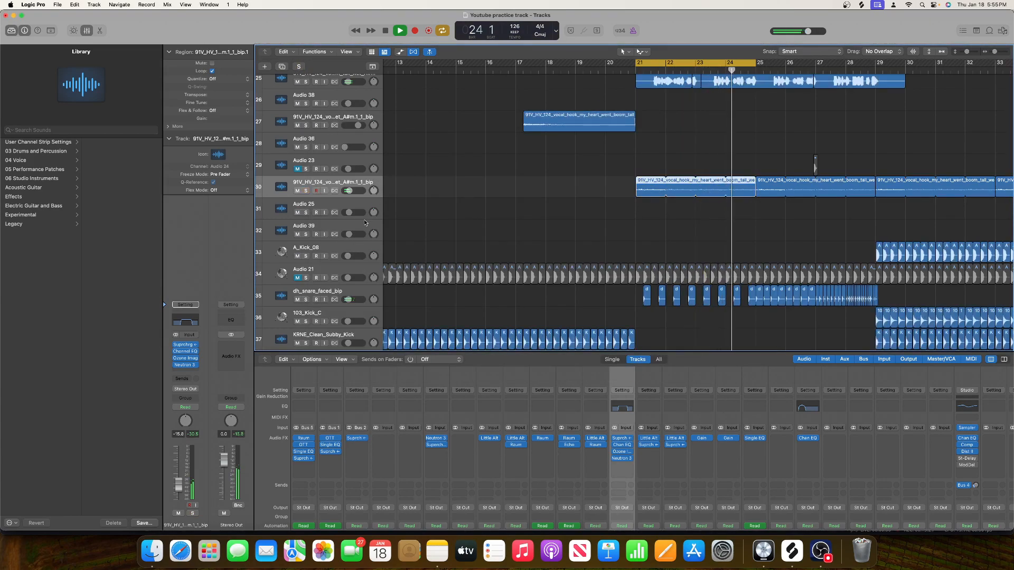
click(186, 365)
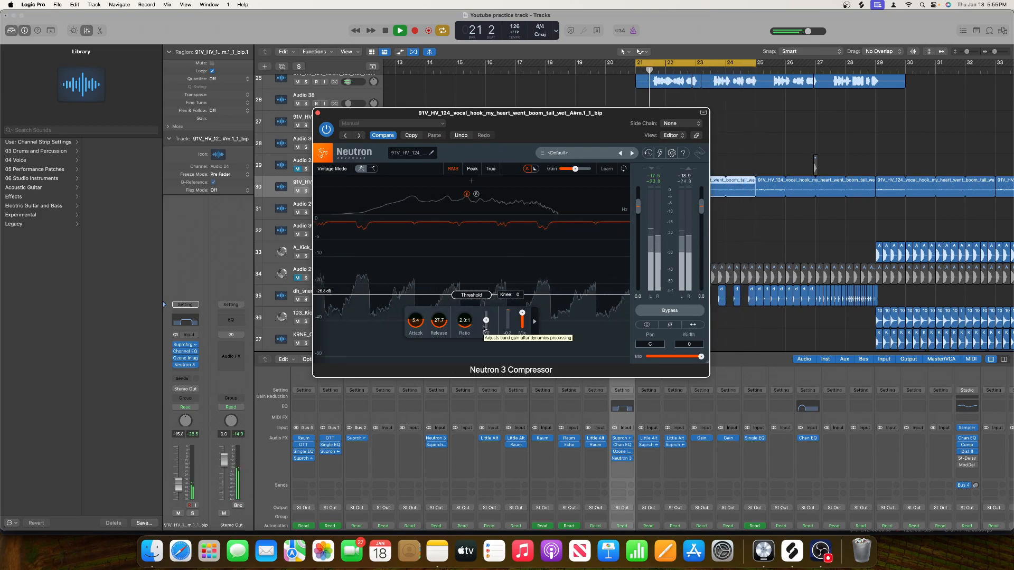
click(317, 113)
scroll(364, 138, up, 3)
scroll(391, 152, down, 4)
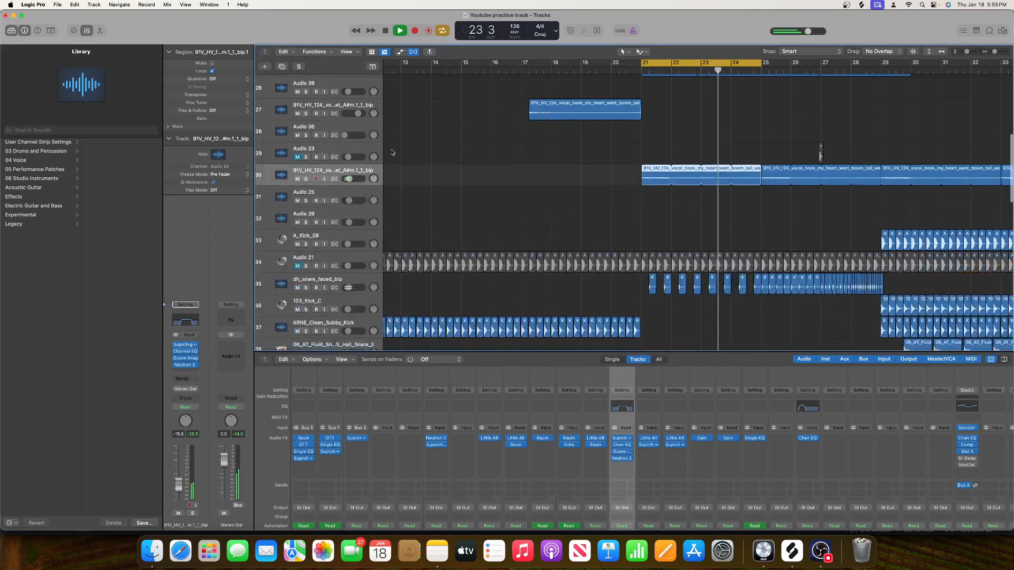
Stop playback and solo the dh_snare_faced_bip track 35.
scroll(369, 146, down, 5)
key(space)
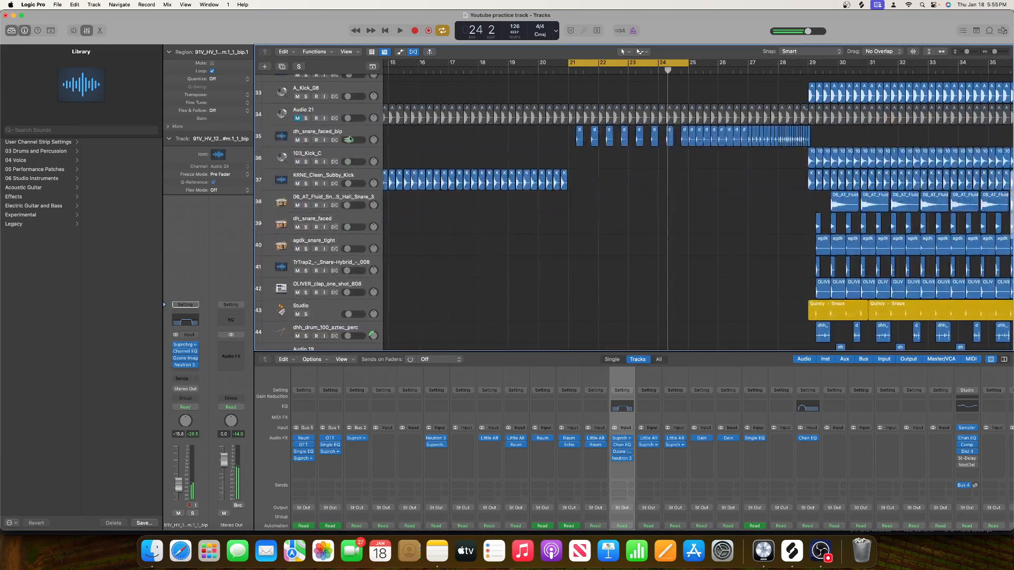
click(305, 140)
scroll(470, 143, right, 5)
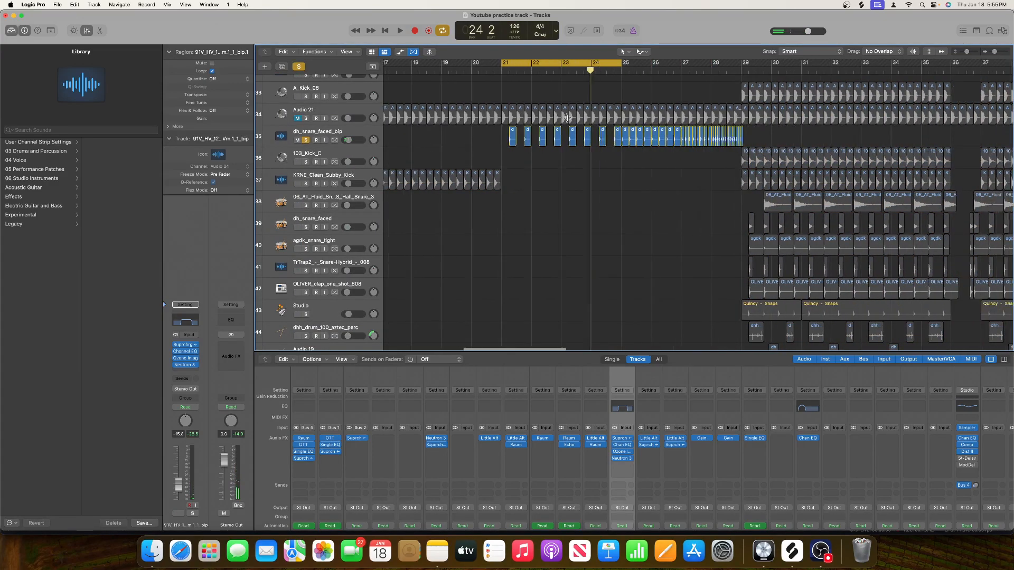
scroll(570, 170, up, 5)
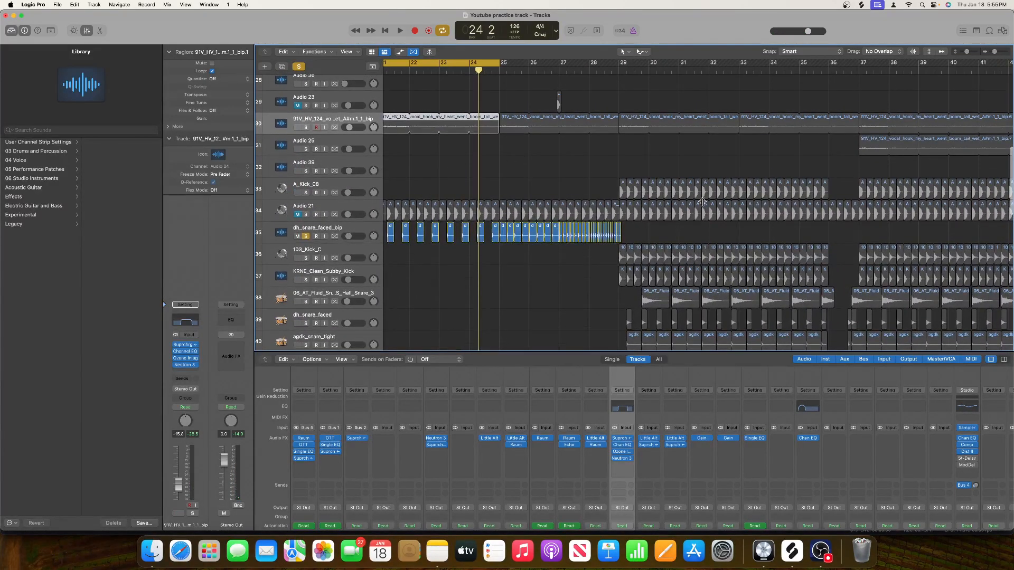
Add a Channel EQ to the soloed dh_snare_faced_bip track and enable a 48 dB/oct low cut during playback.
scroll(665, 271, down, 3)
scroll(645, 255, left, 3)
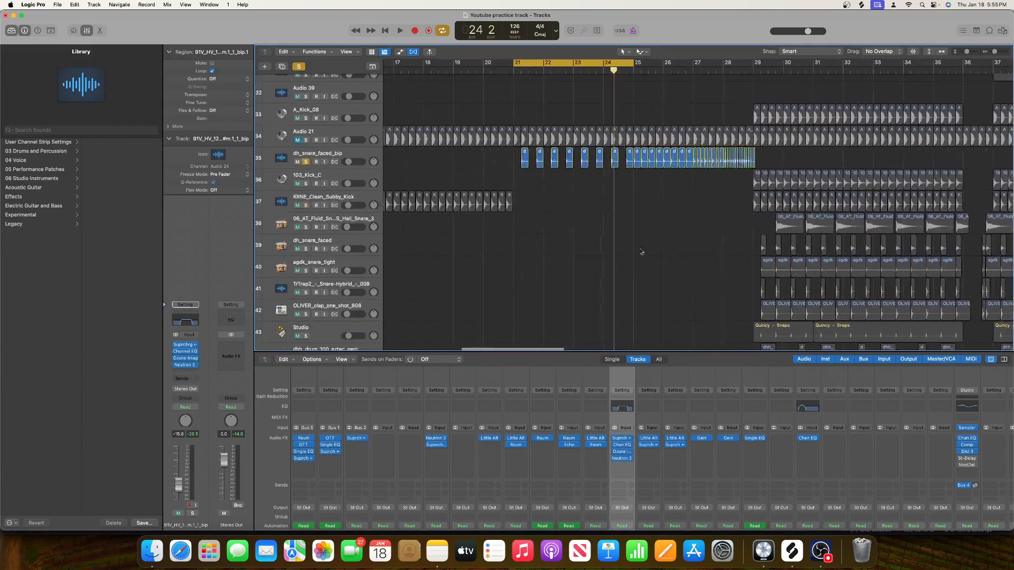
click(321, 156)
key(space)
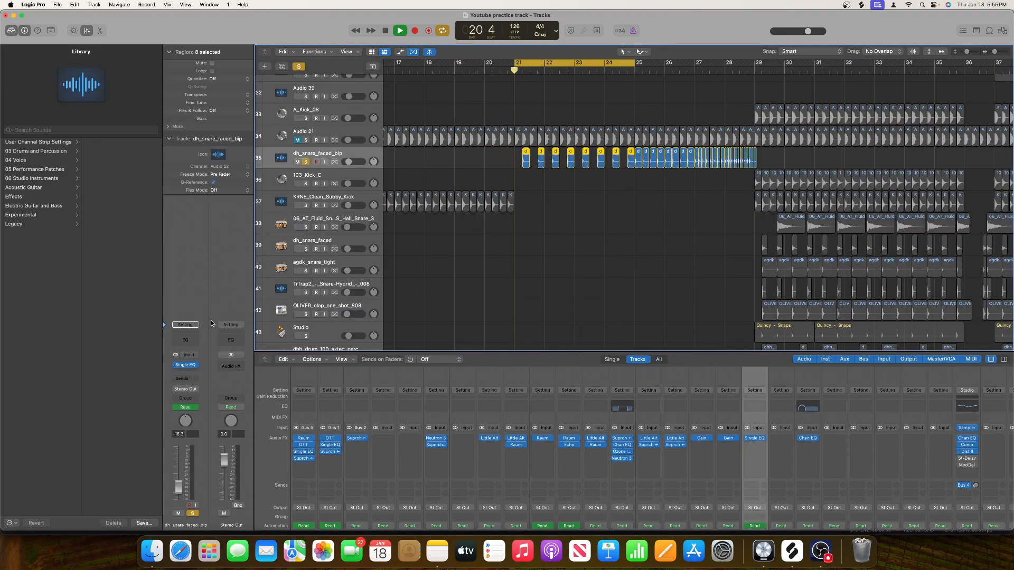
click(183, 342)
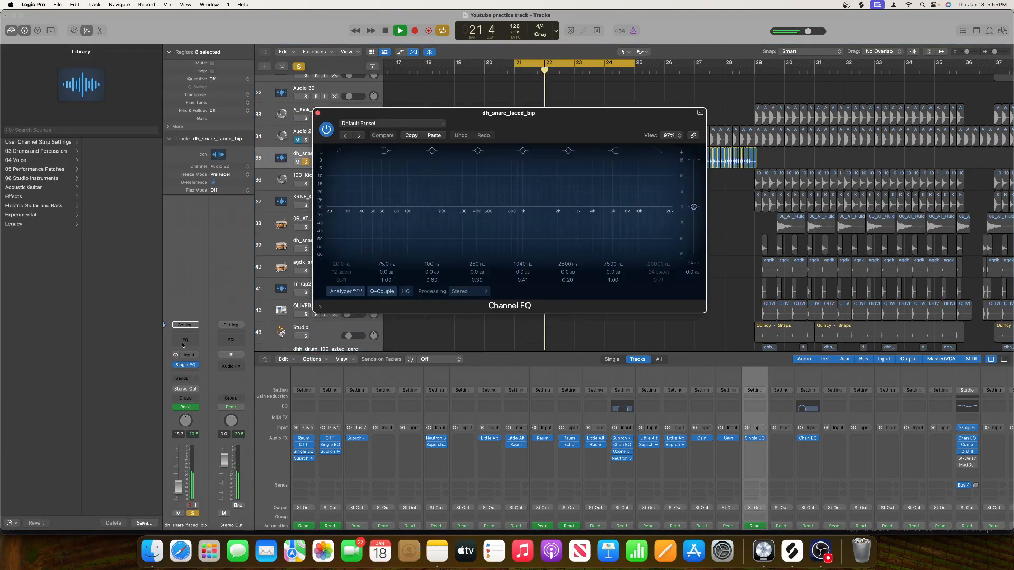
click(339, 152)
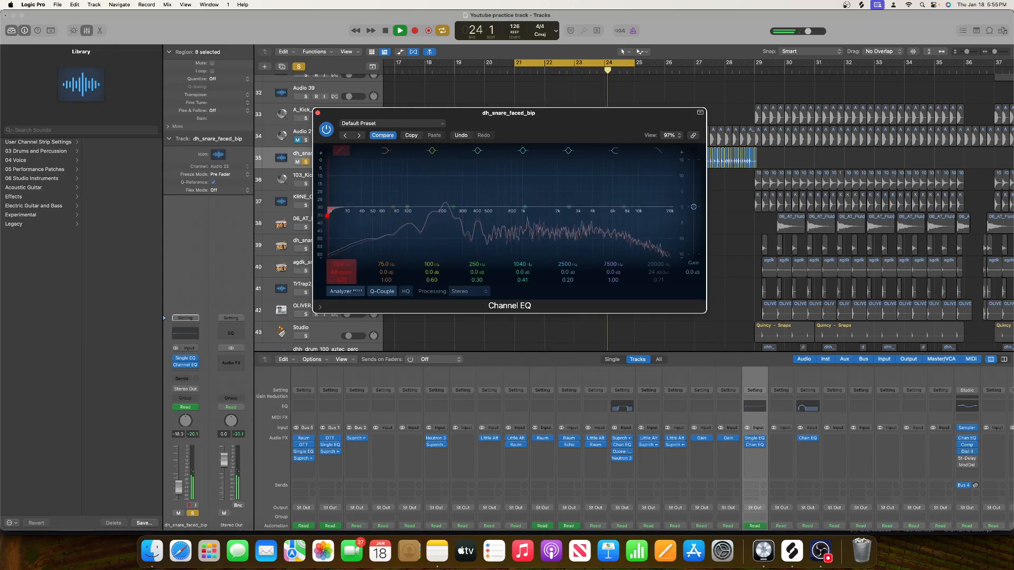
drag(340, 264, 340, 249)
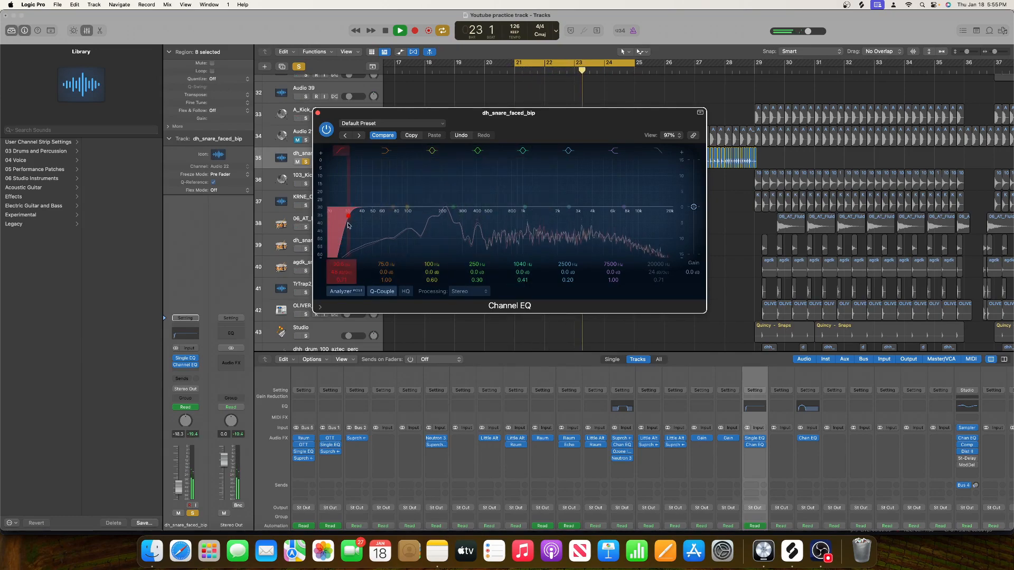
Sweep the snare's low-cut frequency up and back down to hear its effect on the soloed track.
drag(347, 222, 405, 222)
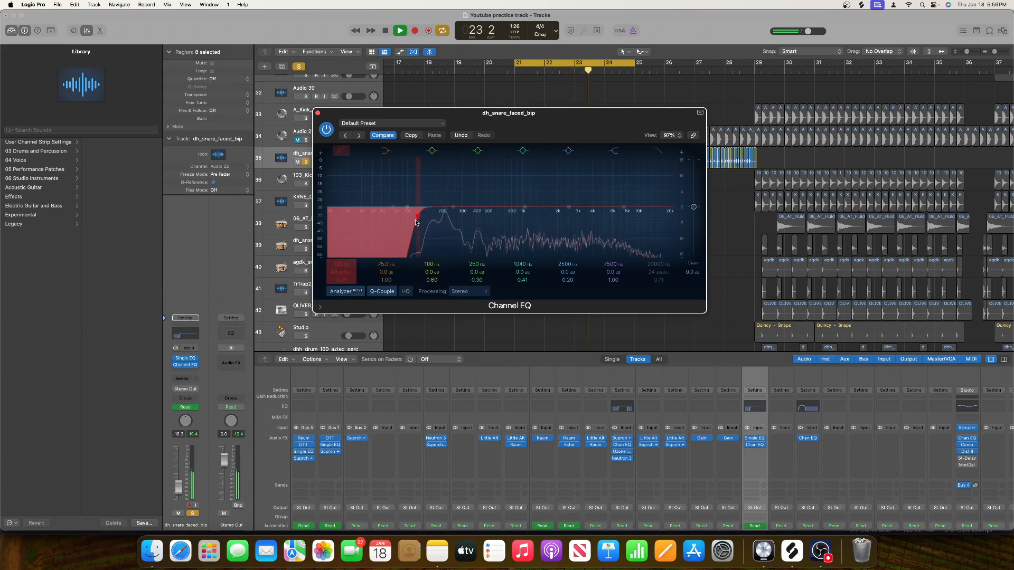
key(space)
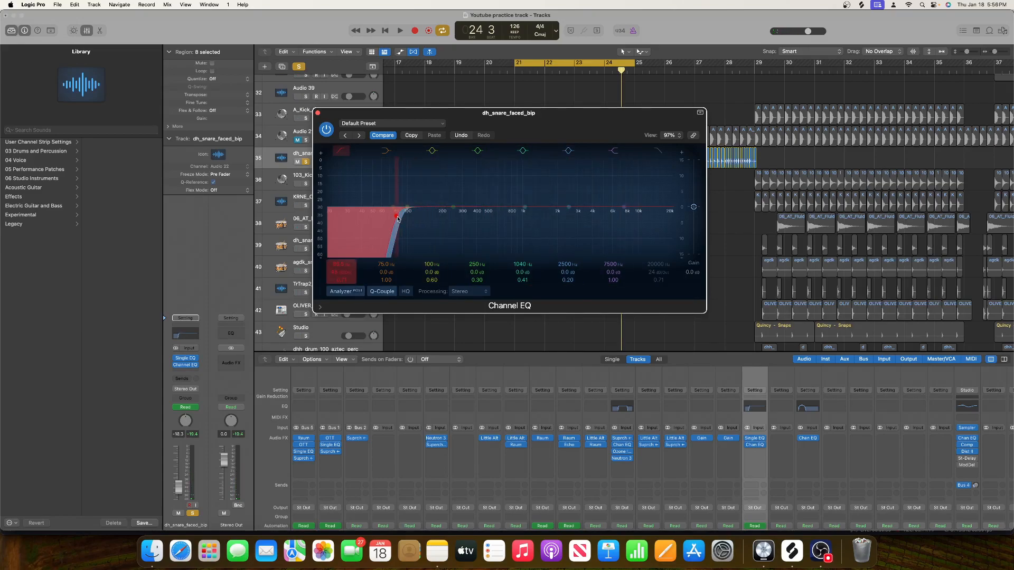
drag(401, 219, 349, 220)
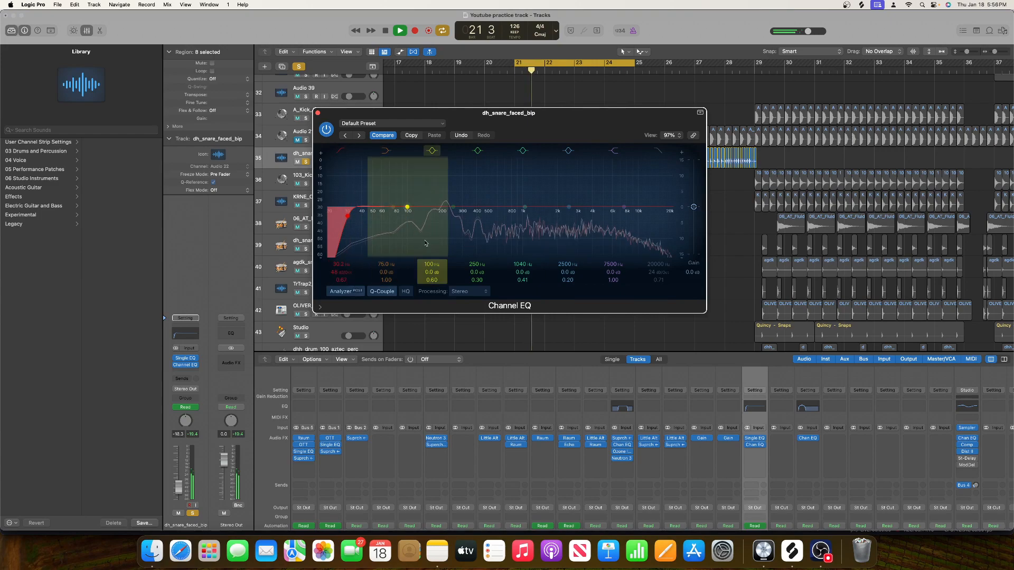
Raise the snare's low cut to just below its main body, boost 1010 Hz by 1.9 dB and add a high cut near 18 kHz.
drag(347, 218, 417, 218)
key(space)
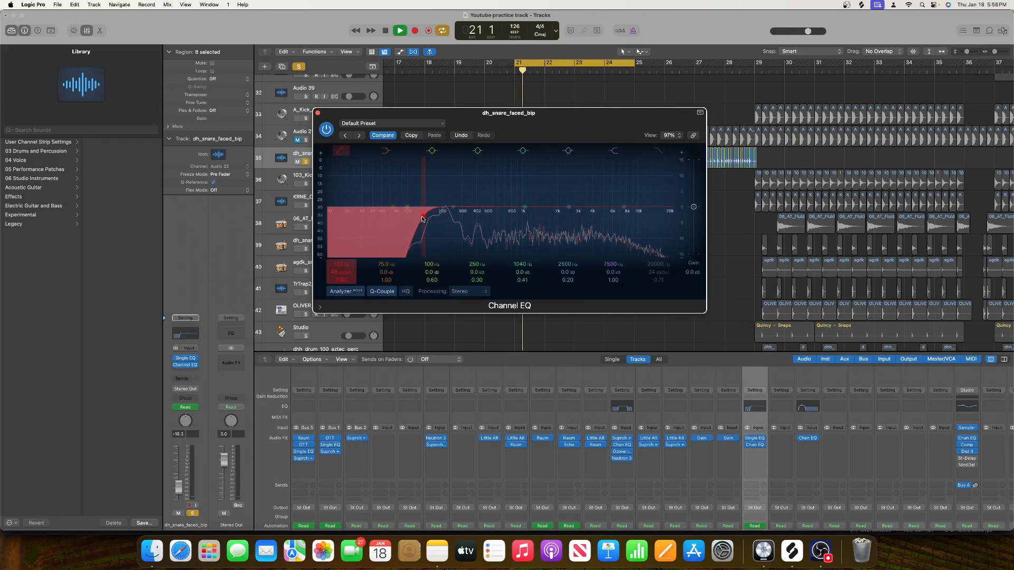
key(space)
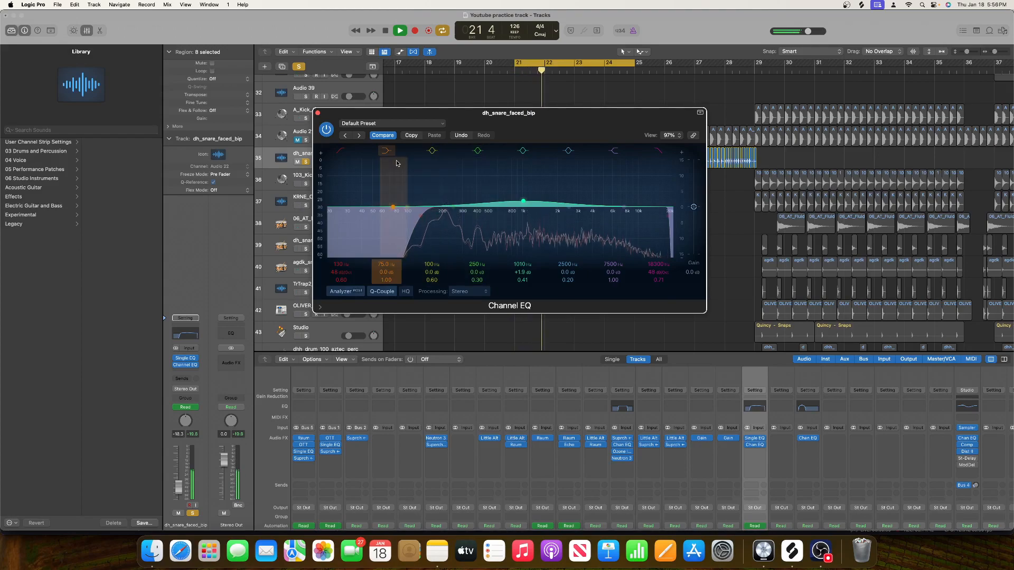
click(318, 113)
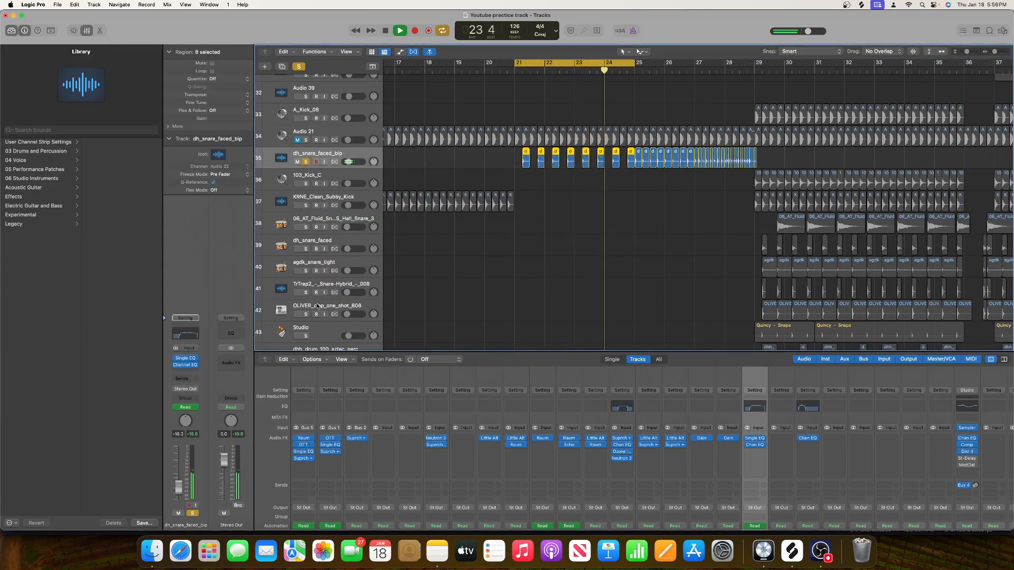
Pan dh_snare_faced_bip off centre, release its solo and stop playback.
scroll(470, 221, down, 7)
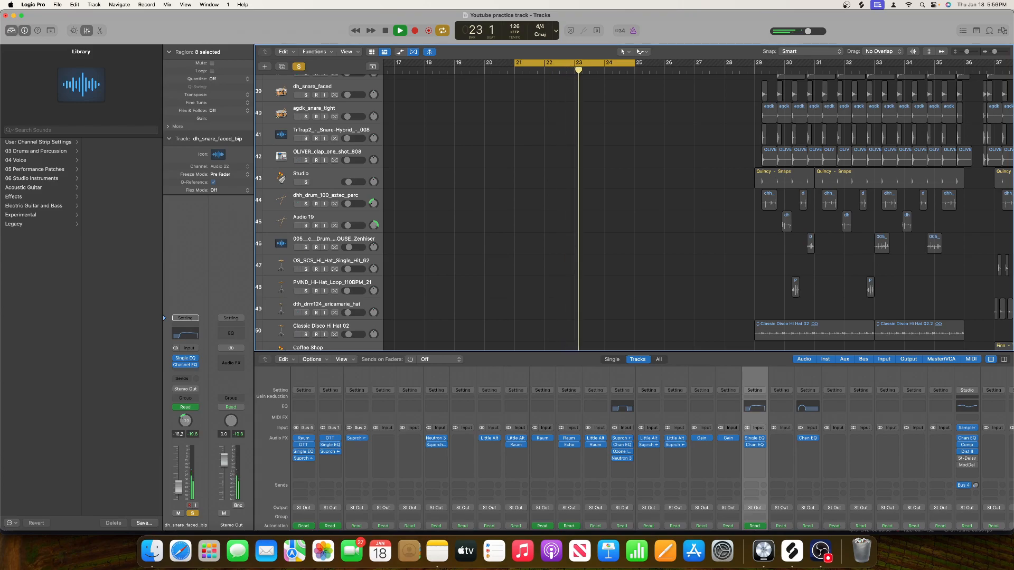
scroll(494, 232, up, 15)
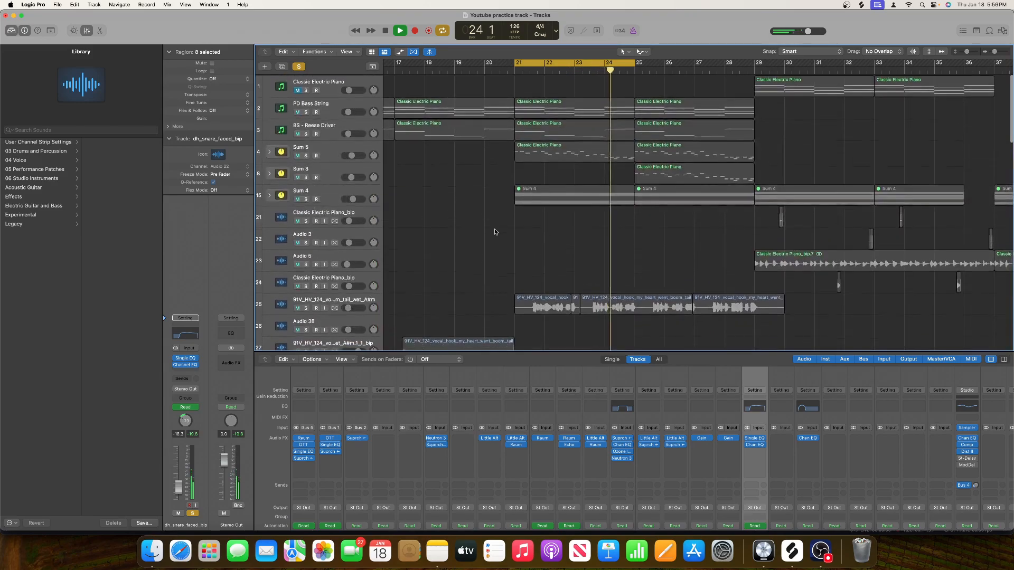
scroll(495, 232, down, 15)
key(space)
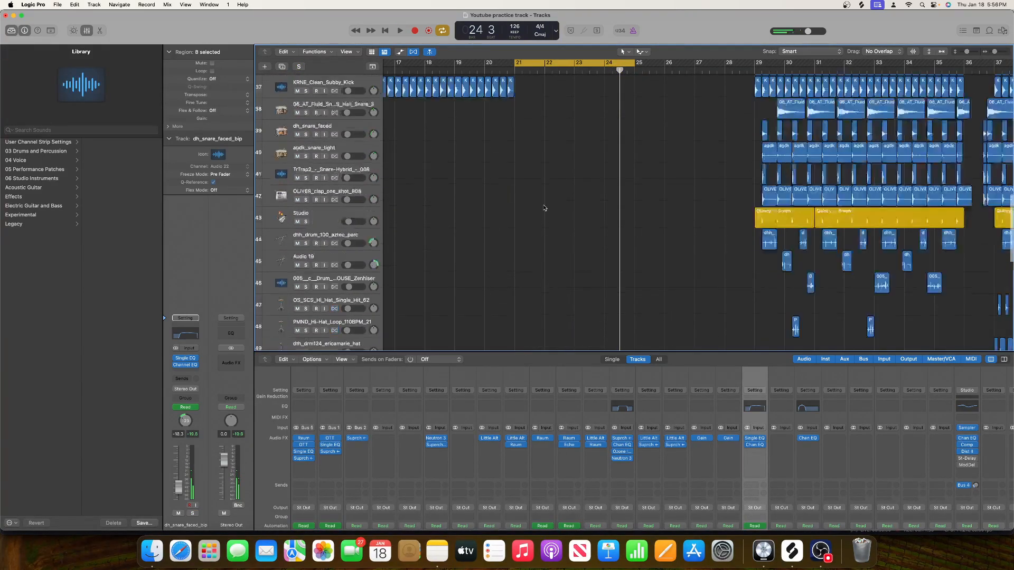
Play the looped bars 21 to 25 in the full mix and look down to the downsweep and crash tracks.
scroll(544, 207, up, 6)
key(space)
scroll(539, 206, down, 6)
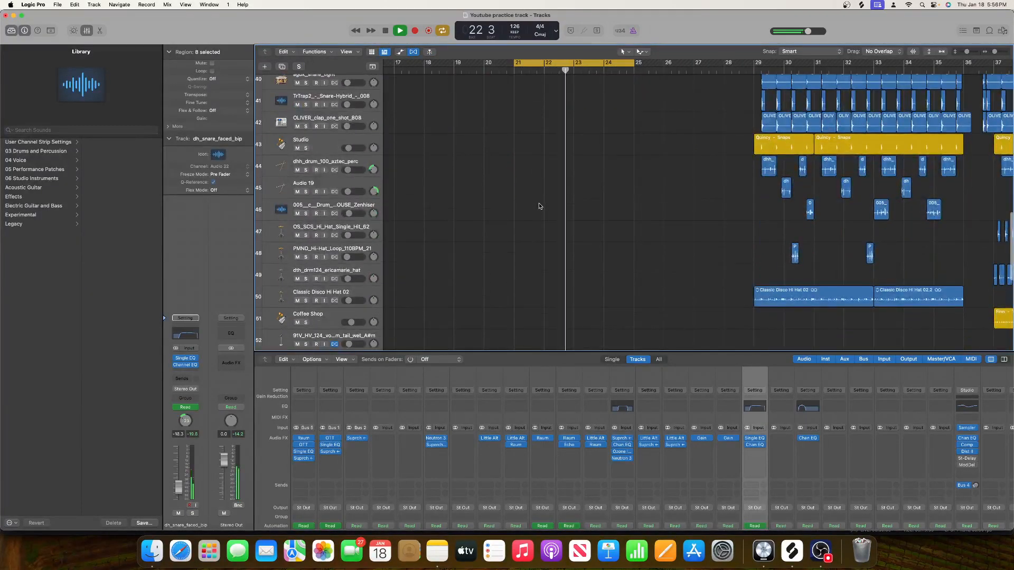
scroll(539, 202, down, 9)
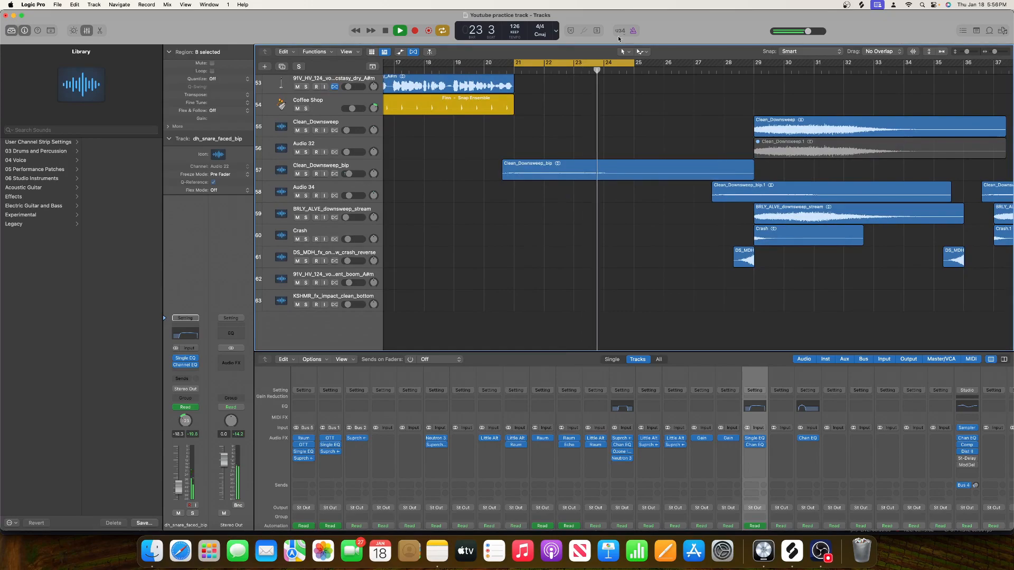
Stop playback, turn off the cycle range and set the dh_snare_faced_bip pan to +1.
click(611, 65)
scroll(611, 68, up, 14)
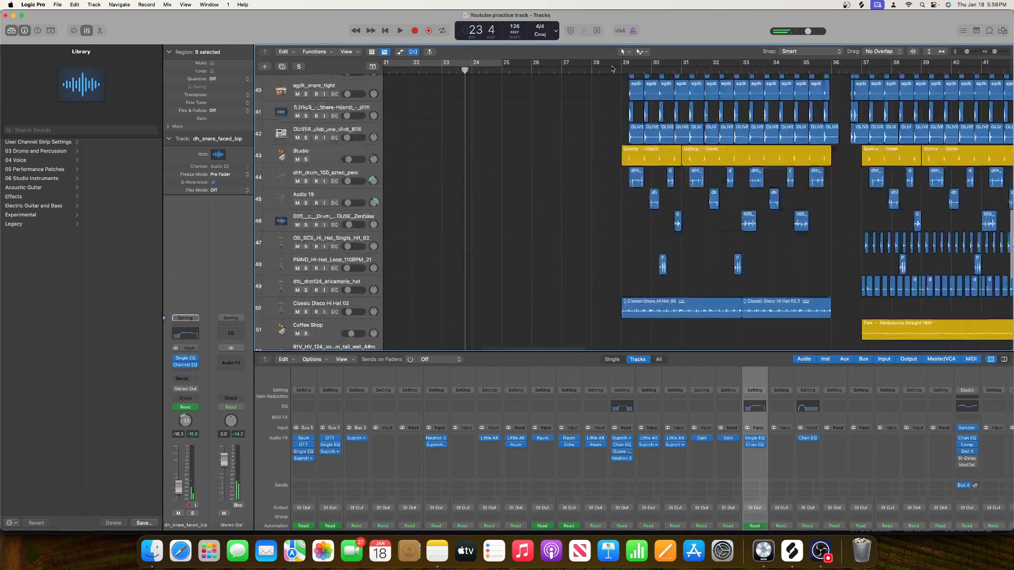
scroll(611, 68, up, 3)
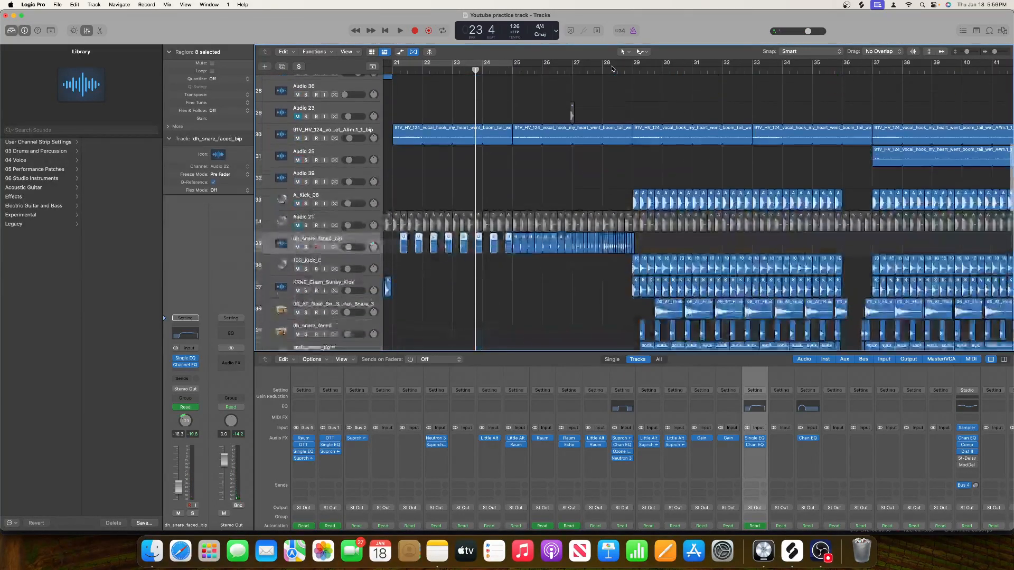
scroll(611, 67, left, 2)
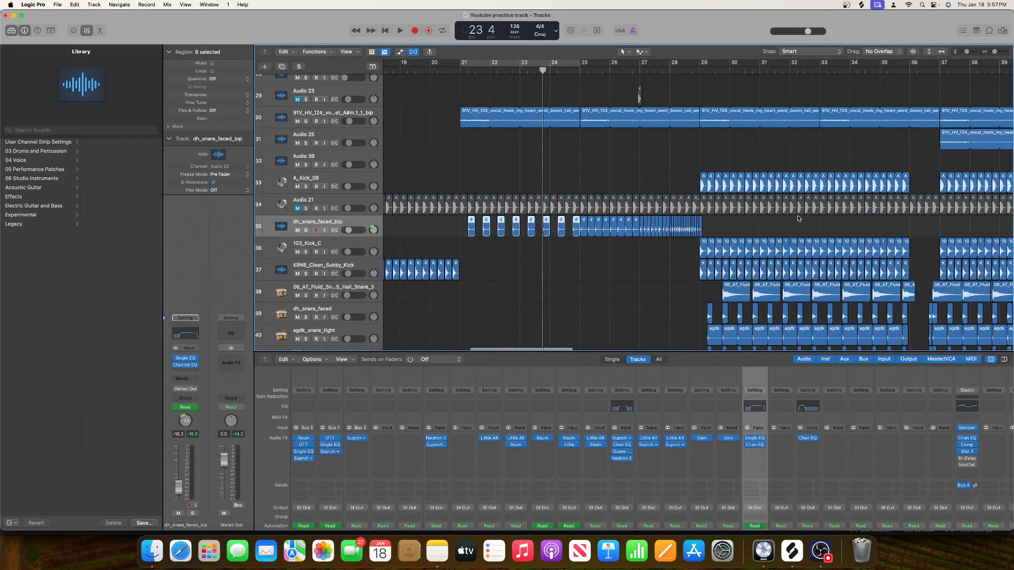
scroll(653, 222, right, 2)
scroll(481, 228, down, 4)
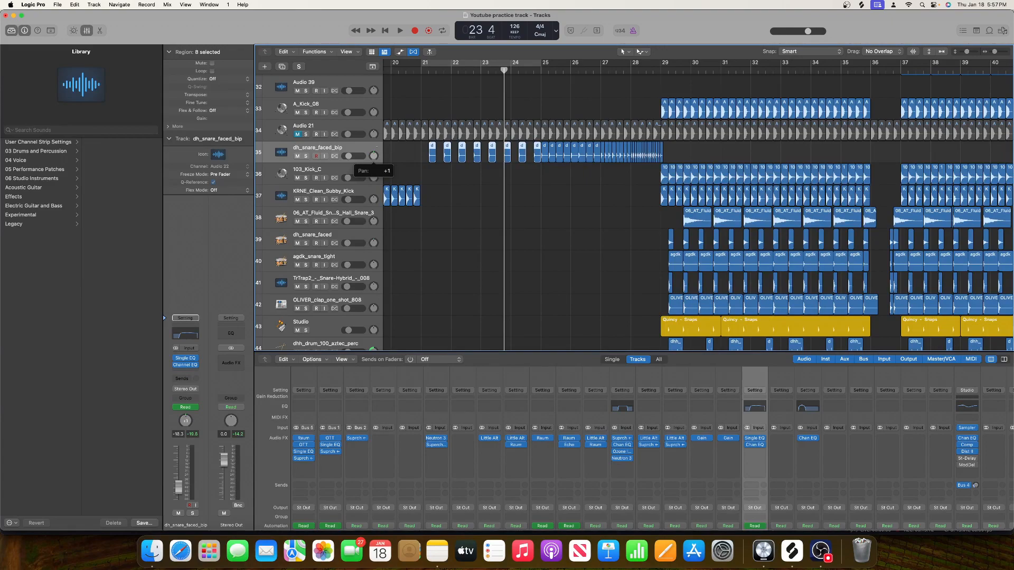
scroll(389, 149, up, 15)
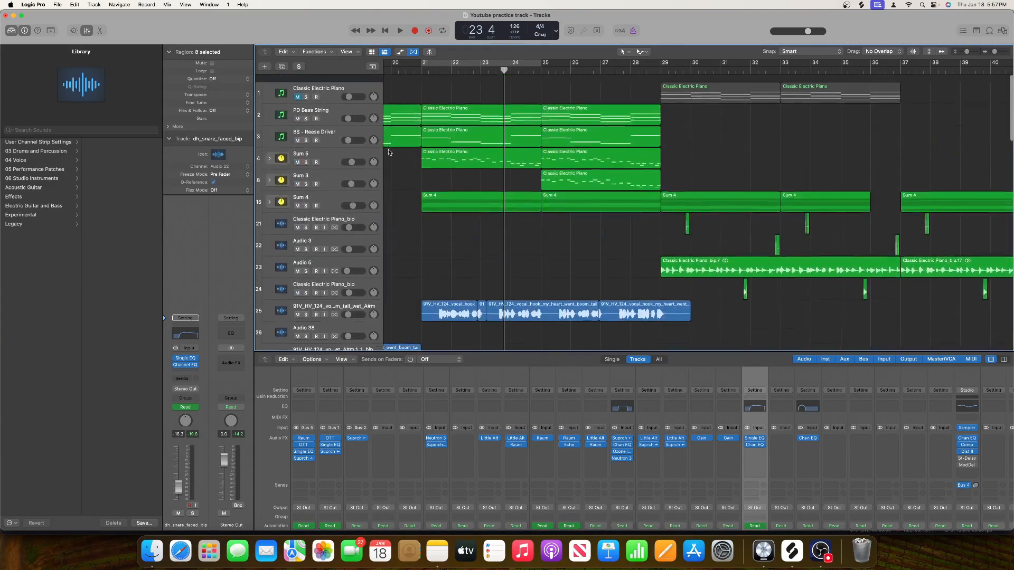
Select PD Bass String and check the width and Stereoize settings in its Ozone Imager 2.
click(340, 127)
key(Up)
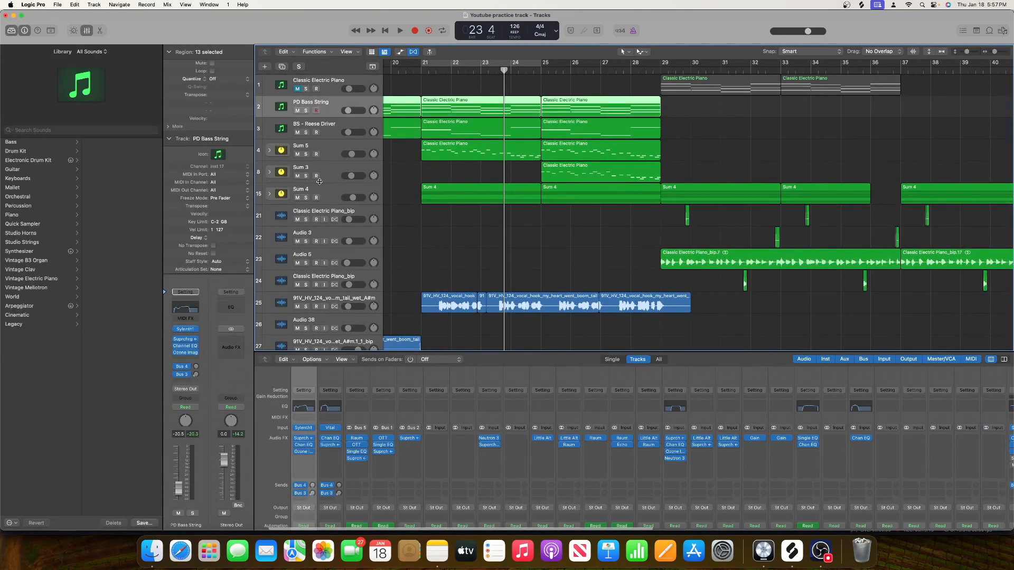
click(186, 353)
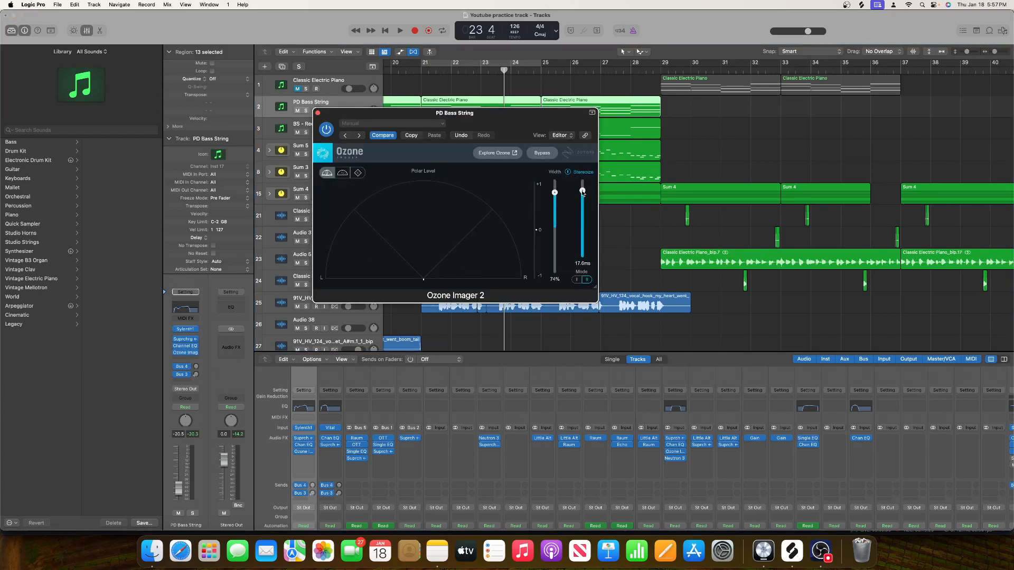
click(317, 113)
Look through the arrangement from the vocals to the downsweeps and back to the synths, playing the full mix from bar 23.
scroll(340, 160, down, 15)
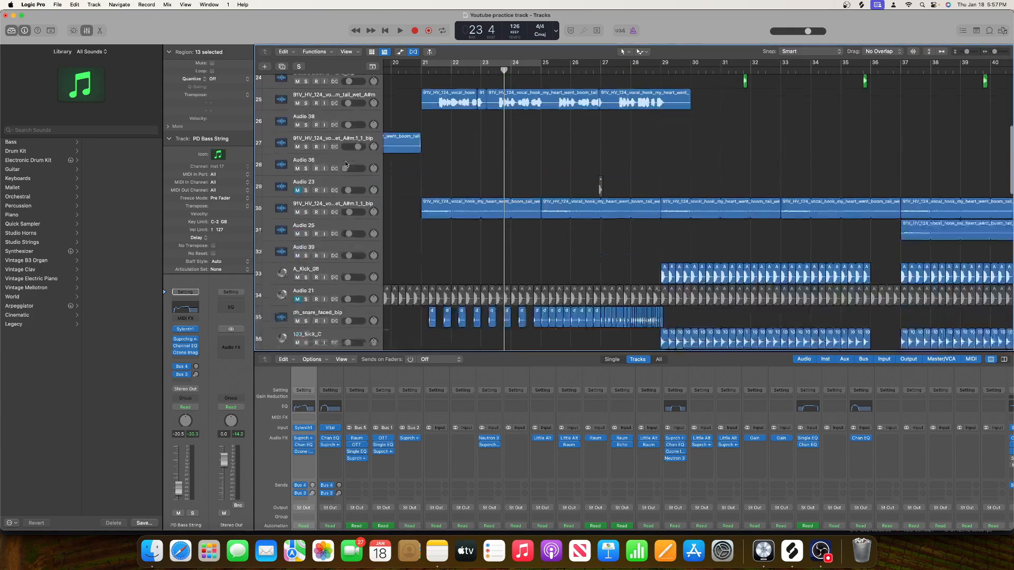
scroll(452, 179, down, 12)
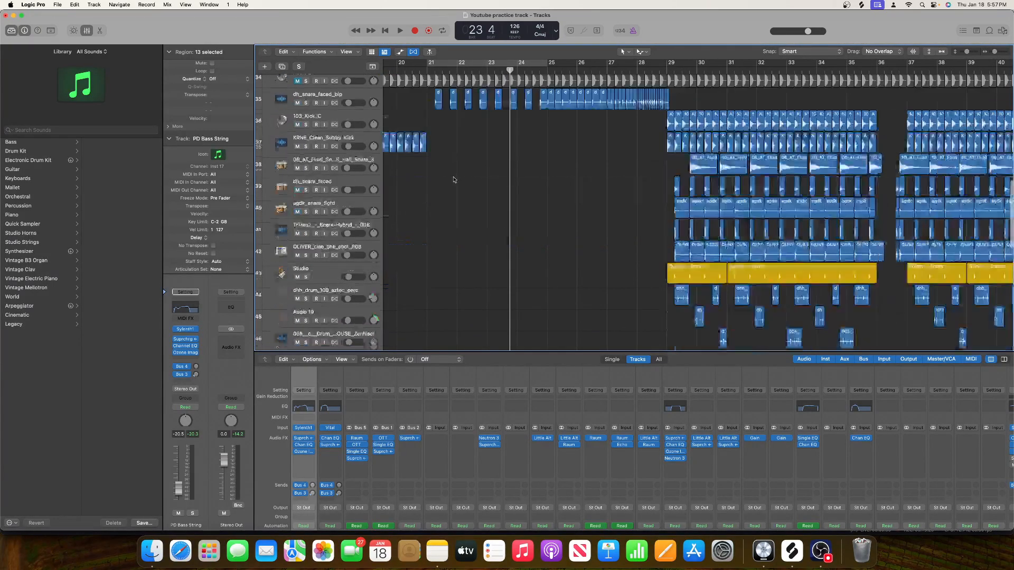
scroll(452, 180, up, 20)
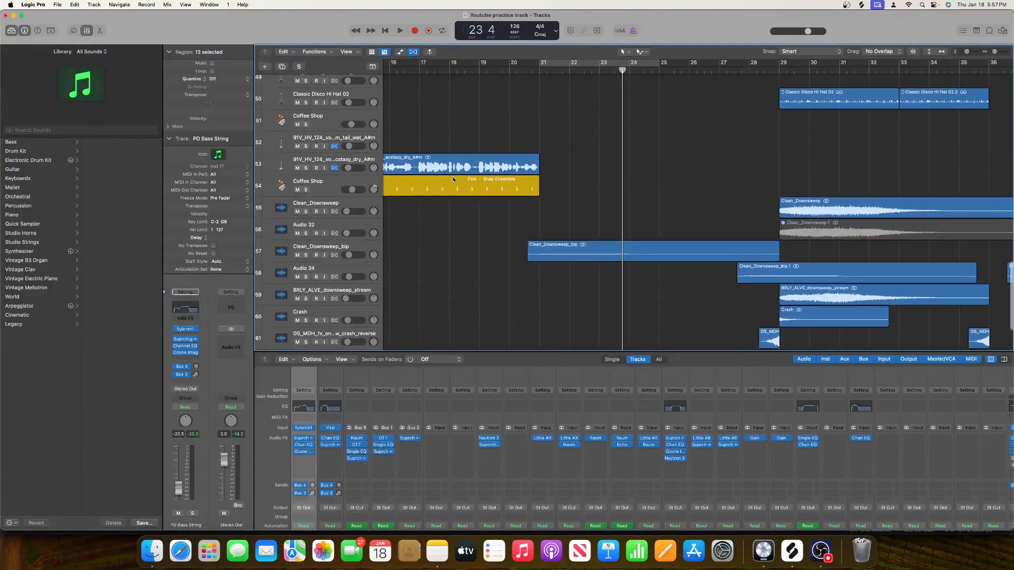
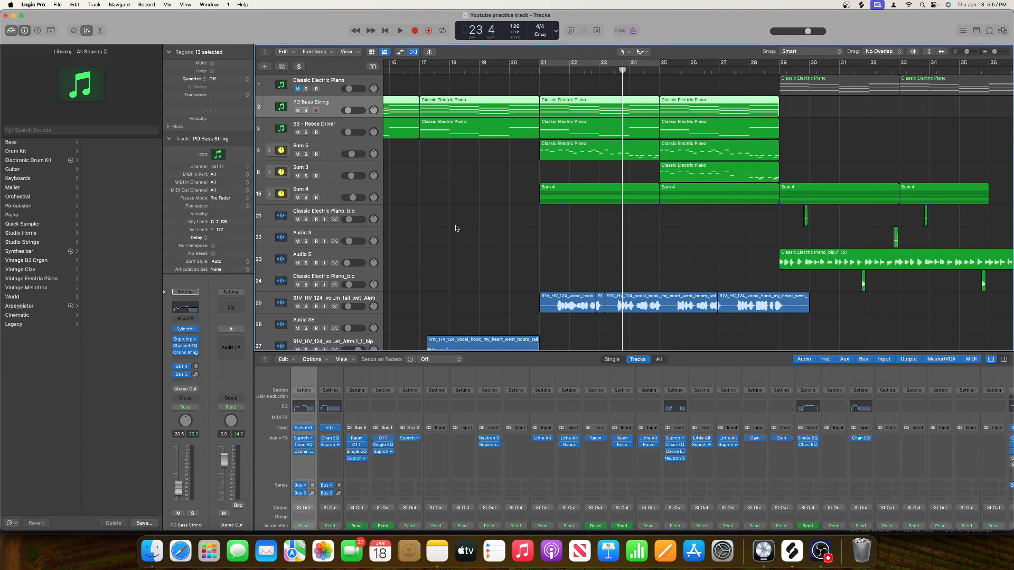
scroll(447, 227, down, 15)
key(space)
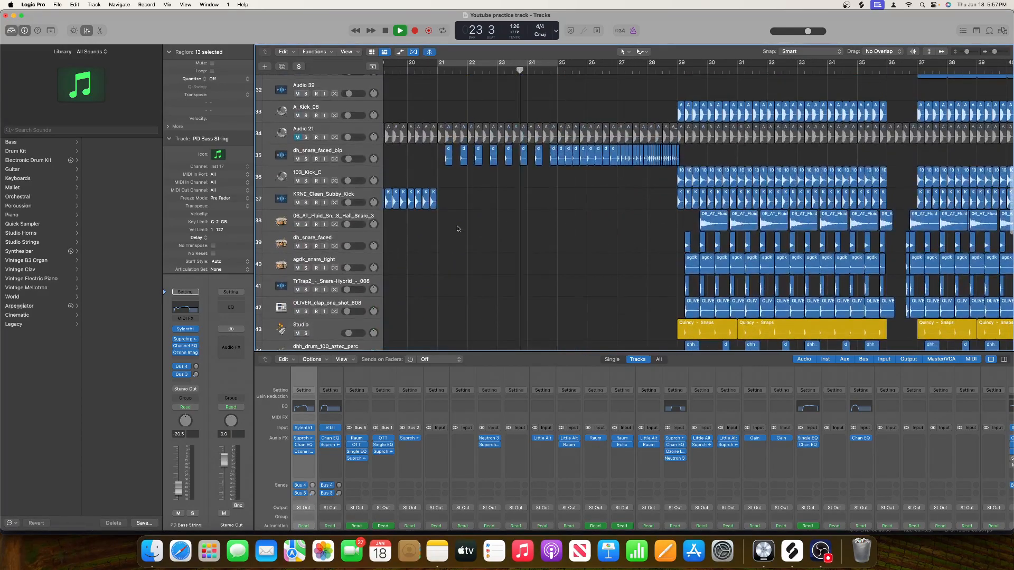
scroll(458, 229, up, 5)
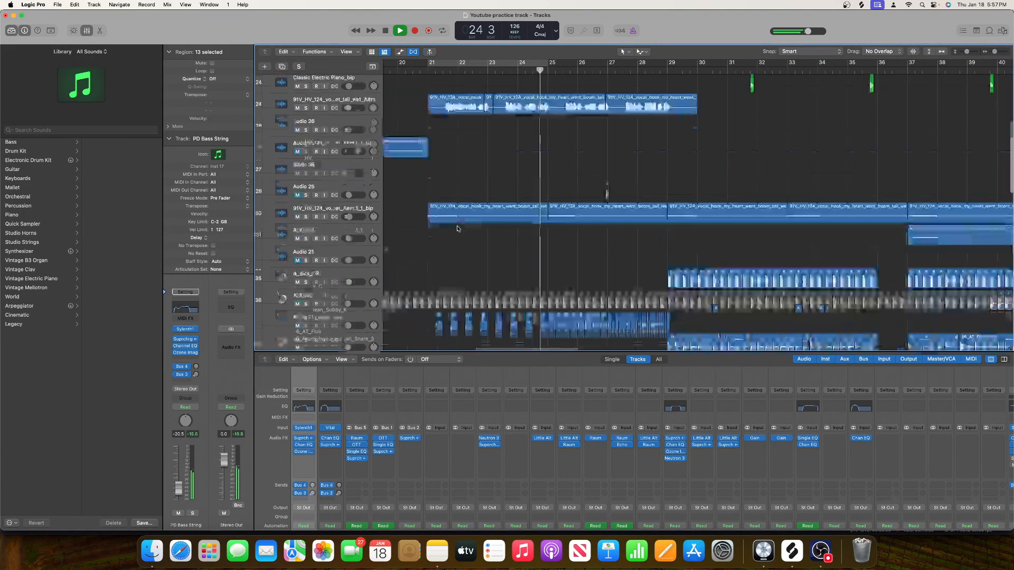
scroll(457, 229, up, 10)
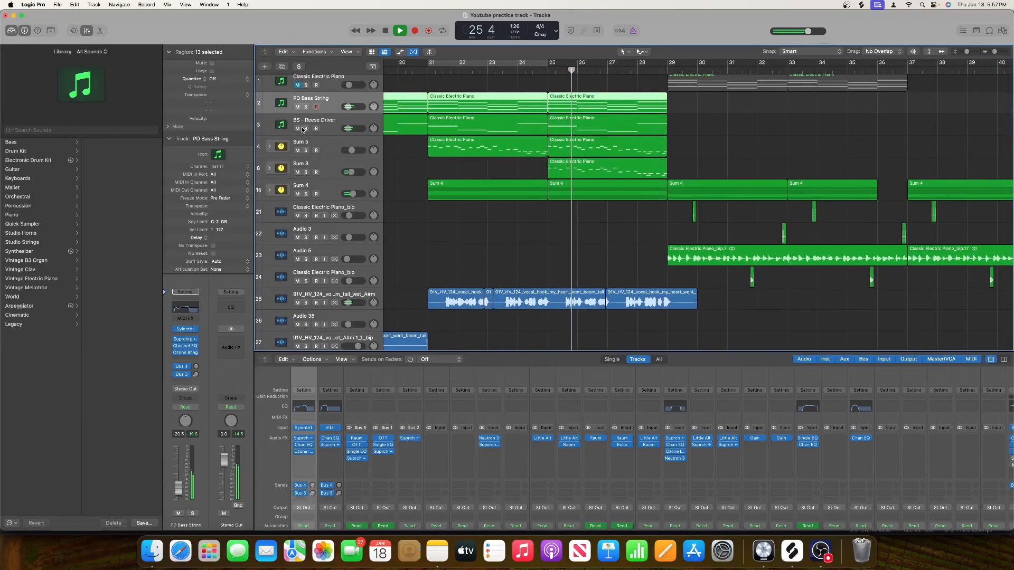
Check BS - Reese Driver briefly in solo, set its volume to -17.8 dB in the full mix and replay from bar 21.
click(305, 129)
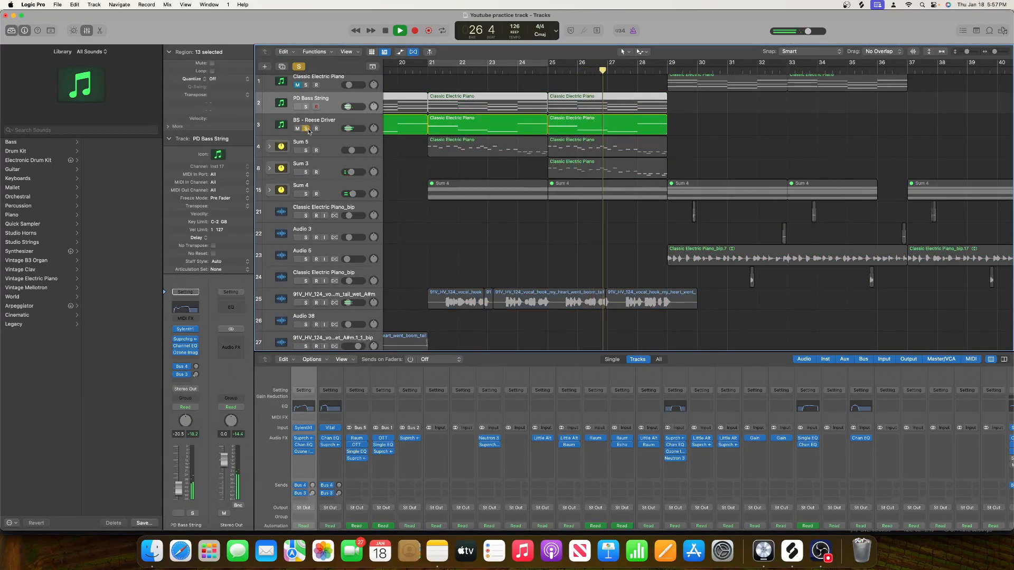
click(307, 129)
click(290, 127)
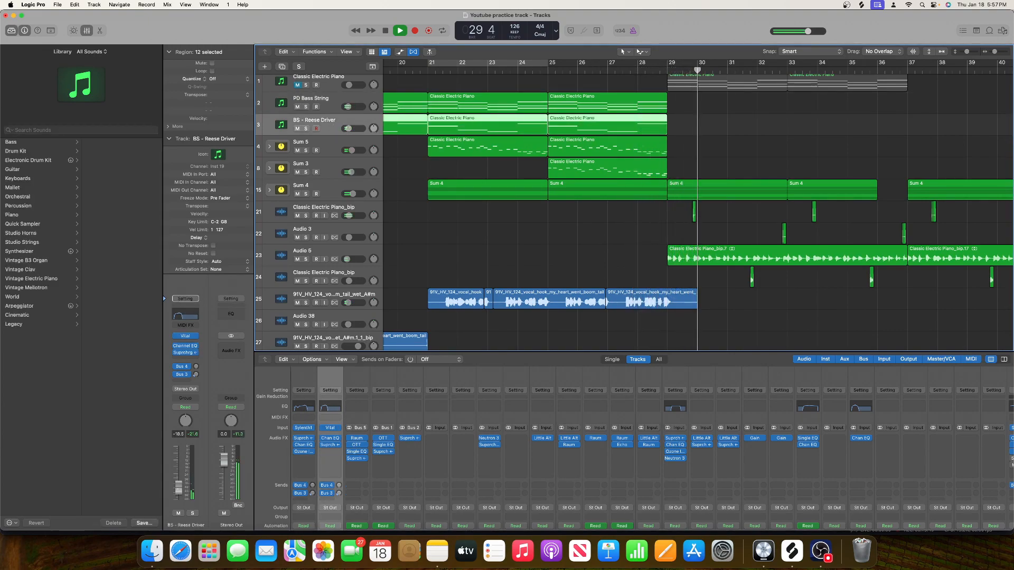
click(420, 68)
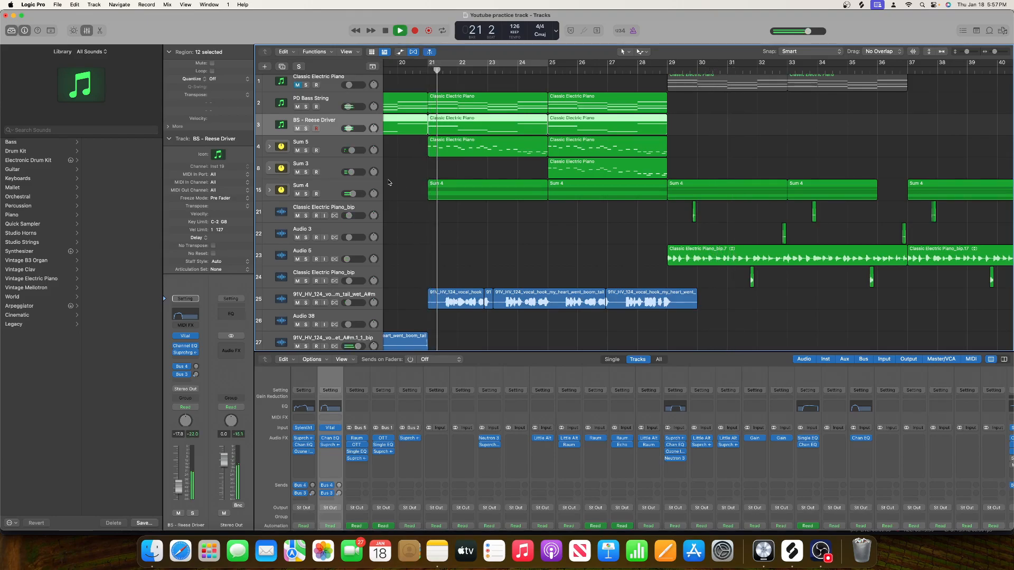
Play the transition into the vocal hook section from bar 20 and stop playback.
scroll(405, 228, down, 10)
scroll(405, 228, up, 9)
scroll(405, 228, left, 5)
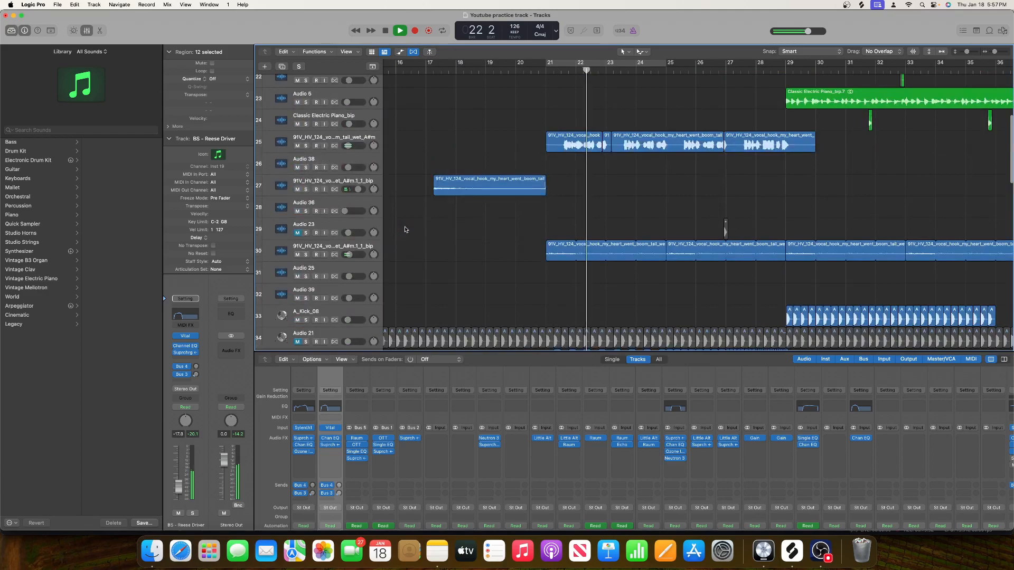
click(561, 72)
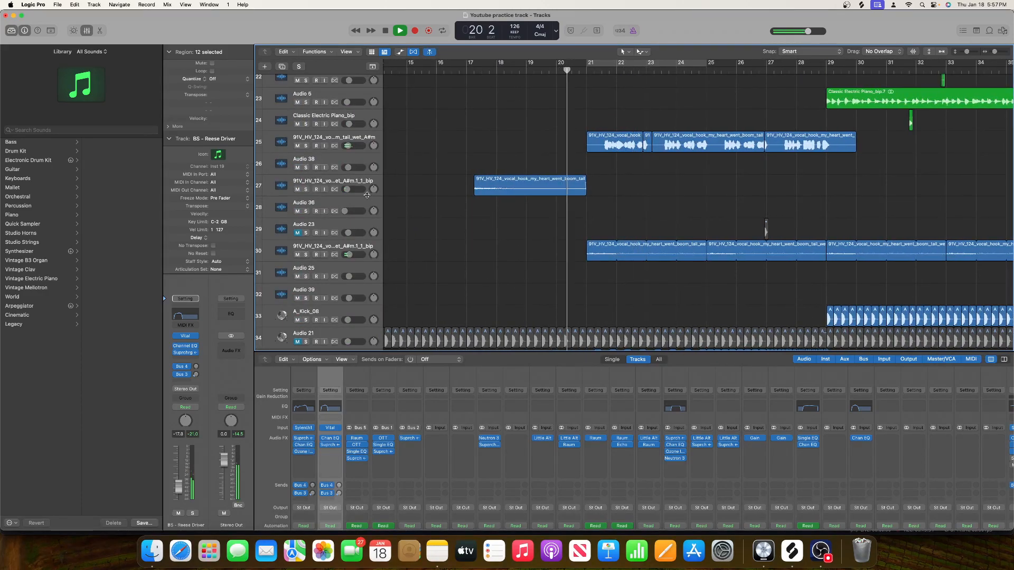
key(space)
Show the track automation, lower track 27's volume curve at bar 21 to about -16.0 dB and replay from bar 20.
key(a)
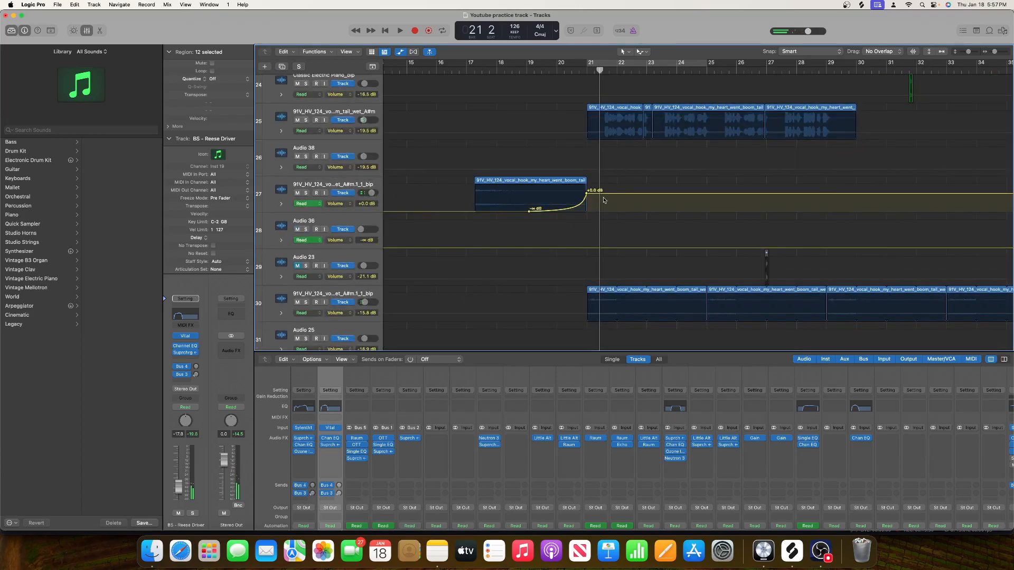
drag(595, 197, 593, 201)
click(561, 70)
key(space)
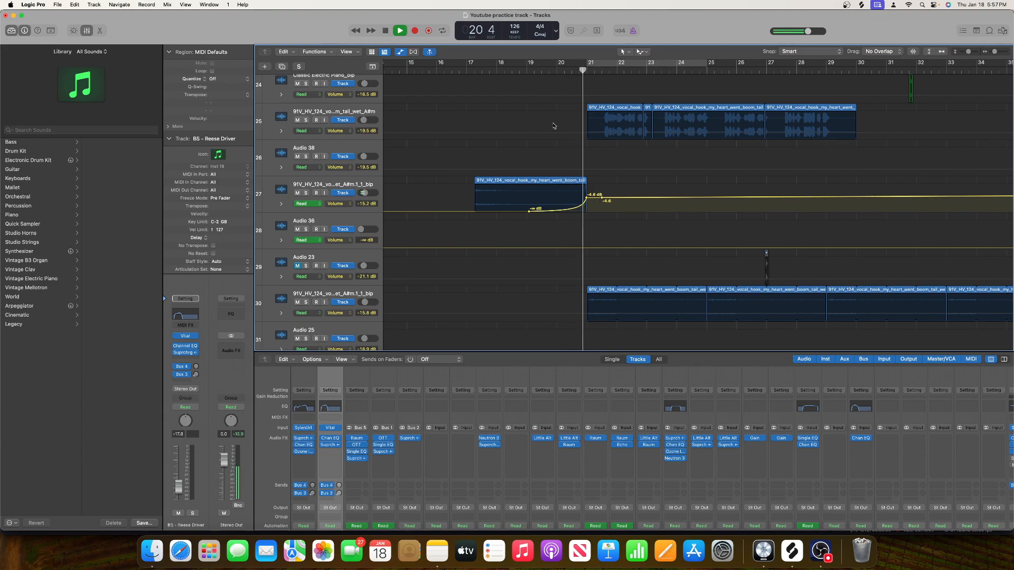
drag(594, 197, 595, 207)
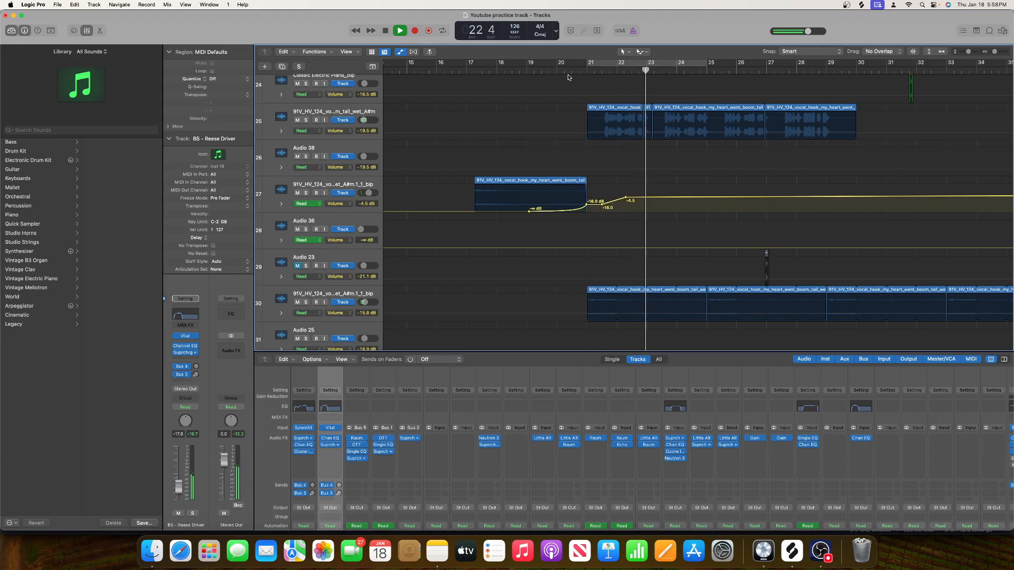
click(569, 70)
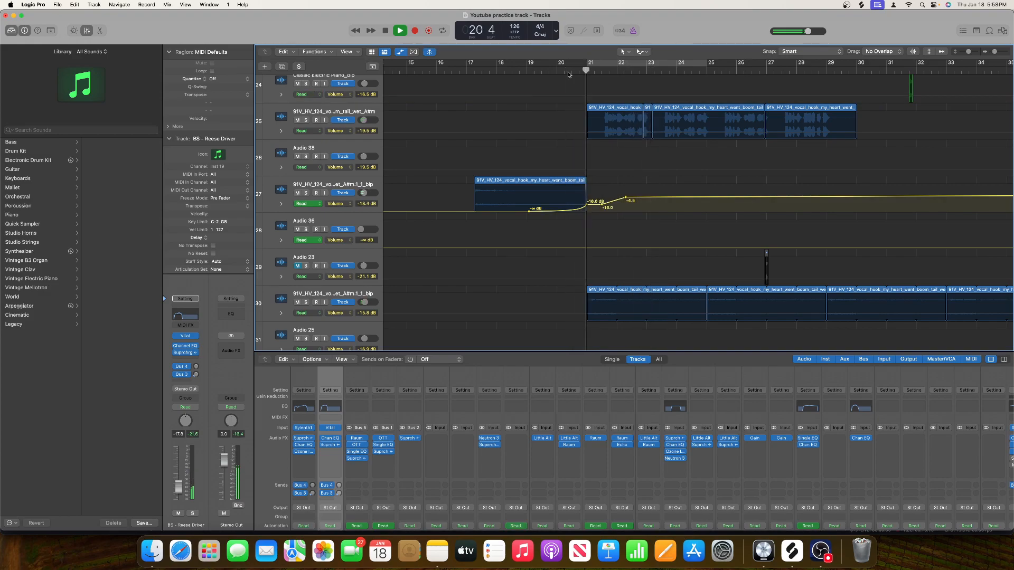
Look through the rest of track 27's volume automation, from the vocal hook section to the later vocal regions, and hide the automation.
scroll(602, 206, right, 15)
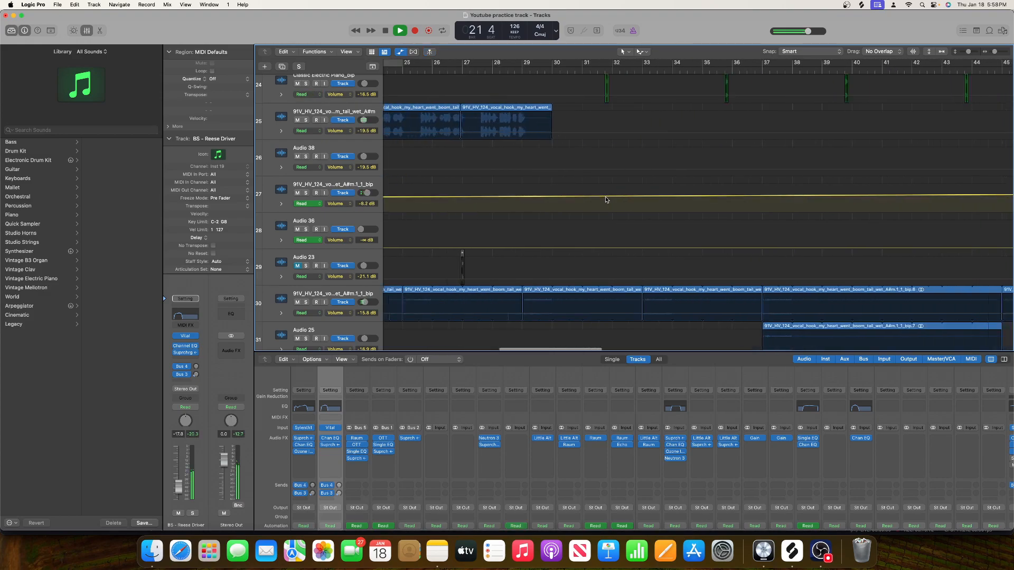
scroll(606, 199, right, 1)
click(567, 197)
drag(687, 194, 686, 205)
scroll(685, 205, left, 15)
scroll(684, 205, right, 15)
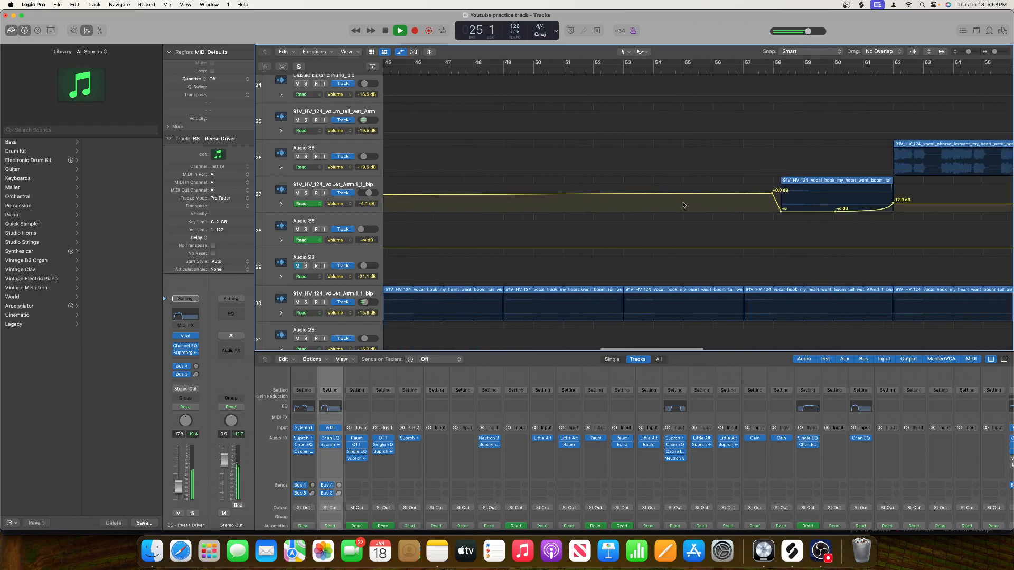
scroll(683, 205, left, 20)
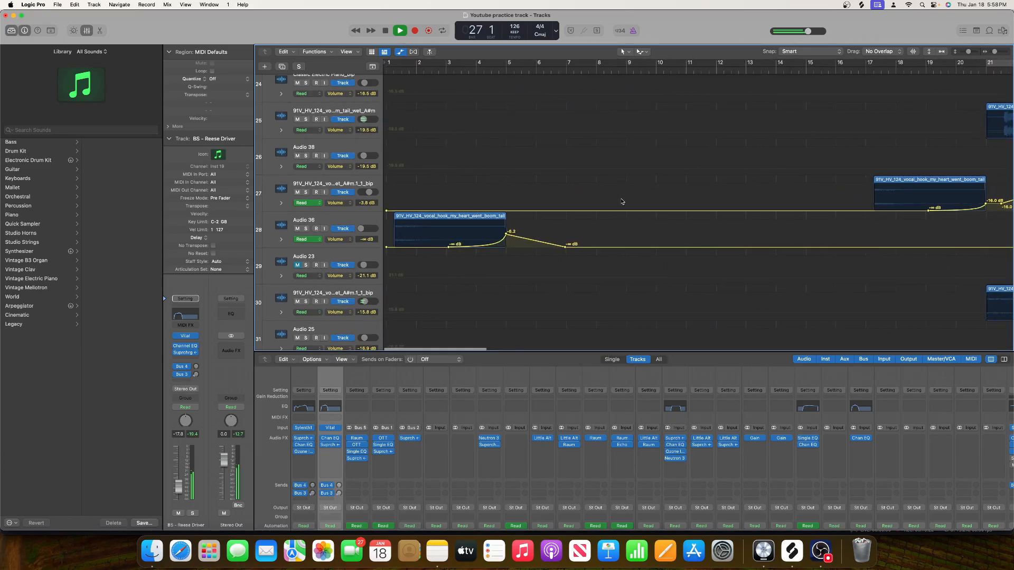
scroll(622, 201, right, 6)
key(a)
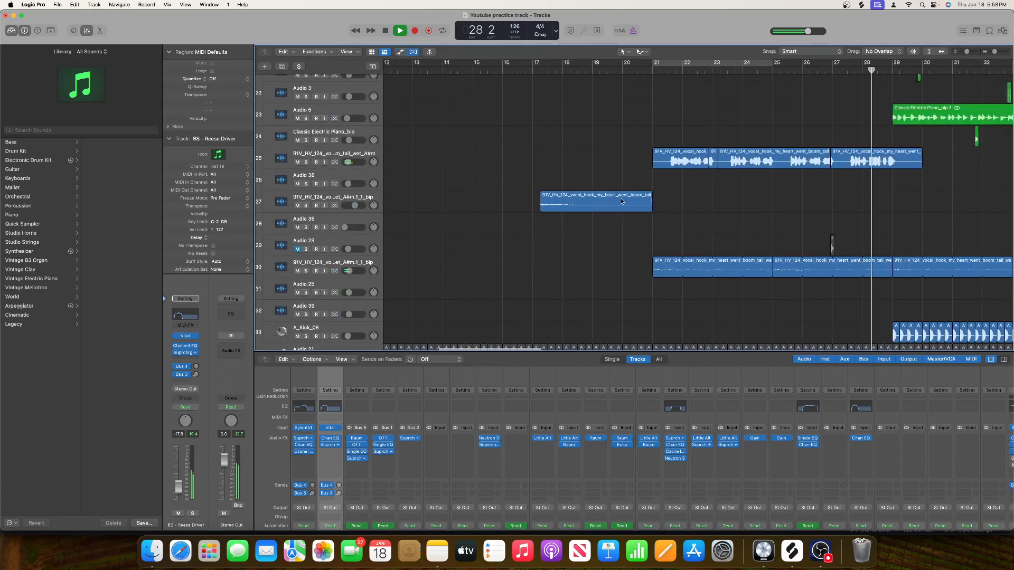
Stop playback, solo the Clean_Downsweep_bip track and play it from bar 25.
scroll(623, 201, right, 2)
key(space)
scroll(650, 241, down, 10)
scroll(651, 241, right, 5)
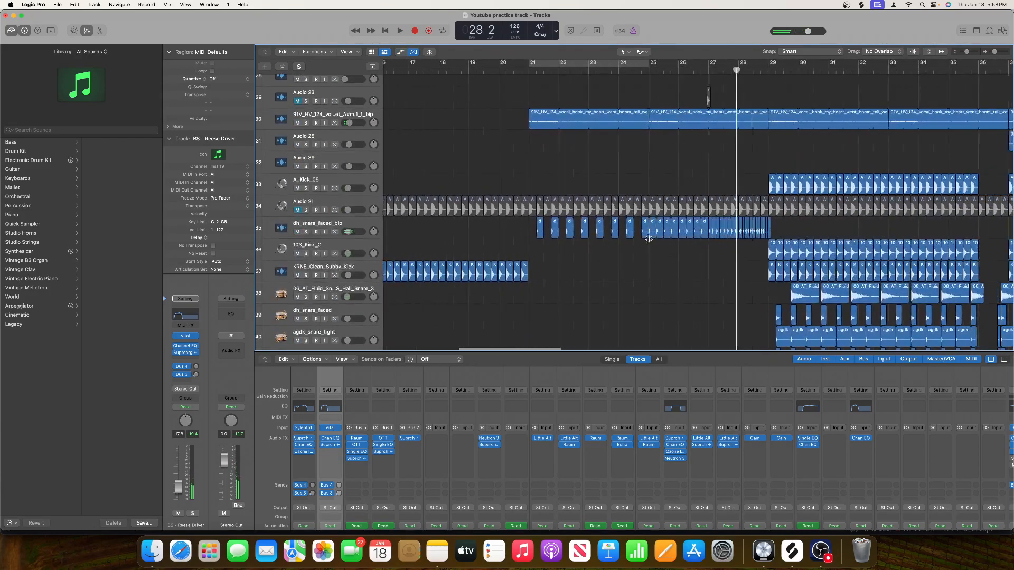
scroll(649, 241, down, 10)
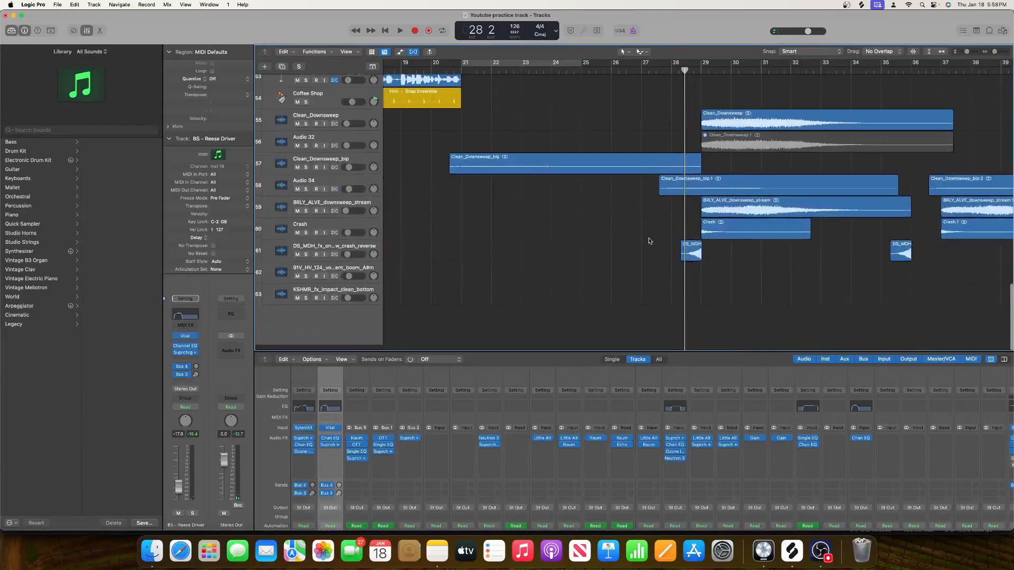
click(350, 168)
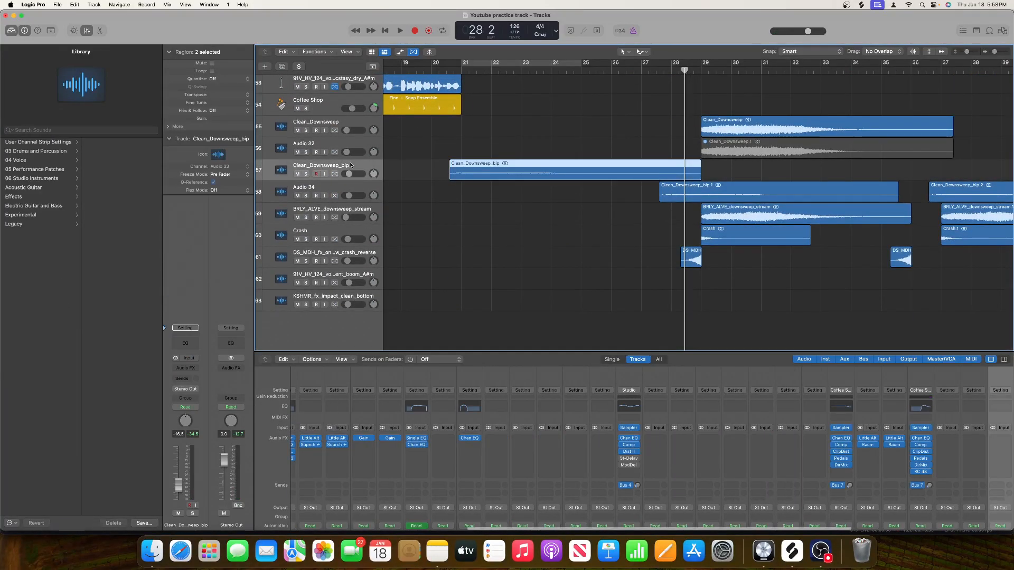
click(307, 174)
click(585, 68)
key(space)
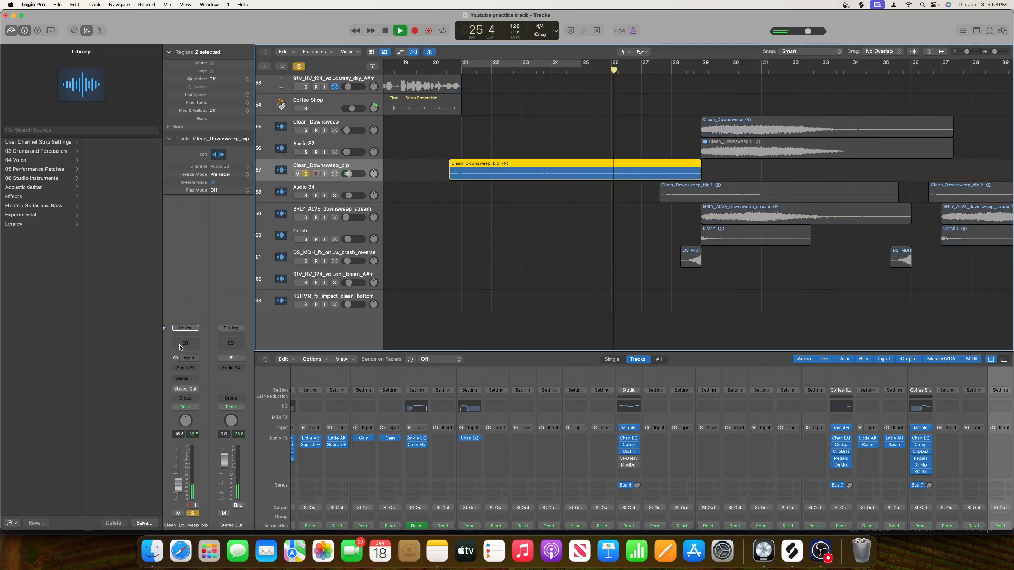
Add a Channel EQ to Clean_Downsweep_bip with a 48 dB/Oct low cut at 595 Hz.
click(180, 343)
click(341, 150)
key(space)
key(space)
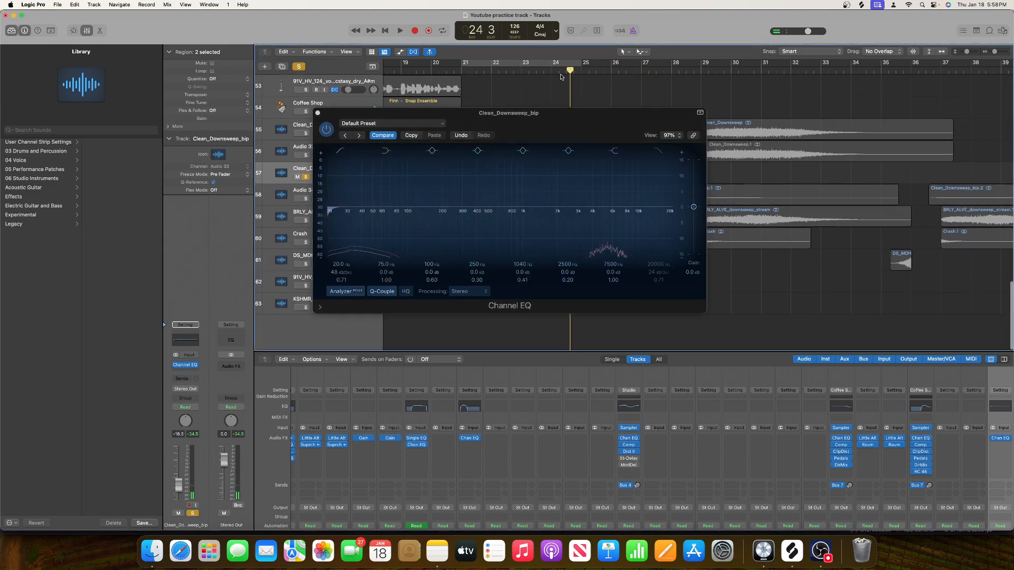
click(340, 261)
drag(338, 263, 338, 221)
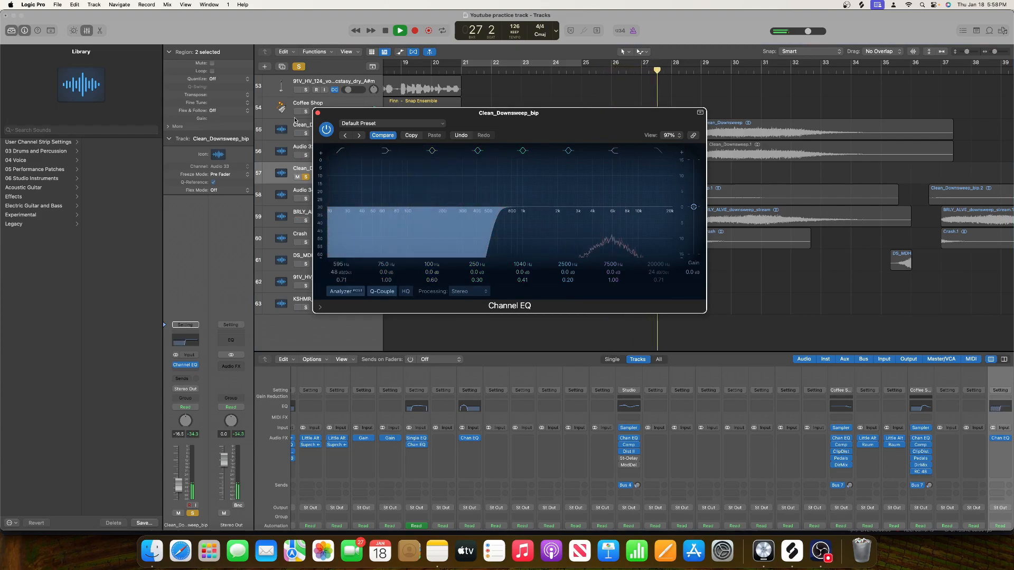
click(318, 113)
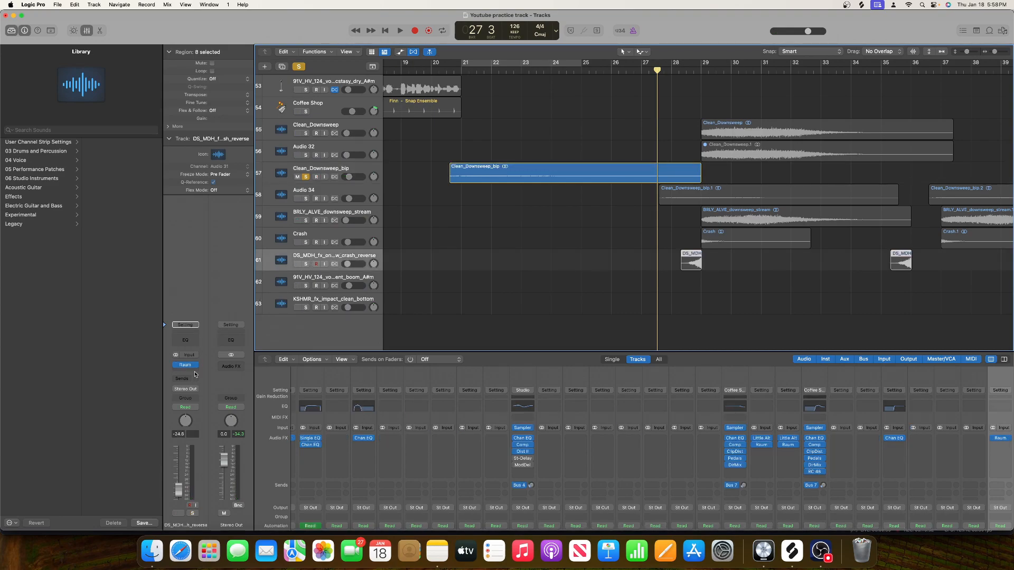
Insert Ozone Imager 2 on the DS_MDH crash reverse track with Width at 100% and Stereoize enabled at 20.0 ms.
click(195, 373)
mouse_move(199, 400)
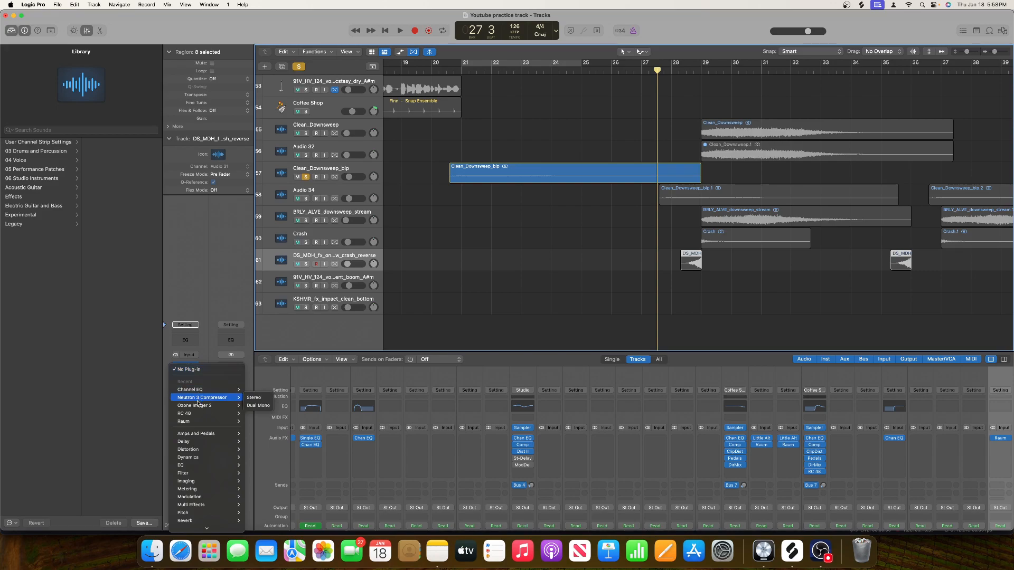
click(253, 405)
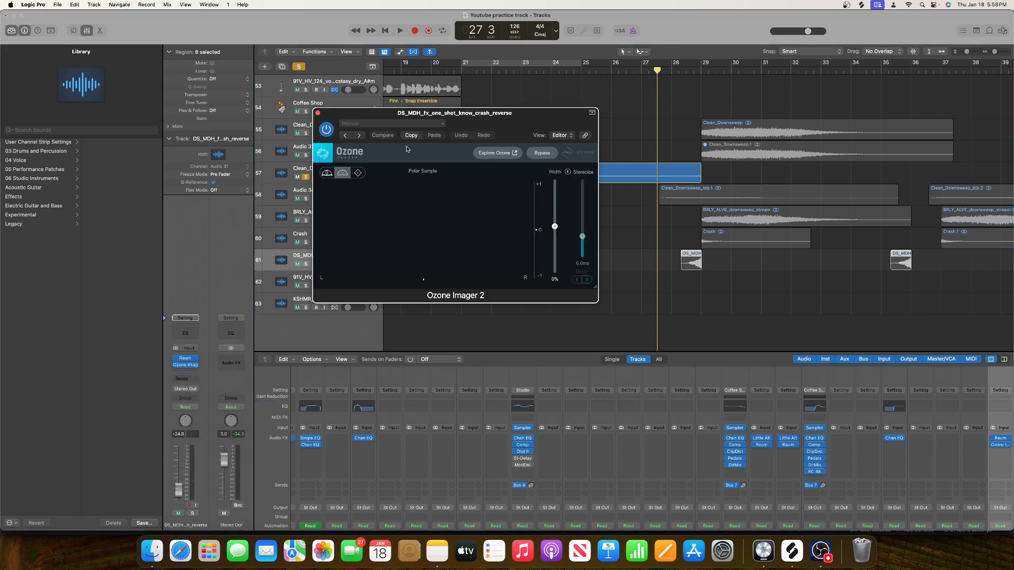
click(578, 172)
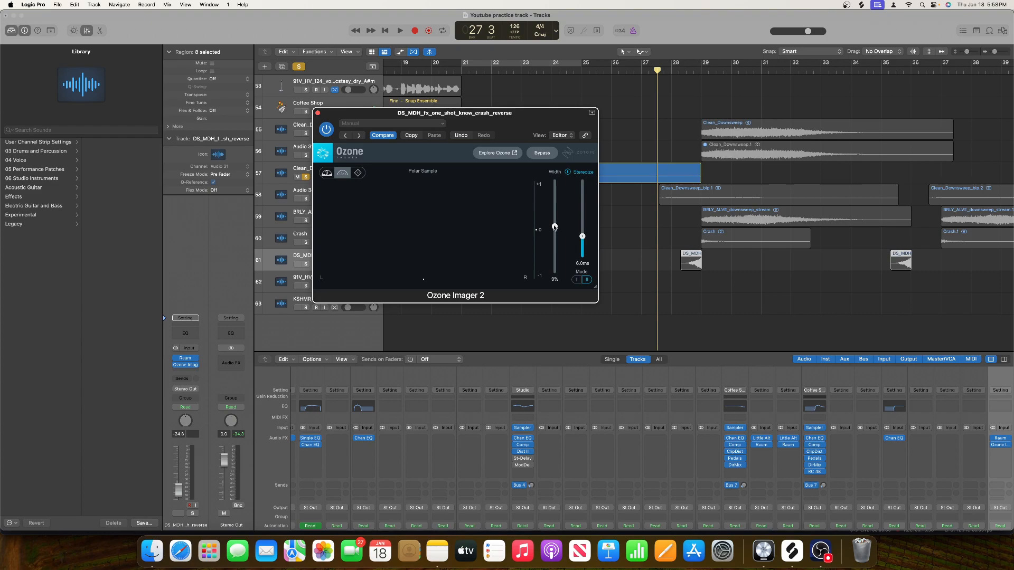
drag(582, 202, 582, 181)
click(318, 113)
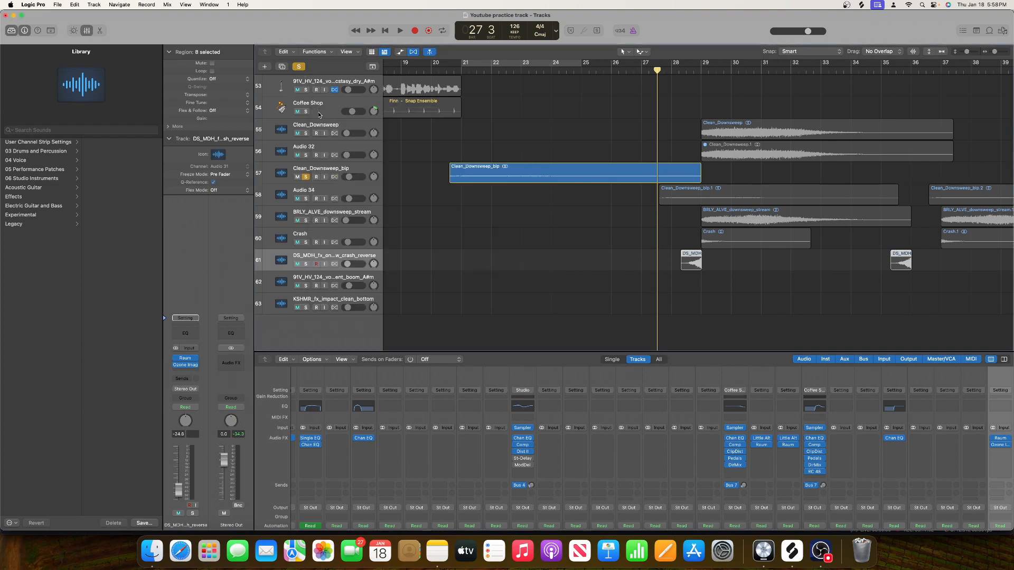
Solo the DS_MDH crash reverse track, recheck its Ozone Imager 2 settings and play it from bar 28.
click(308, 264)
scroll(508, 229, right, 5)
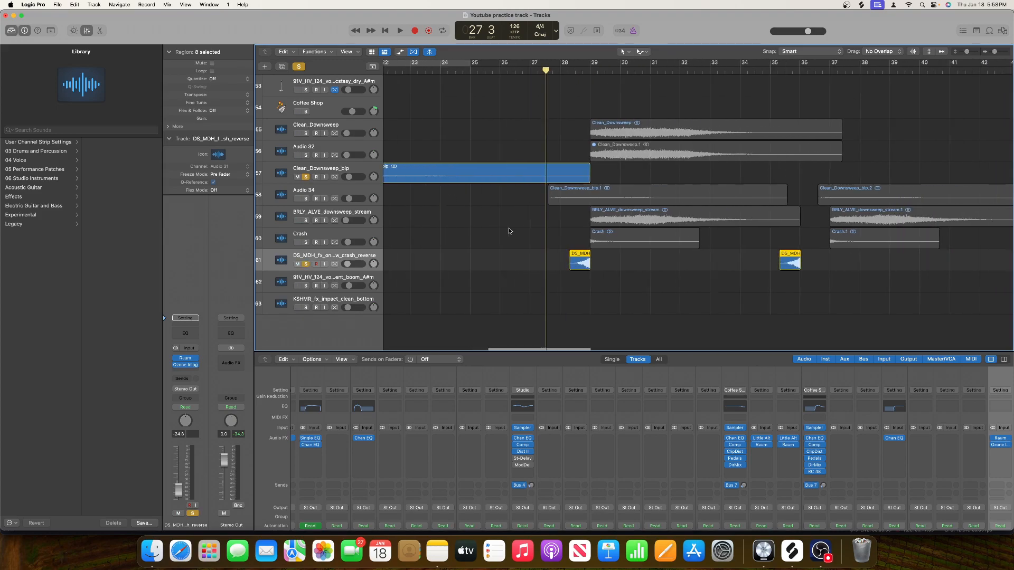
scroll(509, 227, left, 1)
click(565, 67)
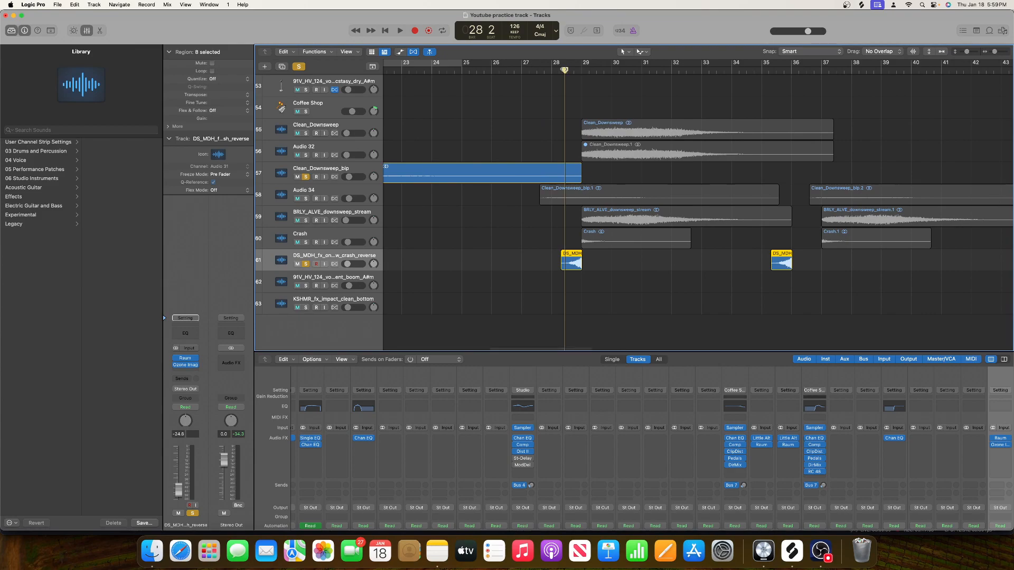
click(185, 365)
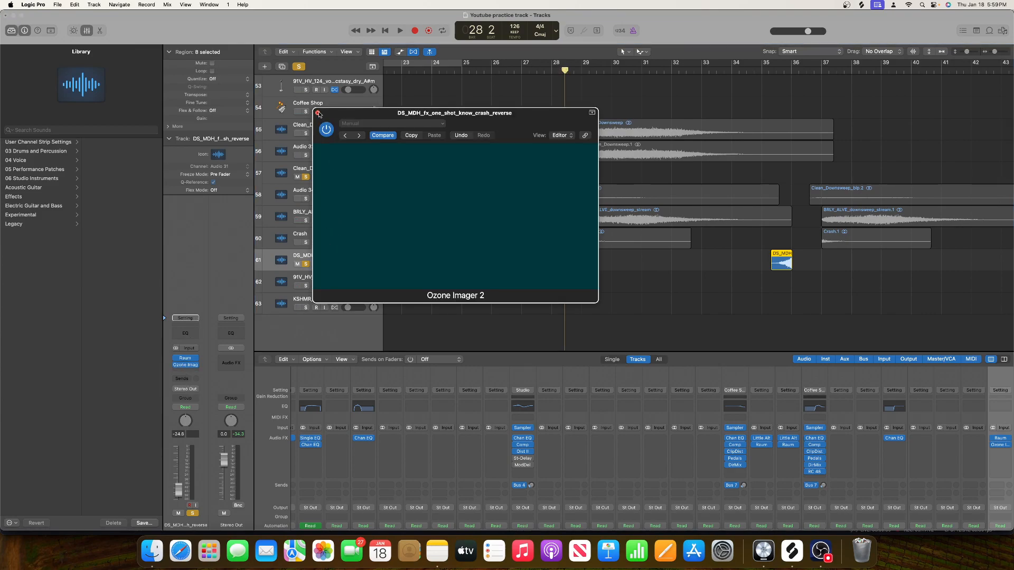
click(318, 113)
click(186, 365)
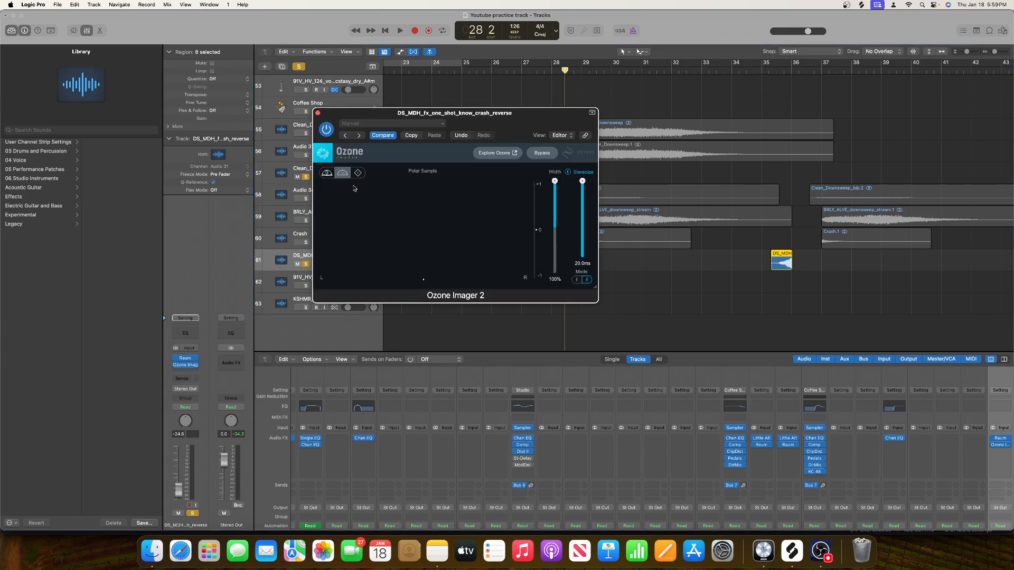
click(318, 113)
key(space)
key(space)
Add a Channel EQ to the crash reverse track with a 48 dB/Oct low cut at 49.4 Hz, keeping its window clear of the regions.
click(185, 333)
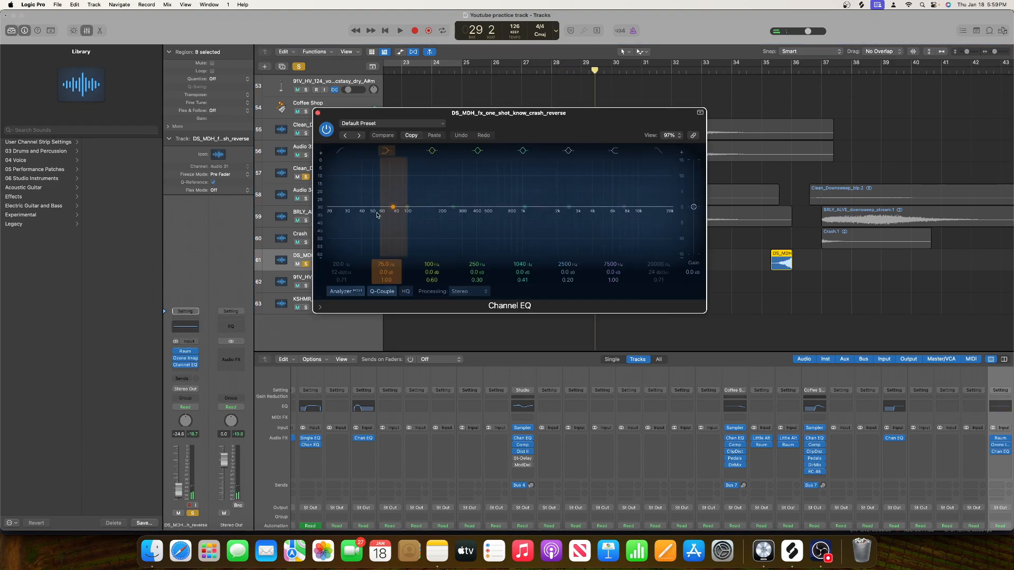
click(341, 151)
drag(334, 272, 336, 240)
drag(476, 114, 684, 117)
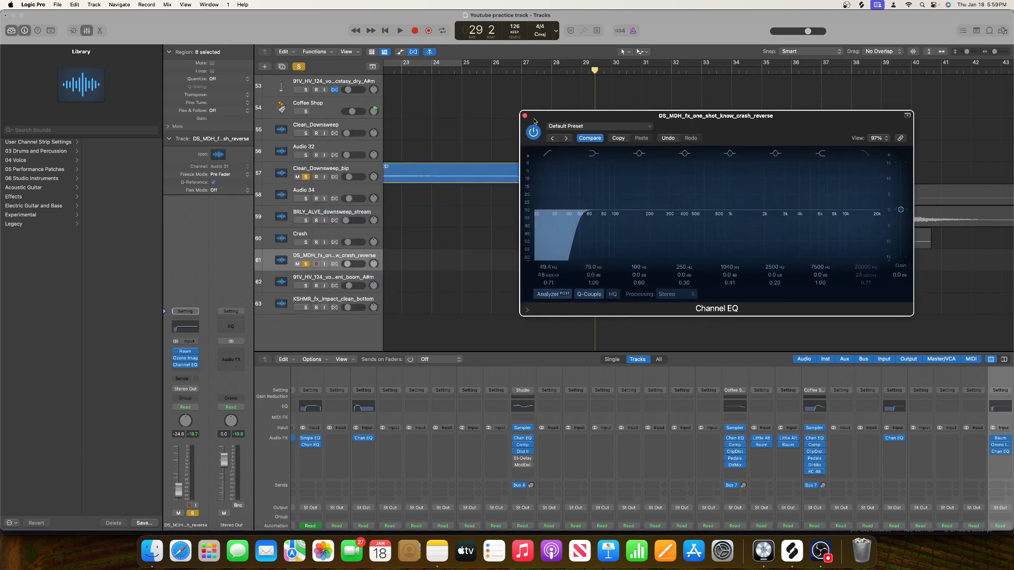
drag(534, 120, 703, 75)
Raise the crash reverse's low cut to about 478 Hz while playing its region before bar 29.
click(549, 83)
key(space)
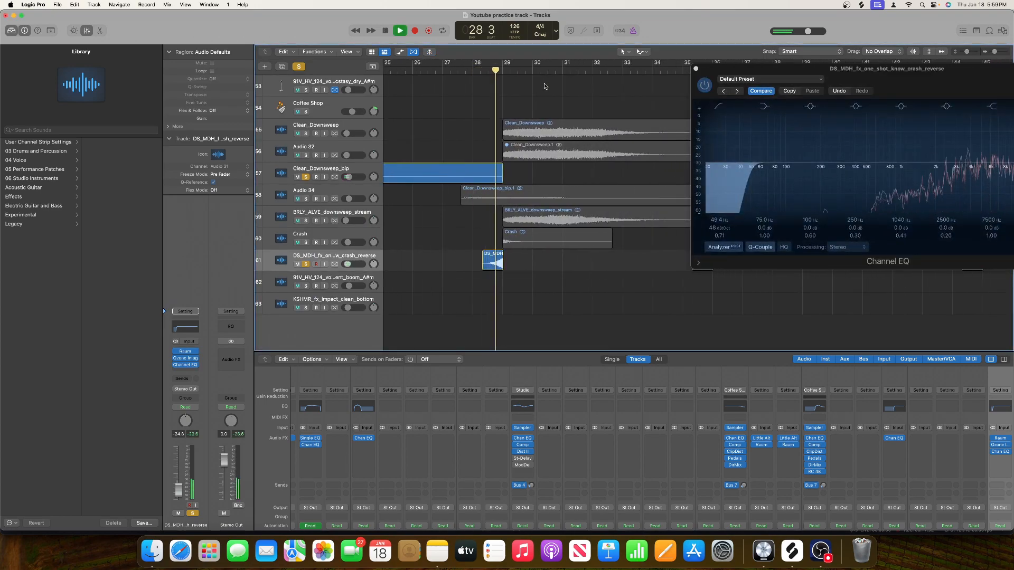
drag(749, 173, 864, 168)
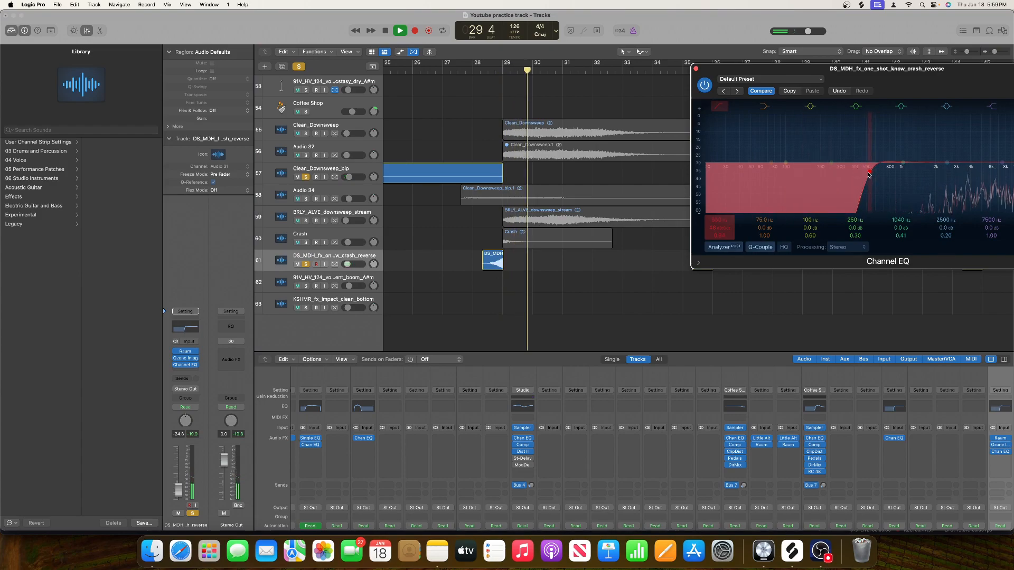
key(space)
Set the crash reverse's high shelf to -1.6 dB at 5400 Hz and close the Channel EQ.
drag(813, 69, 470, 100)
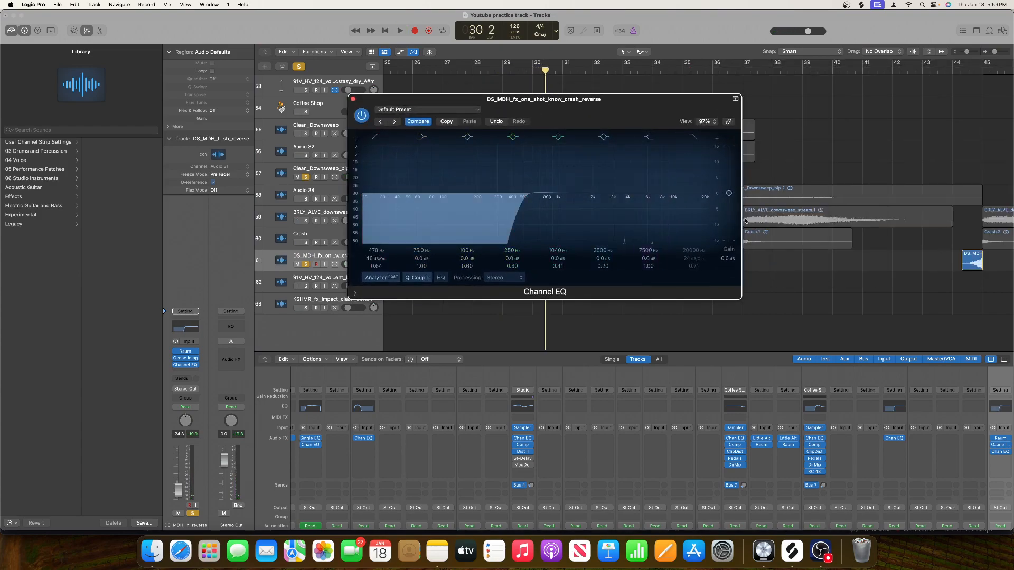
drag(661, 198, 645, 203)
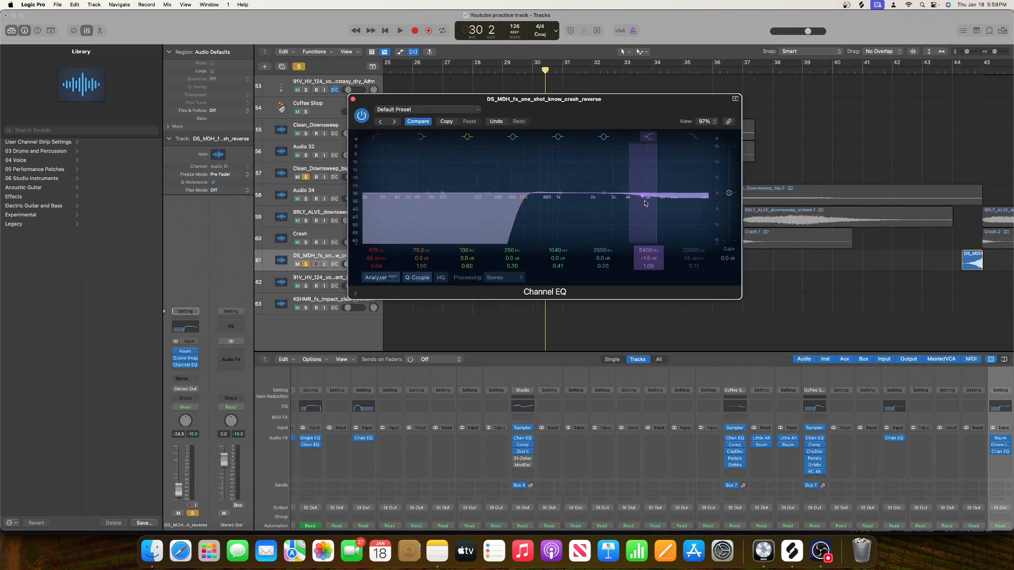
click(353, 99)
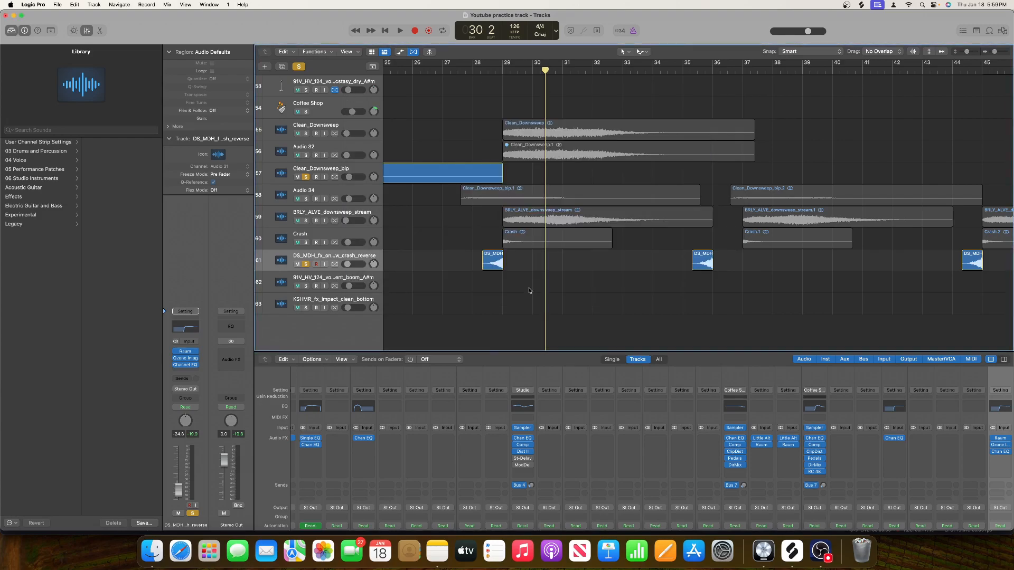
Pan the DS_MDH crash reverse track slightly off centre and open its Ozone Imager 2.
scroll(524, 285, left, 3)
drag(373, 264, 372, 269)
scroll(473, 167, up, 6)
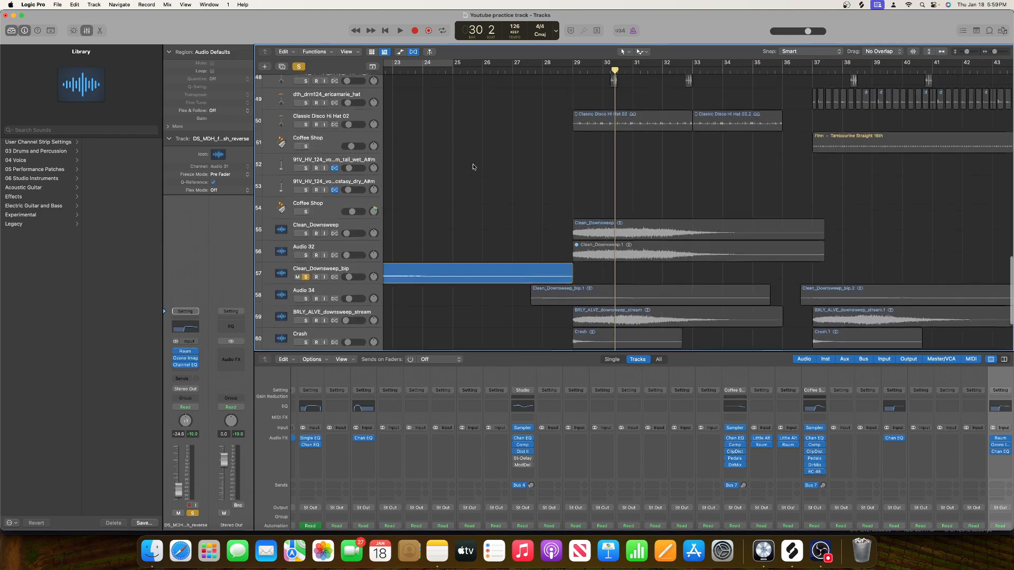
scroll(473, 166, down, 6)
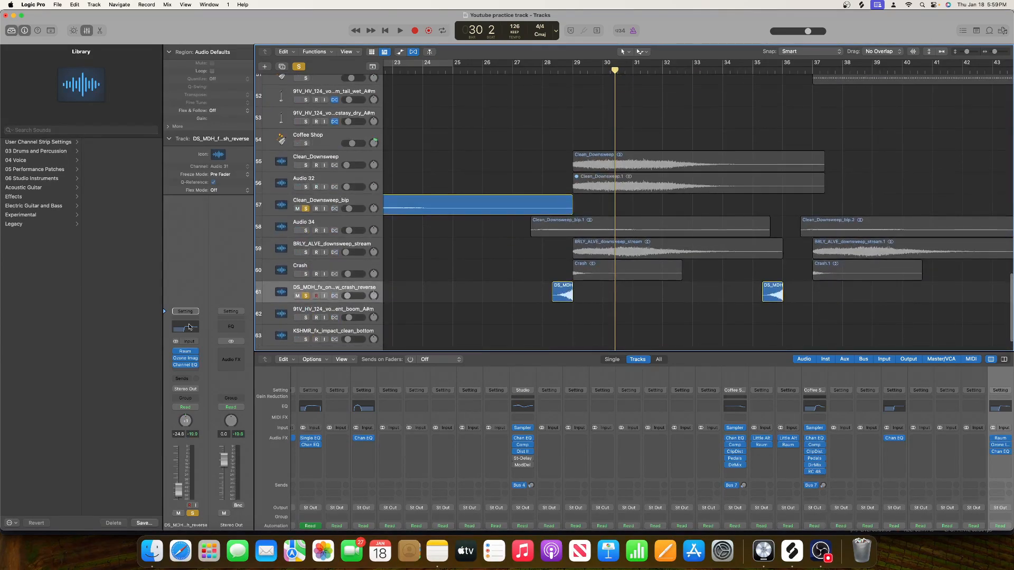
click(185, 358)
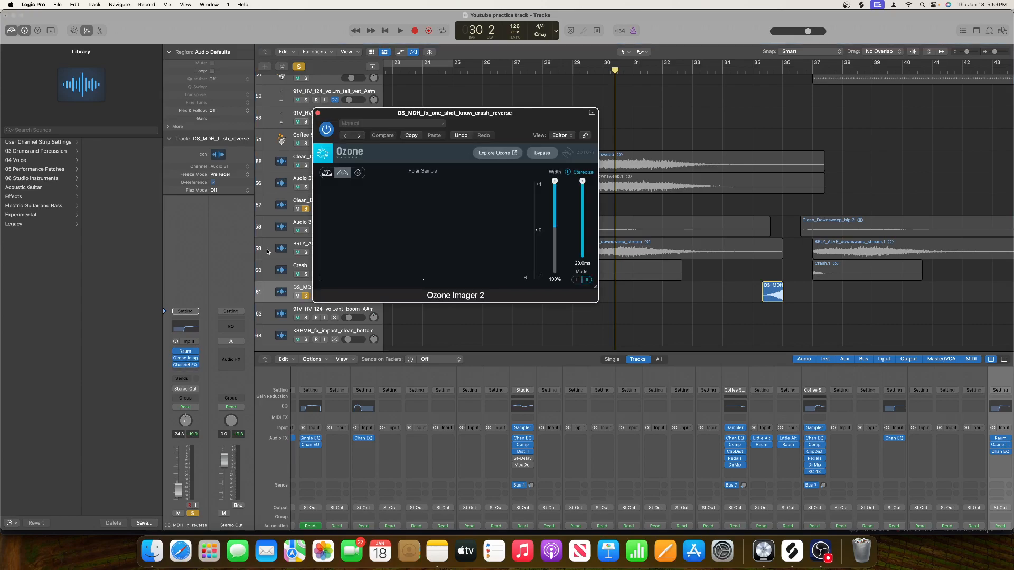
Set the crash reverse's Ozone Imager 2 to 65% width and 13.8 ms Stereoize, audition it from before bar 29 and close the plug-in.
click(540, 70)
key(space)
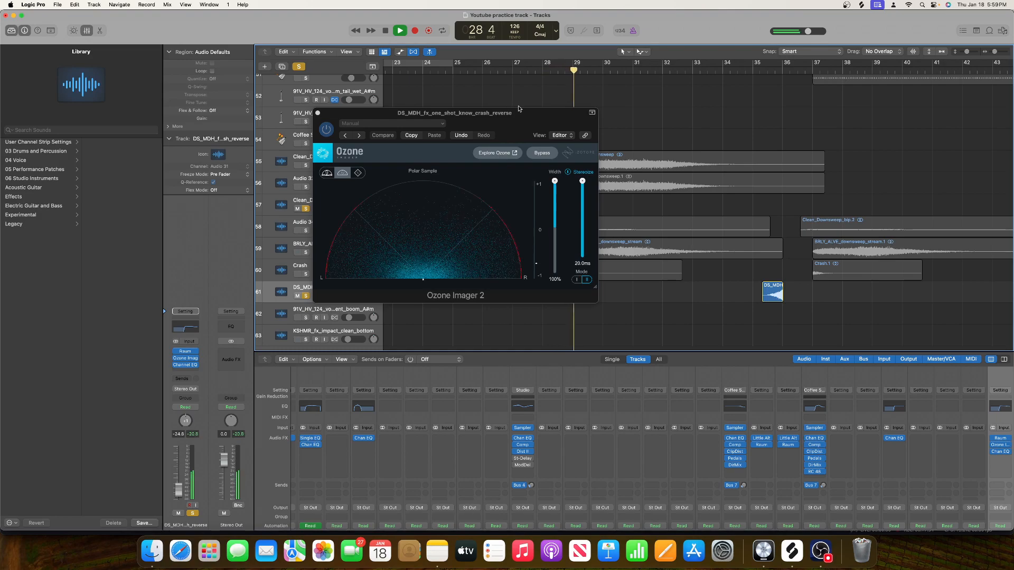
key(space)
drag(557, 182, 570, 188)
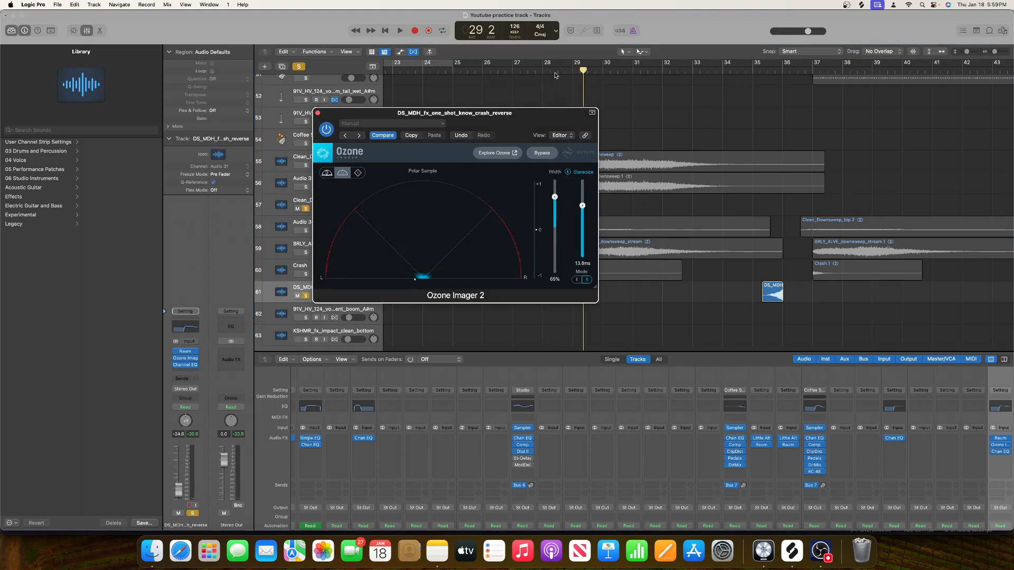
click(556, 70)
key(space)
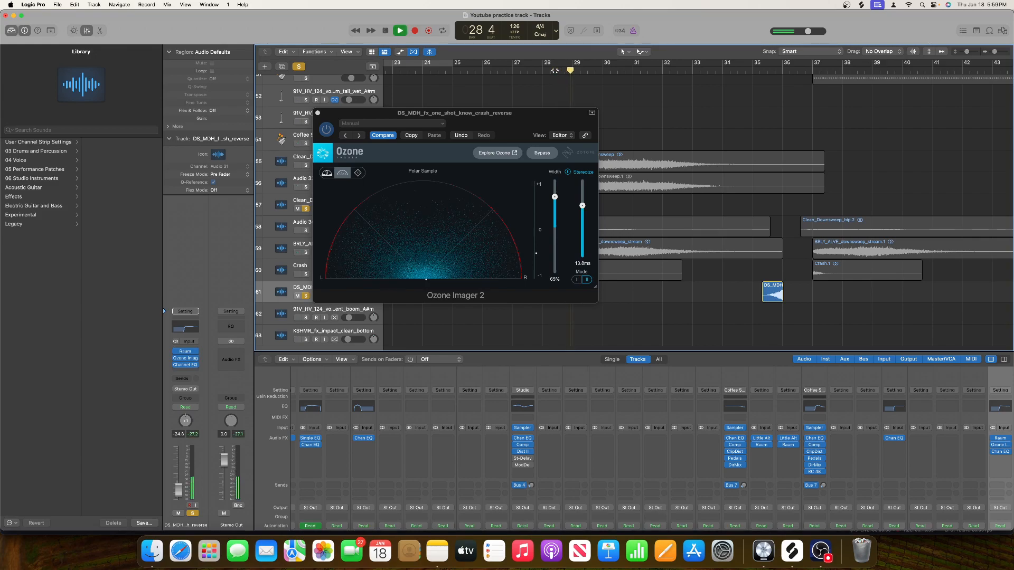
key(space)
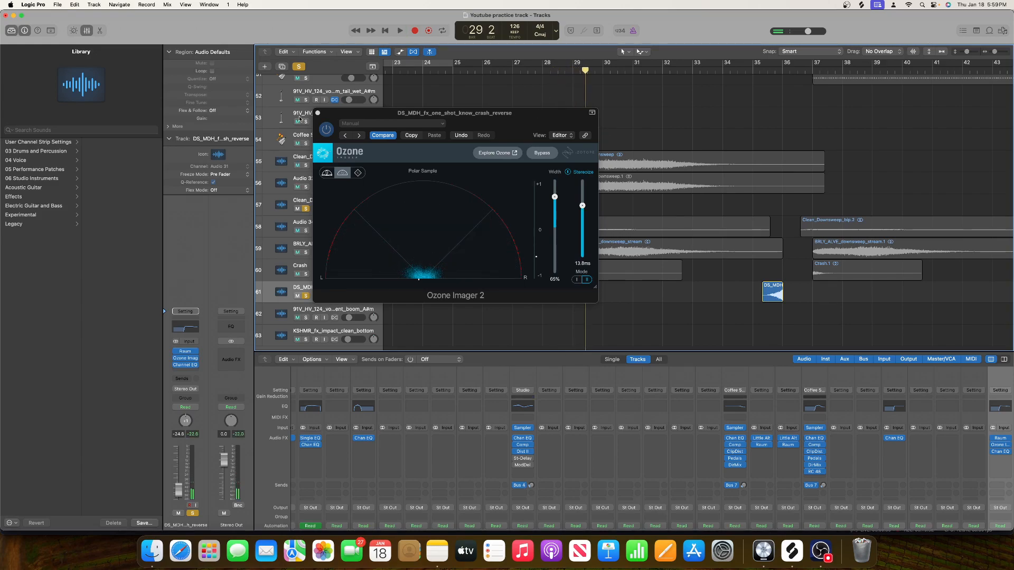
click(317, 112)
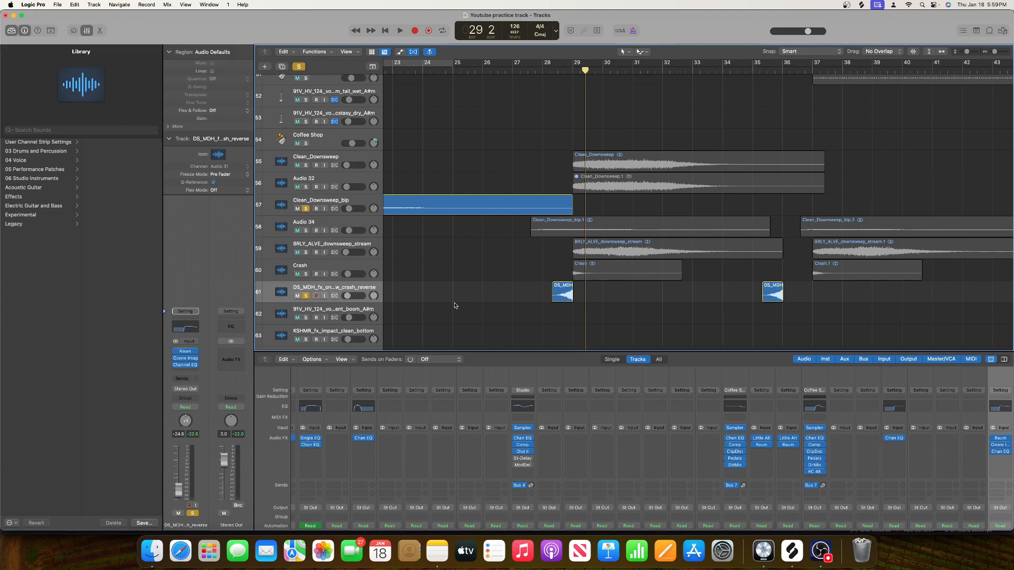
Clear the current solos, expand and solo the Sum 5 bass stack, and play it with a cycle over bars 29 to 33.
click(299, 67)
scroll(446, 206, up, 20)
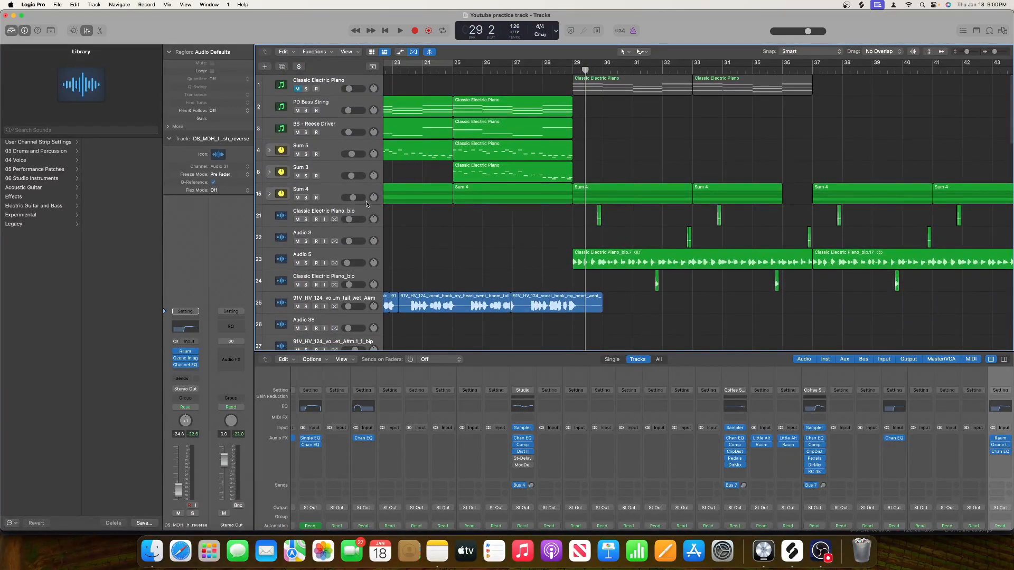
click(268, 151)
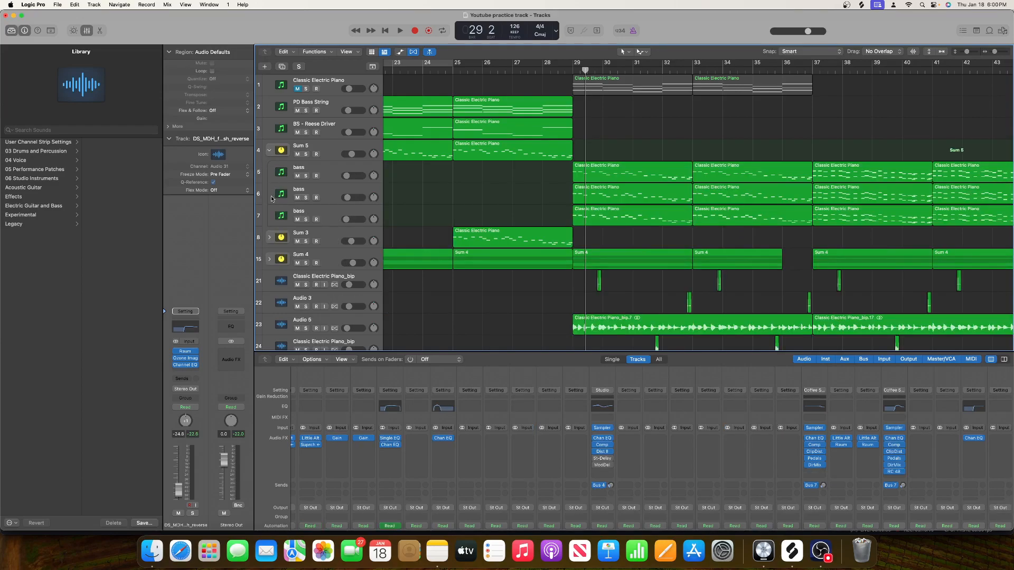
click(306, 154)
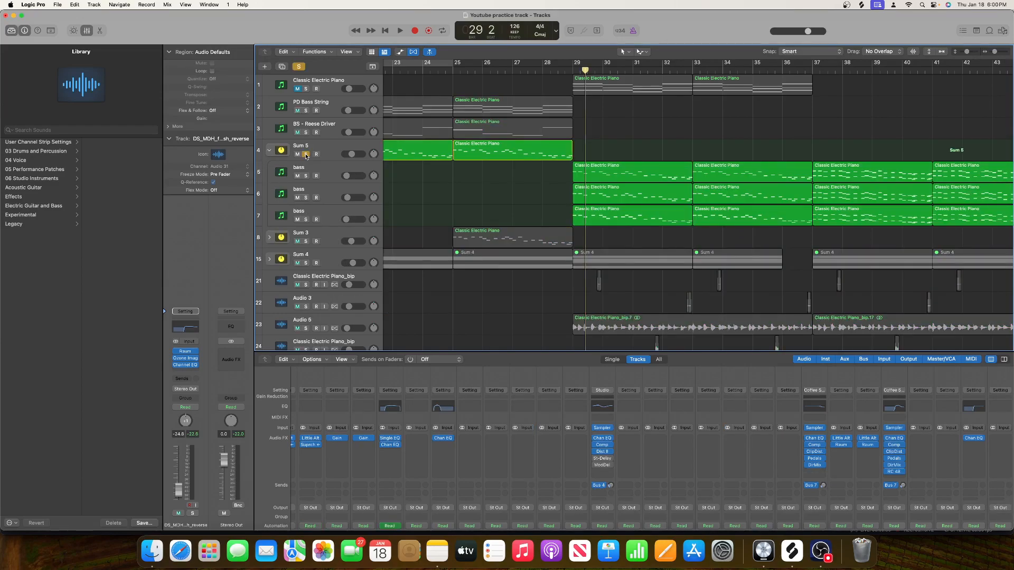
drag(574, 64, 693, 64)
click(329, 146)
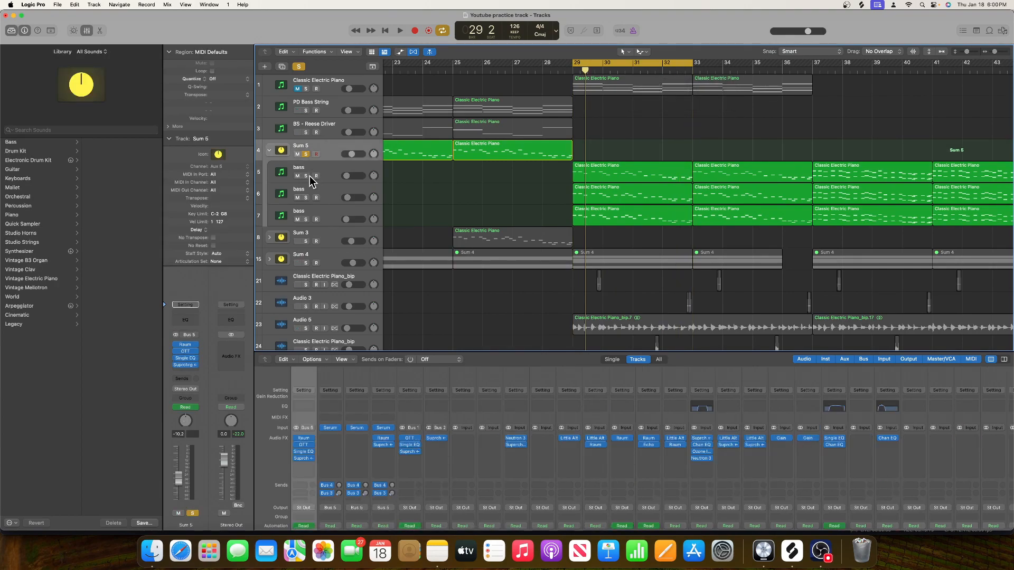
key(space)
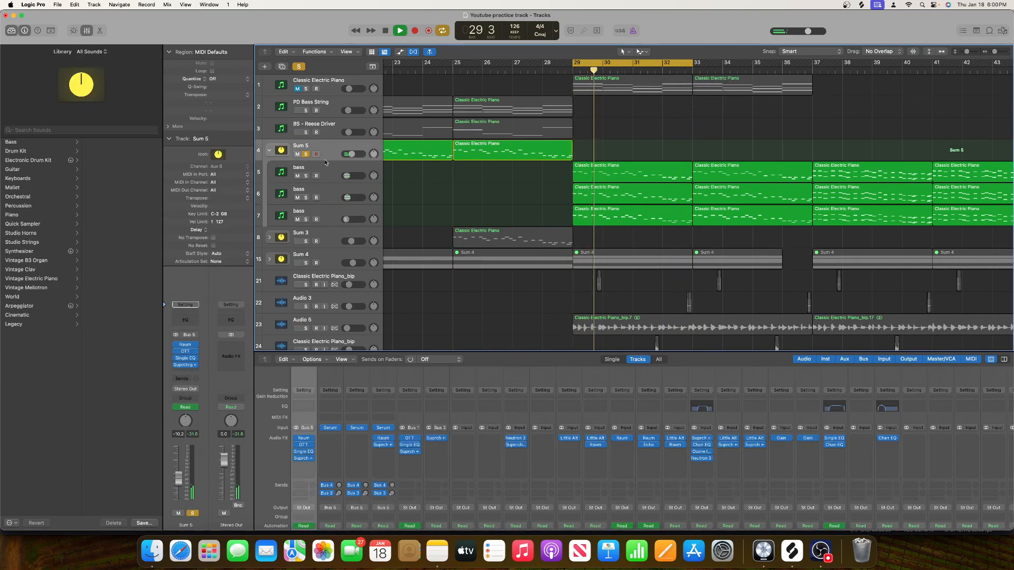
mouse_move(186, 368)
key(space)
Insert a stereo BABY Audio Smooth Operator ahead of Supercharger GT on Sum 5 and move its window clear of the Supercharger controls.
drag(186, 371, 186, 375)
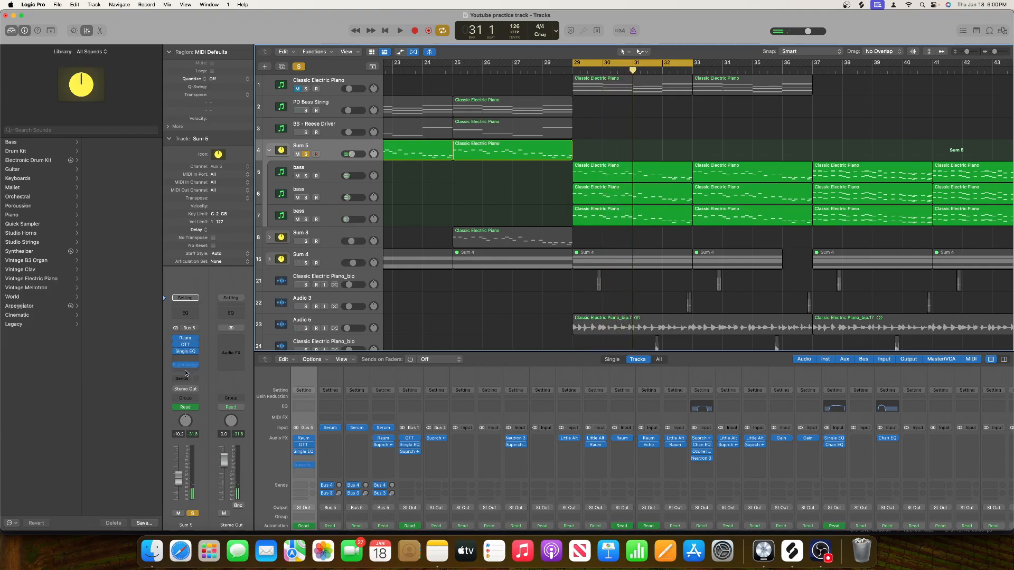
click(186, 358)
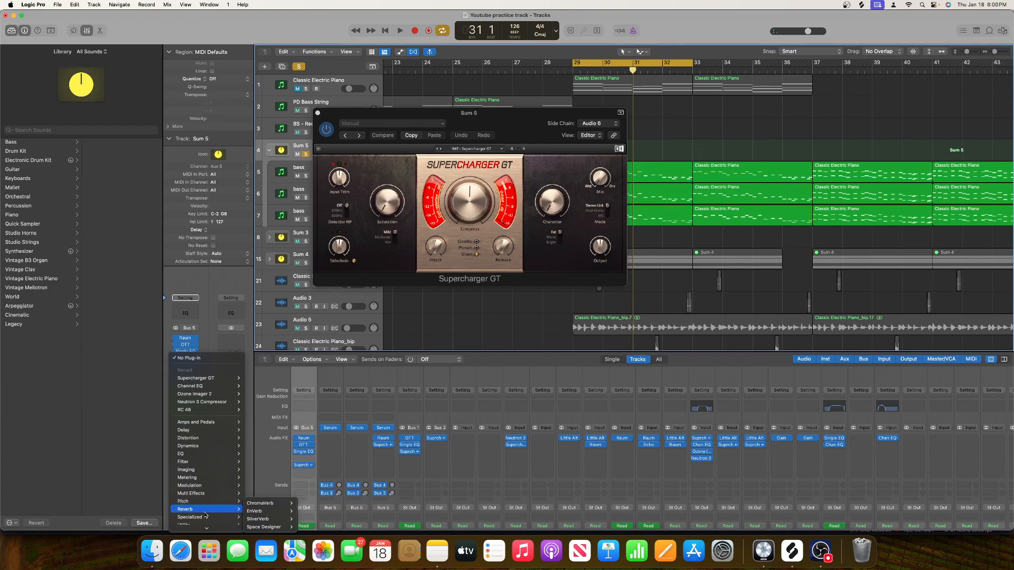
mouse_move(222, 527)
mouse_move(252, 512)
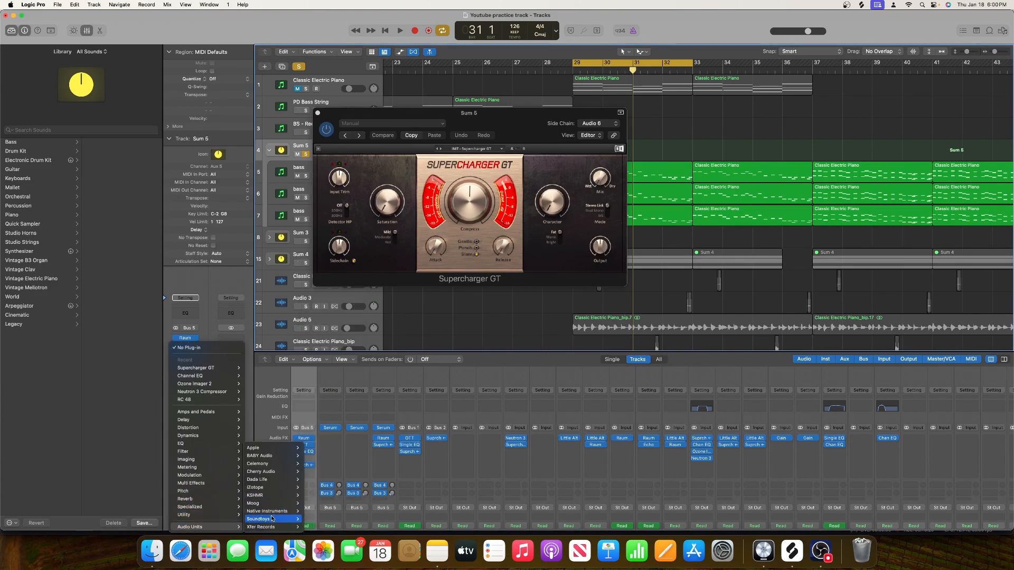
mouse_move(278, 527)
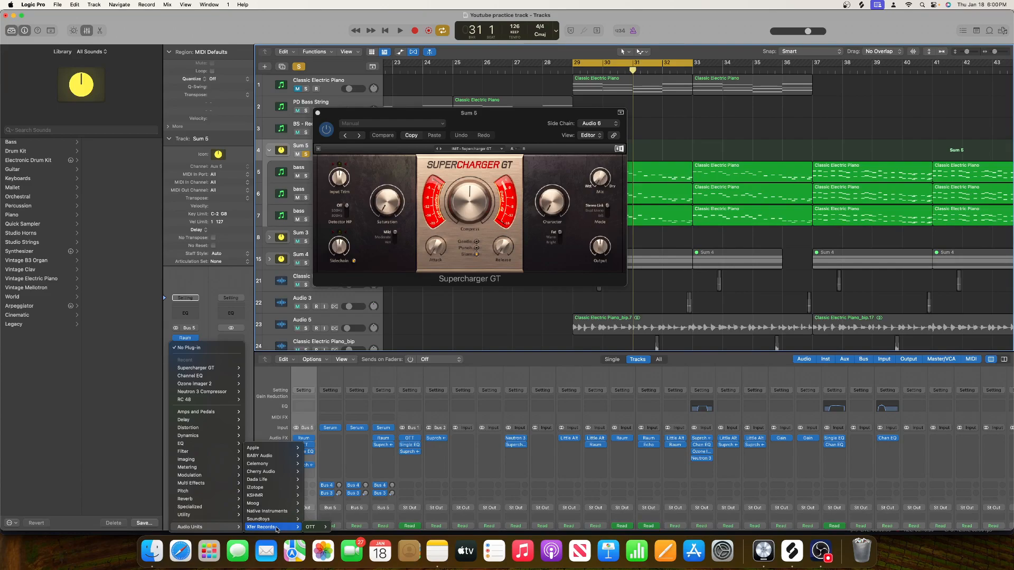
mouse_move(274, 456)
mouse_move(331, 460)
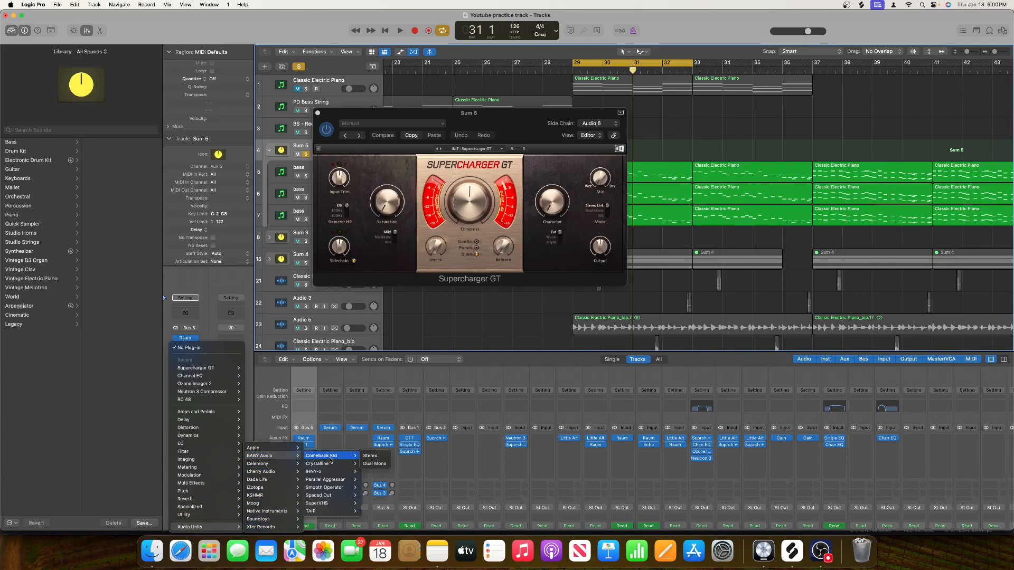
mouse_move(328, 489)
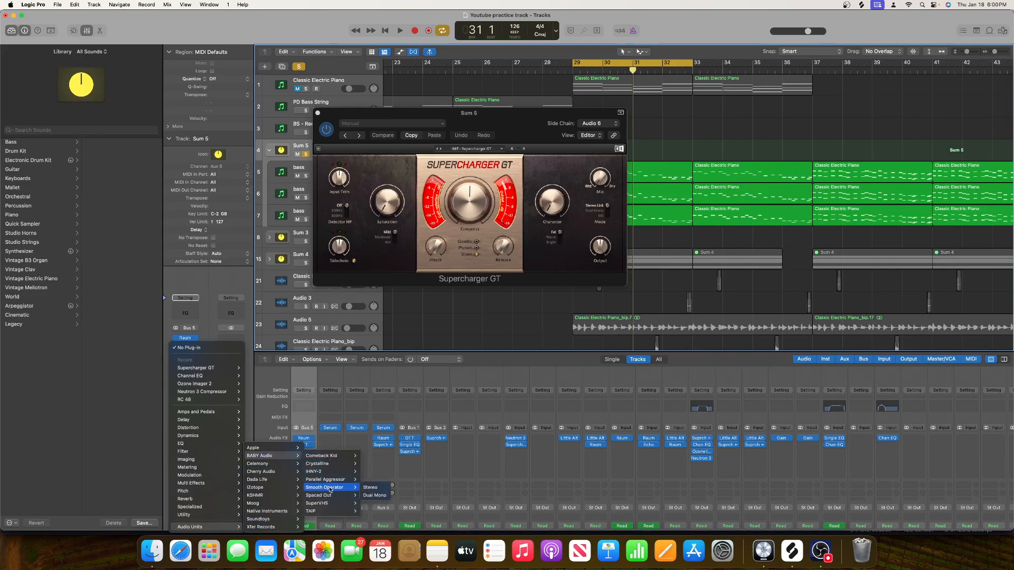
click(369, 488)
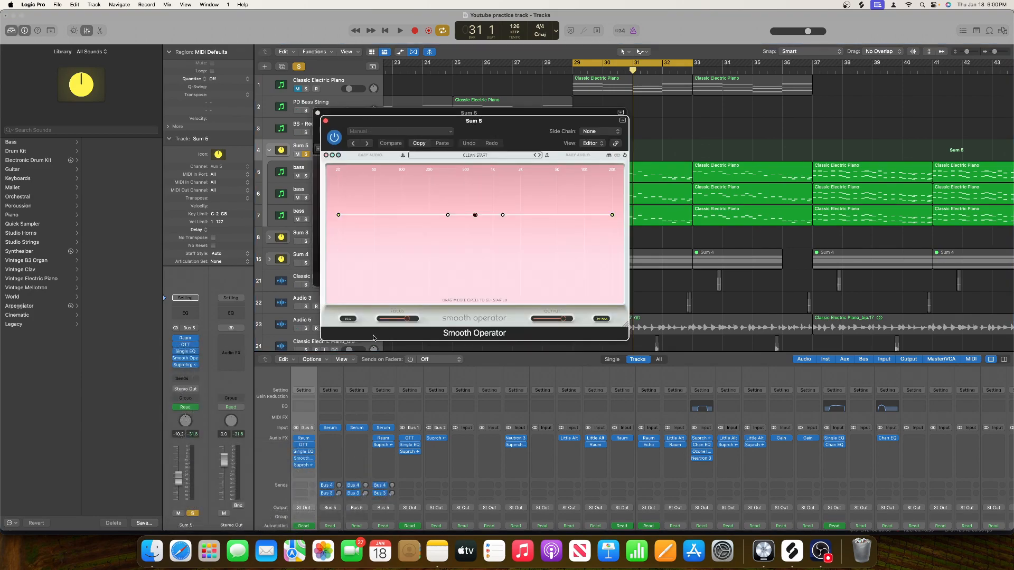
drag(491, 127, 588, 98)
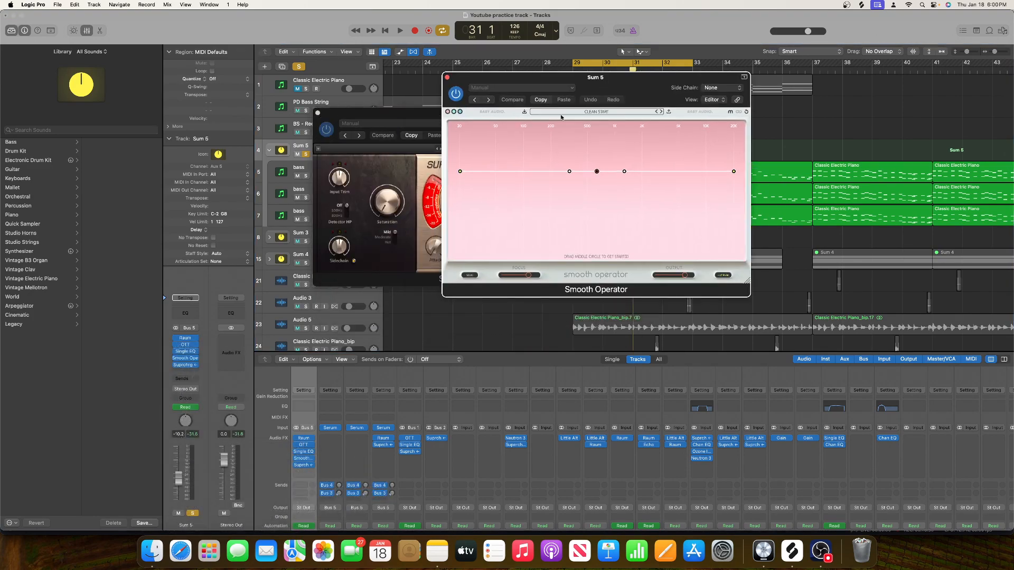
Shape Sum 5's Smooth Operator curve by moving the centre node into the low mids and lowering the nodes on both sides during playback.
key(space)
click(461, 172)
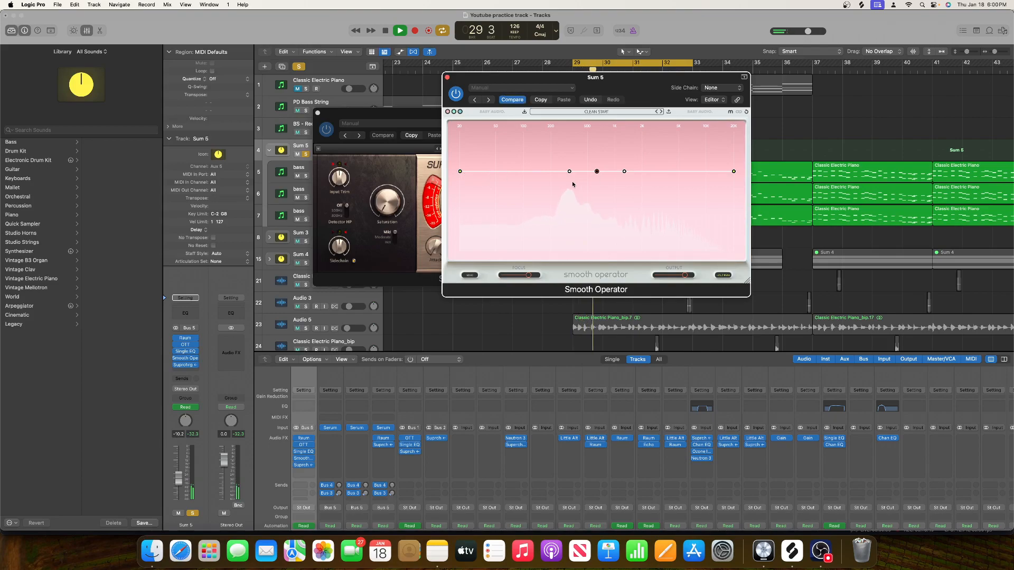
key(space)
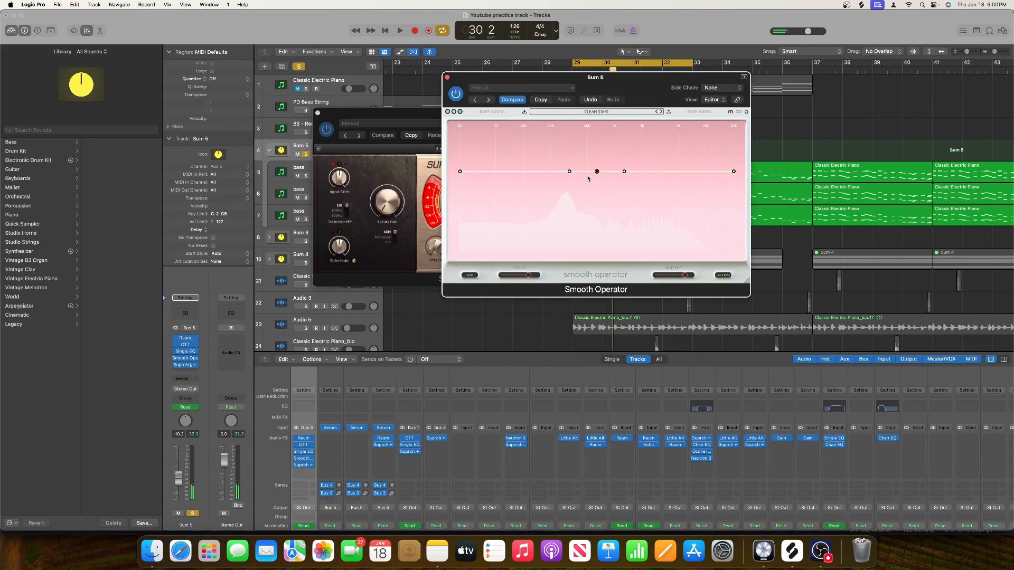
drag(598, 173, 533, 191)
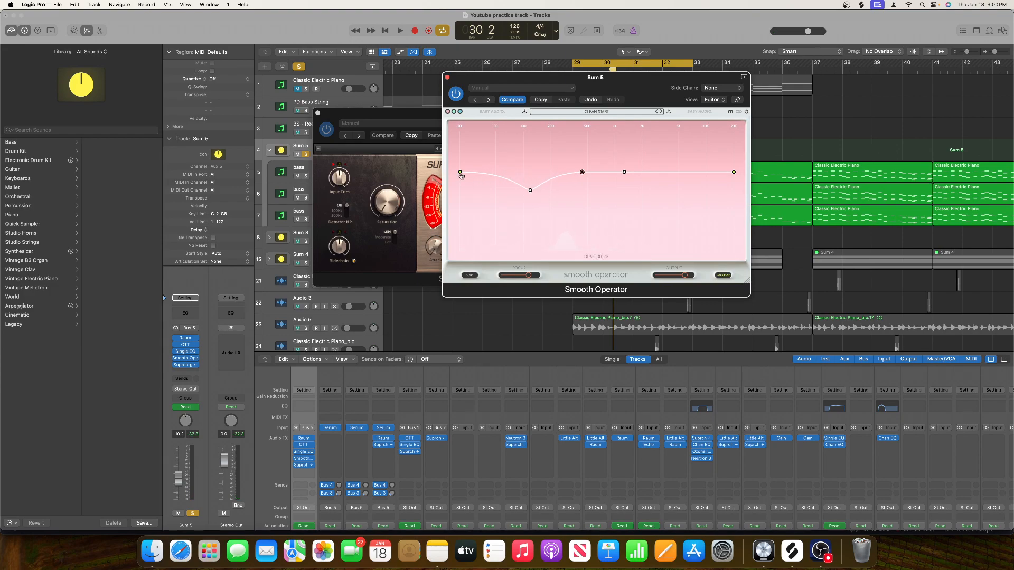
drag(459, 177, 457, 193)
key(space)
drag(624, 172, 623, 201)
drag(734, 173, 732, 217)
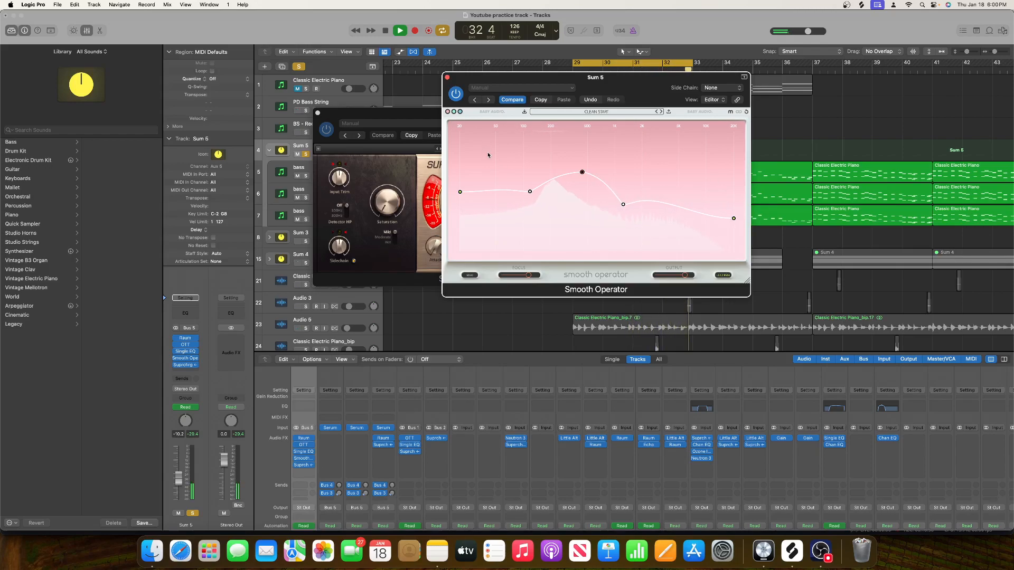
key(space)
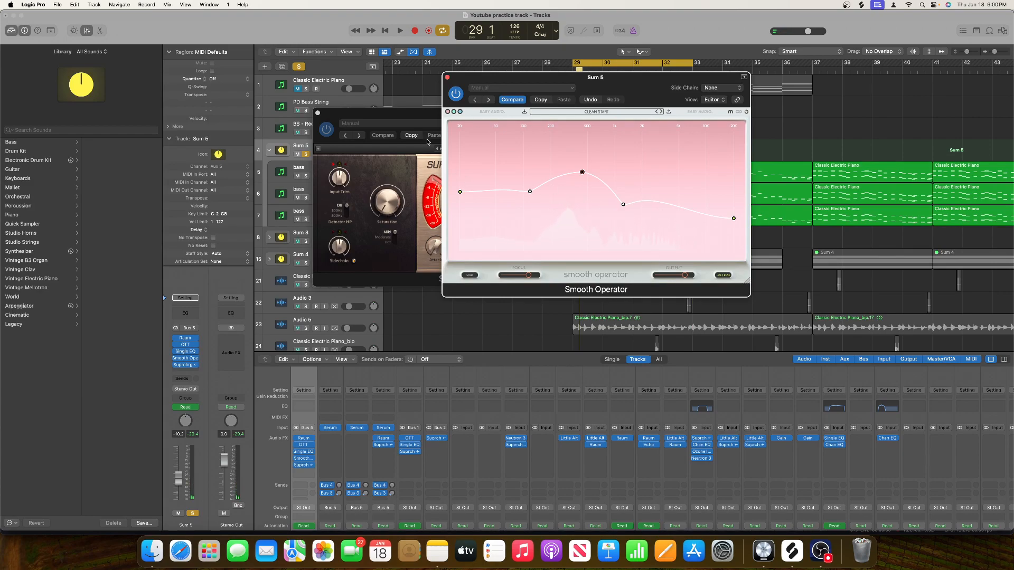
Raise the Smooth Operator curve by its centre node, pull its two low-frequency nodes back down, and close both plug-in windows.
key(space)
drag(582, 172, 582, 162)
key(space)
drag(530, 182, 528, 190)
drag(461, 184, 460, 195)
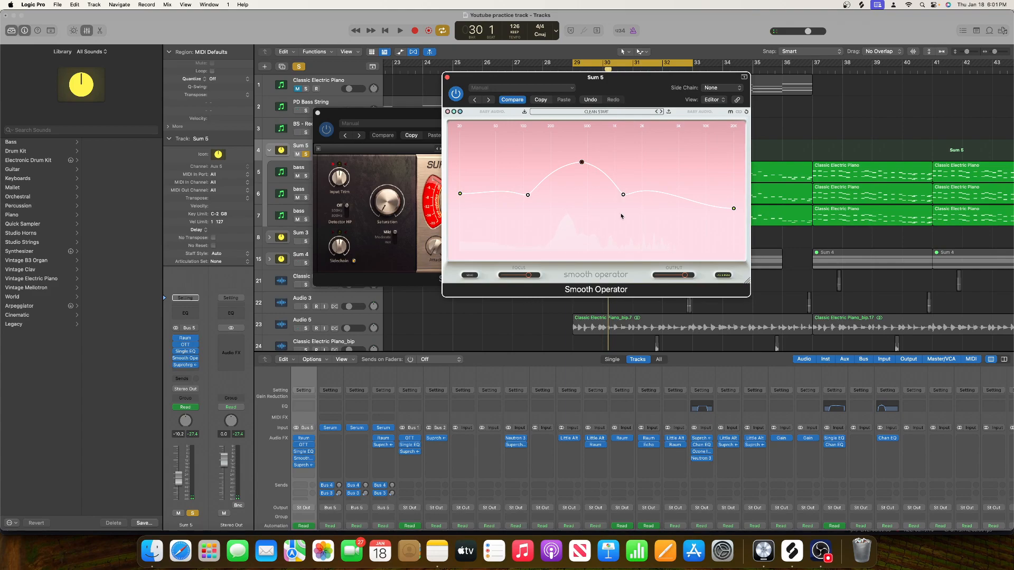
key(space)
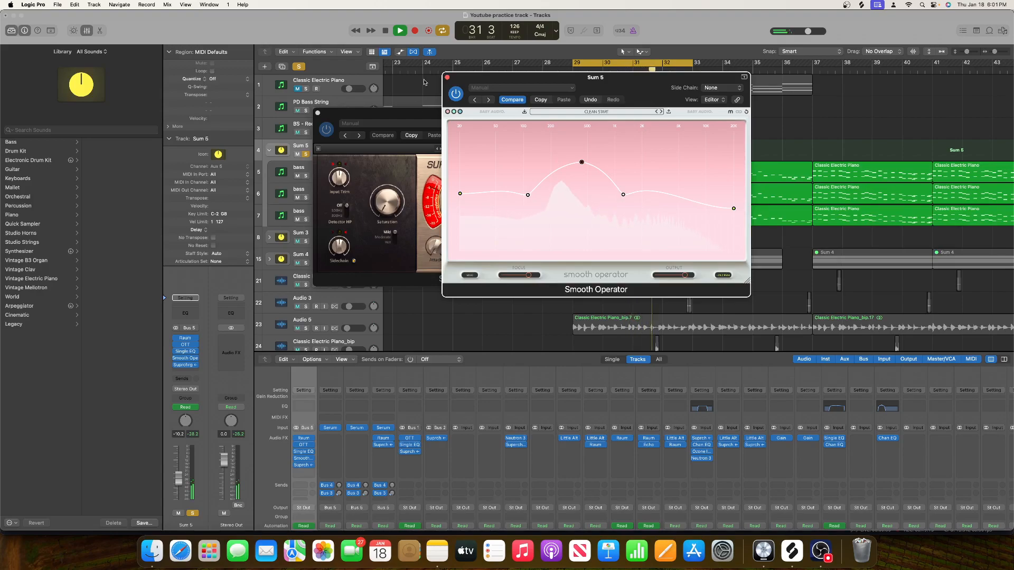
click(449, 78)
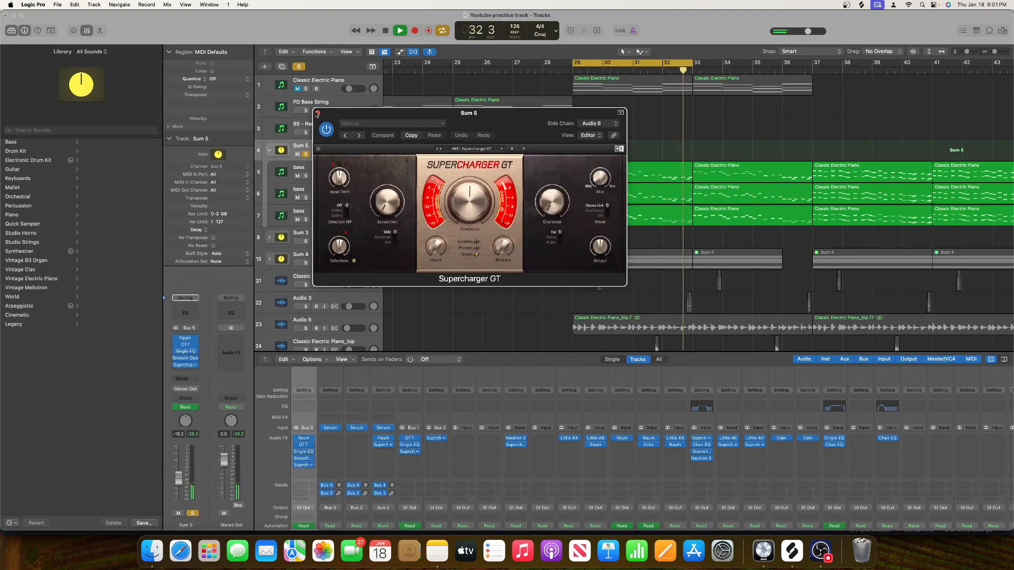
click(317, 112)
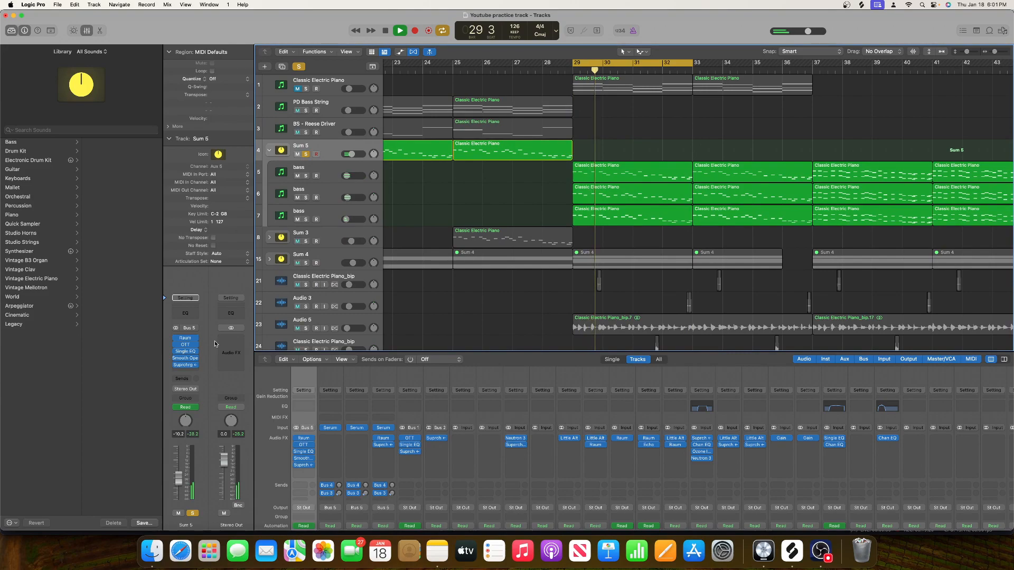
Raise the high and mid band thresholds in Sum 5's OTT while the loop plays, and close the plug-in.
click(185, 344)
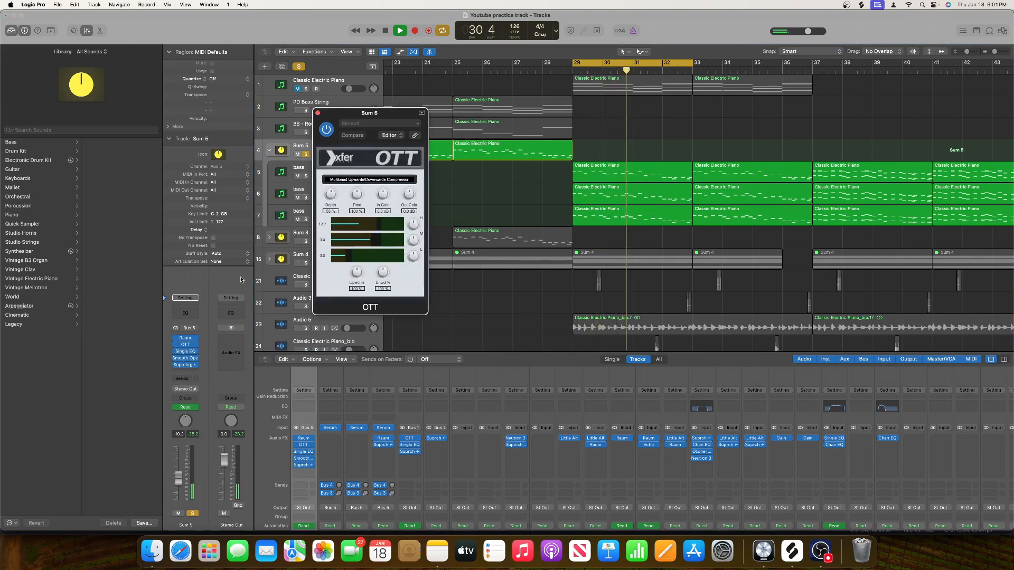
drag(380, 224, 391, 225)
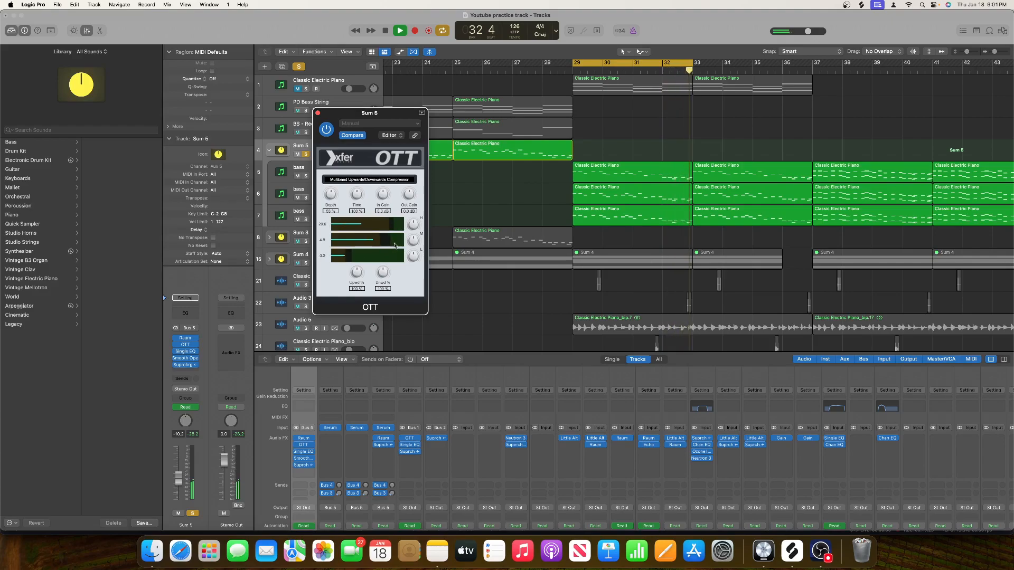
click(318, 113)
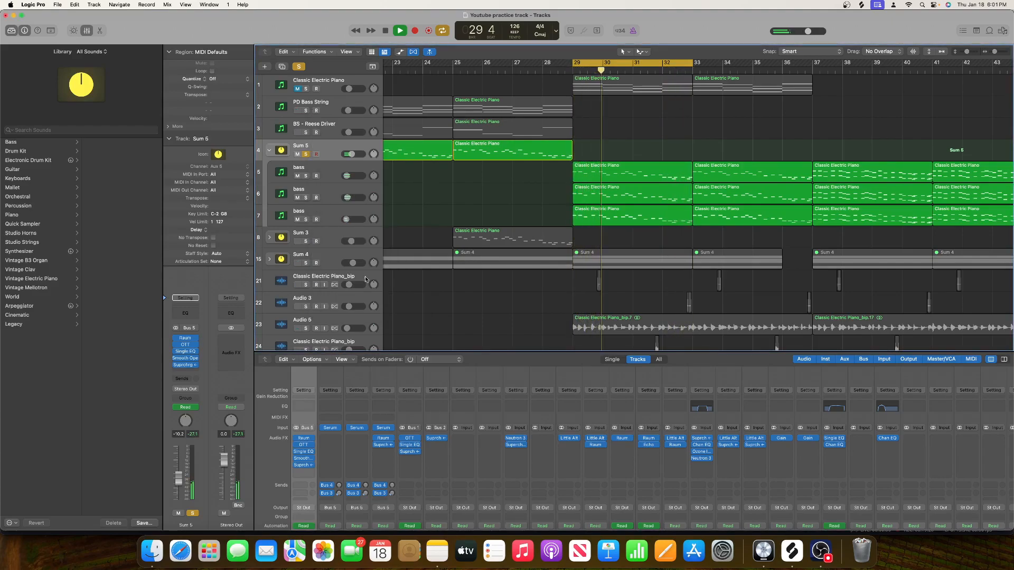
key(space)
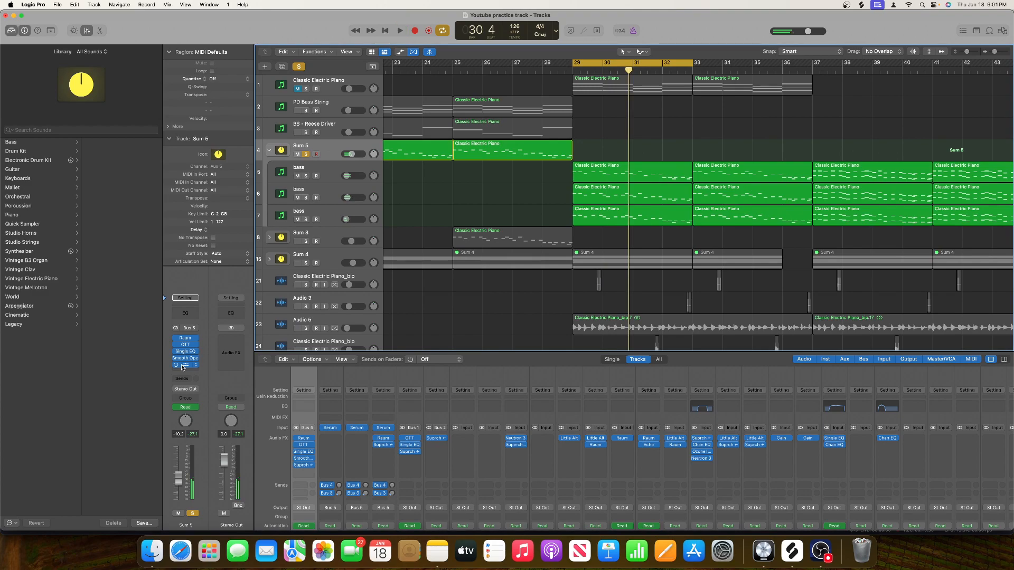
Insert a Channel EQ before Supercharger GT on Sum 5 and set a 48 dB/Oct low cut at about 155 Hz.
key(super+z)
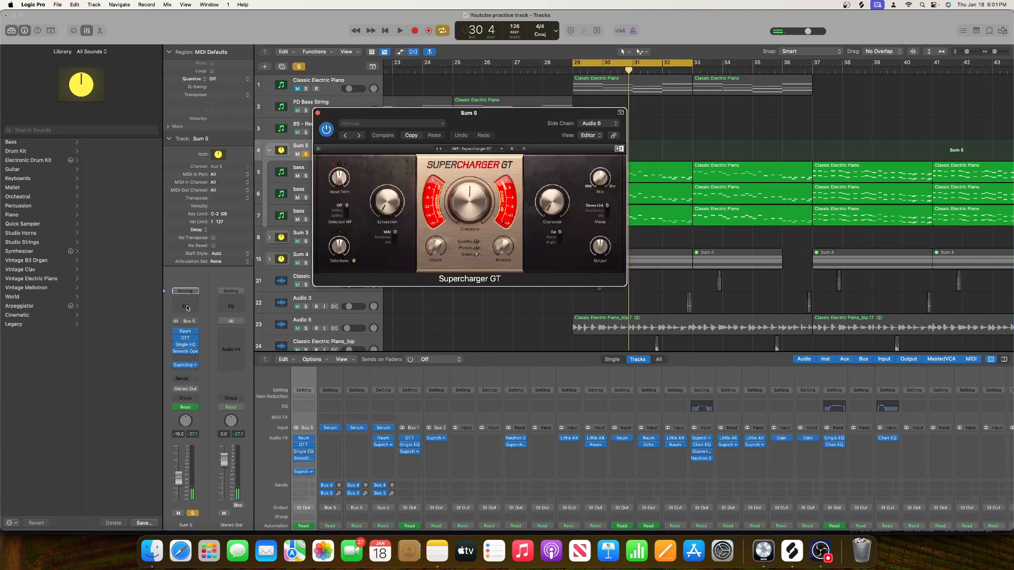
key(space)
click(348, 159)
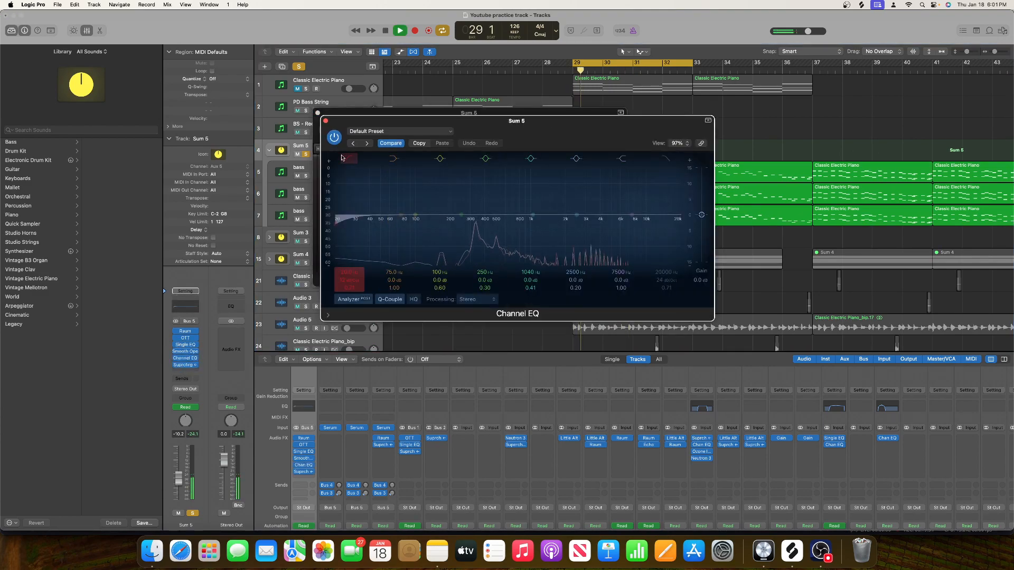
drag(349, 280, 349, 231)
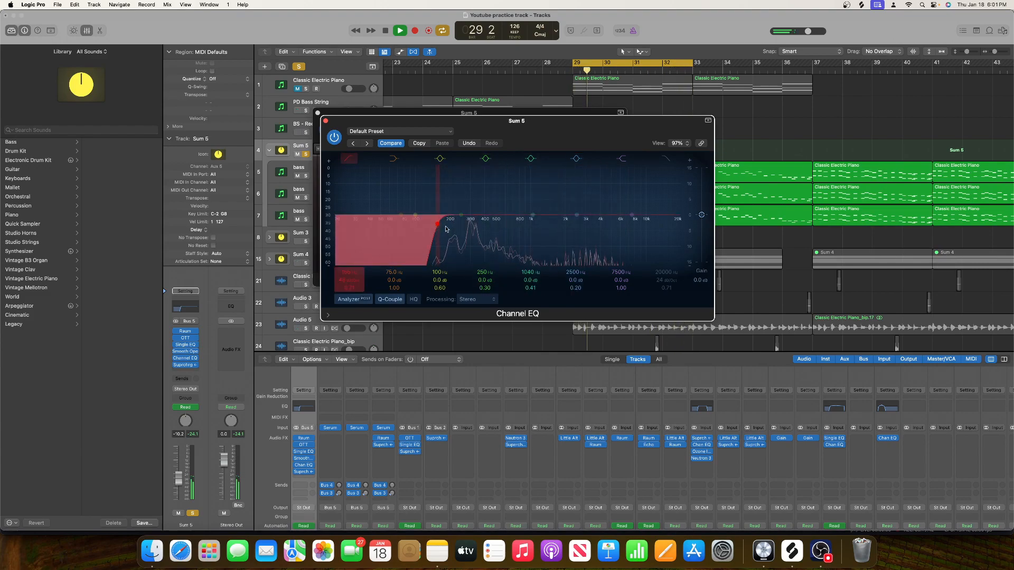
Boost Sum 5's Channel EQ by 3.6 dB at 290 Hz with Q 1.10 and by 0.6 dB at 3000 Hz.
drag(531, 215, 469, 203)
drag(535, 289, 535, 269)
mouse_move(576, 215)
mouse_down()
mouse_move(584, 231)
mouse_move(586, 210)
mouse_up()
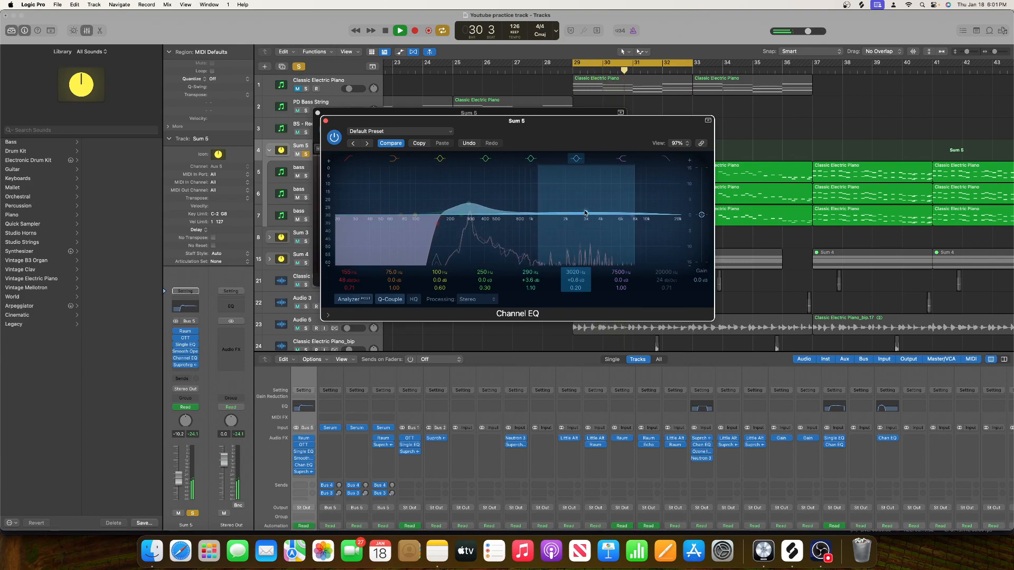
Refine Sum 5's upper-mid Channel EQ boost to 1.4 dB at 2980 Hz with Q 0.88, and close both plug-in windows.
drag(575, 288, 574, 281)
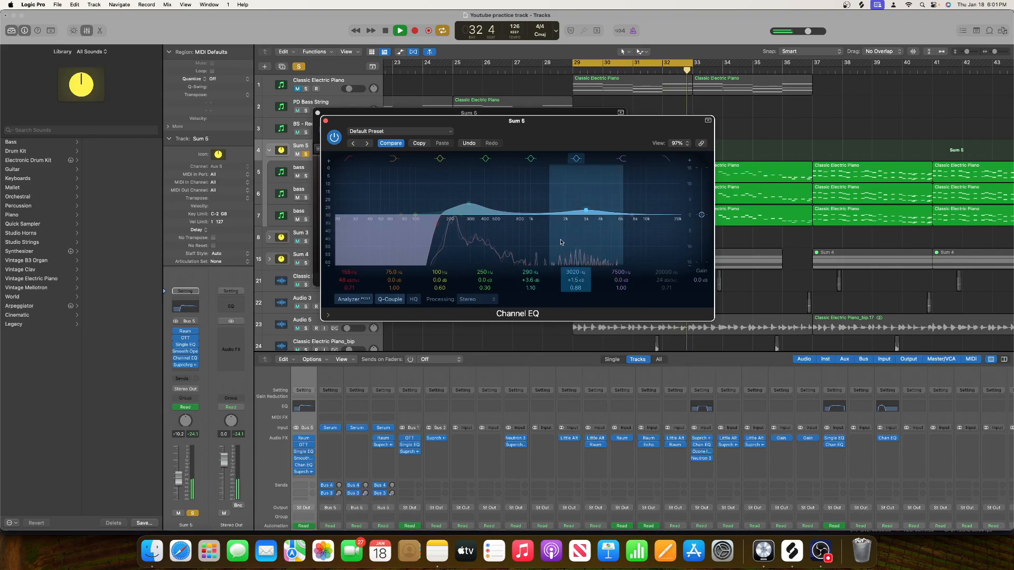
key(space)
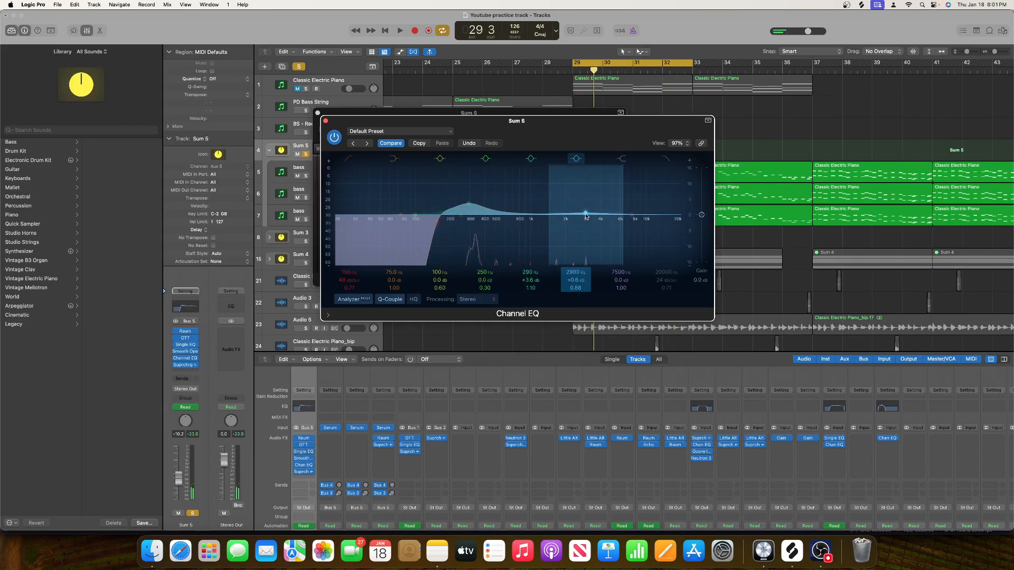
key(space)
drag(586, 214, 585, 213)
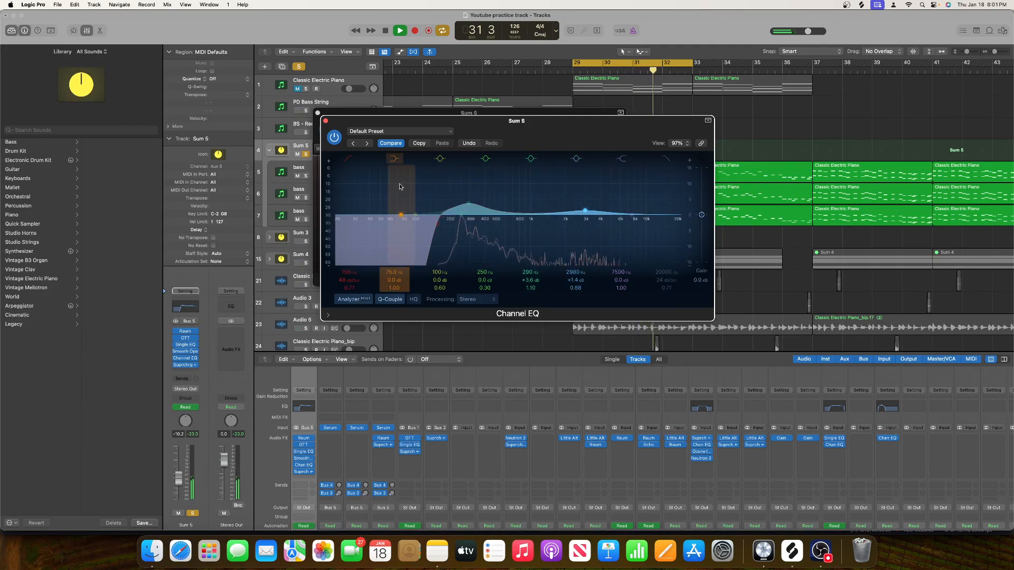
click(325, 120)
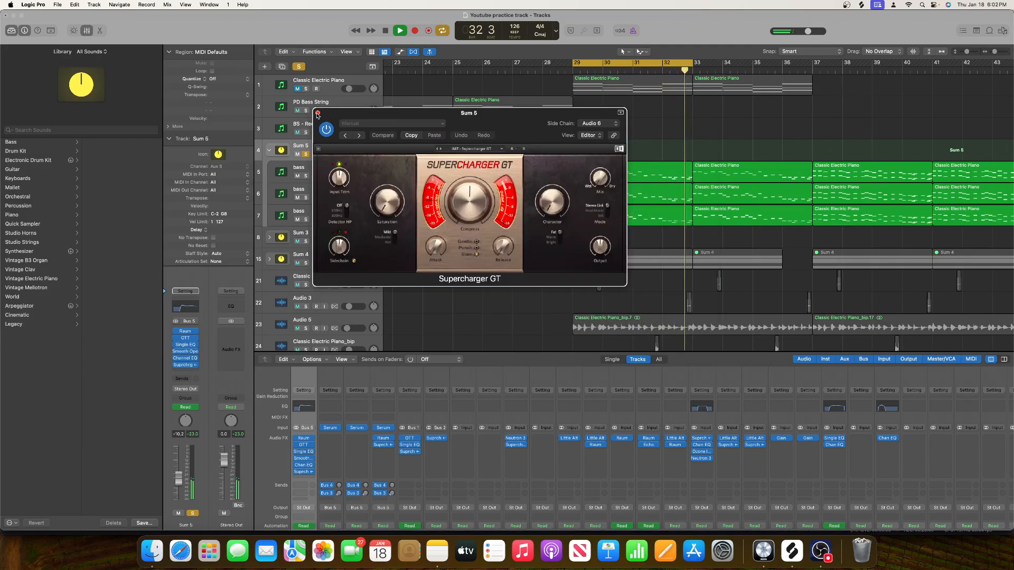
click(317, 113)
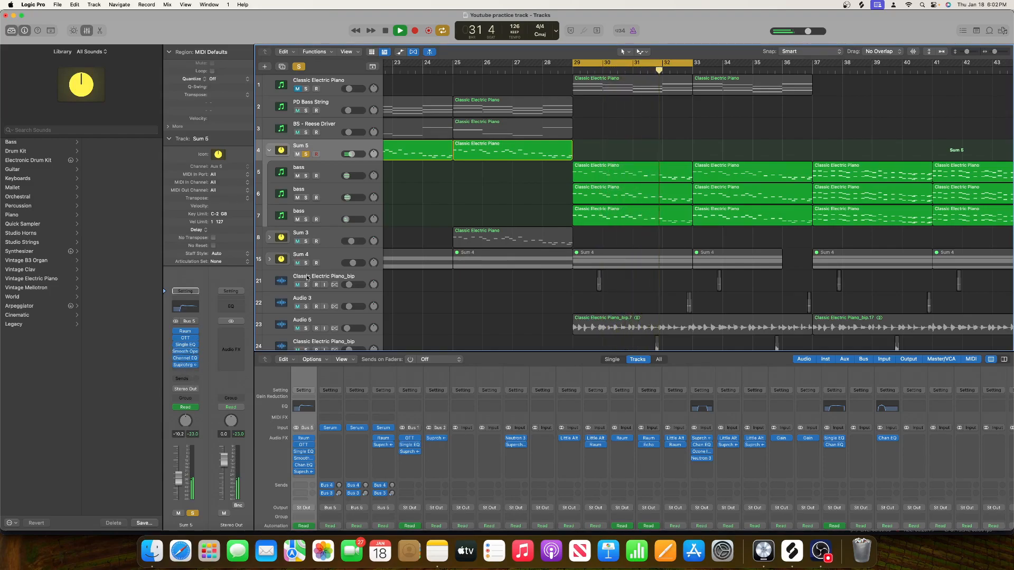
Solo the bass layers in Sum 5 during loop playback while trying pan offsets on the first two layers.
drag(373, 197, 374, 220)
key(space)
click(305, 176)
key(space)
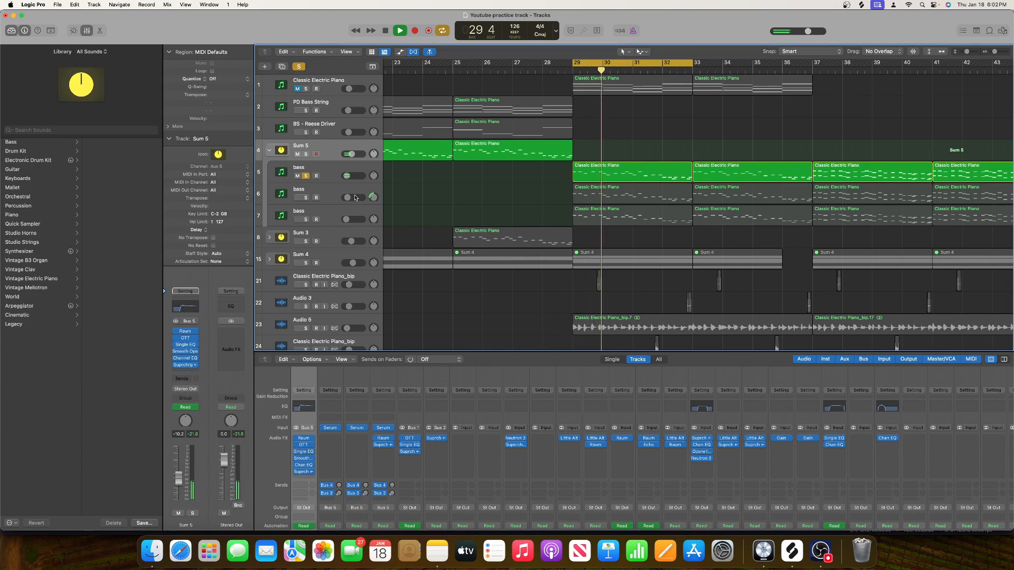
drag(374, 176, 373, 204)
click(306, 198)
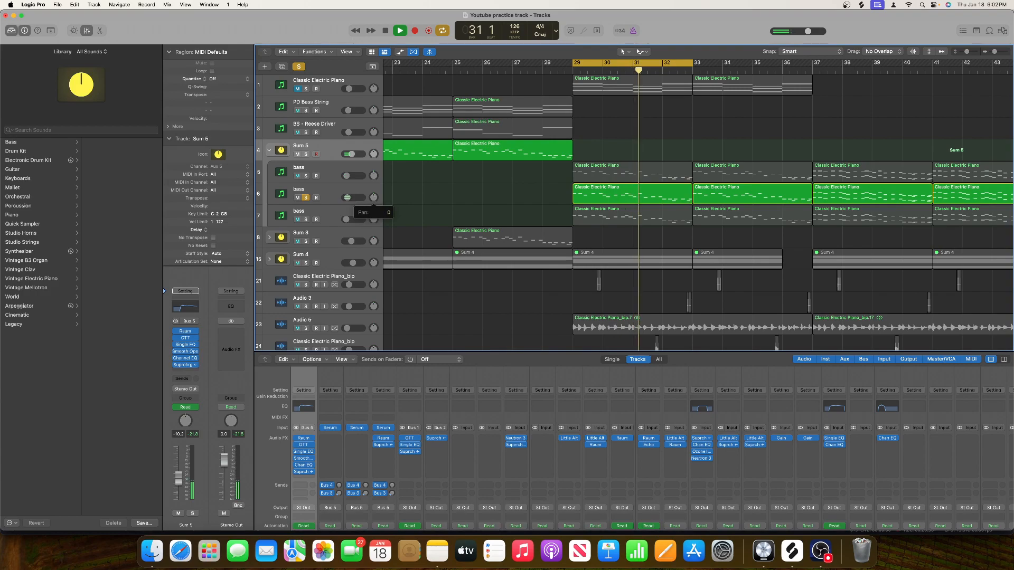
click(306, 219)
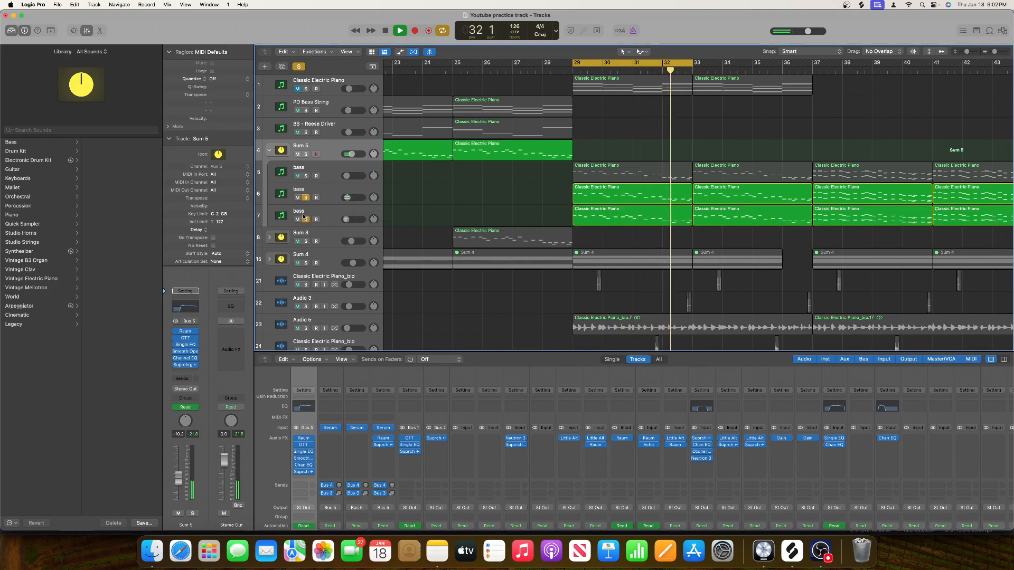
key(space)
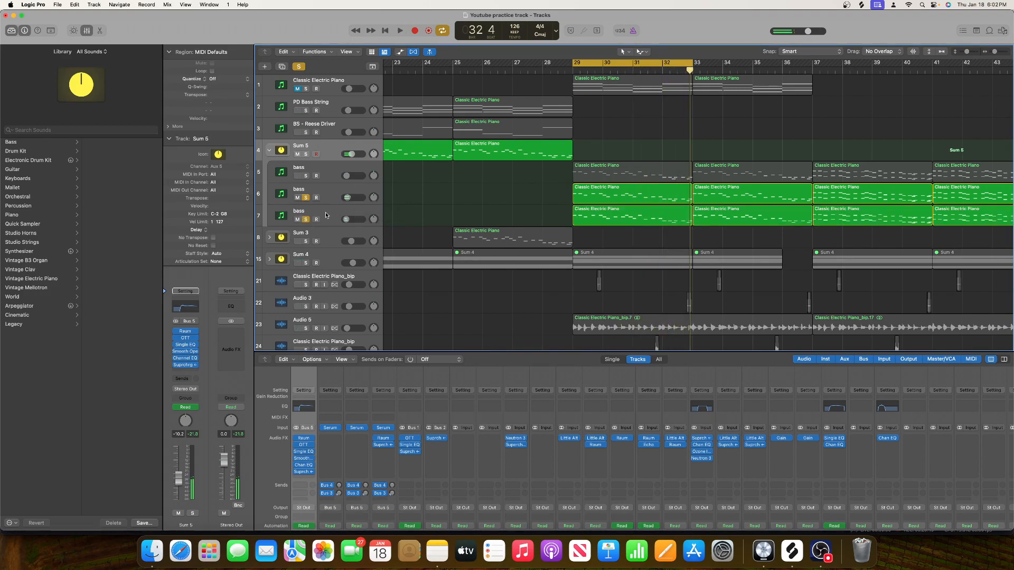
Replace Supercharger GT on Sum 5's third bass layer with a stereo Ozone Imager 2.
click(328, 215)
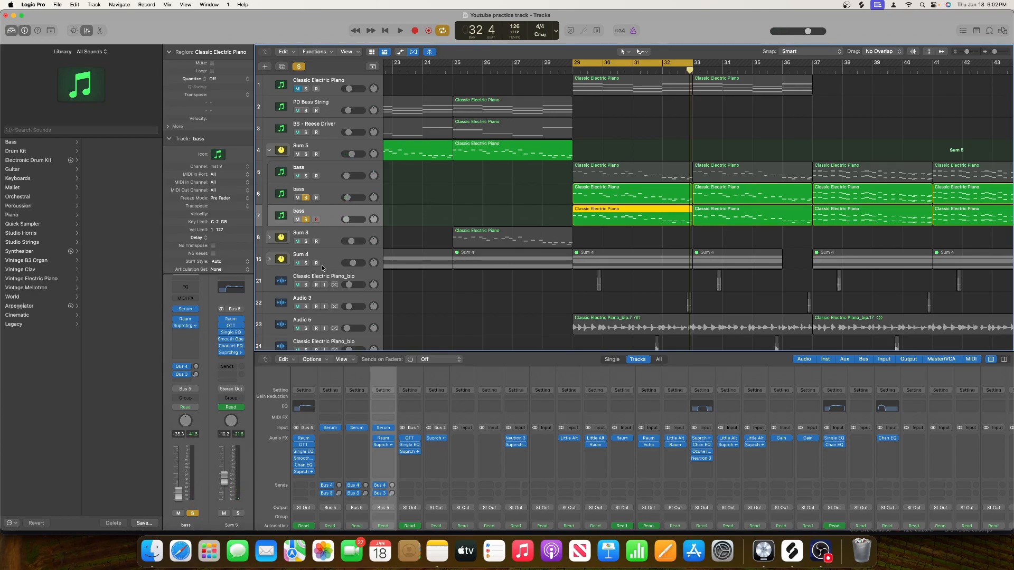
scroll(395, 418, down, 1)
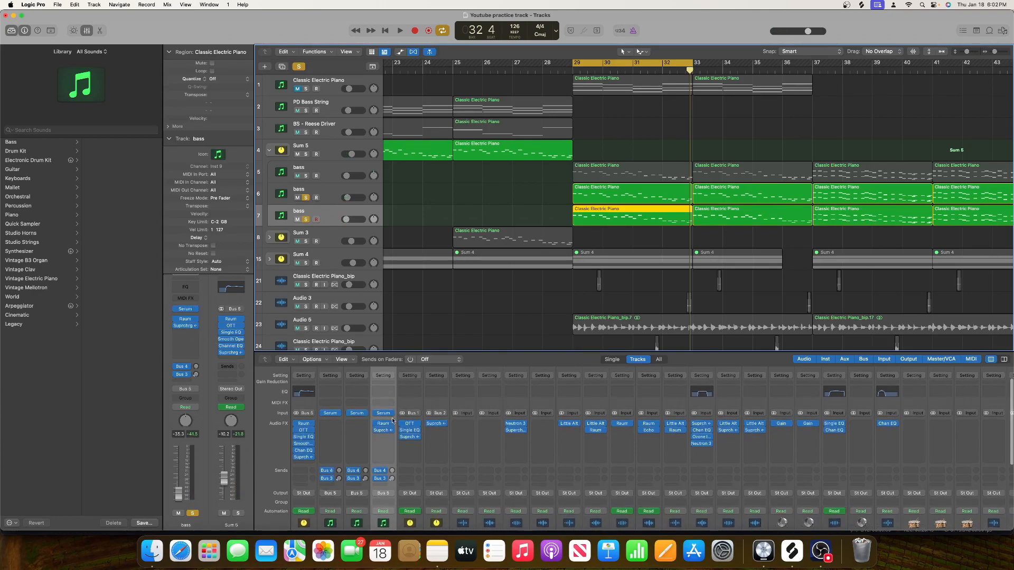
click(389, 449)
click(408, 347)
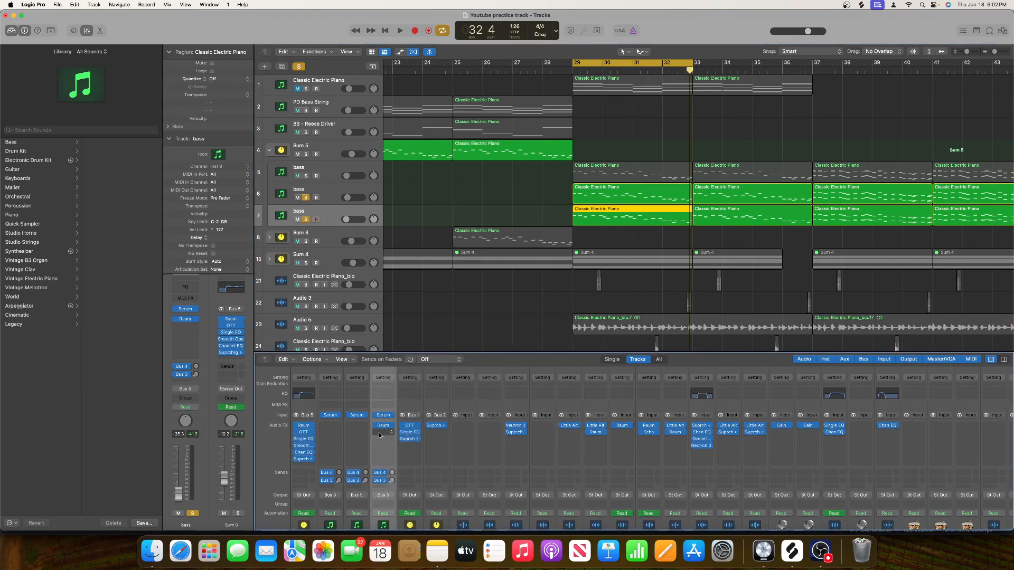
click(378, 435)
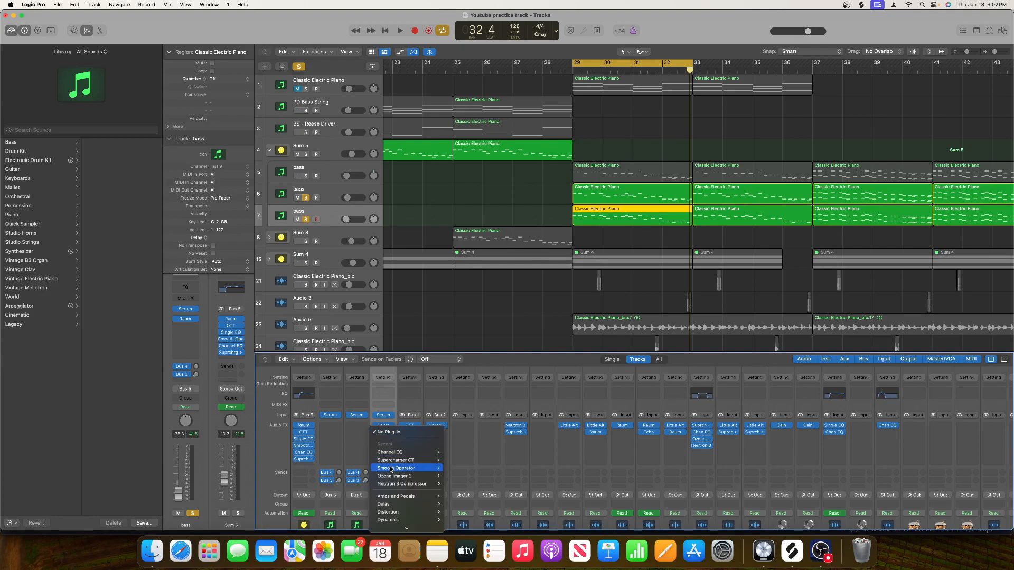
mouse_move(390, 469)
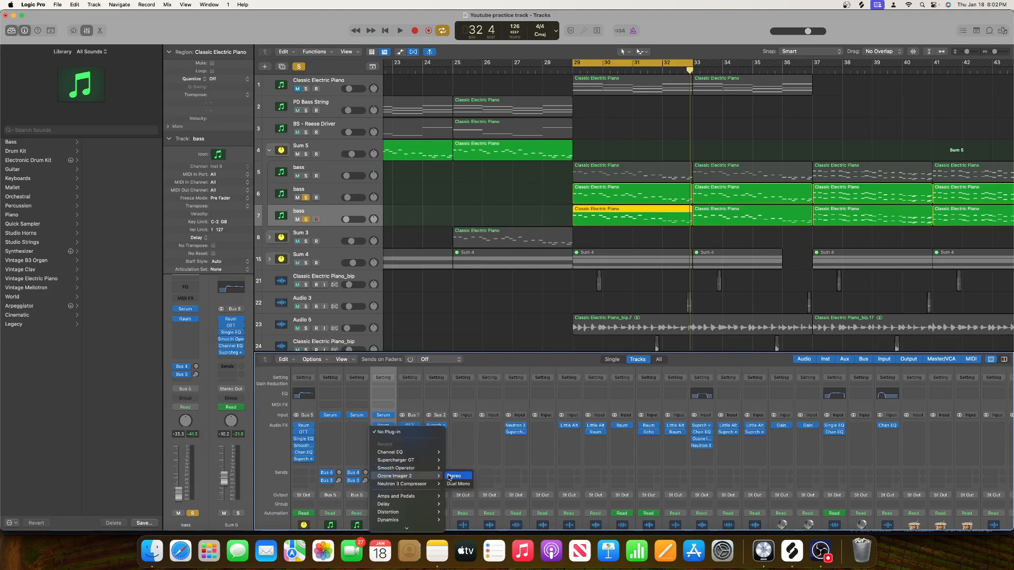
click(455, 476)
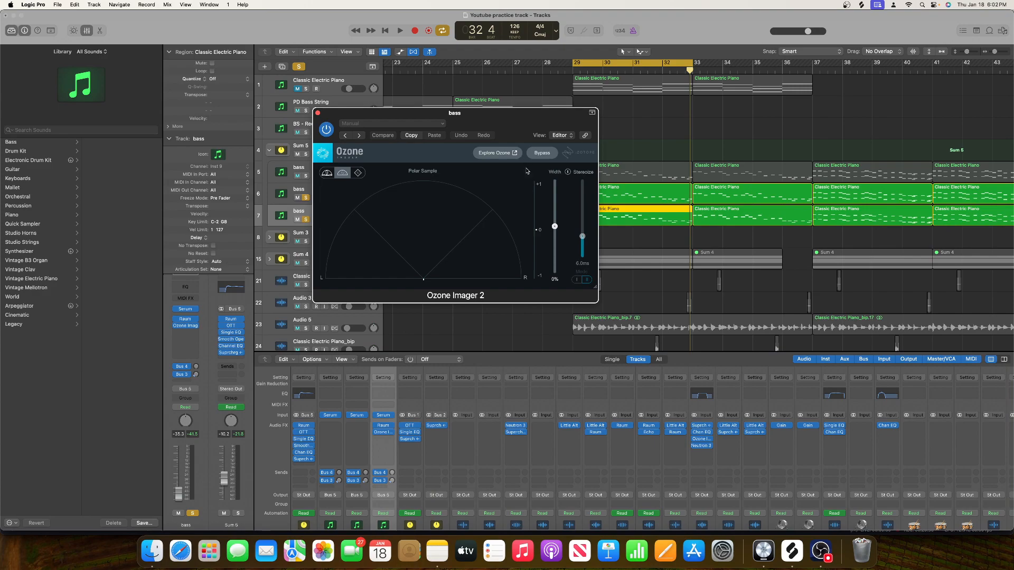
Set the Ozone Imager 2 width to 100%, enable Stereoize at 6.1 ms, and close the plug-in.
drag(554, 226, 555, 180)
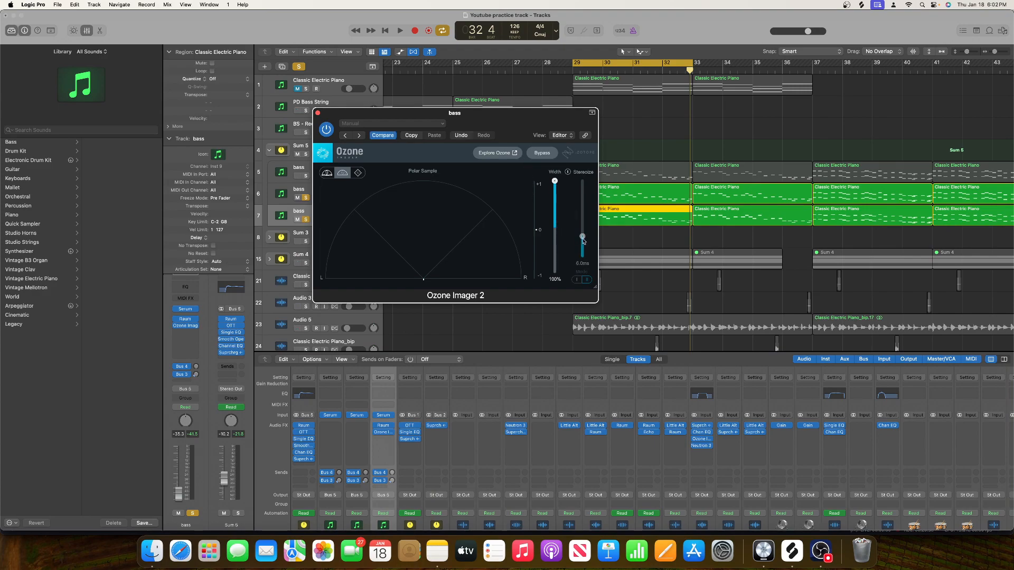
click(575, 172)
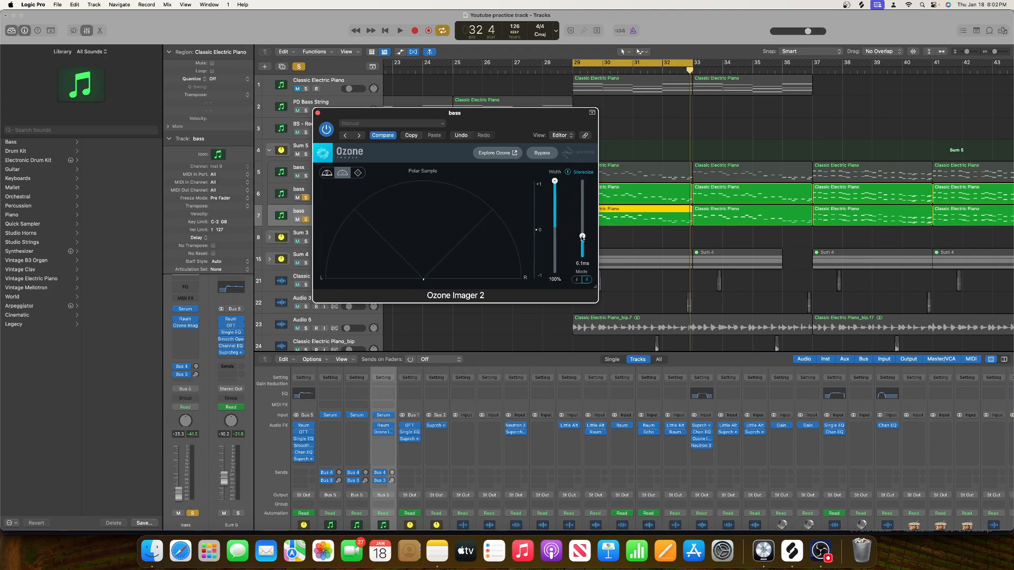
click(318, 113)
Pan Sum 5's second bass layer to -16, offset the first layer's pan, and play all the bass layers soloed.
key(space)
key(space)
click(373, 196)
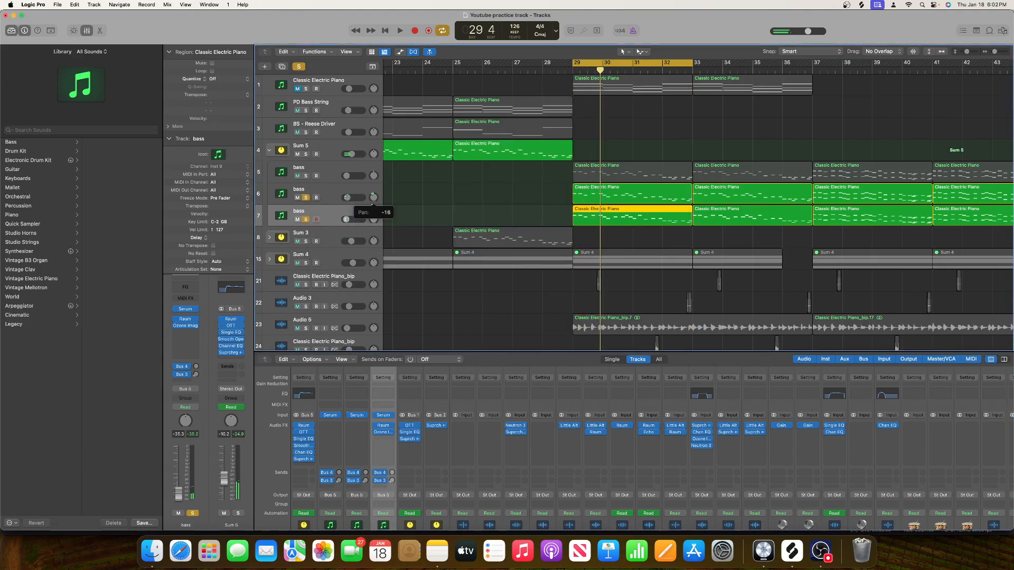
drag(374, 173, 373, 174)
click(305, 177)
click(306, 153)
key(space)
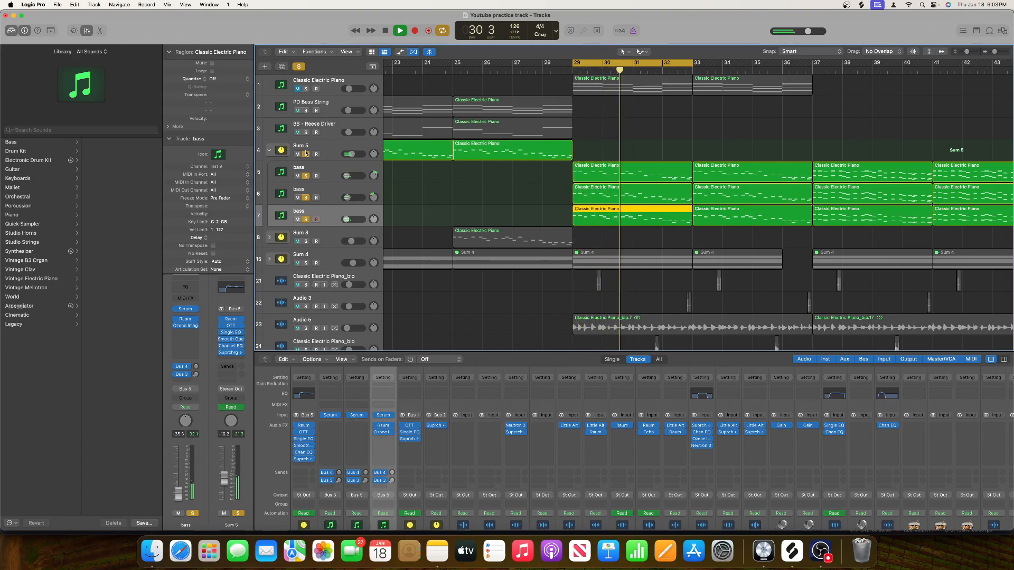
key(space)
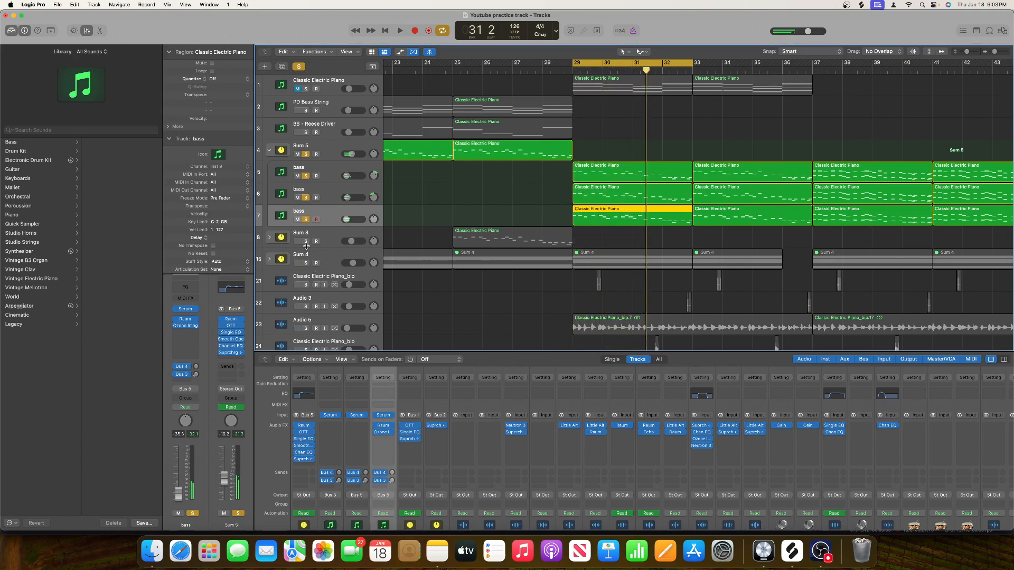
Solo Sum 3 together with the Sum 5 bass layers, play the loop, and clear all solos.
click(306, 241)
key(space)
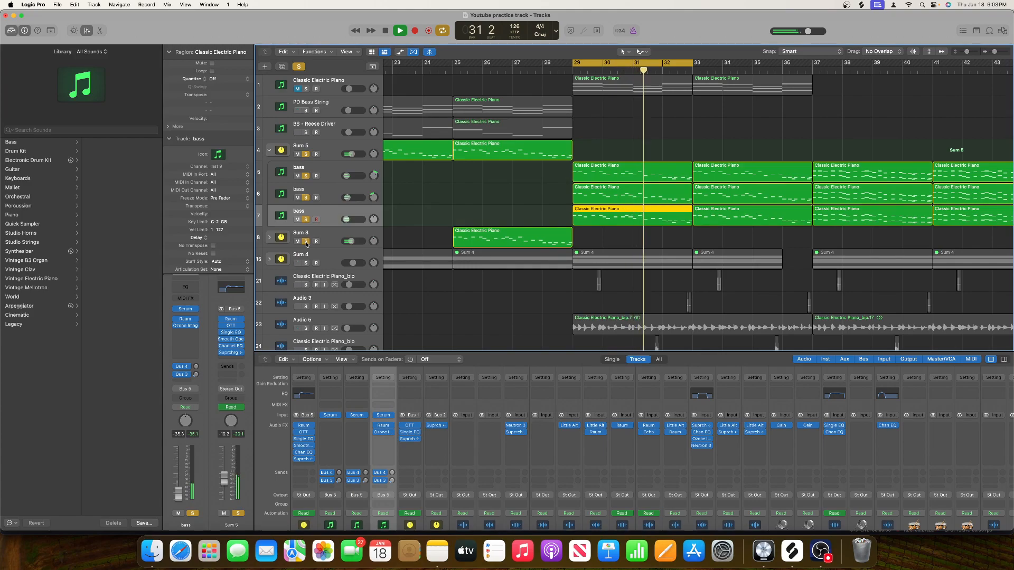
key(space)
click(298, 66)
Collapse the Sum 5 stack, solo and select Sum 3, and play the loop with its bass layers expanded.
scroll(314, 233, down, 3)
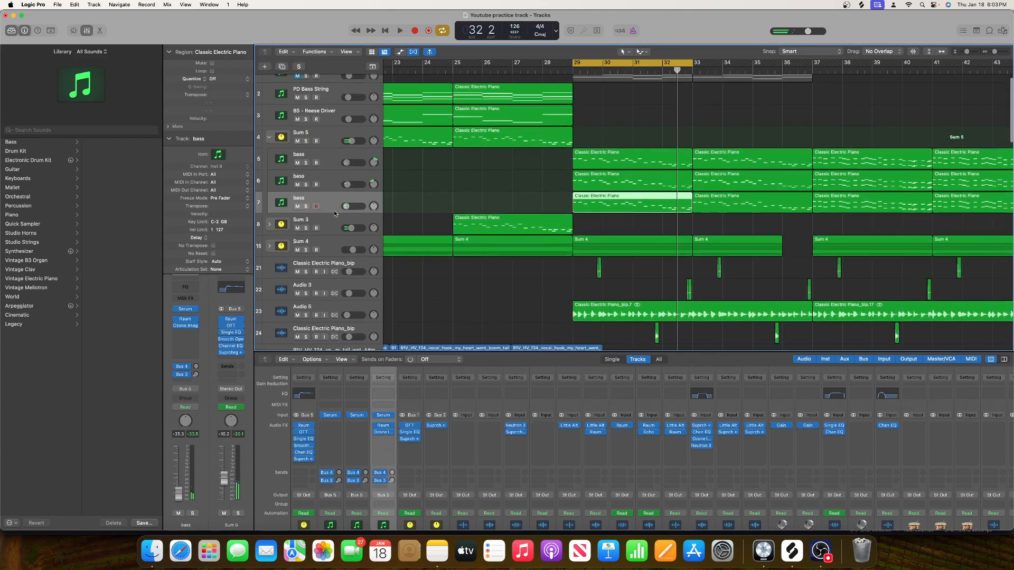
click(305, 210)
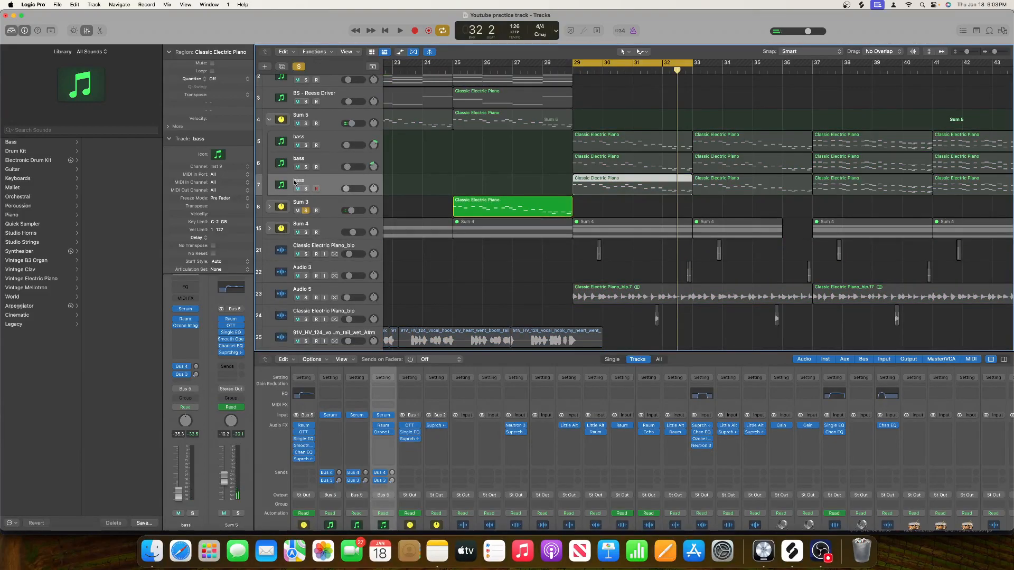
click(270, 120)
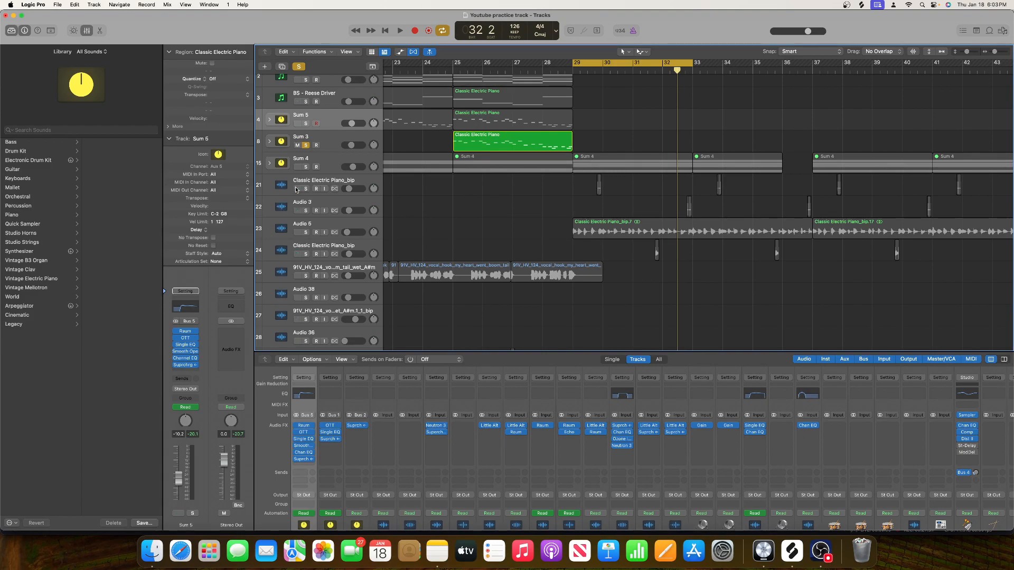
click(317, 145)
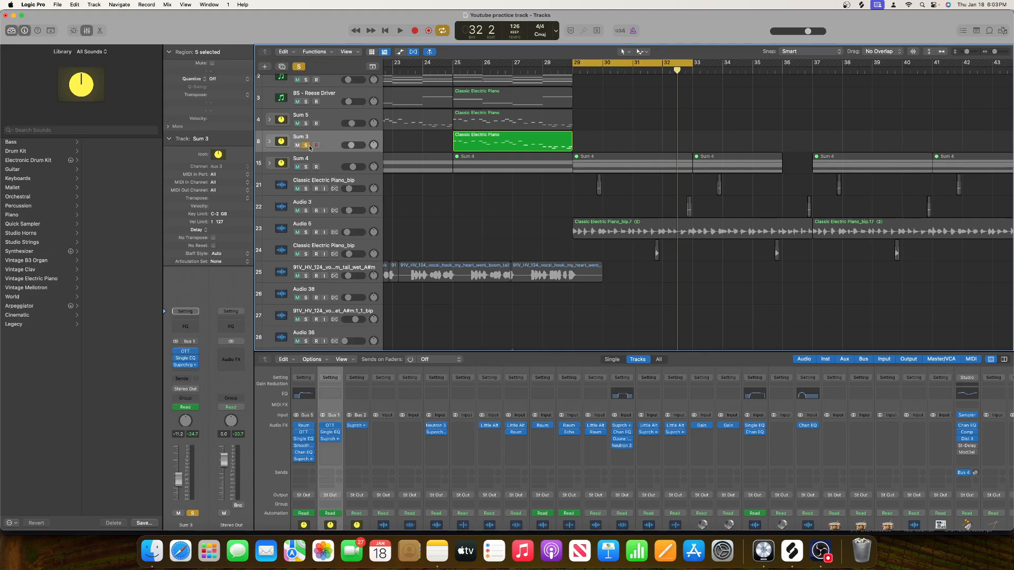
key(space)
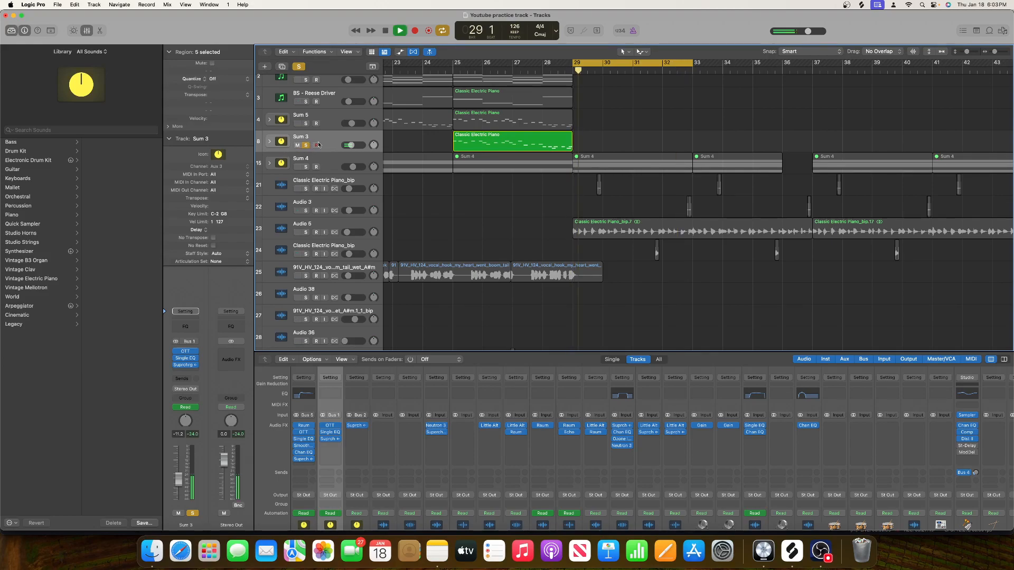
click(269, 142)
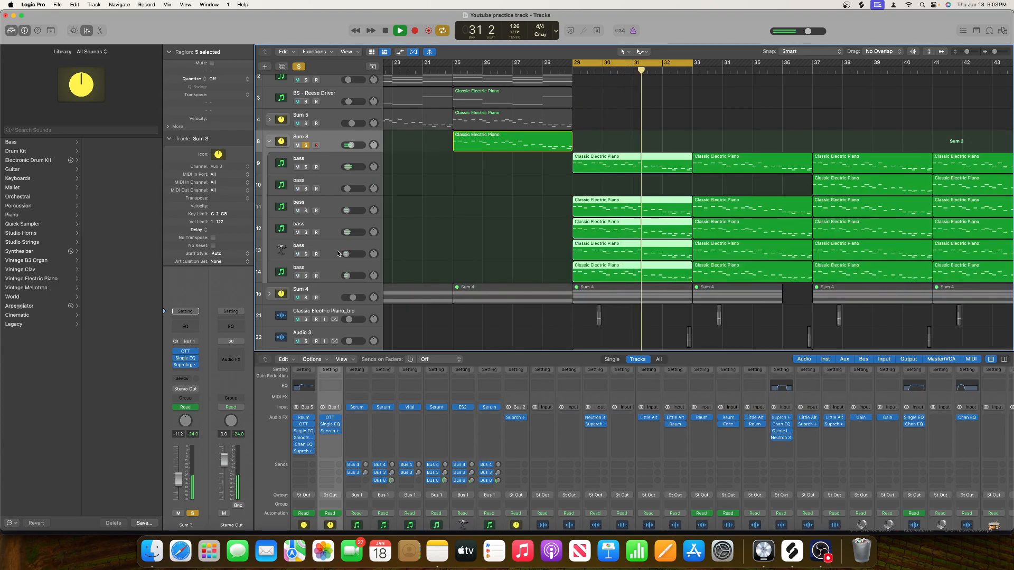
scroll(409, 194, right, 2)
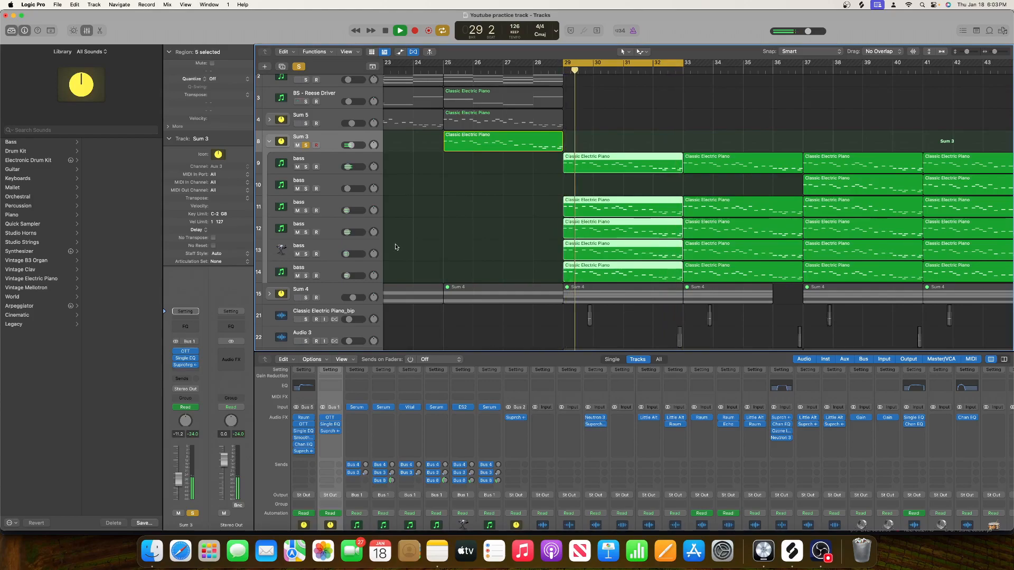
key(space)
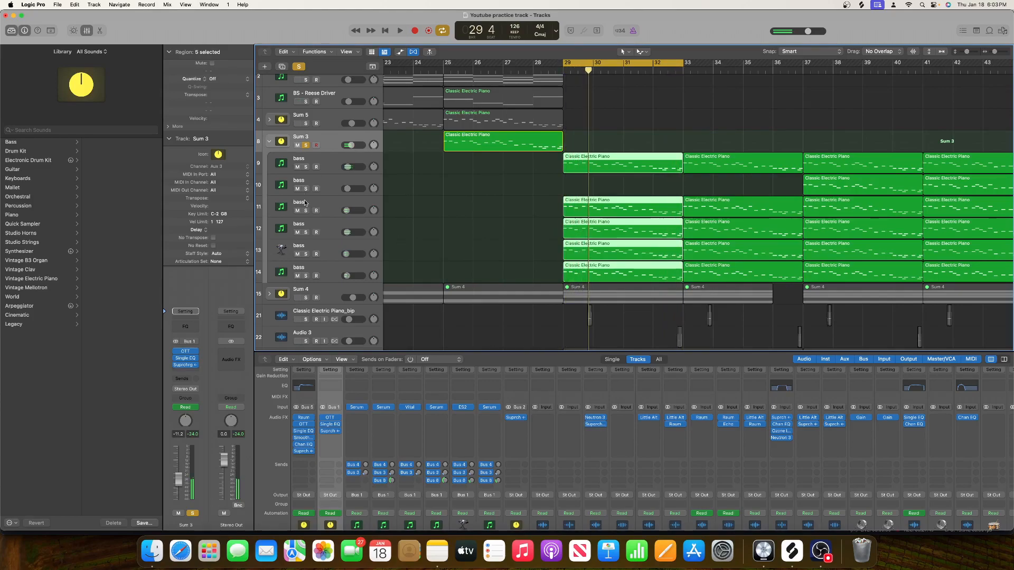
Leave an empty slot before Supercharger GT on Sum 3, and check that compressor and OTT during playback before closing both.
click(186, 366)
click(184, 344)
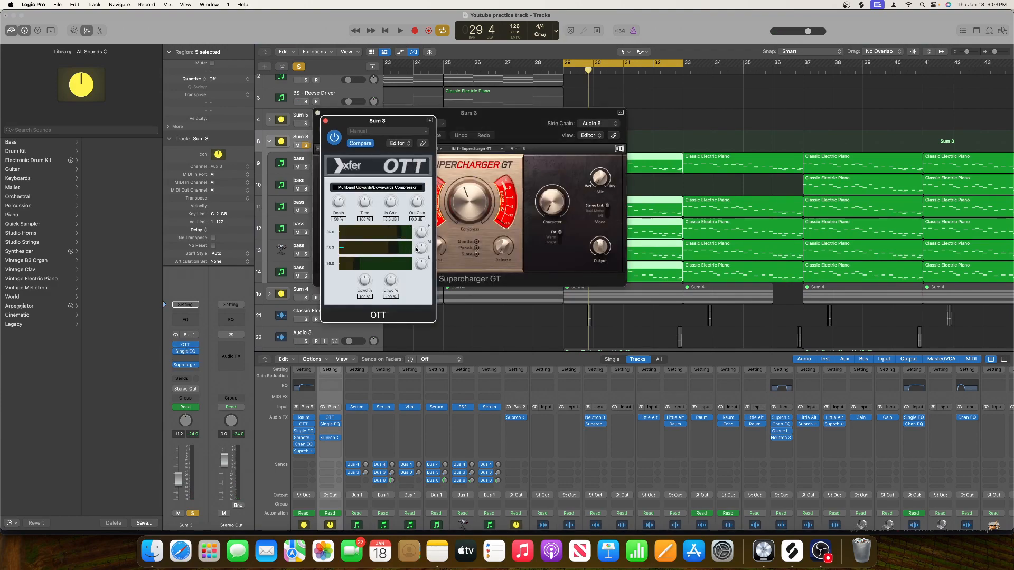
key(space)
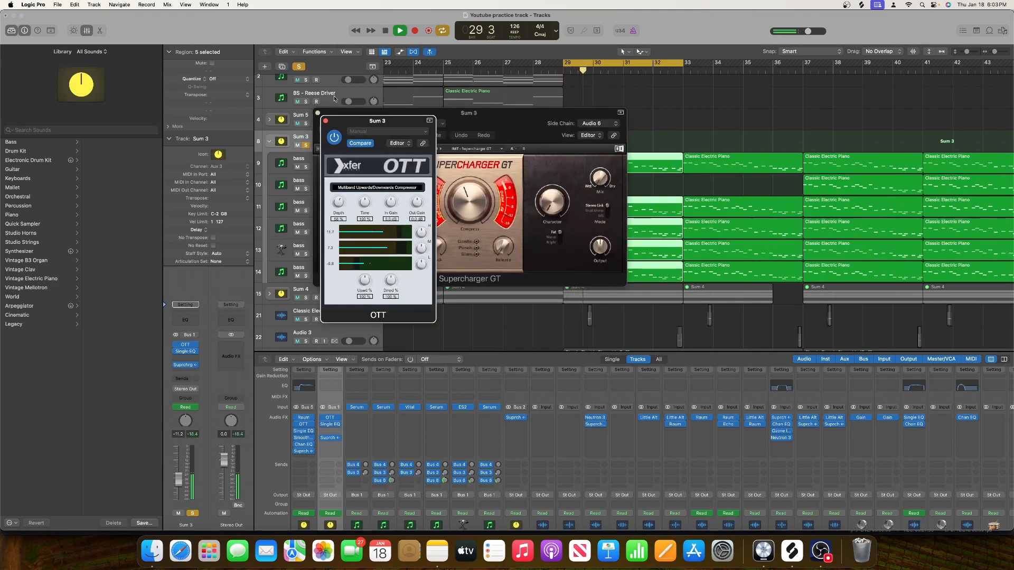
click(325, 121)
click(318, 113)
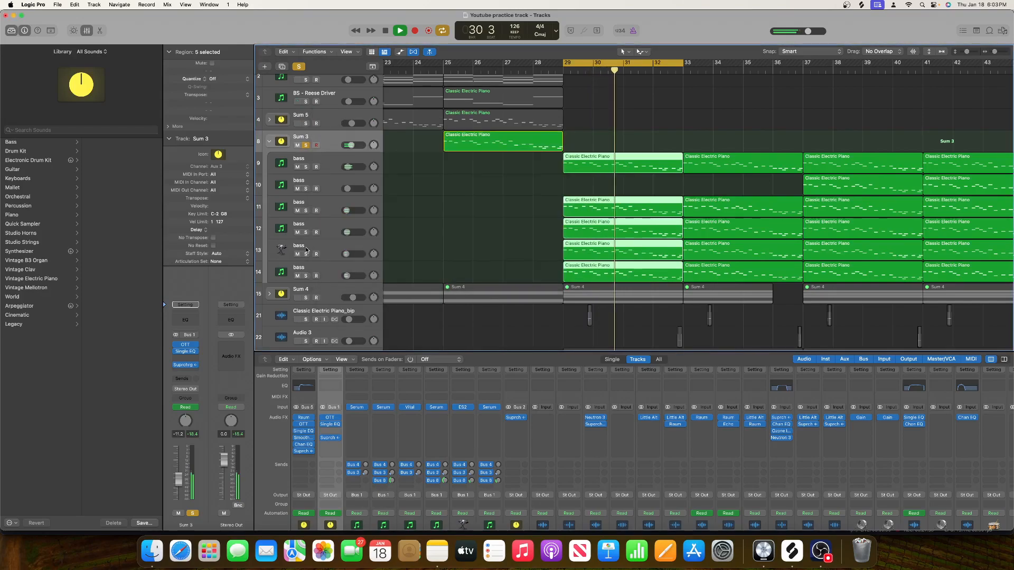
key(space)
Insert a stereo Smooth Operator before Supercharger GT on Sum 3 and start loop playback.
click(186, 359)
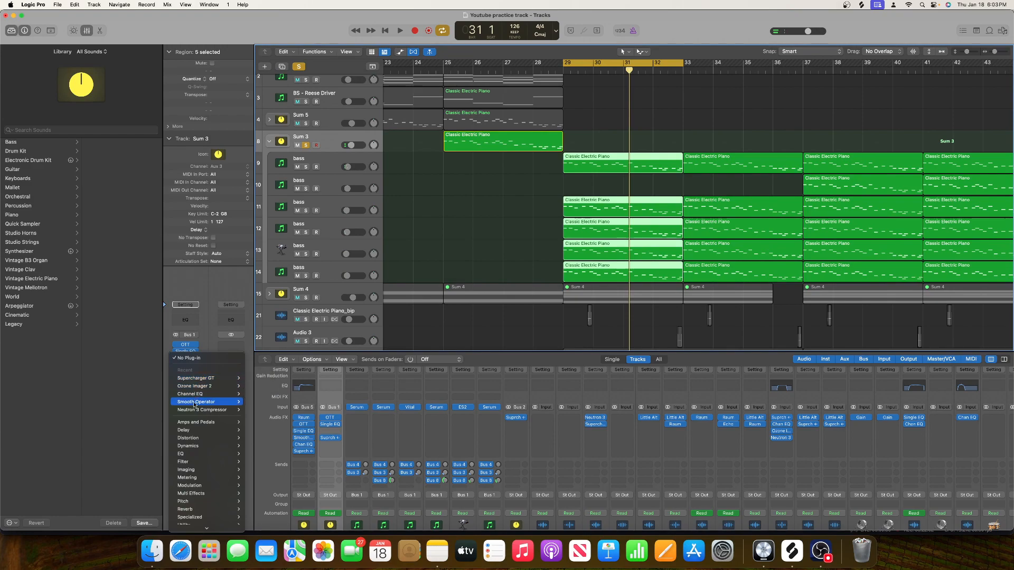
mouse_move(195, 410)
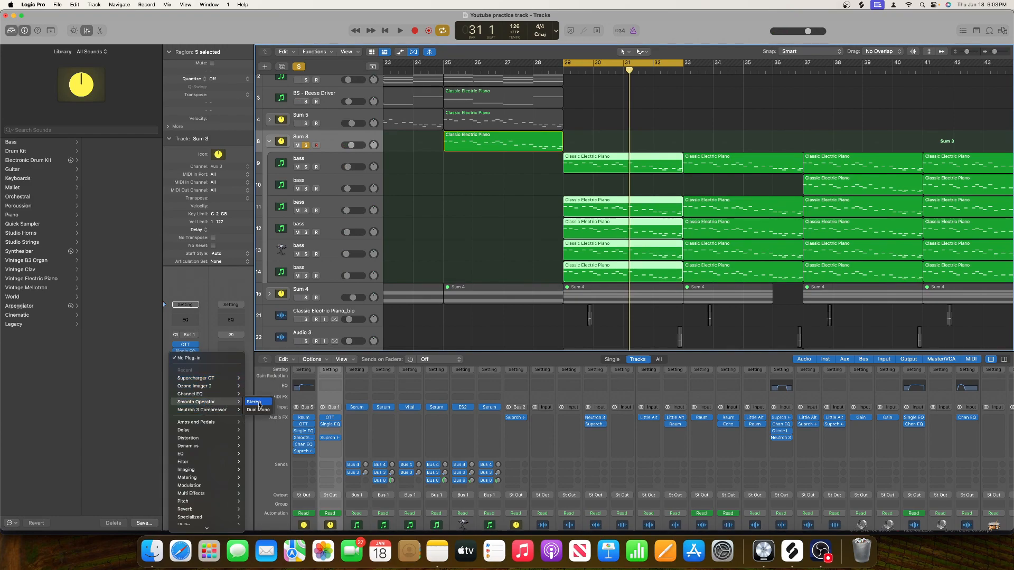
click(254, 402)
key(space)
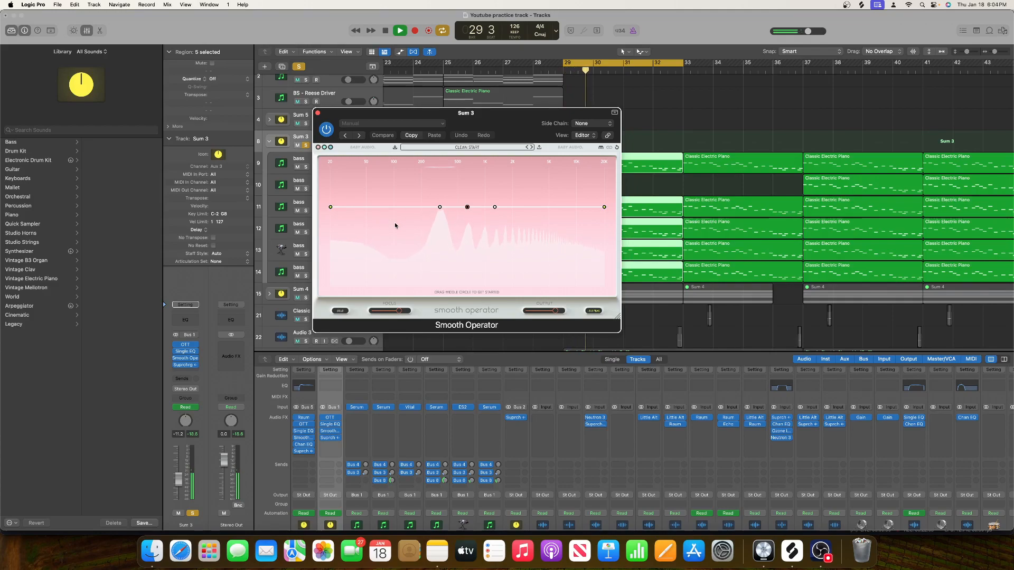
Lower Smooth Operator's low, low-mid, upper-mid and high nodes around a raised centre on Sum 3, then close the plug-in and stop playback.
drag(467, 207, 389, 221)
drag(331, 208, 331, 224)
drag(447, 207, 494, 217)
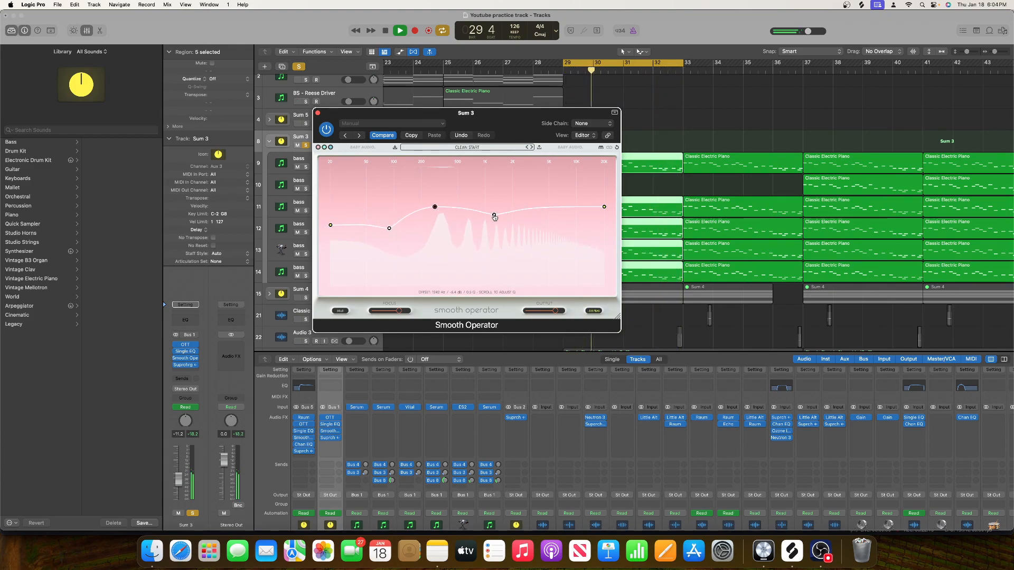
drag(604, 207, 611, 238)
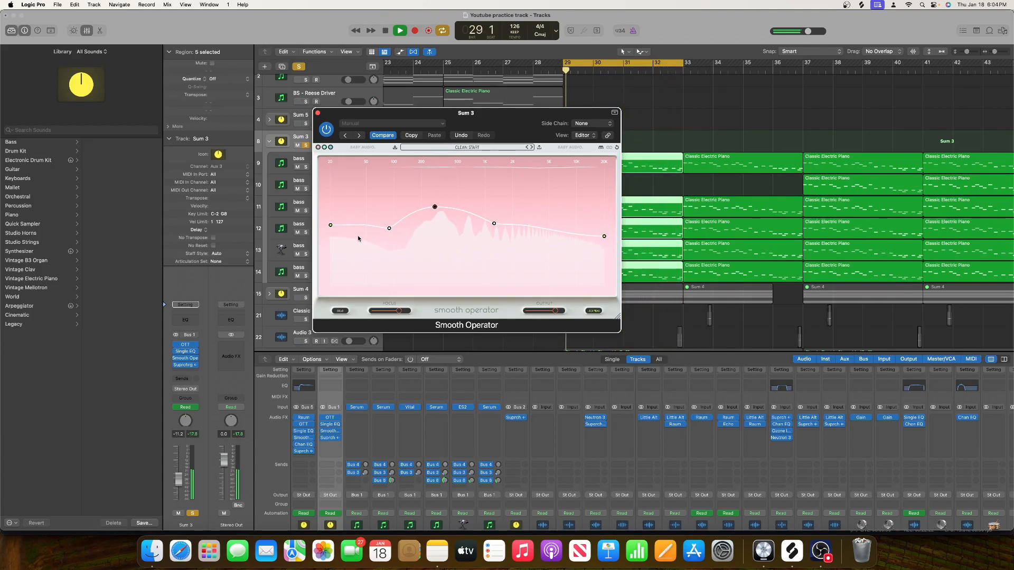
key(super+w)
key(space)
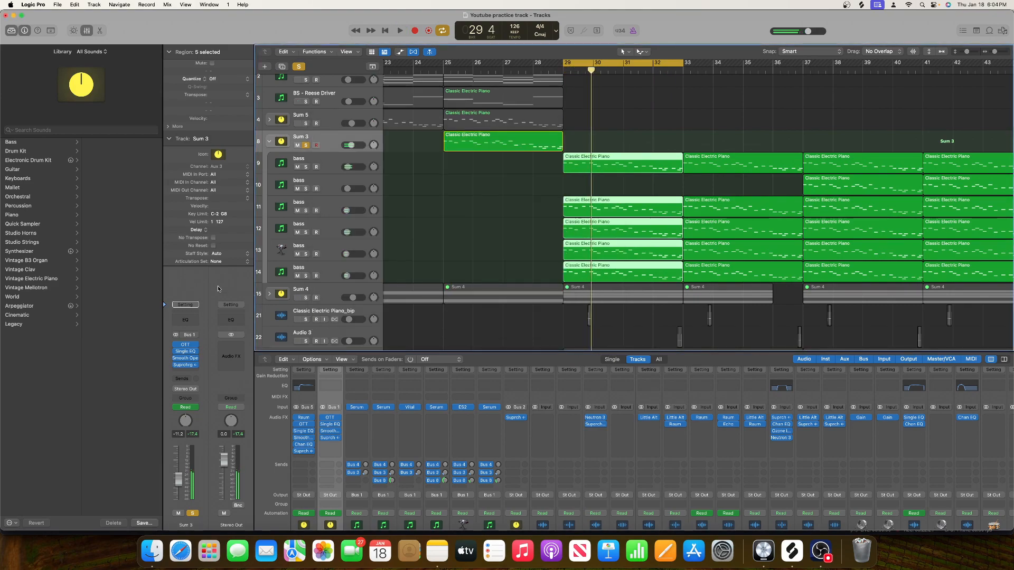
Insert a Neutron 3 Compressor between Smooth Operator and Supercharger GT on the Sum 3 channel.
click(184, 369)
click(196, 365)
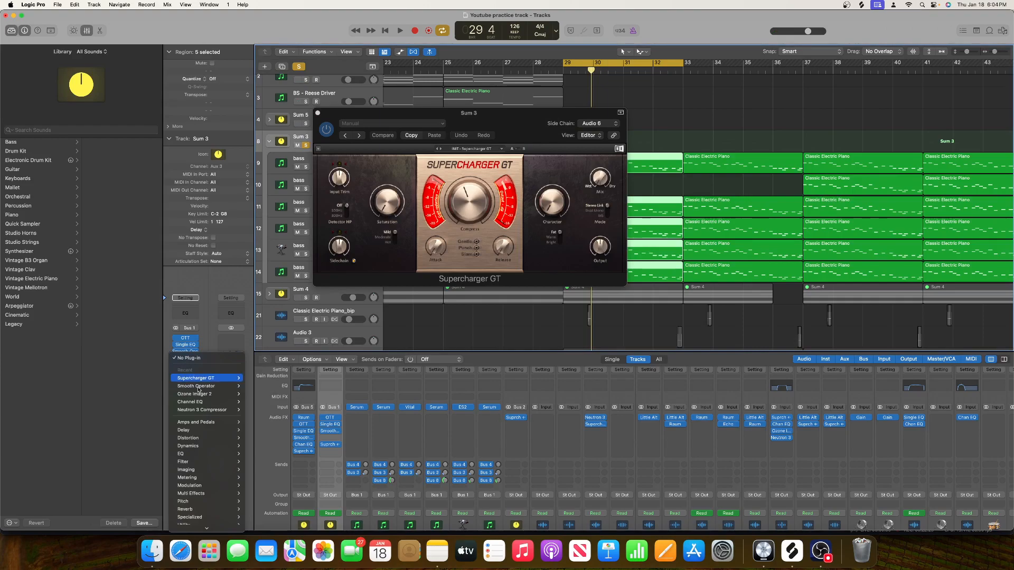
mouse_move(235, 526)
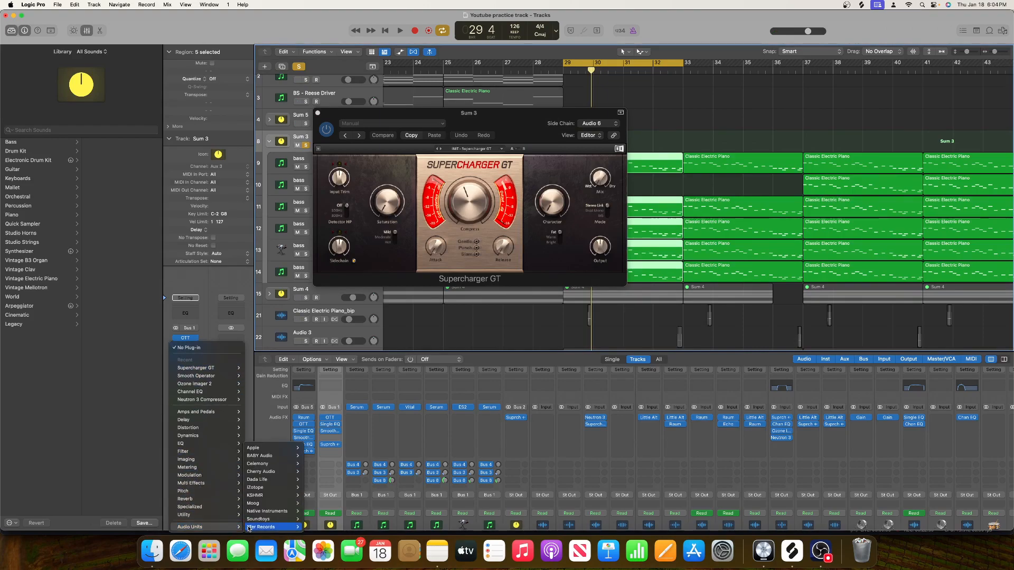
mouse_move(266, 520)
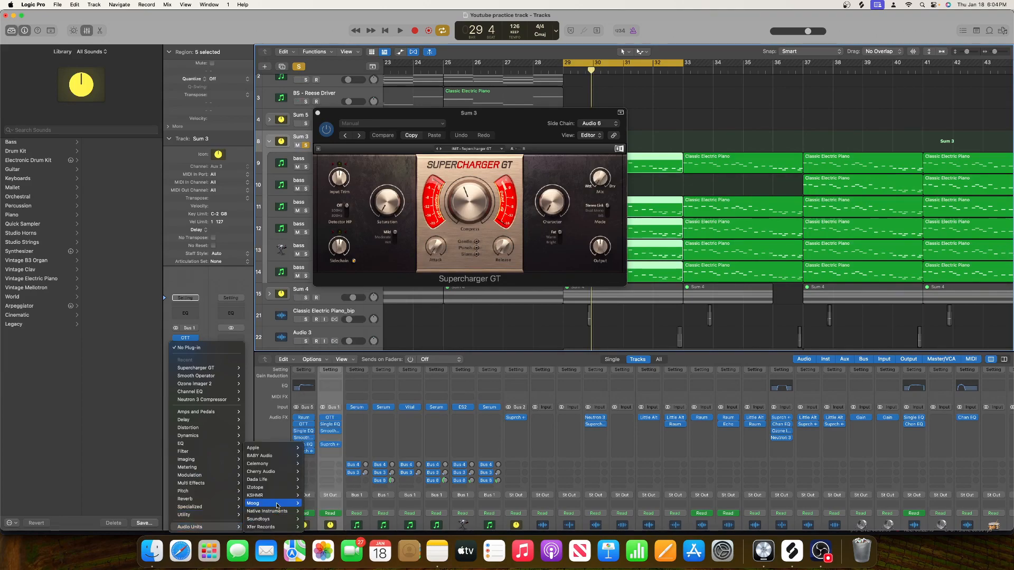
mouse_move(264, 481)
mouse_move(327, 480)
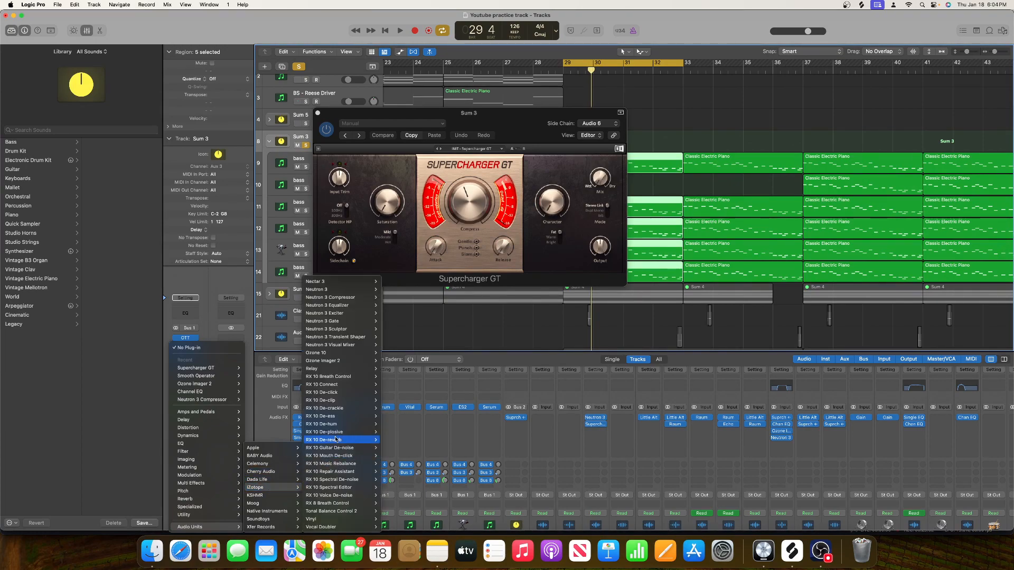
mouse_move(364, 297)
click(405, 298)
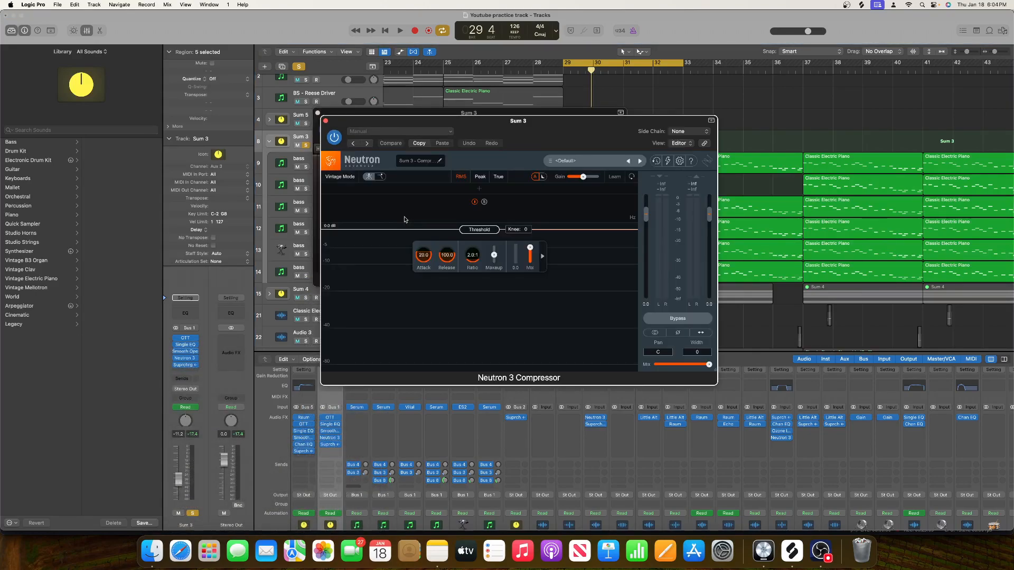
During loop playback, set the Neutron 3 Compressor to threshold -16.2 dB, attack 1.7, release 12.4 and ratio 2.7:1.
key(space)
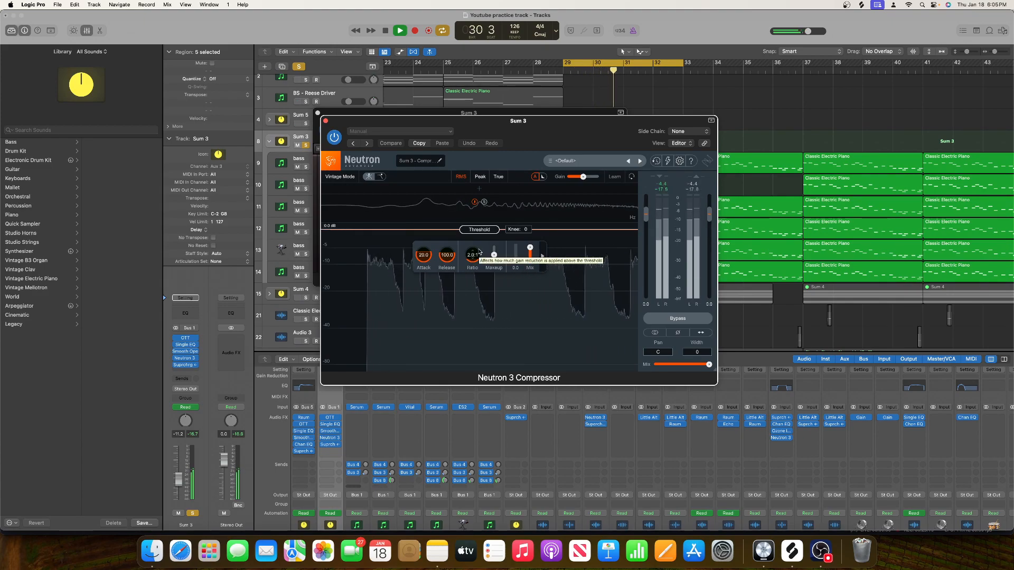
key(space)
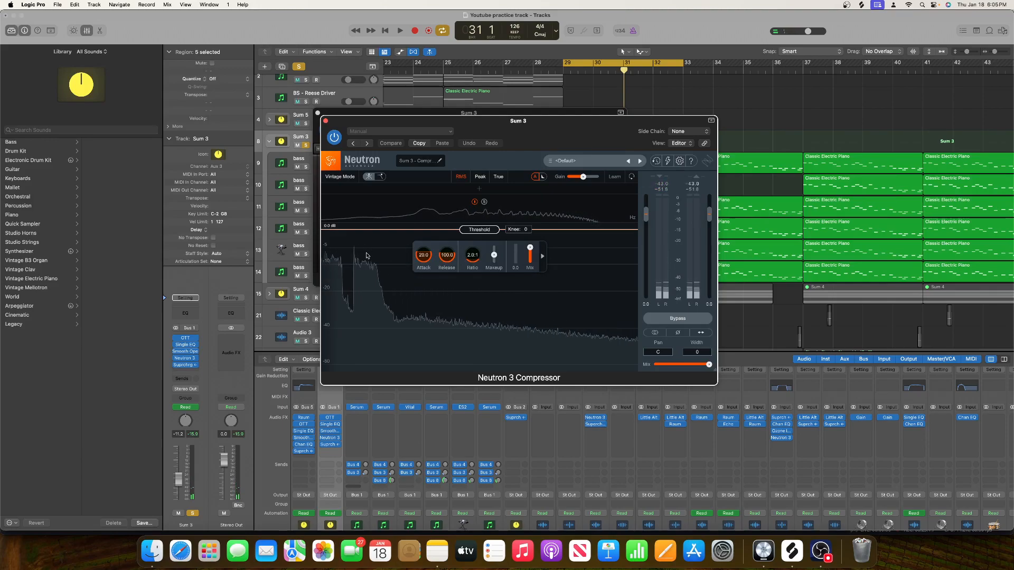
key(space)
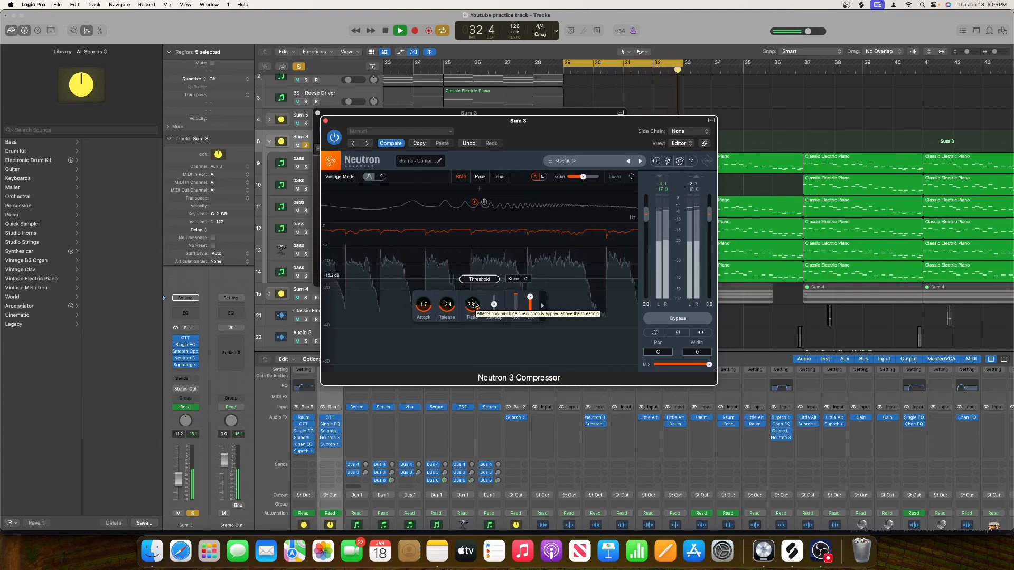
drag(475, 304, 475, 306)
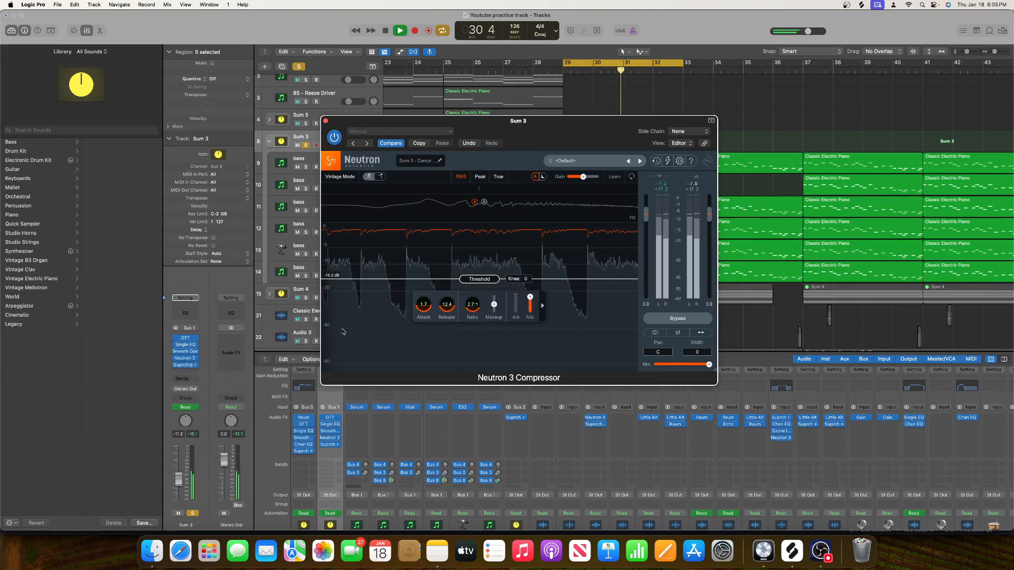
Adjust the main compression amount of Supercharger GT on Sum 3, close both plug-in windows and stop playback.
click(184, 365)
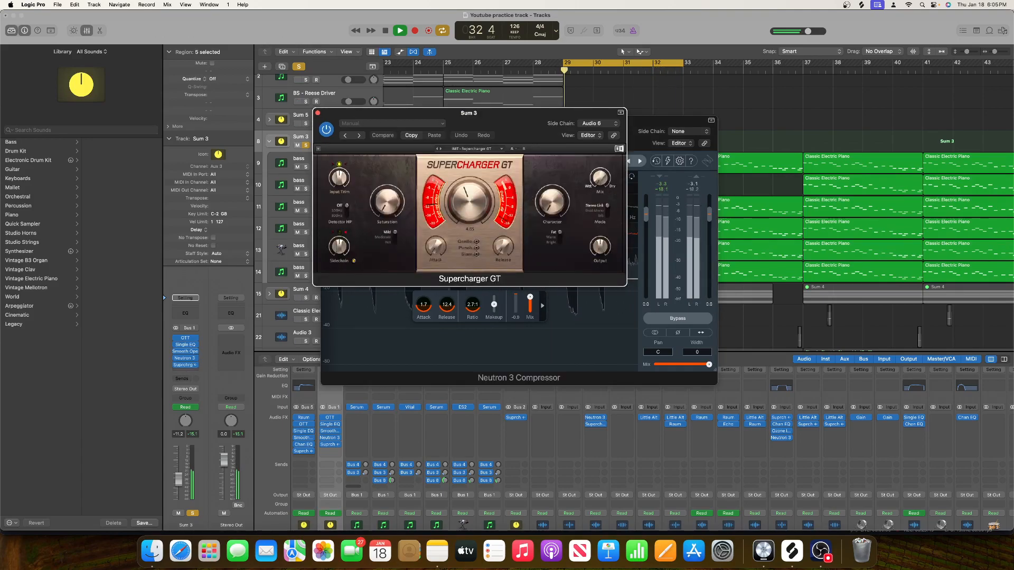
drag(478, 215, 427, 180)
click(317, 113)
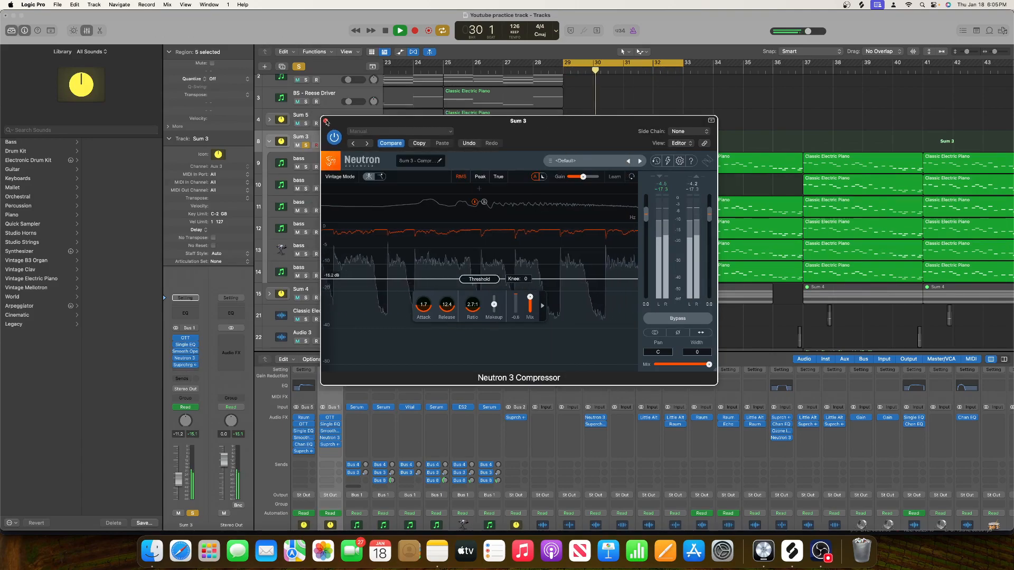
click(326, 120)
key(space)
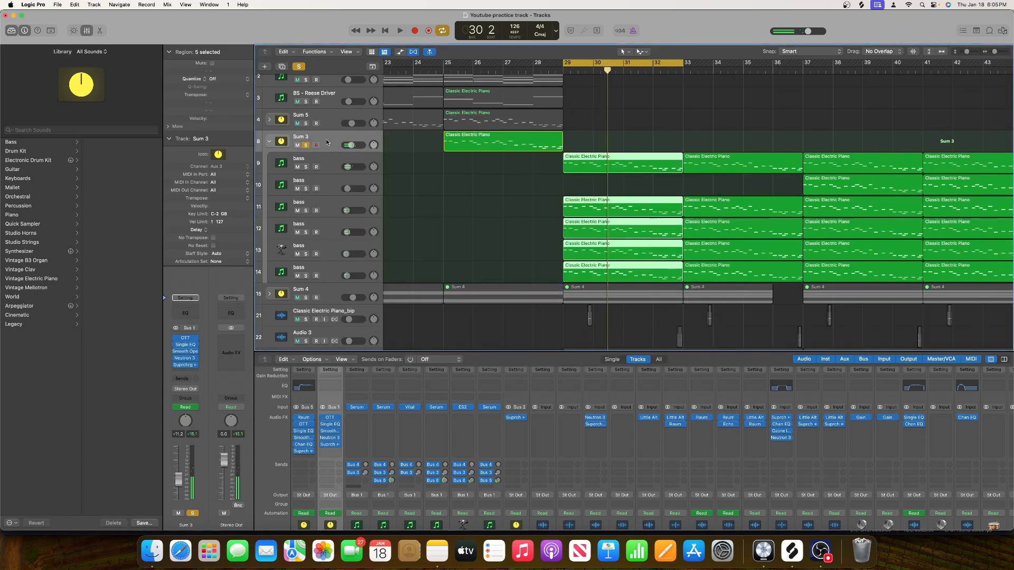
Review the attack, release, ratio and threshold settings of the Neutron 3 Compressor on Sum 3.
scroll(395, 249, down, 5)
scroll(387, 244, up, 5)
scroll(402, 242, right, 1)
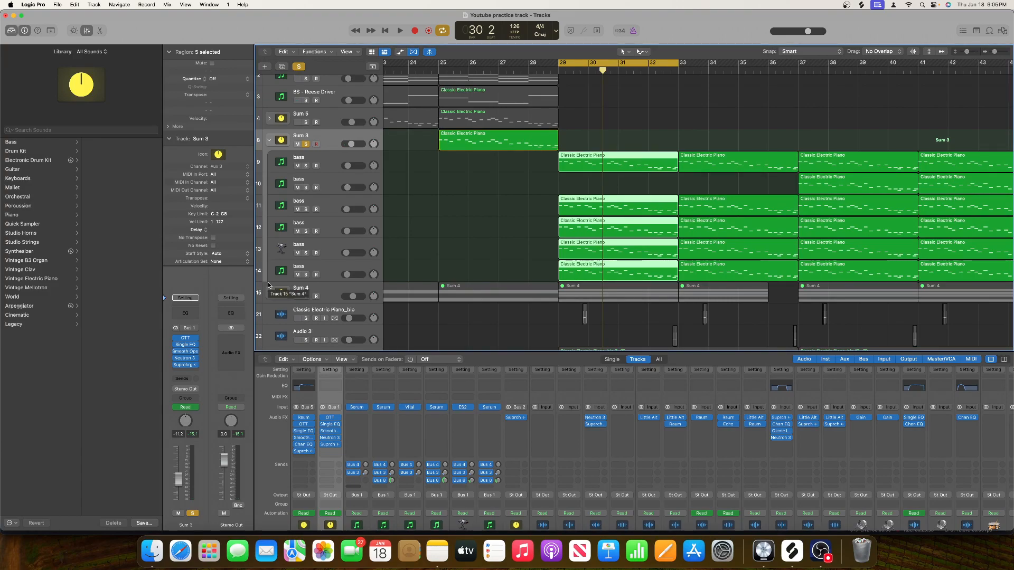
click(185, 359)
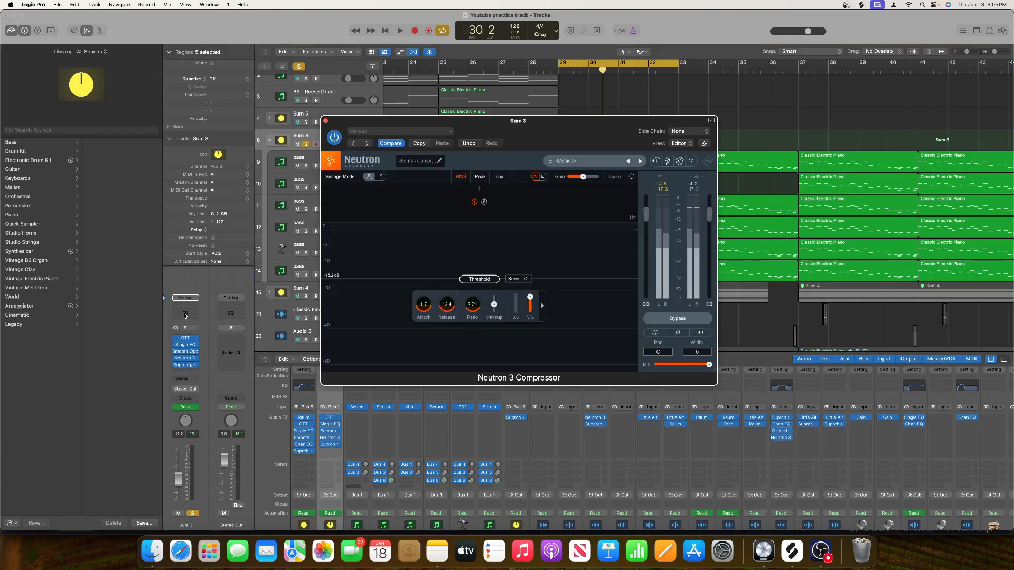
drag(612, 104, 655, 96)
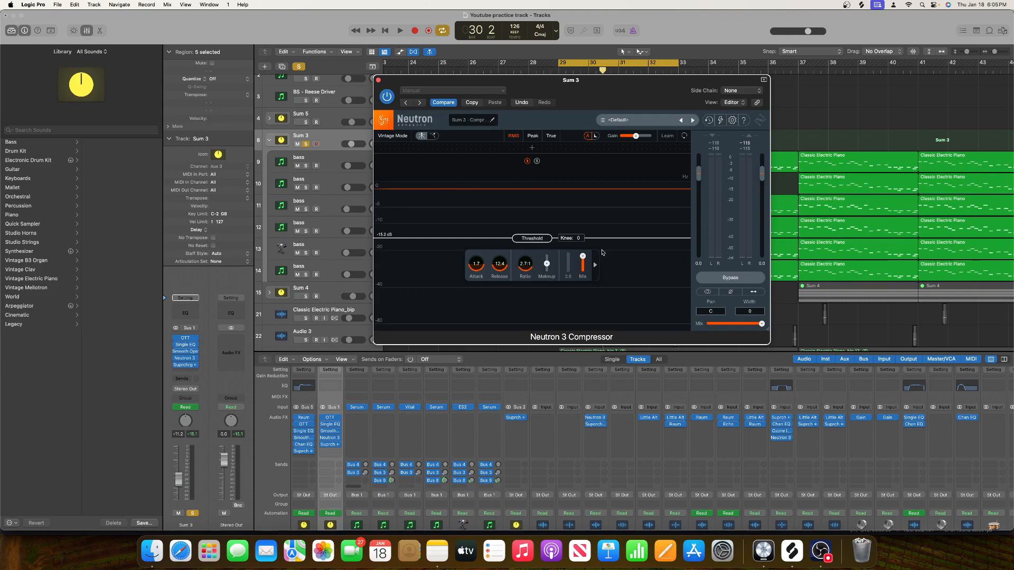
click(378, 81)
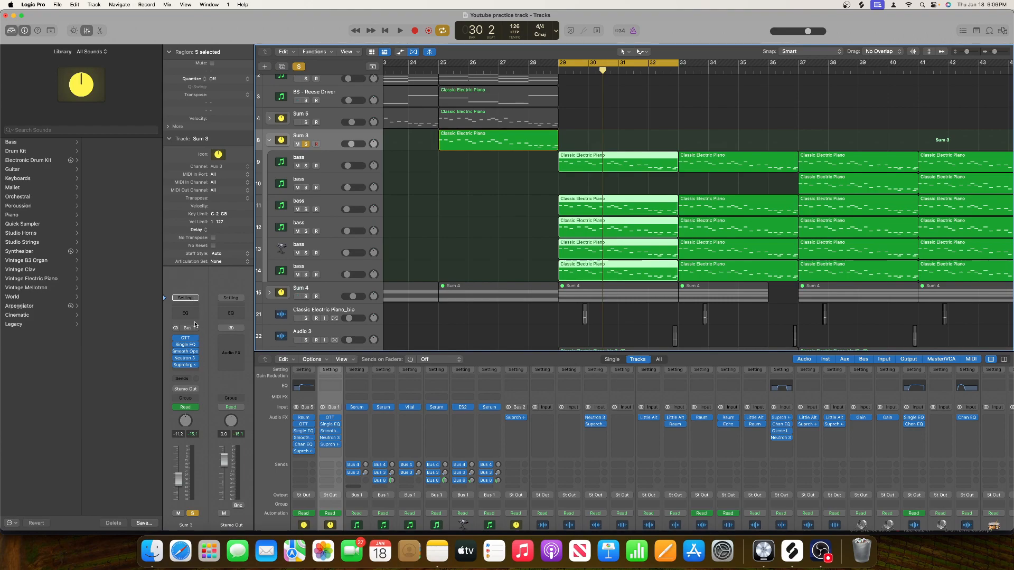
Insert a Channel EQ before Supercharger GT on Sum 3 and enable a 186 Hz low cut with a 48 dB/oct slope.
click(184, 369)
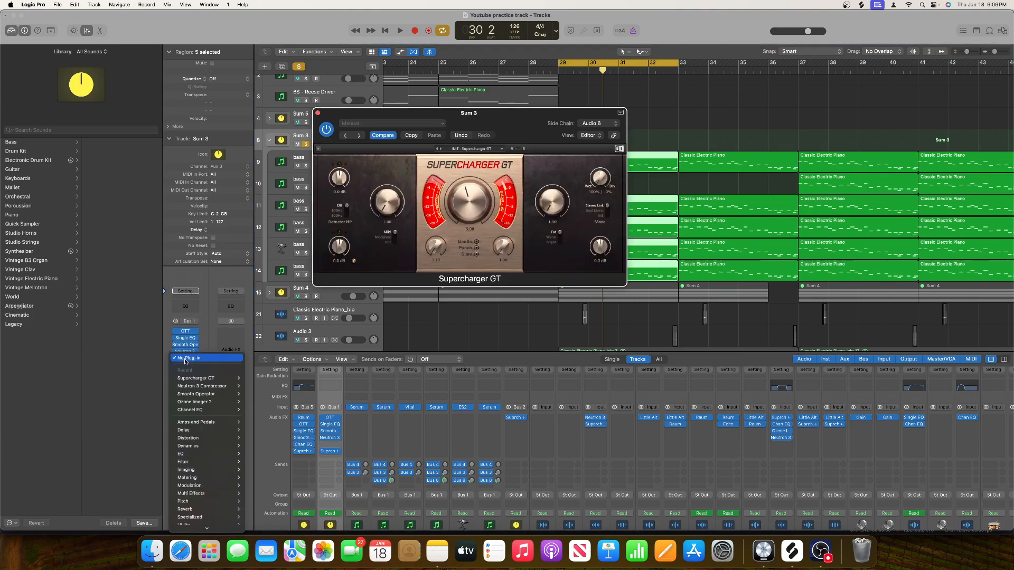
click(185, 306)
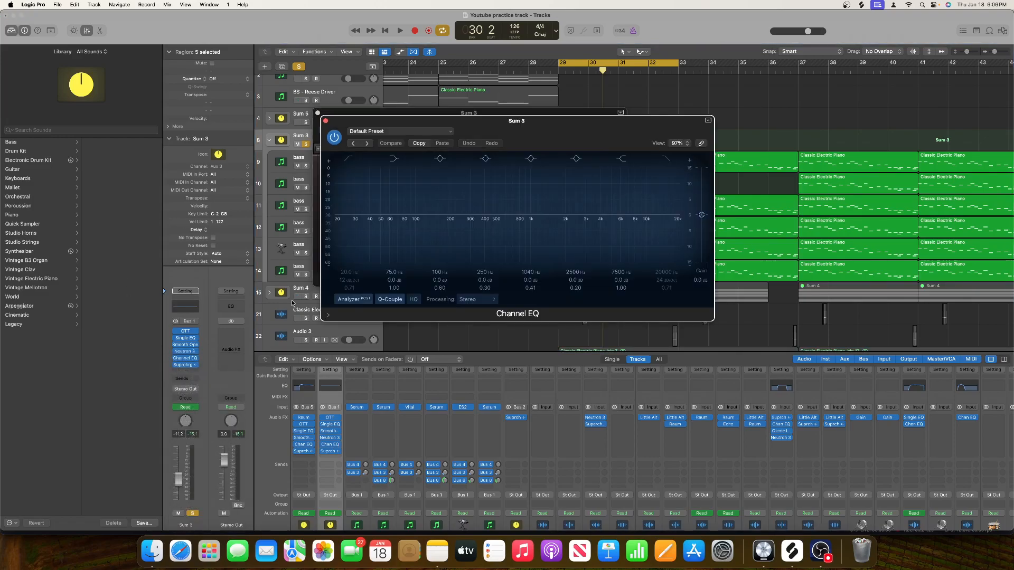
key(space)
click(348, 159)
drag(349, 280, 349, 243)
Shape Sum 3's EQ during playback with boosts of 1.7 dB at 1100 Hz and 1.5 dB at 2900 Hz, the latter with Q 1.40.
drag(531, 215, 527, 205)
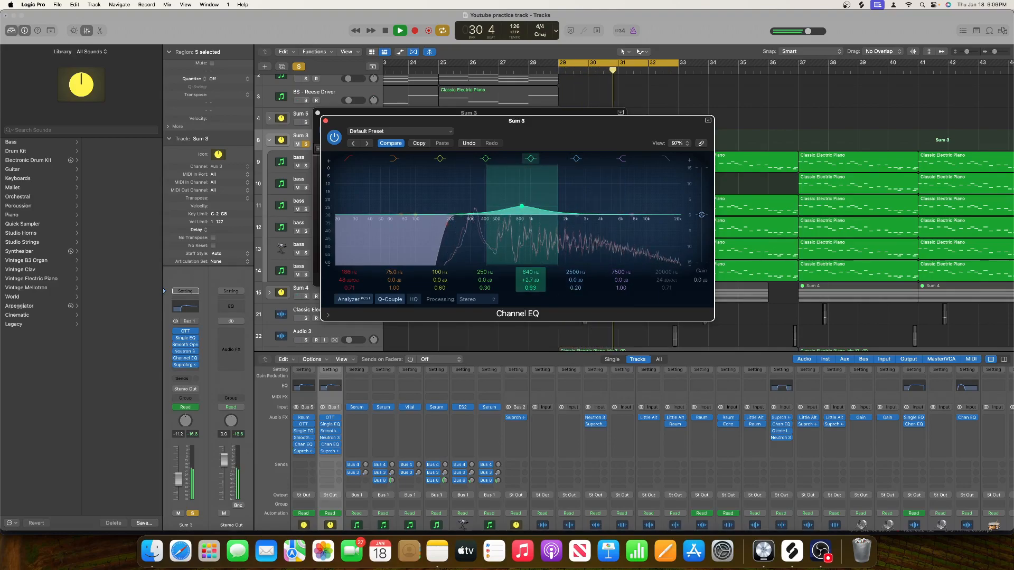
key(space)
drag(575, 217, 620, 206)
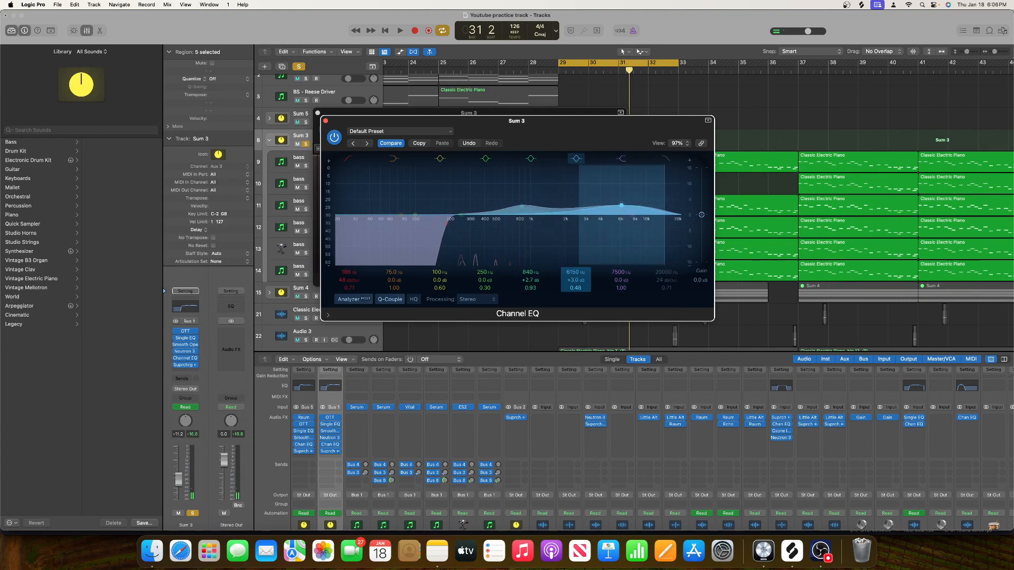
drag(576, 288, 575, 271)
key(space)
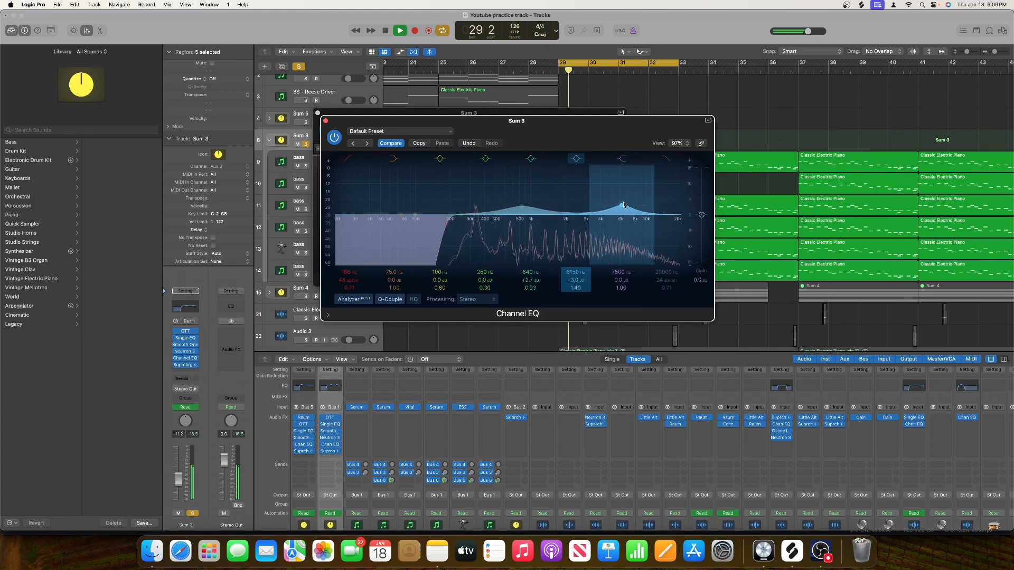
drag(622, 206, 585, 211)
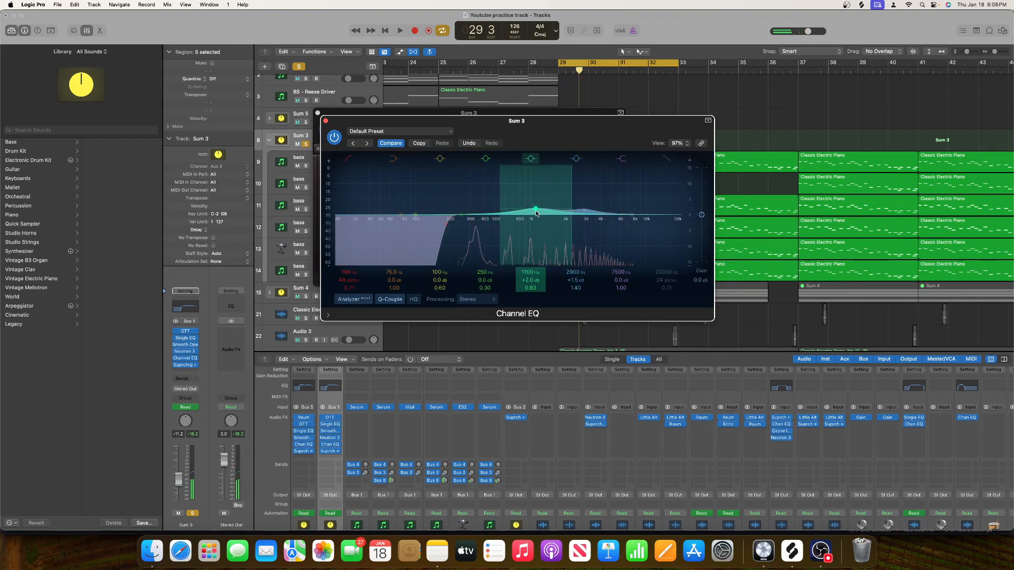
Add a 3.4 dB low-mid boost at 334 Hz with Q 0.79 to Sum 3's EQ, stop playback and close the plug-in windows.
drag(465, 216, 486, 204)
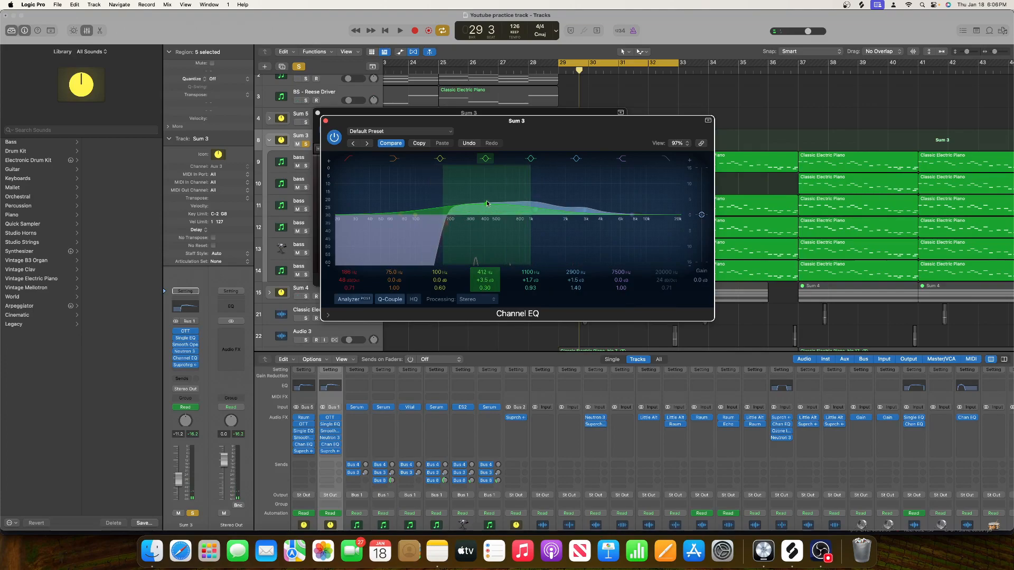
drag(485, 288, 484, 286)
key(space)
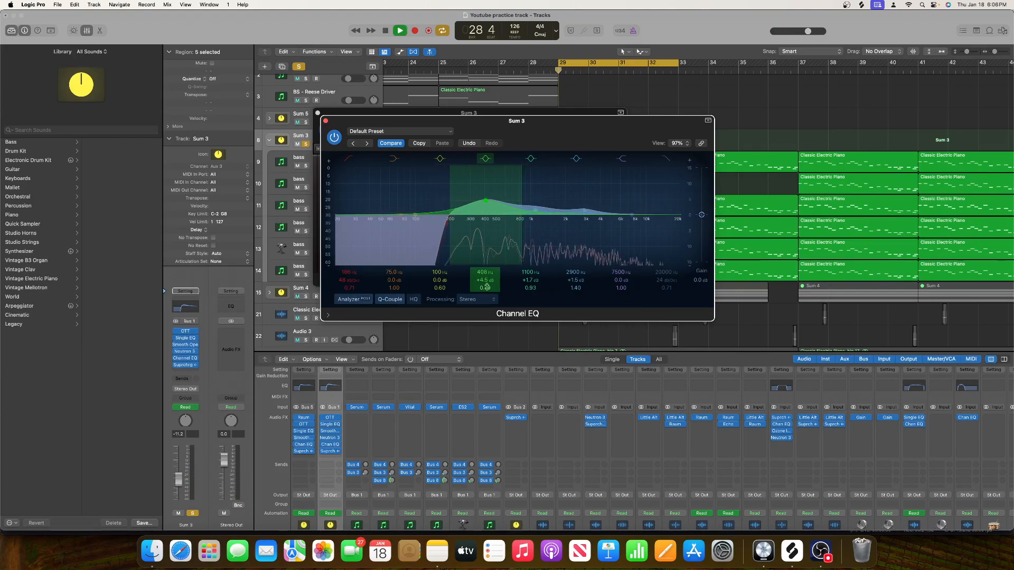
drag(486, 201, 479, 198)
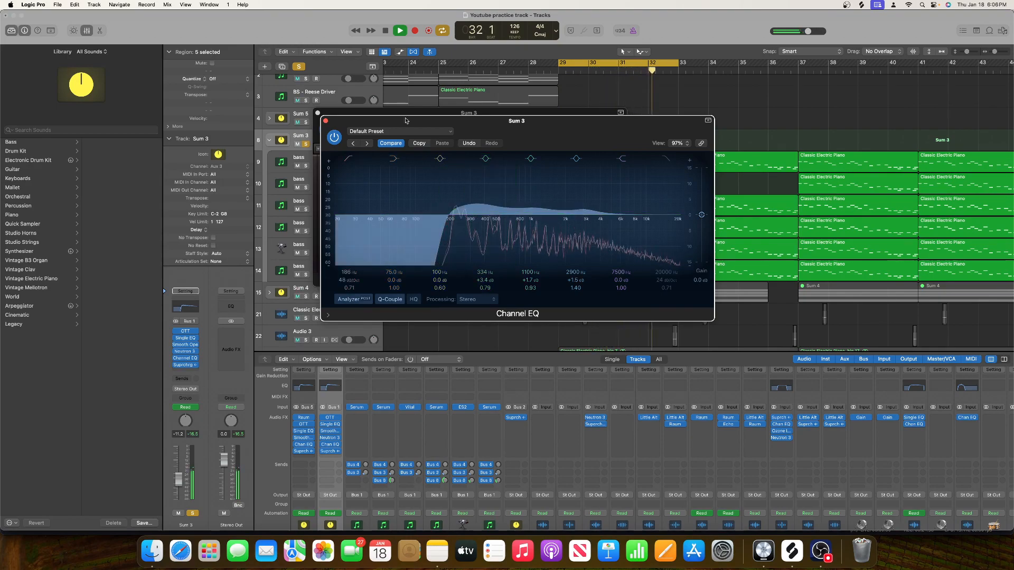
key(space)
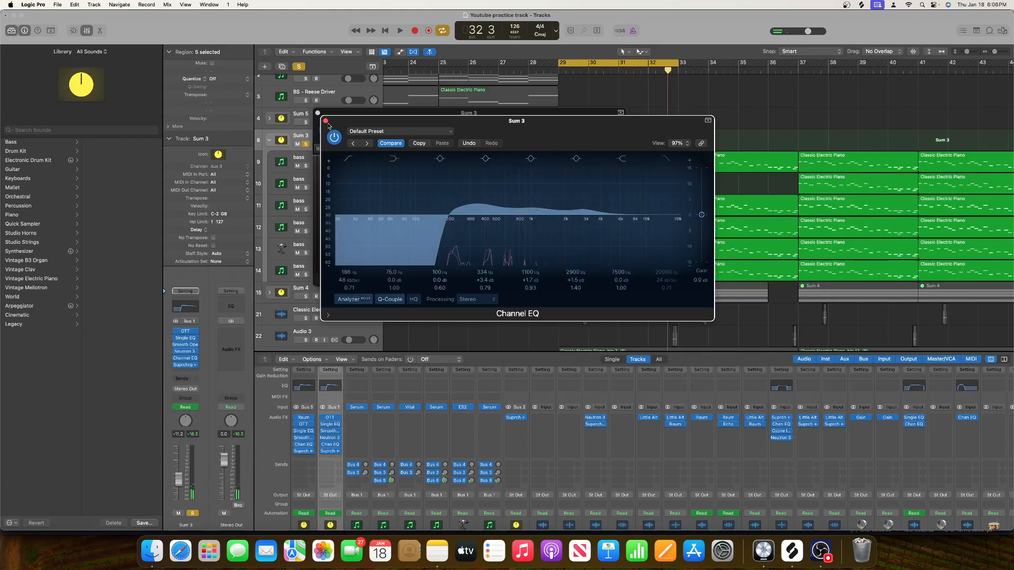
click(325, 120)
click(320, 116)
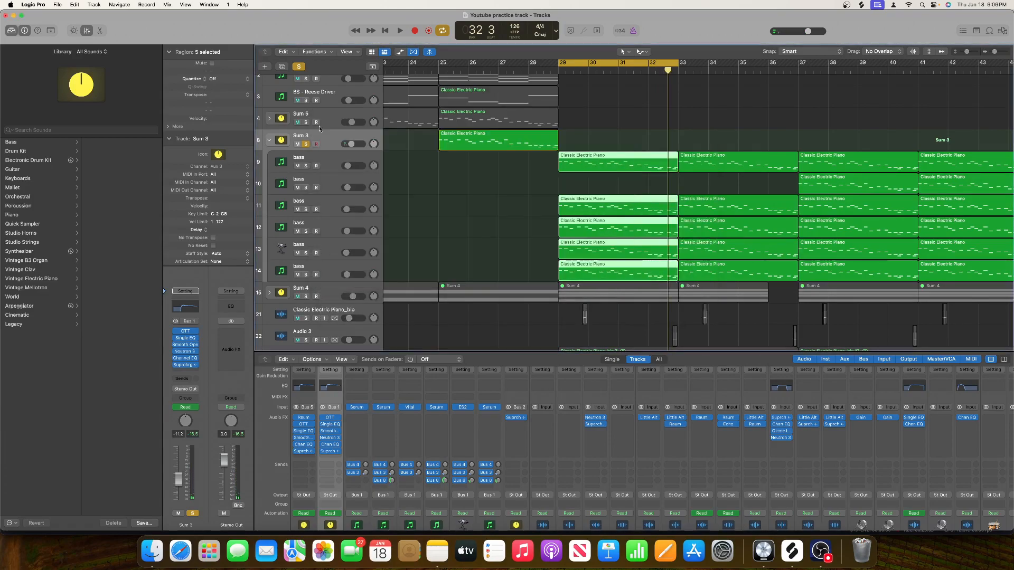
Add a send from Sum 3 to the unused Bus 9.
click(182, 380)
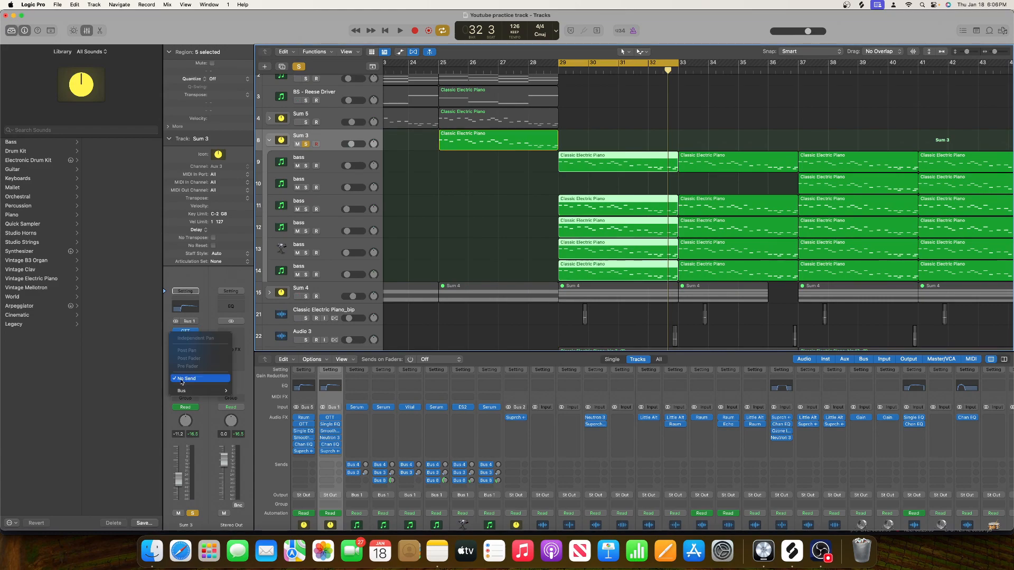
mouse_move(202, 392)
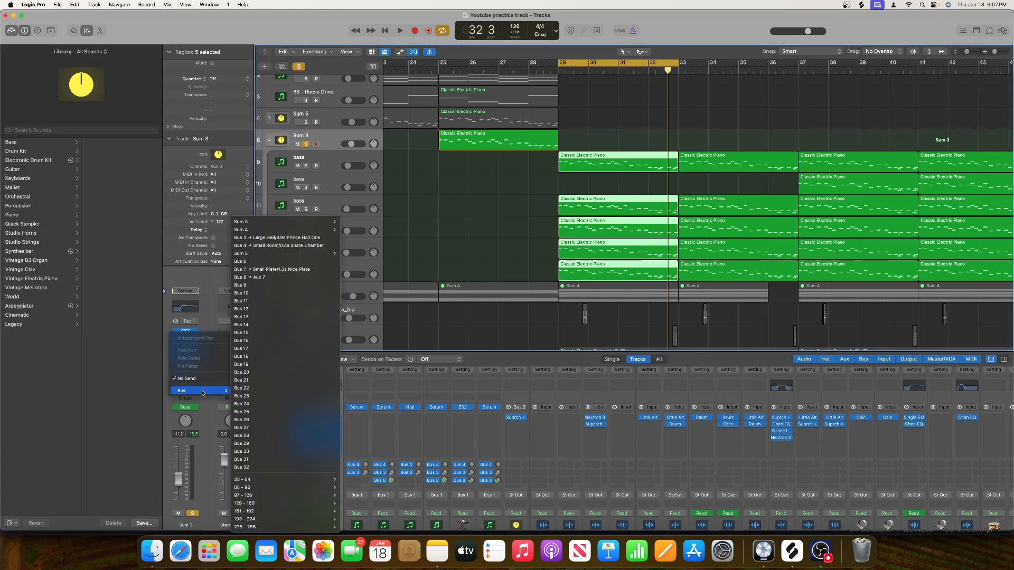
click(241, 285)
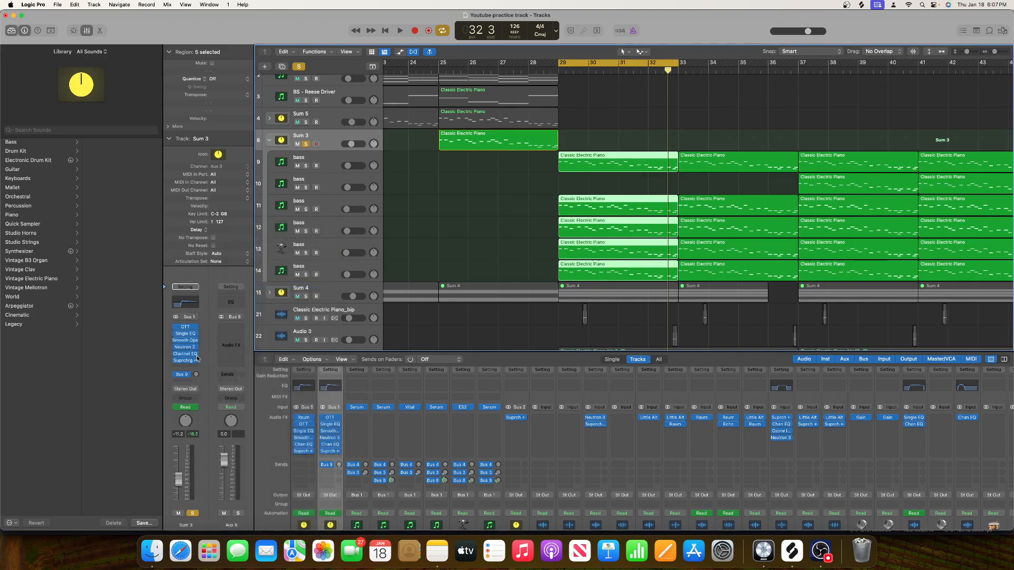
Insert a stereo Channel EQ on the new Aux 8 channel fed by Bus 9.
click(228, 327)
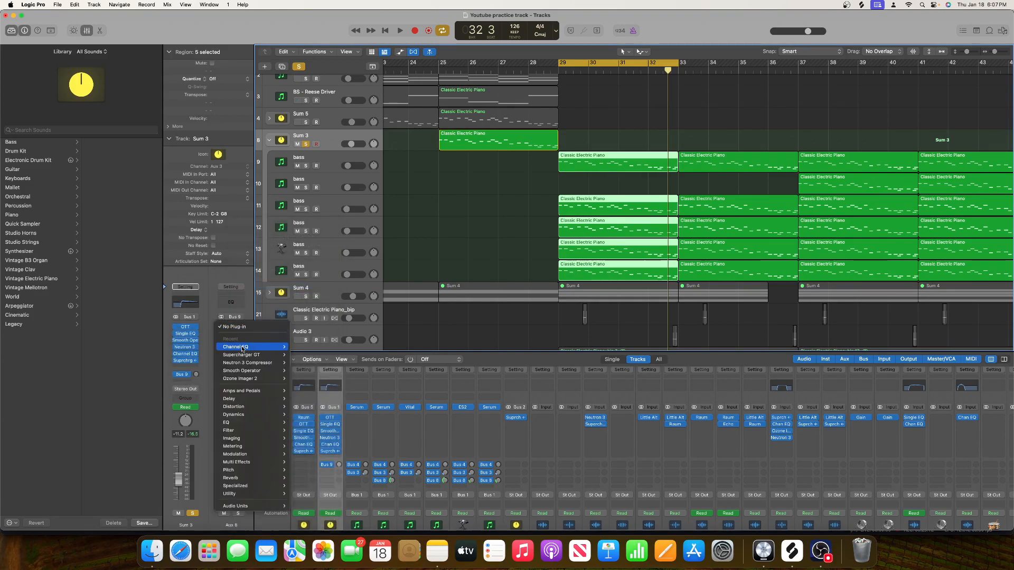
mouse_move(246, 356)
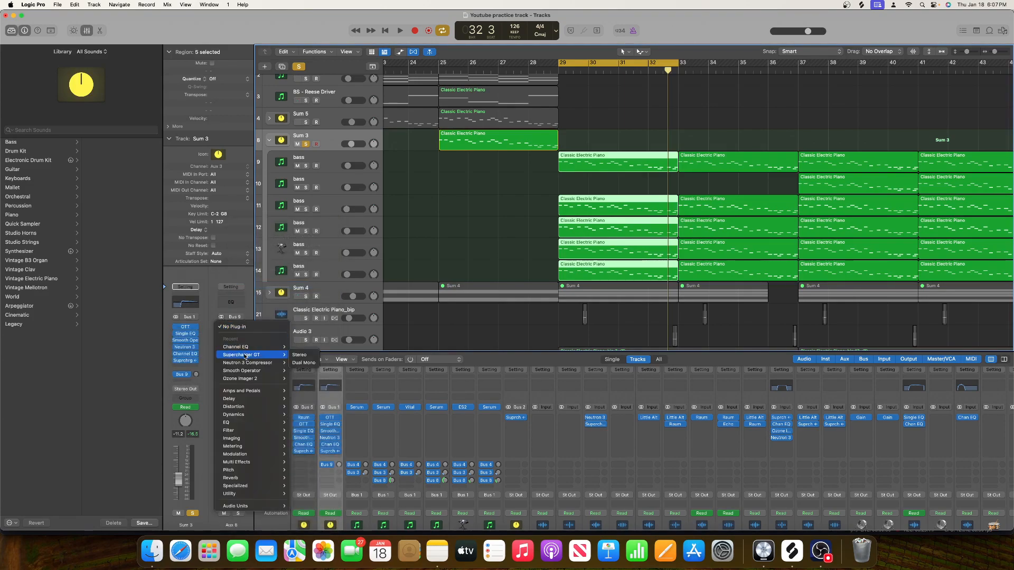
click(299, 347)
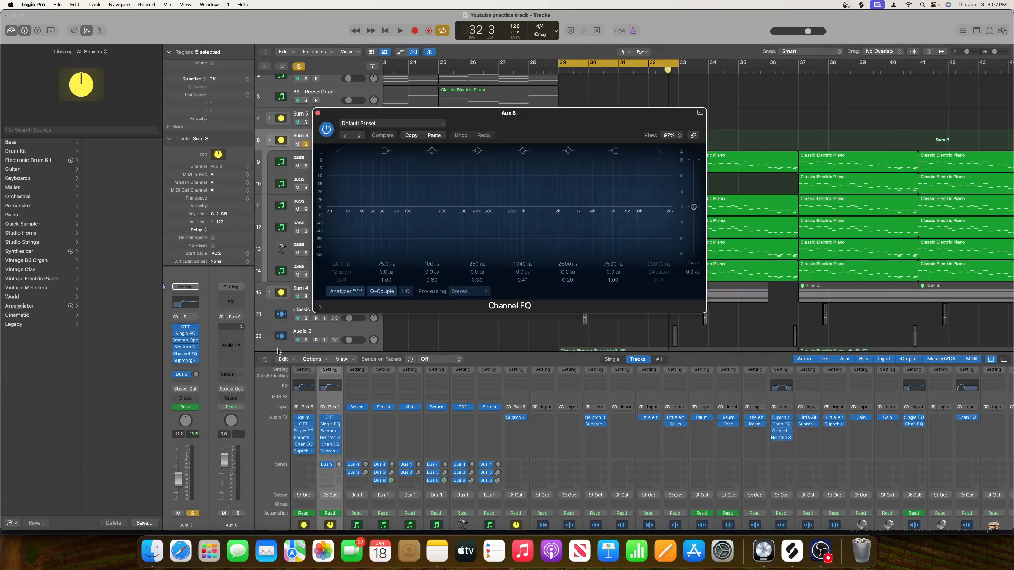
Raise Sum 3's Bus 9 send level while the looped section plays.
key(space)
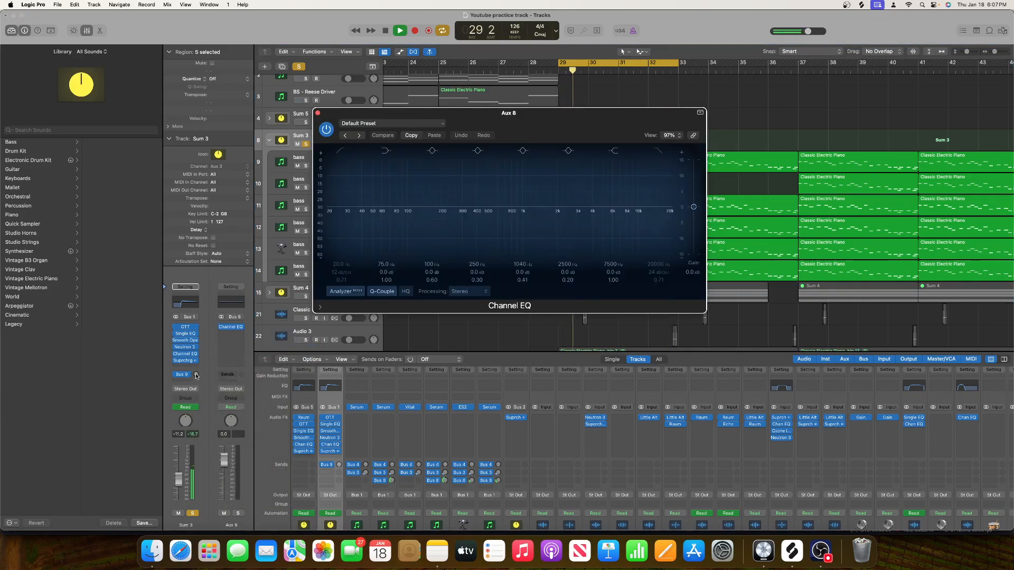
drag(196, 374, 198, 351)
key(space)
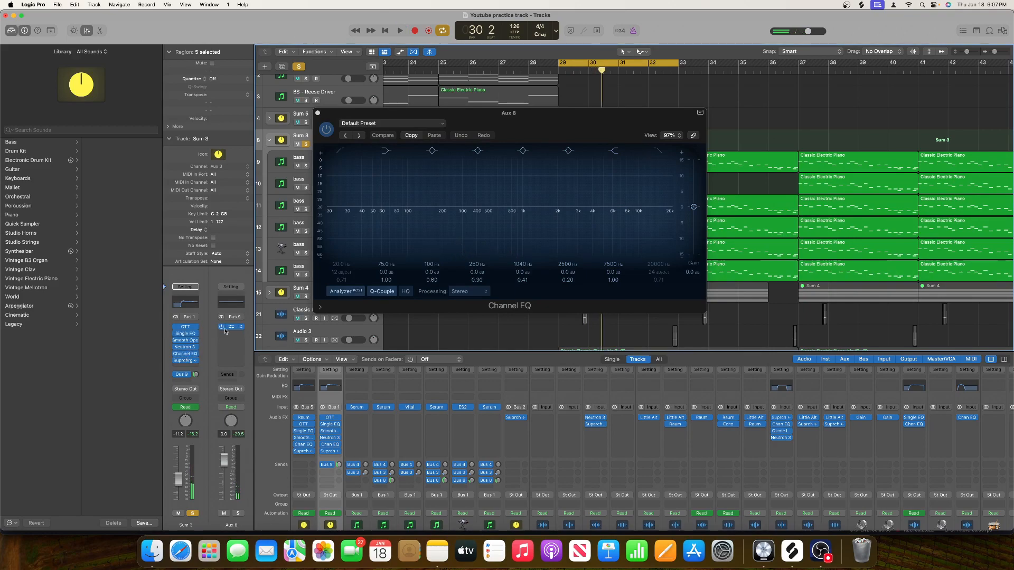
Replace the default Channel EQ on Aux 8 with a copy of Sum 3's Channel EQ.
click(241, 327)
click(251, 338)
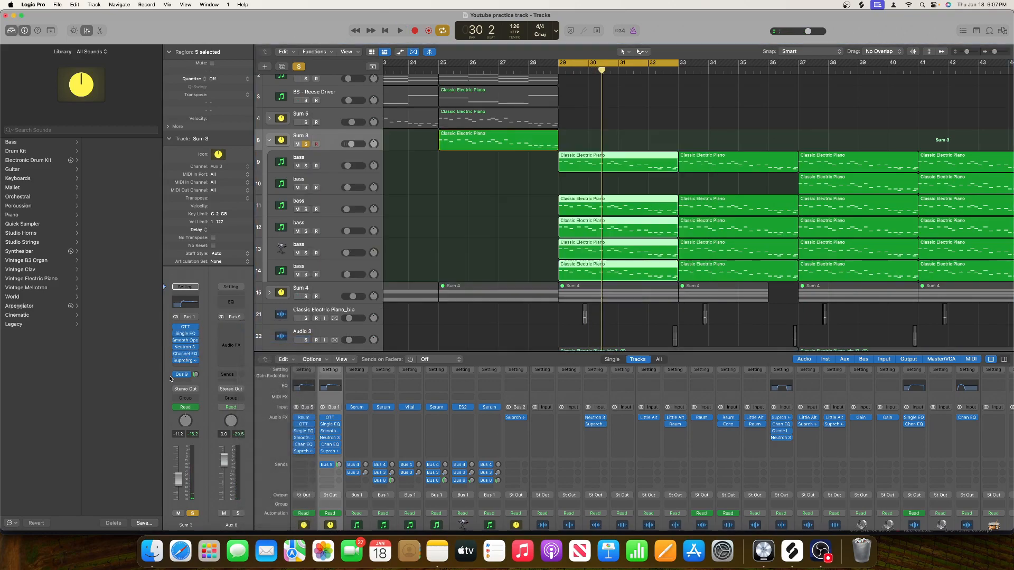
drag(231, 326, 231, 327)
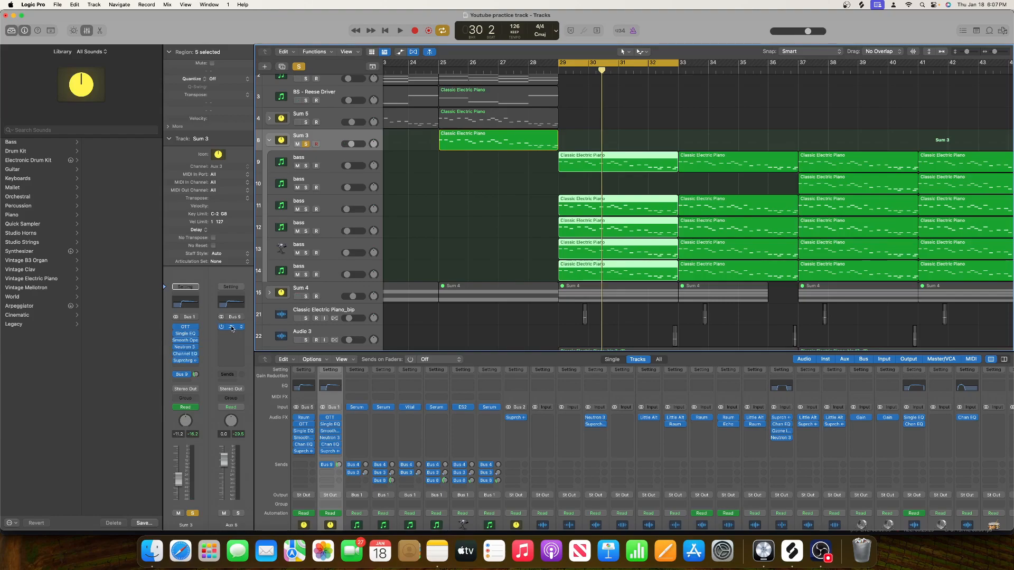
Insert the Native Instruments Raum reverb after the Channel EQ on Aux 8 and raise its Mix.
click(232, 336)
mouse_move(227, 372)
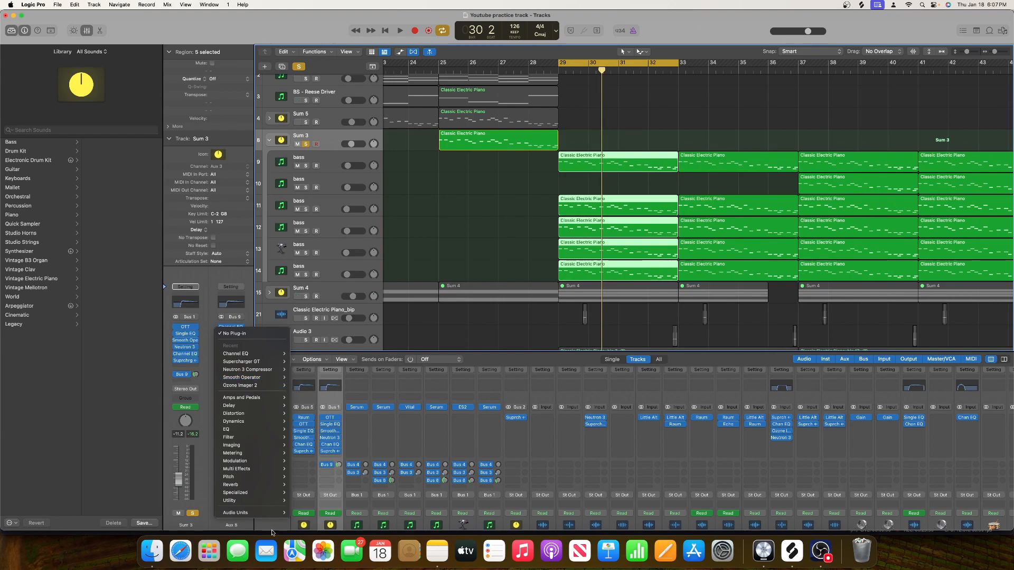
mouse_move(273, 515)
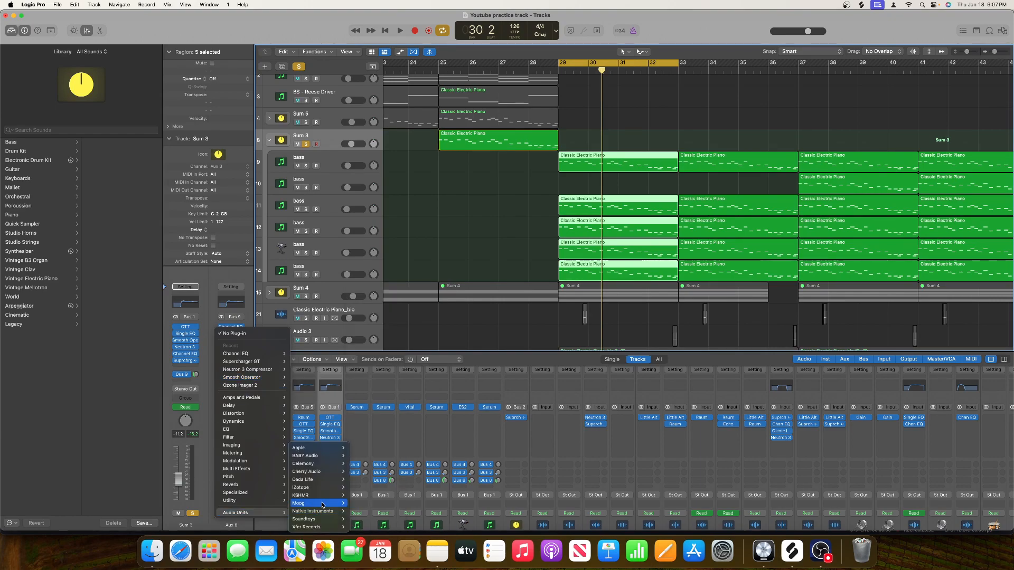
mouse_move(306, 487)
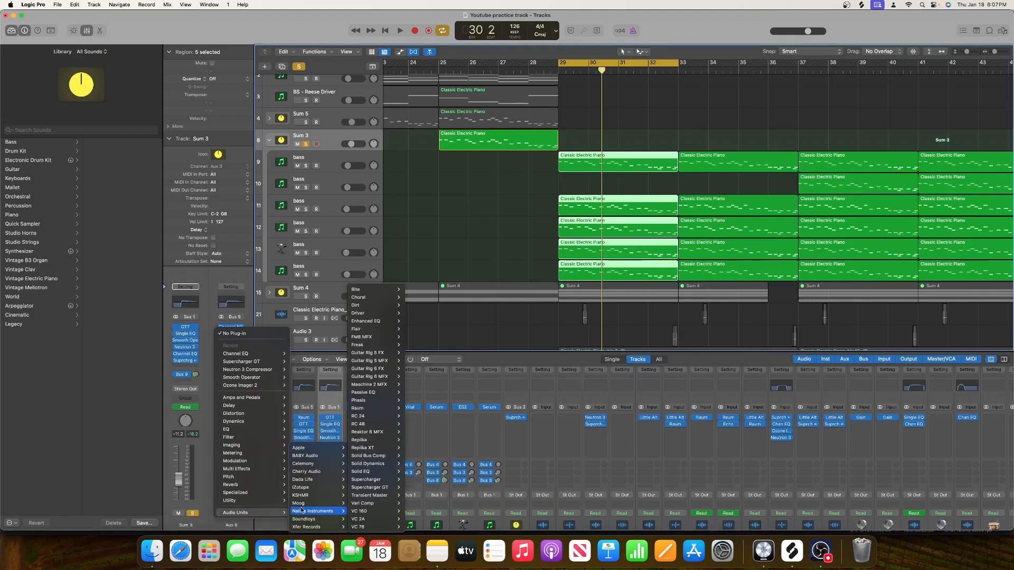
mouse_move(380, 408)
click(415, 409)
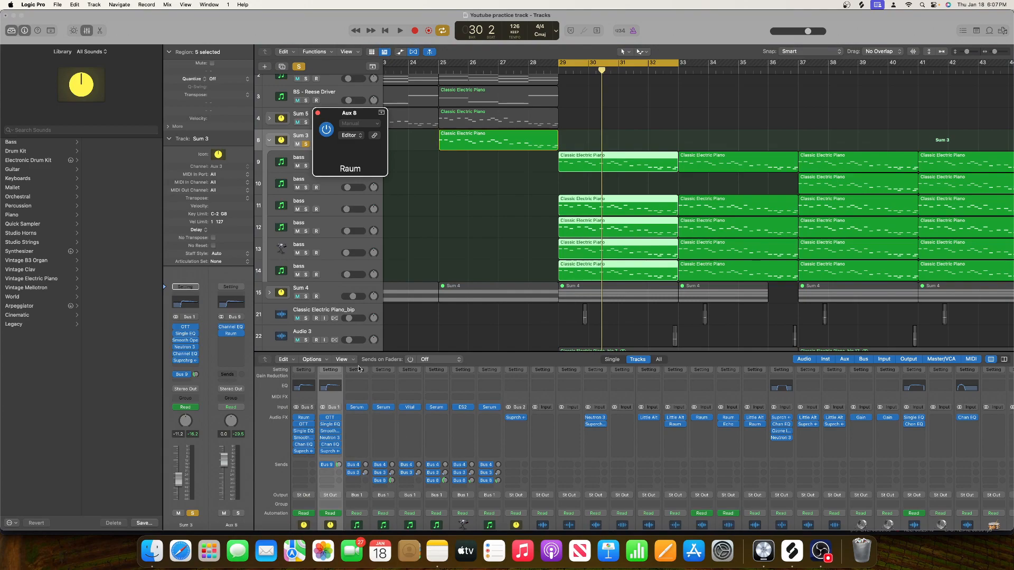
drag(433, 233, 432, 190)
Play the looped section to listen to Sum 3 with the Raum reverb send.
key(space)
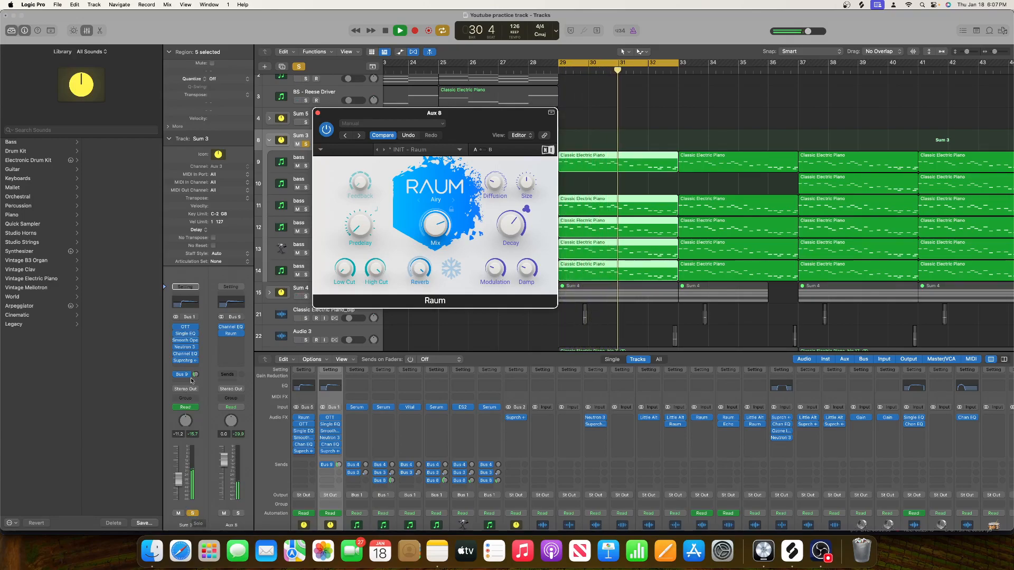
key(space)
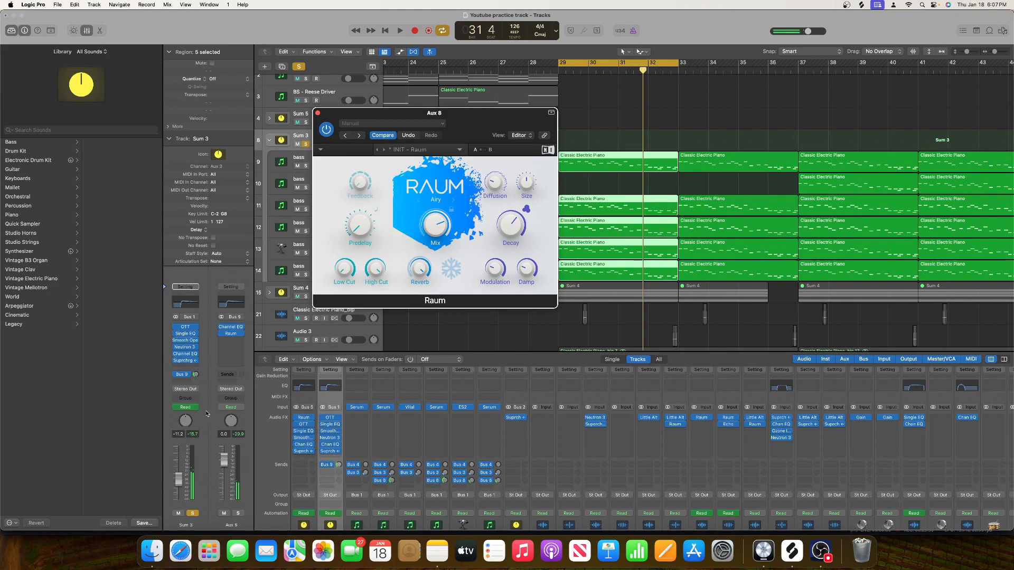
key(space)
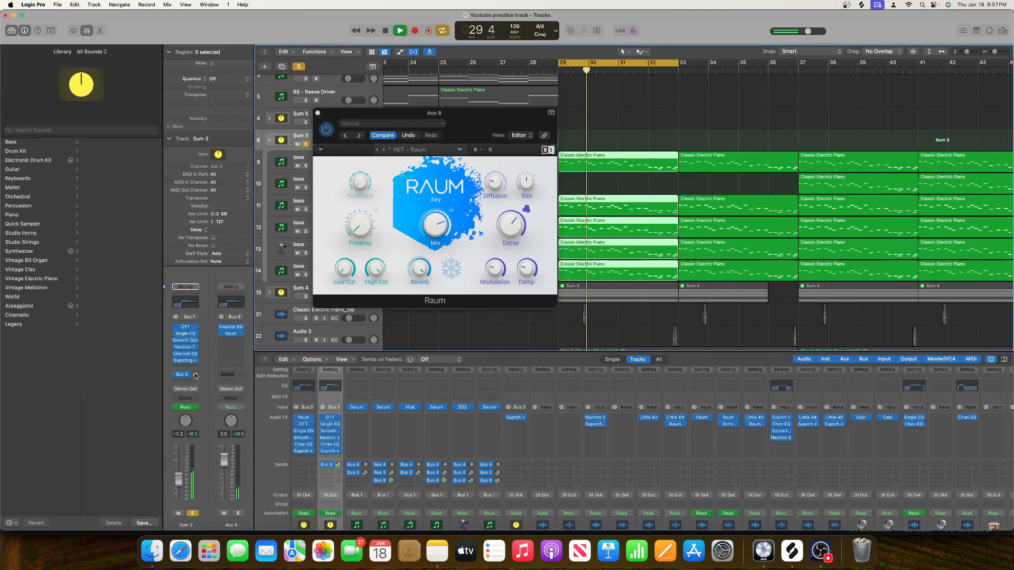
key(space)
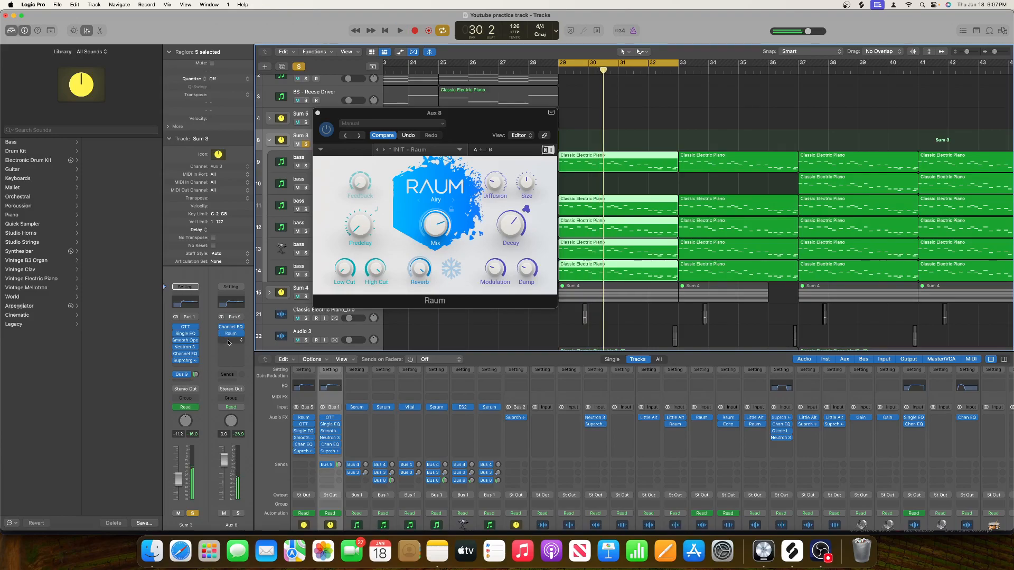
Insert a stereo Supercharger GT after Raum on Aux 8 and choose Bus 2 as its side-chain source.
click(229, 342)
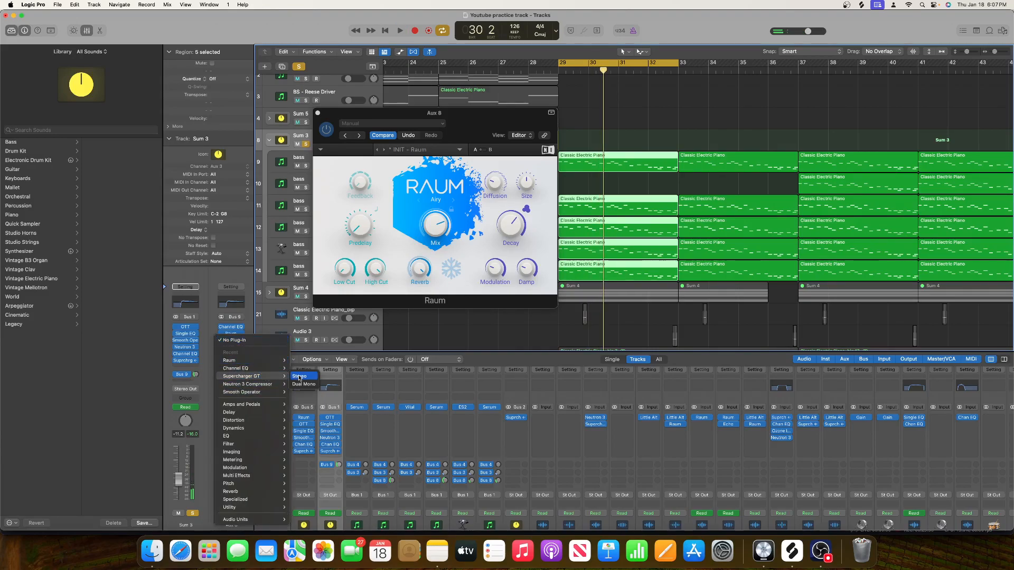
click(299, 377)
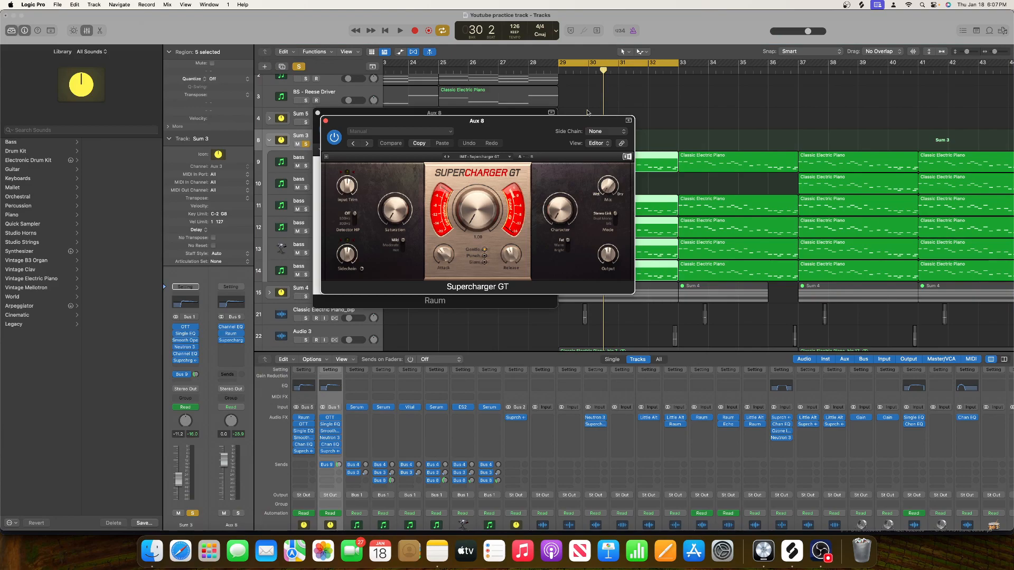
click(606, 131)
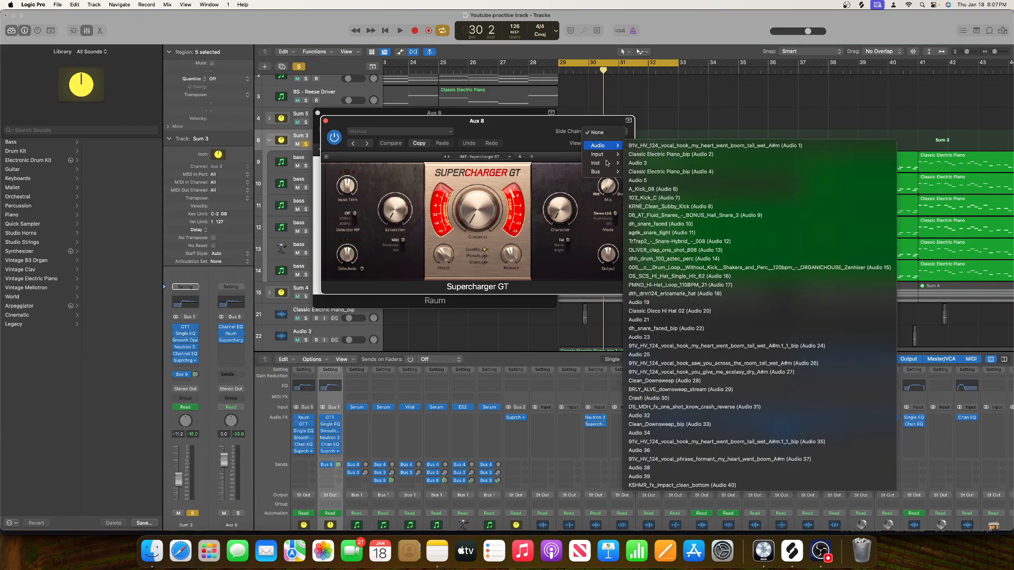
mouse_move(606, 164)
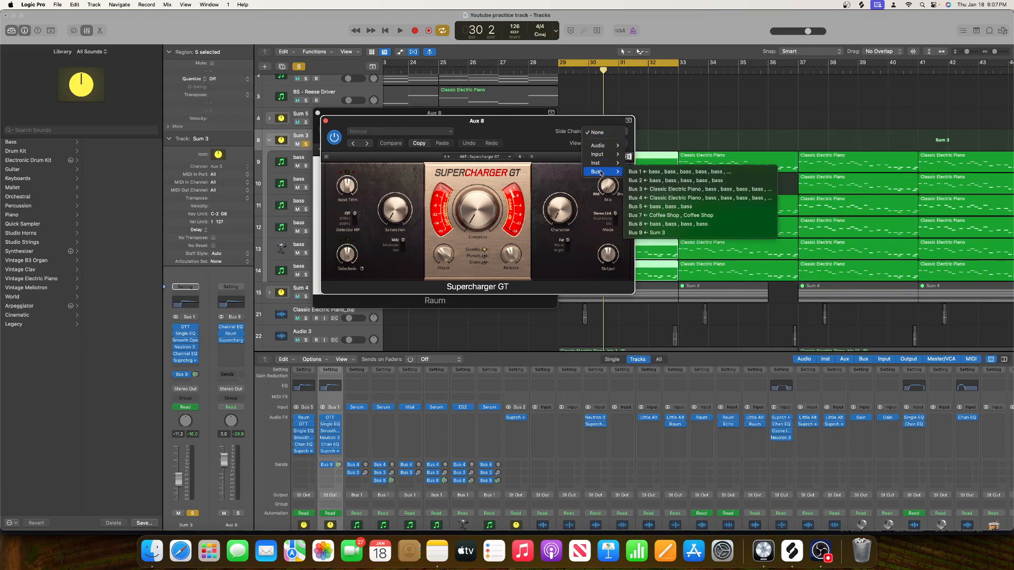
click(660, 180)
Enable Supercharger GT's external side chain and raise its Compress amount while the loop plays.
key(space)
click(361, 269)
drag(477, 211, 477, 179)
Try Bus 1 and then Bus 5 as the side-chain source of Supercharger GT.
click(613, 131)
mouse_move(645, 124)
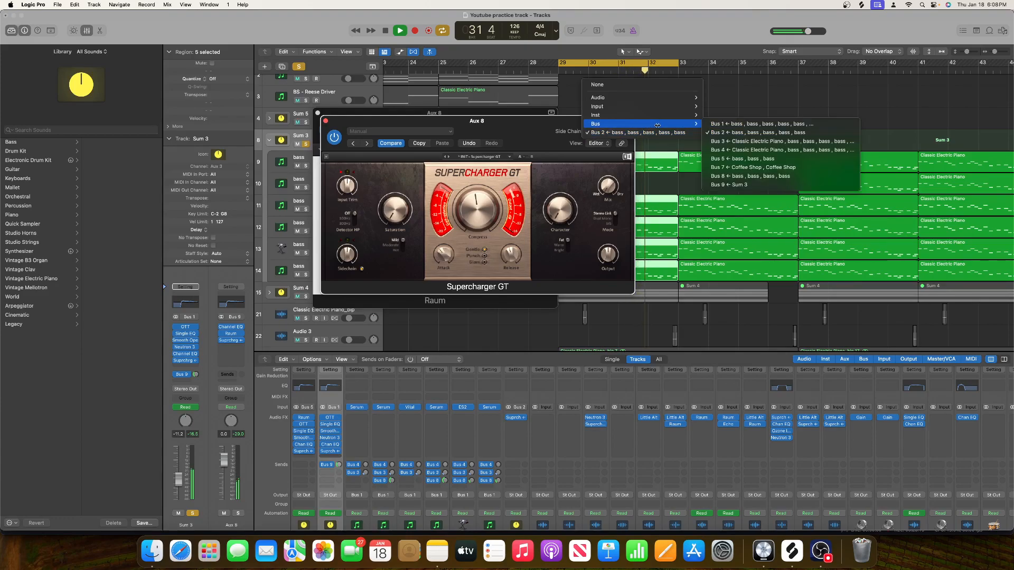
click(733, 128)
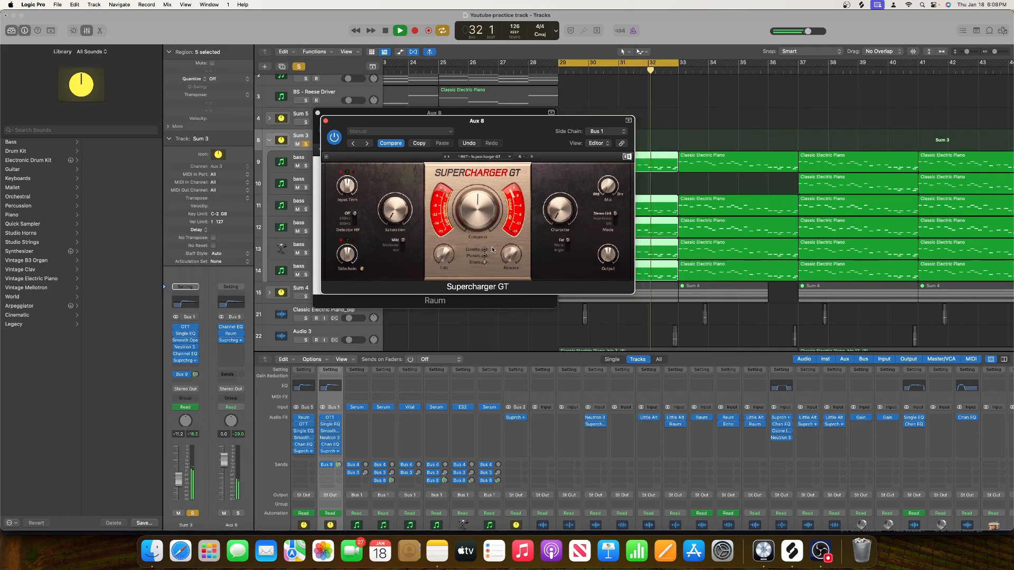
click(608, 131)
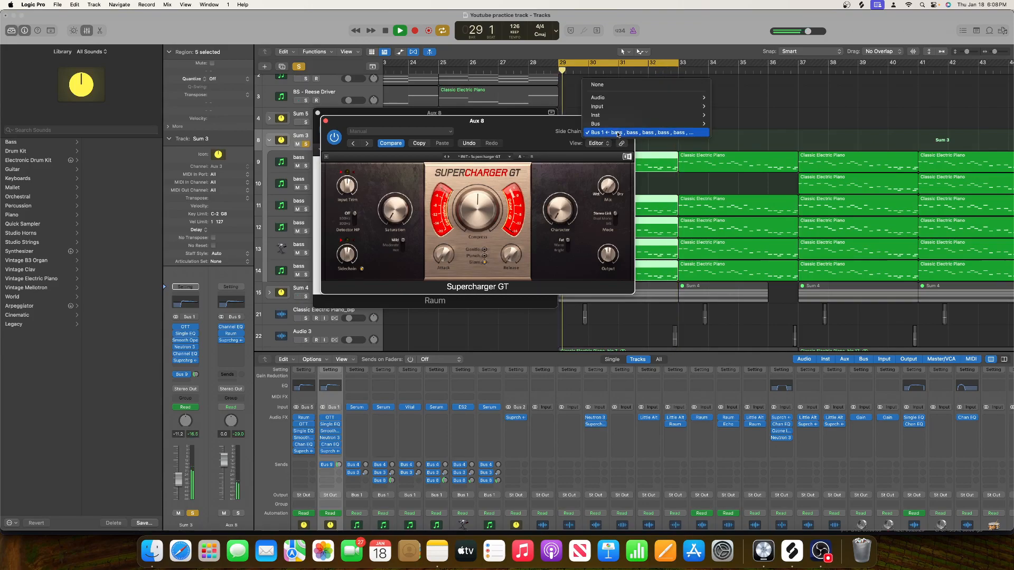
mouse_move(615, 122)
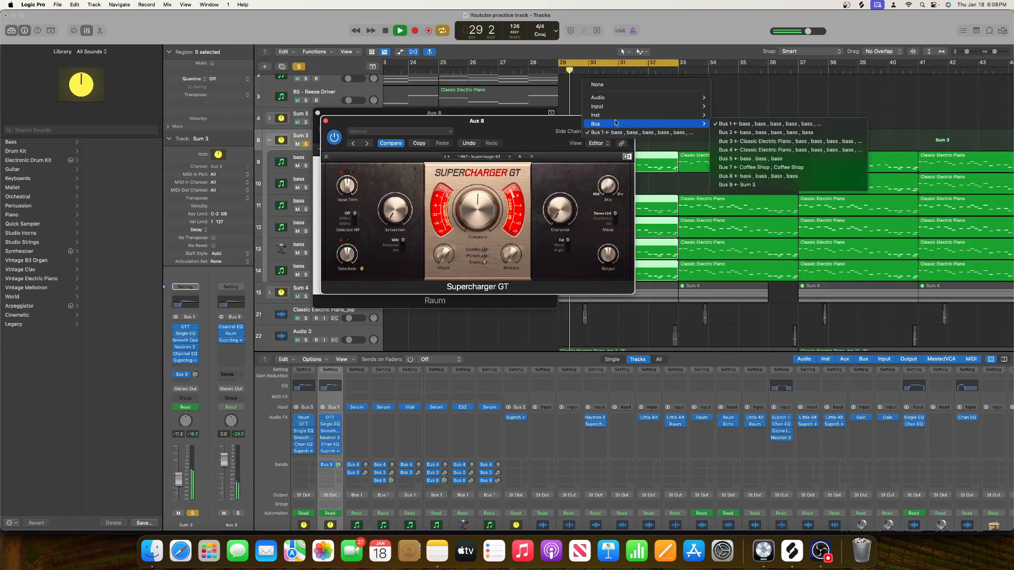
click(752, 159)
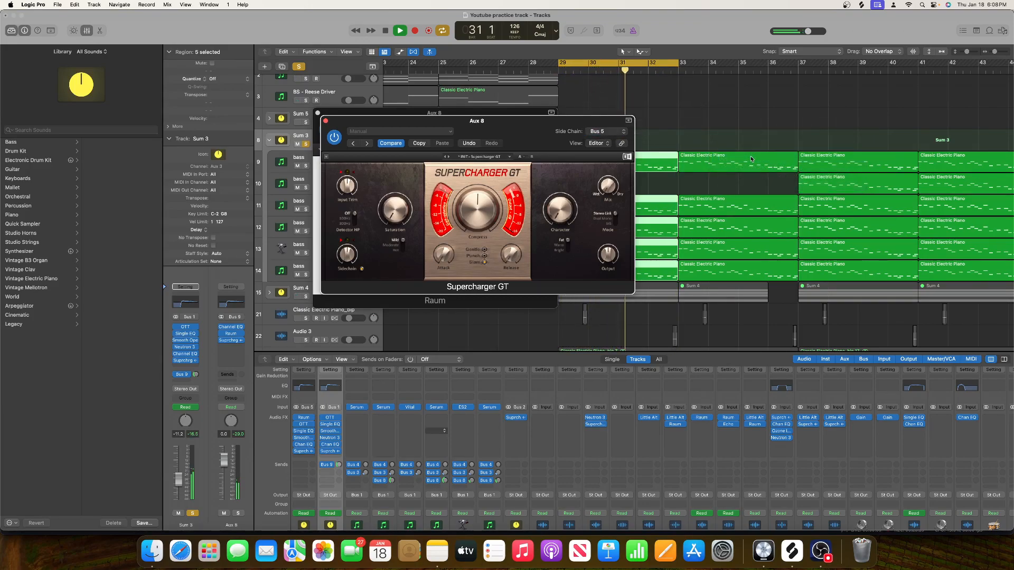
Try the bass (Inst 2) instrument as the side-chain source of Supercharger GT.
click(599, 131)
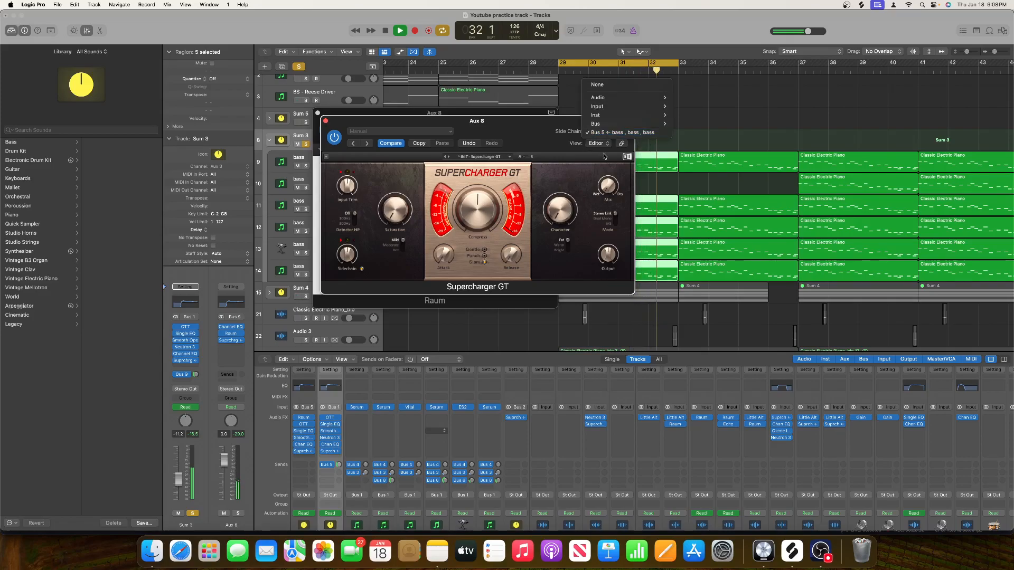
mouse_move(628, 123)
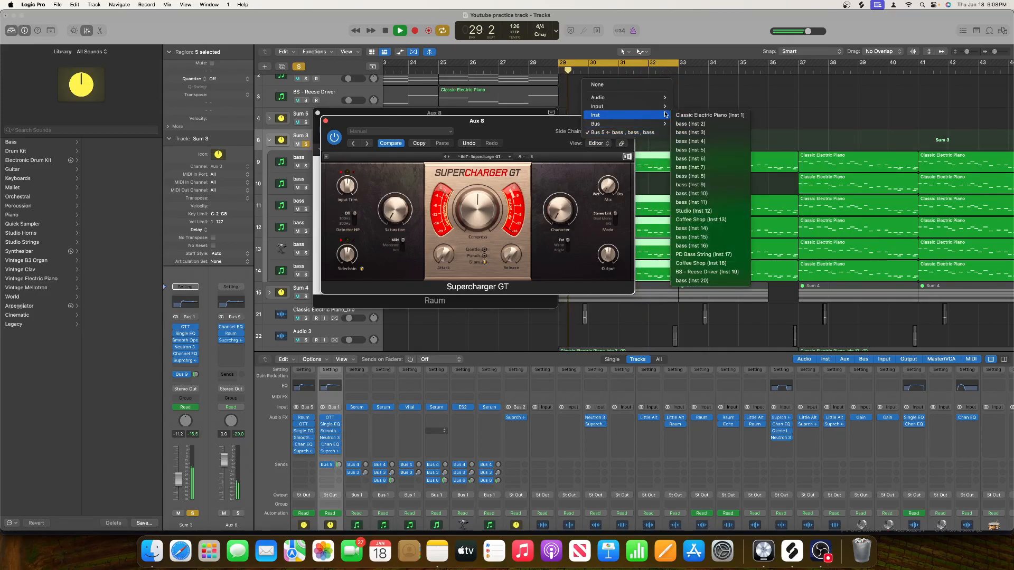
click(708, 125)
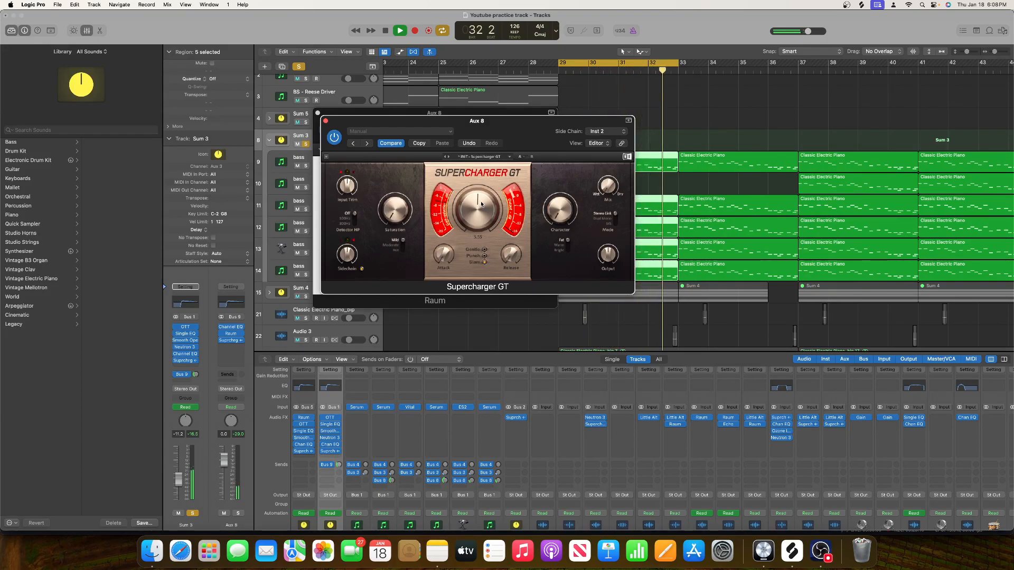
click(605, 131)
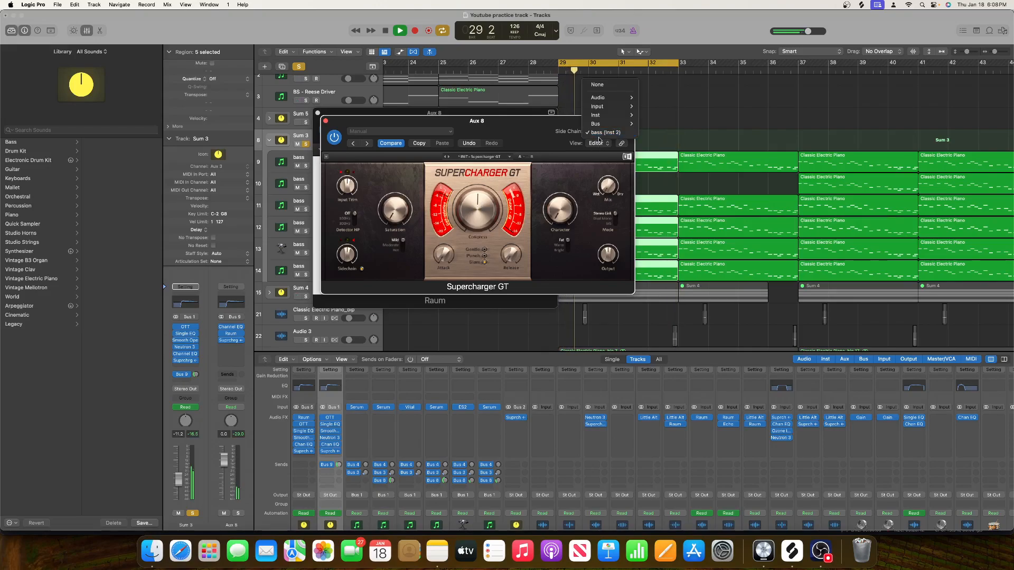
mouse_move(600, 120)
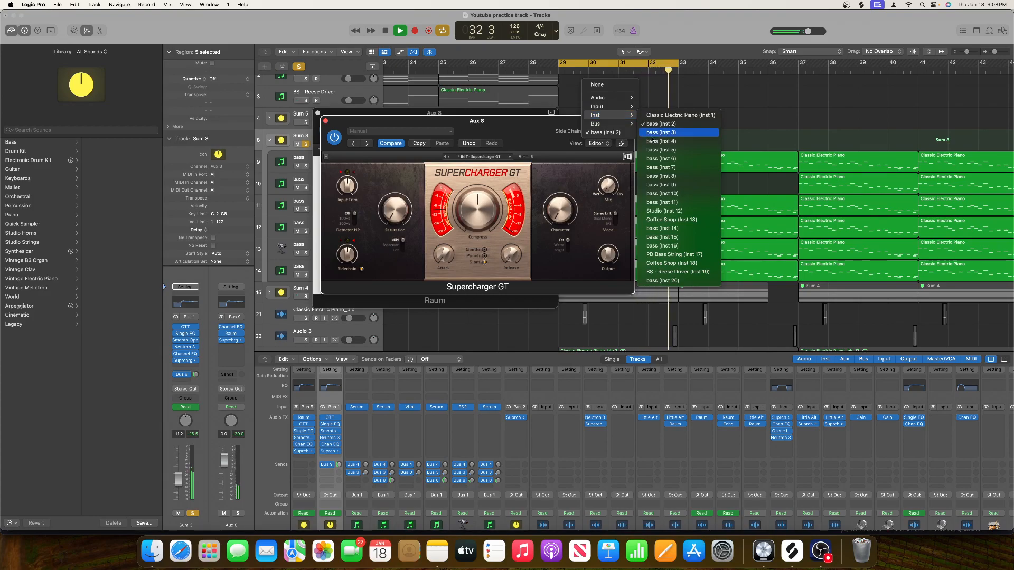
Move Supercharger GT clear of the track list, stop playback and close the Raum window.
drag(525, 129, 906, 128)
key(space)
click(317, 112)
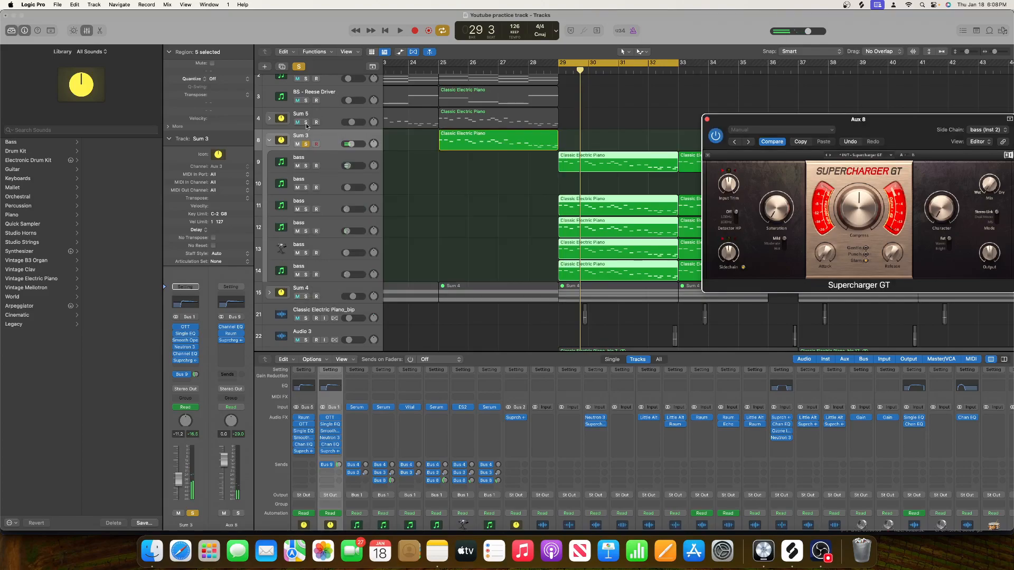
Expand the Sum 5 stack and rename the first bass track inside Sum 3 as lead.
scroll(312, 143, up, 3)
scroll(310, 141, left, 15)
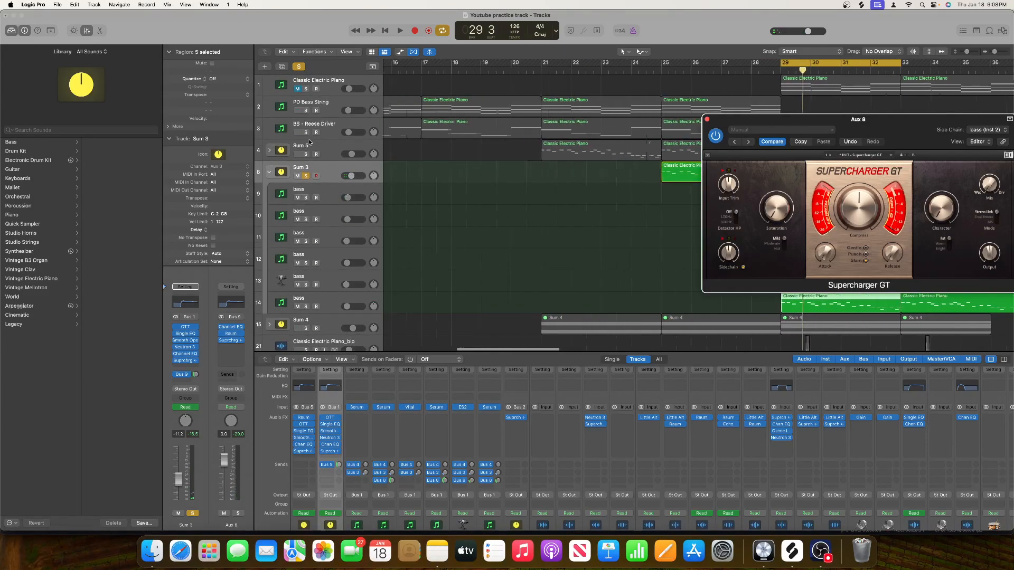
click(269, 150)
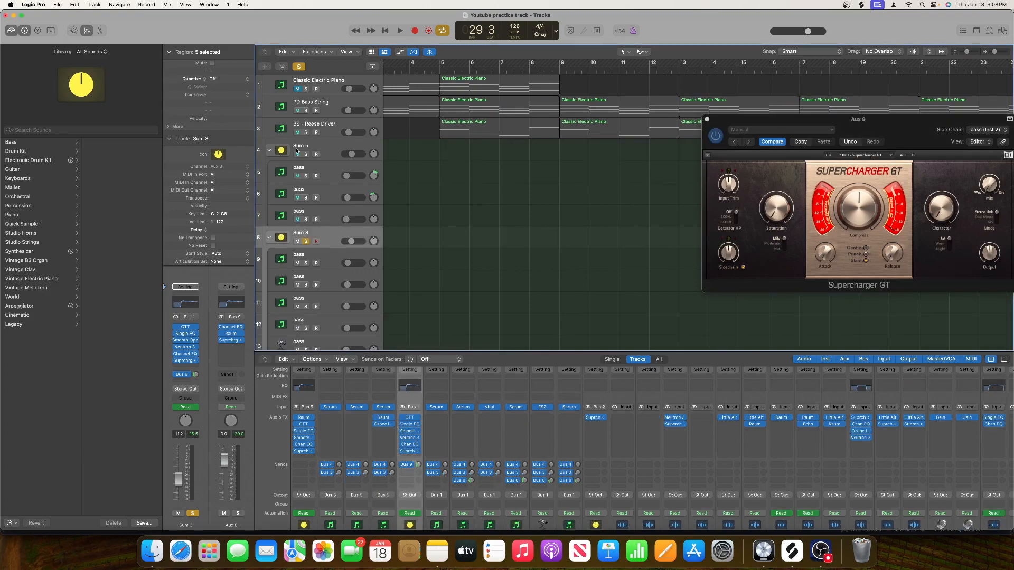
scroll(312, 151, right, 8)
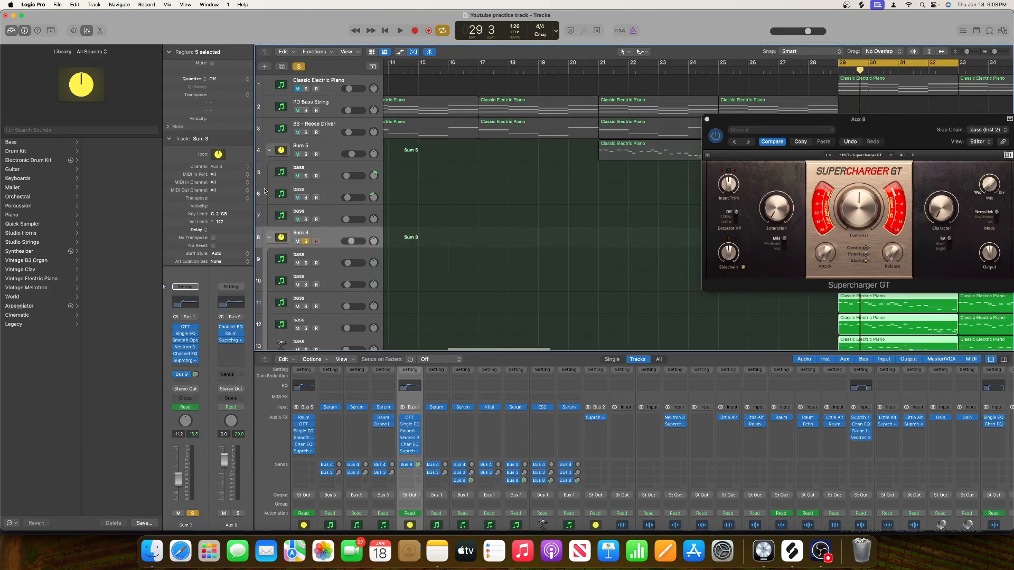
double_click(299, 255)
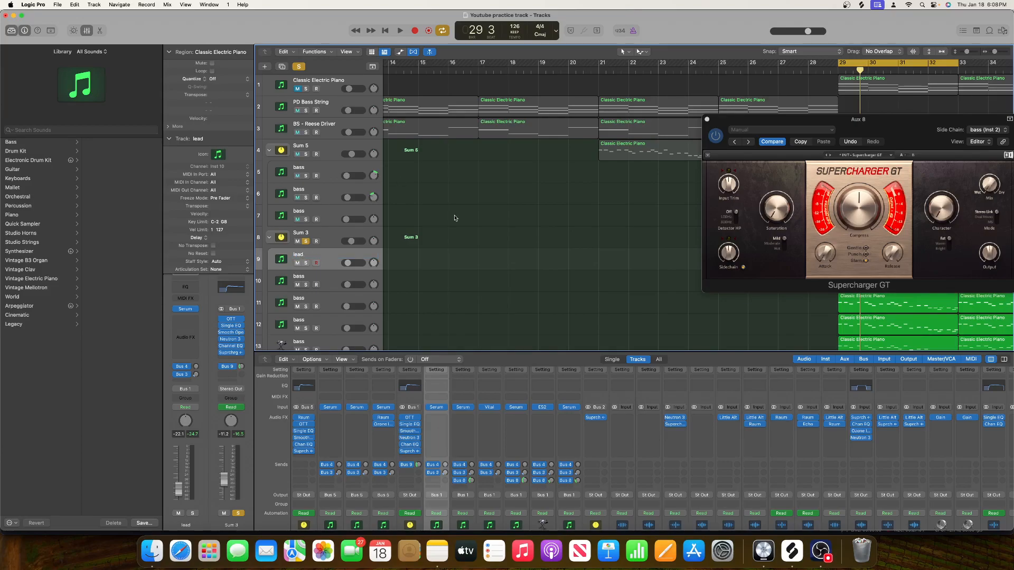
Set Supercharger GT's side-chain source to lead (Inst 10), then close its window and play the loop briefly.
drag(861, 127, 524, 137)
click(664, 140)
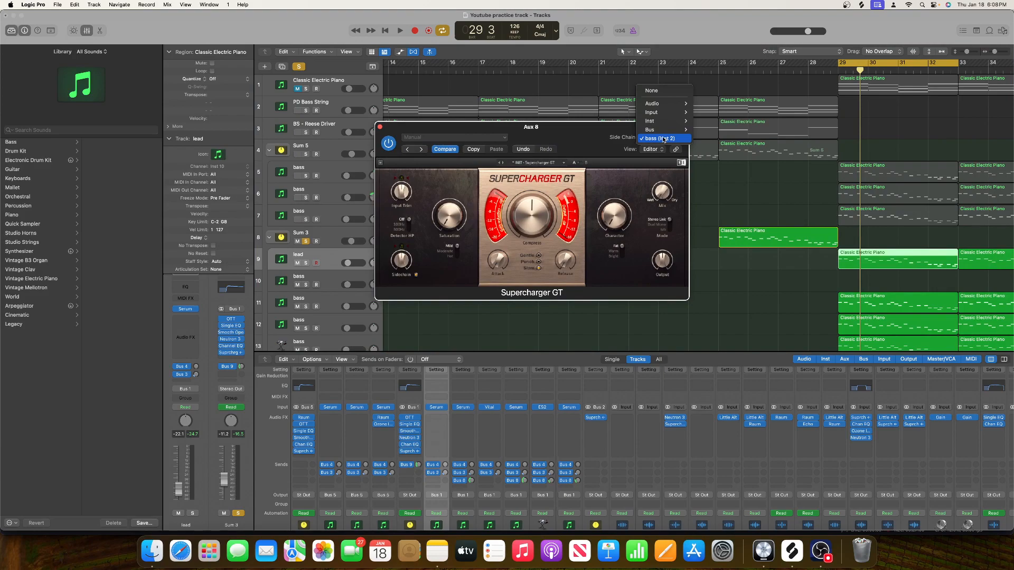
mouse_move(662, 121)
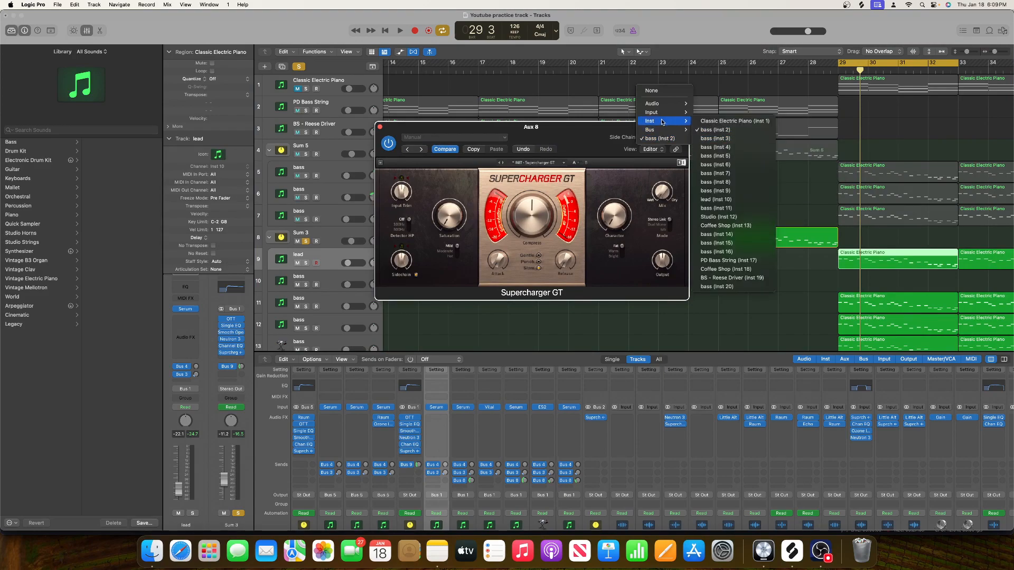
click(555, 145)
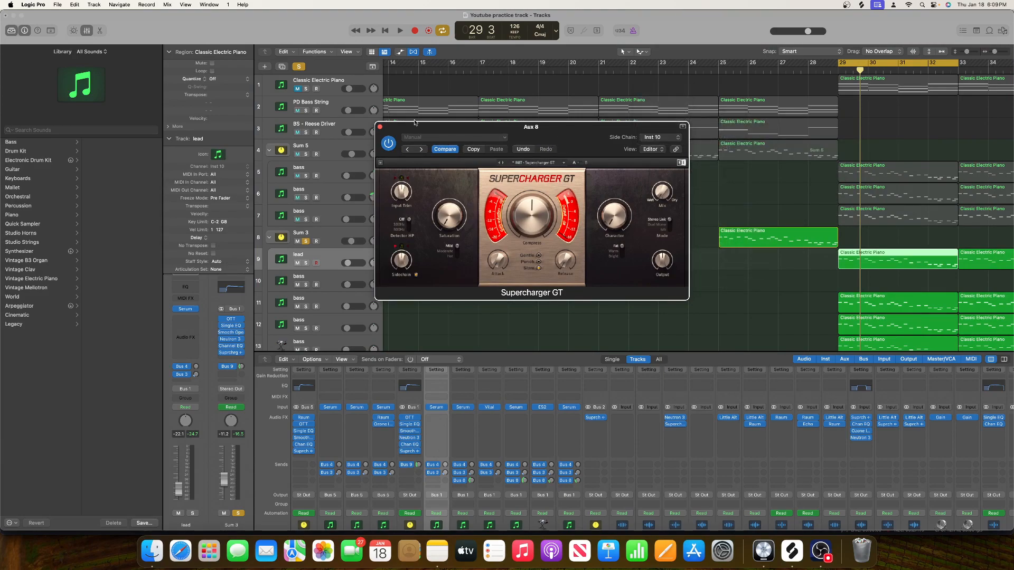
key(space)
click(379, 127)
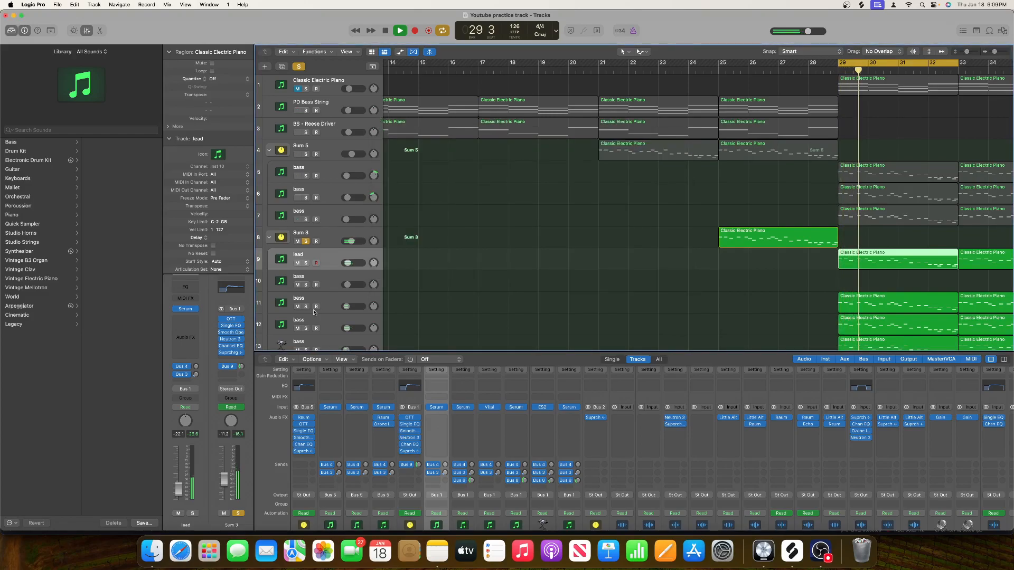
key(space)
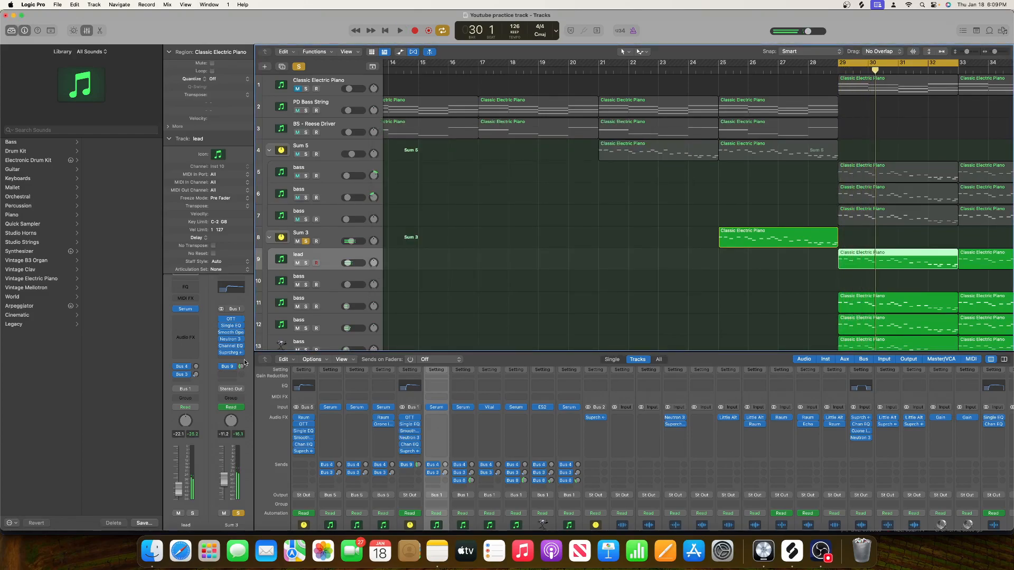
Reopen Supercharger GT on Aux 8 from the Sum 3 track and listen to the side-chained reverb in the loop.
click(328, 239)
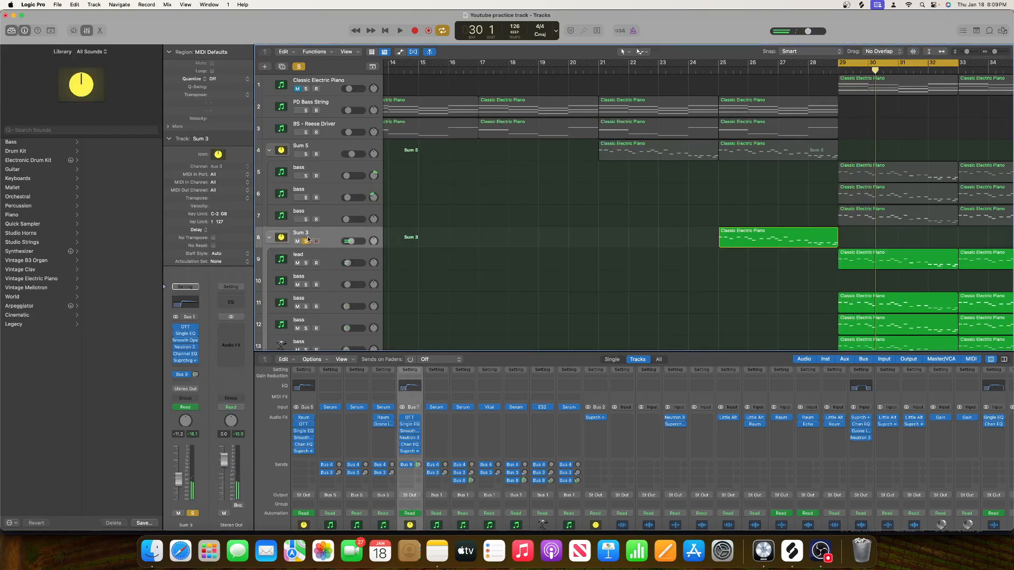
click(196, 375)
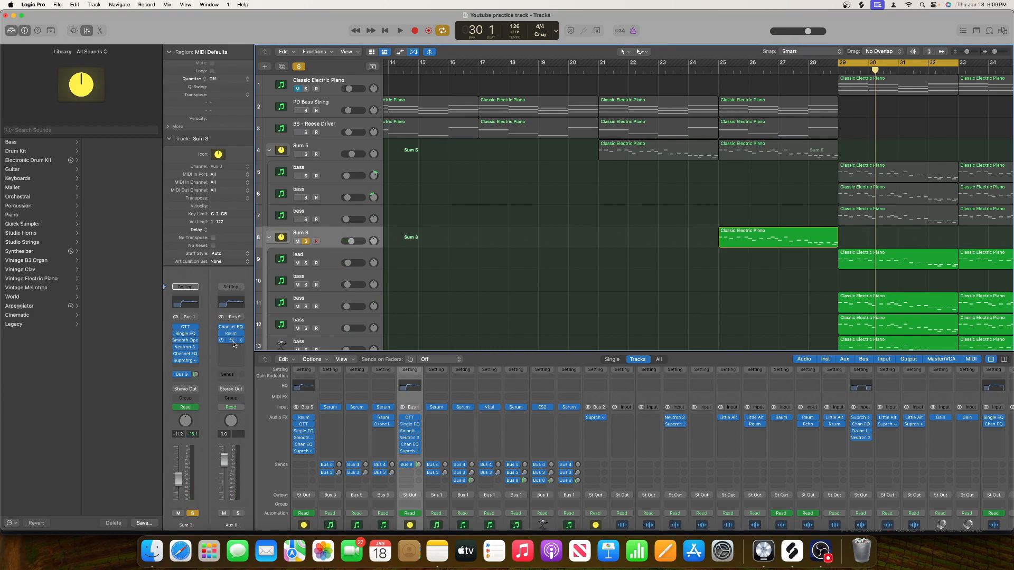
click(234, 344)
key(space)
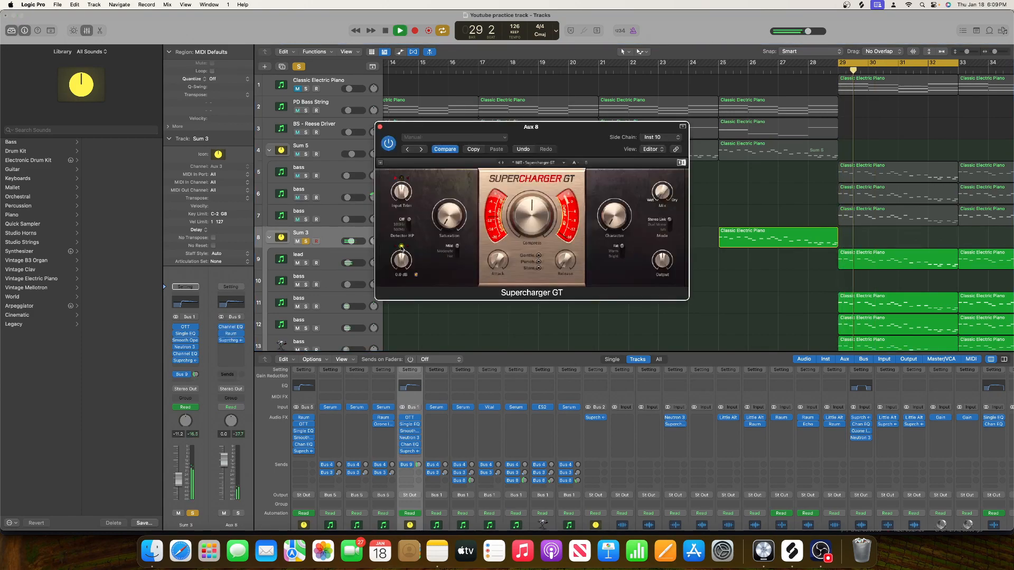
key(space)
mouse_move(401, 186)
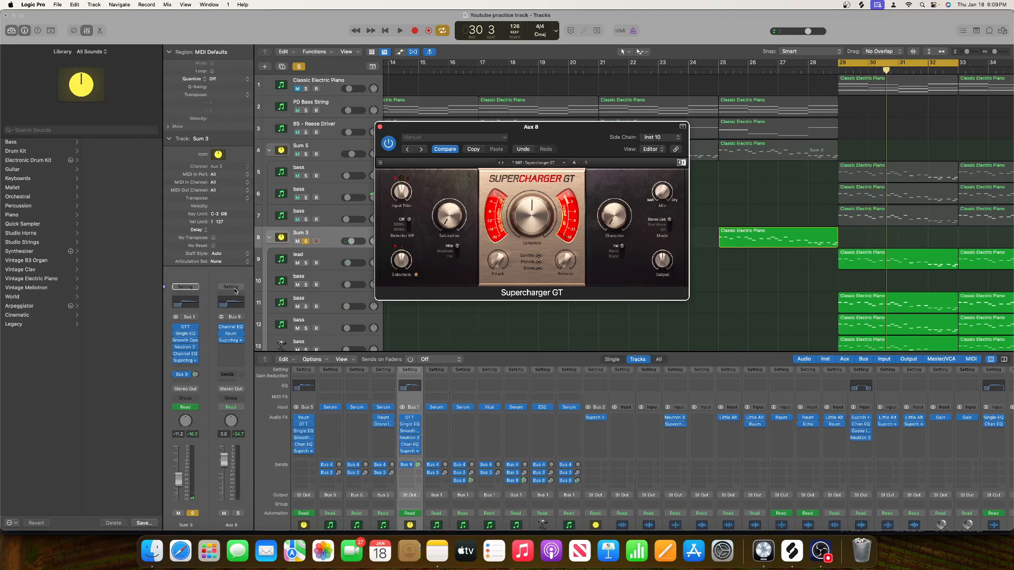
drag(502, 129, 240, 237)
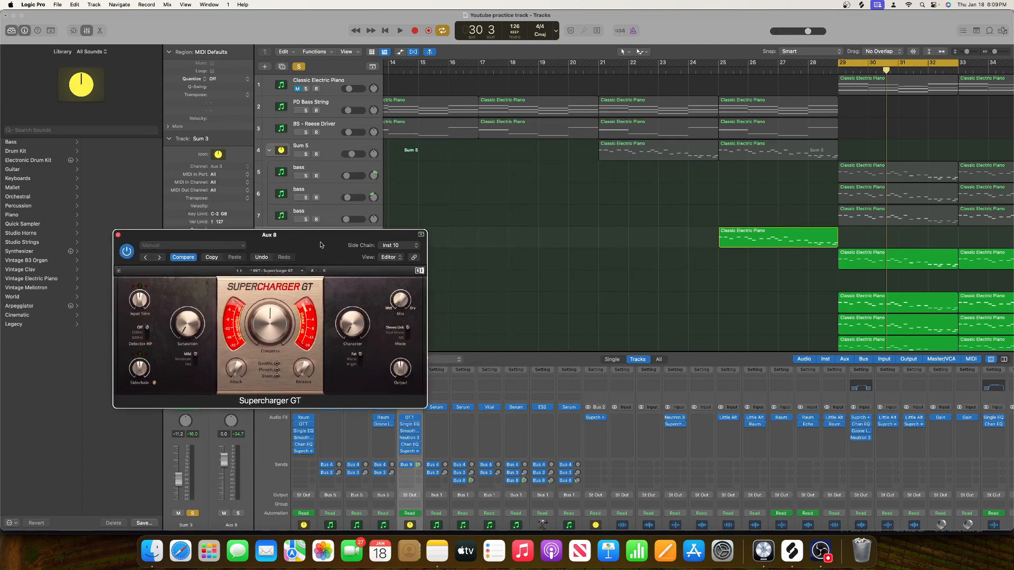
drag(306, 246, 749, 235)
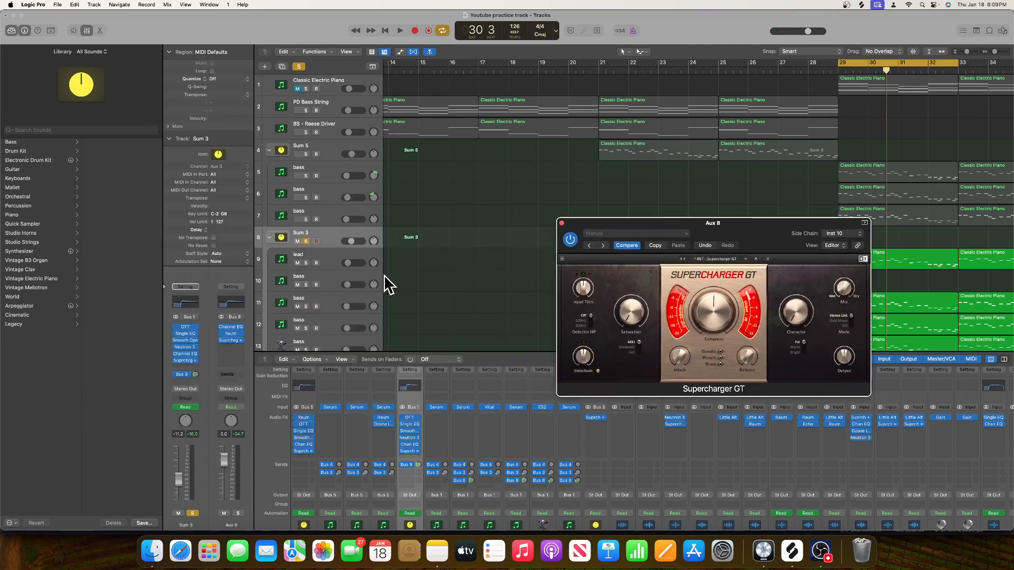
key(space)
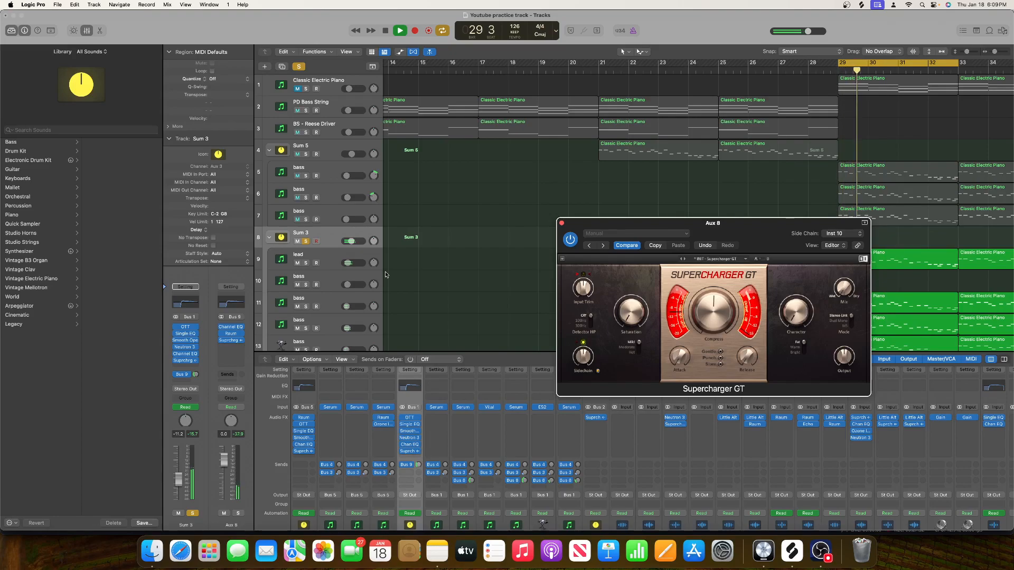
Play the arrangement near bar 46, just past the end of the Sum 3 regions, to listen to the reverb tail.
key(space)
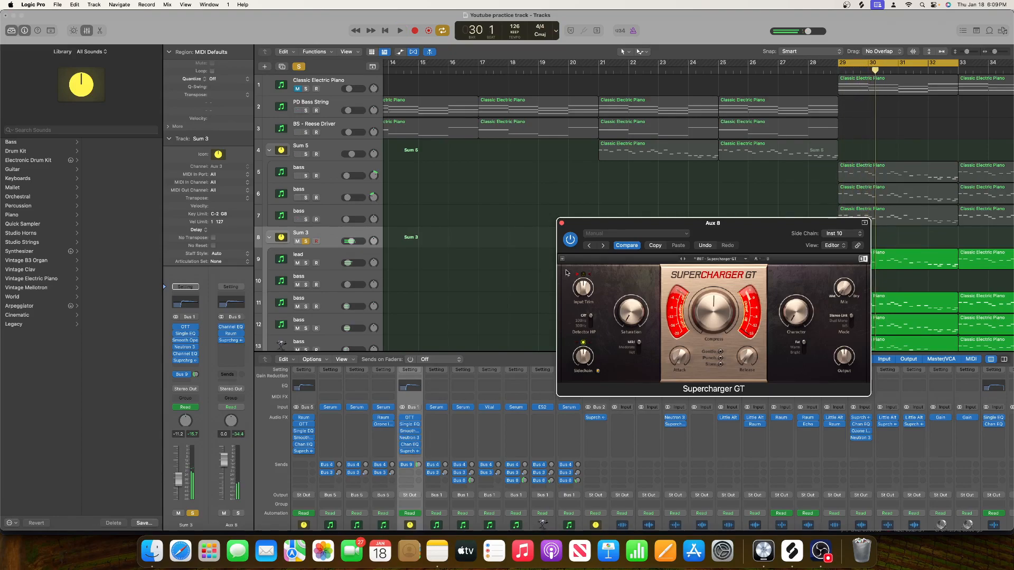
scroll(413, 64, right, 15)
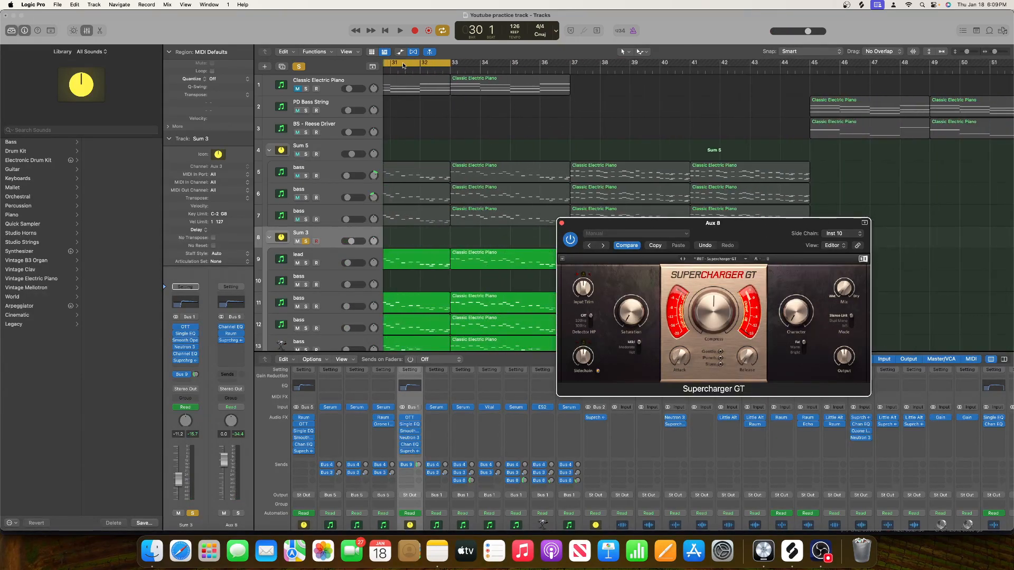
click(403, 64)
click(795, 70)
key(space)
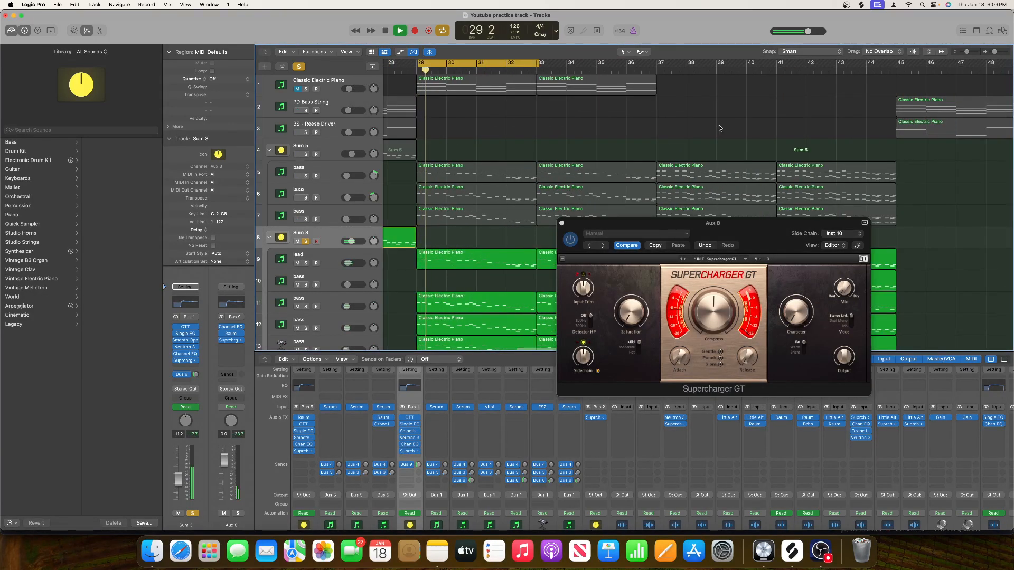
click(876, 69)
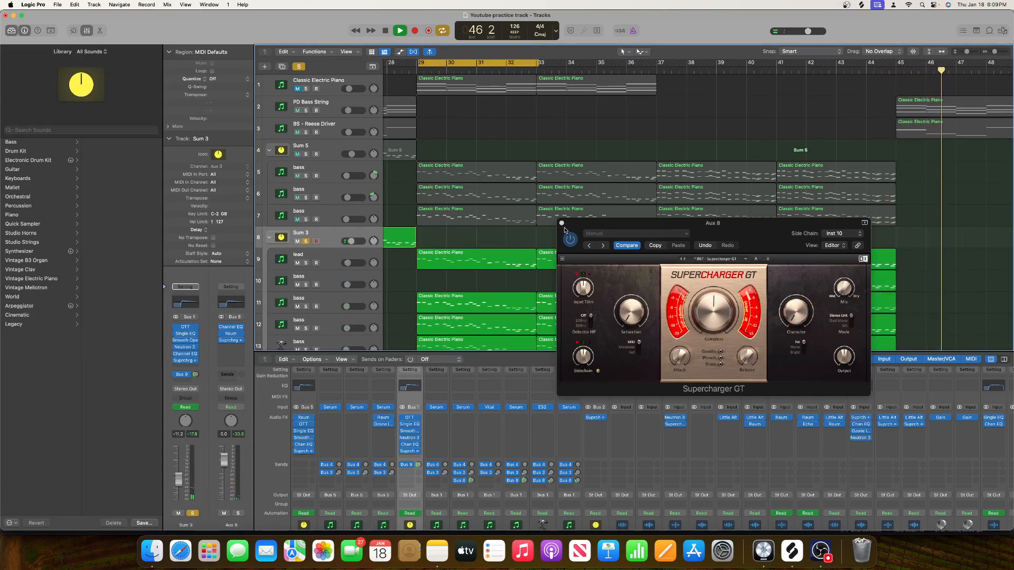
key(space)
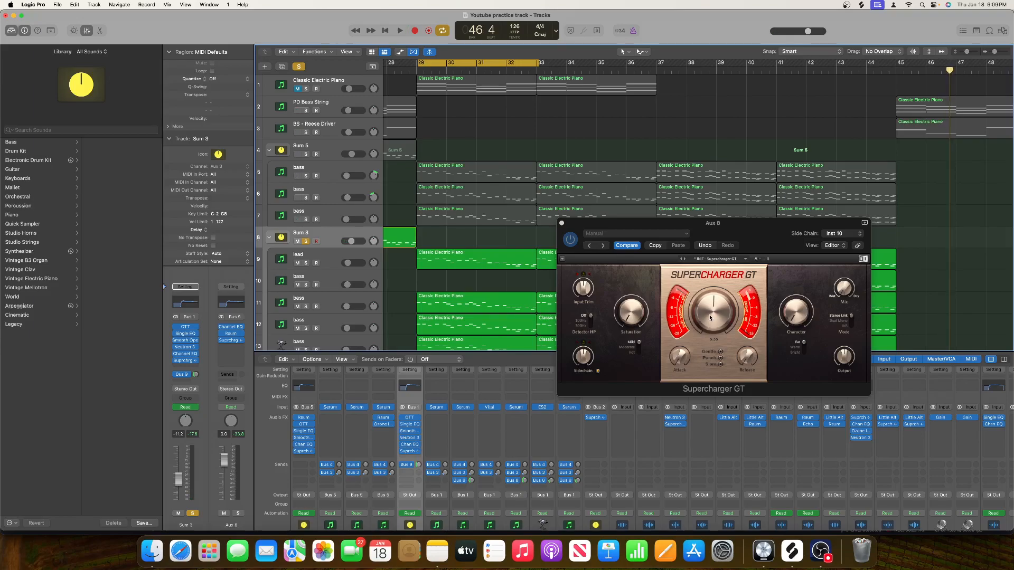
Slightly lower the Compress amount on the lead-side-chained Supercharger GT on Aux 8 and audition the loop.
drag(710, 317, 712, 311)
key(space)
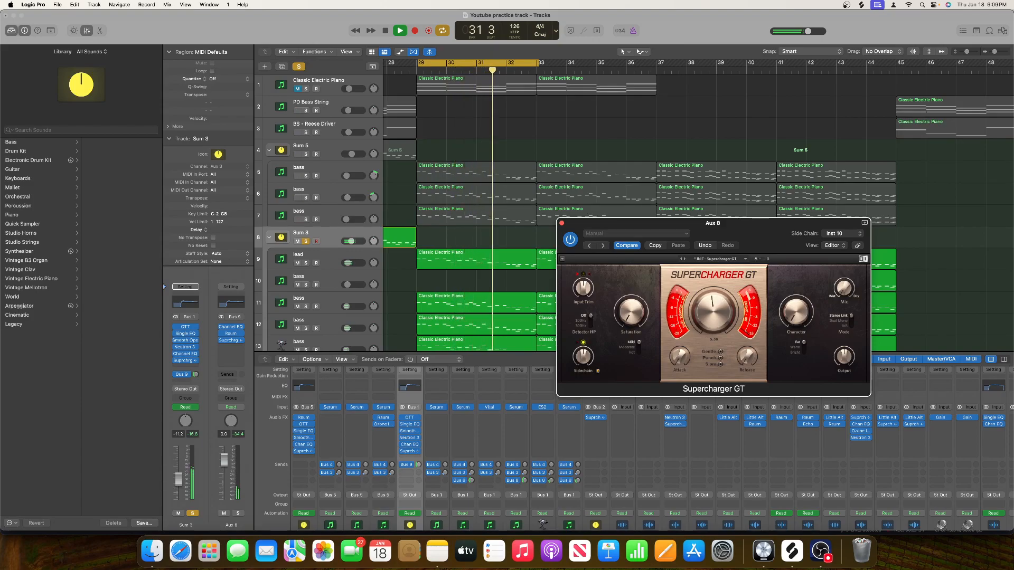
key(space)
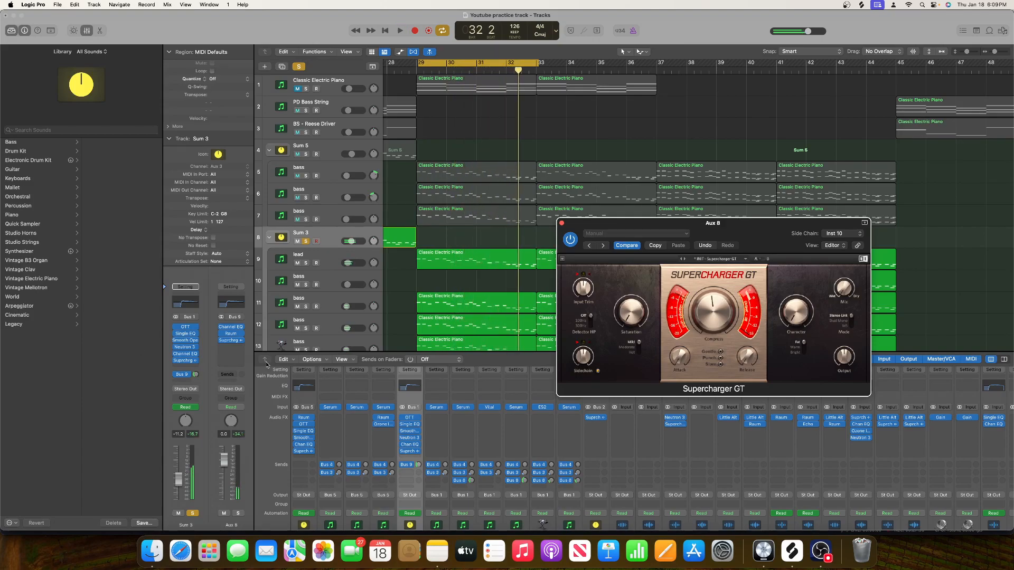
Add a second Supercharger GT to Aux 8 and set its side-chain source to A_Kick_08 (Audio 6).
click(237, 348)
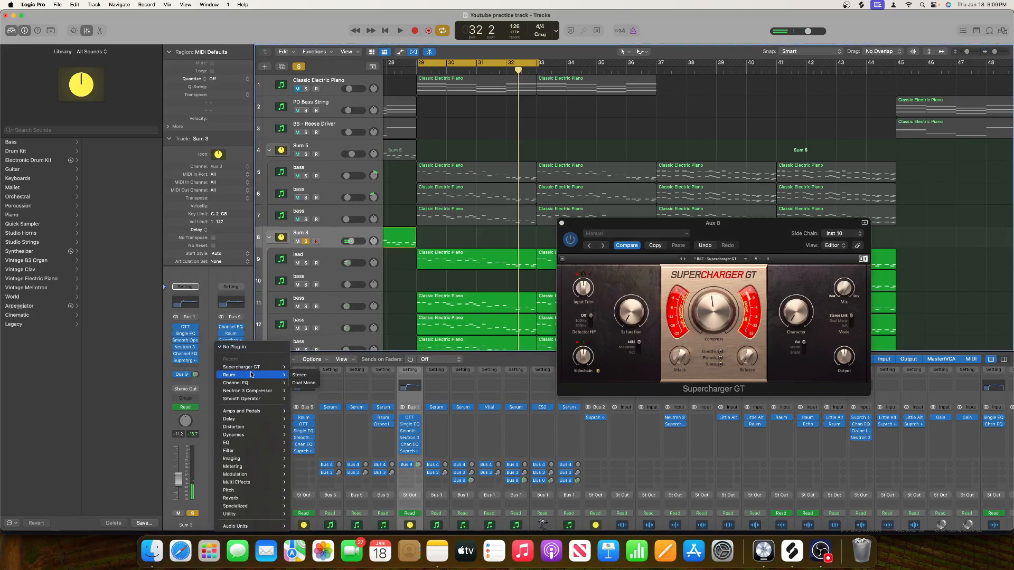
click(279, 339)
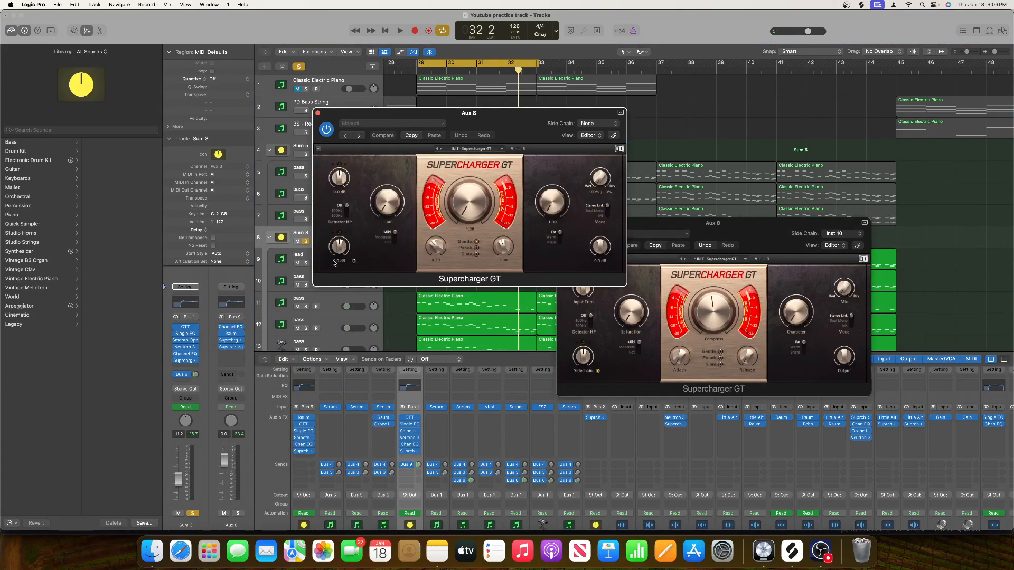
click(597, 130)
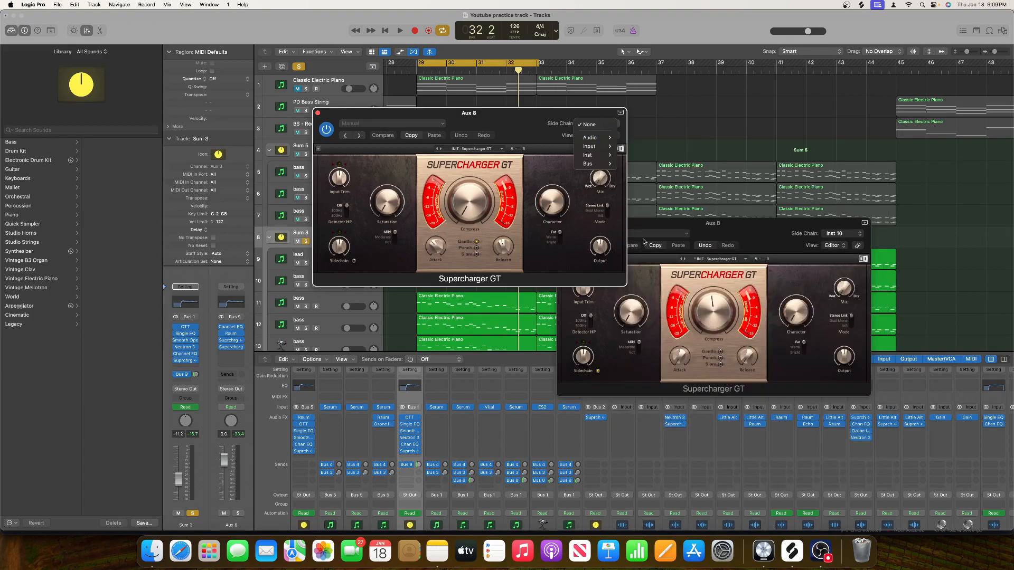
mouse_move(607, 138)
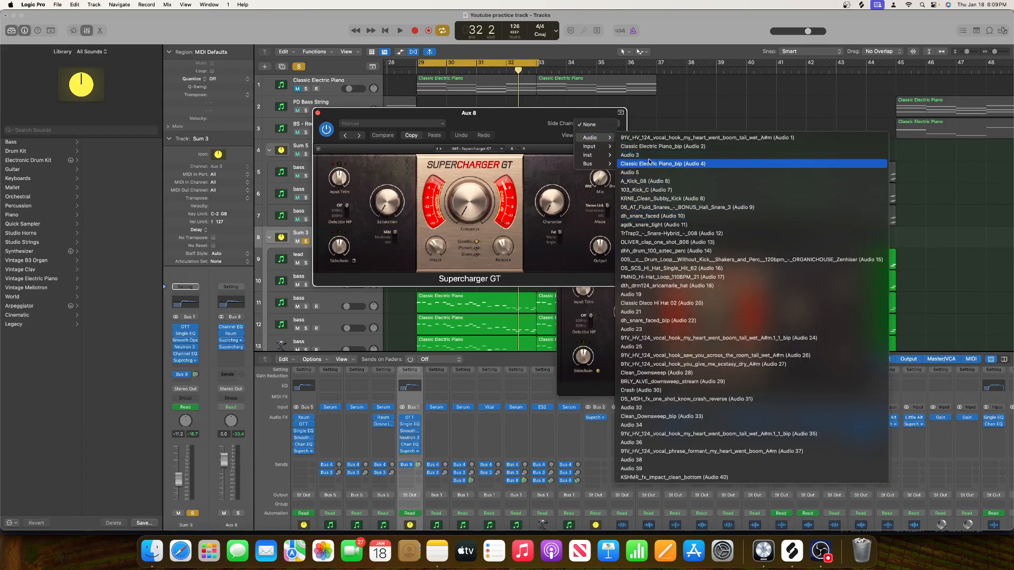
click(654, 182)
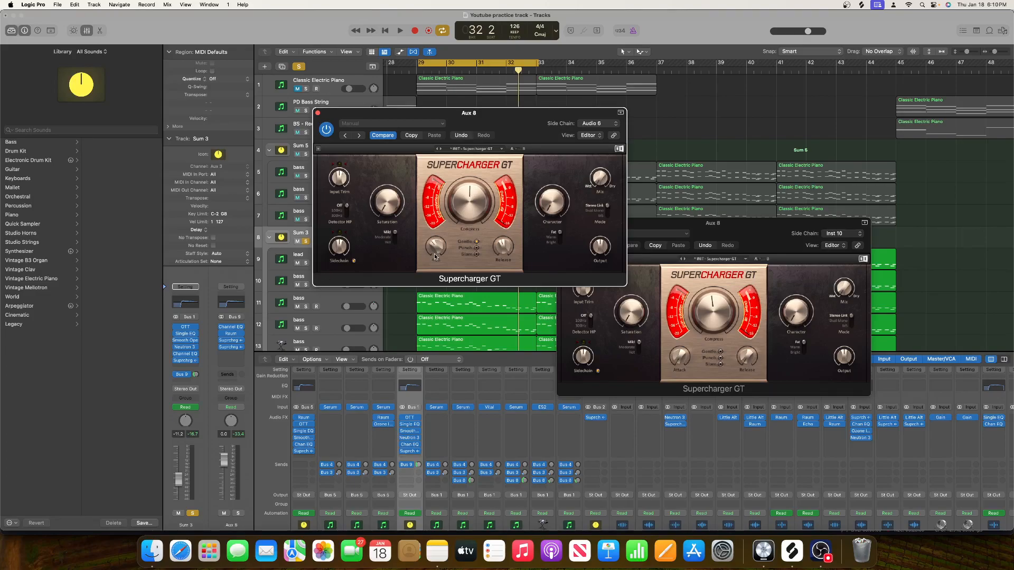
Audition the loop with both compressors on the reverb send, close both Supercharger GT windows and stop playback.
key(space)
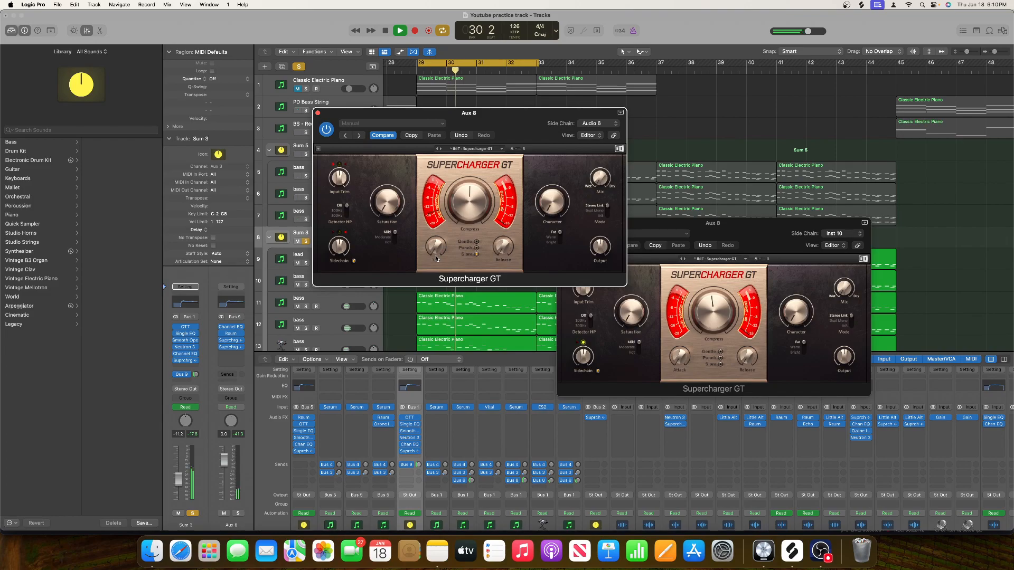
click(317, 112)
click(561, 224)
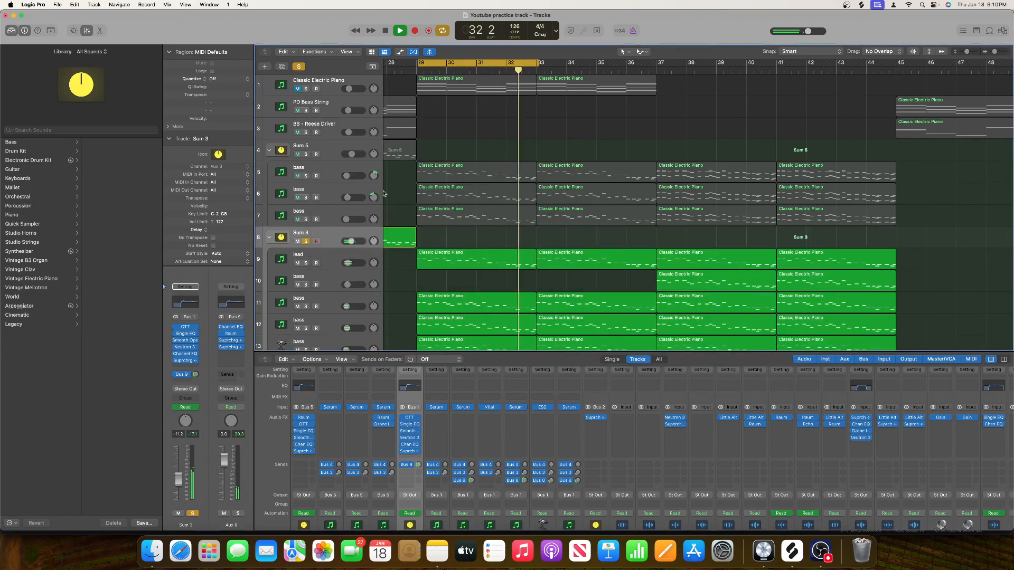
scroll(442, 205, down, 5)
scroll(442, 204, left, 5)
scroll(443, 204, up, 3)
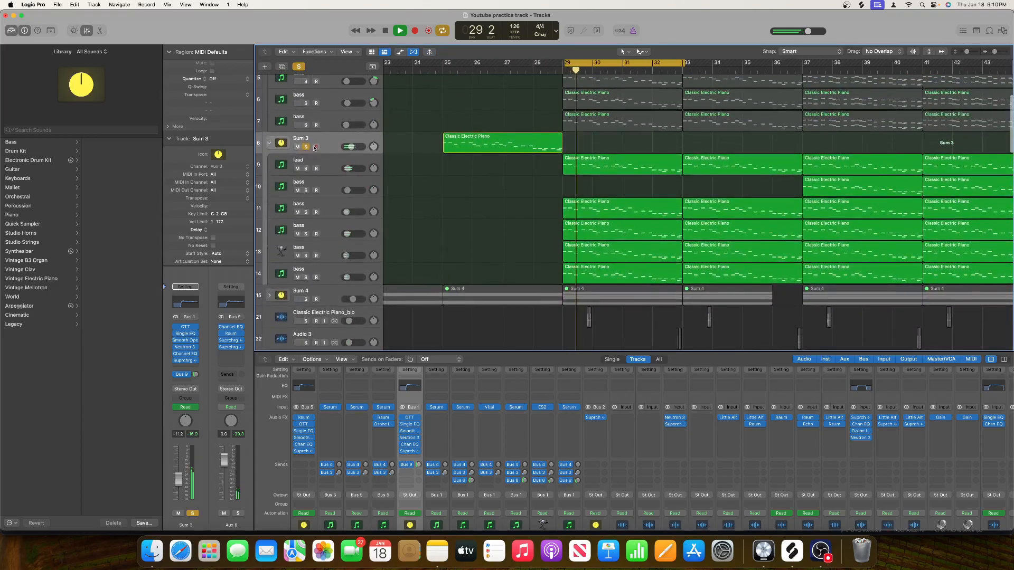
key(space)
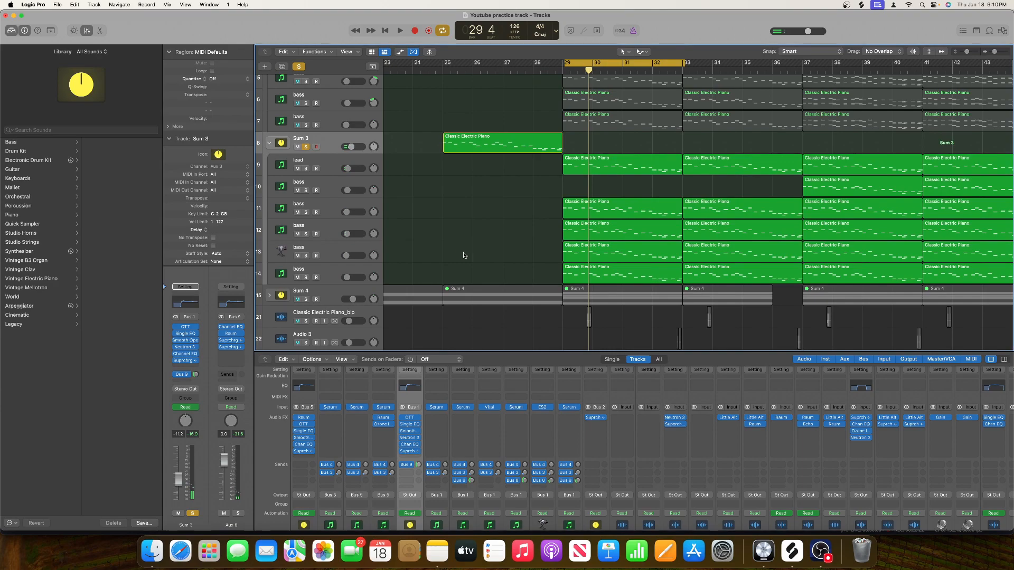
Clear the solo on Sum 3 and play the loop with the full mix.
scroll(317, 195, up, 1)
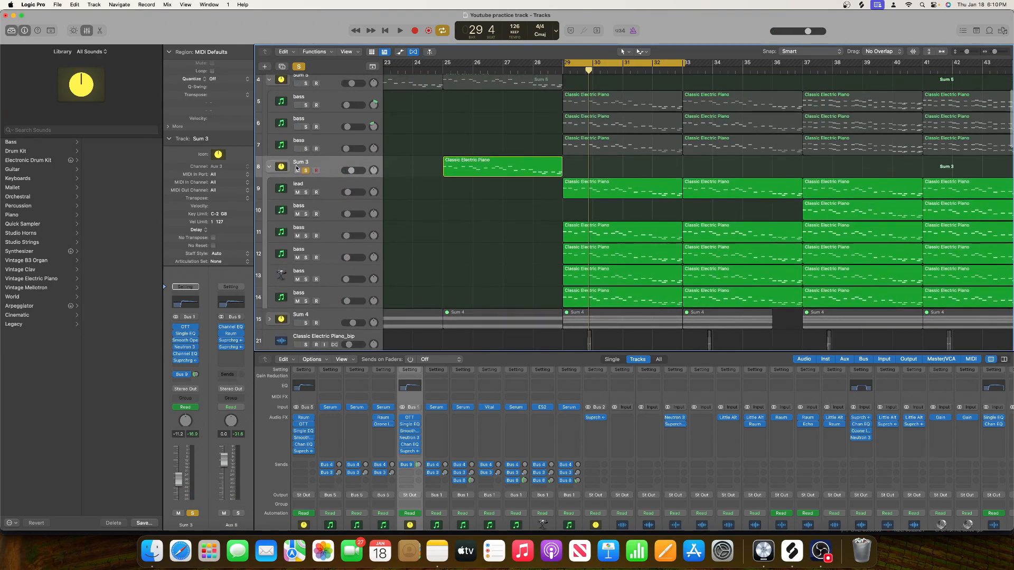
click(298, 67)
key(space)
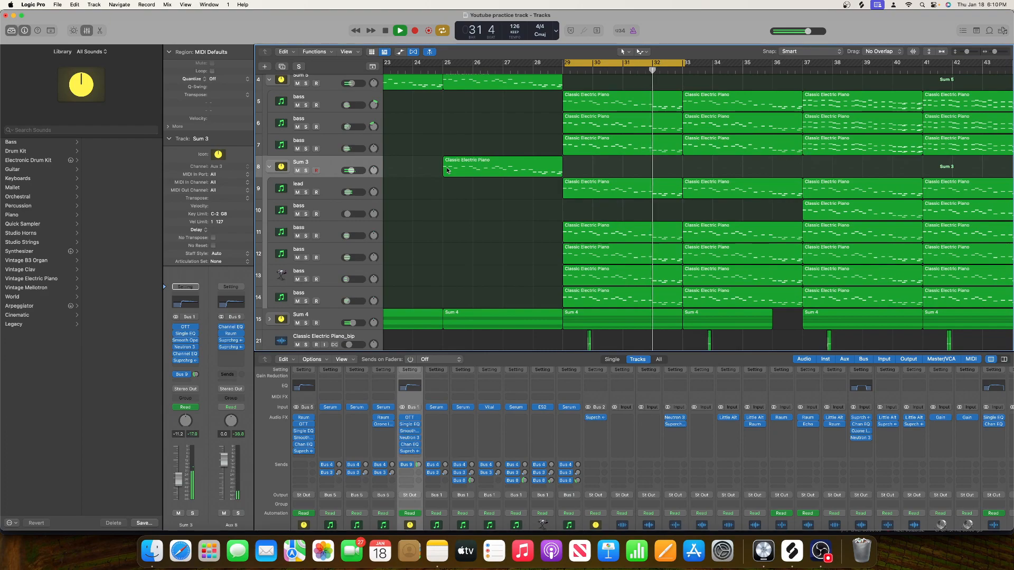
key(space)
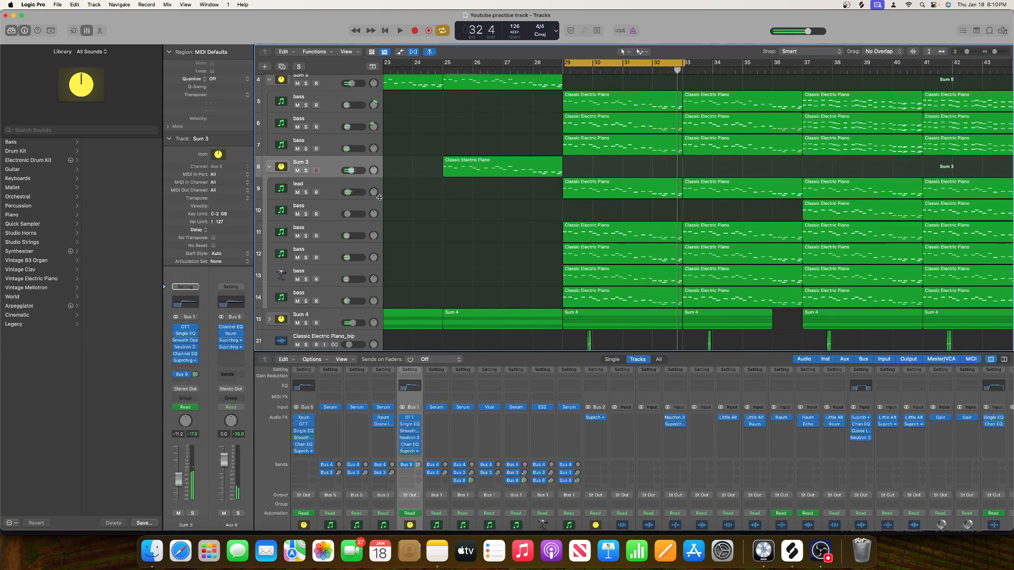
Solo the Sum 4 stack and collapse the Sum 3 and Sum 5 stacks.
click(305, 323)
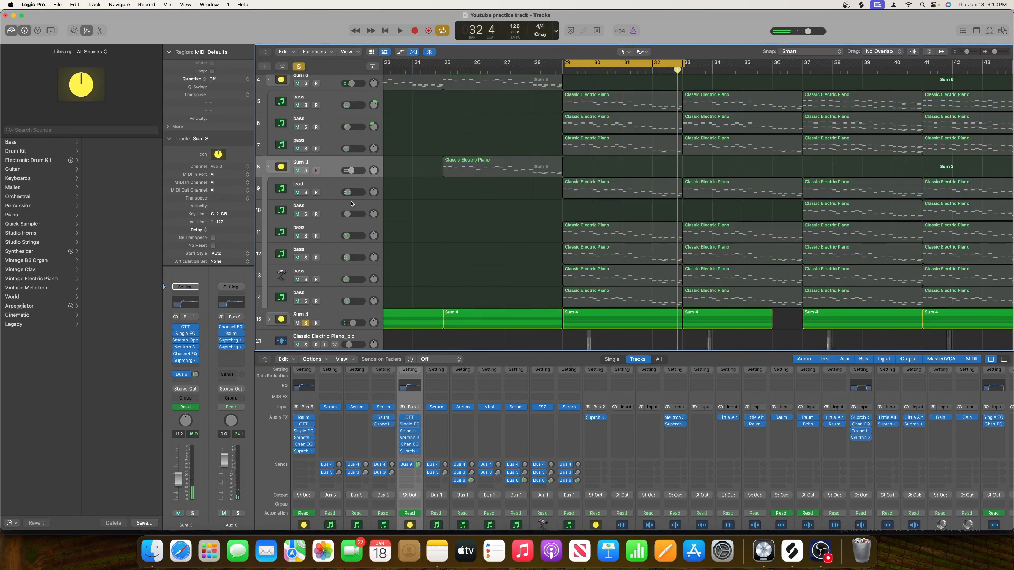
click(268, 168)
click(270, 80)
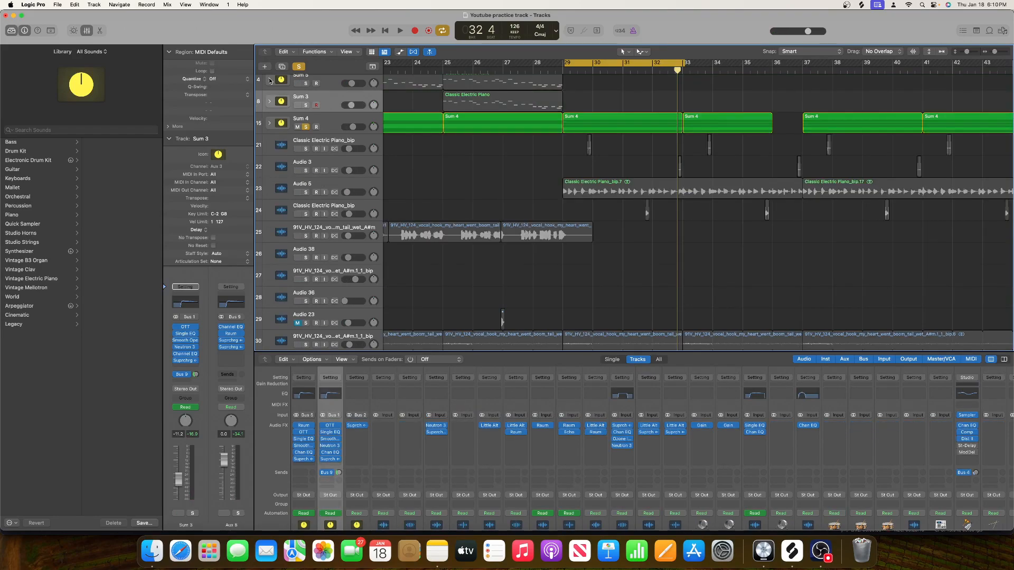
scroll(428, 207, up, 3)
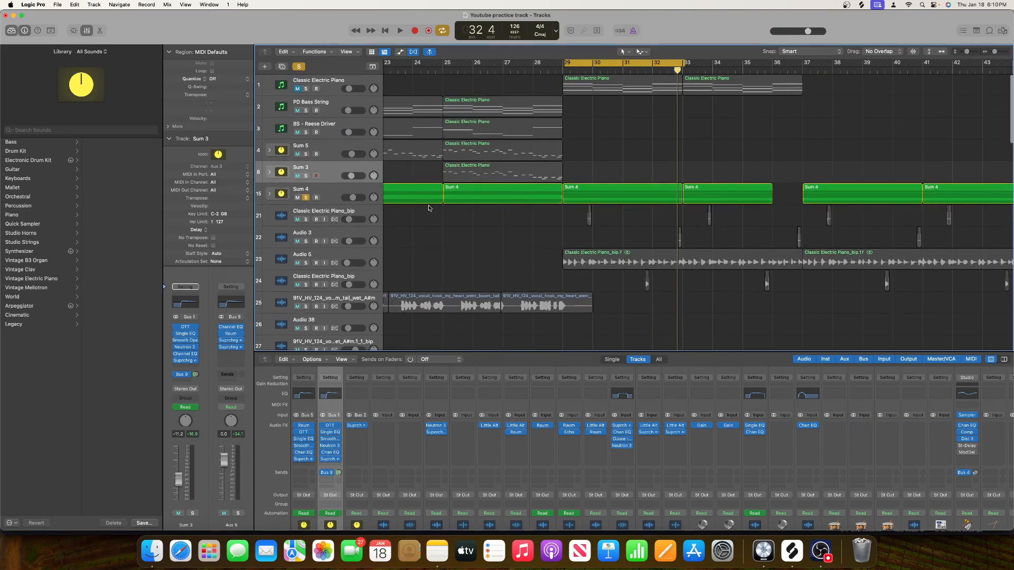
Select and expand the Sum 4 stack and briefly play its bass tracks.
click(324, 190)
click(270, 194)
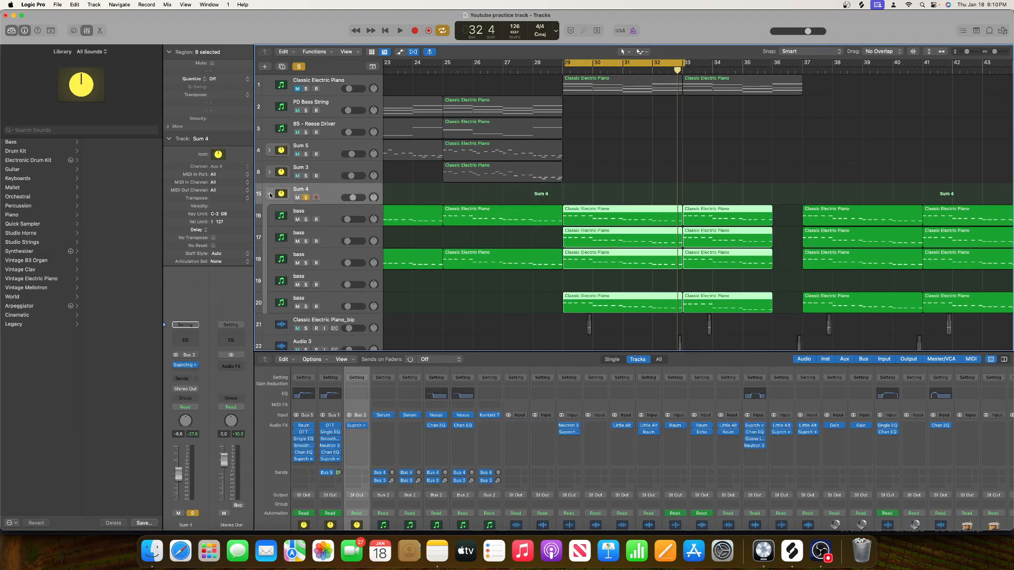
scroll(332, 257, down, 4)
key(space)
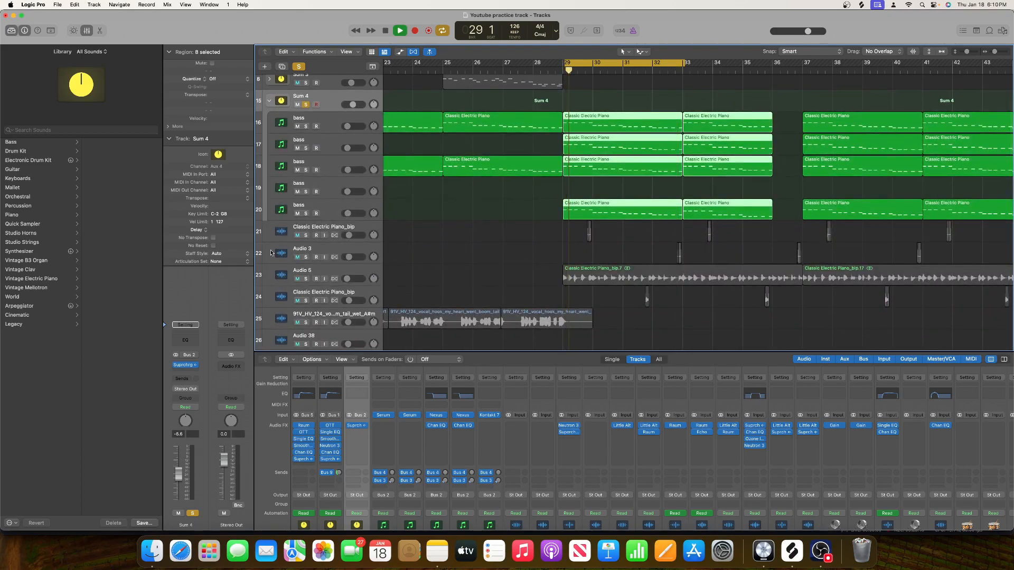
key(space)
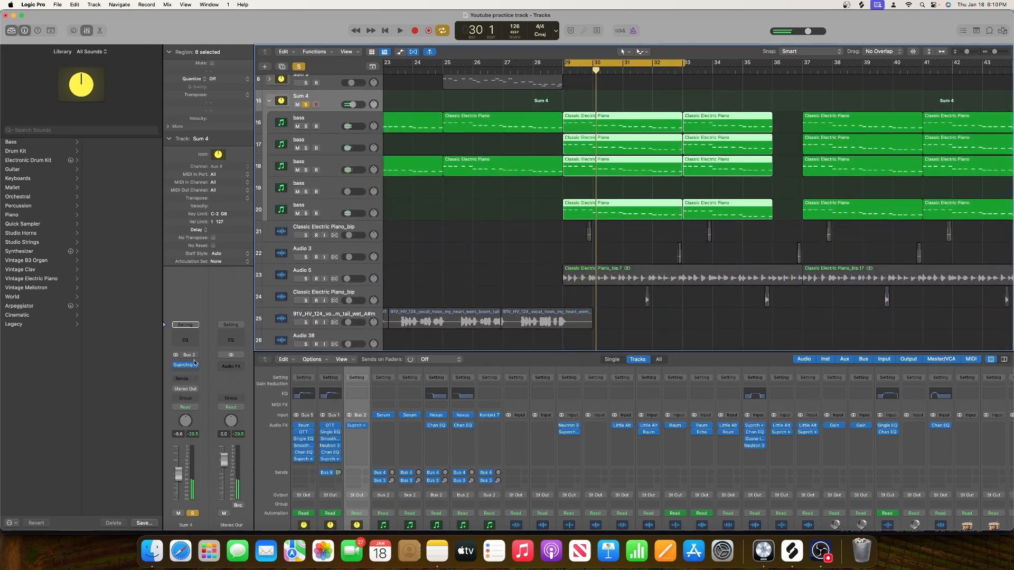
Close the Supercharger GT window, add a Channel EQ to Sum 4, move its window clear of the track list and start playback.
click(185, 340)
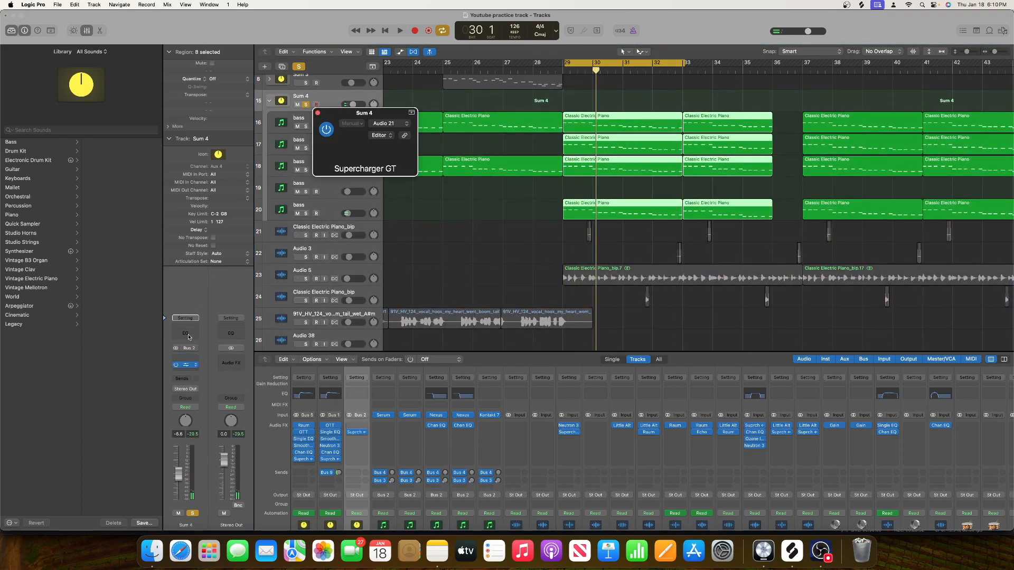
click(320, 113)
click(318, 113)
drag(354, 124, 534, 116)
key(space)
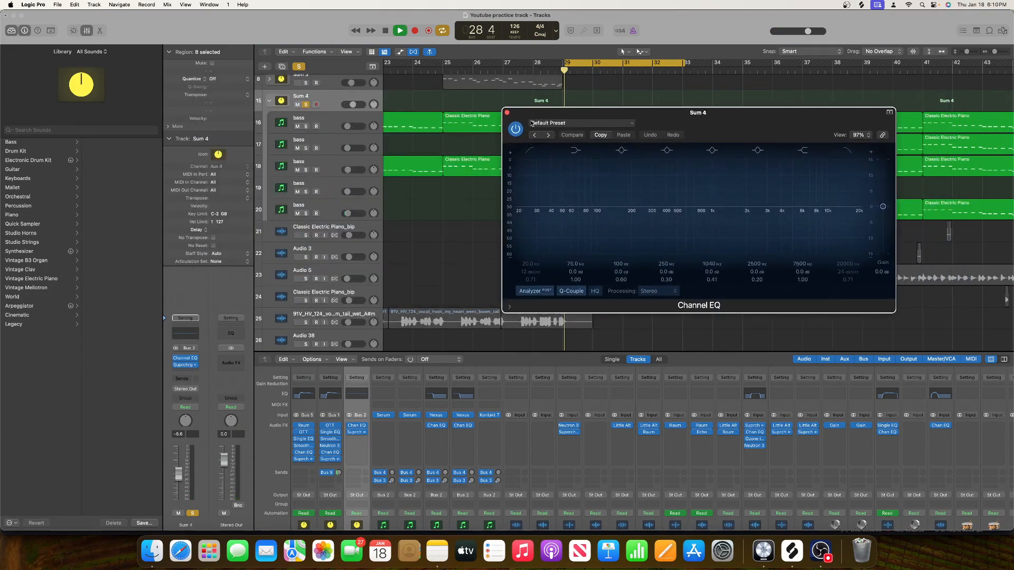
Boost Sum 4 at about 79 Hz by 2.2 dB and at 436 Hz by 4 dB, with Q 0.71 on the 436 Hz band.
mouse_move(595, 214)
mouse_down()
mouse_move(596, 194)
mouse_move(591, 202)
mouse_up()
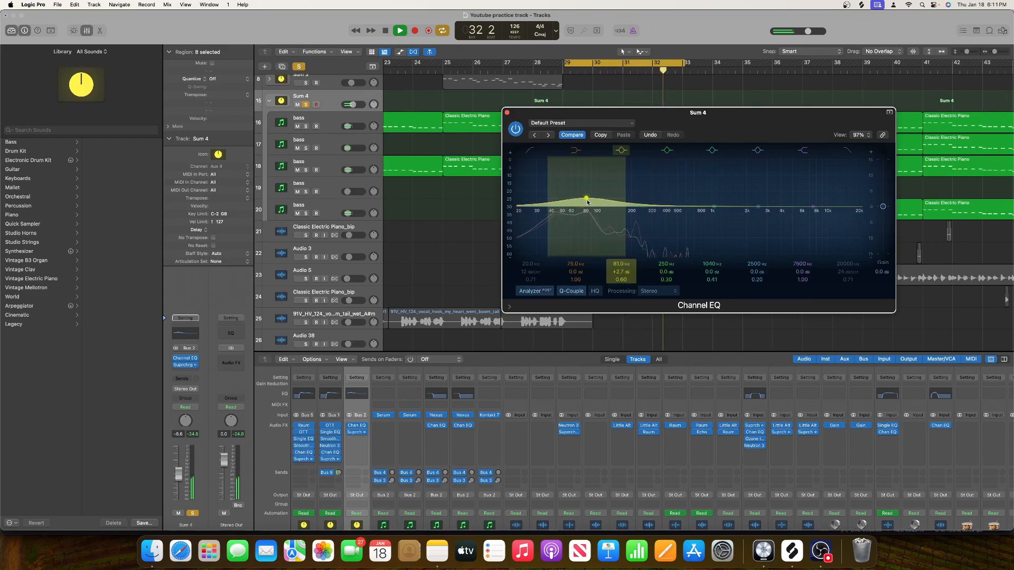
drag(642, 207, 658, 193)
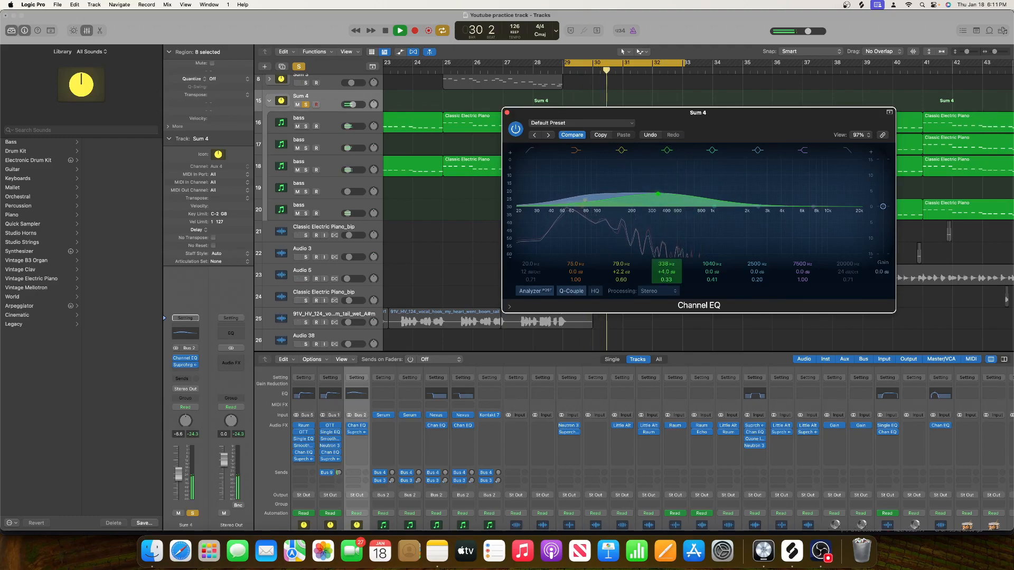
drag(666, 279, 666, 275)
mouse_move(656, 195)
mouse_down()
mouse_move(684, 181)
mouse_move(753, 177)
mouse_move(681, 175)
mouse_move(669, 197)
mouse_up()
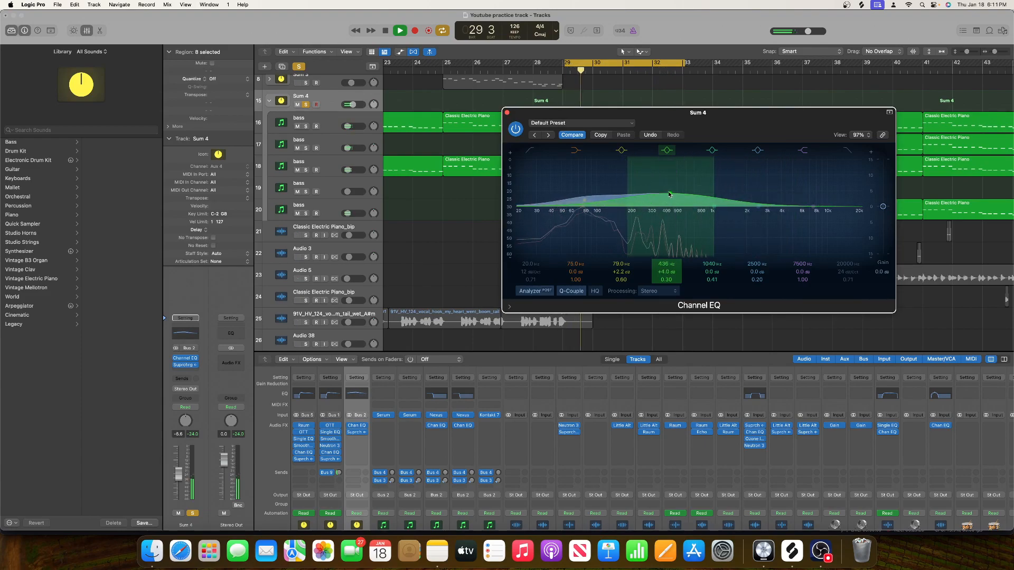
drag(667, 280, 667, 269)
Set Sum 4's low shelf to 39 Hz at +0.3 dB, the next band to 83 Hz at +2.2 dB and the third to 500 Hz with Q 0.88.
mouse_move(582, 202)
mouse_down()
mouse_move(582, 170)
mouse_move(583, 189)
mouse_up()
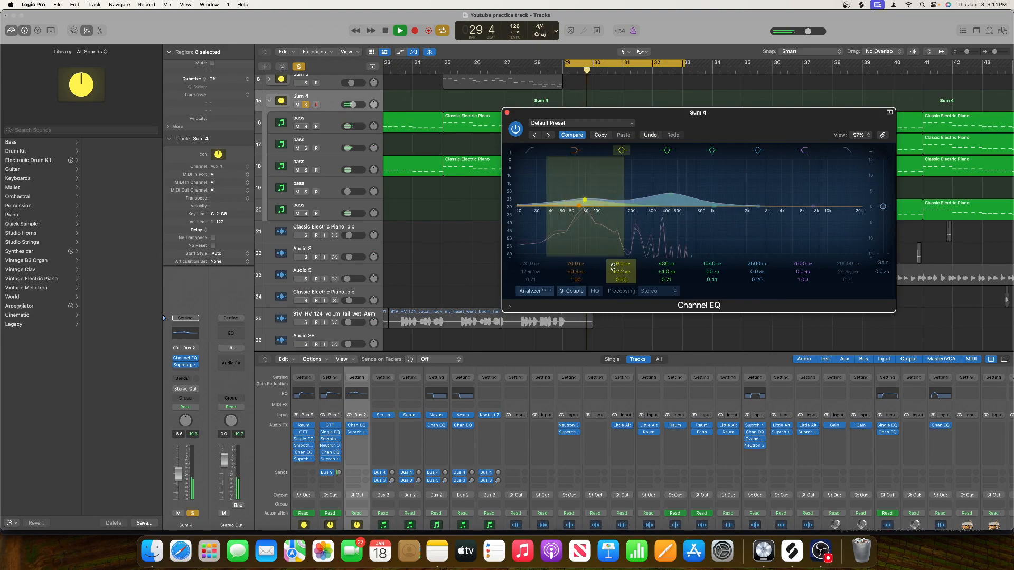
drag(579, 206, 550, 207)
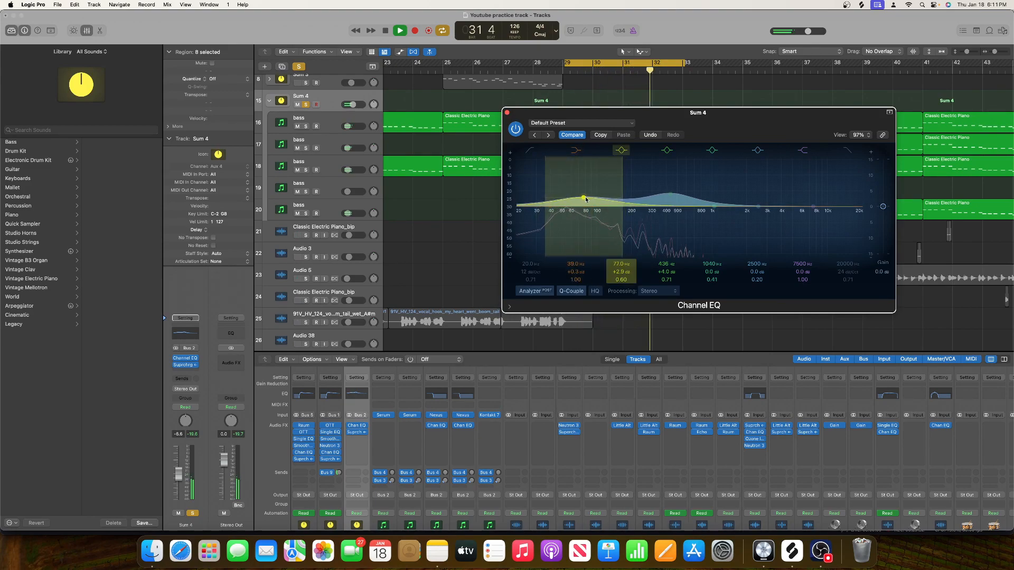
mouse_move(670, 194)
mouse_down()
mouse_move(687, 206)
mouse_move(676, 210)
mouse_up()
drag(667, 280, 666, 267)
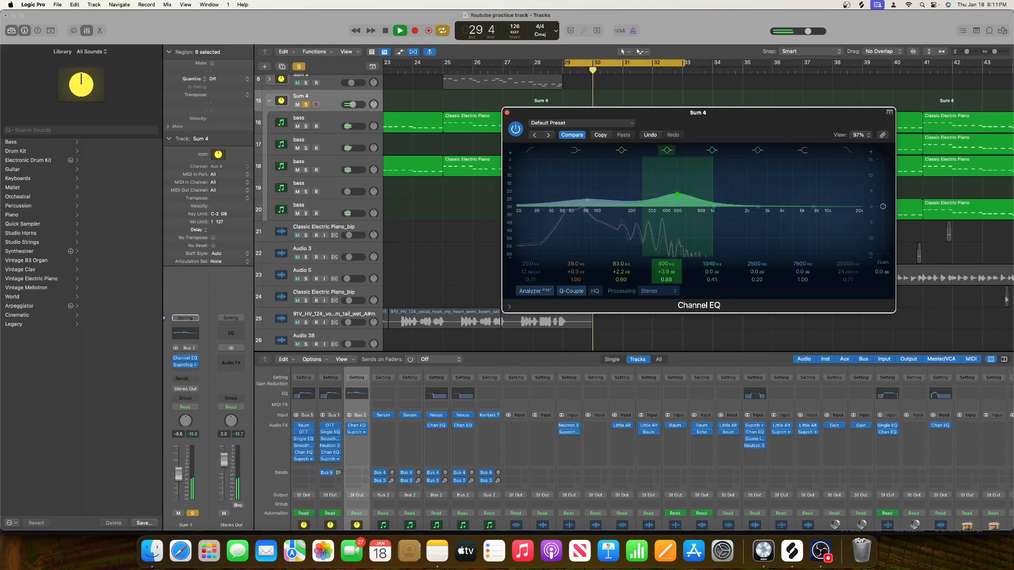
Boost Sum 4 at 2760 Hz by 2.2 dB with Q 0.79, and set the low-mid boost to 3.6 dB at 496 Hz.
mouse_move(761, 205)
mouse_down()
mouse_move(772, 178)
mouse_move(762, 199)
mouse_up()
drag(756, 280, 757, 268)
mouse_move(762, 201)
mouse_down()
mouse_move(764, 188)
mouse_move(763, 200)
mouse_up()
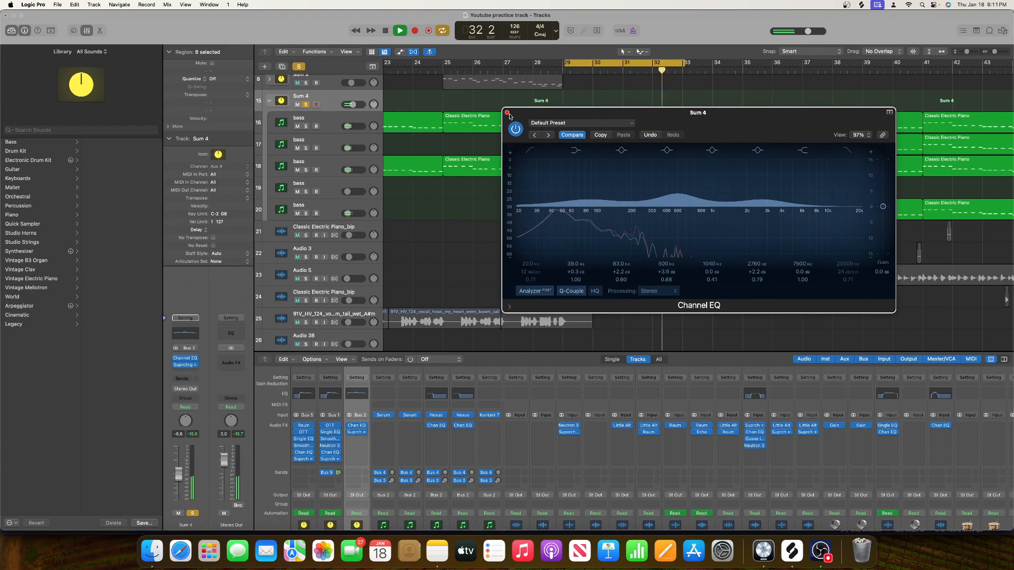
drag(678, 194, 677, 196)
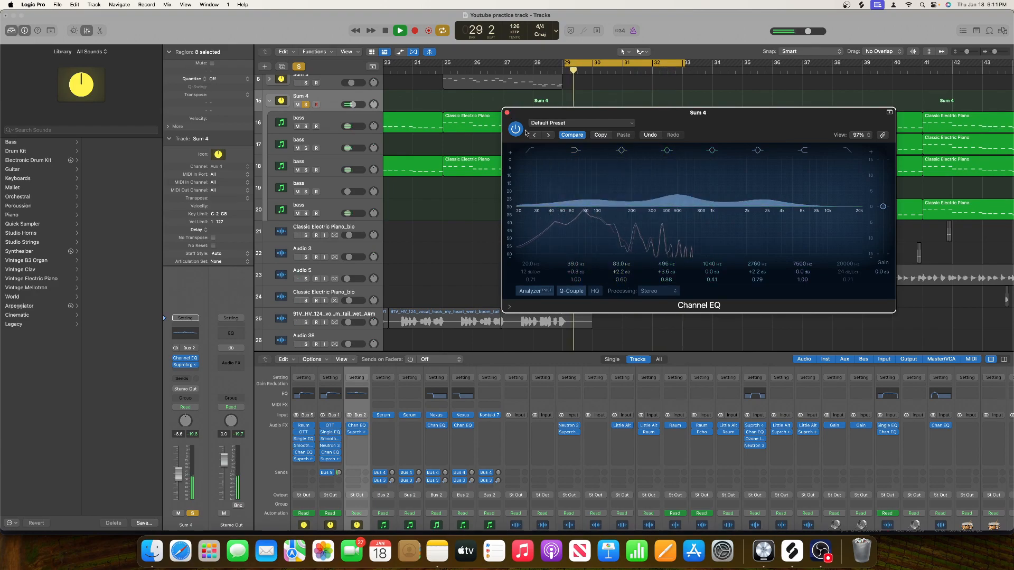
Close the Channel EQ window and insert a stereo Smooth Operator on Sum 4 between the Channel EQ and Supercharger GT.
click(507, 113)
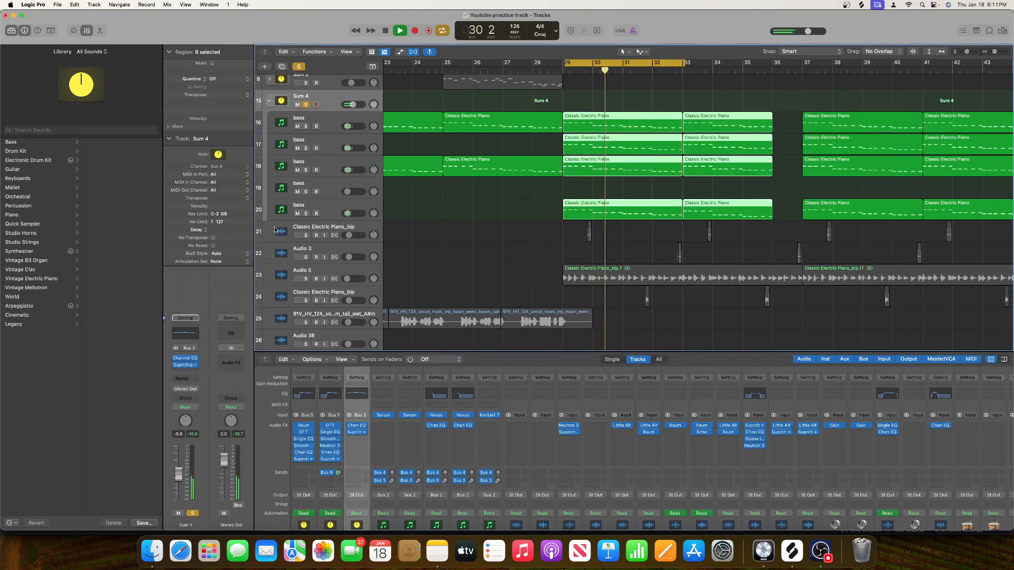
double_click(185, 363)
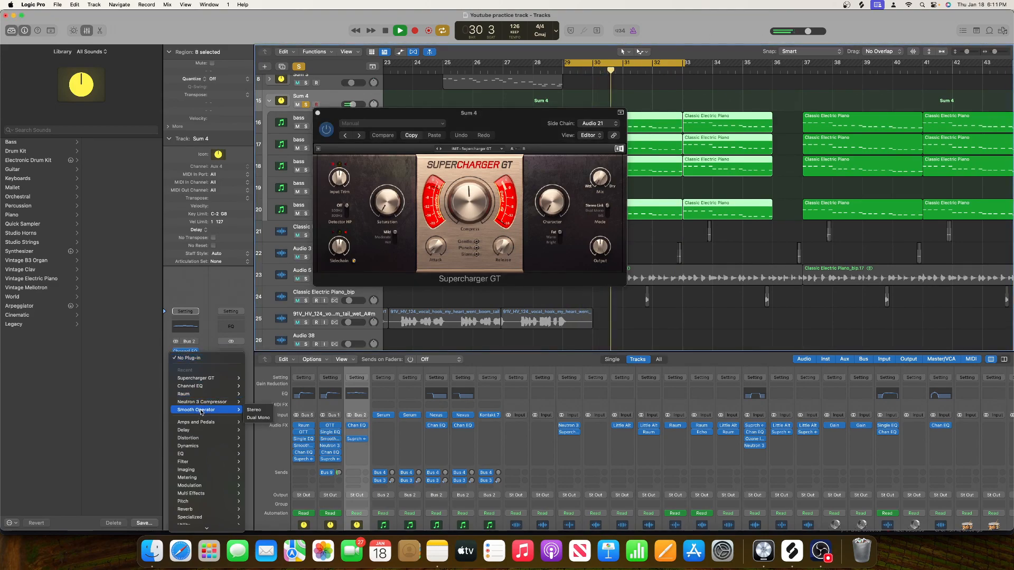
click(254, 410)
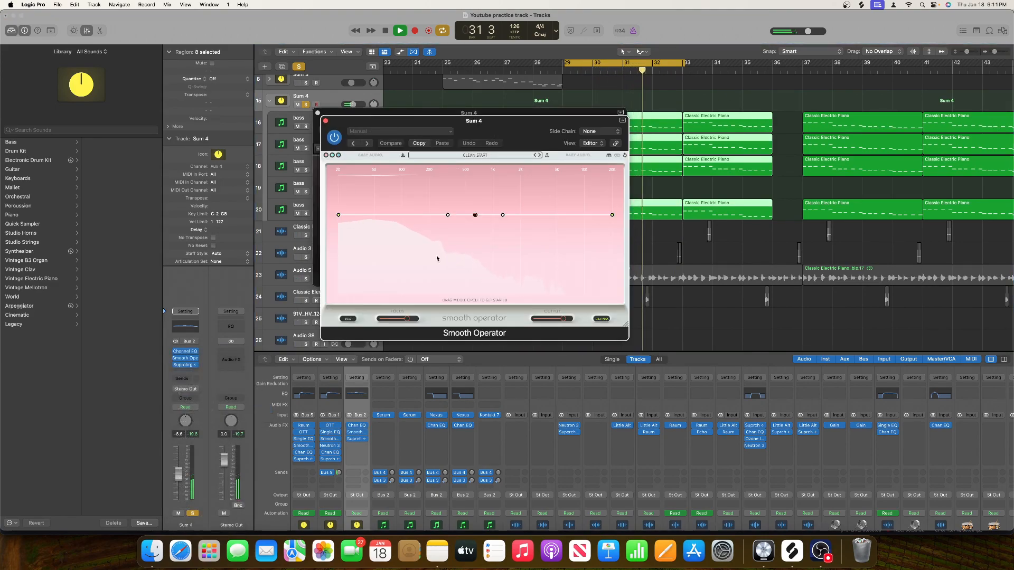
Lower Smooth Operator's upper-mid and highest nodes, raise its lowest node slightly, and close the open plug-in windows.
drag(503, 215, 506, 233)
drag(612, 215, 613, 259)
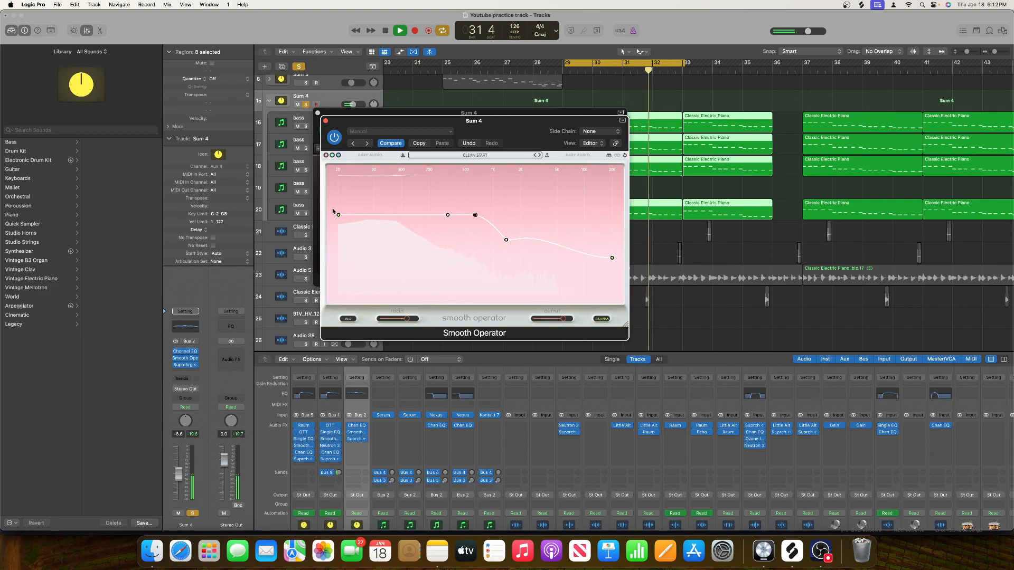
drag(339, 215, 339, 209)
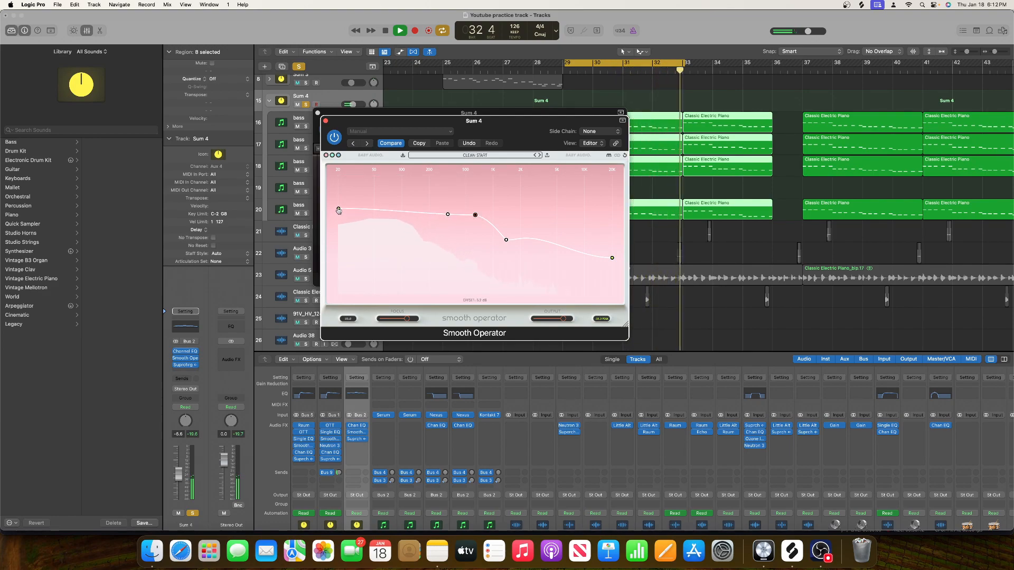
click(325, 120)
click(317, 114)
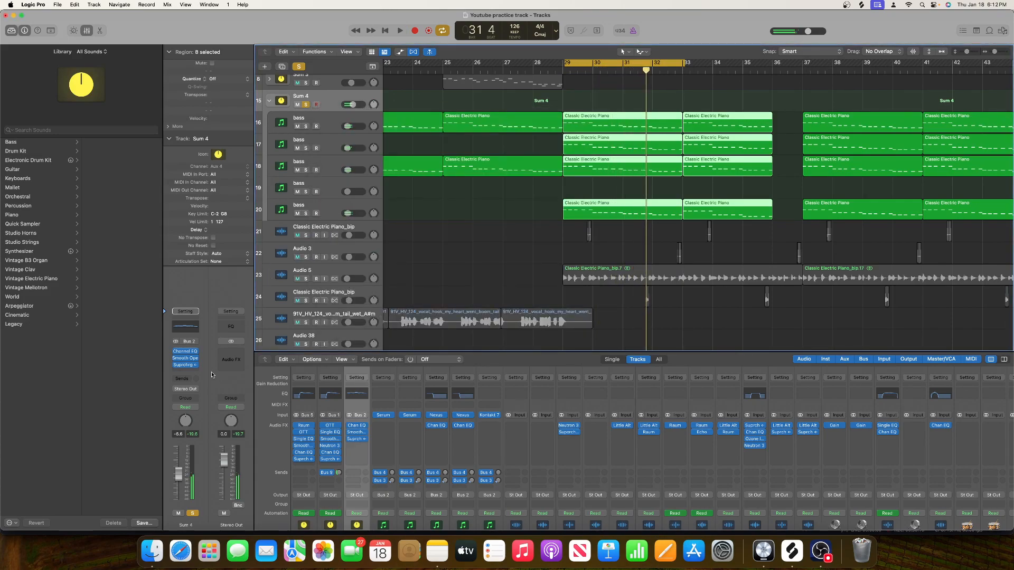
Insert OTT on Sum 4 ahead of Supercharger GT, reduce its depth during playback, and close both plug-in windows.
click(186, 370)
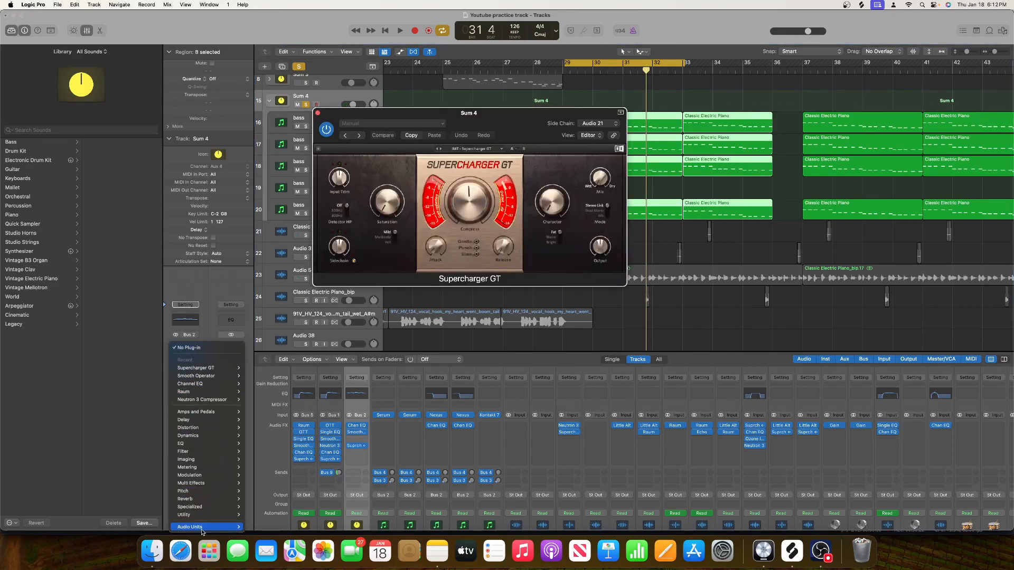
mouse_move(232, 526)
mouse_move(271, 519)
mouse_move(312, 527)
click(340, 520)
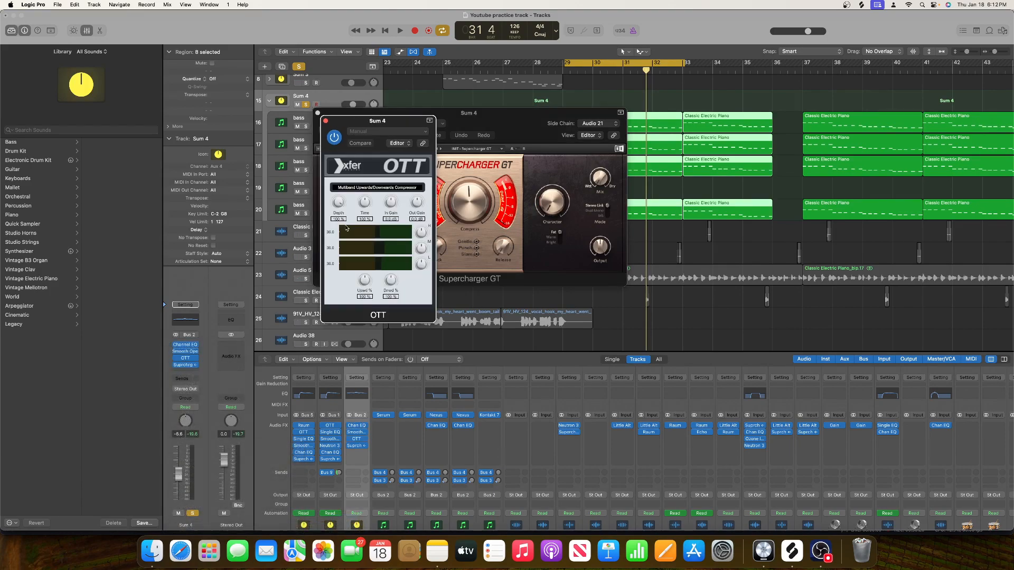
key(space)
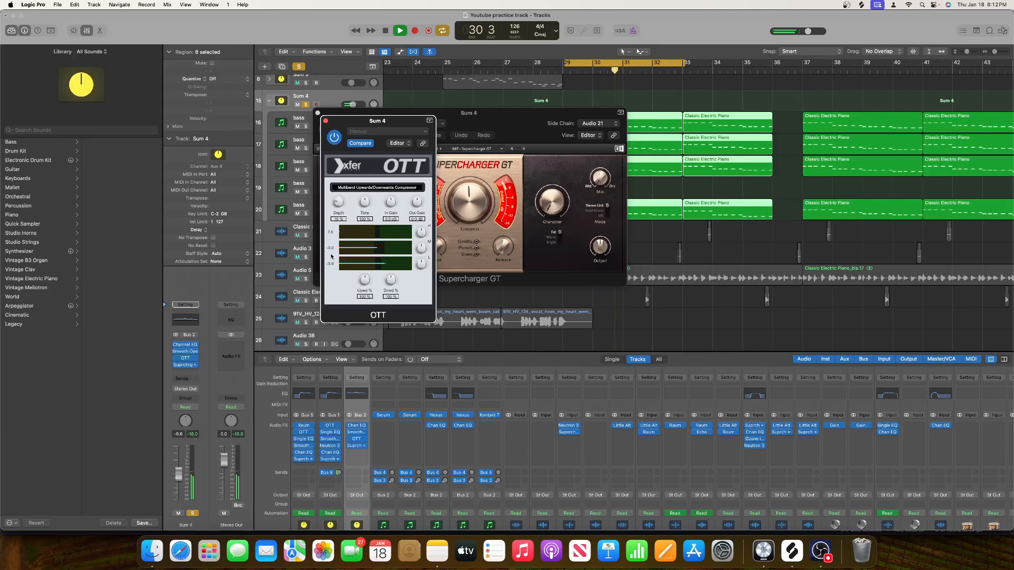
click(325, 120)
click(317, 112)
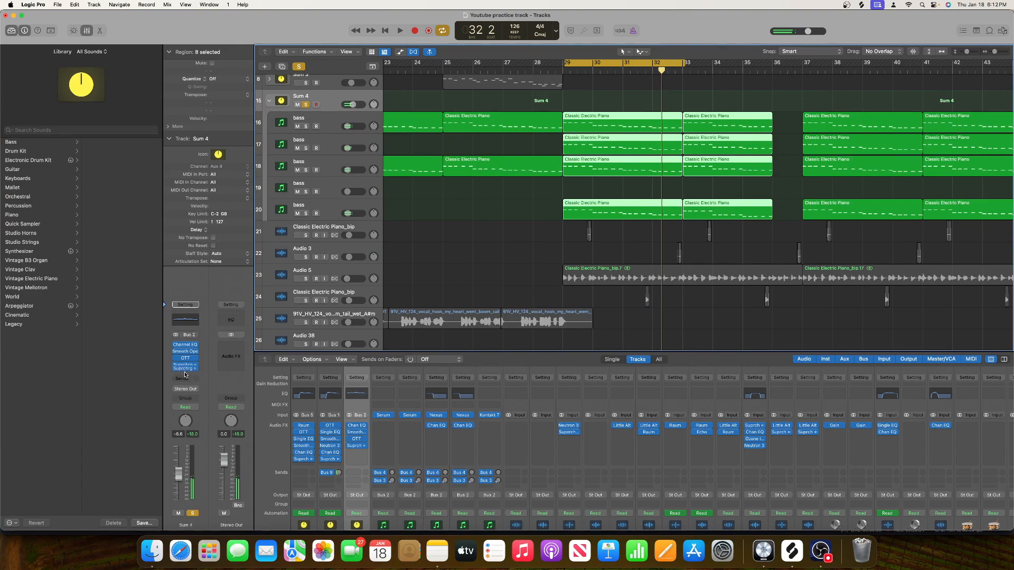
Insert Dada Life's Sausage Fattener on Sum 4 between OTT and Supercharger GT and start playback.
drag(185, 373, 185, 374)
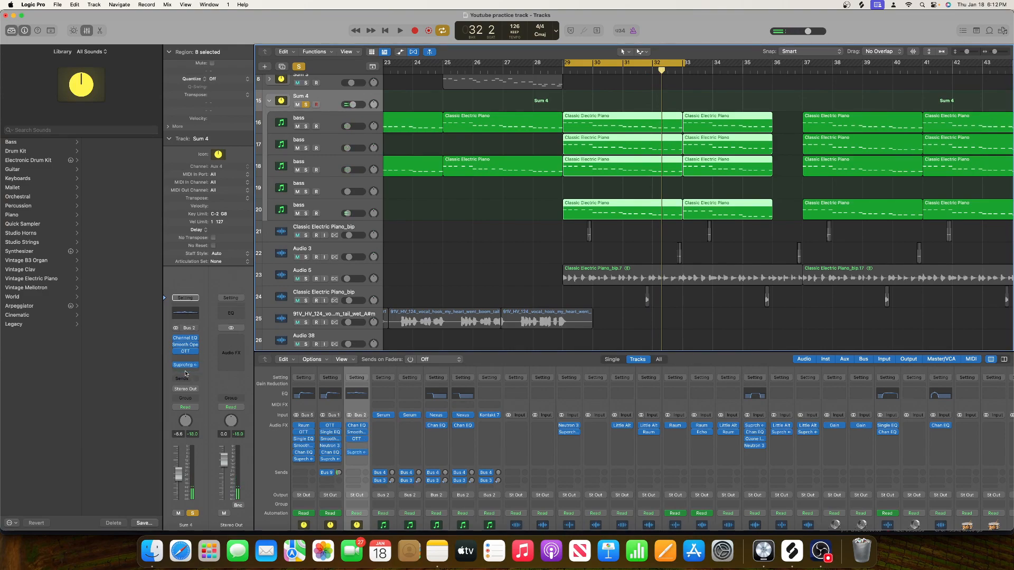
click(185, 359)
mouse_move(198, 527)
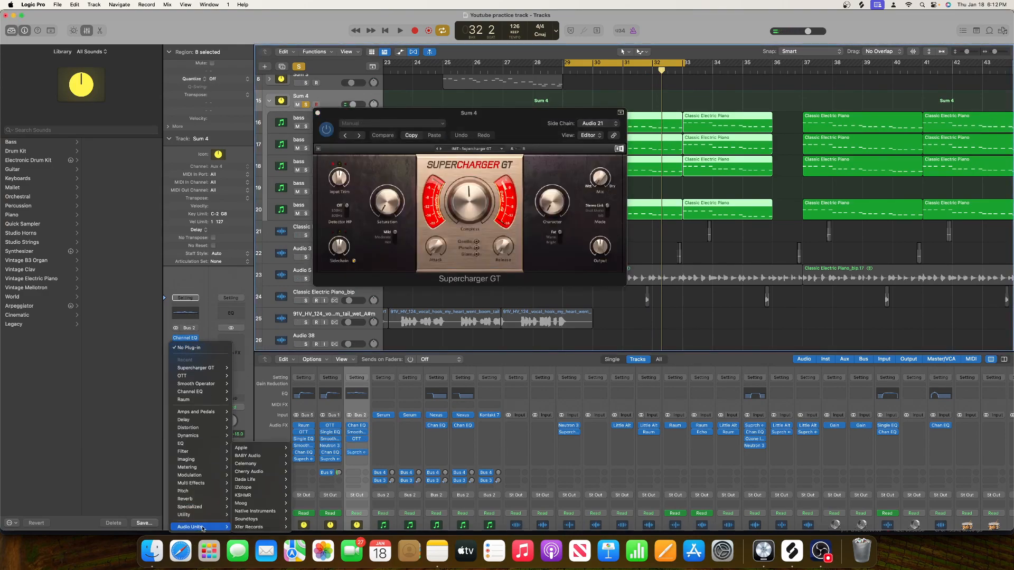
mouse_move(277, 512)
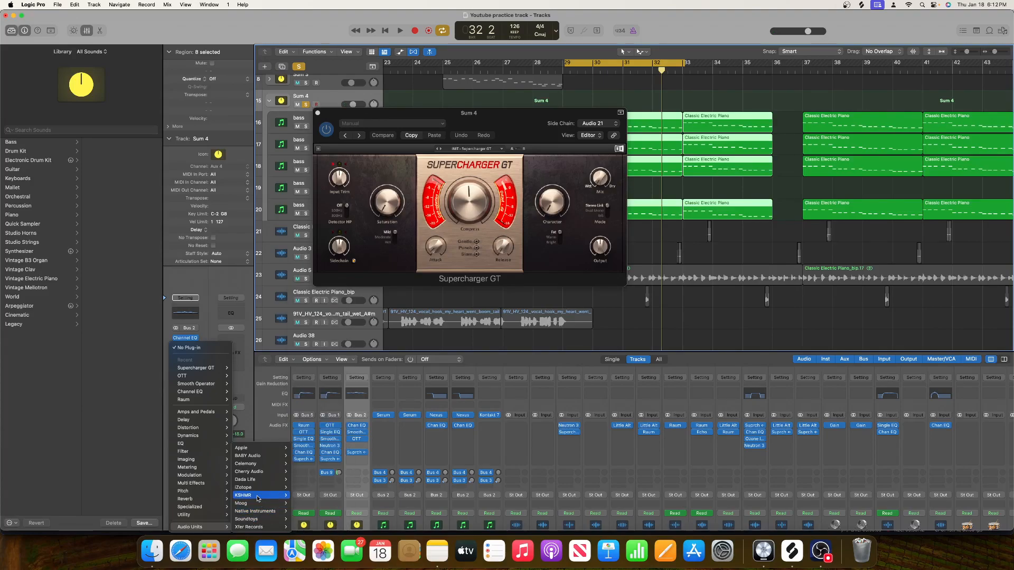
mouse_move(258, 479)
click(327, 481)
key(space)
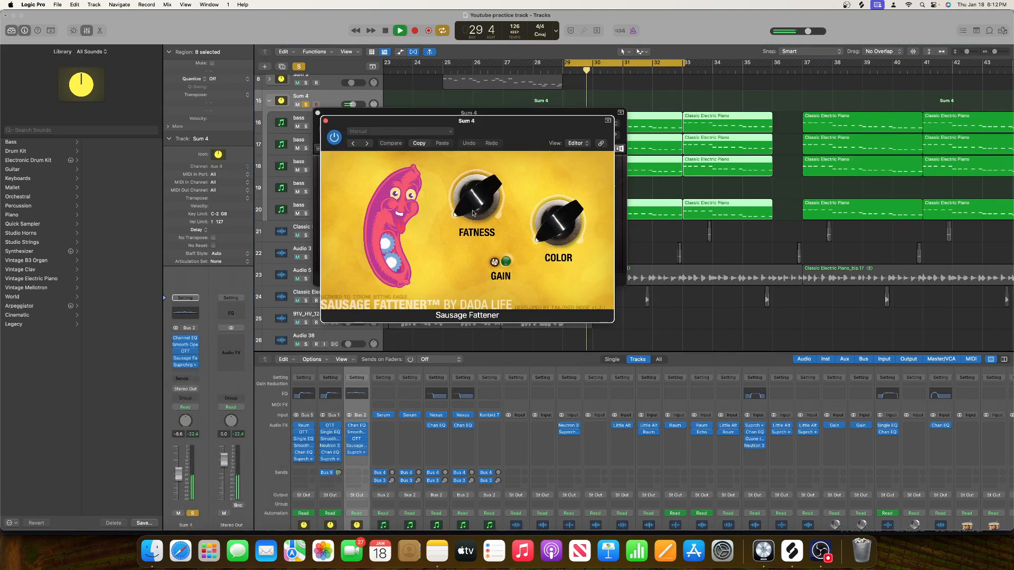
Set Sausage Fattener's fatness to 13% and raise its color, turn off all solos, and close the plug-in windows.
drag(475, 216, 471, 195)
drag(548, 237, 560, 219)
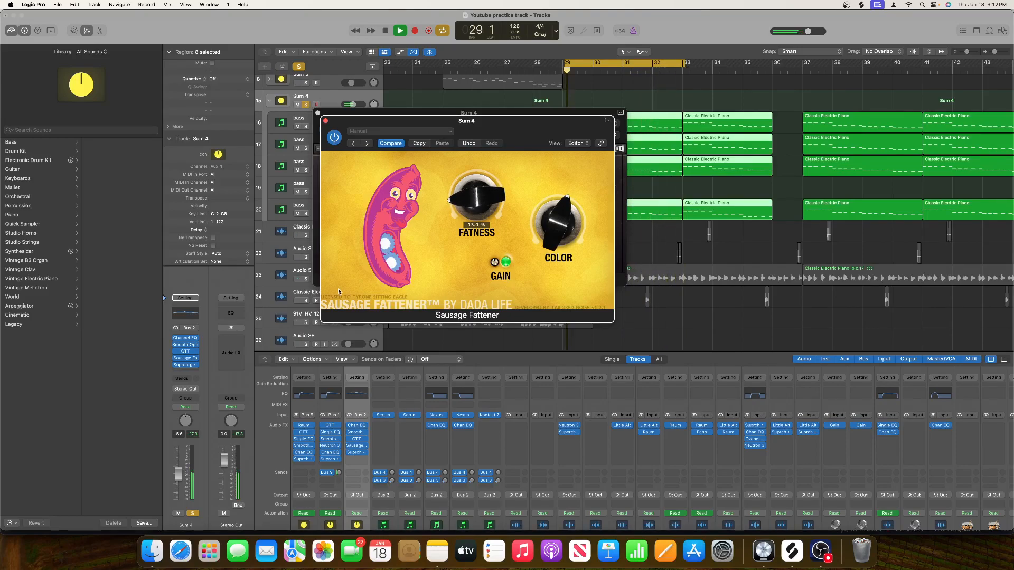
click(298, 67)
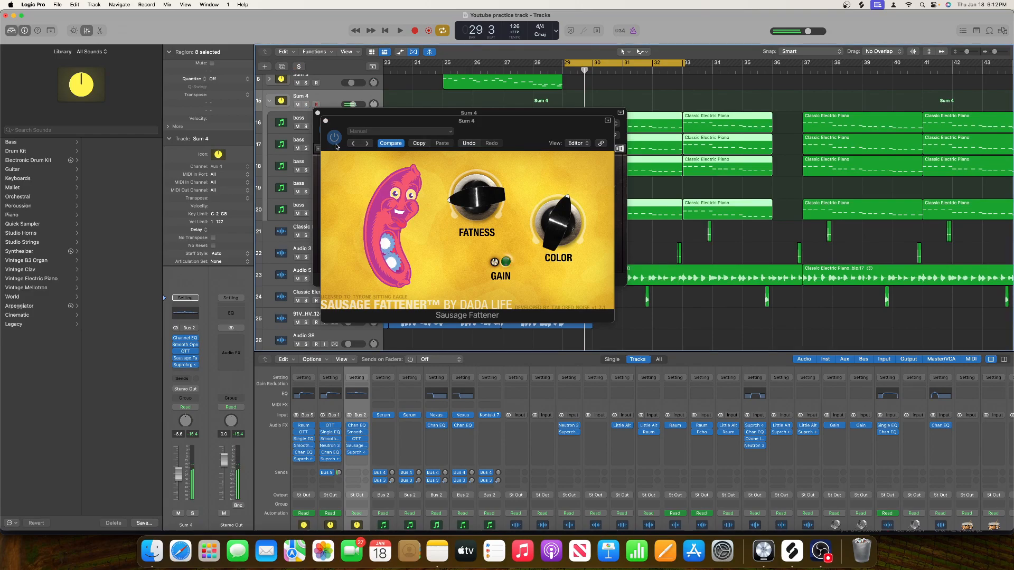
click(326, 122)
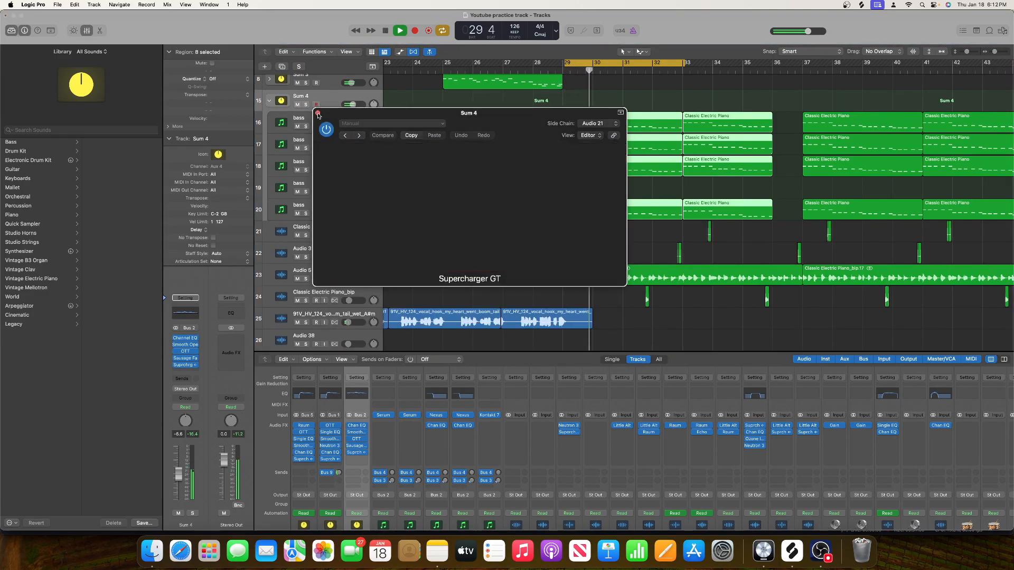
click(317, 112)
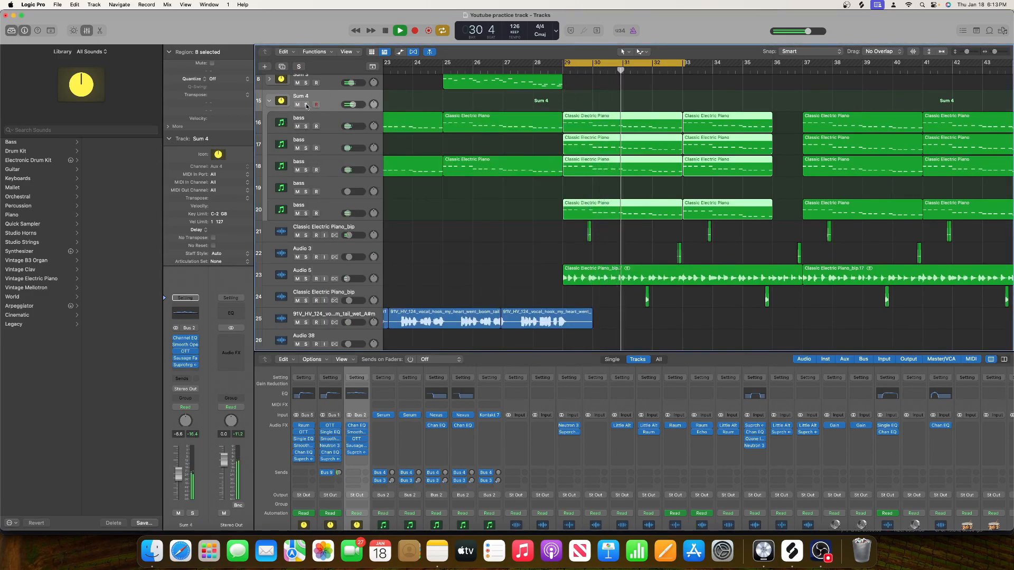
Solo Sum 4 again, listen to its loop, and lower its volume fader to -7.4 dB.
click(306, 104)
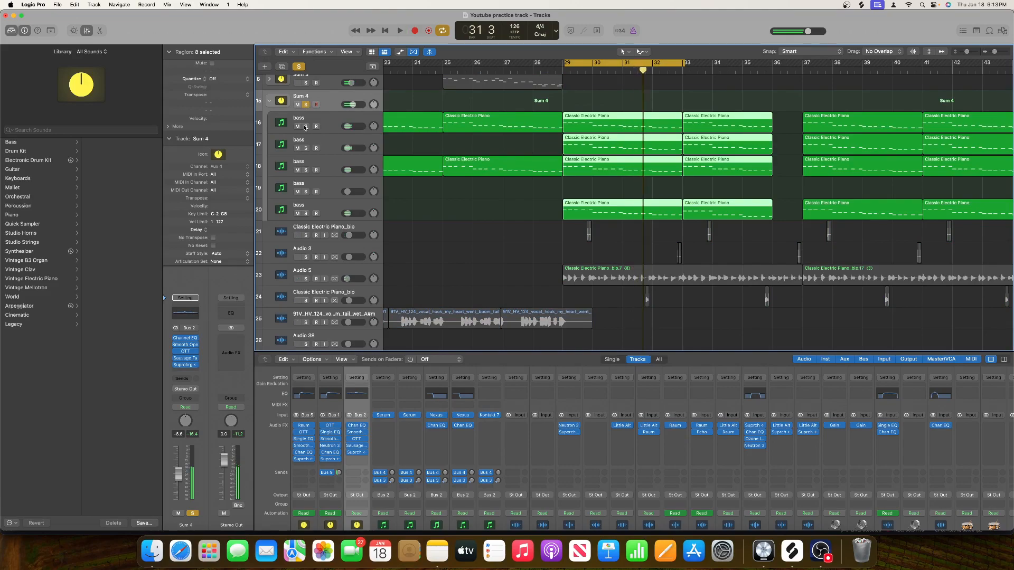
key(space)
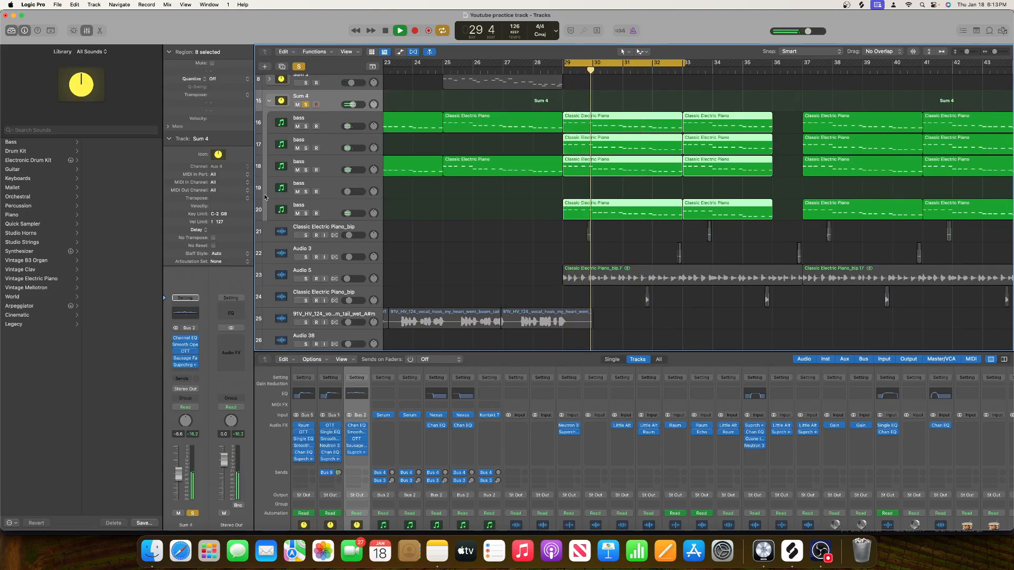
key(space)
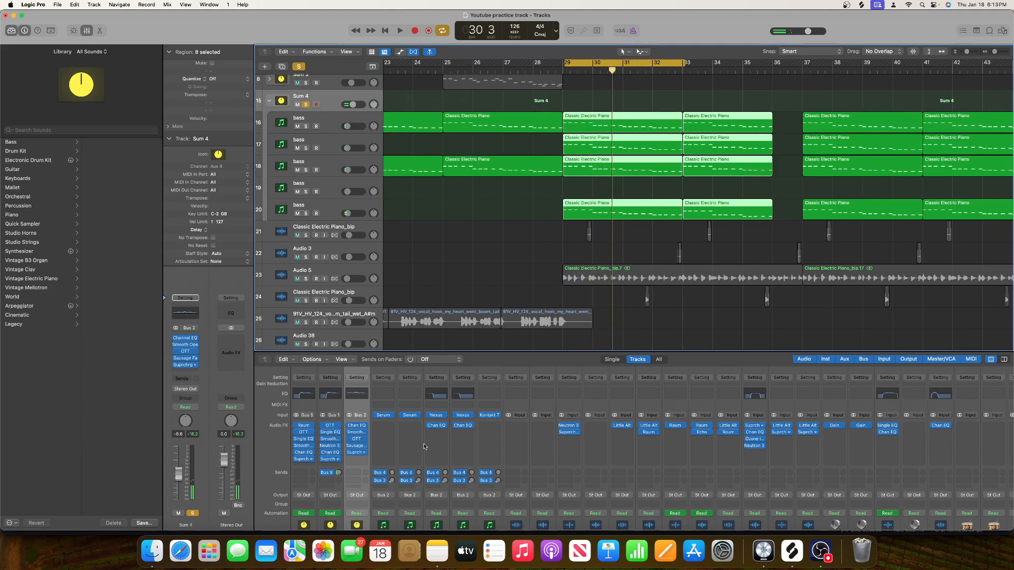
scroll(425, 446, down, 5)
drag(350, 475, 351, 476)
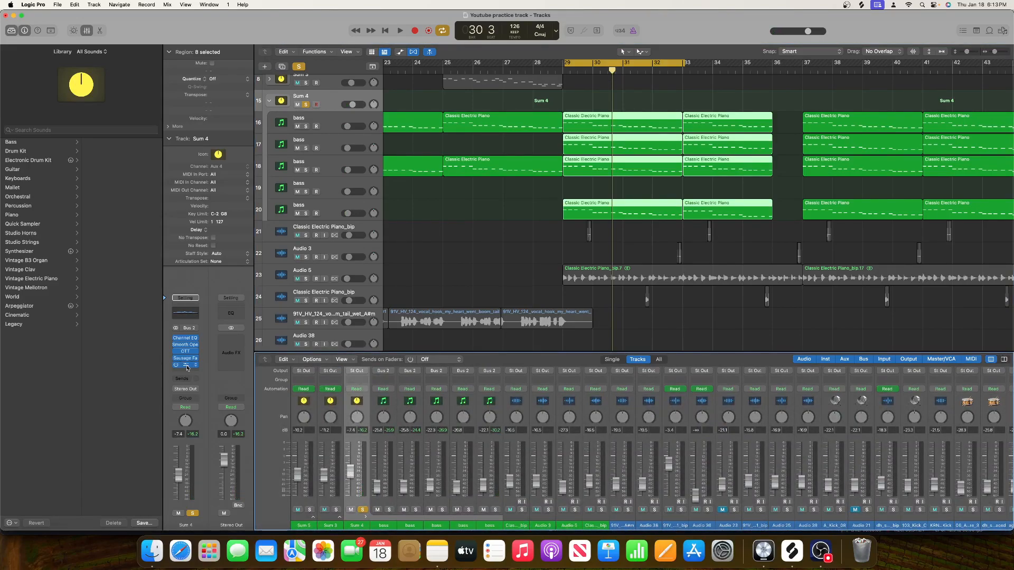
Insert a stereo Neutron 3 Compressor on Sum 4 between Sausage Fattener and Supercharger GT and start playback.
drag(186, 372, 186, 373)
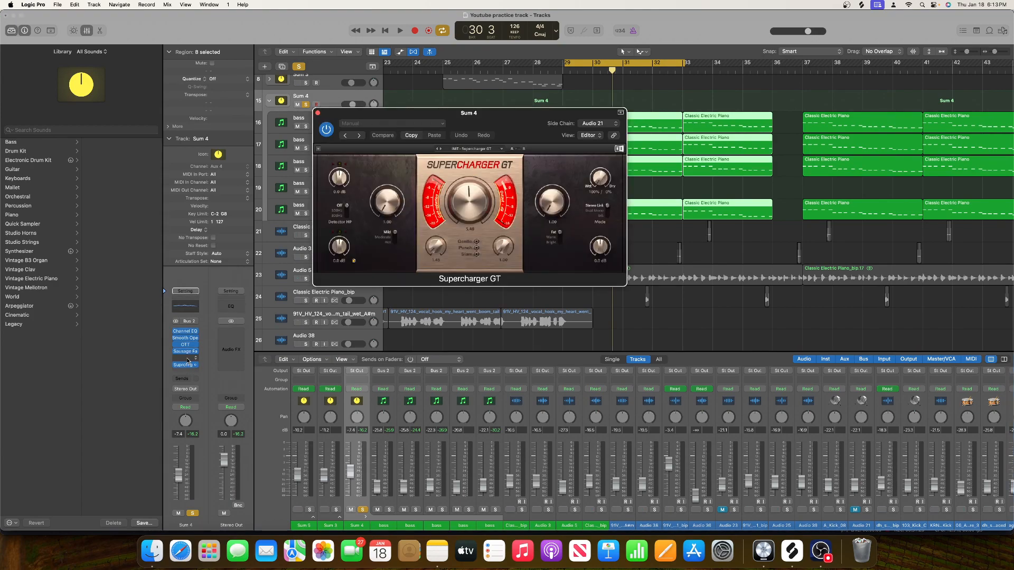
click(187, 359)
mouse_move(193, 387)
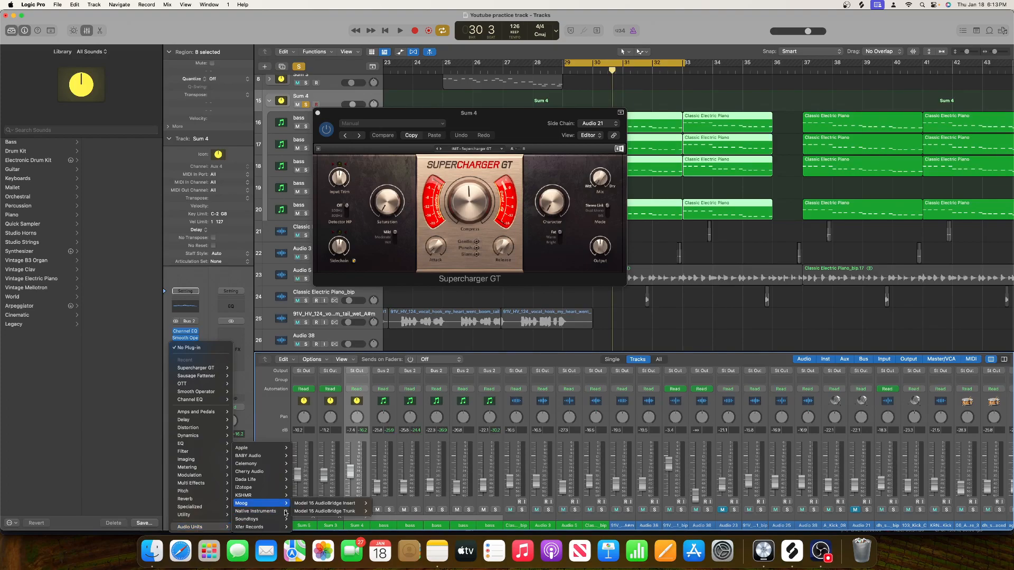
mouse_move(280, 513)
mouse_move(274, 492)
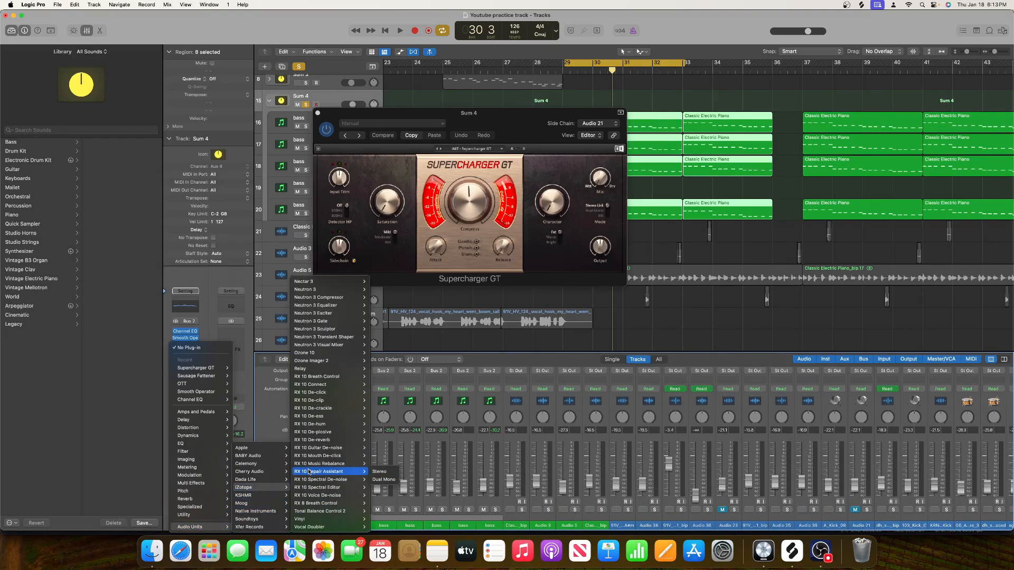
click(378, 298)
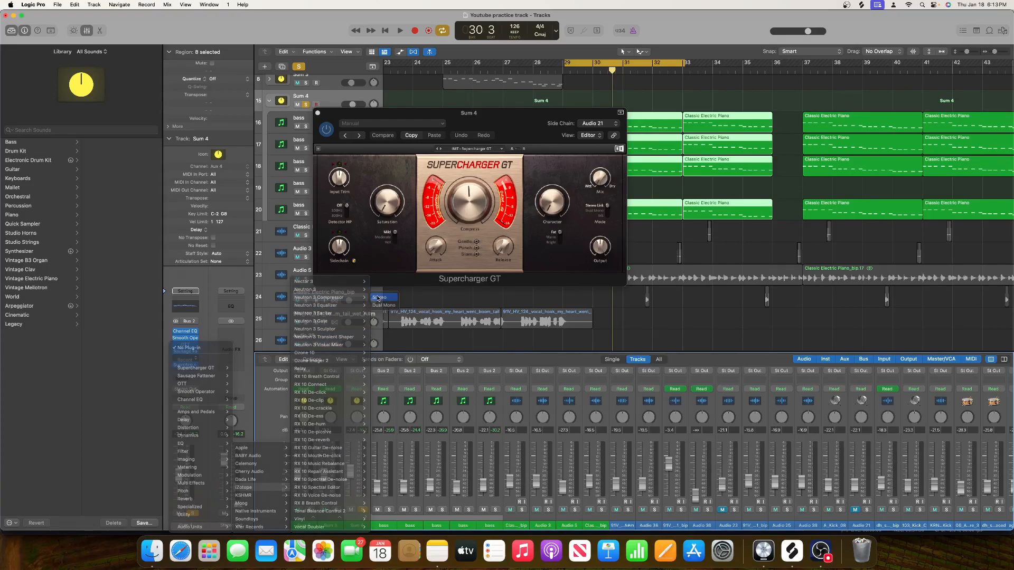
key(space)
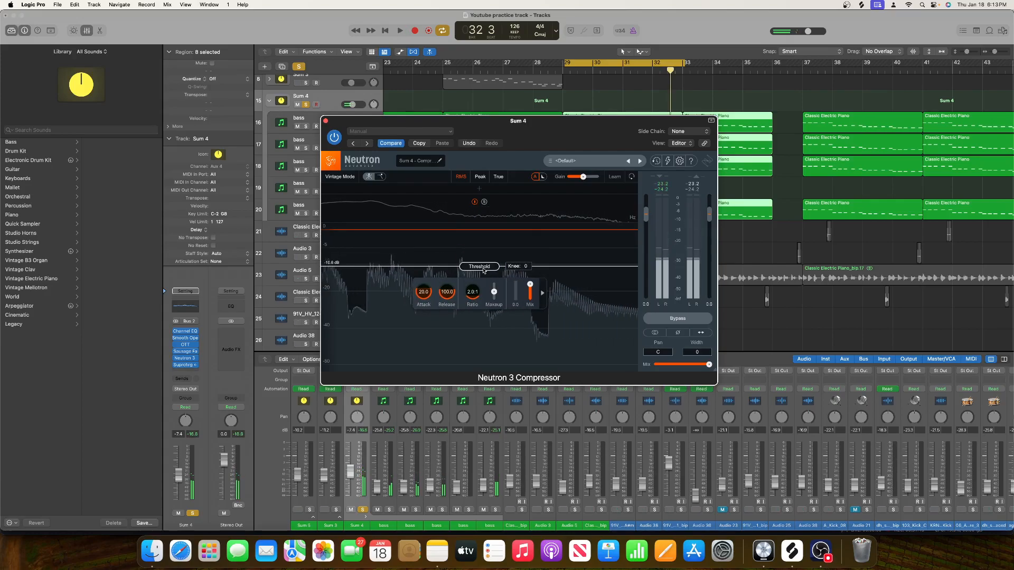
Set the Neutron compressor's threshold to -13.4 dB, attack to 3.1 and release to 17.1 while listening to the loop.
key(space)
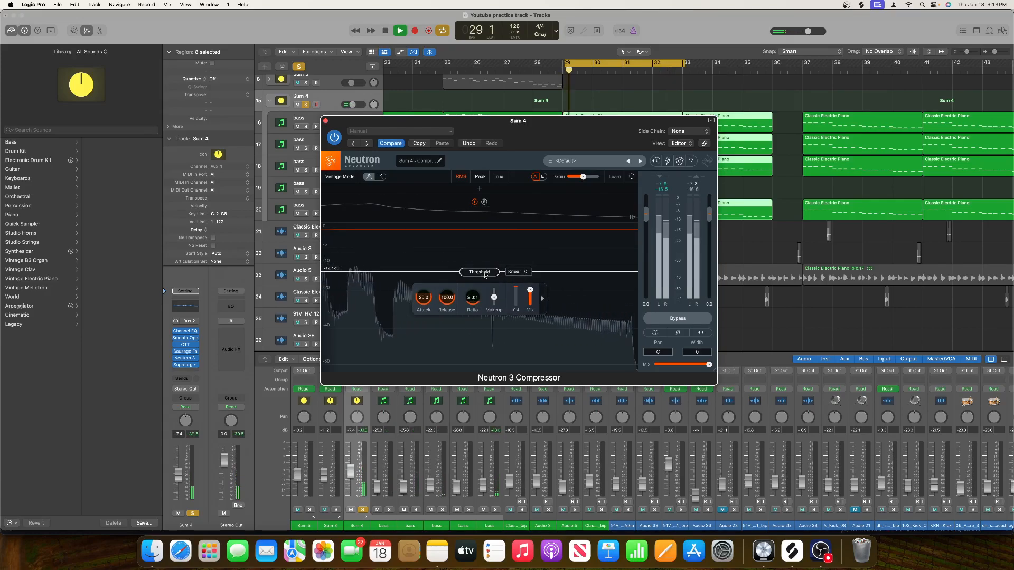
drag(452, 297, 428, 304)
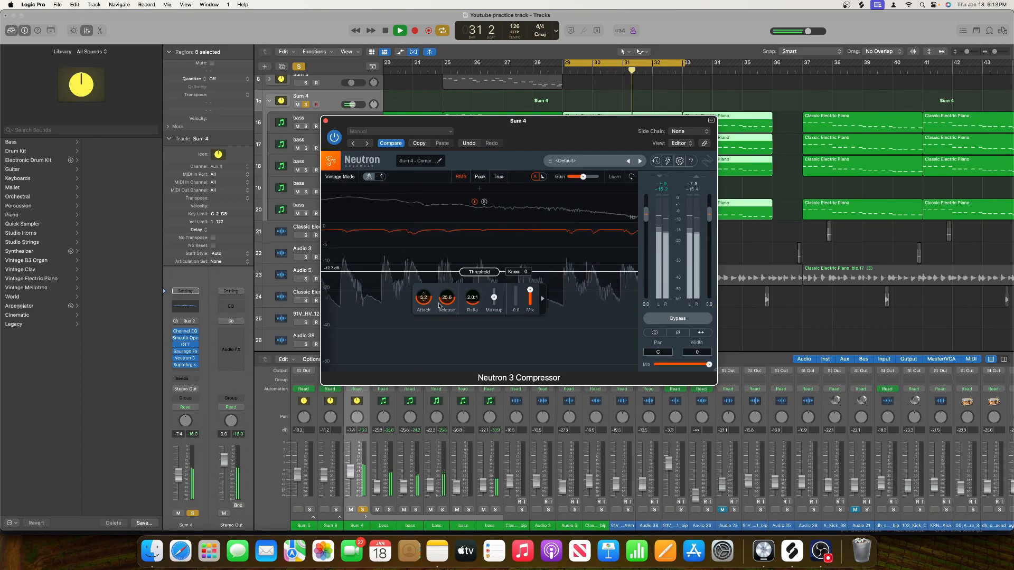
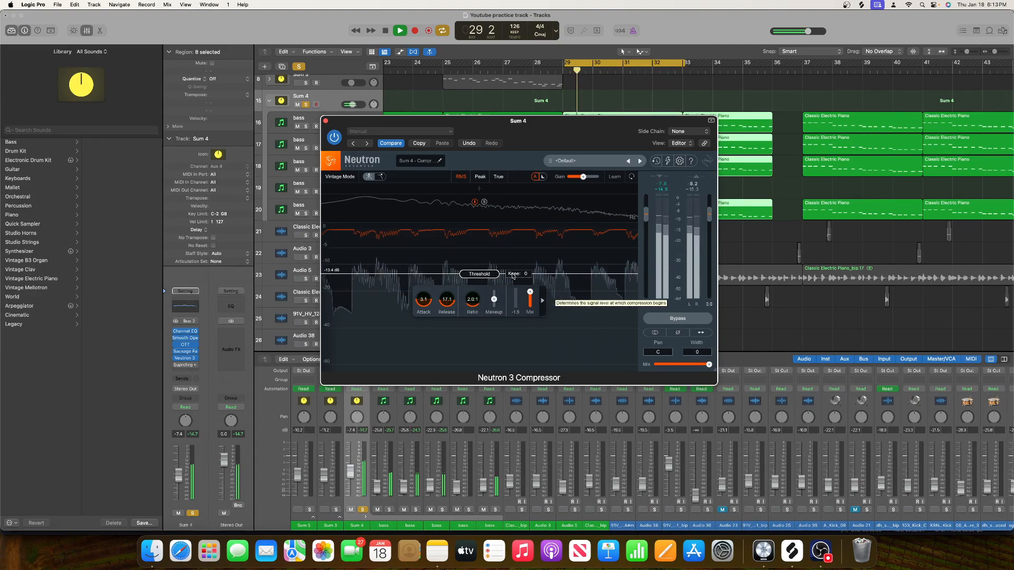
key(space)
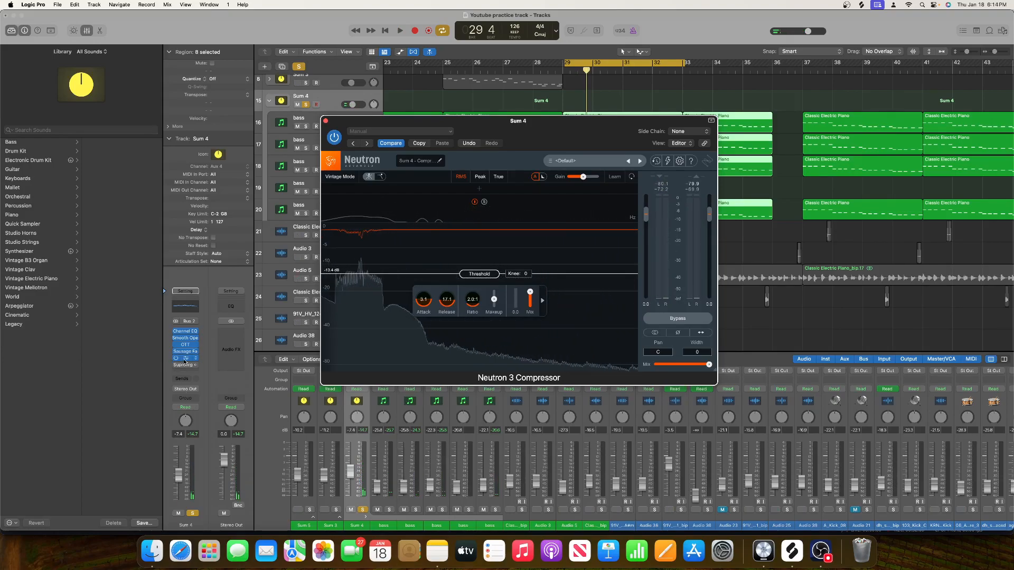
Set the compressor's attack to 0.4, release to 2.6, ratio to 2.9:1 and threshold to -12.9 dB, then close its window and stop playback.
key(space)
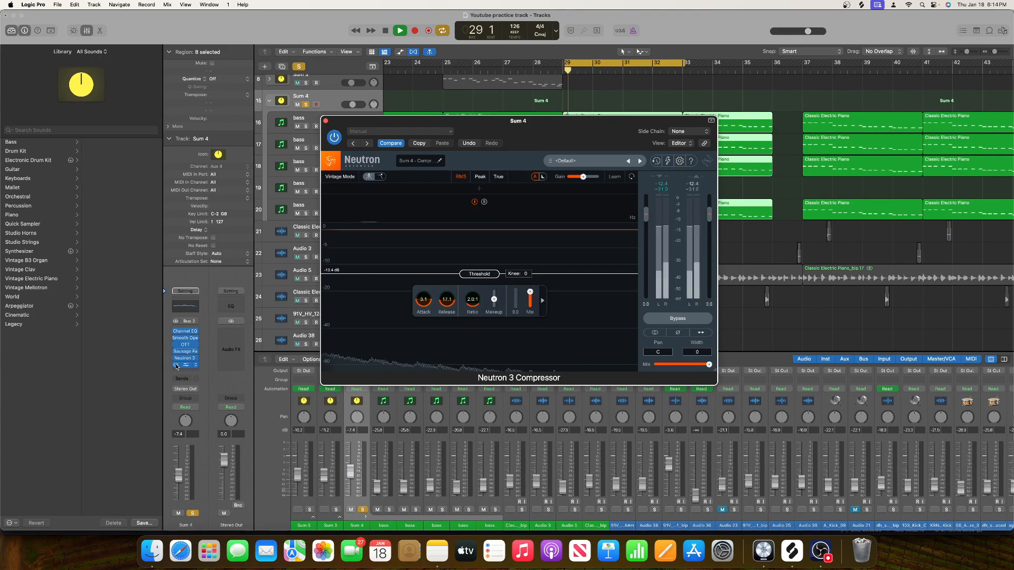
drag(424, 299, 472, 290)
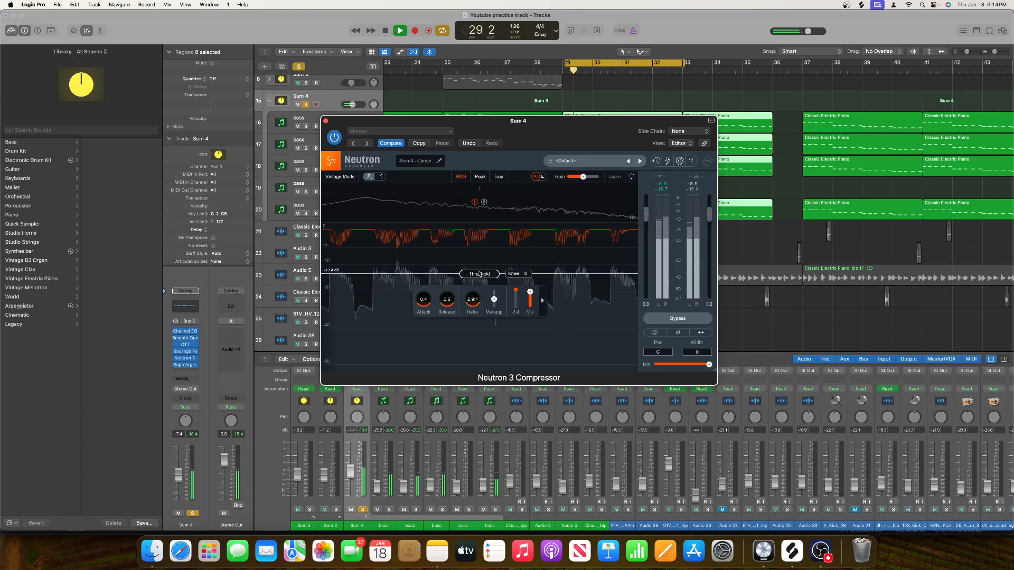
drag(476, 275, 477, 274)
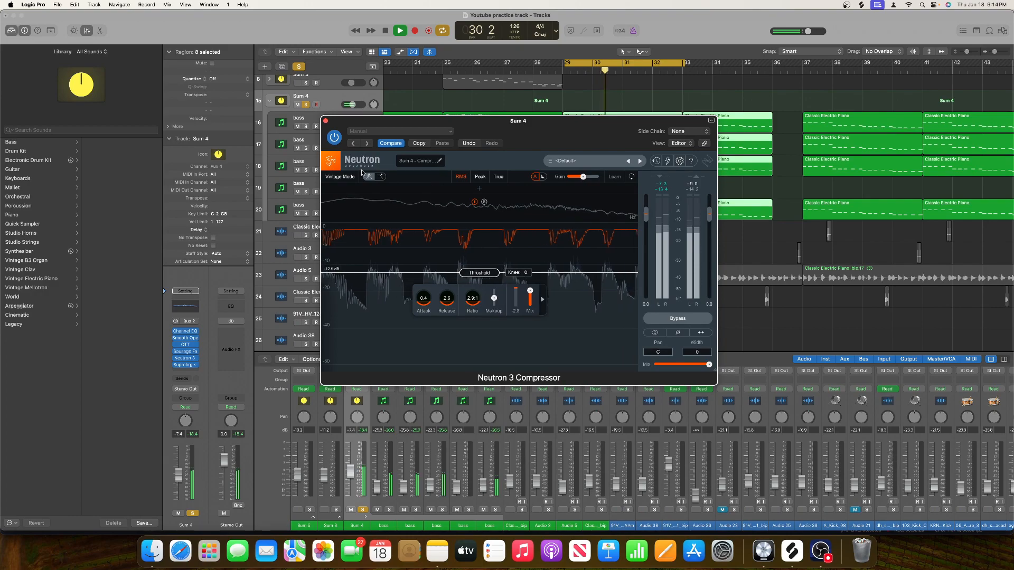
click(326, 121)
key(space)
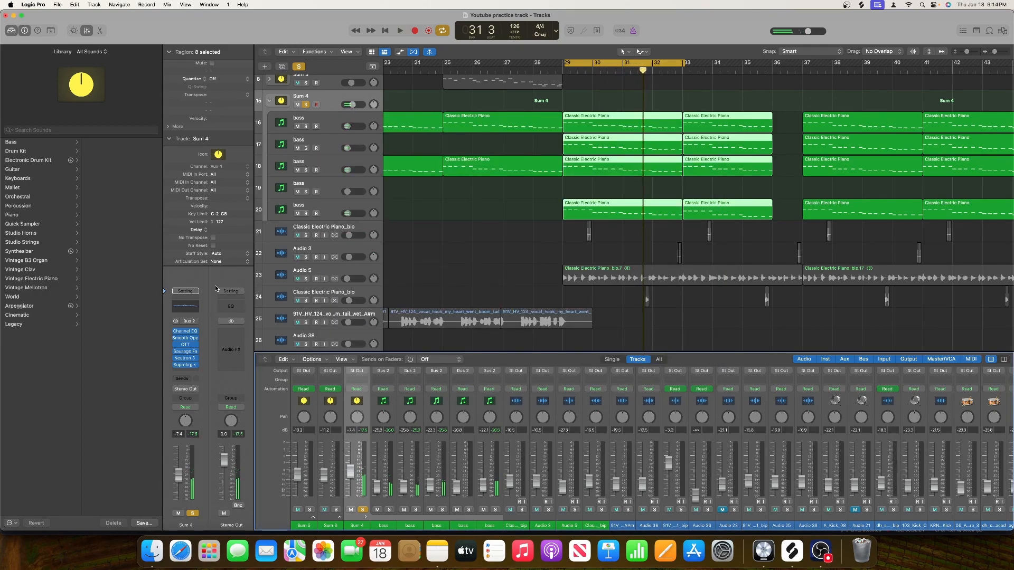
Move the Audio 5 track directly below the Sum 4 bass tracks, solo it alone, and play the loop.
key(space)
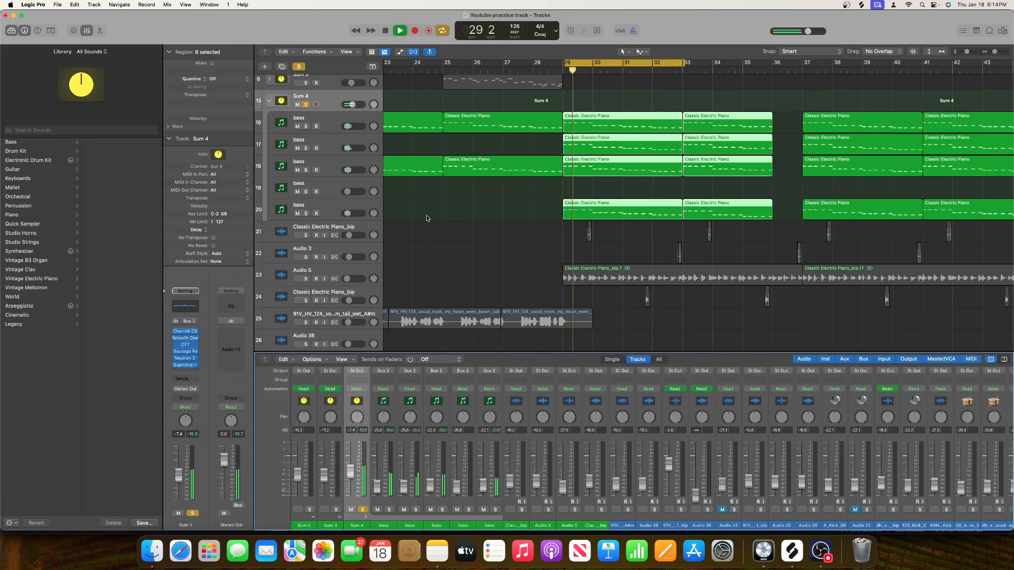
click(307, 279)
drag(323, 270, 316, 245)
key(space)
click(306, 106)
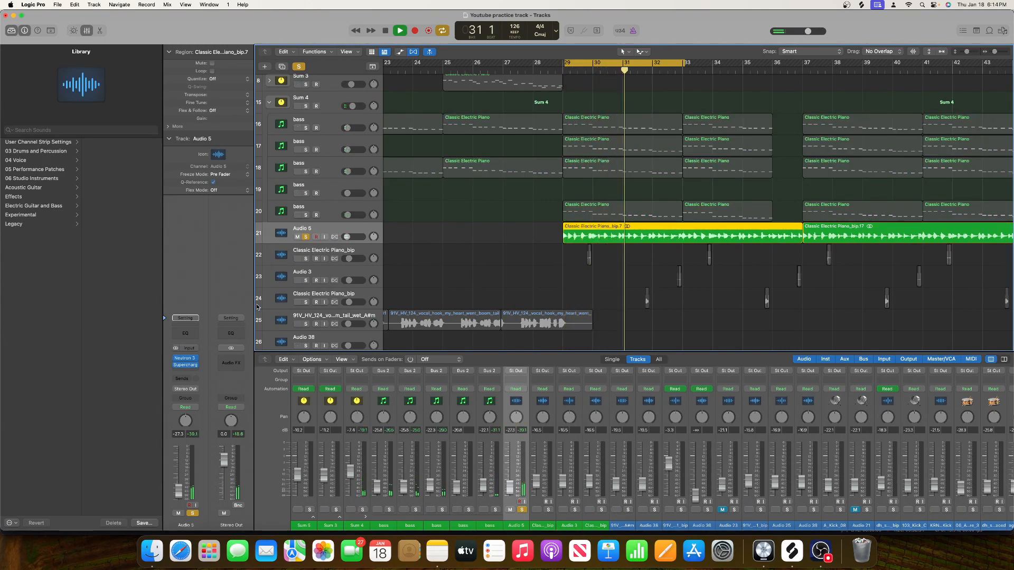
Open Supercharger GT on Audio 5 and raise the track's volume fader to -19.0 dB while the loop plays.
click(185, 364)
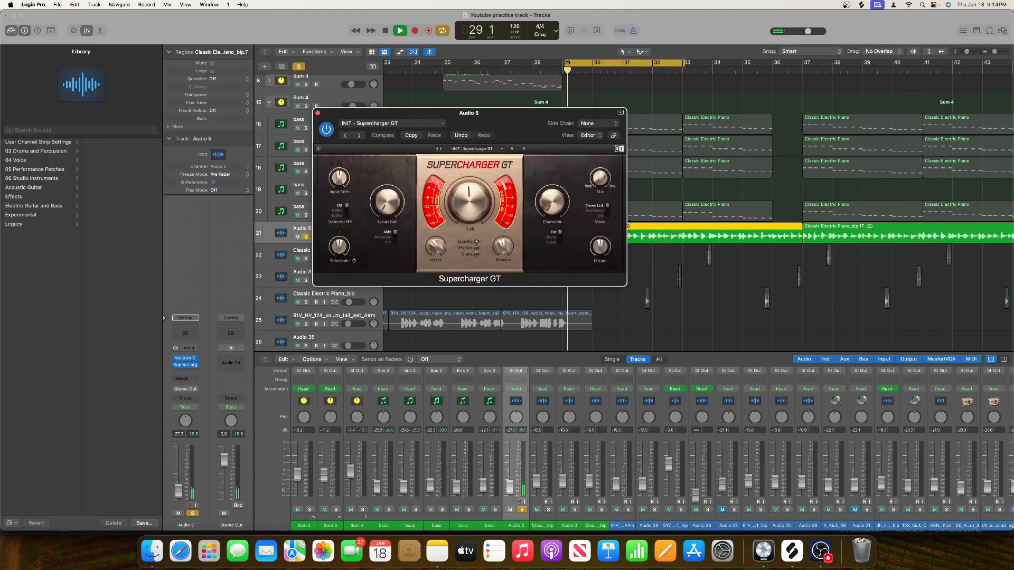
click(178, 490)
key(space)
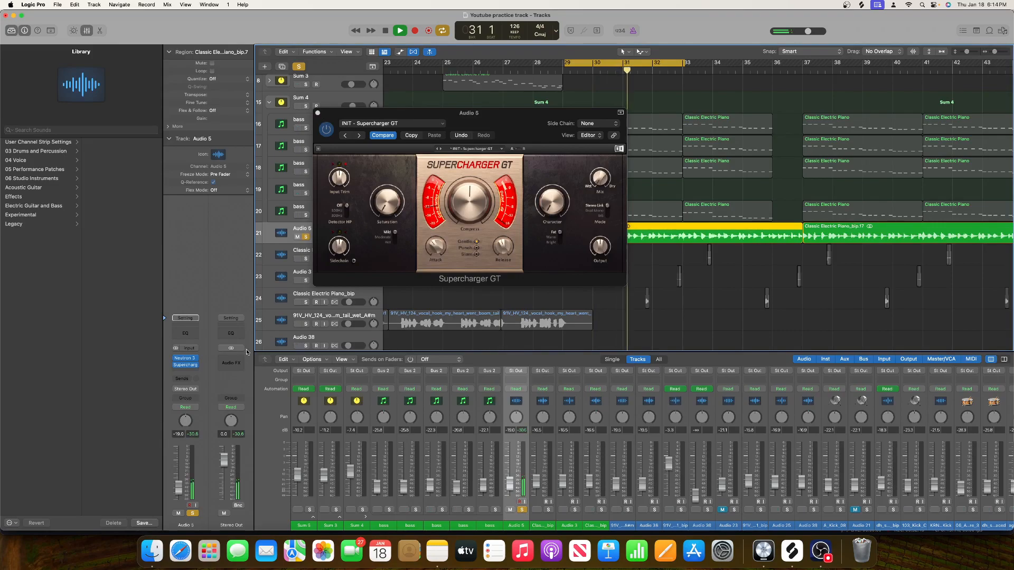
Add a Channel EQ to Audio 5 with a -3.9 dB cut at 1150 Hz and a +2.2 dB boost at 99 Hz.
click(192, 335)
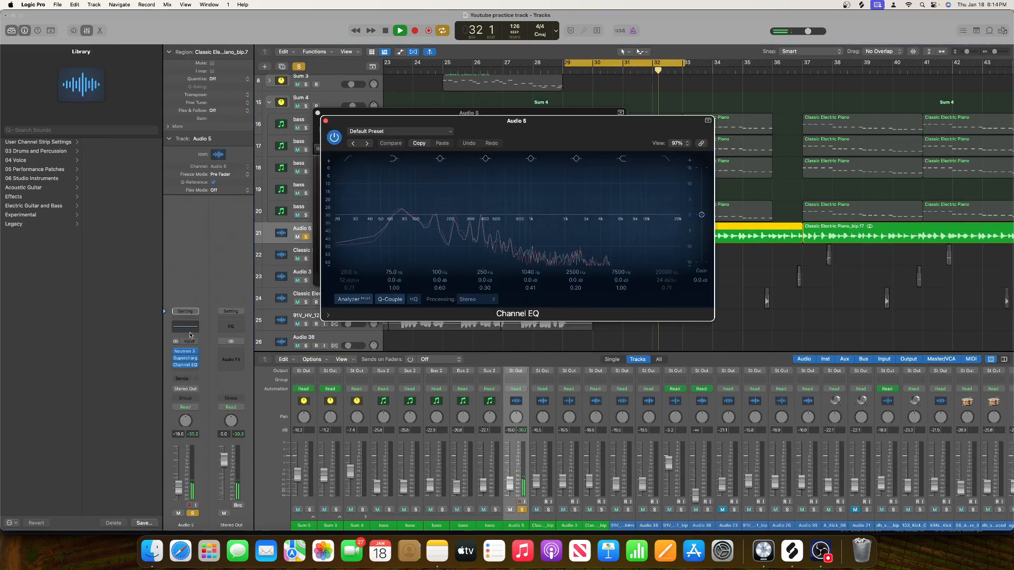
click(193, 372)
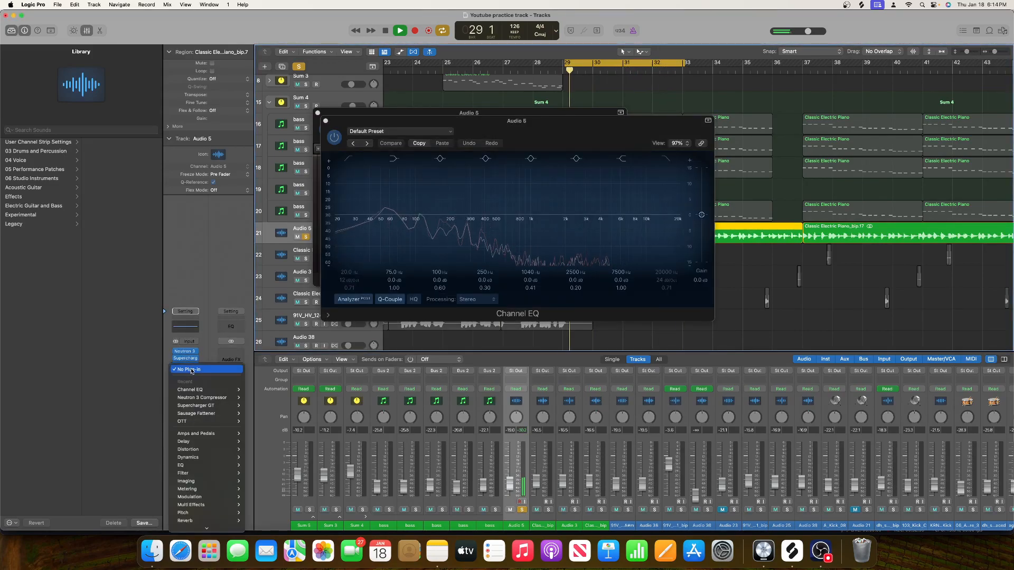
click(528, 215)
drag(532, 217, 538, 233)
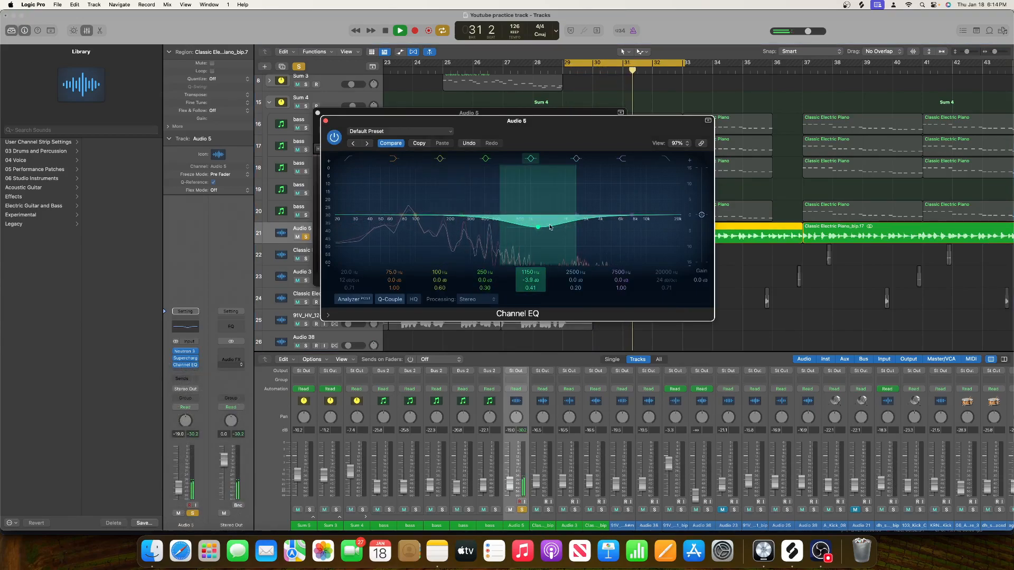
drag(417, 215, 416, 209)
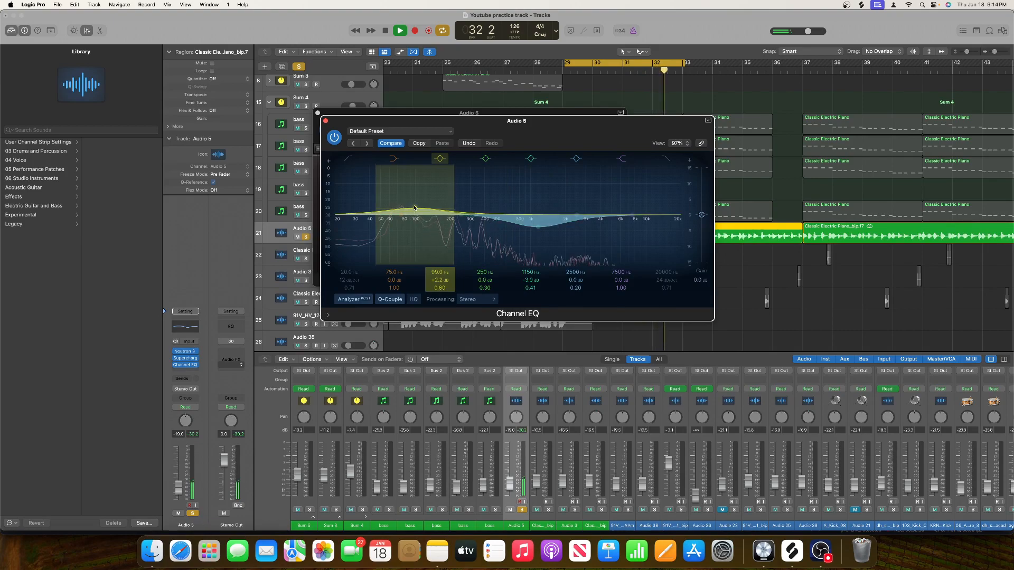
click(325, 119)
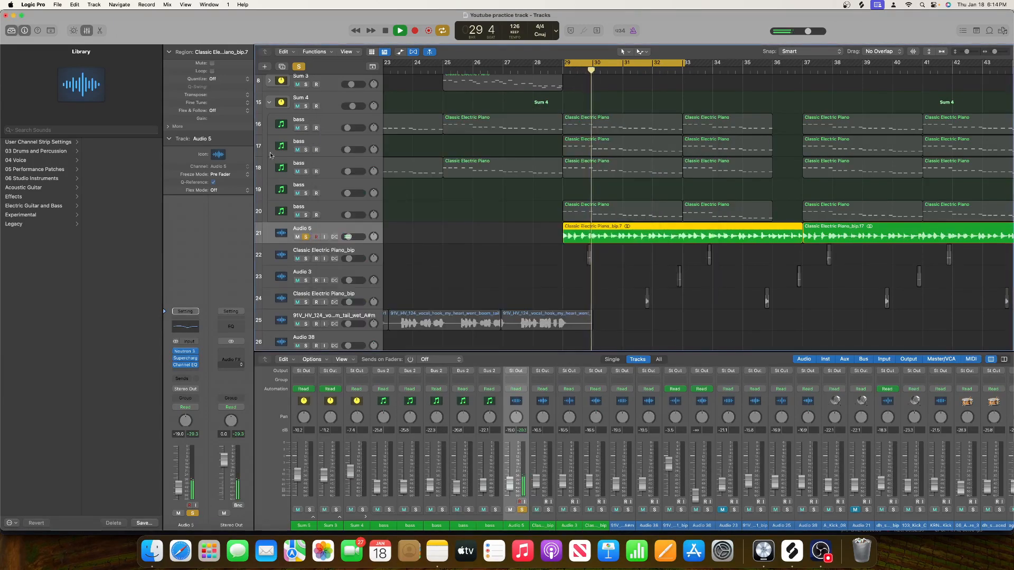
Insert a stereo Sausage Fattener after Audio 5's Channel EQ, raise Fatness, set Color to 40.0%, and close its window.
click(191, 371)
mouse_move(222, 410)
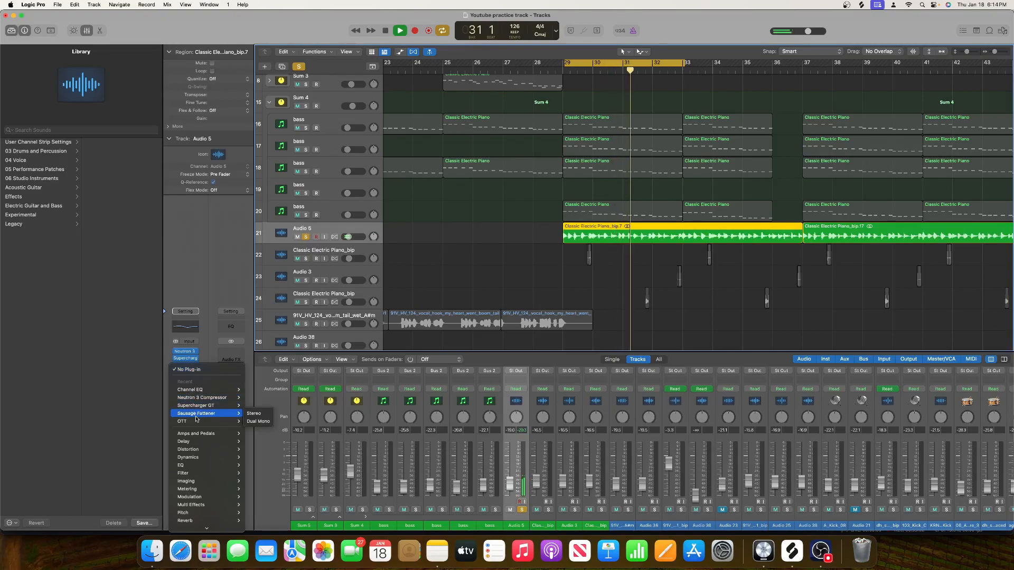
click(257, 413)
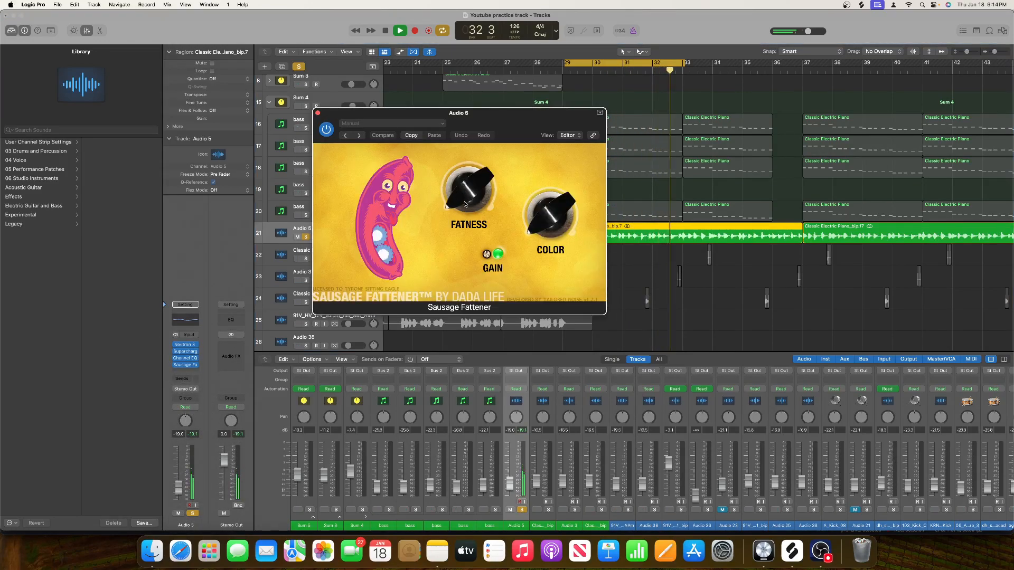
drag(465, 196, 465, 194)
drag(552, 228, 571, 178)
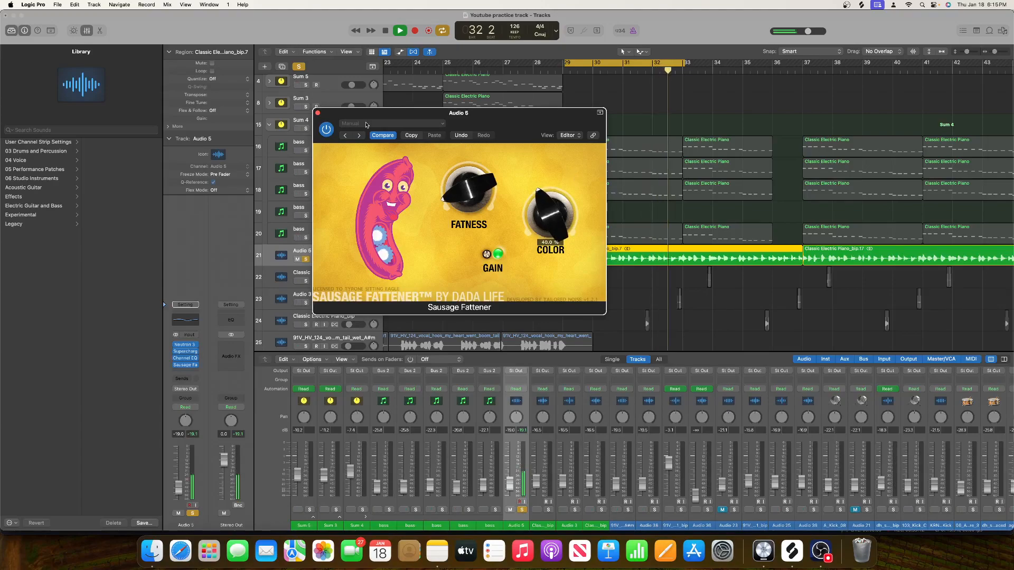
click(317, 113)
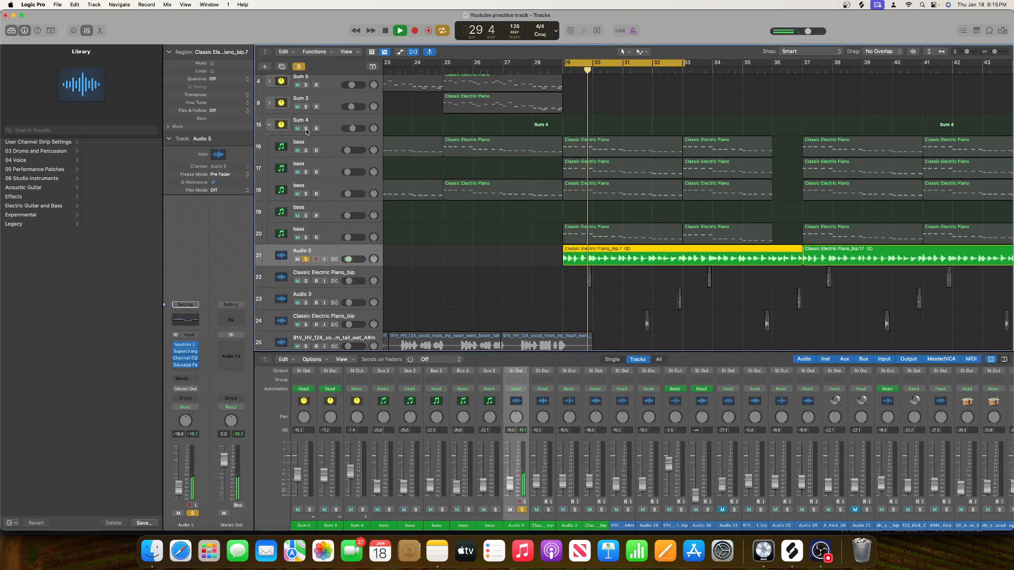
Solo Sum 4 and compare its loop with and without Audio 5, then stop playback.
click(306, 128)
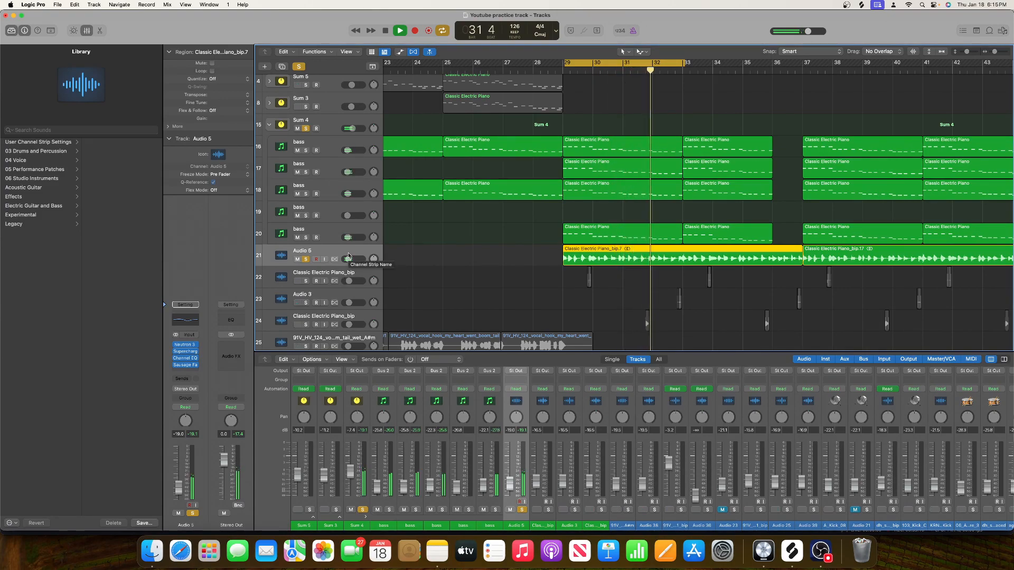
click(306, 259)
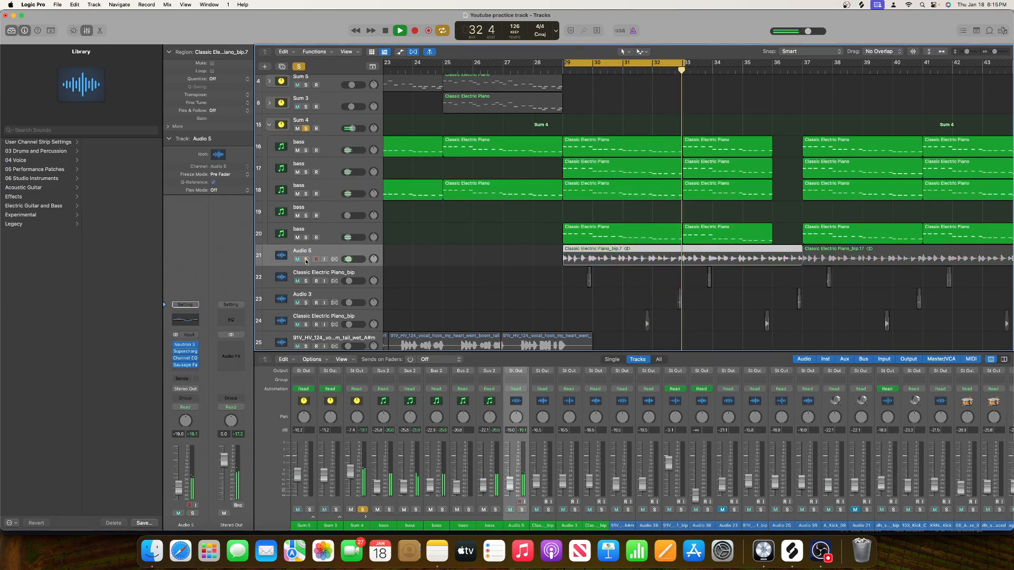
click(306, 259)
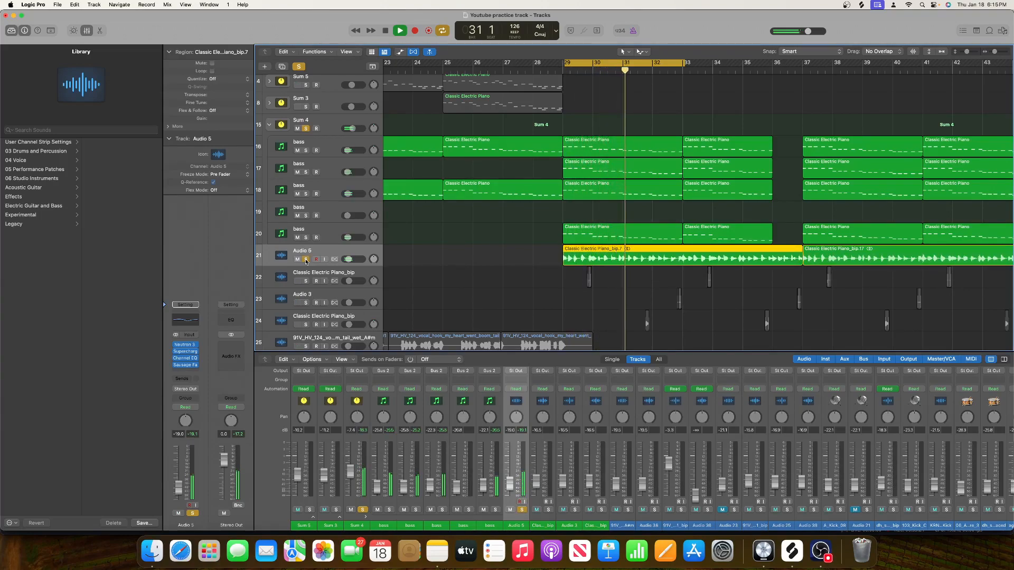
click(306, 259)
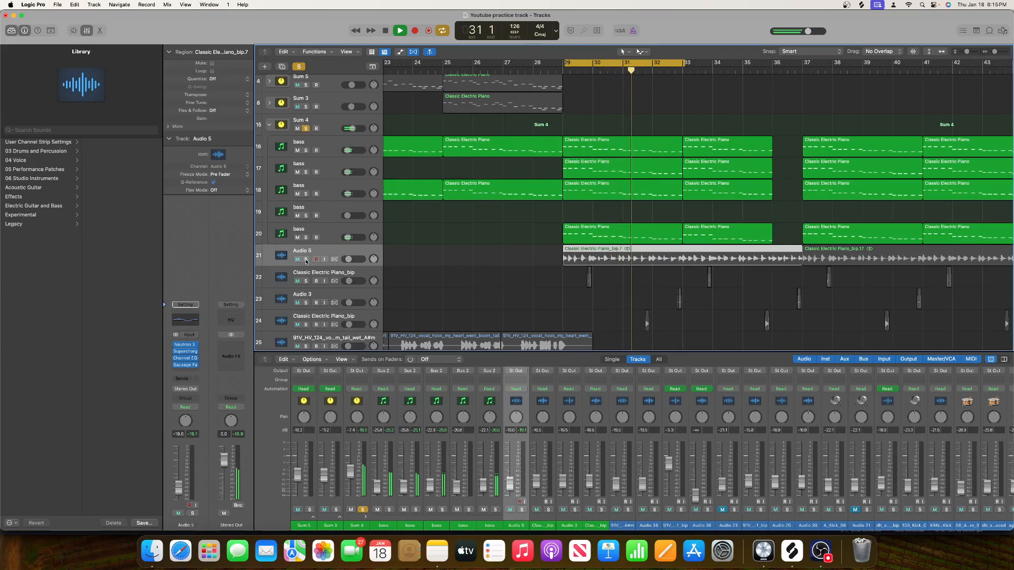
key(space)
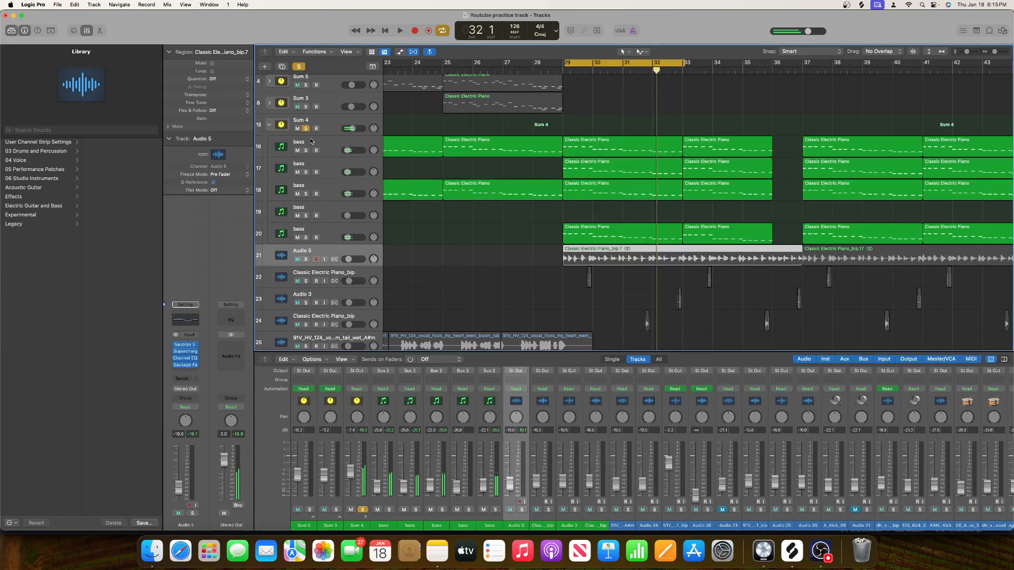
Listen to Audio 5 soloed on its own with the loop regions zoomed in, then stop playback.
click(305, 129)
click(305, 259)
key(space)
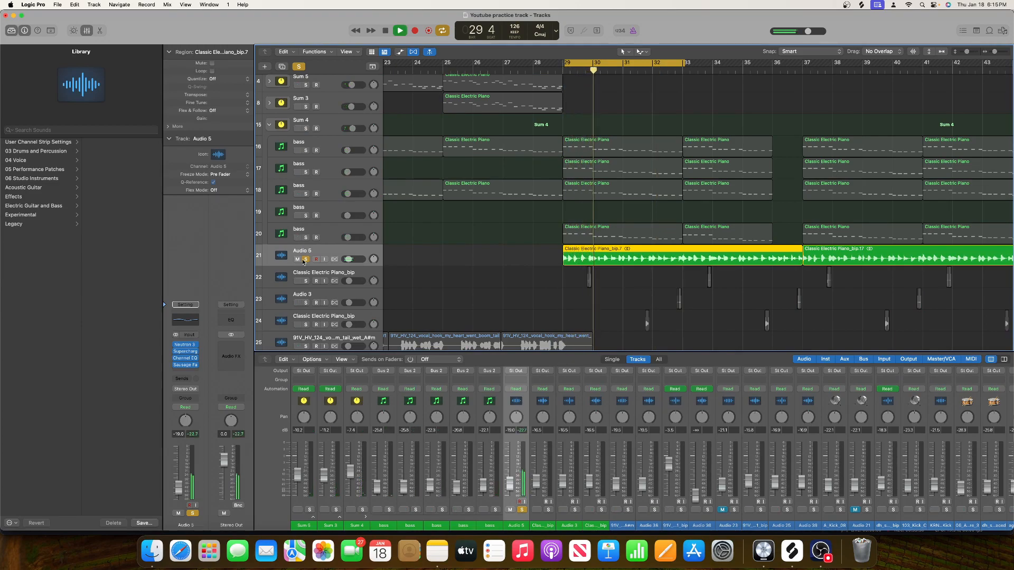
drag(994, 51, 998, 52)
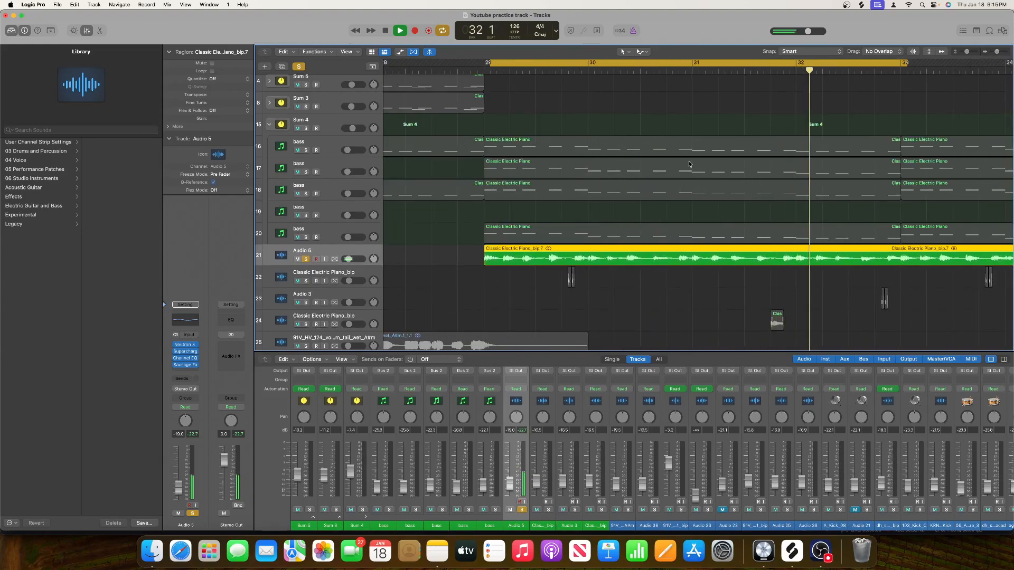
key(space)
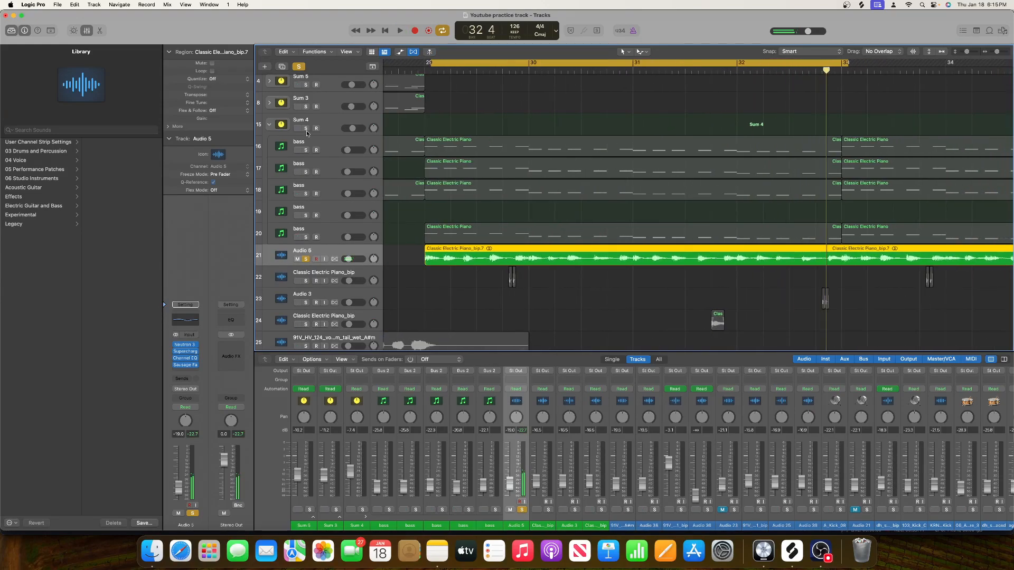
Solo the first bass track of Sum 4 and listen to it with and without Audio 5.
click(306, 129)
click(306, 151)
key(space)
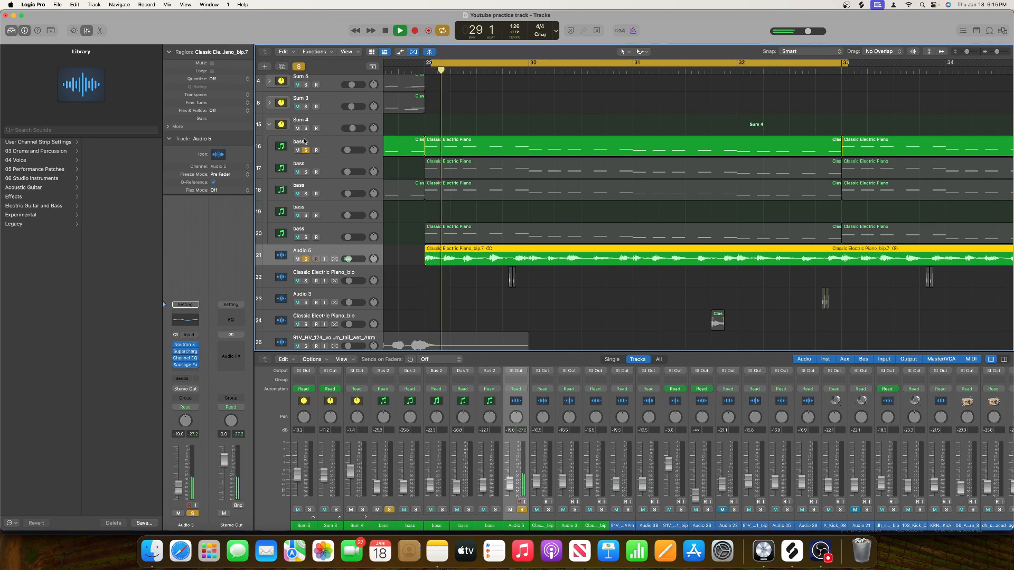
click(306, 259)
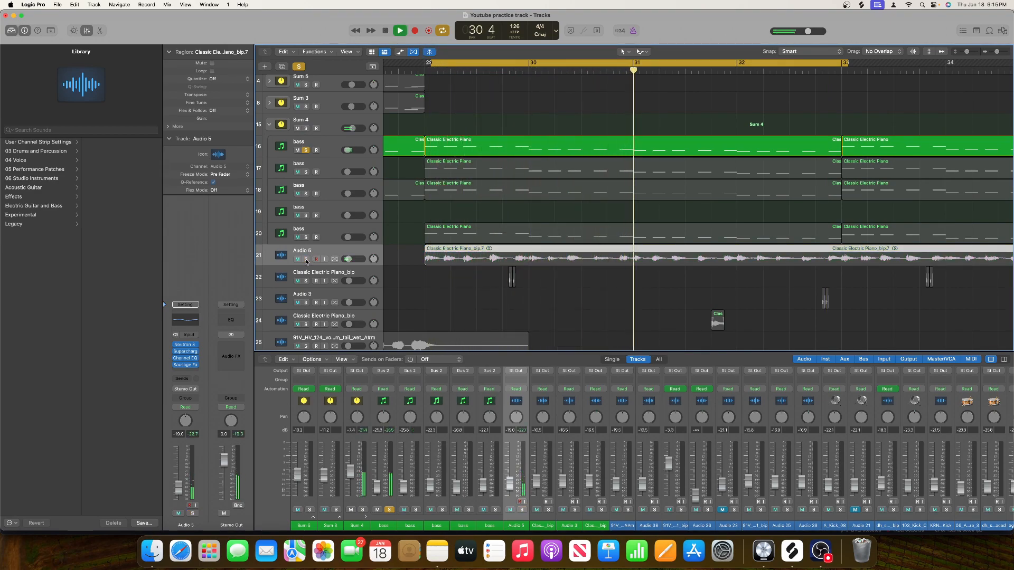
key(space)
click(306, 259)
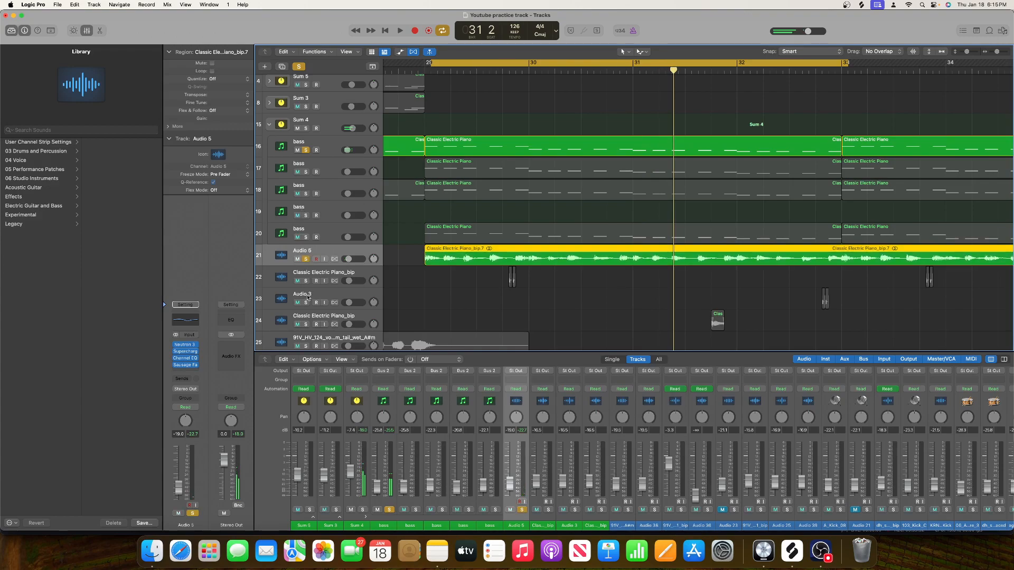
Mute the Audio 5 track and turn off its solo.
scroll(351, 252, right, 5)
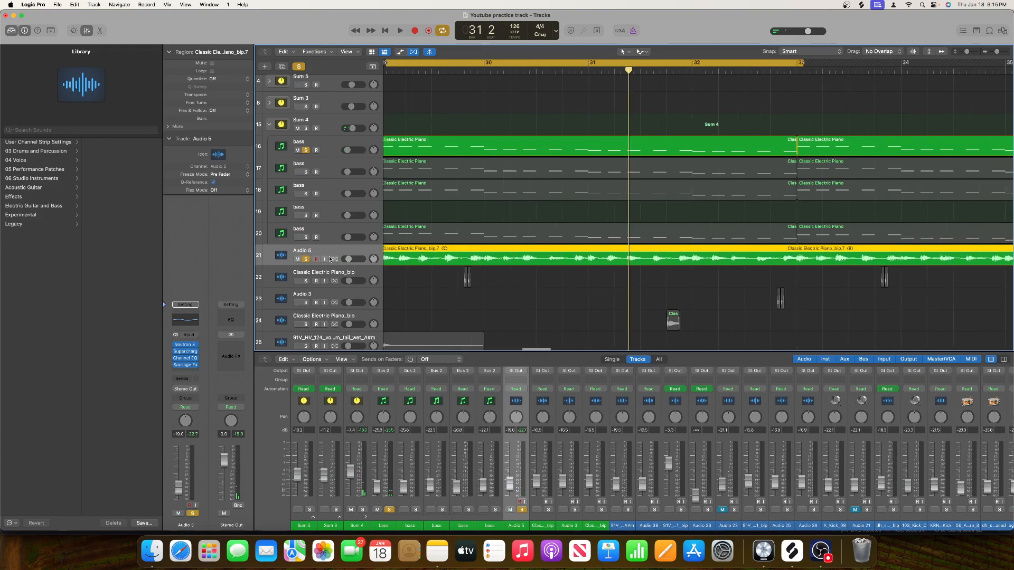
drag(998, 52, 995, 52)
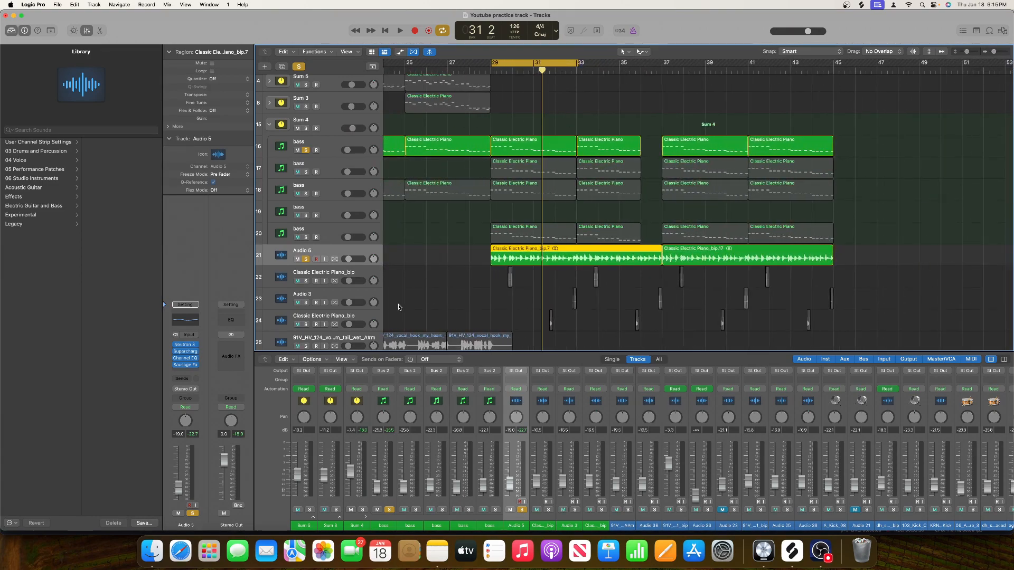
click(297, 258)
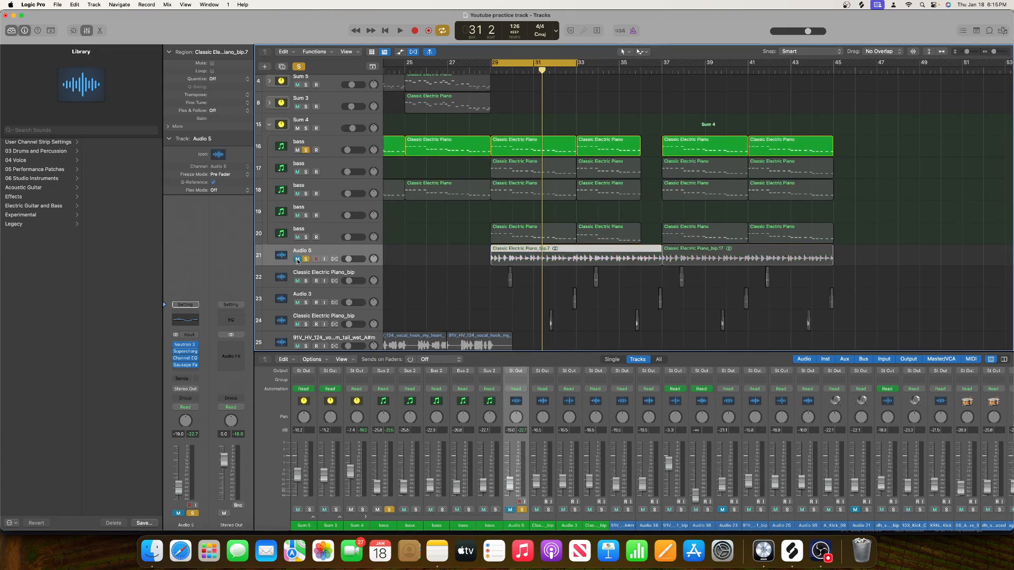
Add a send from the Sum 4 channel to Bus 10.
click(337, 122)
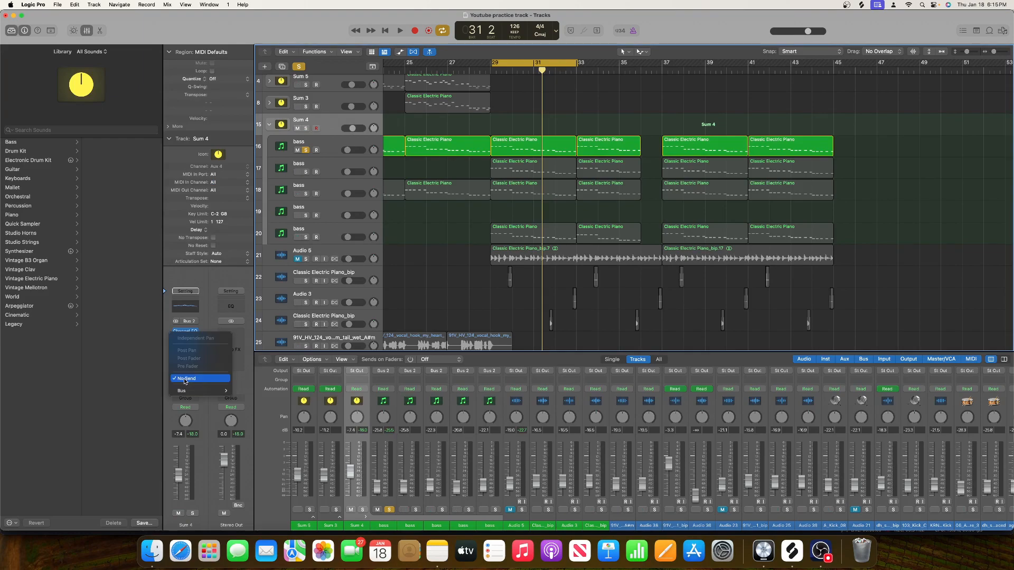
click(184, 379)
click(260, 294)
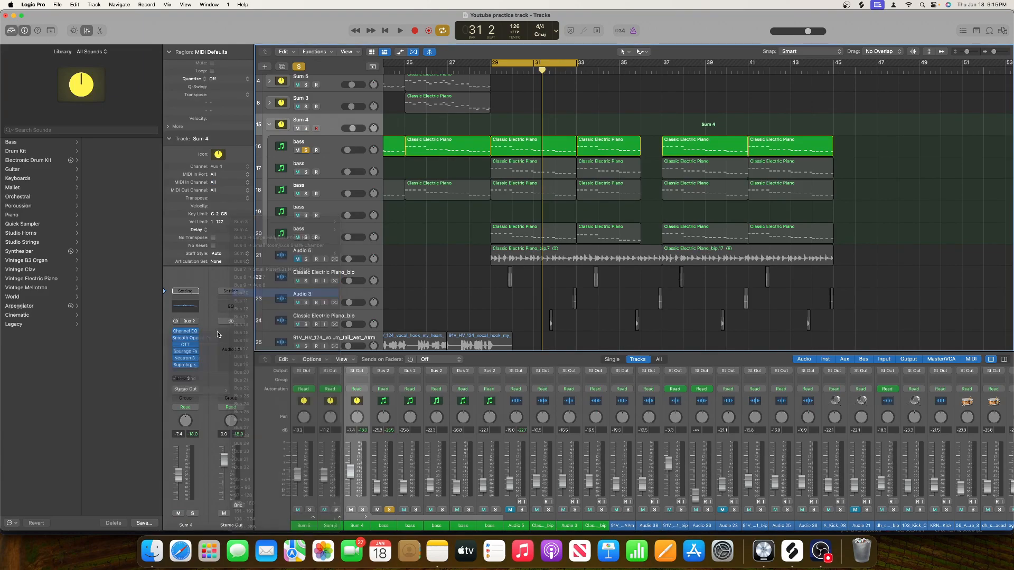
Insert a stereo Neutron 3 Compressor on Aux 9 and raise Sum 4's bus send to -4.2 dB during playback.
click(227, 328)
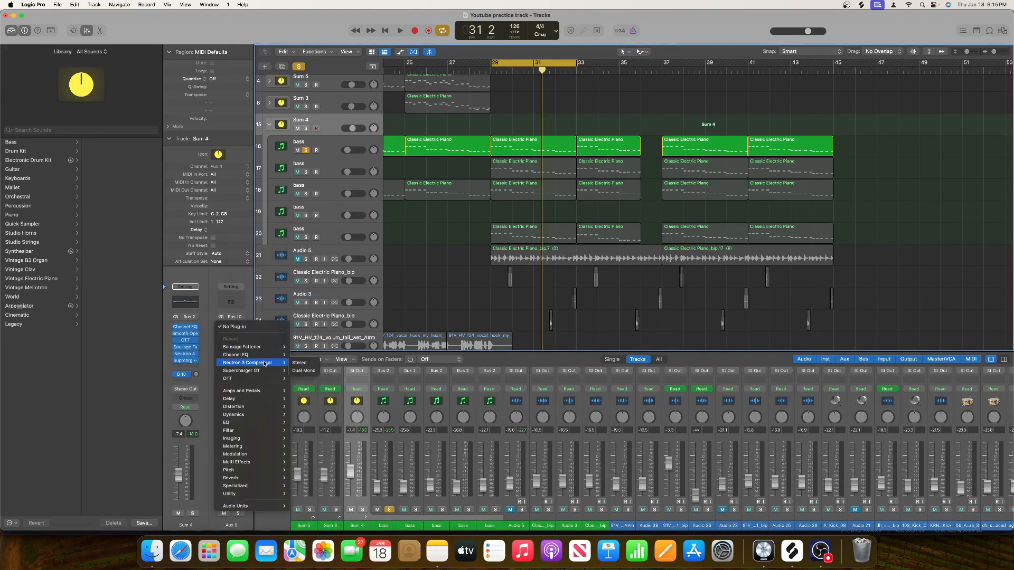
click(298, 363)
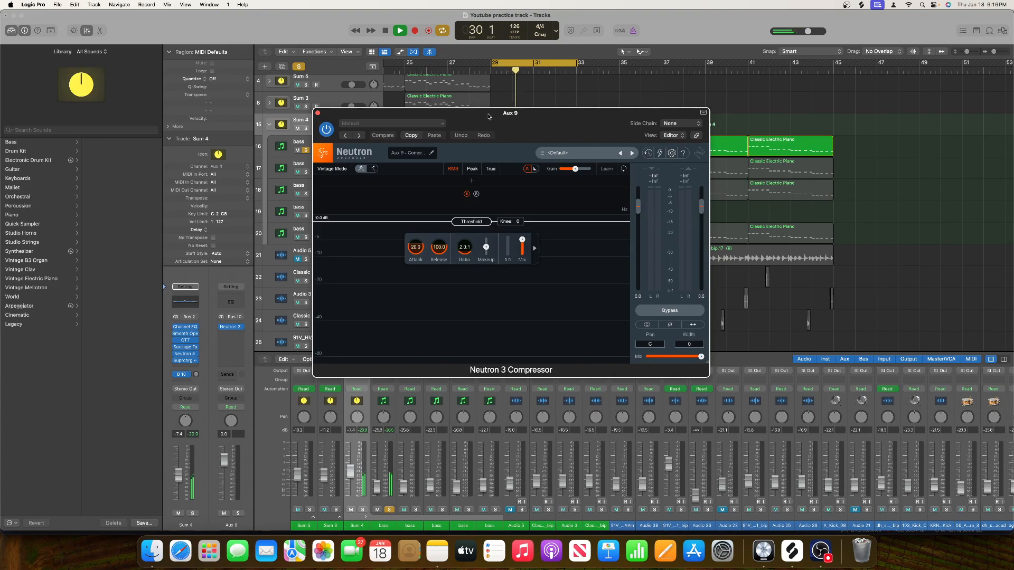
drag(489, 117, 688, 100)
drag(196, 375, 220, 324)
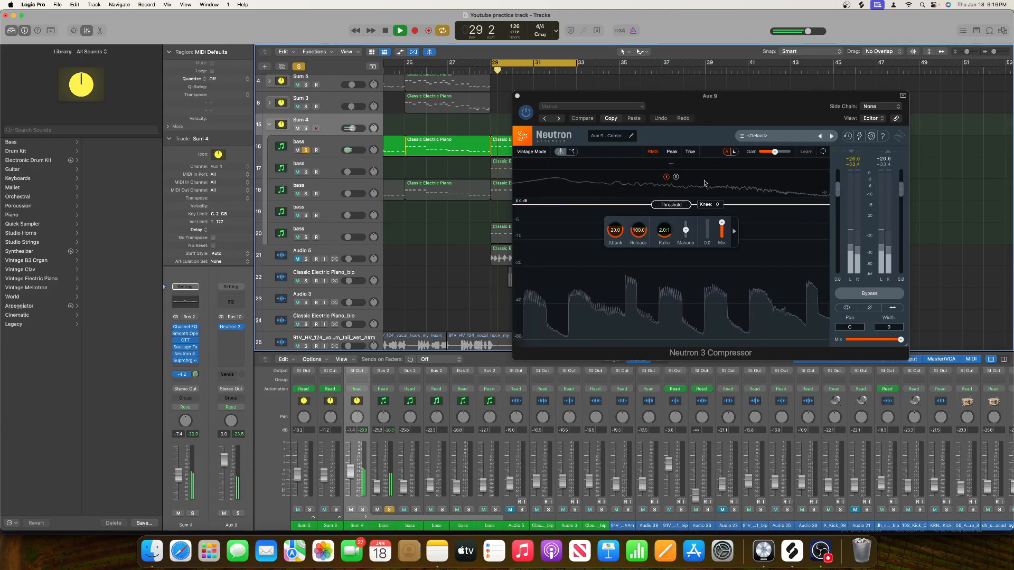
Set the Aux 9 compressor's threshold to -77.1 dB, attack to 1.2 and release to 16.4, raise its ratio, and clear the bass solo.
drag(669, 205, 663, 299)
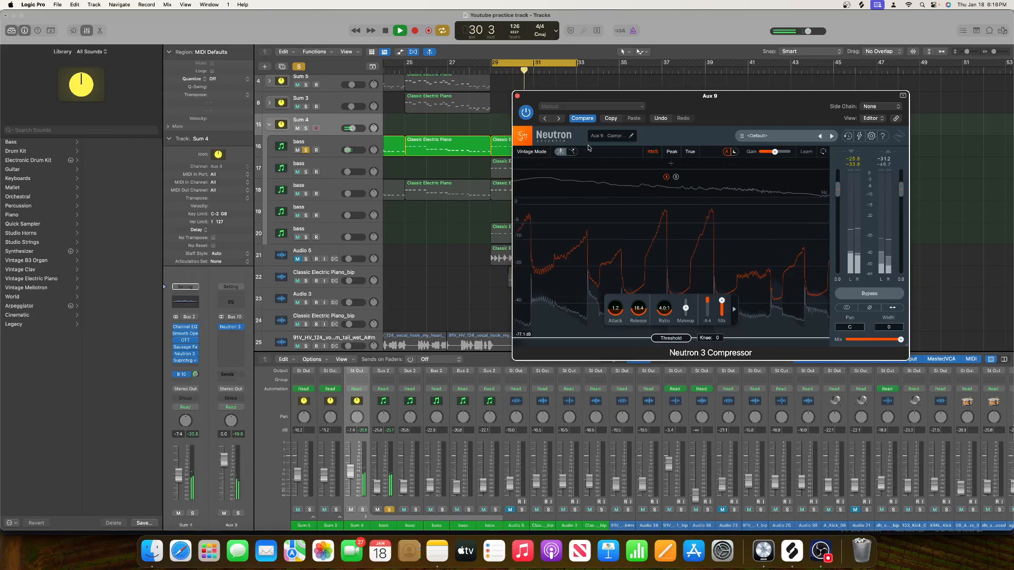
click(518, 96)
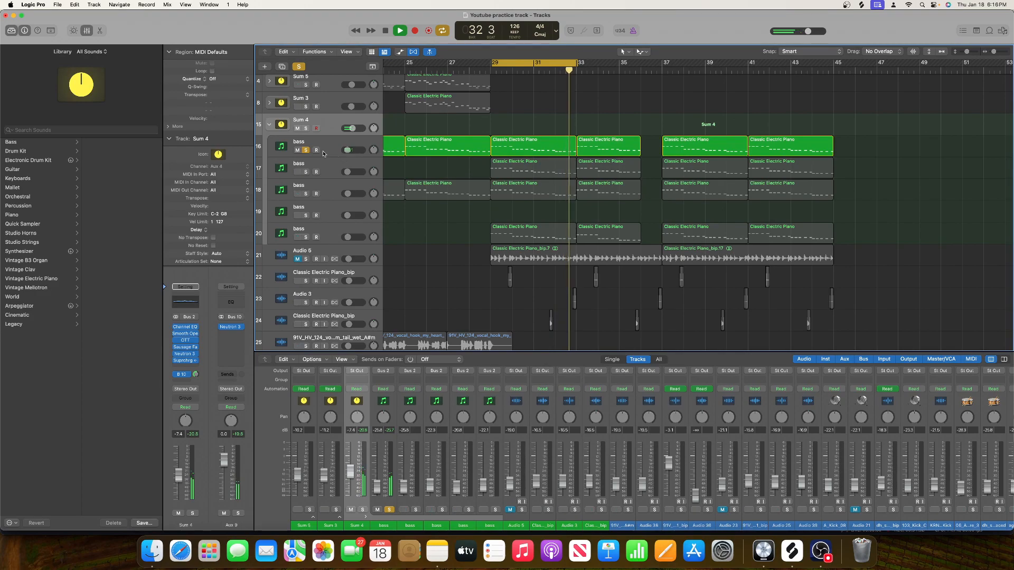
click(305, 150)
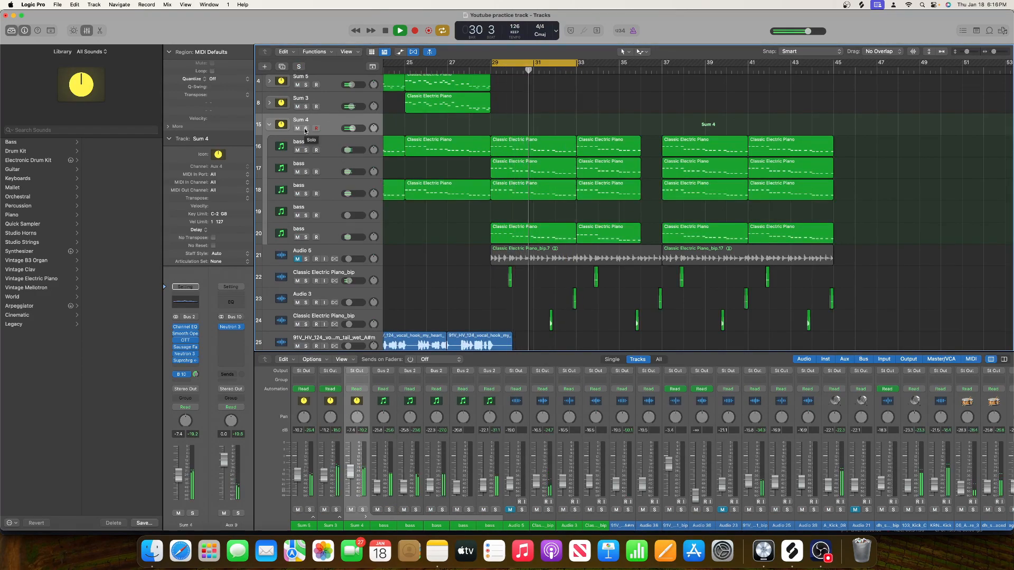
Insert a Channel EQ after the compressor on Aux 9 and shape a 2.1 dB cut at 206 Hz.
key(space)
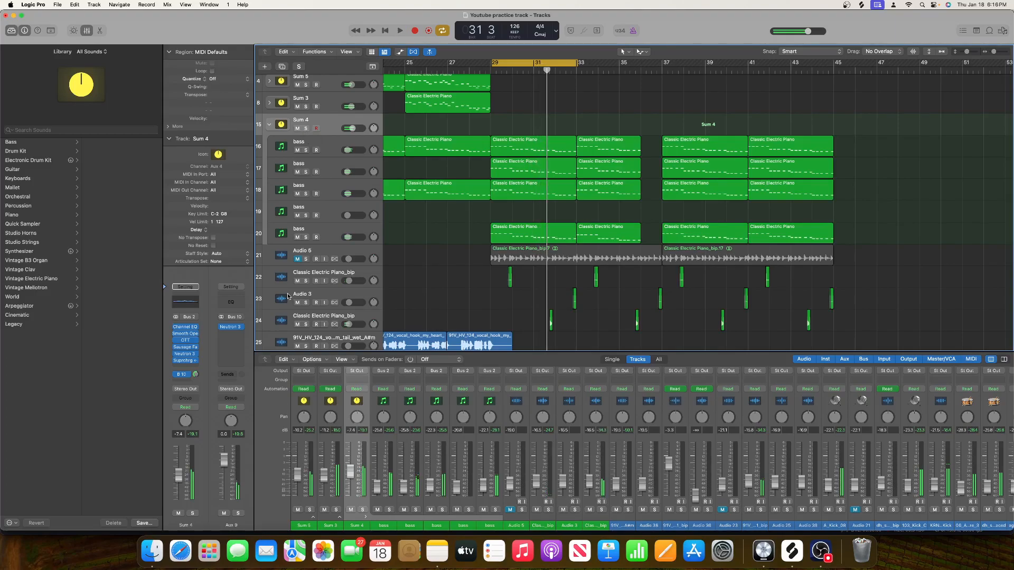
click(237, 307)
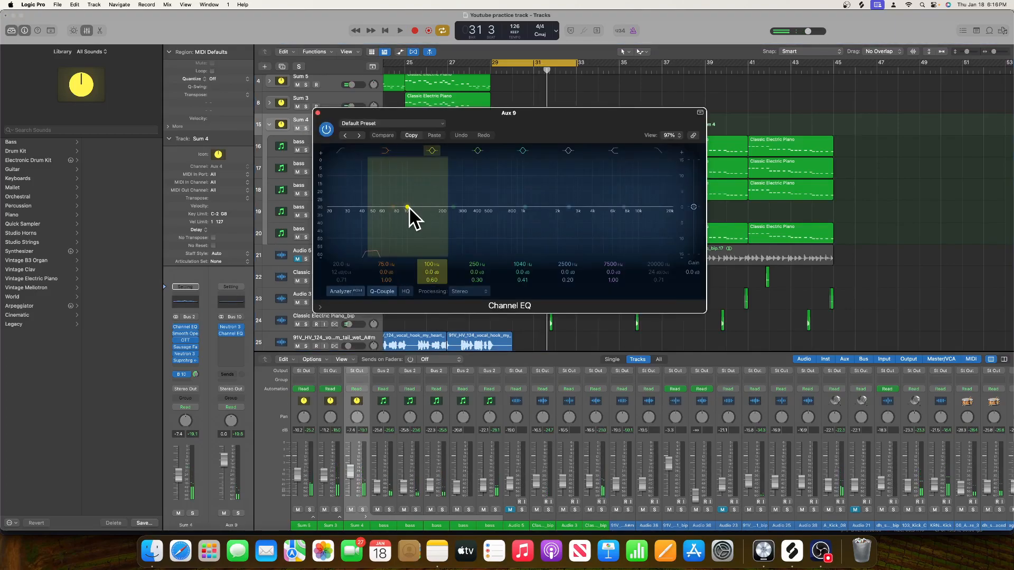
drag(415, 209, 443, 217)
With Sum 4 soloed in playback, boost the Aux 9 EQ 1.7 dB at 1230 Hz and adjust the low-mid cut to -2.7 dB at 183 Hz.
key(space)
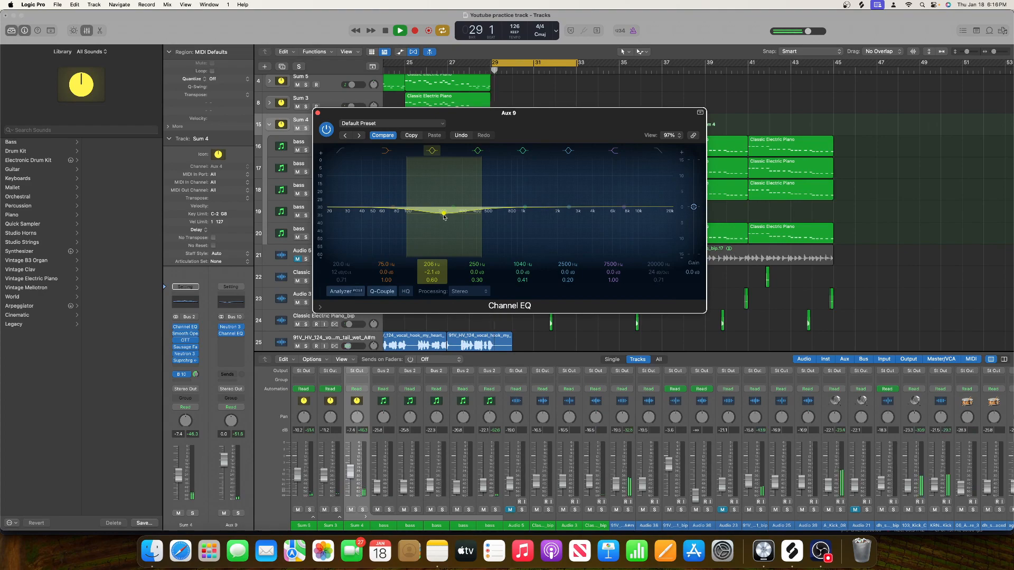
click(306, 129)
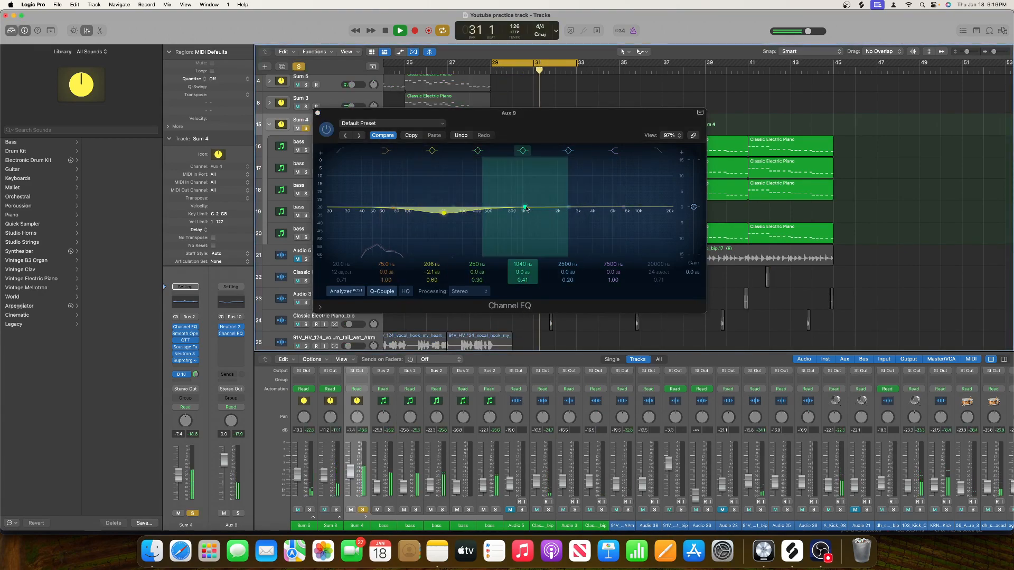
drag(525, 210, 535, 205)
drag(445, 217, 440, 220)
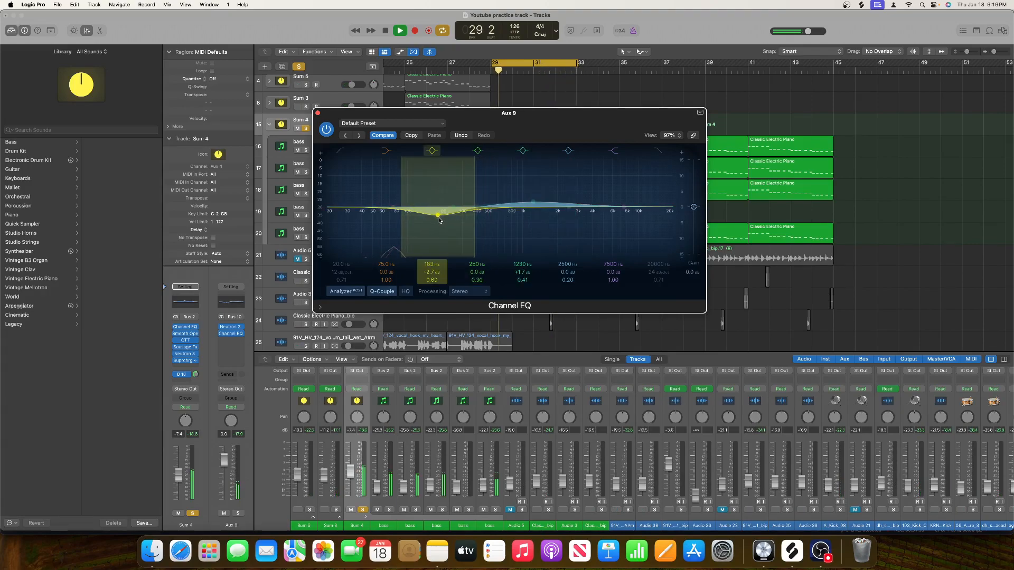
click(317, 113)
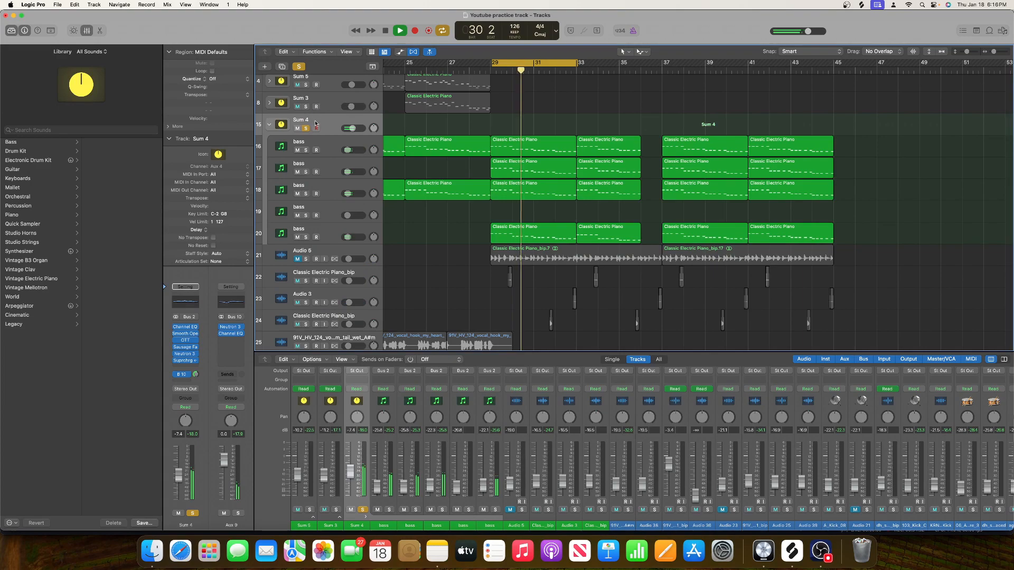
Solo the three audio tracks directly below Audio 5 alongside Sum 4 and play them together.
scroll(467, 211, down, 10)
scroll(446, 207, up, 8)
key(space)
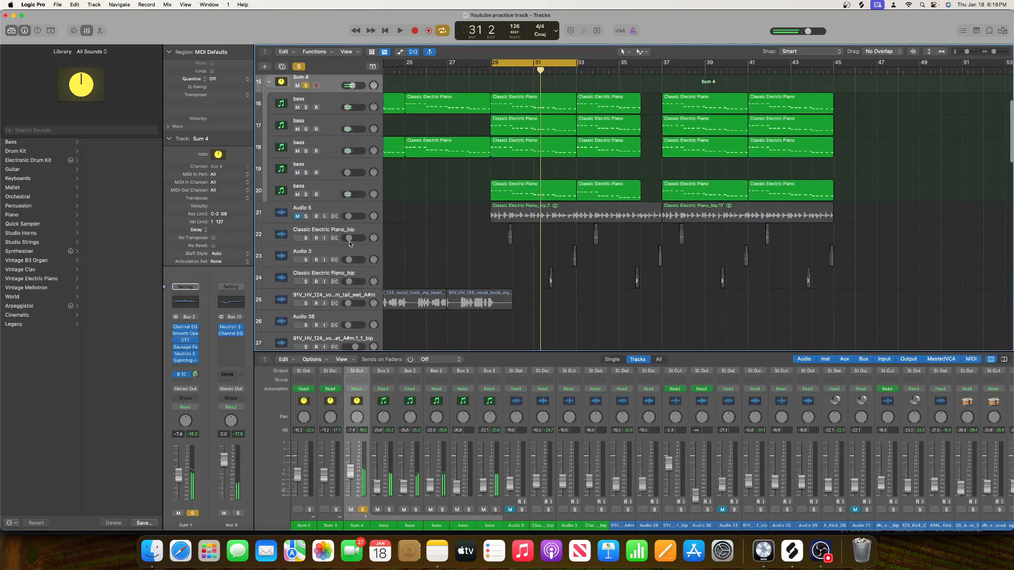
click(347, 232)
shift+click(351, 274)
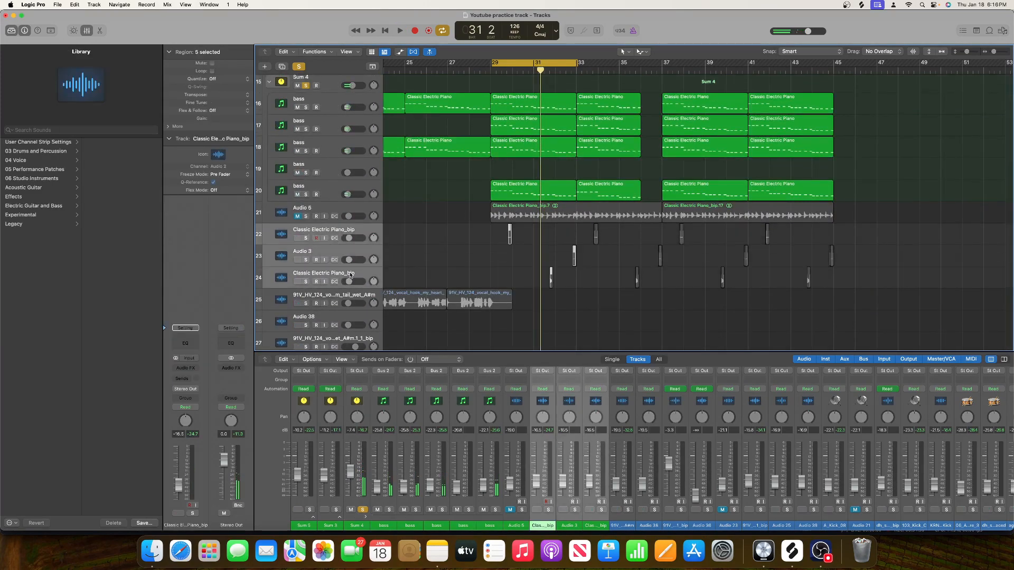
click(306, 238)
key(space)
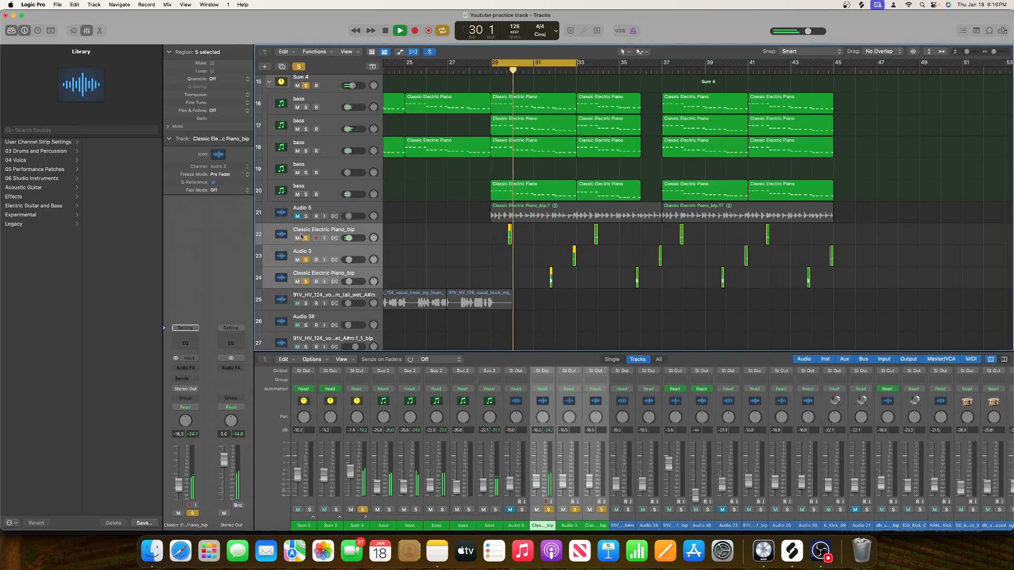
Group the three selected audio tracks below Audio 5 into a summing stack.
right_click(307, 231)
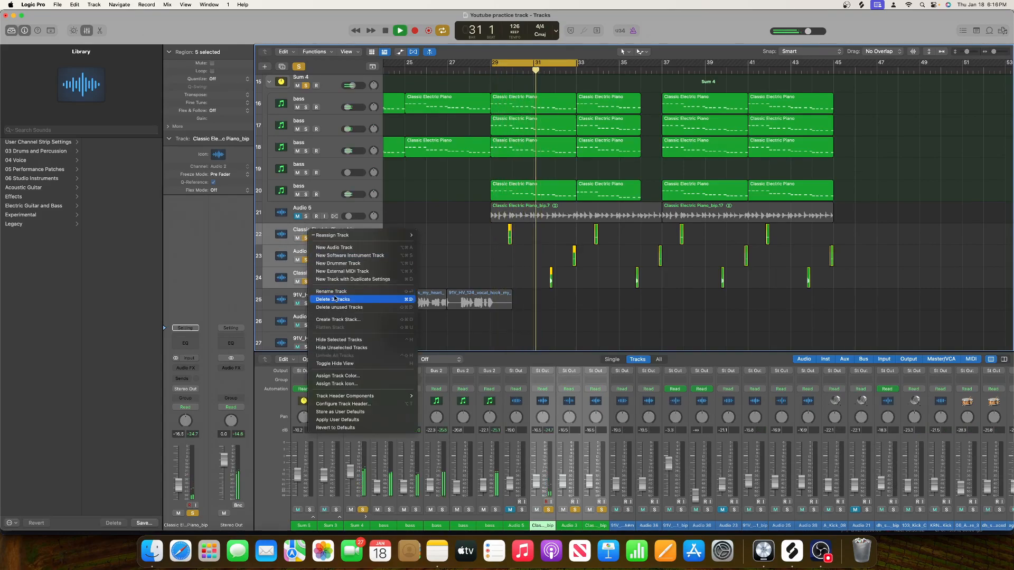
click(328, 292)
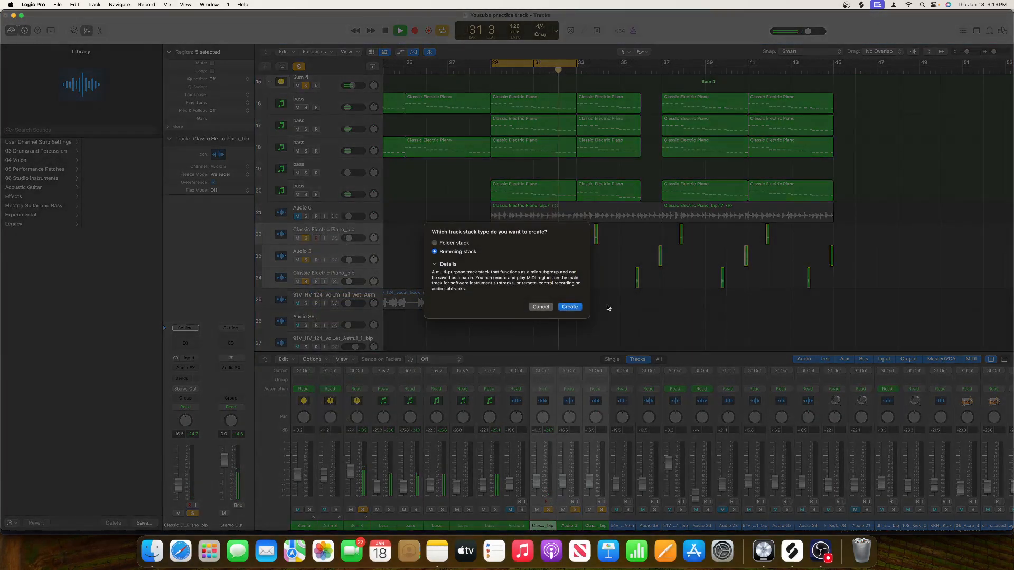
click(570, 307)
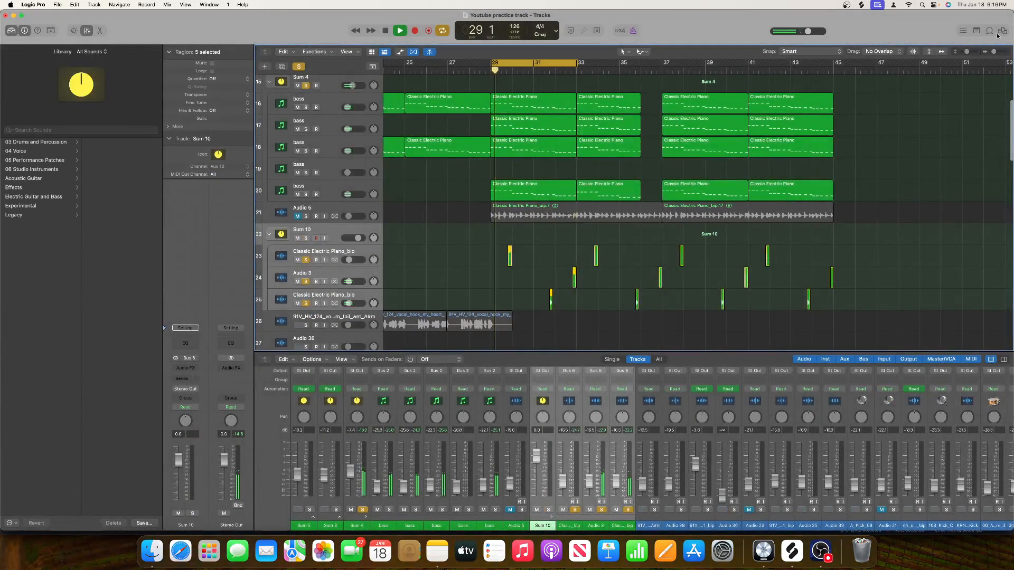
Try shifting the third Sum 10 subtrack's regions just before bars 32 and 36 about half a beat later.
drag(994, 51, 998, 51)
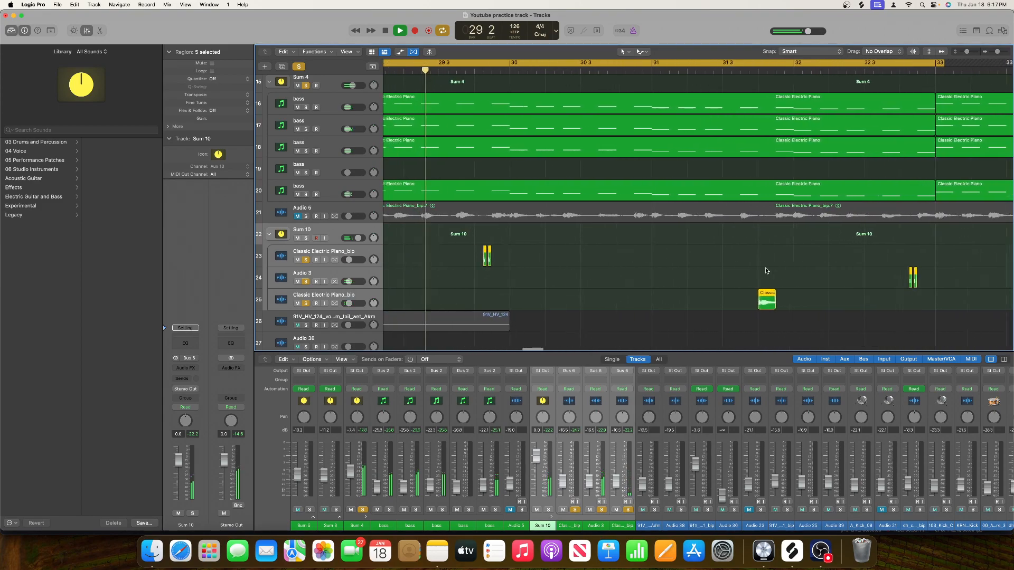
key(space)
scroll(765, 267, right, 10)
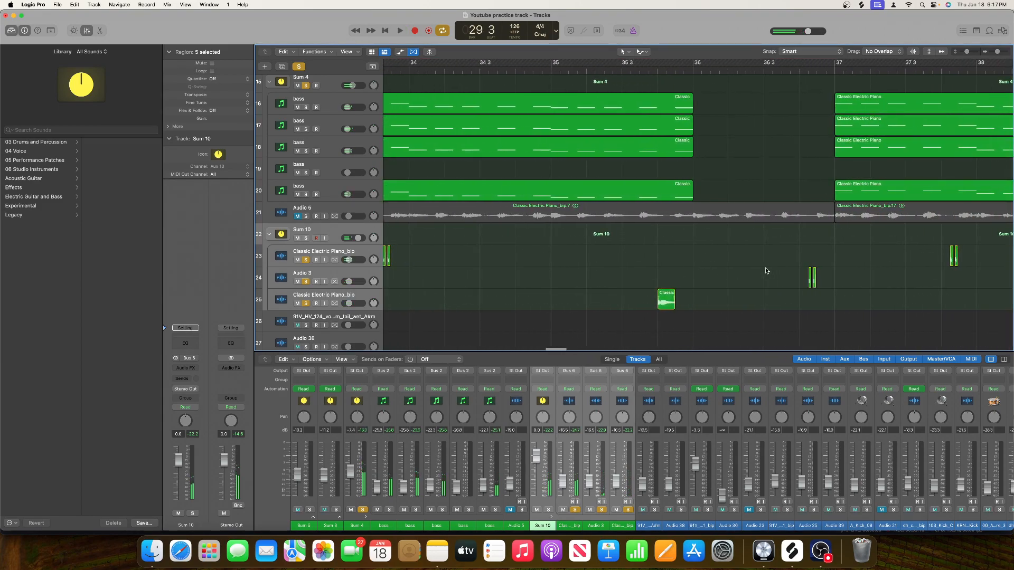
scroll(633, 105, left, 8)
key(space)
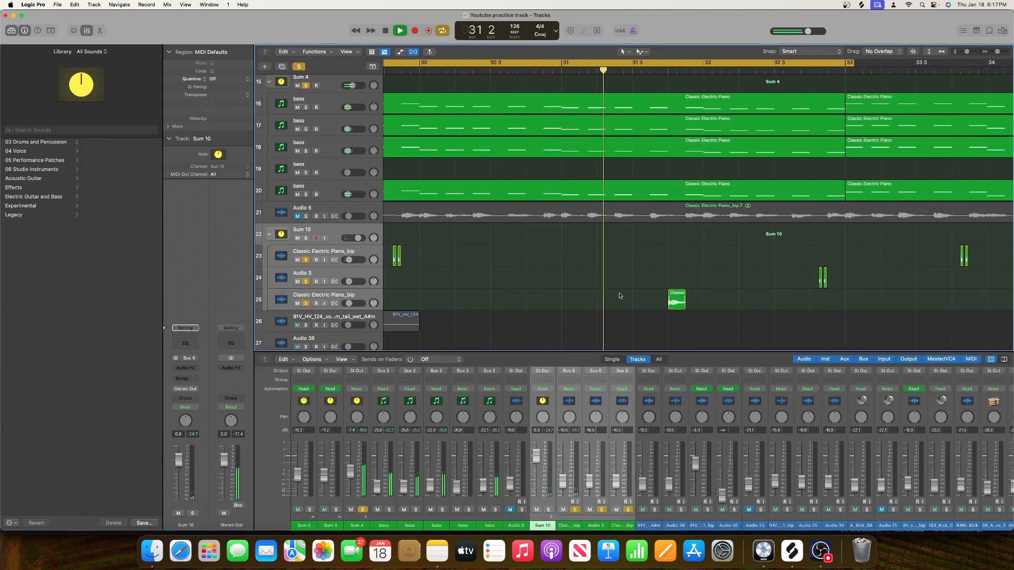
key(space)
drag(675, 297, 692, 297)
key(space)
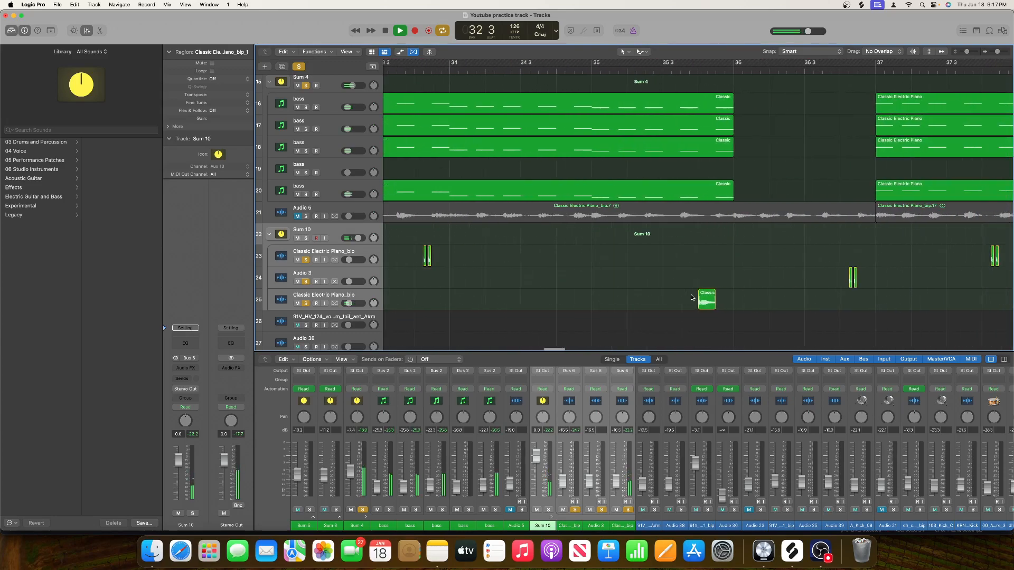
drag(707, 299, 724, 300)
Audition the shifted regions on the third Sum 10 subtrack and move both about half a beat earlier.
key(space)
scroll(724, 300, left, 8)
scroll(724, 300, right, 4)
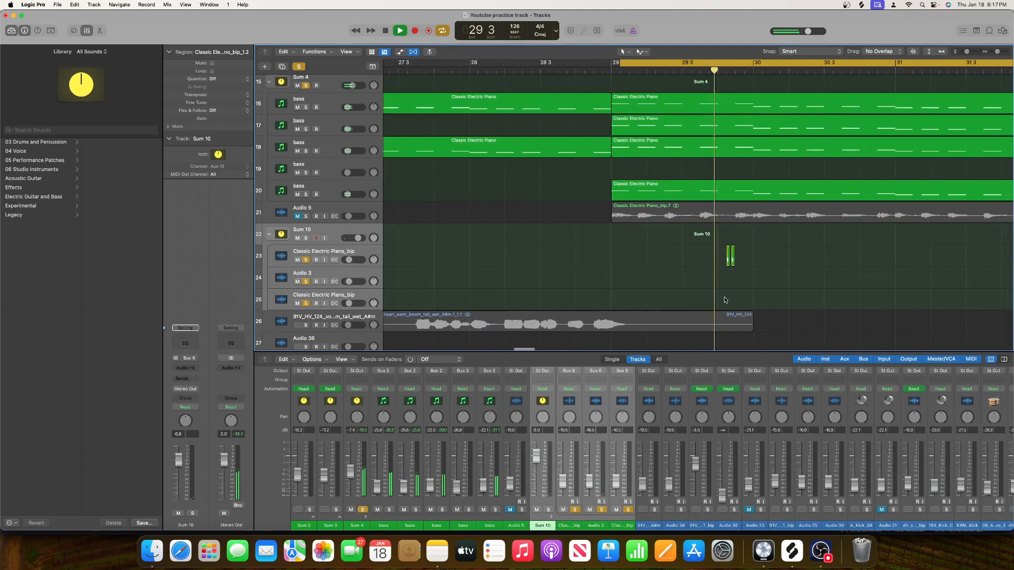
scroll(723, 300, right, 5)
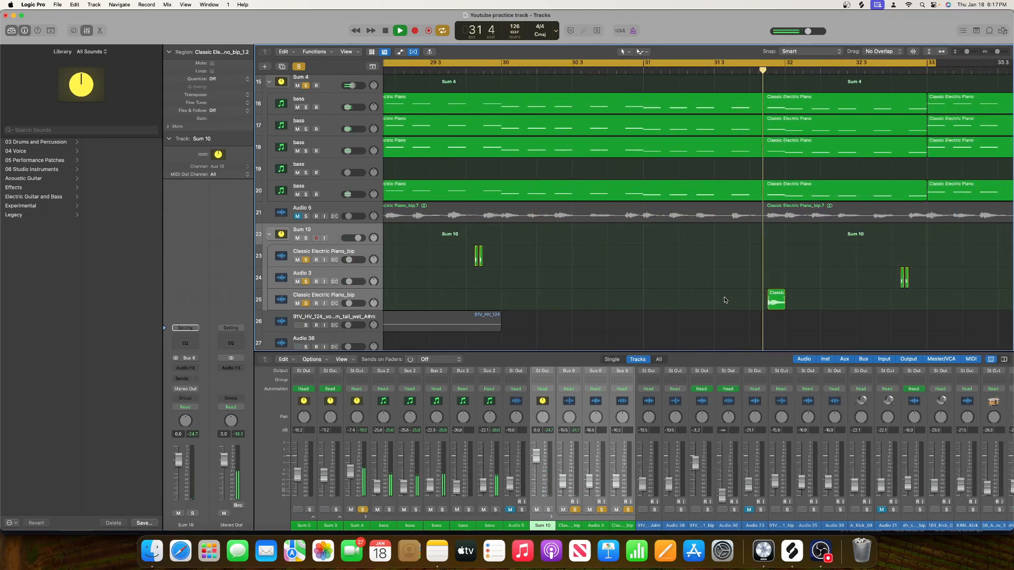
drag(780, 297, 761, 296)
key(space)
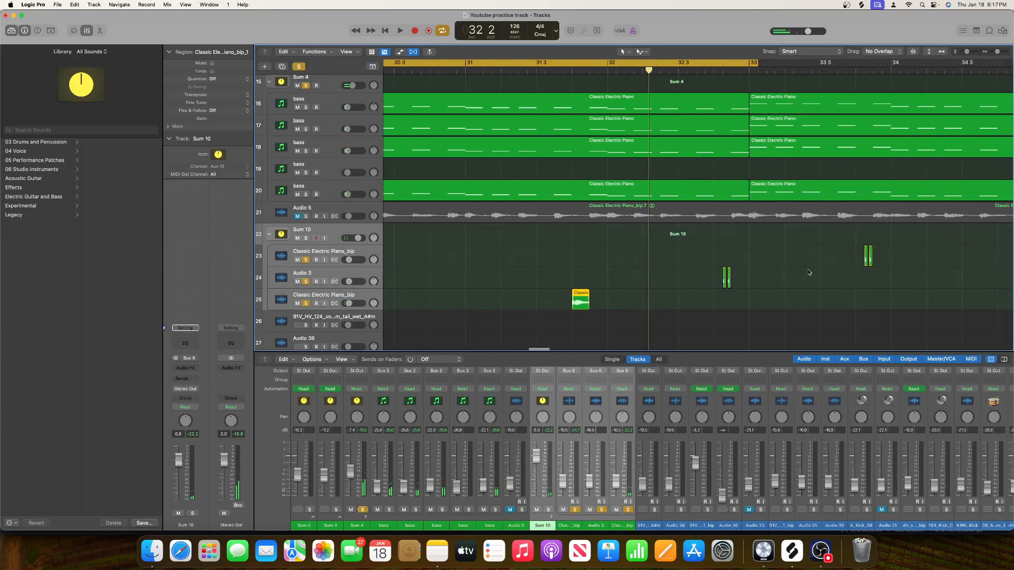
drag(798, 293, 787, 296)
Insert a Channel EQ on the Sum 10 stack and enable its low cut at 20 Hz, 12 dB/Oct.
scroll(787, 297, left, 10)
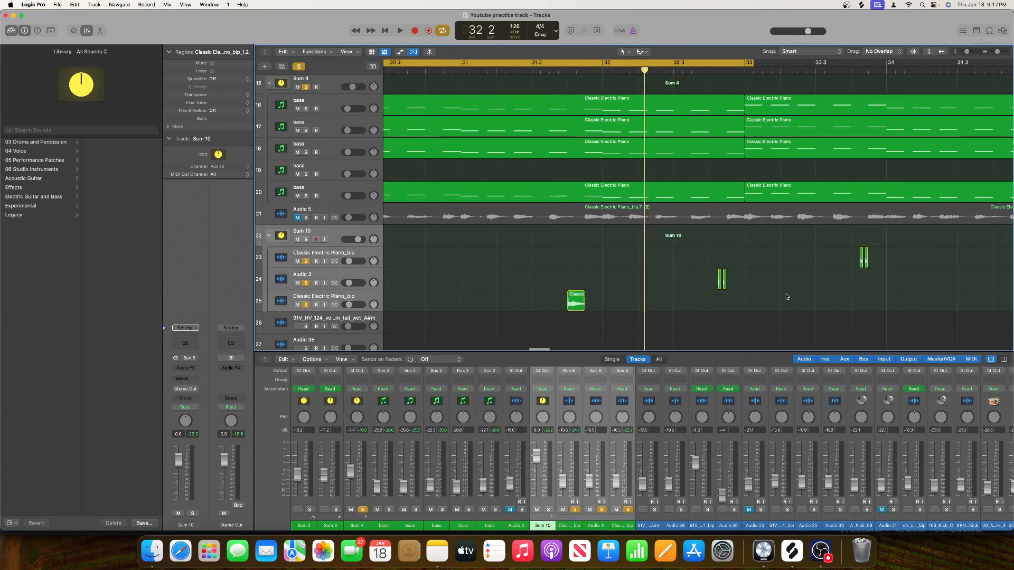
scroll(787, 296, left, 3)
click(319, 236)
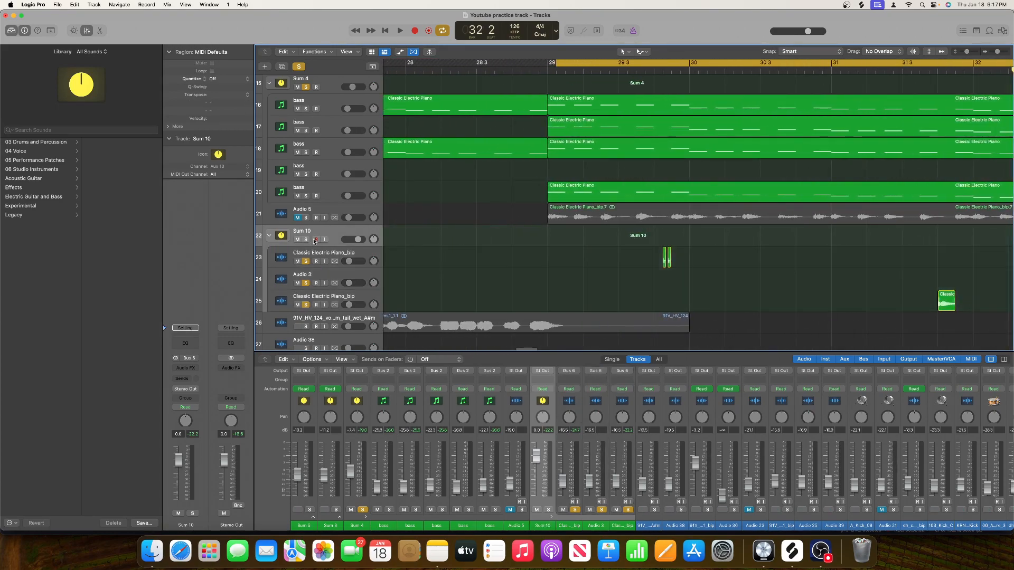
click(183, 346)
key(space)
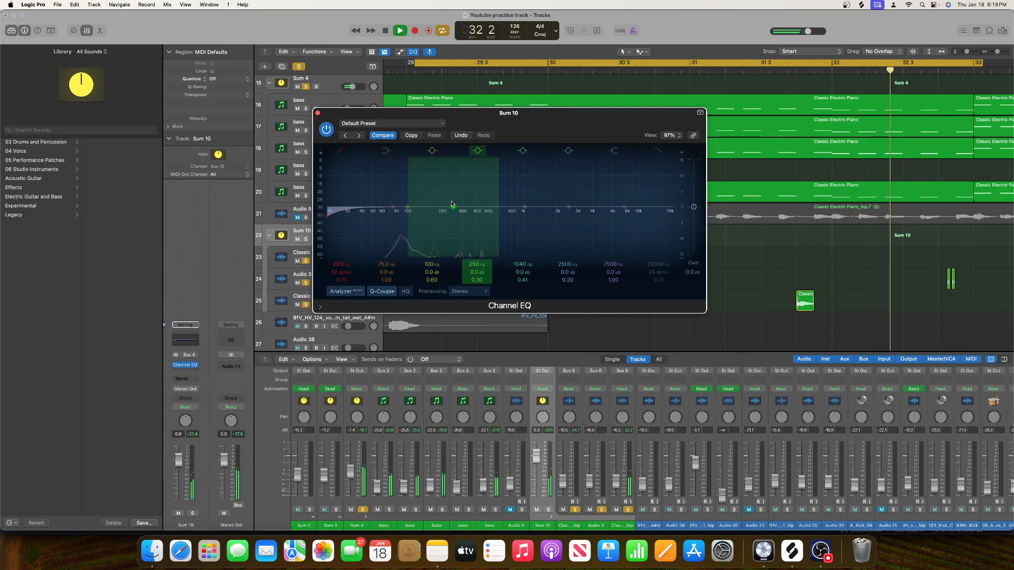
key(space)
click(318, 113)
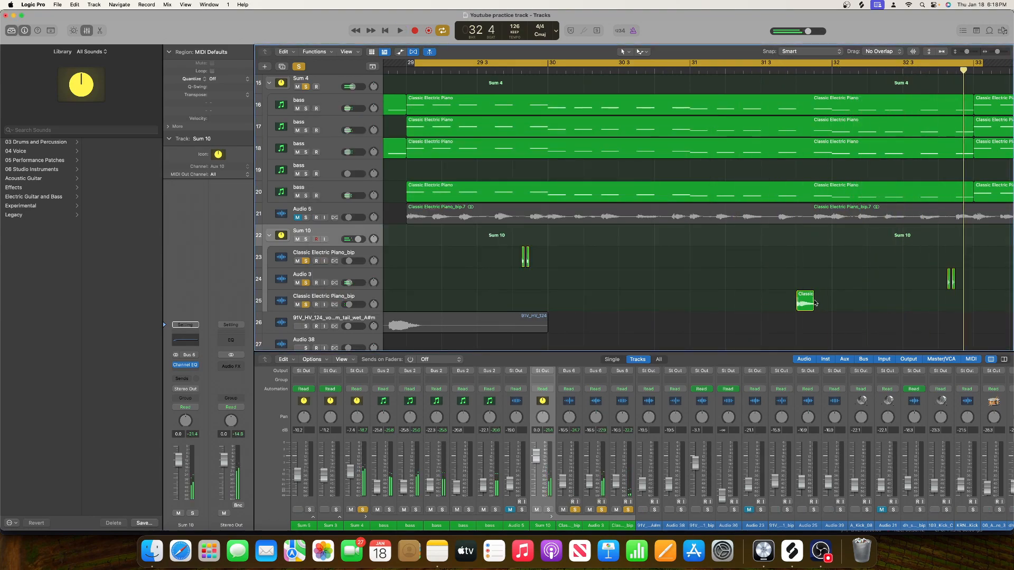
Open the third Sum 10 subtrack's region before bar 32 in the audio file editor and try reversing it.
key(x)
right_click(805, 302)
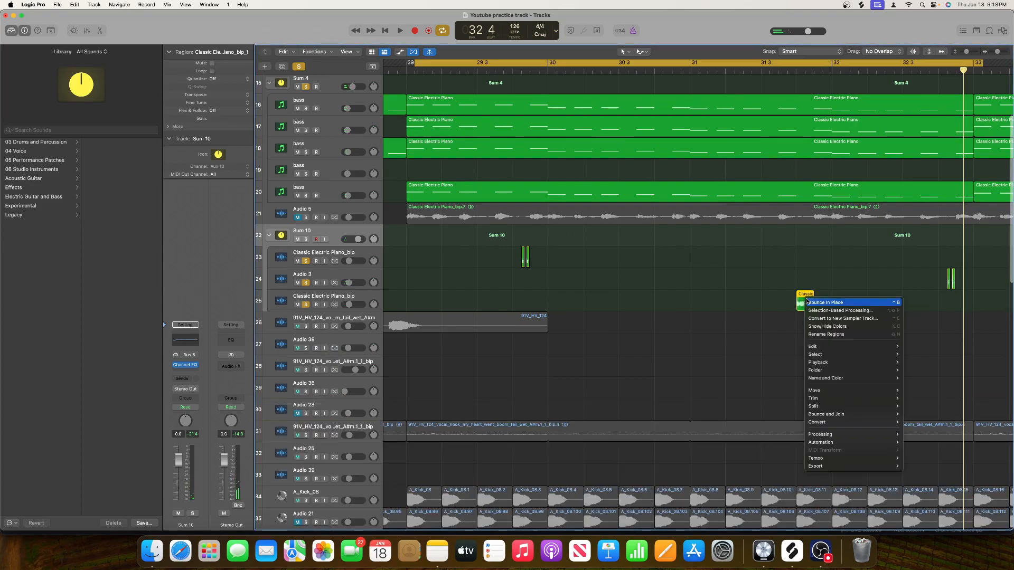
click(641, 349)
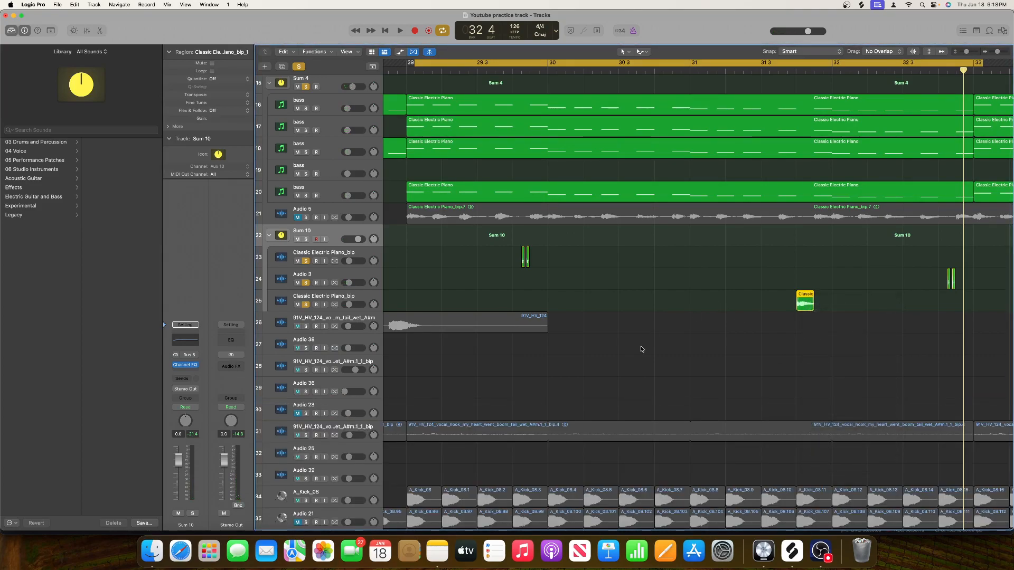
double_click(802, 294)
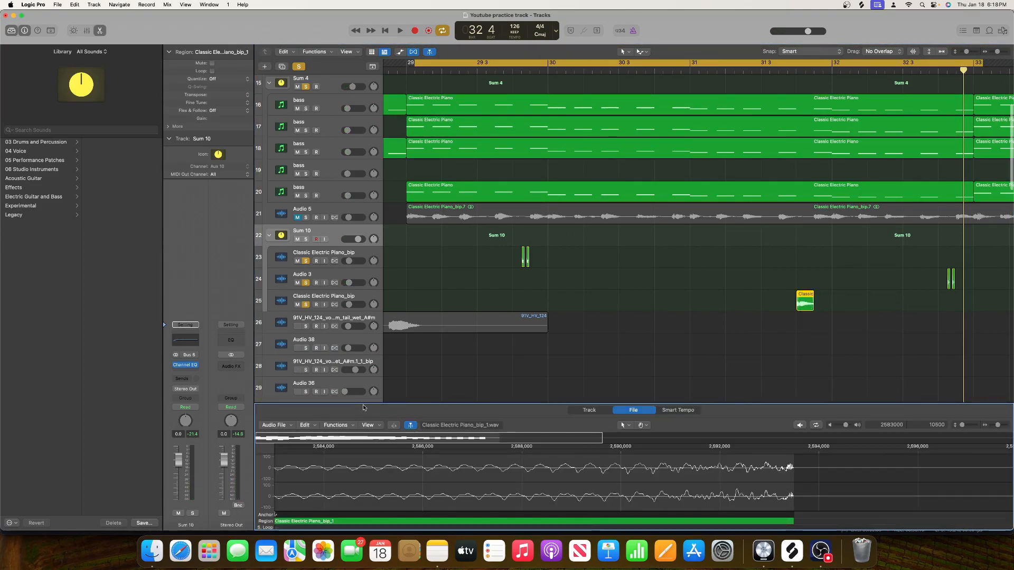
click(335, 426)
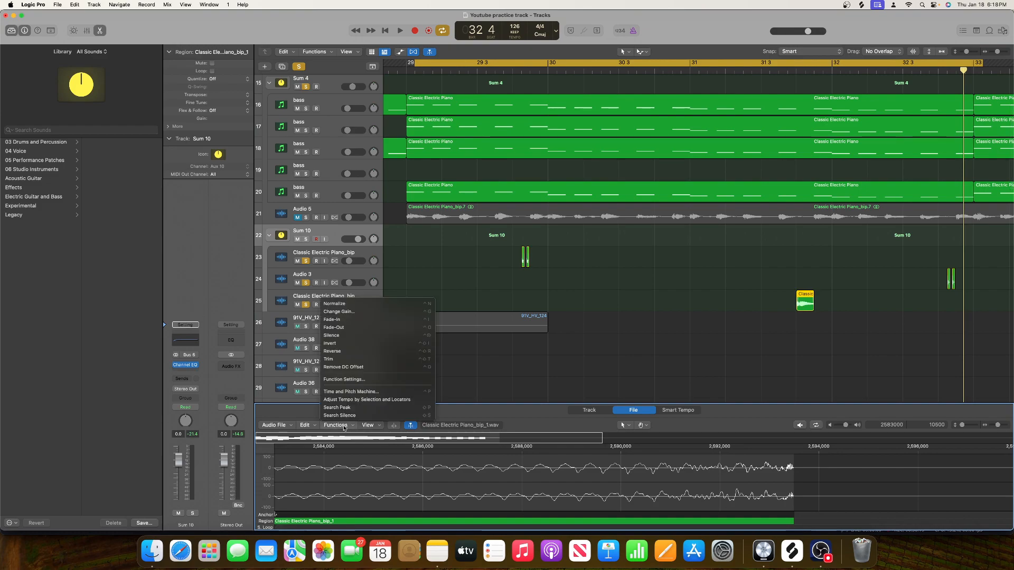
click(357, 351)
Audition the reversed region with Sum 4's solo off, and apply Reverse to its audio once more.
key(space)
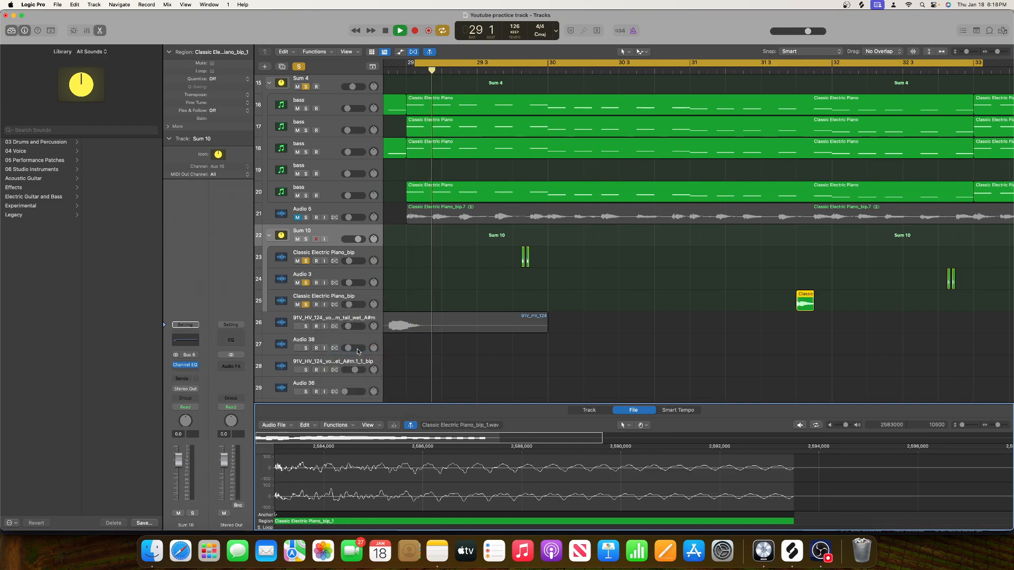
click(305, 86)
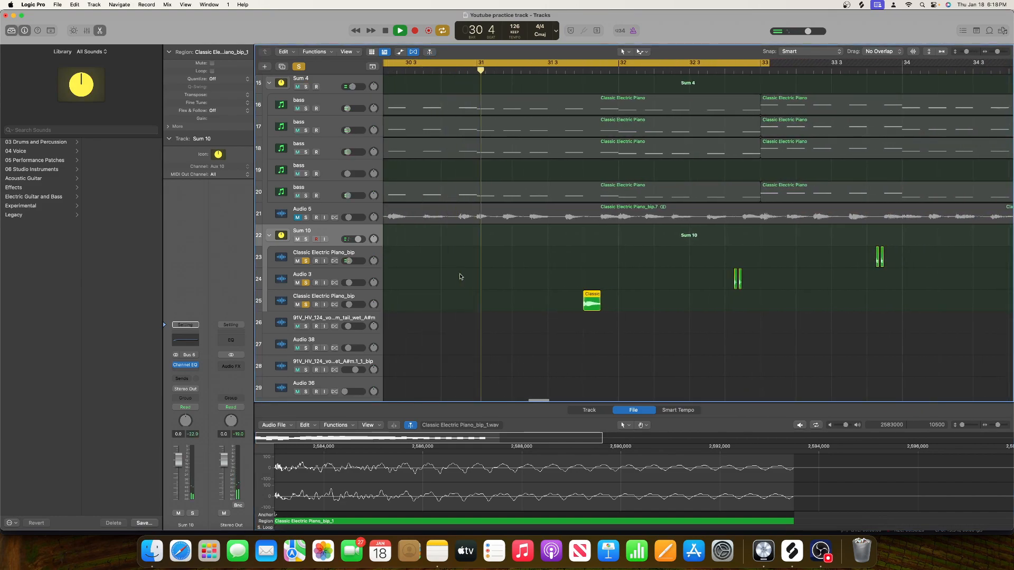
key(space)
click(335, 425)
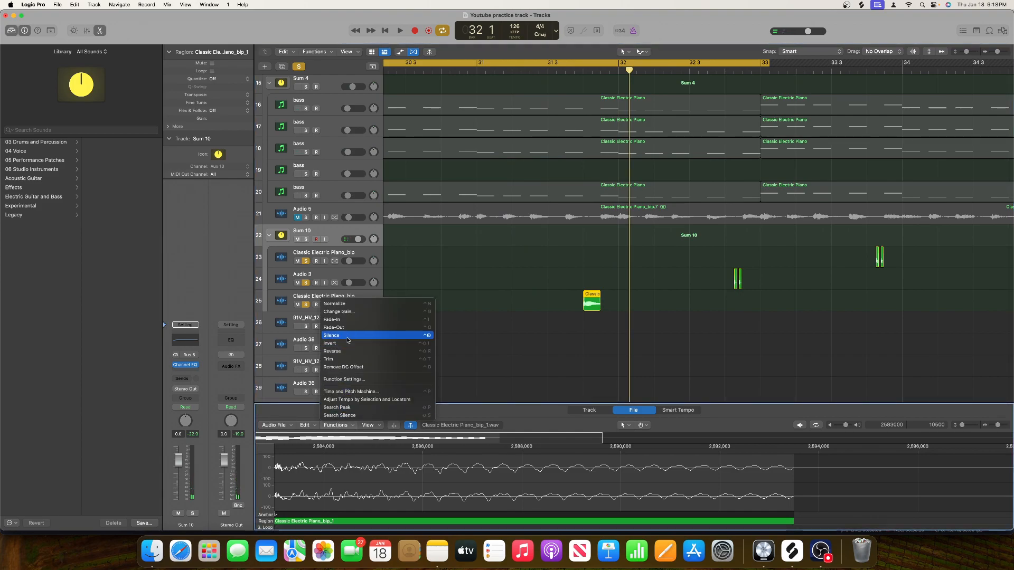
click(345, 352)
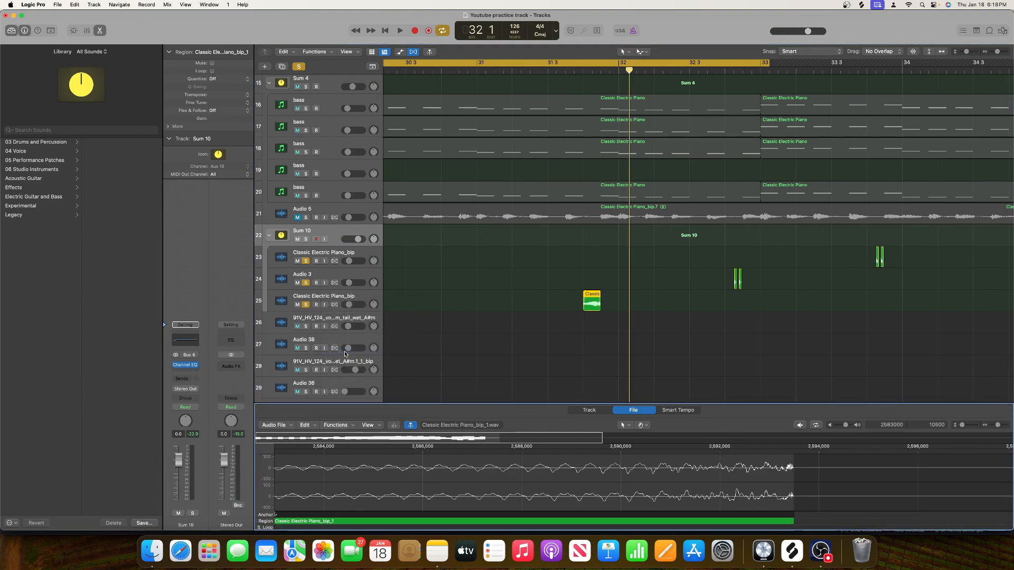
key(space)
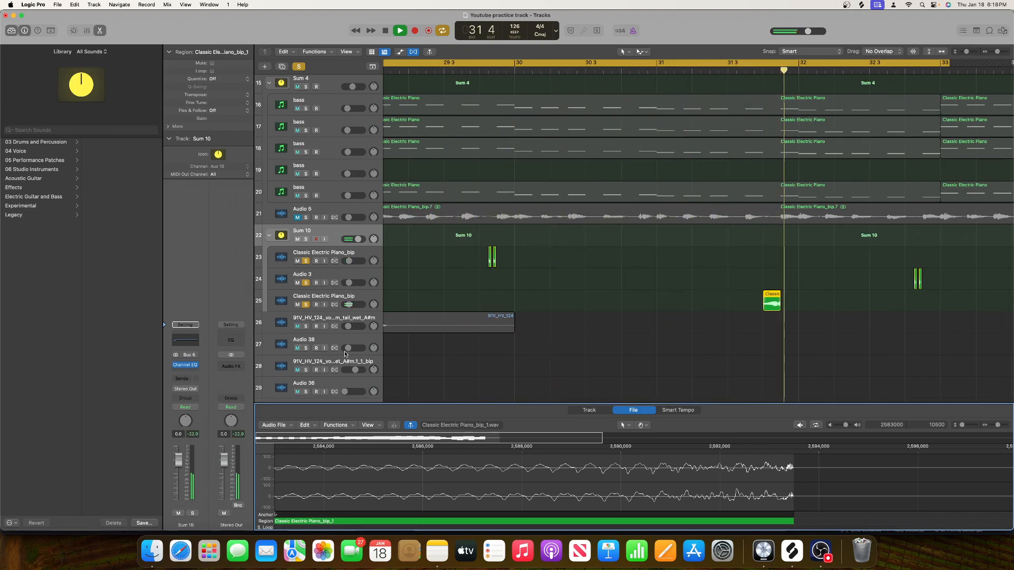
Solo Sum 10 and boost its Channel EQ by about 3.2 dB at 141 Hz while it plays.
key(space)
click(514, 297)
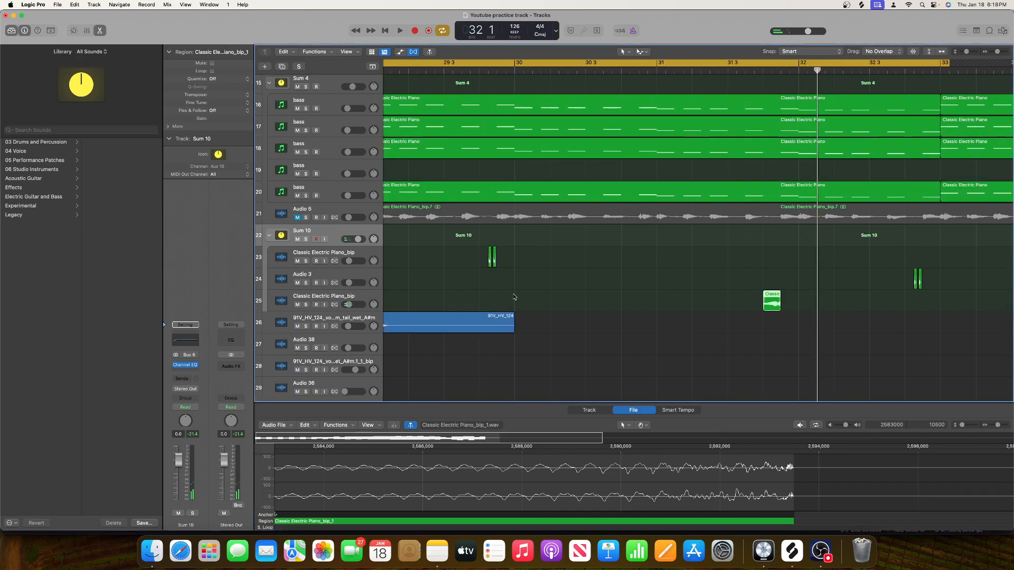
scroll(500, 310, left, 2)
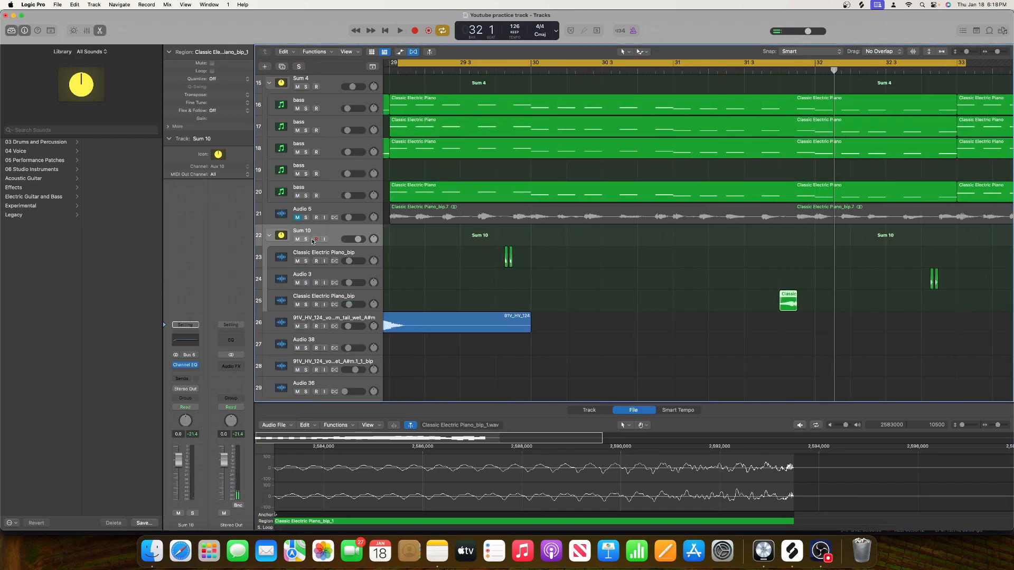
click(306, 239)
click(179, 340)
key(space)
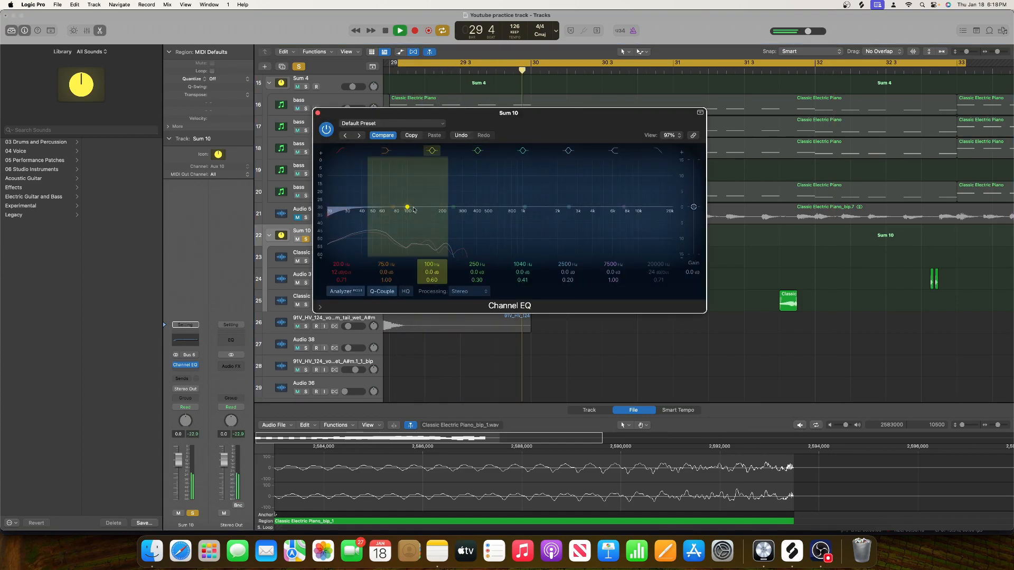
drag(401, 206, 401, 180)
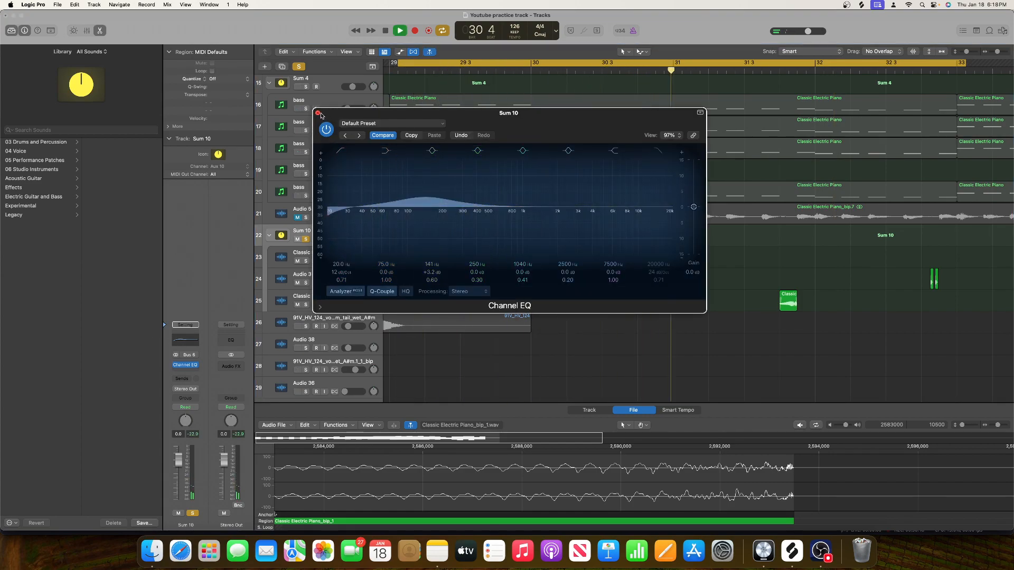
key(super+w)
Slightly lengthen the two short regions before bar 30 on the first Sum 10 subtrack, auditioning and fine-trimming their ends.
drag(476, 260, 517, 267)
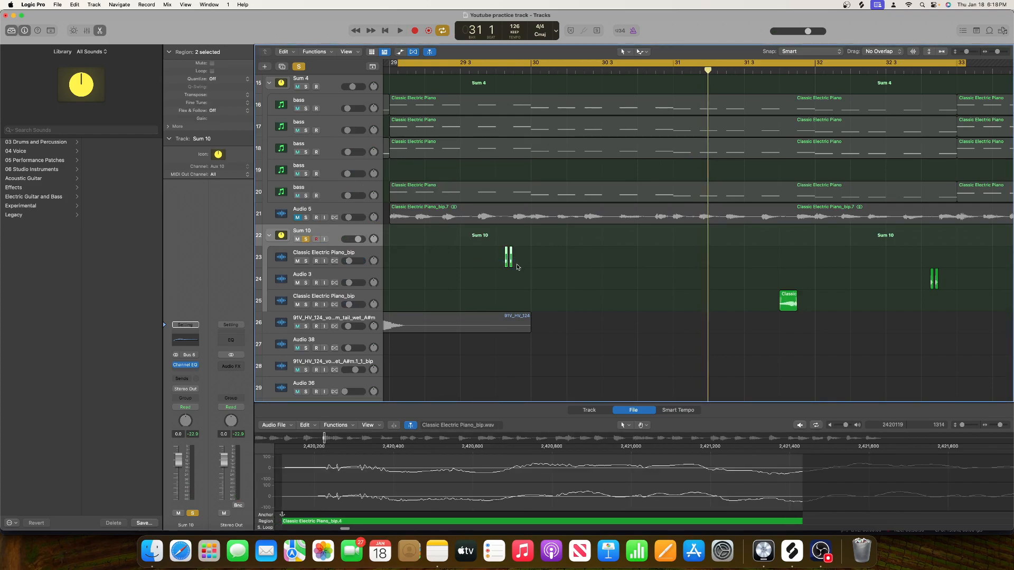
drag(995, 51, 999, 51)
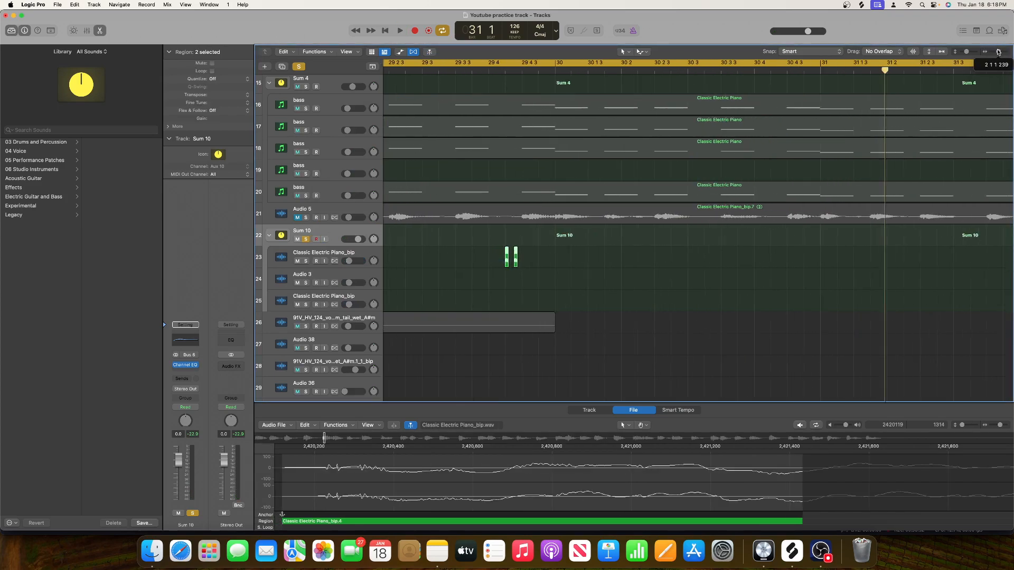
drag(512, 261, 518, 263)
key(space)
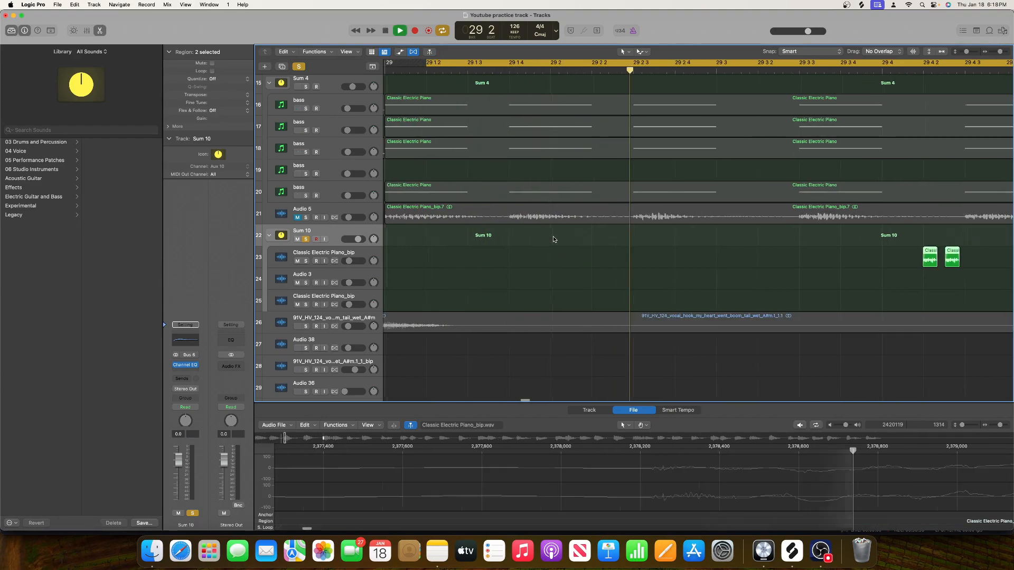
key(space)
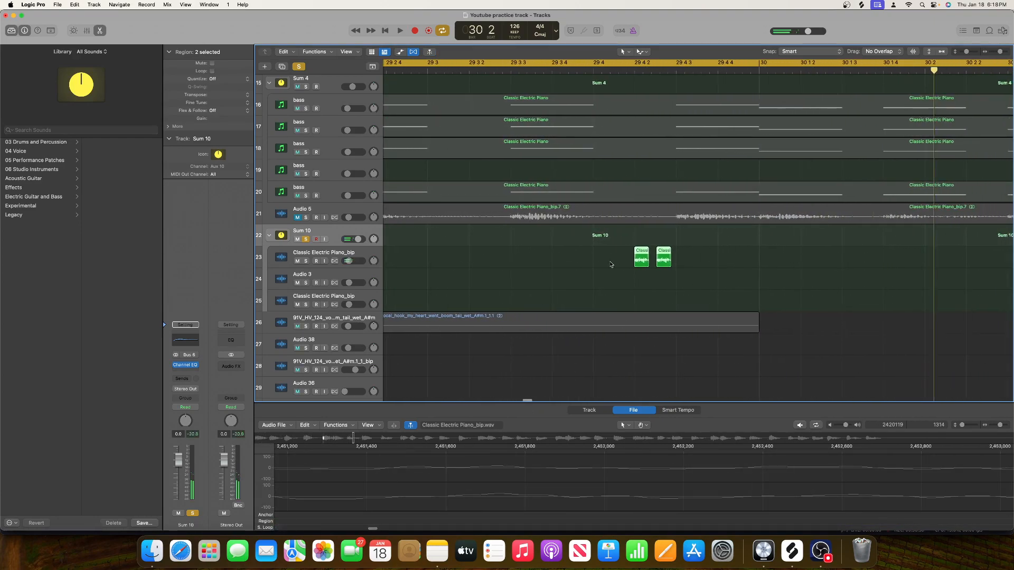
drag(653, 265, 650, 265)
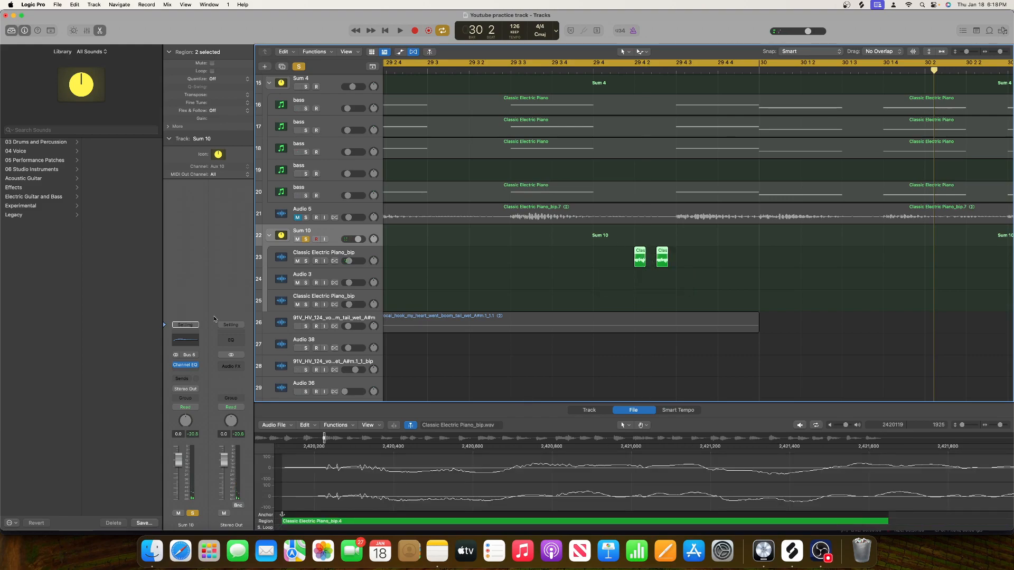
Insert a stereo Neutron 3 Compressor on Sum 10 and lower its threshold to about -26 dB during playback.
click(189, 372)
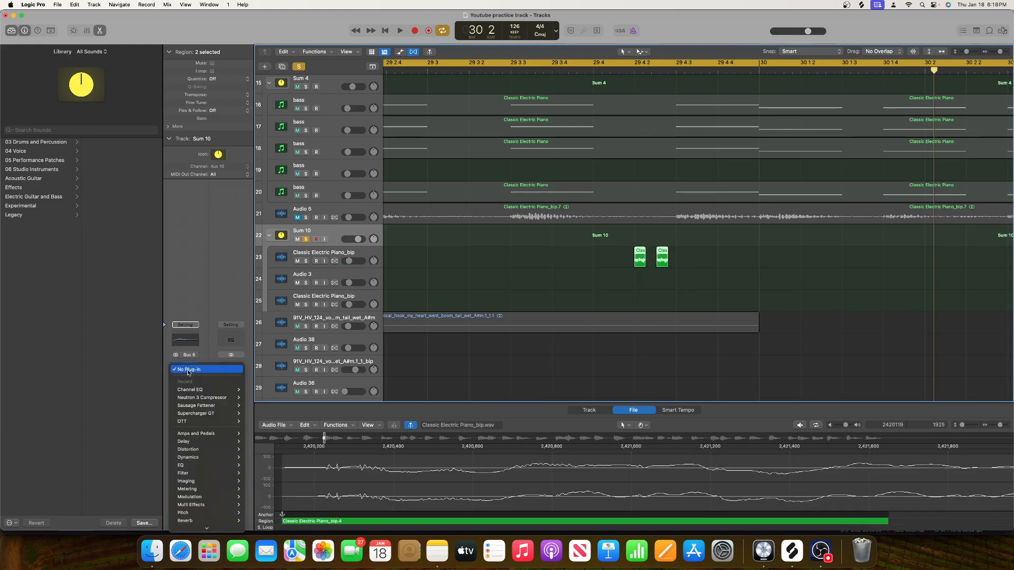
click(268, 399)
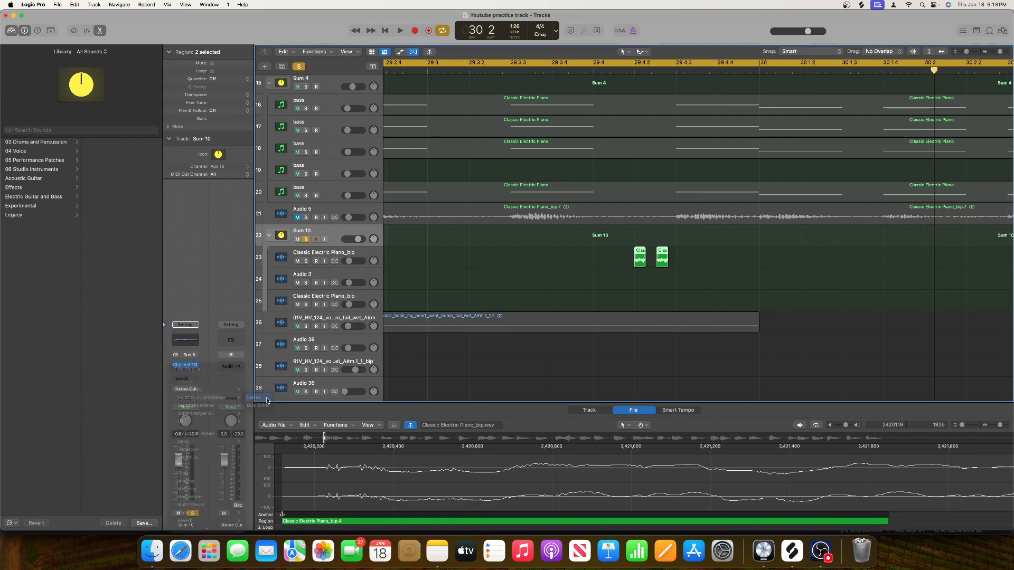
drag(472, 221, 477, 263)
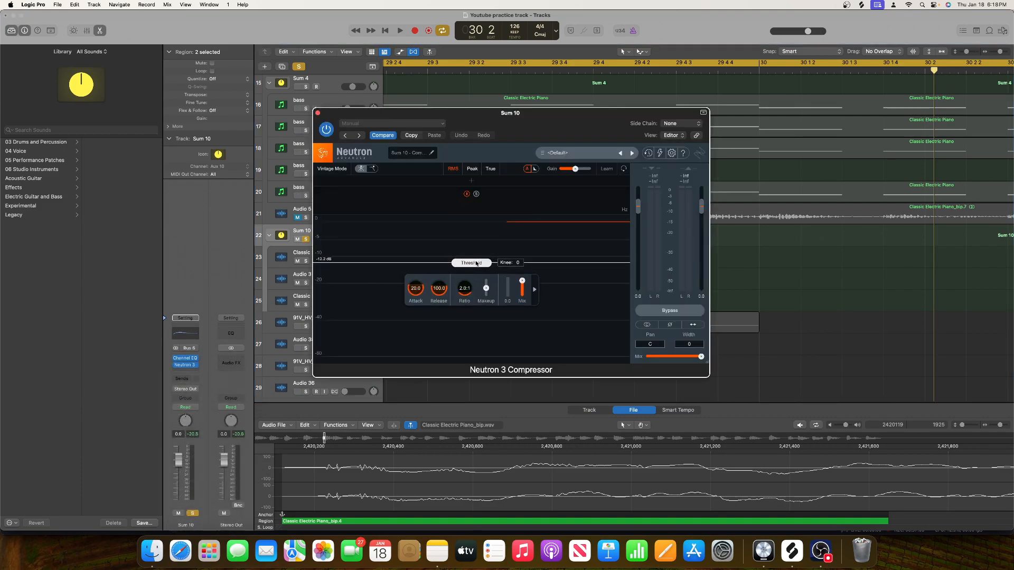
key(space)
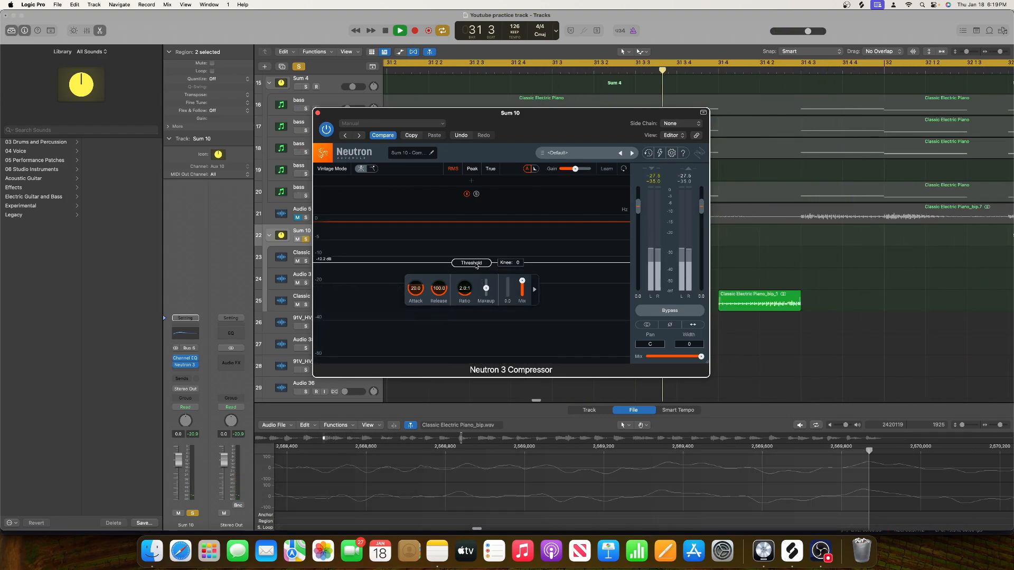
drag(476, 265, 473, 299)
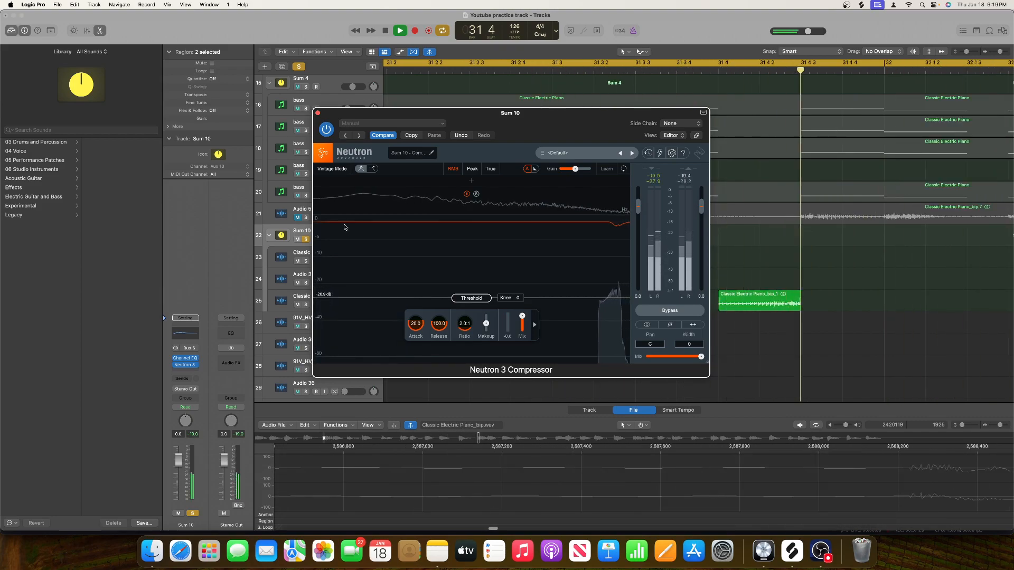
key(space)
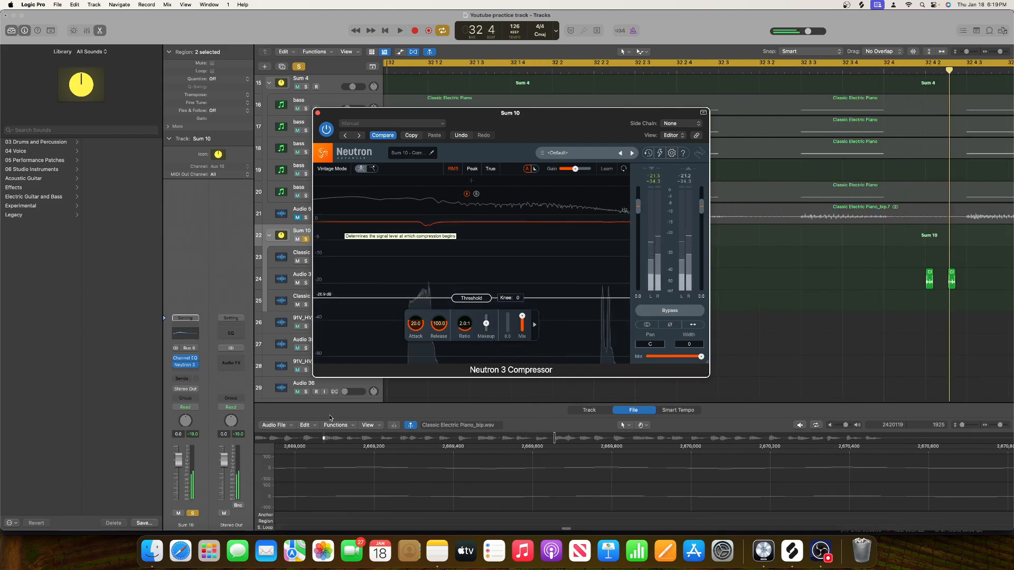
Insert OTT and a stereo Raum reverb after the compressor on Sum 10, and close the OTT and compressor windows.
click(194, 365)
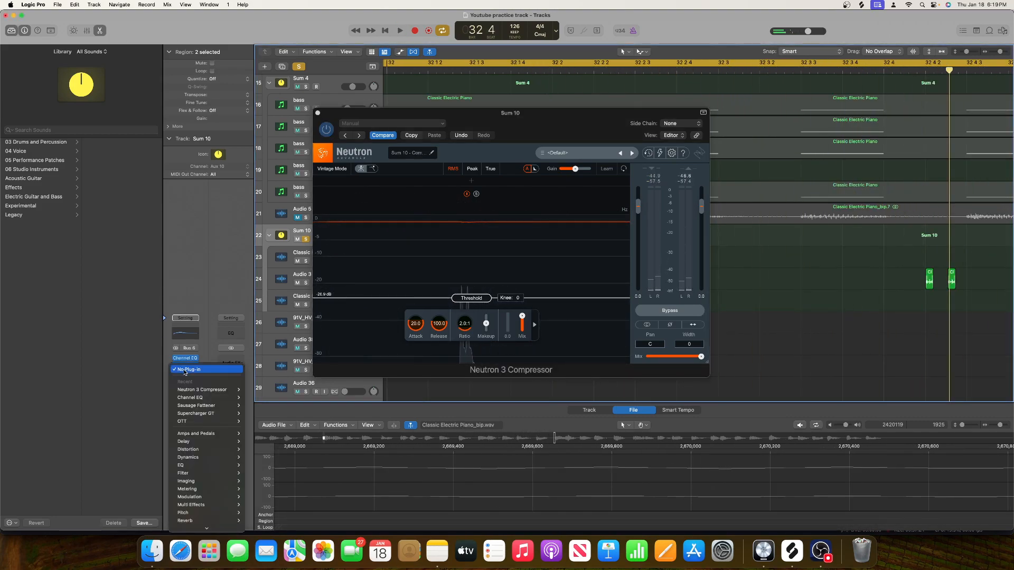
click(184, 421)
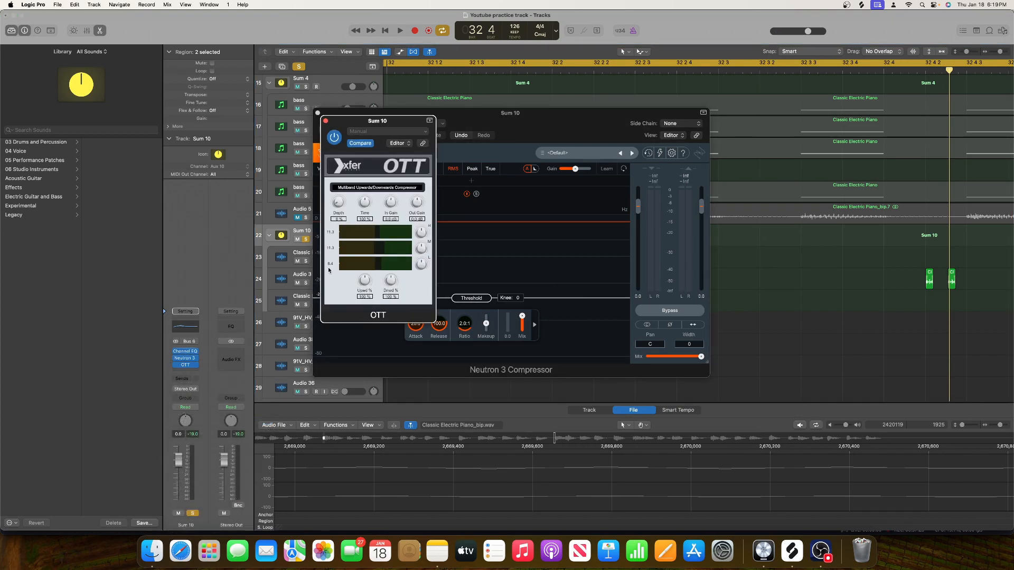
click(182, 375)
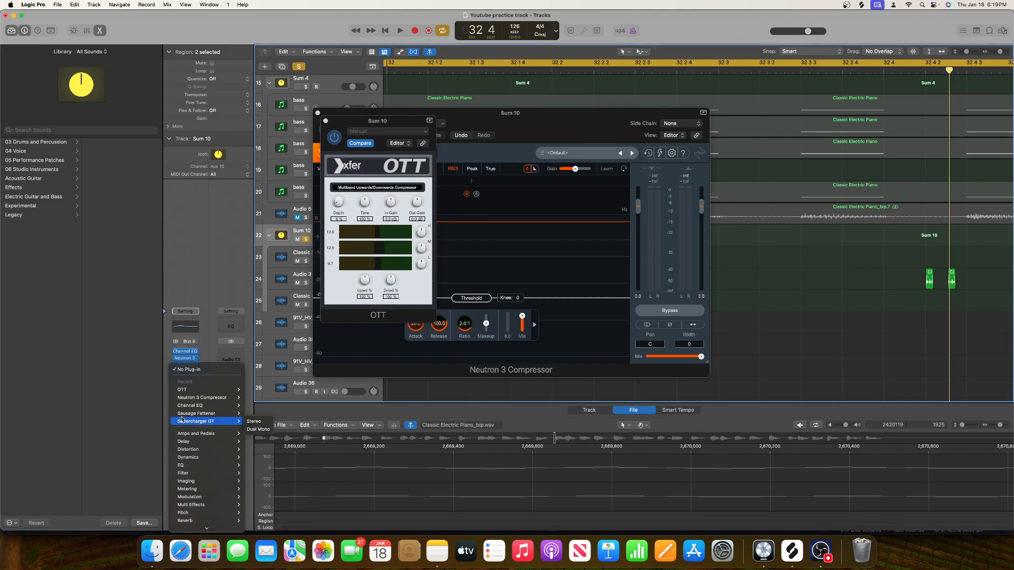
mouse_move(206, 527)
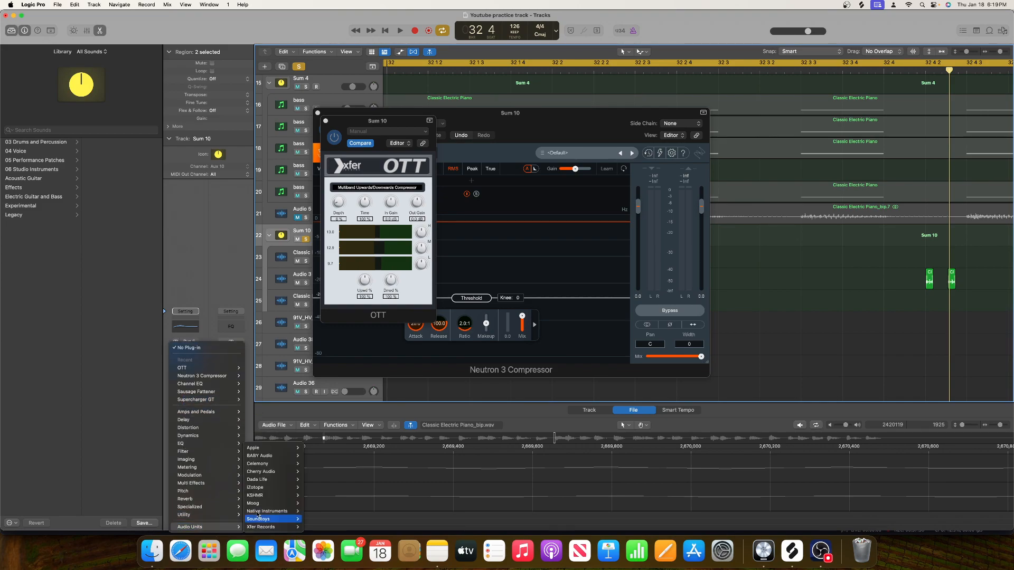
mouse_move(264, 513)
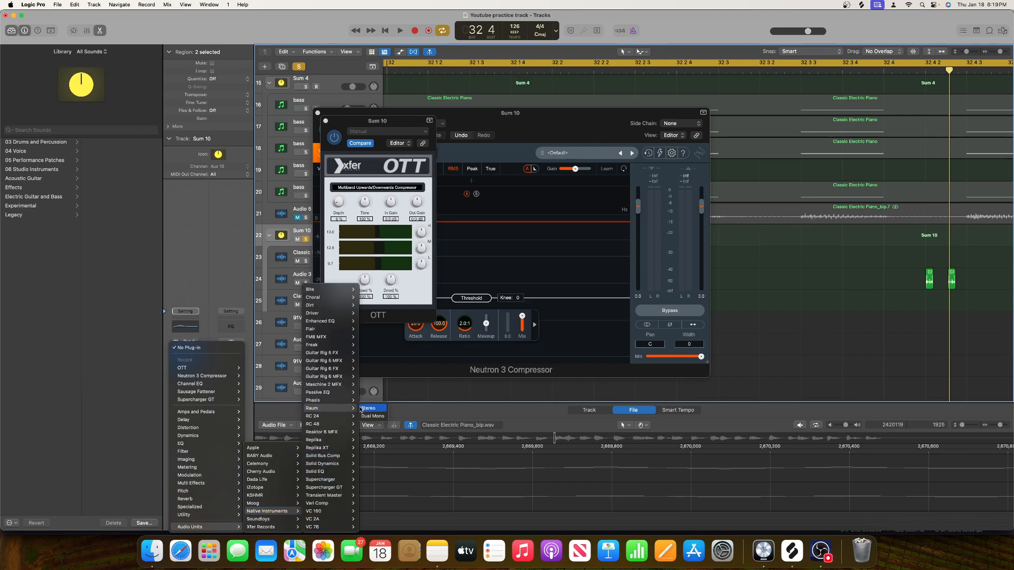
click(363, 408)
click(324, 121)
click(317, 112)
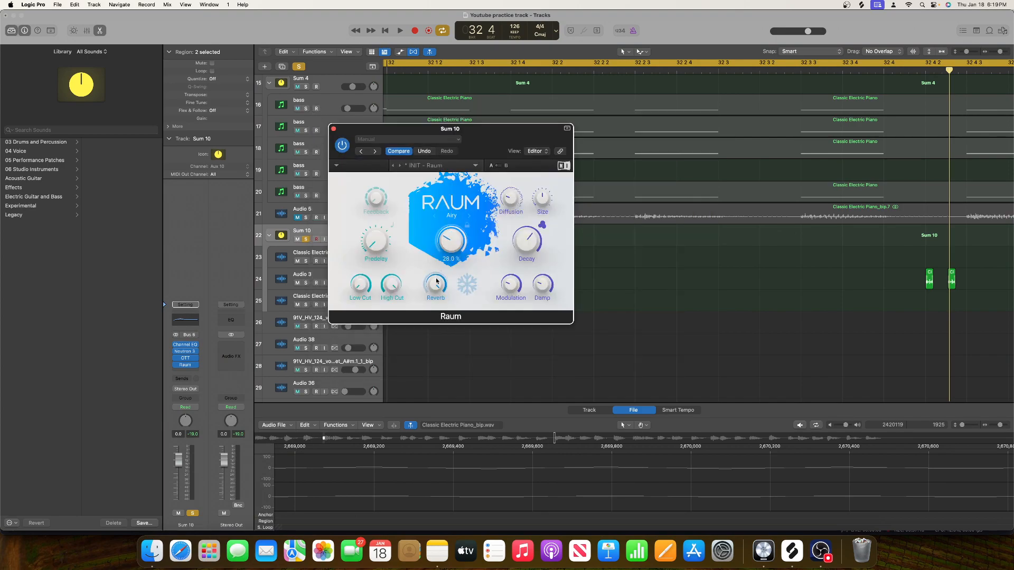
Reduce Raum's mix to 10% while auditioning Sum 10, and close the reverb.
key(space)
drag(449, 243, 447, 255)
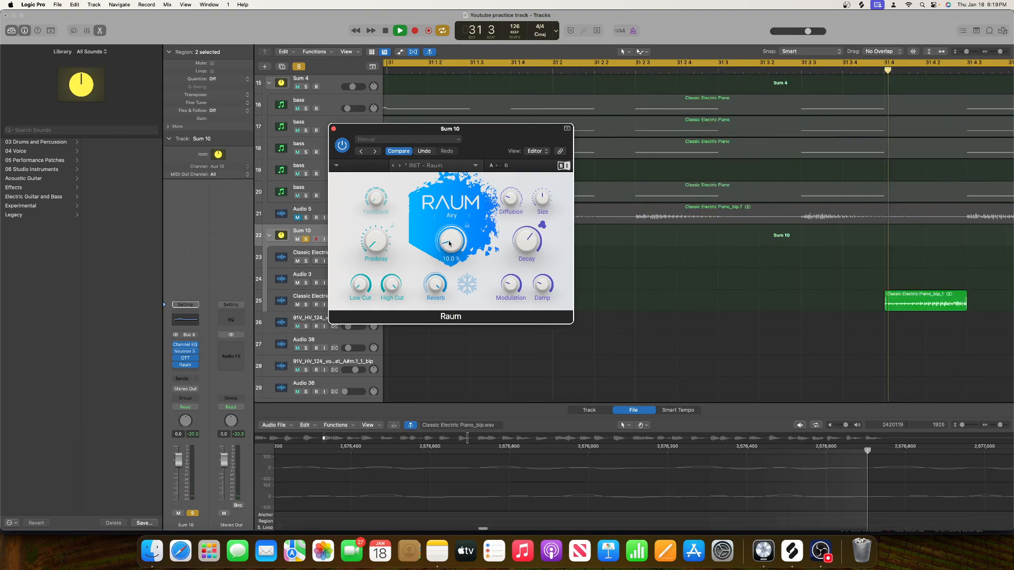
click(333, 128)
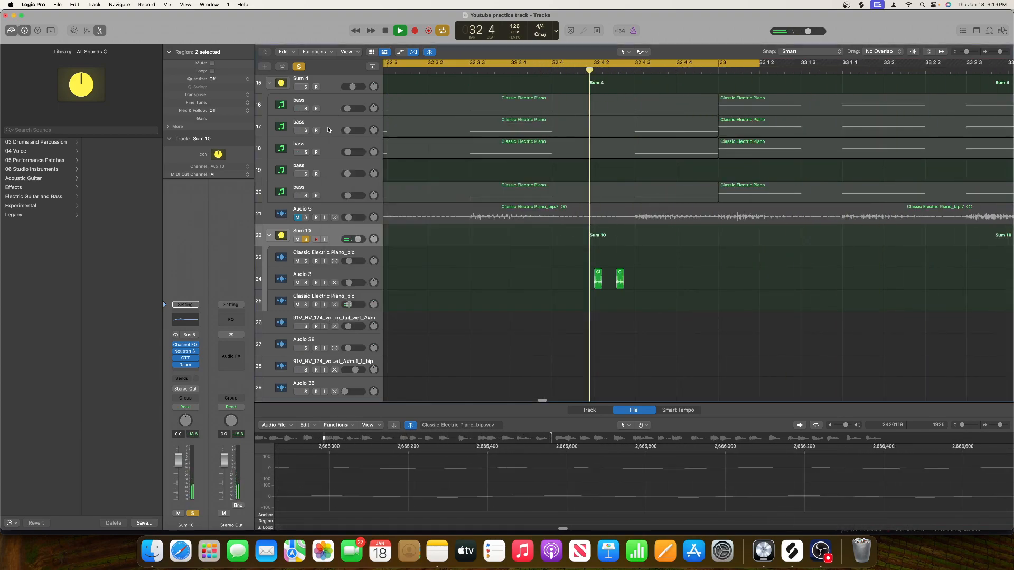
key(space)
Insert iZotope's Ozone Imager 2 after Raum on the Sum 10 stack.
drag(1001, 54, 997, 54)
scroll(458, 197, right, 12)
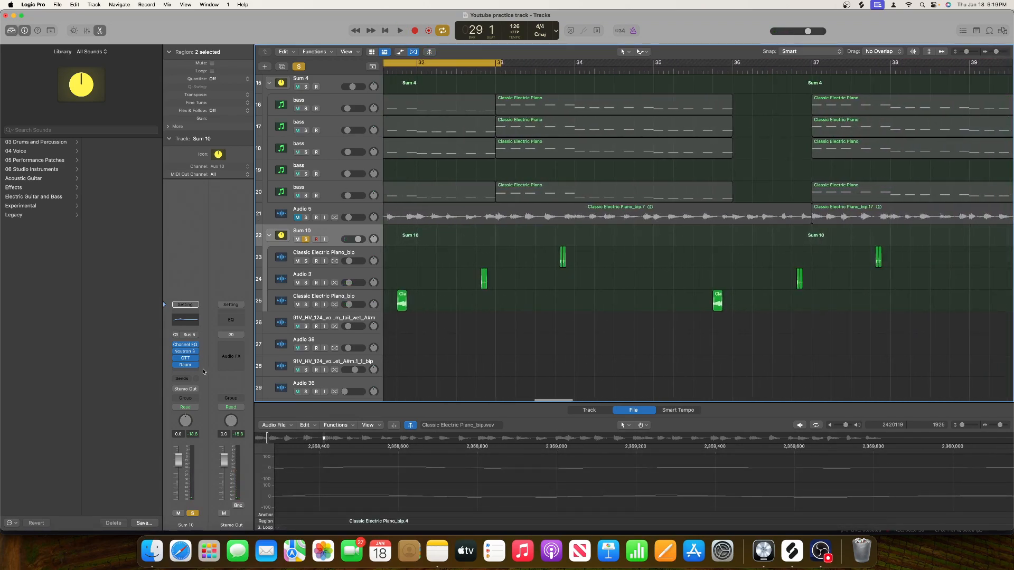
click(188, 371)
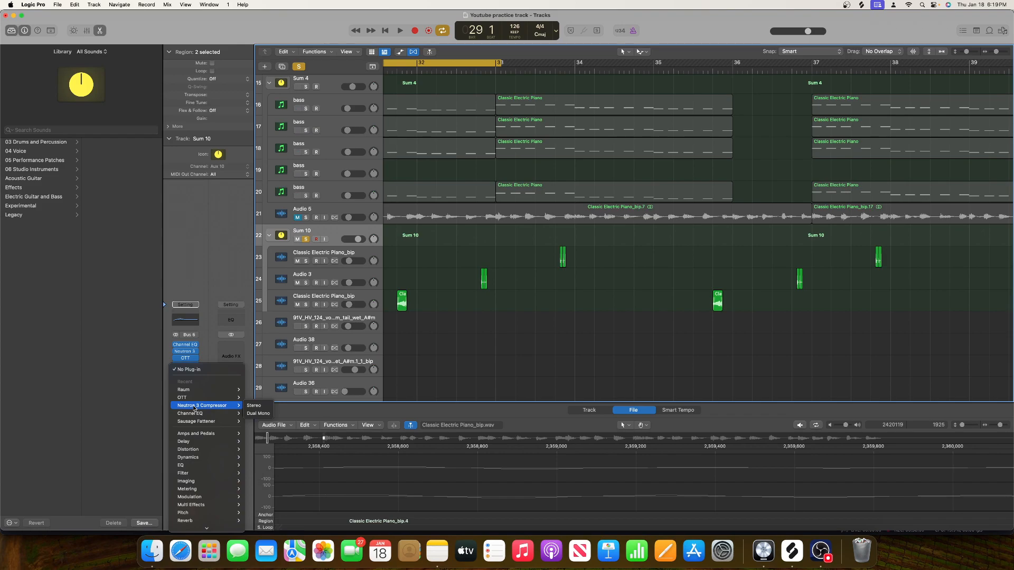
mouse_move(194, 412)
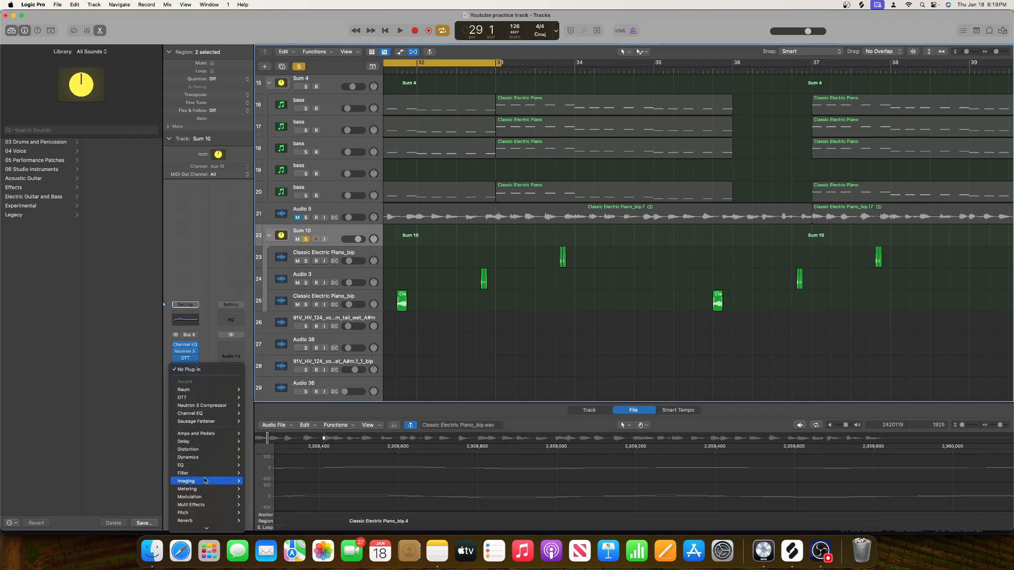
mouse_move(207, 527)
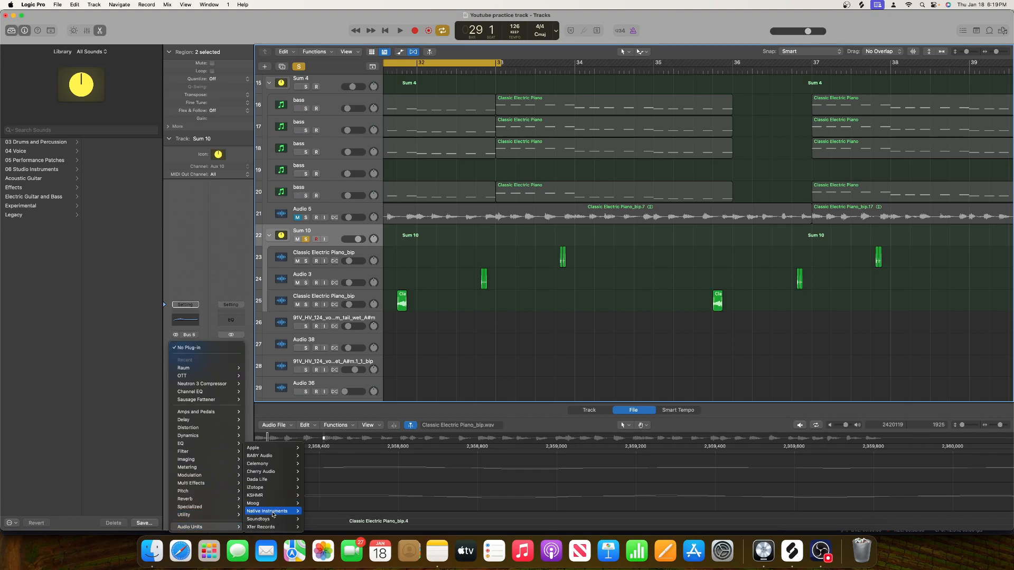
mouse_move(273, 512)
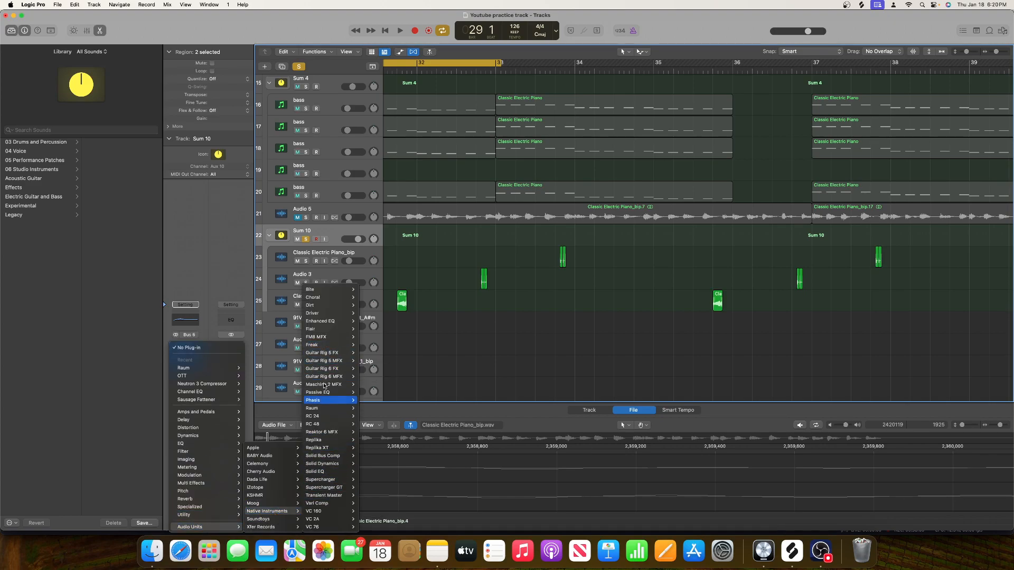
mouse_move(279, 492)
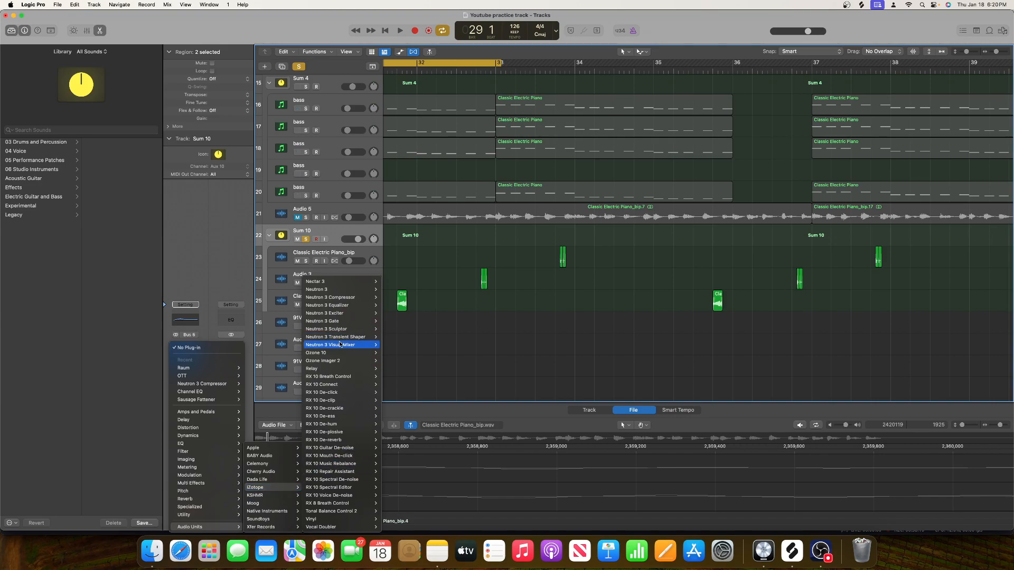
mouse_move(334, 340)
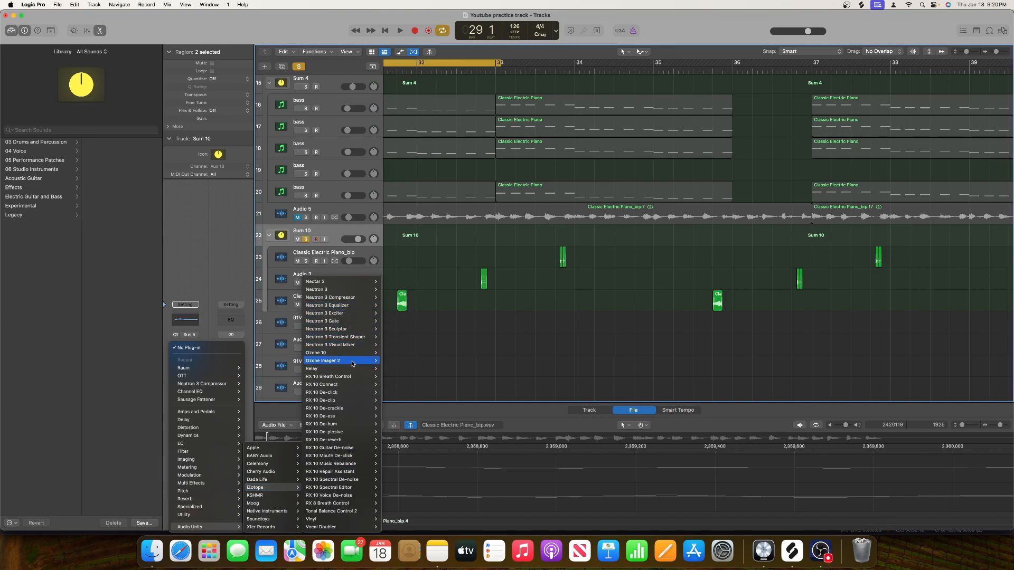
click(391, 361)
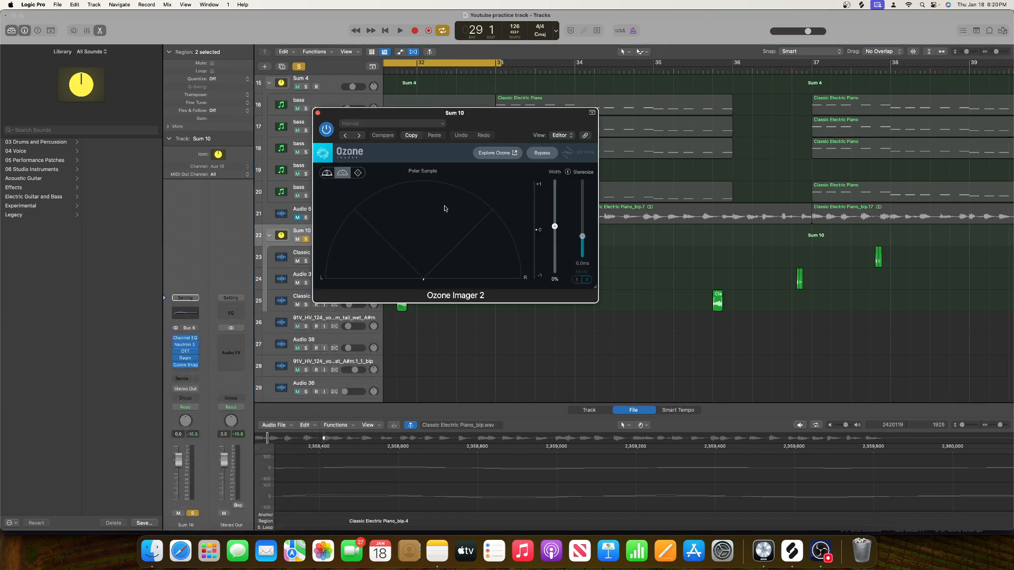
Set Ozone Imager 2's Stereoize to 20 ms and its width to 100% during playback, and close the plug-in.
key(space)
drag(582, 236, 583, 180)
drag(554, 227, 555, 180)
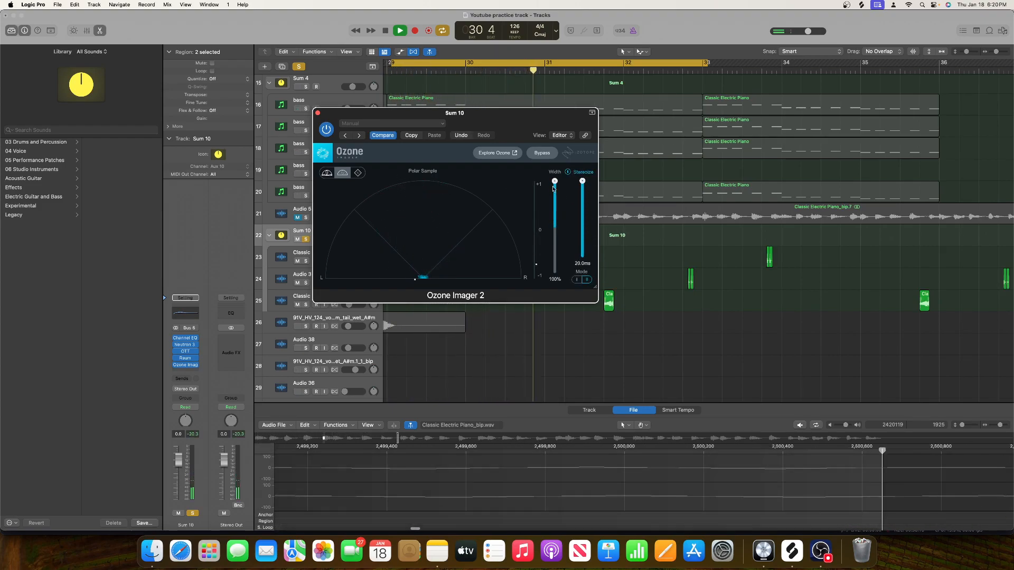
click(317, 113)
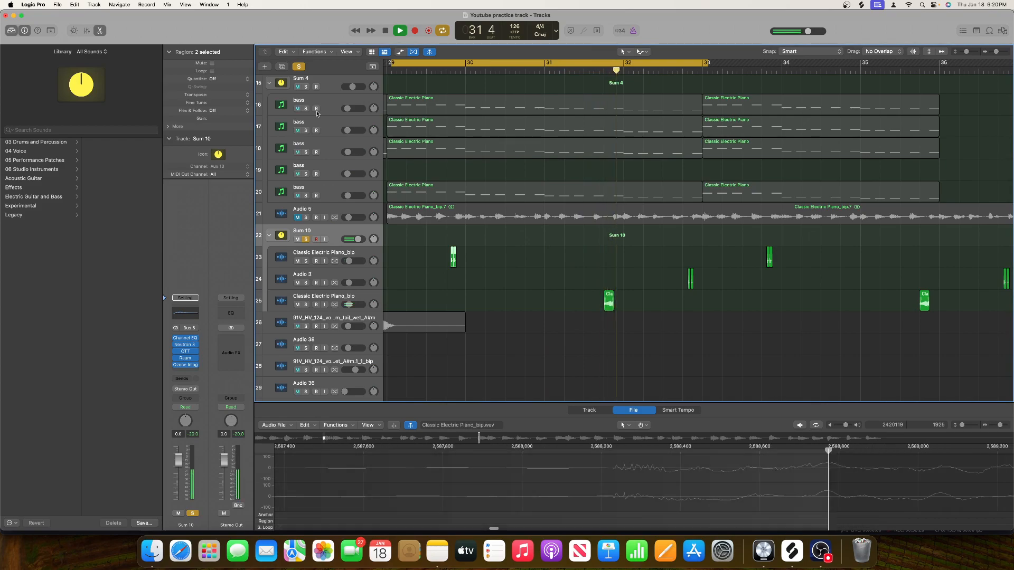
key(space)
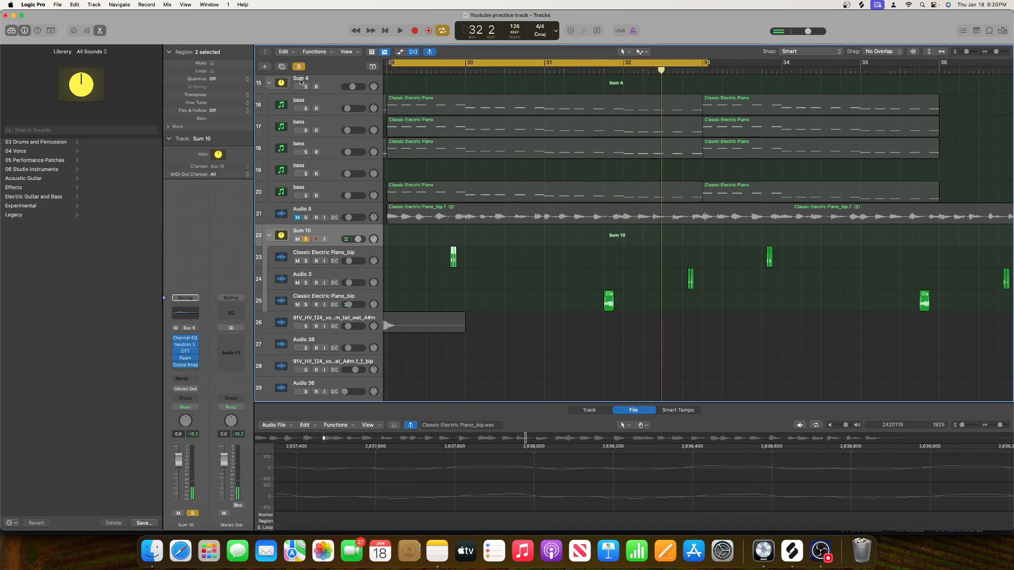
Clear the active solo and play the processed Sum 10 accents within the full mix from bar 29.
click(299, 67)
key(space)
scroll(455, 283, left, 5)
scroll(456, 283, right, 3)
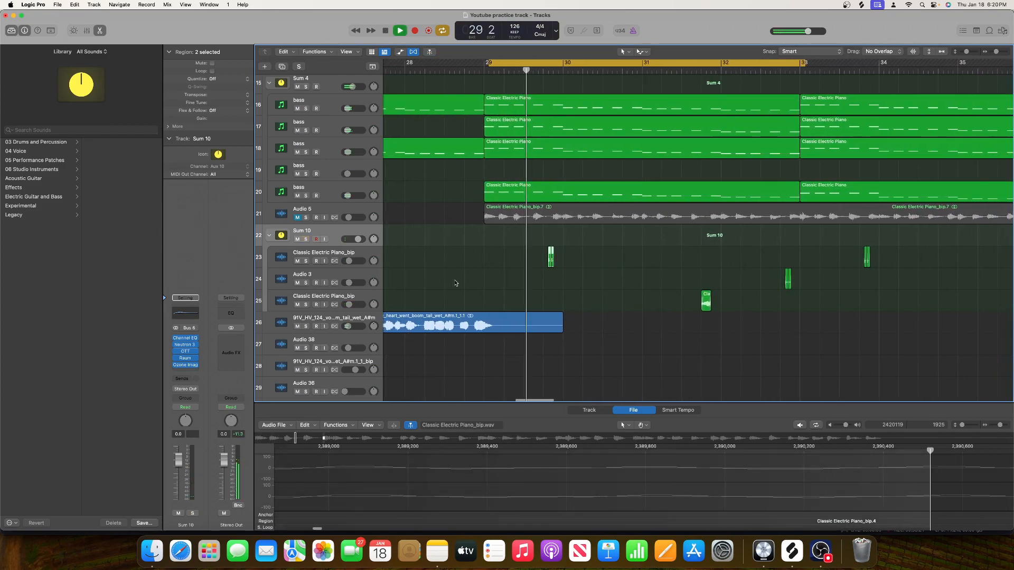
Listen to the full mix over bars 29 to 32, stop it, and look over the bass accents, vocal and drum tracks.
scroll(455, 283, right, 1)
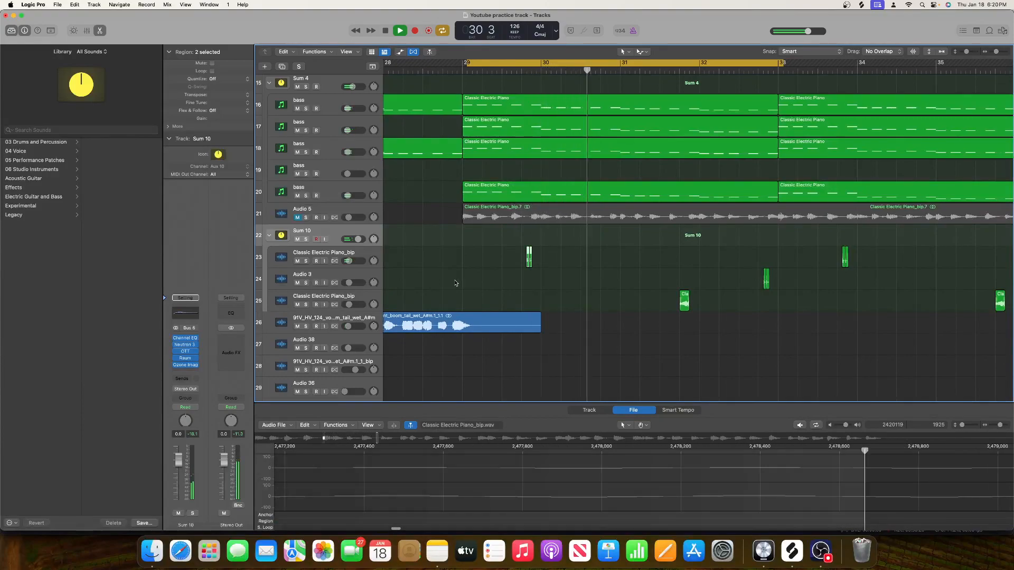
scroll(455, 283, right, 3)
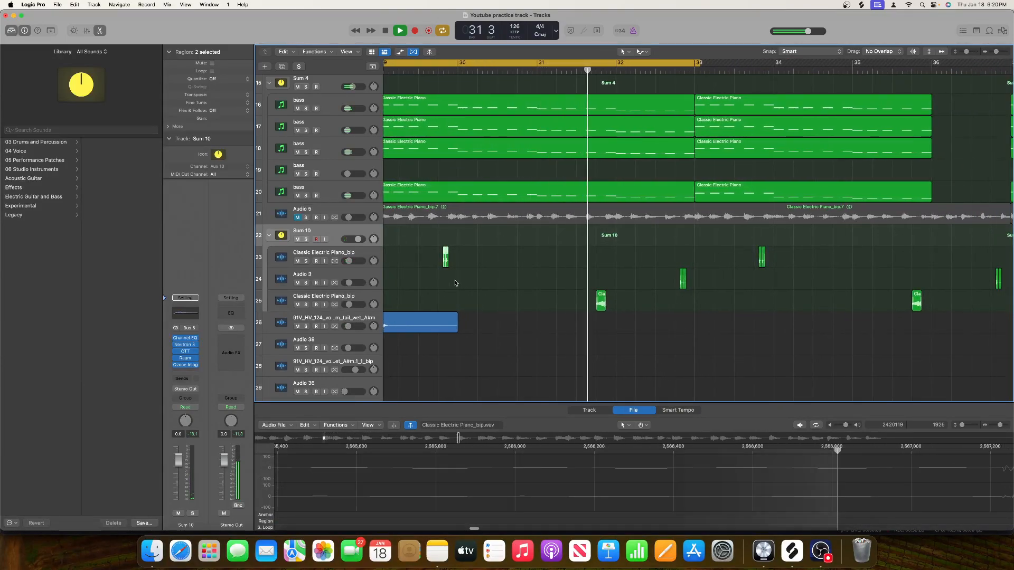
scroll(455, 283, down, 10)
scroll(455, 283, left, 2)
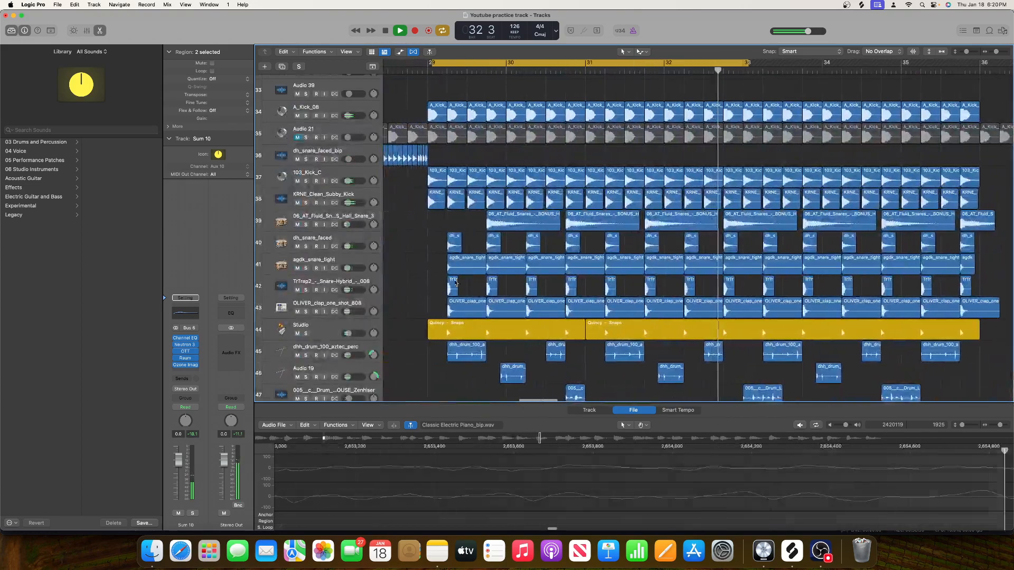
scroll(455, 283, up, 10)
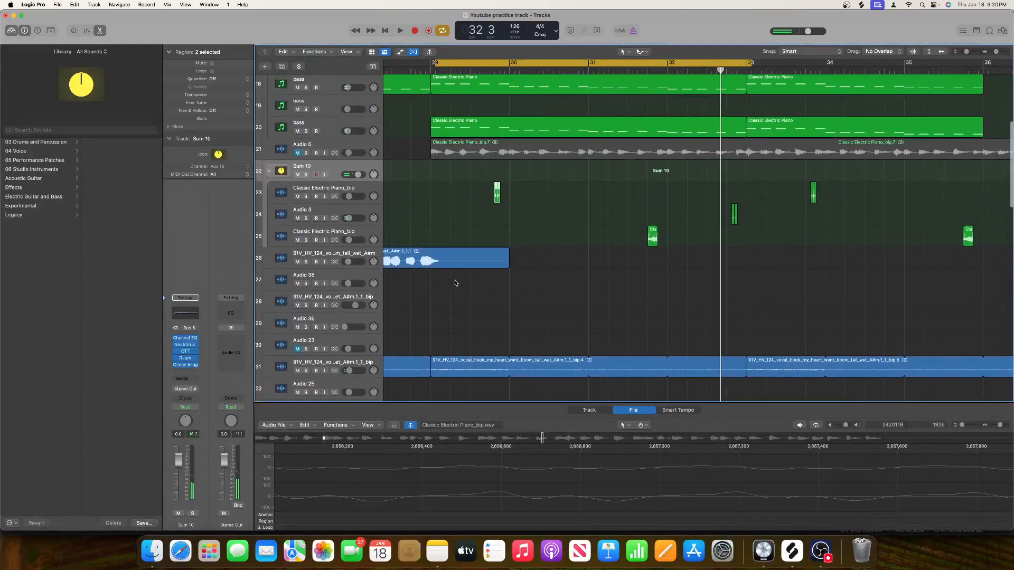
scroll(417, 341, left, 6)
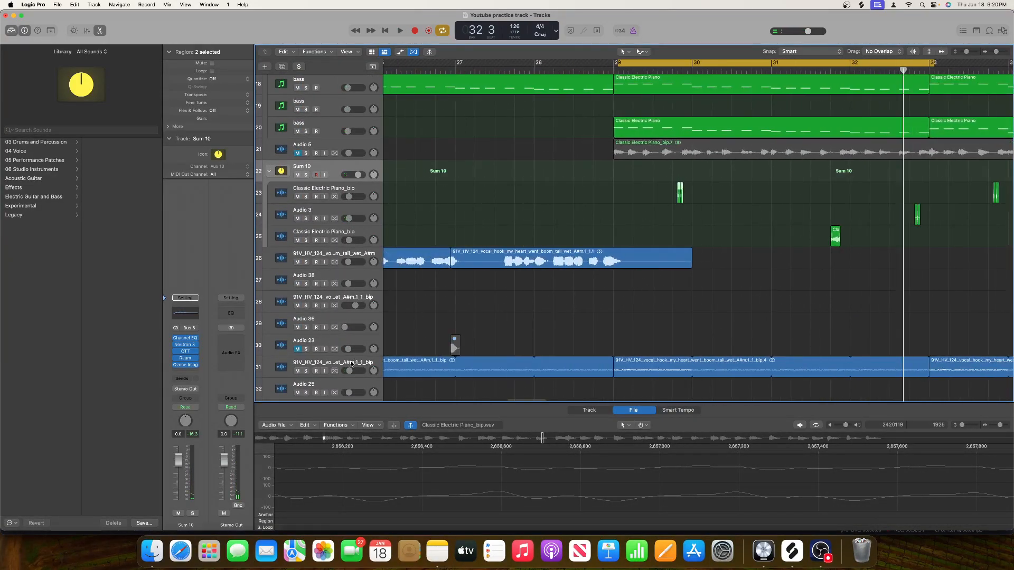
click(351, 363)
scroll(506, 359, right, 15)
scroll(506, 359, down, 5)
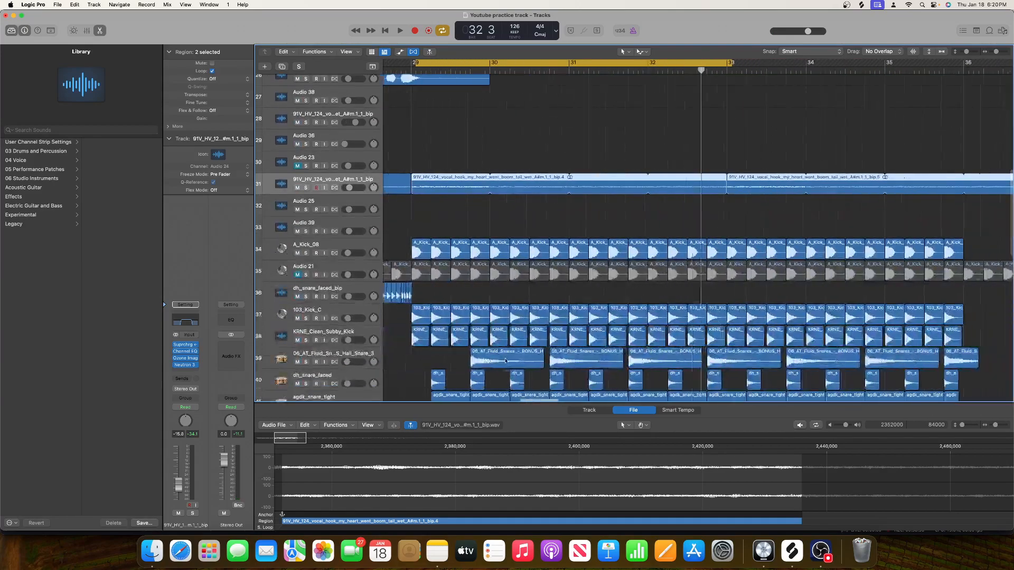
scroll(506, 361, right, 1)
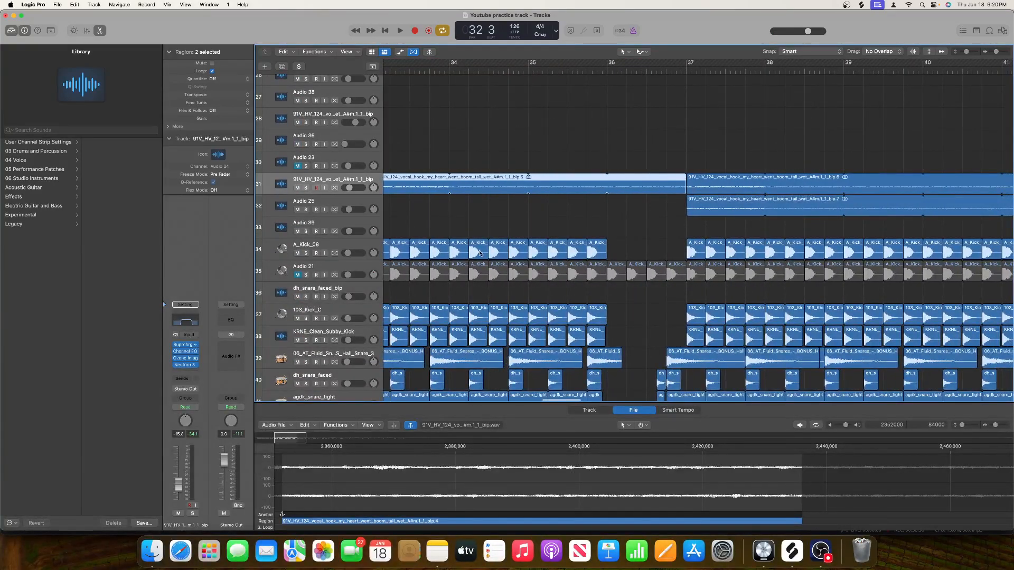
scroll(480, 253, left, 15)
Solo the A_Kick_08 track and raise its volume to -20.0 dB while the looped section plays.
click(308, 253)
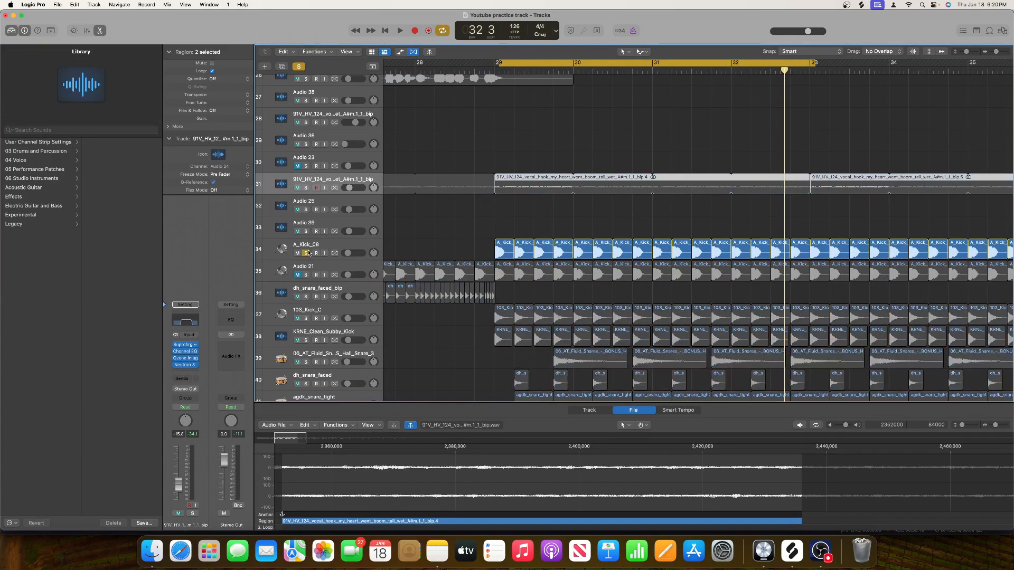
key(space)
click(317, 248)
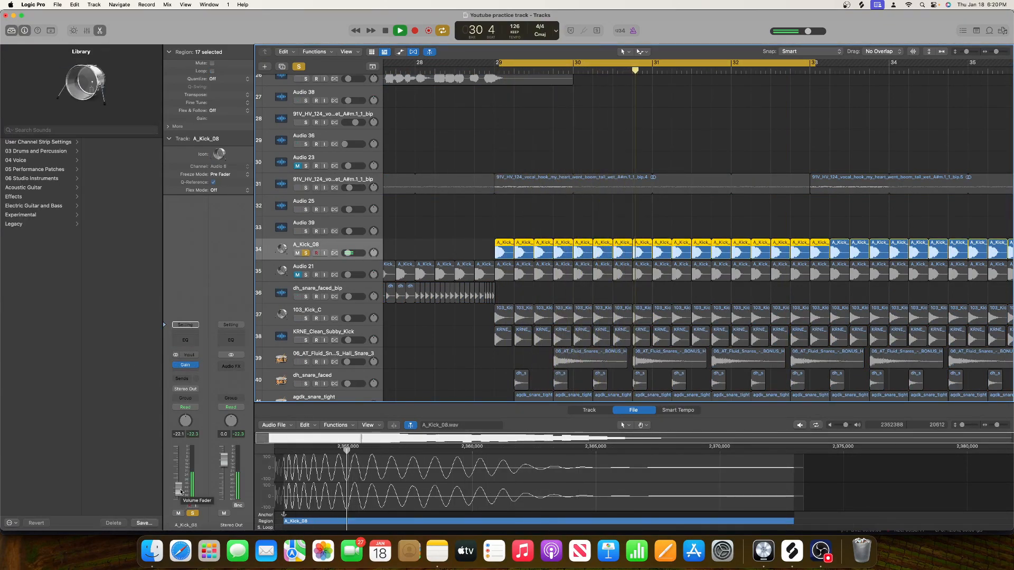
drag(181, 492, 181, 489)
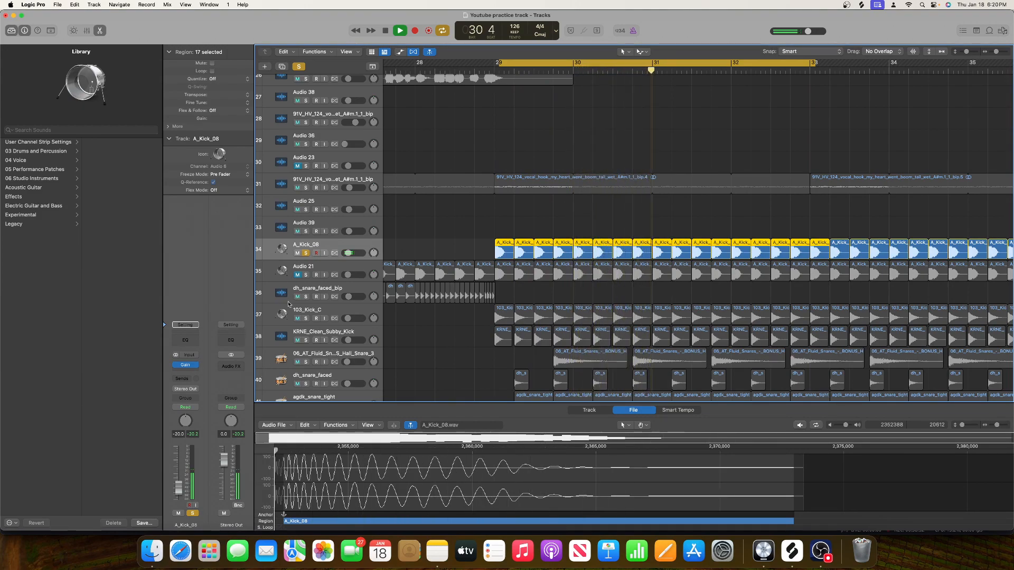
Switch the solo from A_Kick_08 to 103_Kick_C and raise the 103_Kick_C volume slightly during playback.
click(306, 319)
click(306, 253)
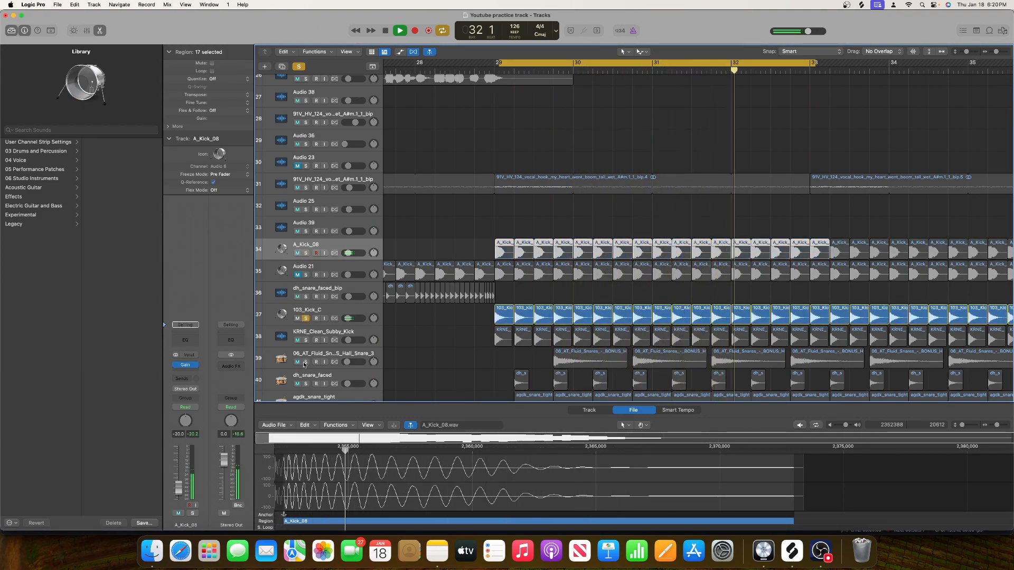
click(322, 310)
drag(176, 491, 178, 488)
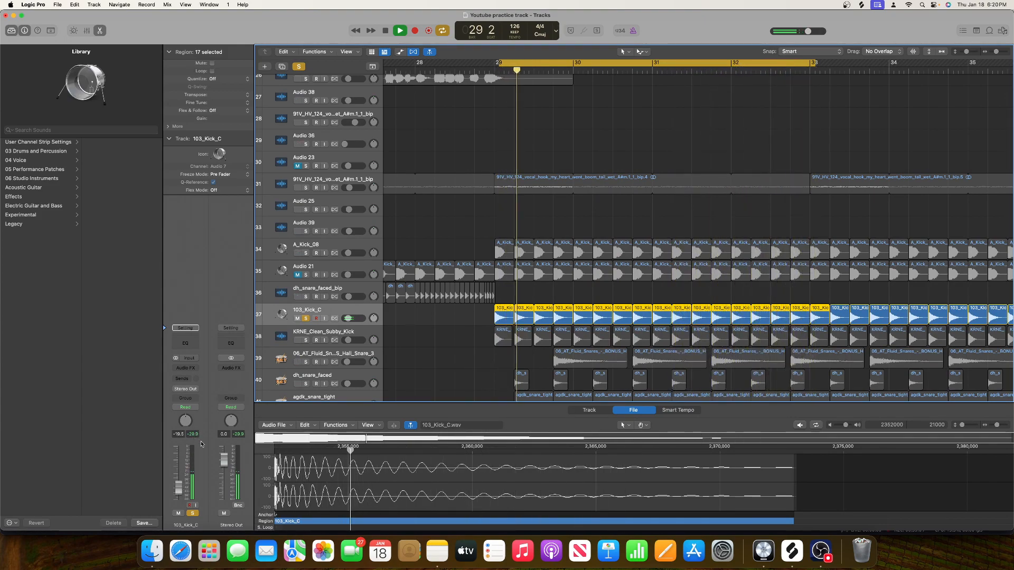
Mute 103_Kick_C, audition KRNE_Clean_Subby_Kick on its own, select the hall snare track, and stop playback.
scroll(286, 323, down, 1)
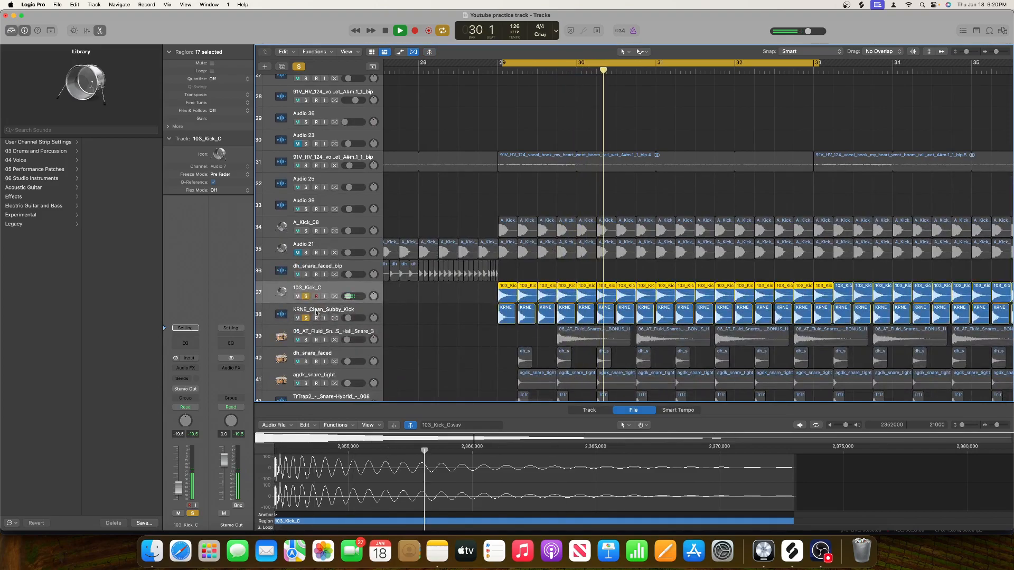
click(286, 320)
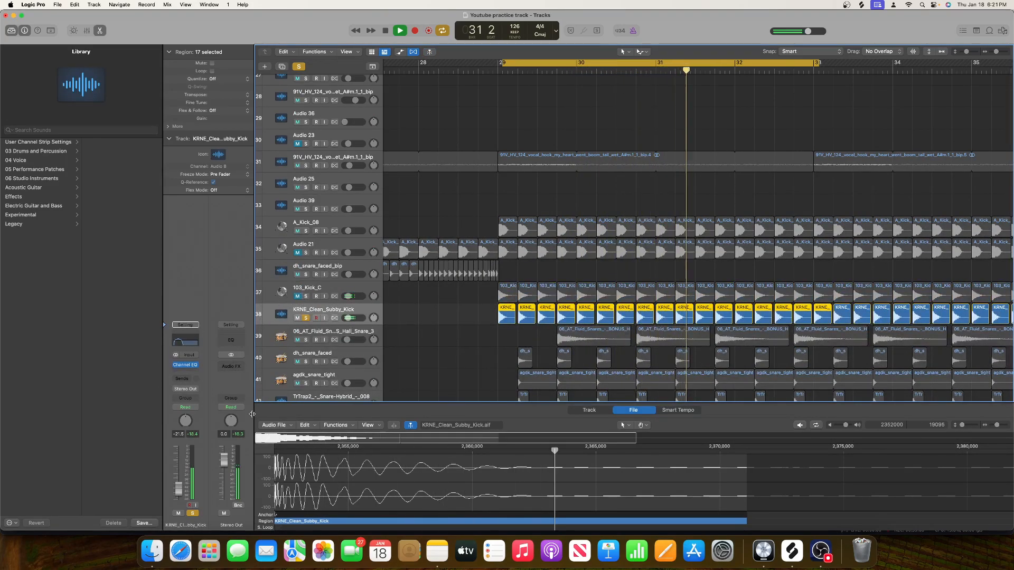
click(324, 331)
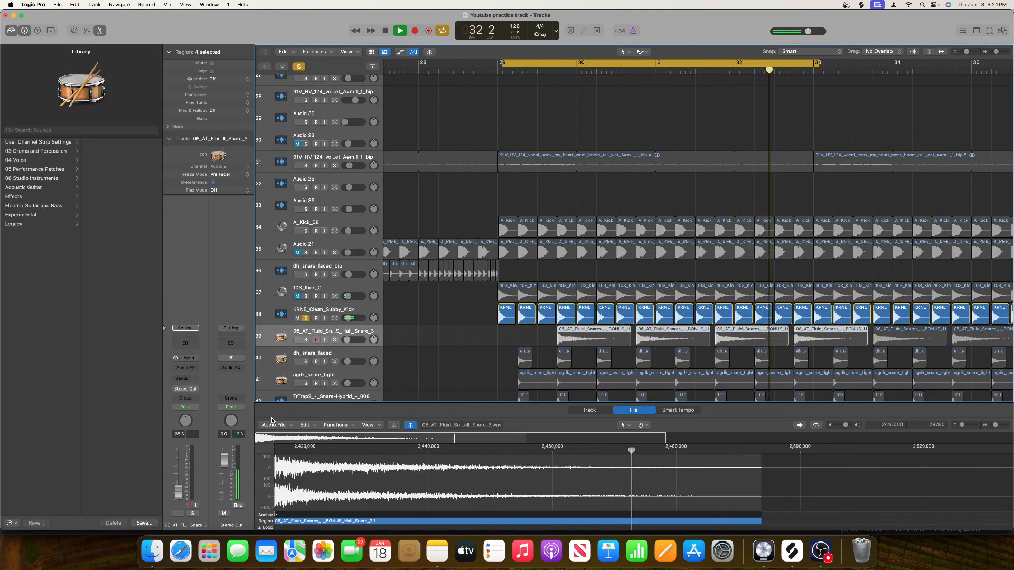
scroll(421, 331, left, 10)
scroll(420, 332, right, 10)
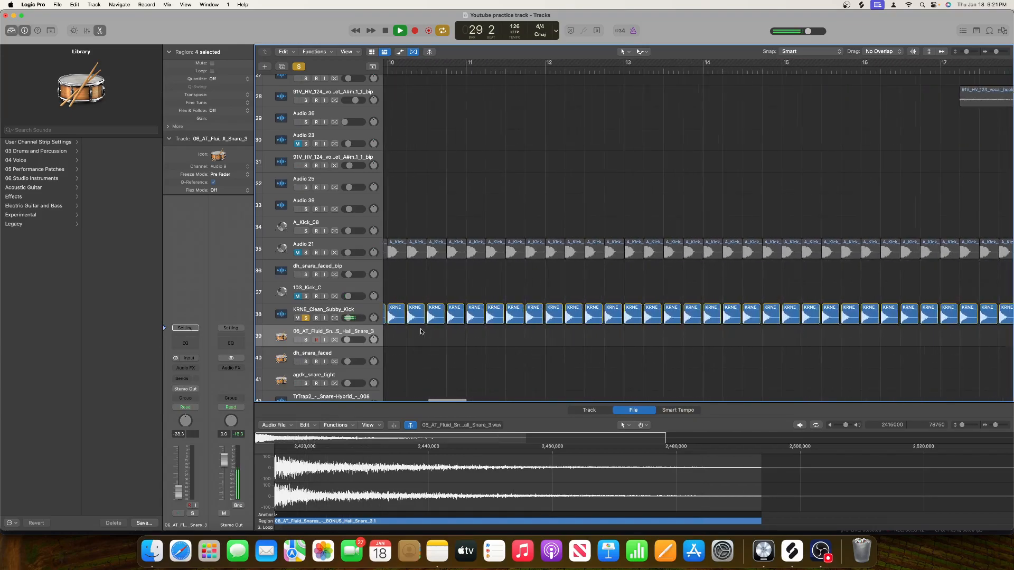
scroll(421, 331, left, 3)
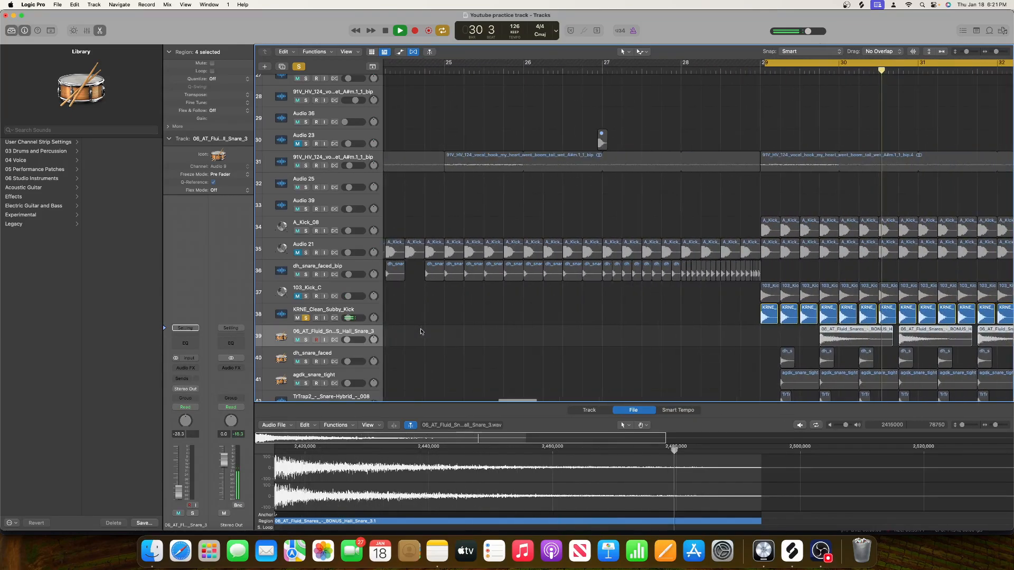
scroll(421, 331, right, 6)
key(space)
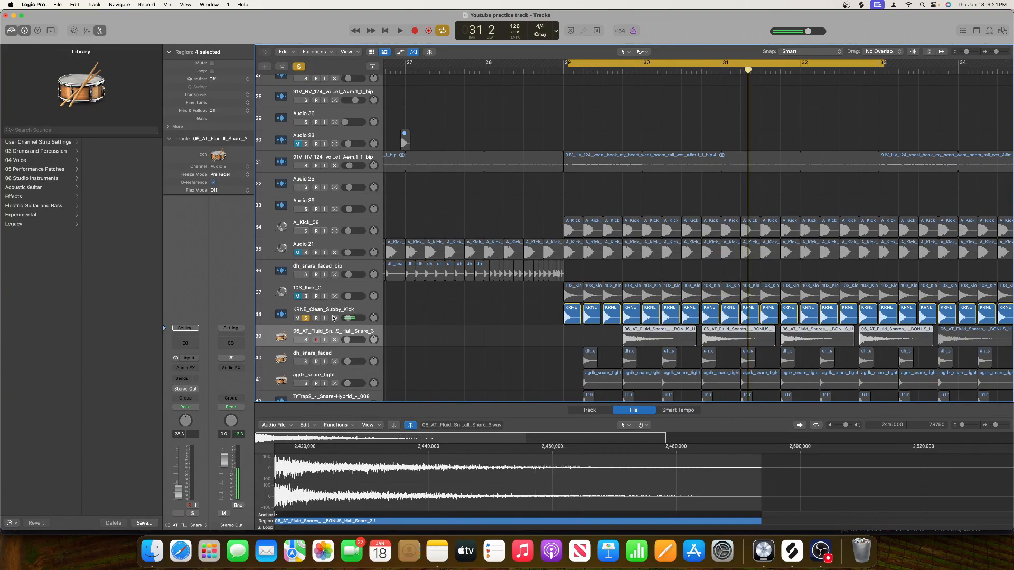
Clear the solo, play the full mix from bar 29, and unmute 103_Kick_C to hear it with the other drums.
click(299, 66)
key(space)
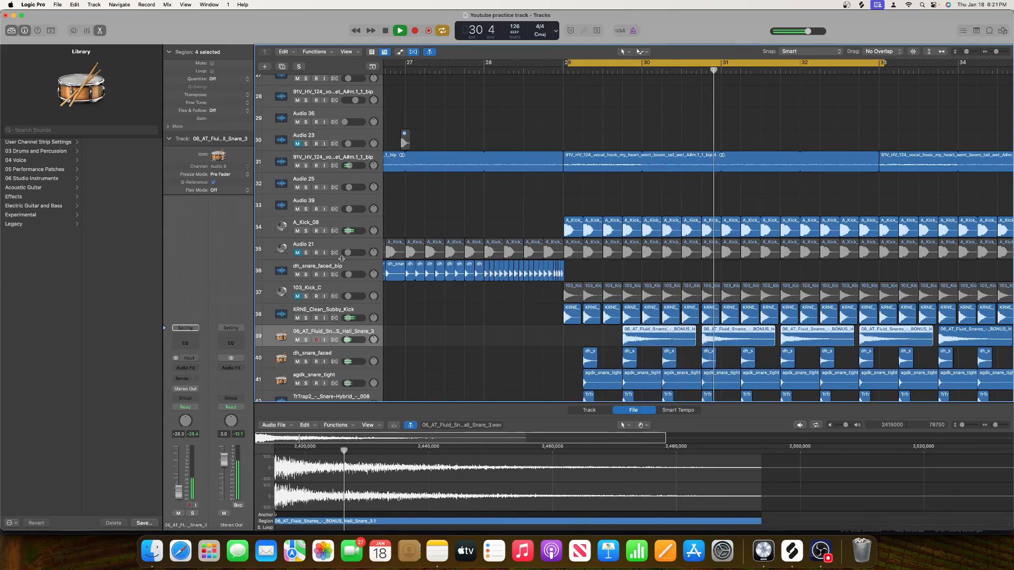
click(297, 297)
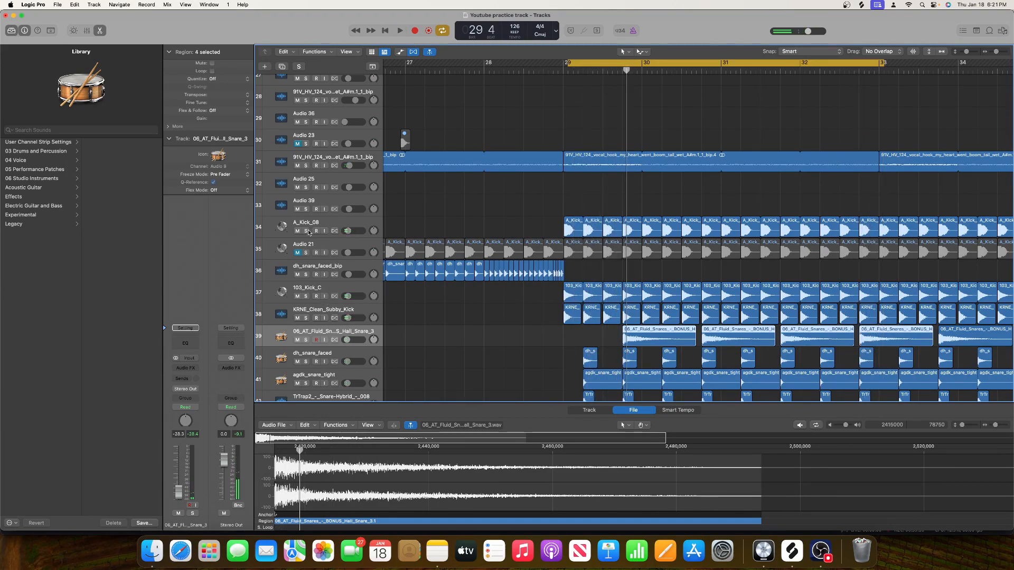
Solo A_Kick_08 and 103_Kick_C together and set the 103_Kick_C volume to -17.2 dB against it during playback.
click(306, 231)
key(space)
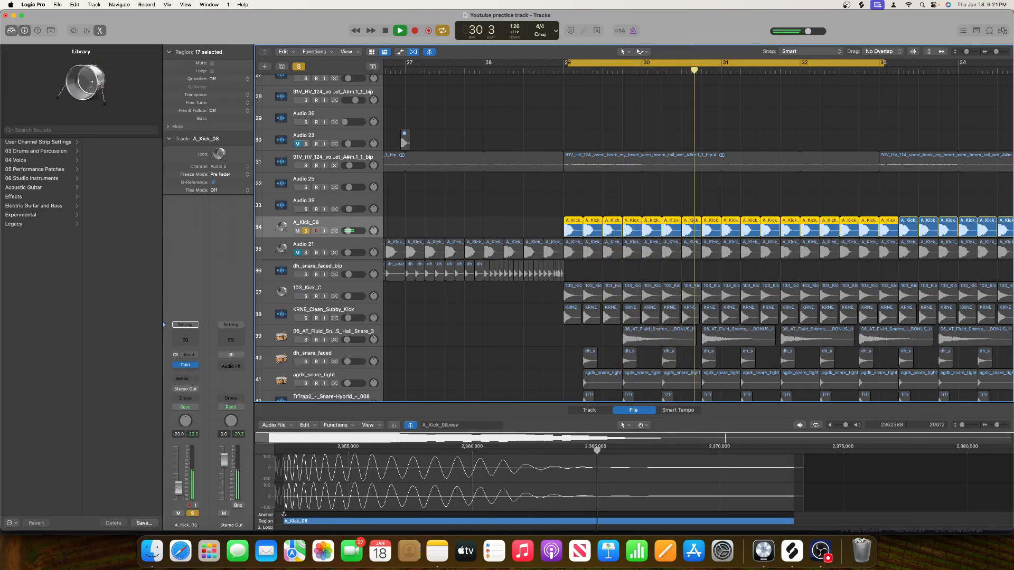
click(322, 289)
click(305, 296)
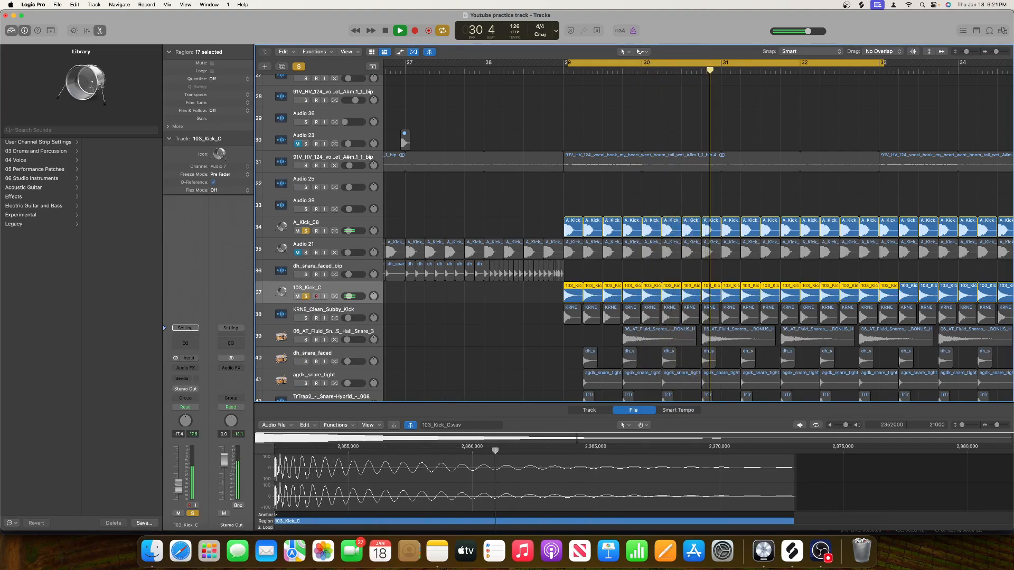
key(space)
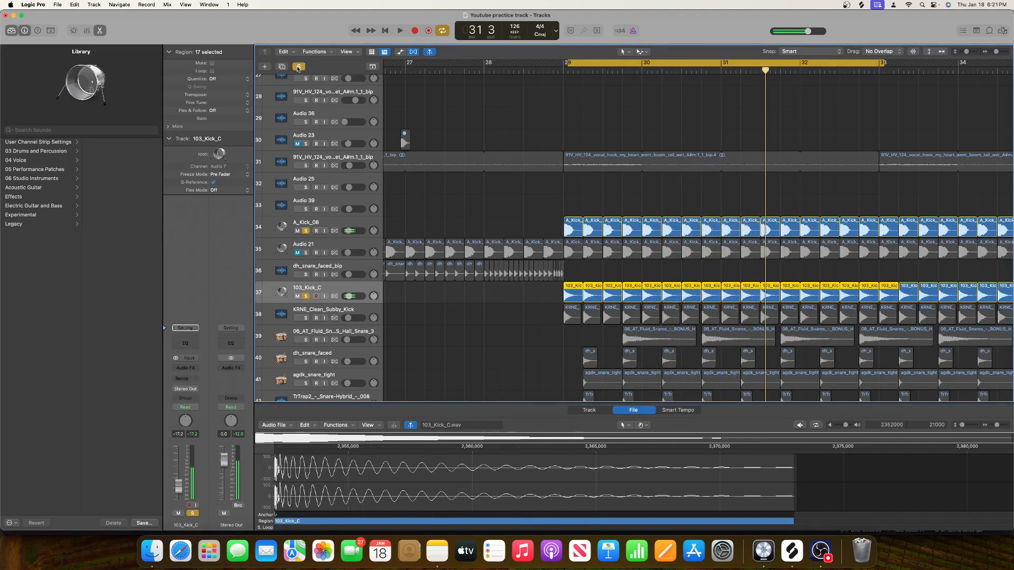
Clear the solos and play the full mix from bar 29 while reviewing the kick, snare, clap and percussion tracks.
click(298, 67)
key(space)
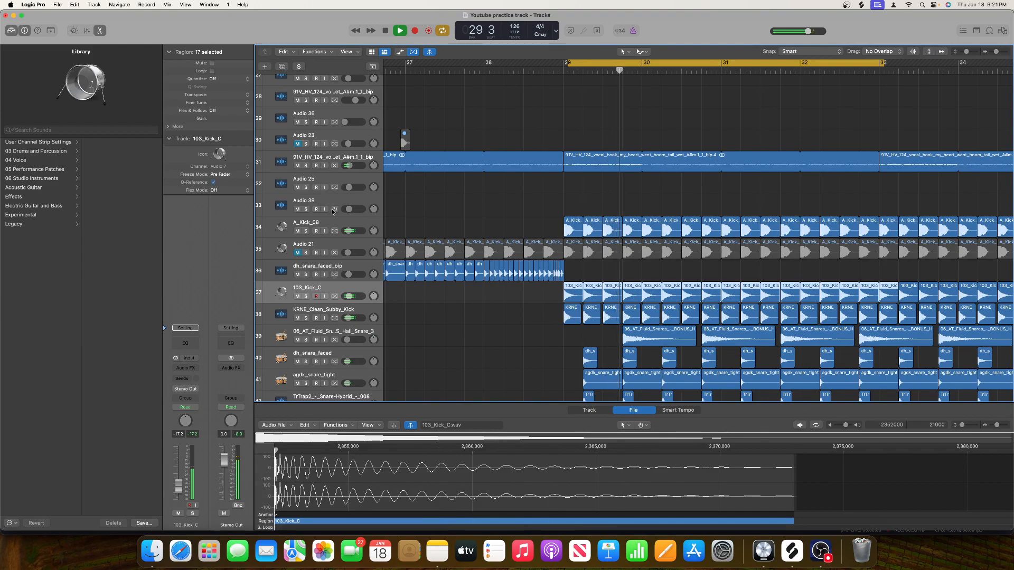
scroll(465, 280, right, 3)
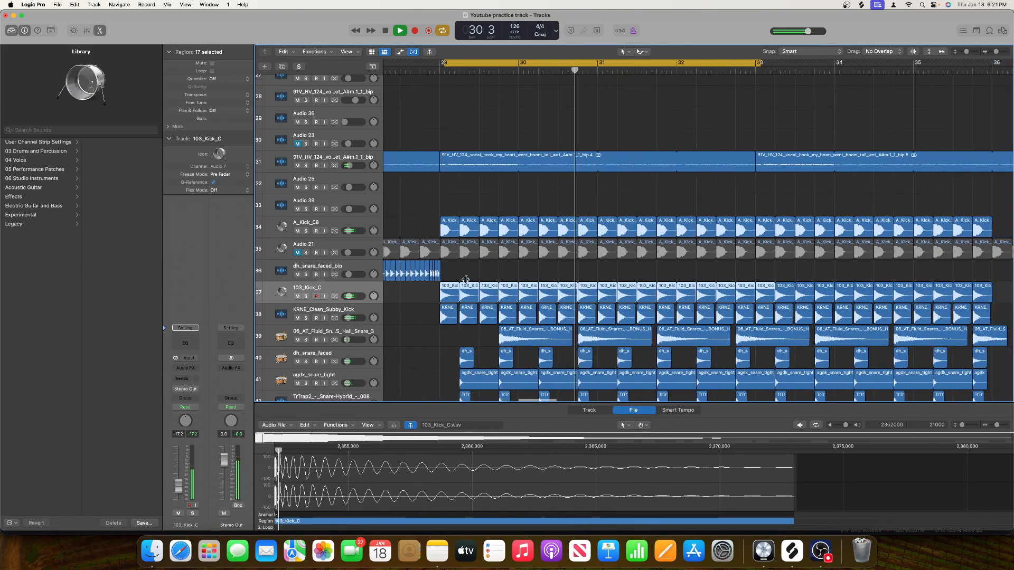
scroll(465, 280, down, 2)
scroll(465, 280, down, 3)
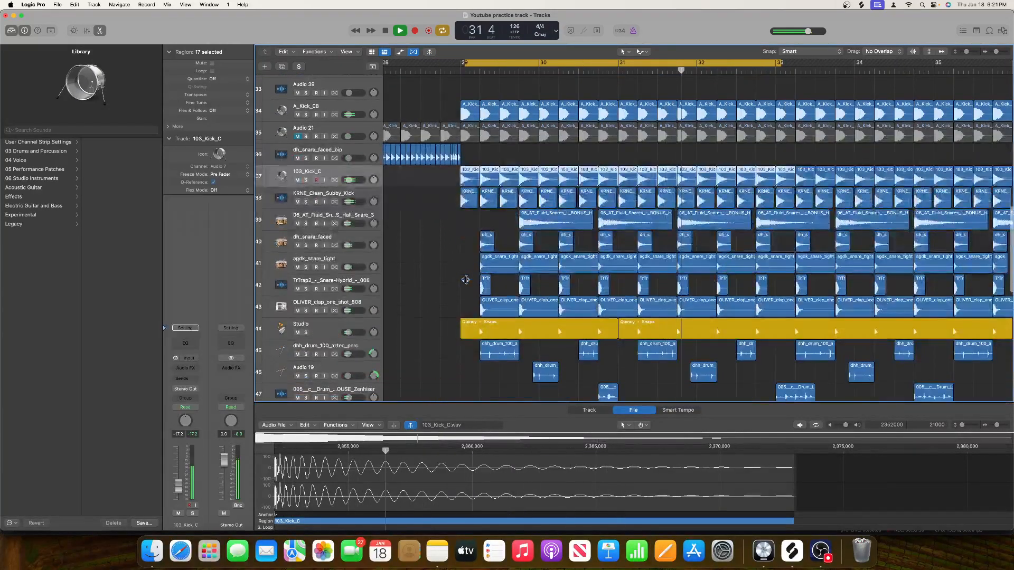
scroll(465, 279, right, 1)
key(space)
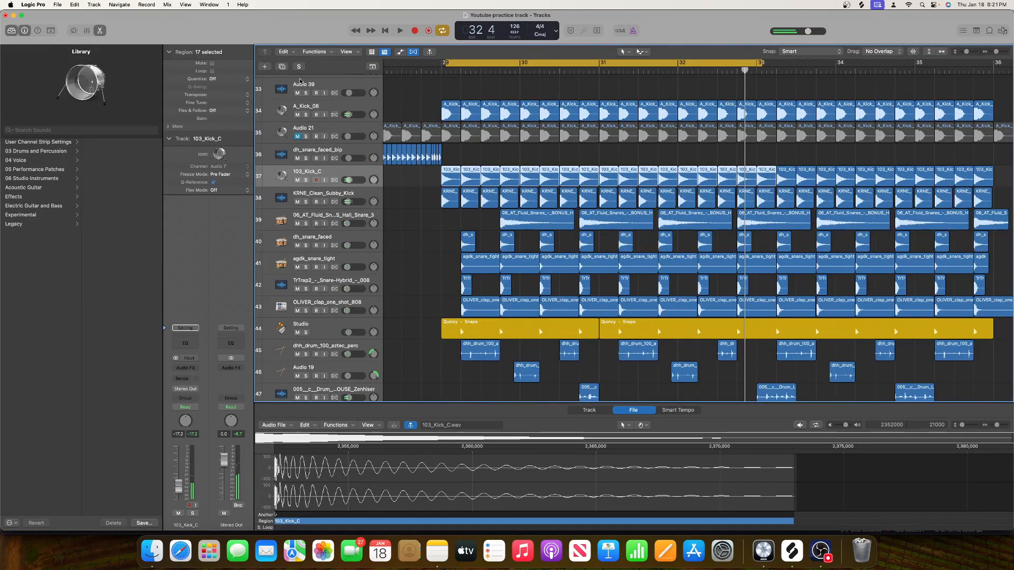
Add a send from the A_Kick_08 track to Bus 11.
click(332, 107)
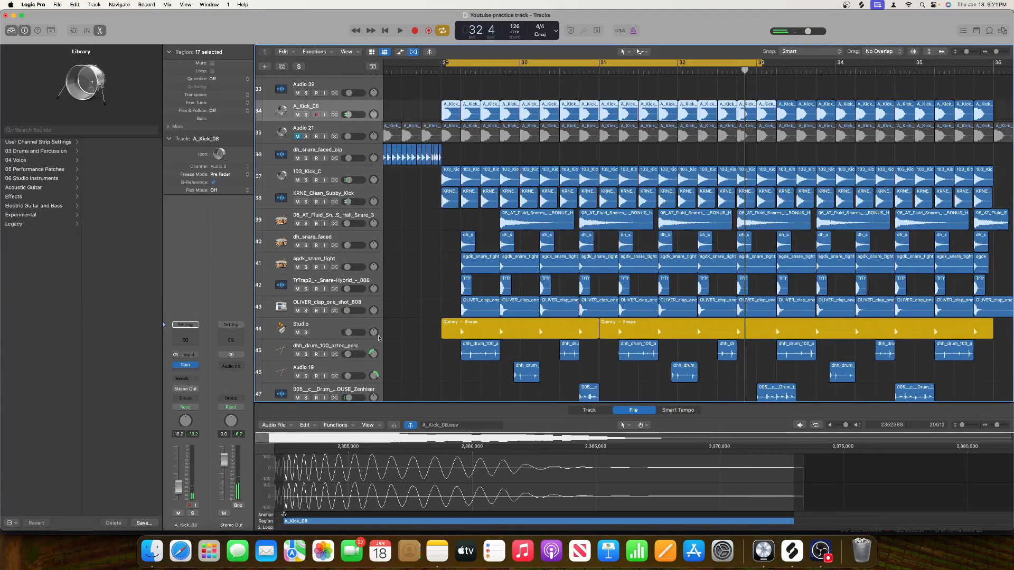
click(183, 379)
mouse_move(191, 393)
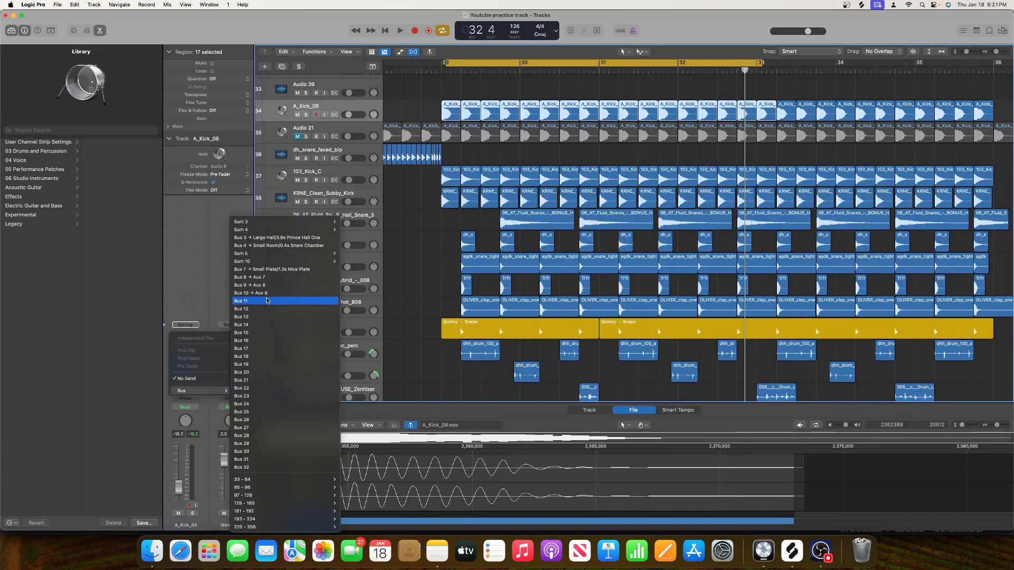
click(267, 301)
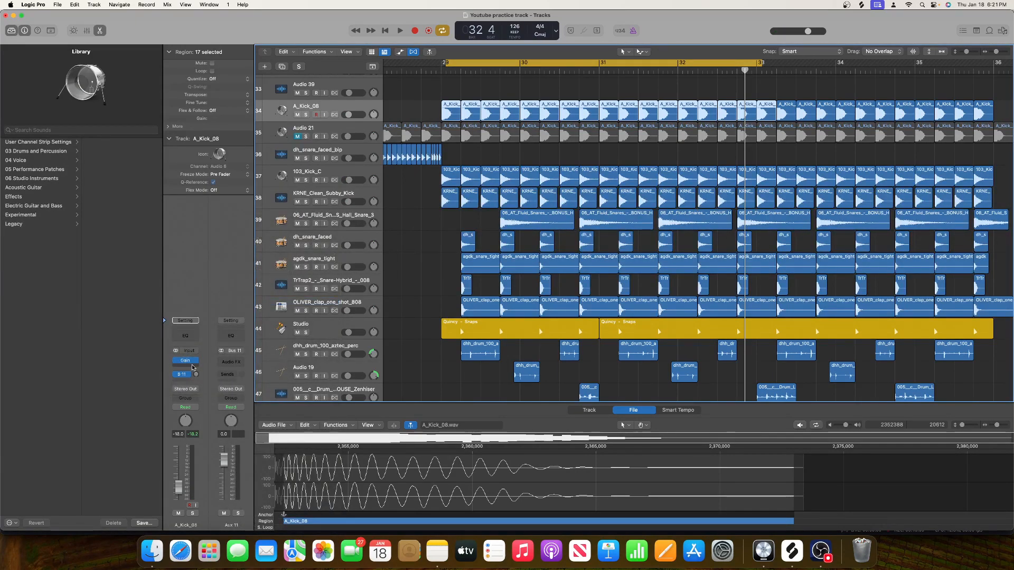
Solo the 06_AT_Fluid_Snares BONUS Hall Snare track, set its volume to -24.5 dB, and insert a Channel EQ.
click(333, 174)
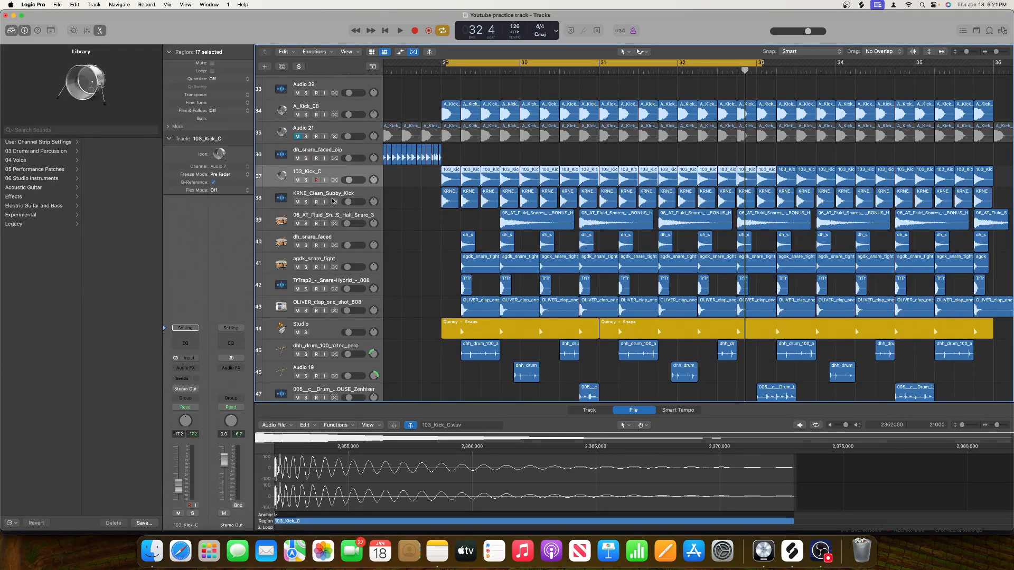
click(332, 216)
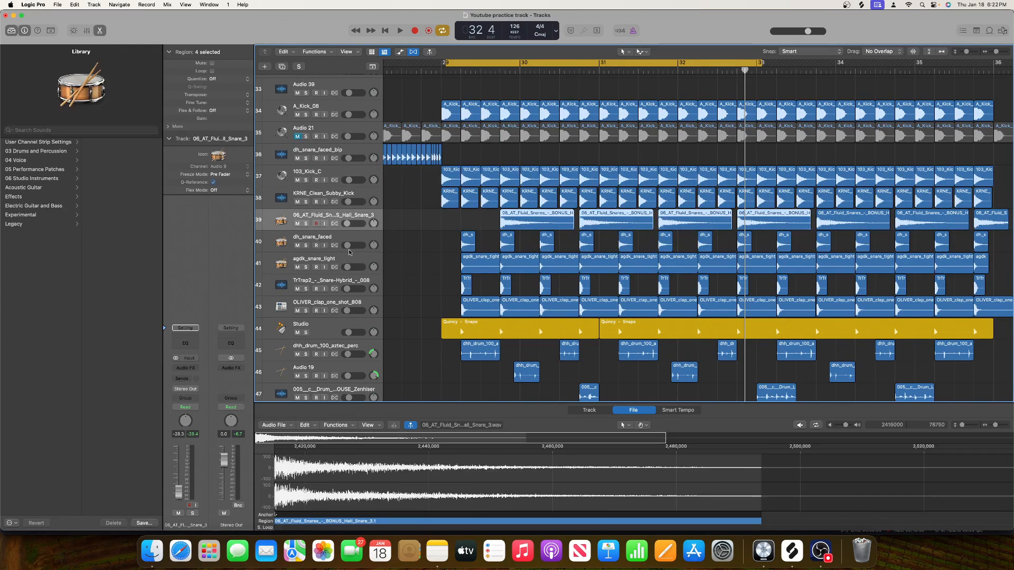
key(space)
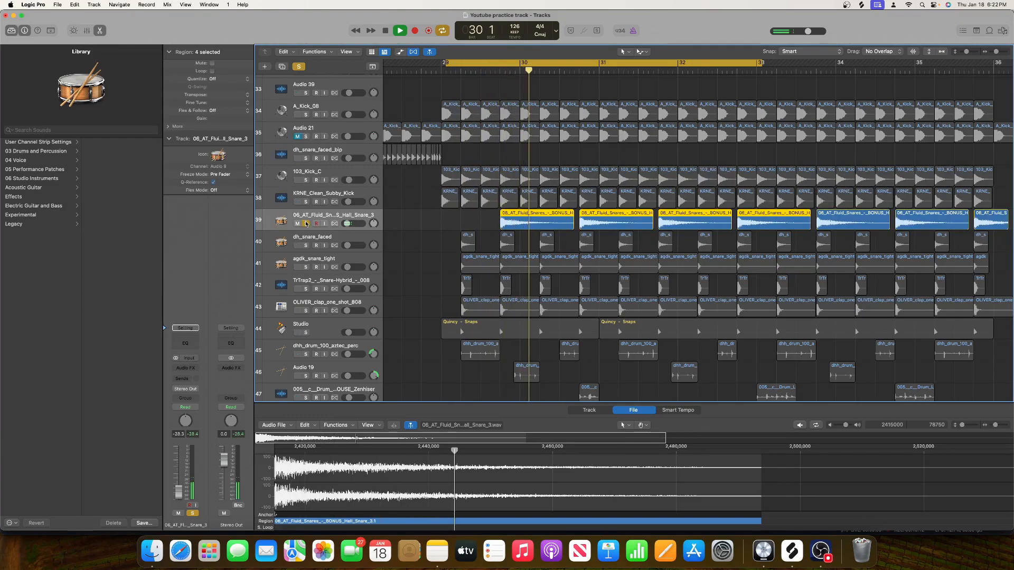
key(space)
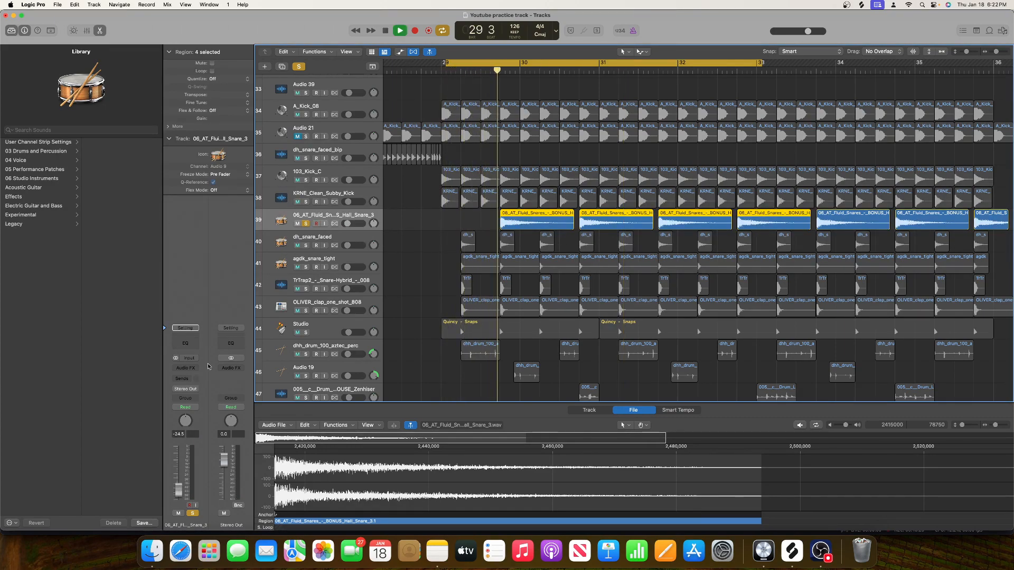
click(186, 342)
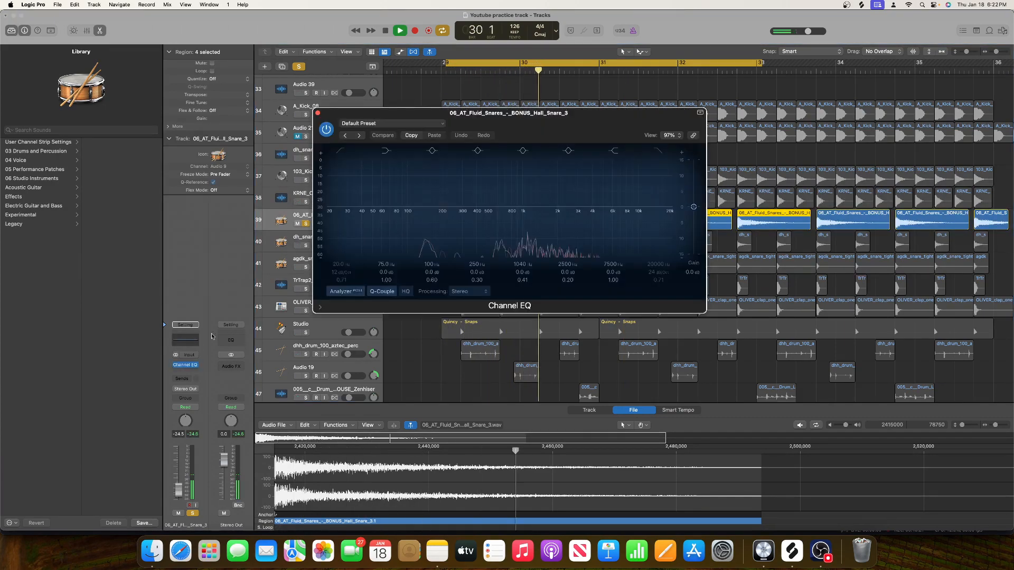
Enable the low cut on the hall snare's Channel EQ at about 108 Hz with a 48 dB/Oct slope, and close the EQ.
click(339, 153)
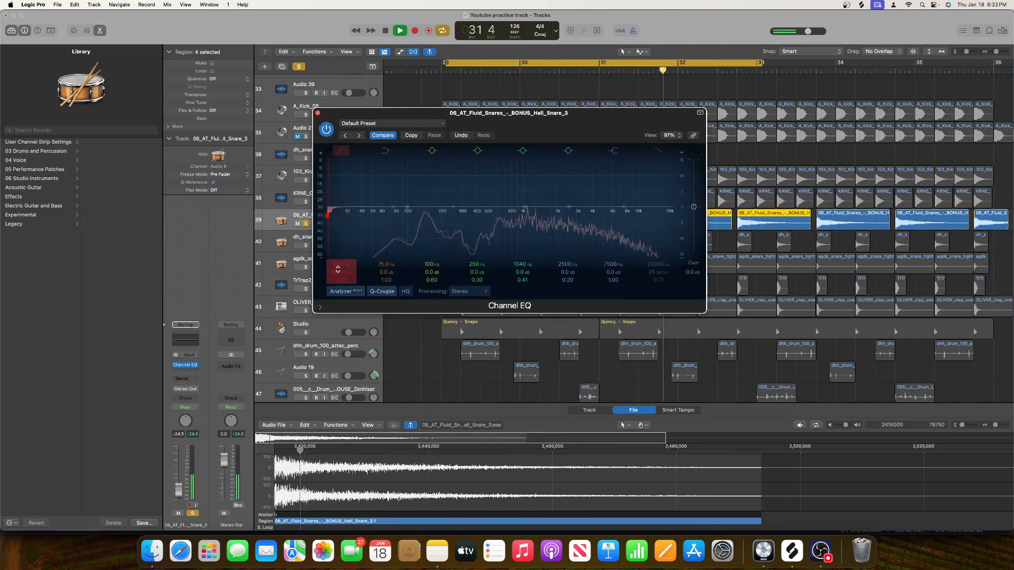
drag(338, 270, 338, 256)
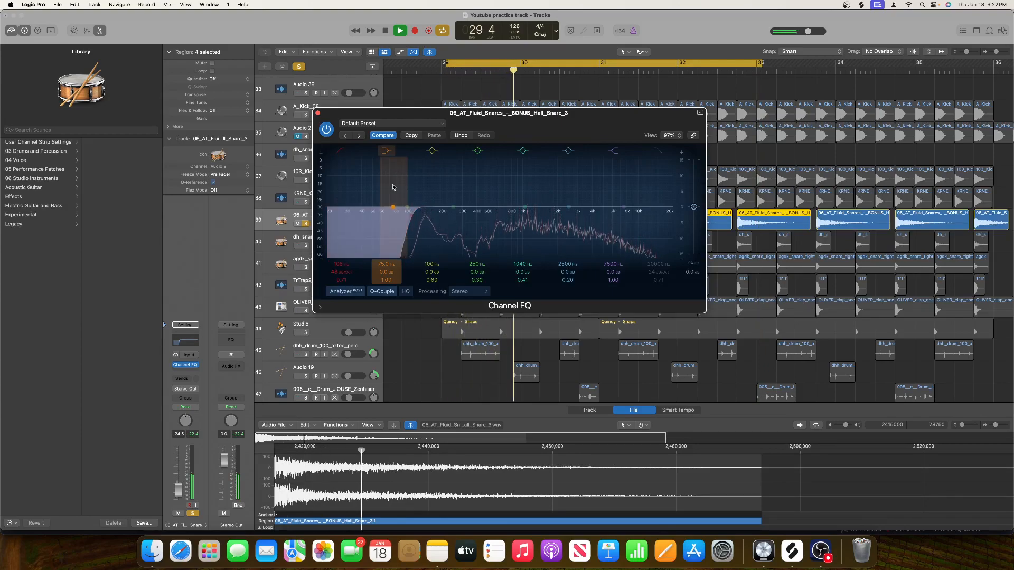
drag(530, 203, 535, 202)
click(319, 113)
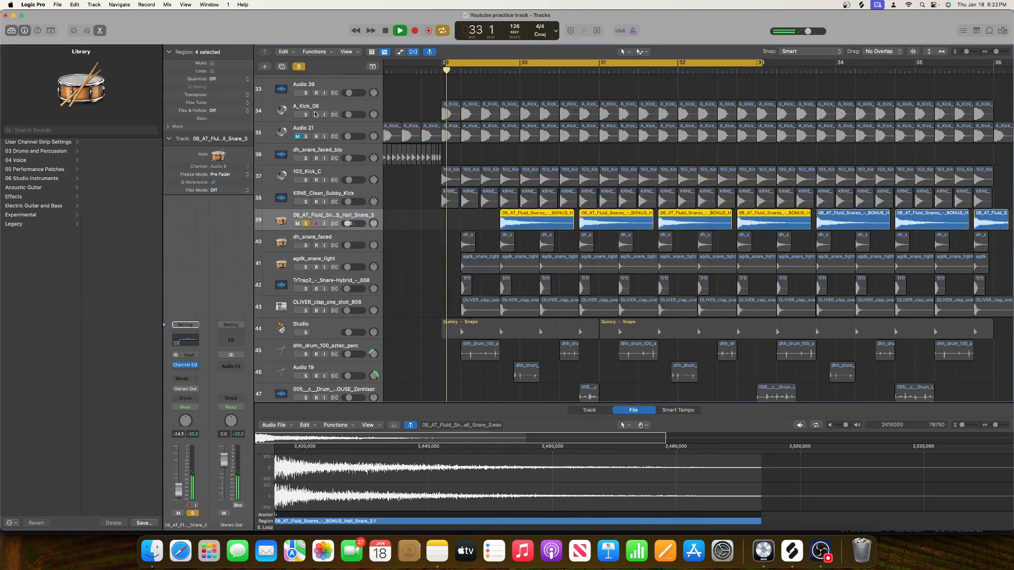
Solo the dh_snare_faced track and insert a Channel EQ with a low cut at about 105 Hz and 24 dB/Oct.
click(305, 245)
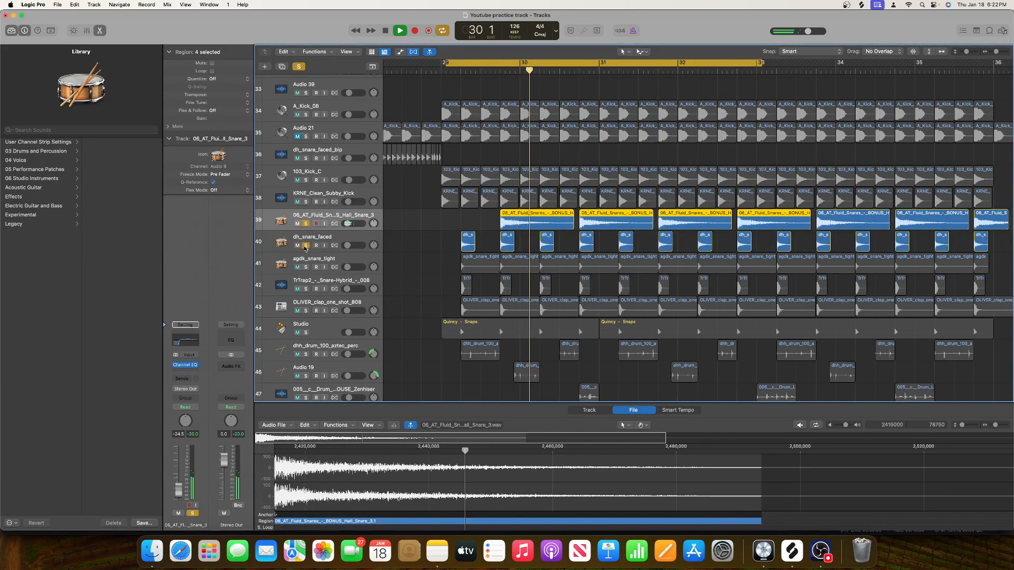
click(328, 237)
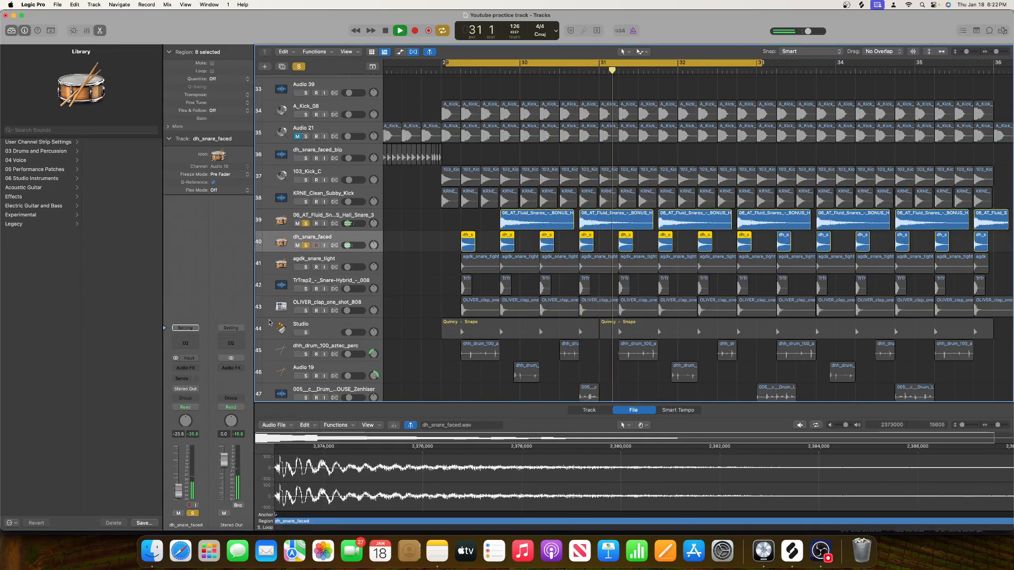
click(186, 340)
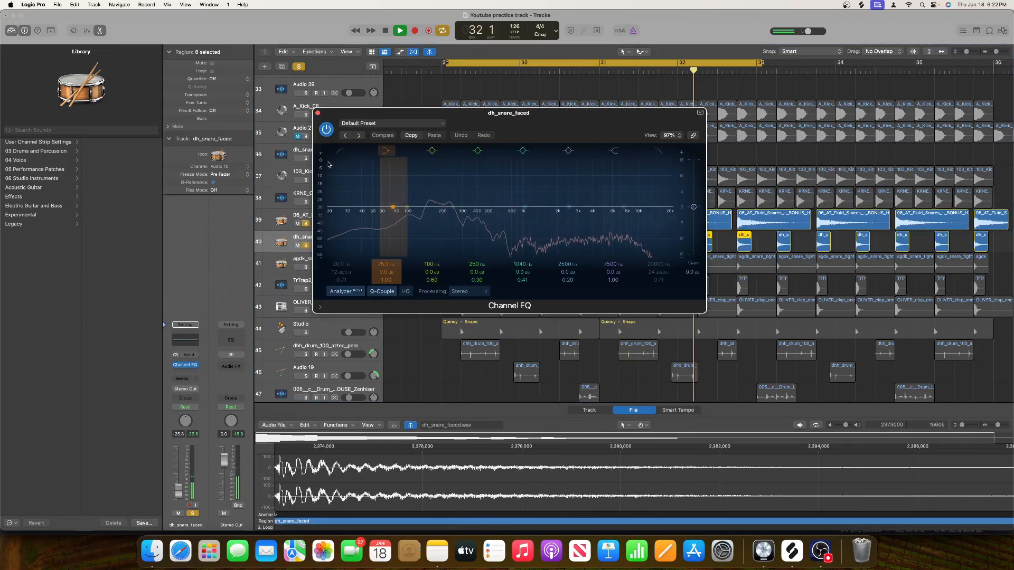
click(340, 151)
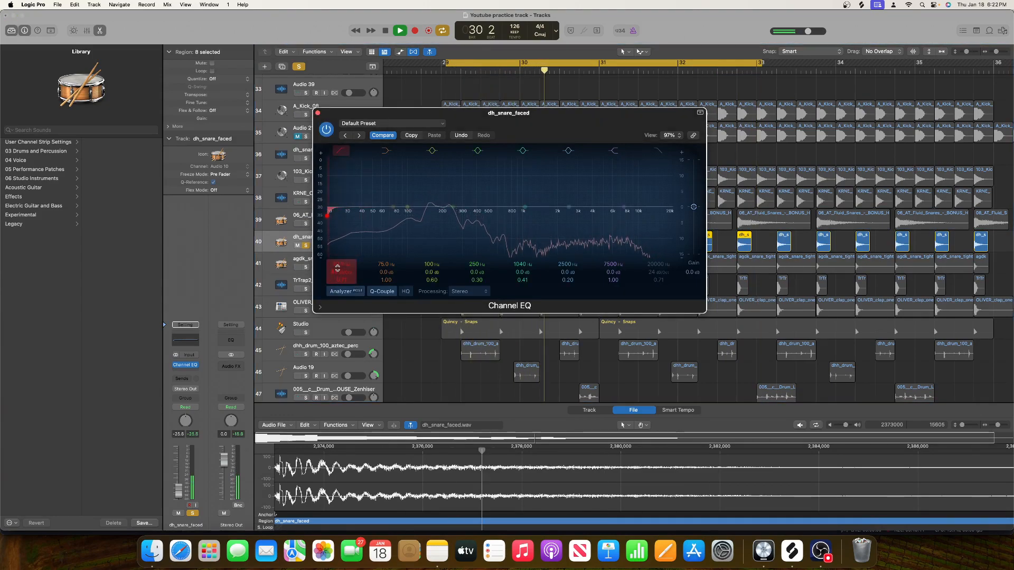
drag(336, 263, 336, 238)
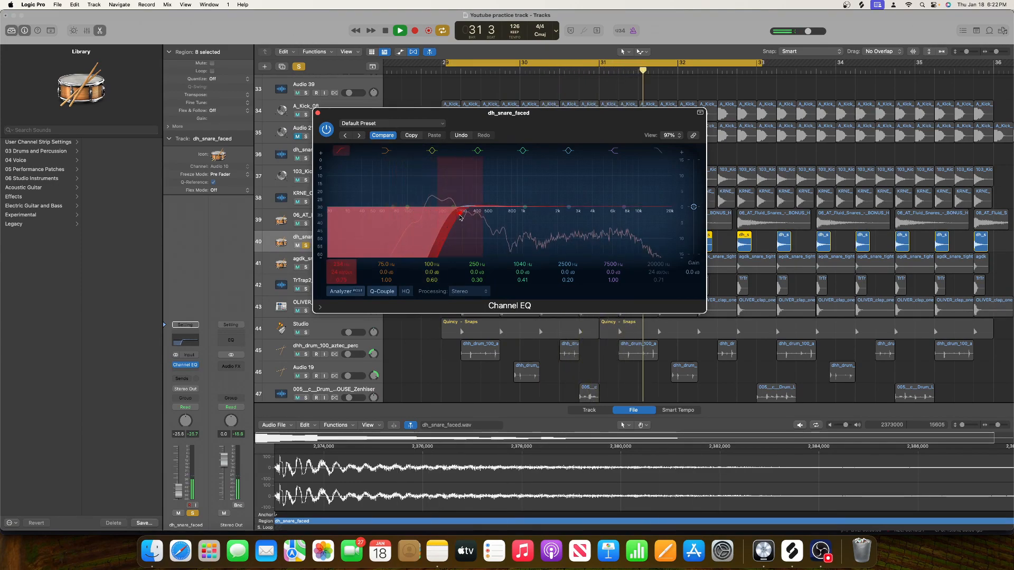
drag(436, 216, 413, 215)
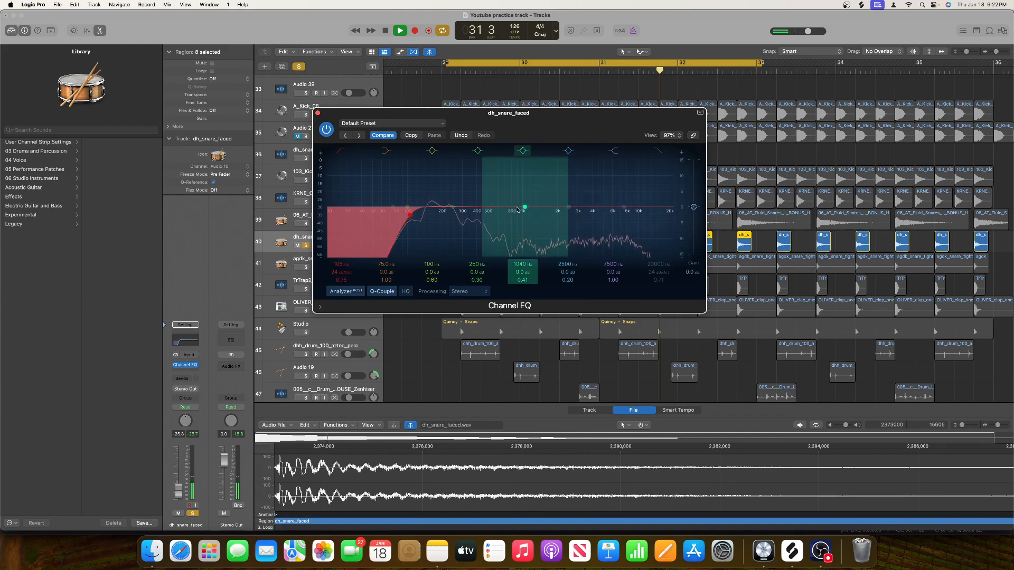
Shape the dh_snare_faced EQ with +2.9 dB at 252 Hz (Q 1.40), -0.5 dB at 830 Hz and +2.3 dB at 2680 Hz.
drag(523, 208, 544, 204)
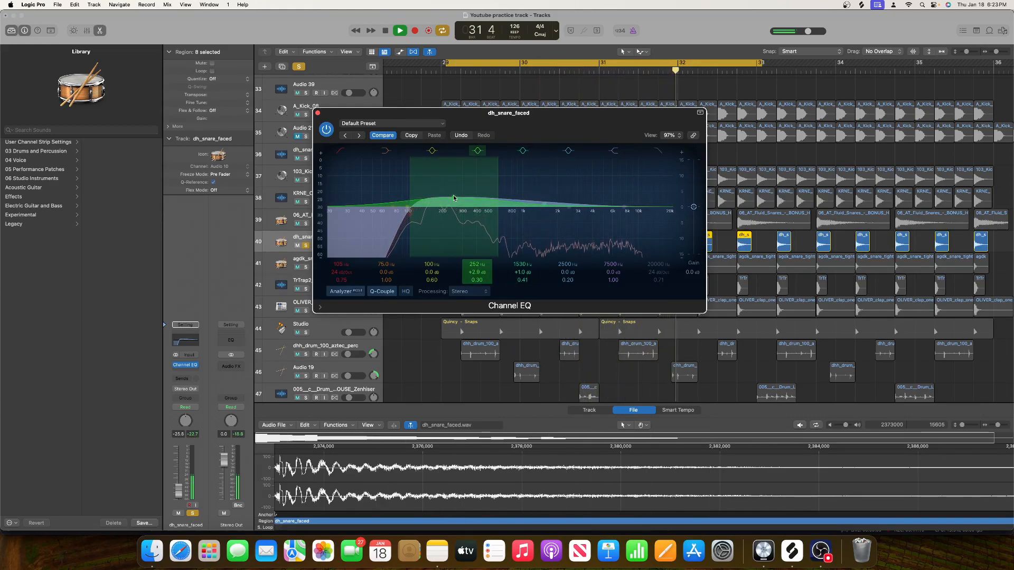
drag(477, 280, 478, 283)
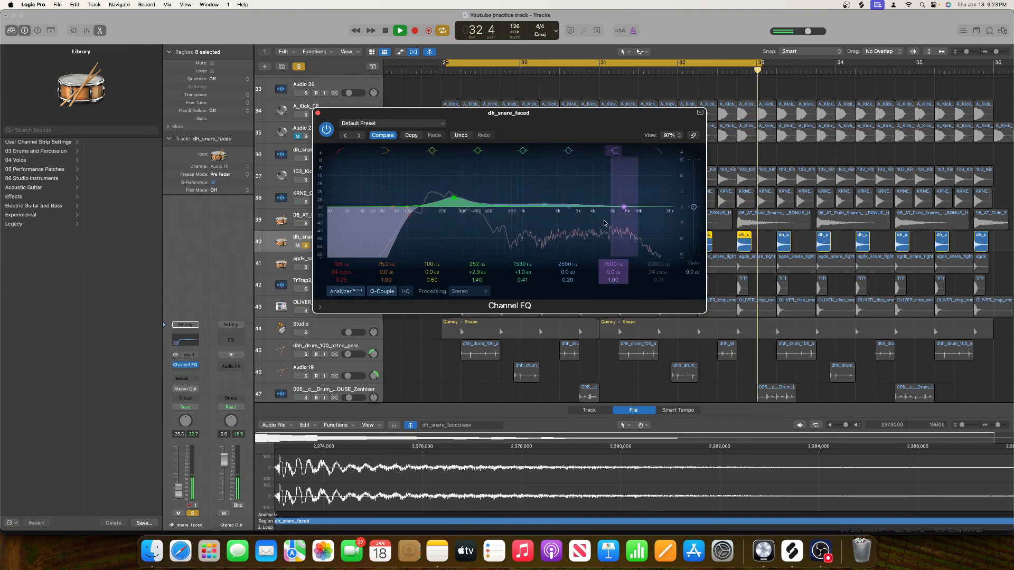
drag(551, 205, 573, 196)
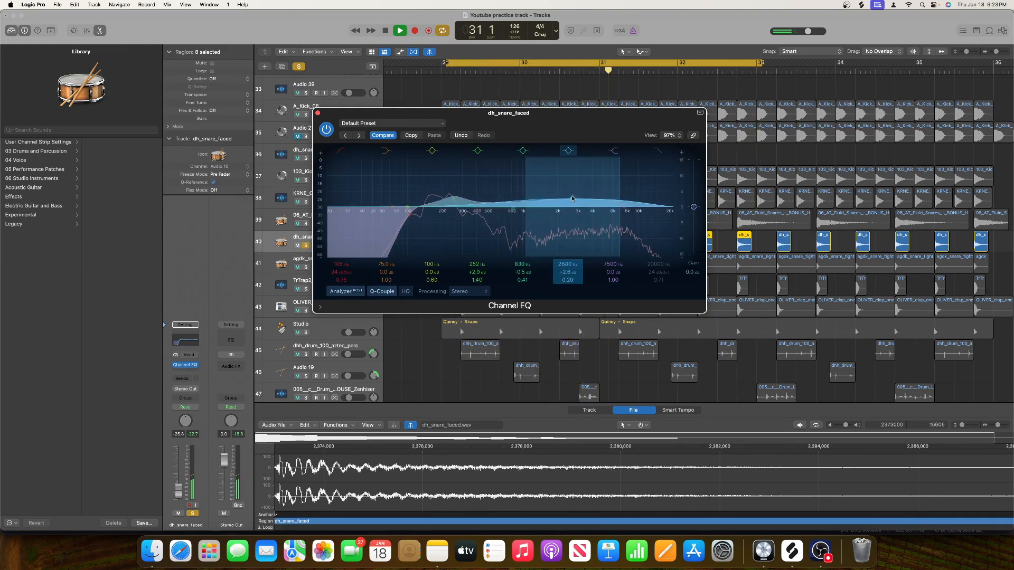
drag(568, 281, 567, 275)
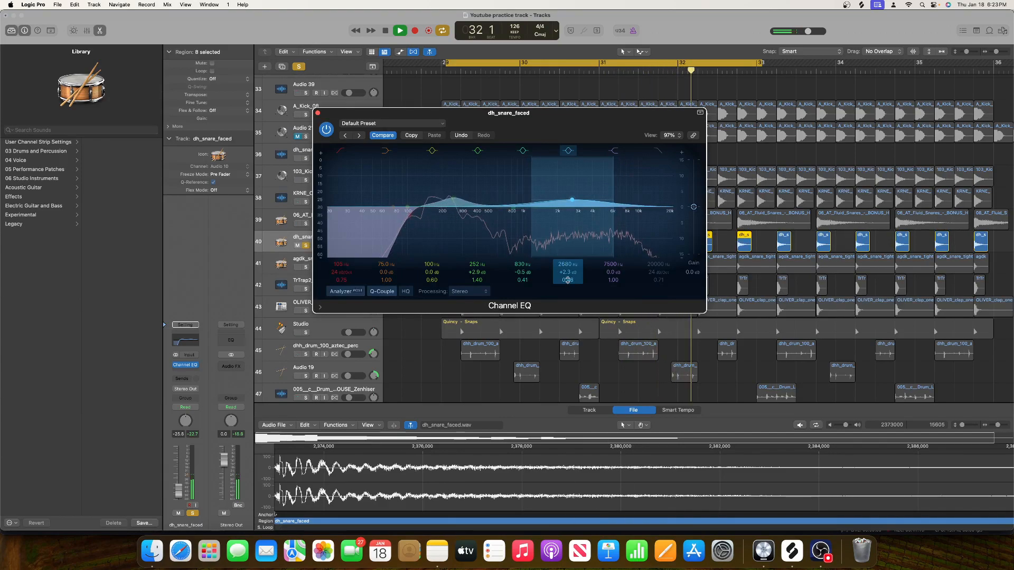
click(317, 113)
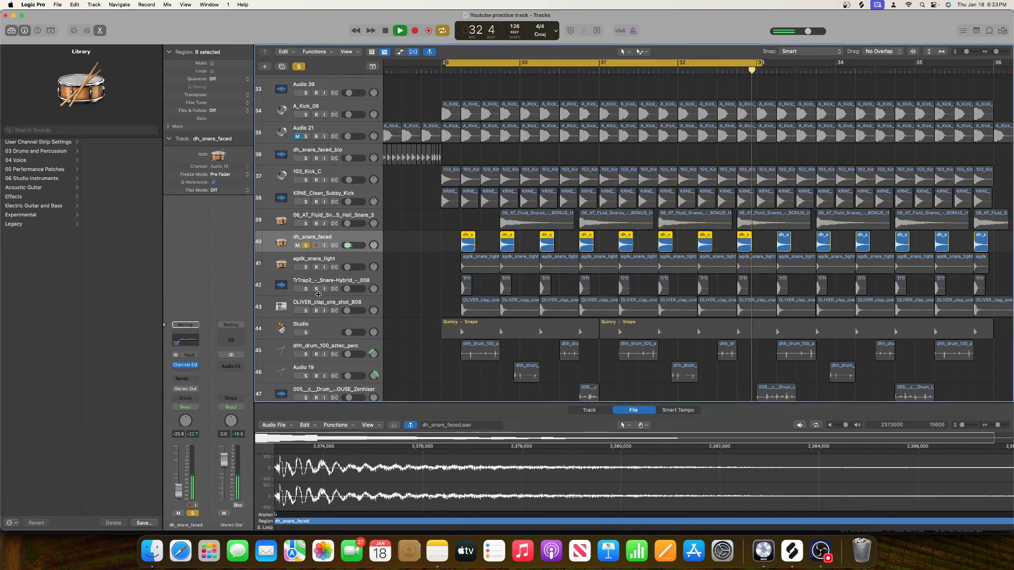
click(305, 268)
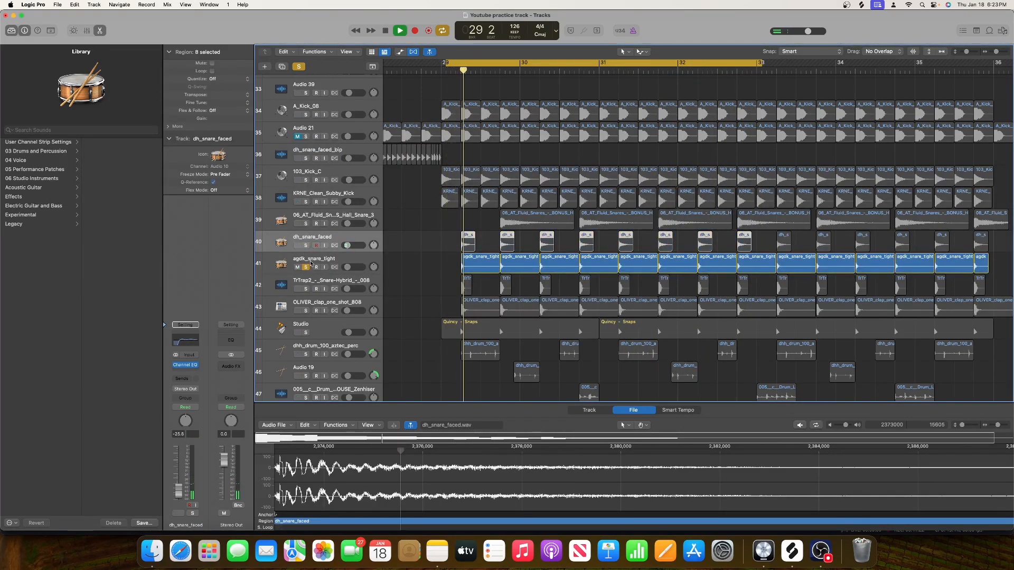
click(305, 246)
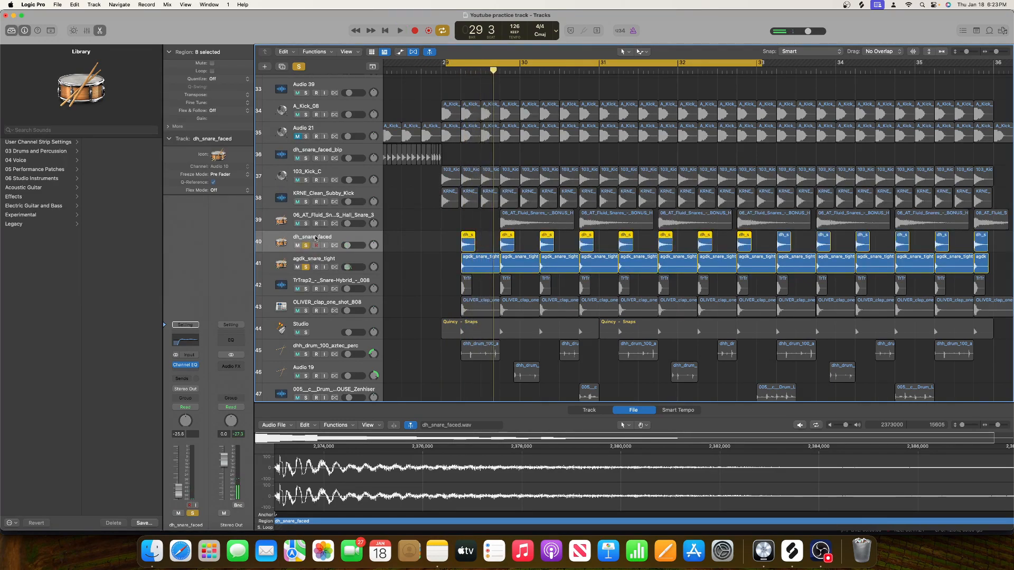
click(304, 267)
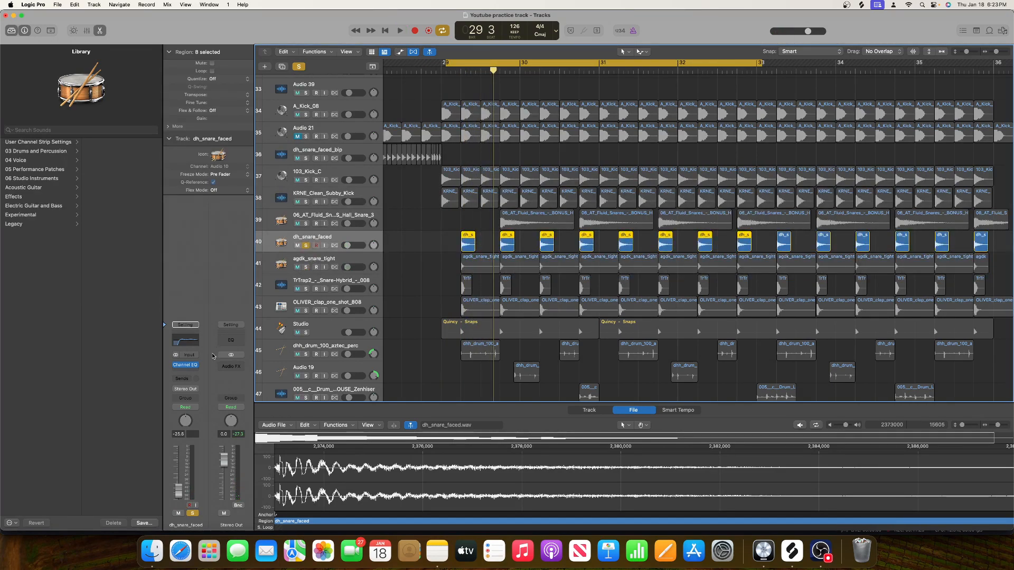
Insert Neutron 3 Compressor on dh_snare_faced with threshold about -5.5 dB, attack 0.7 and ratio 4.2:1.
click(185, 374)
mouse_move(206, 422)
click(255, 422)
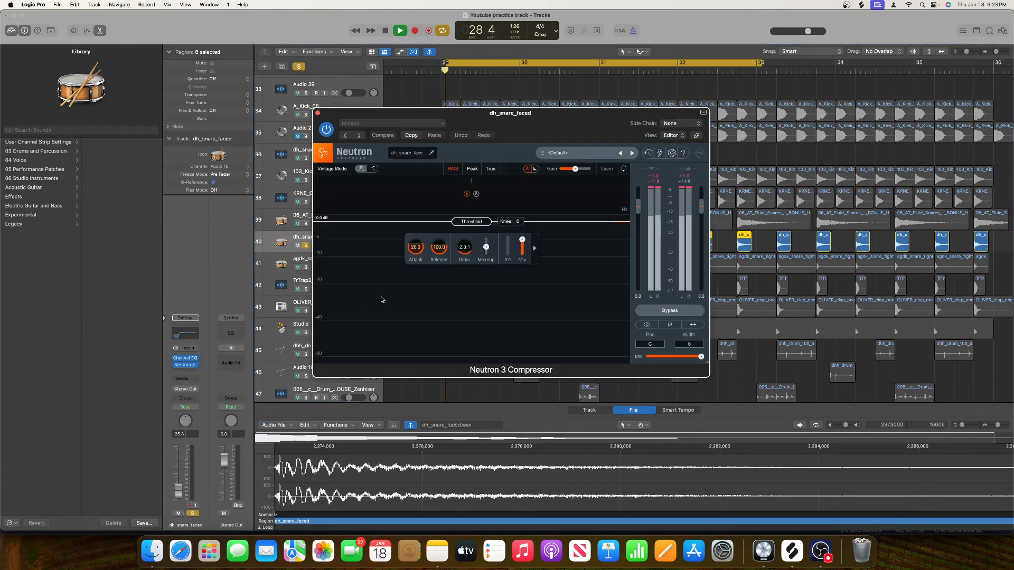
drag(471, 222, 468, 259)
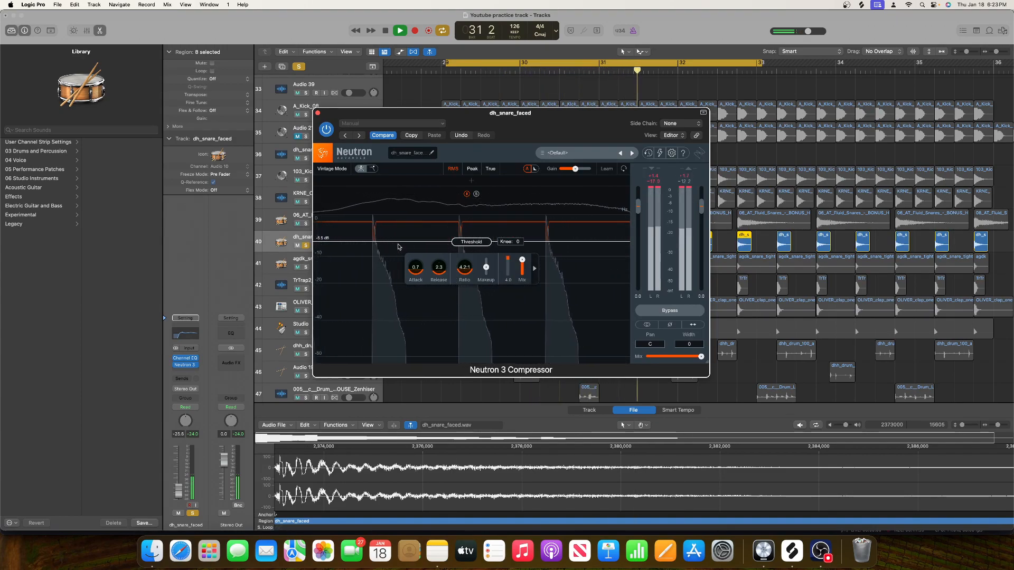
click(317, 112)
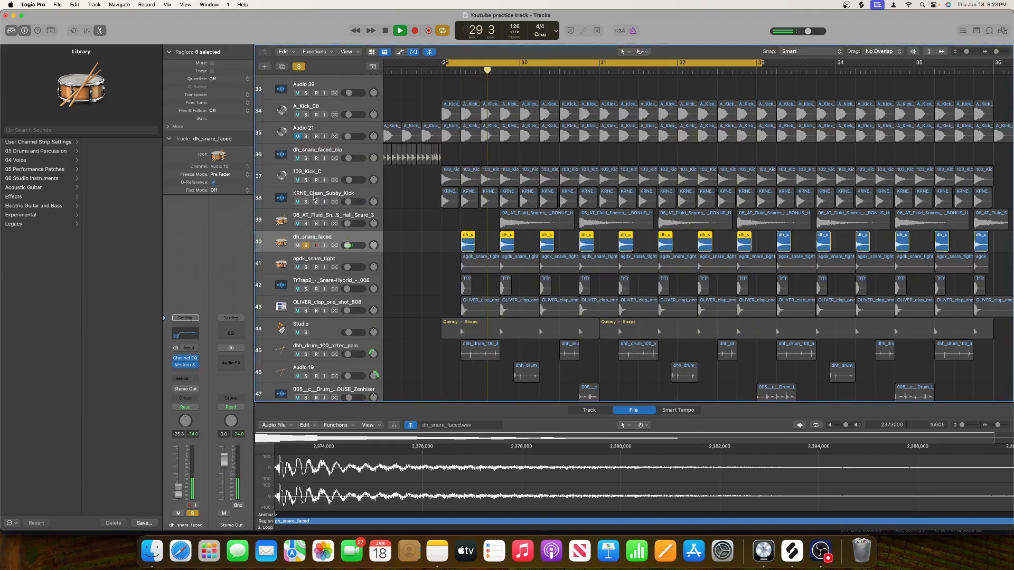
Solo agdk_snare_tight and insert a Channel EQ with a 48 dB/Oct low cut at about 218 Hz and +2.2 dB at 2540 Hz.
click(306, 267)
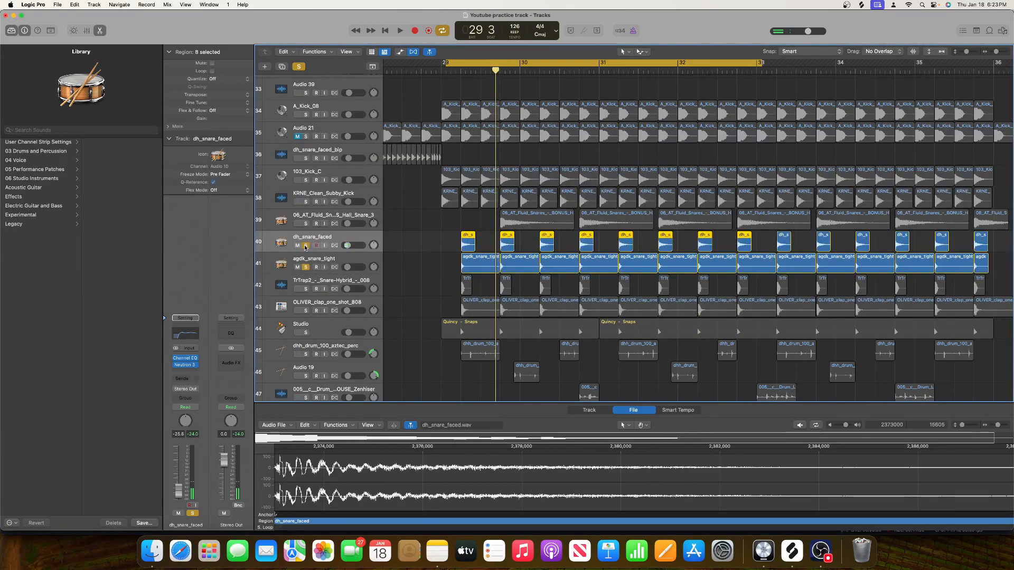
click(305, 246)
click(332, 259)
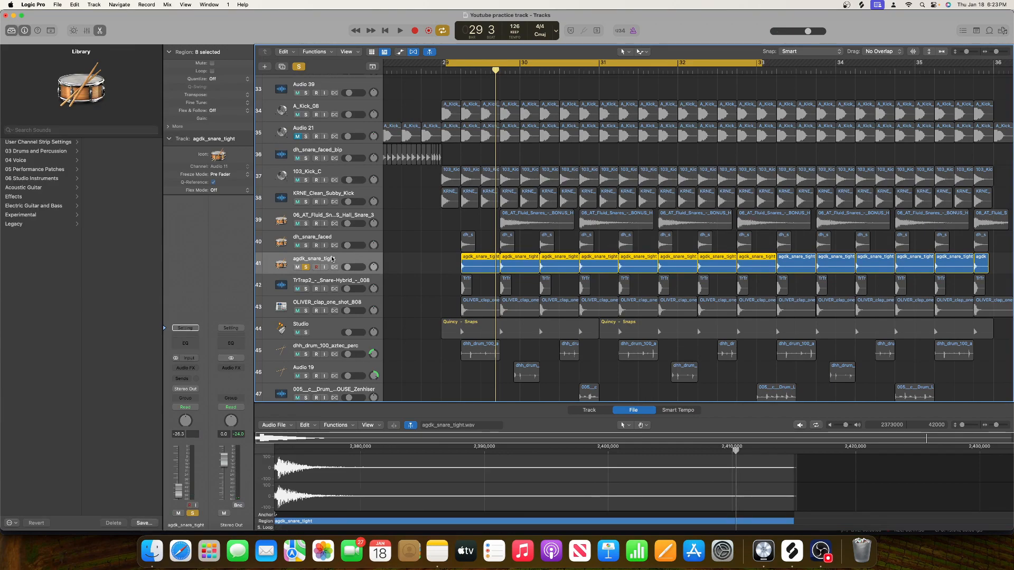
key(space)
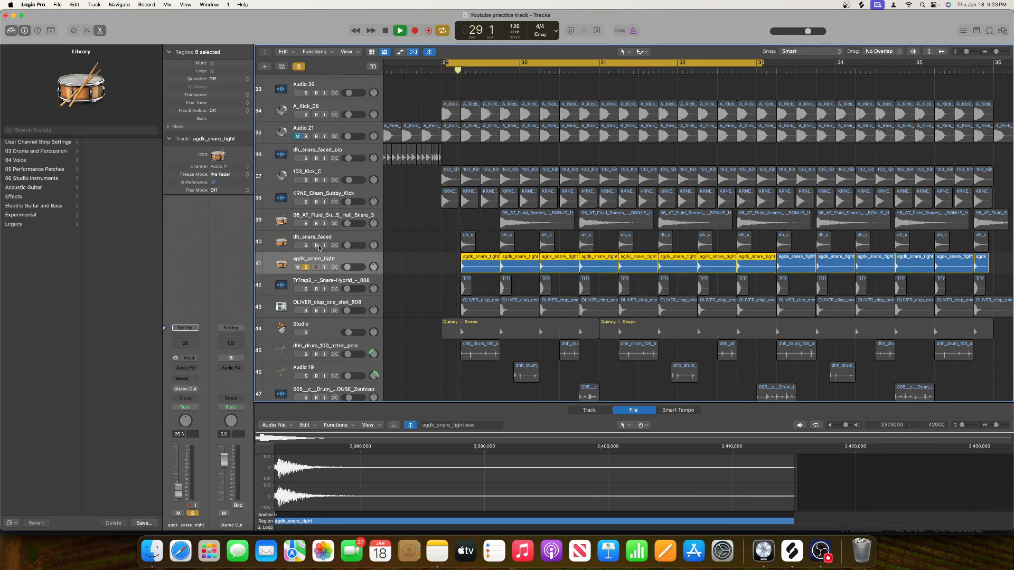
click(185, 343)
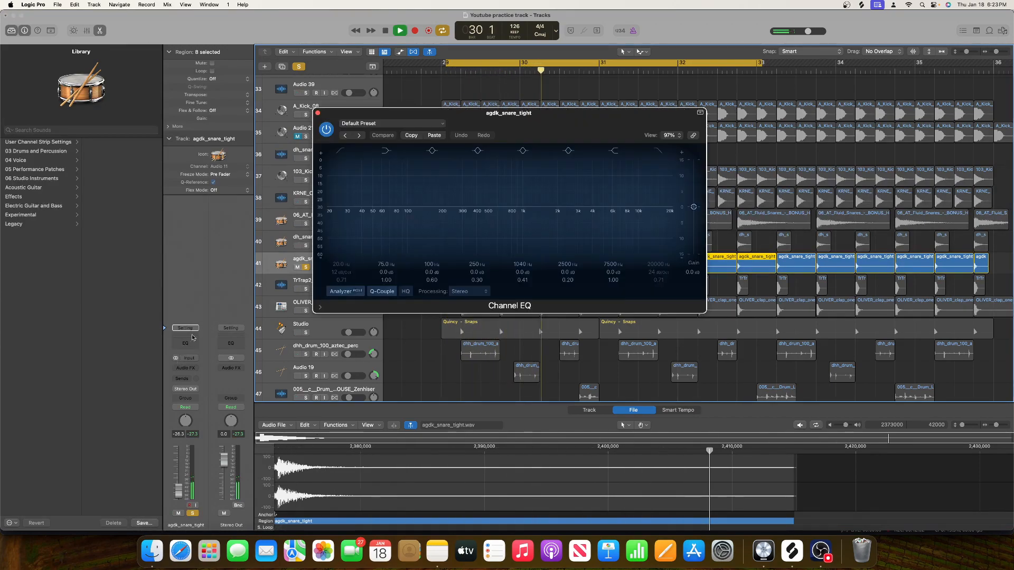
click(338, 152)
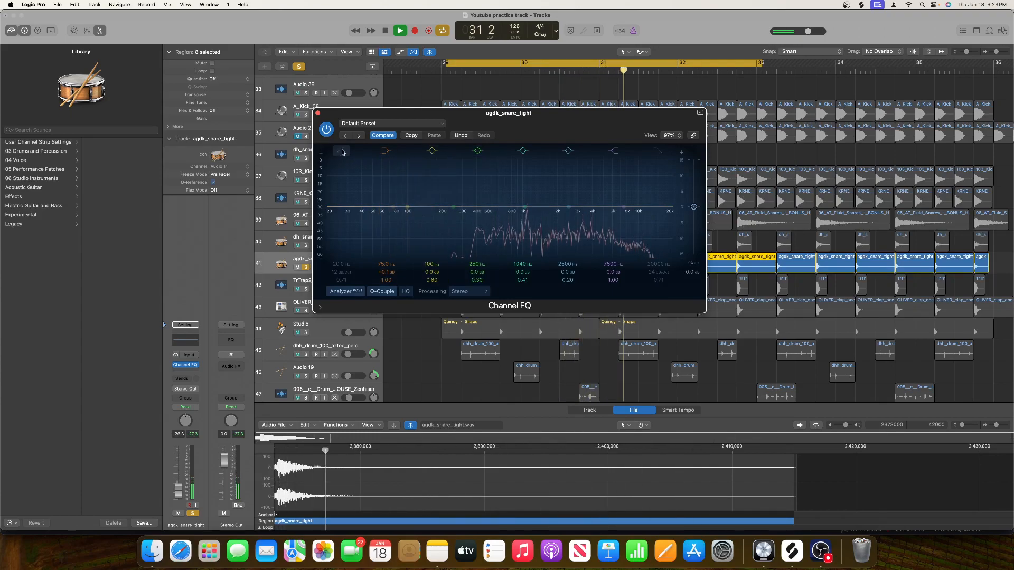
mouse_move(339, 272)
mouse_down()
mouse_move(336, 241)
mouse_move(341, 268)
mouse_up()
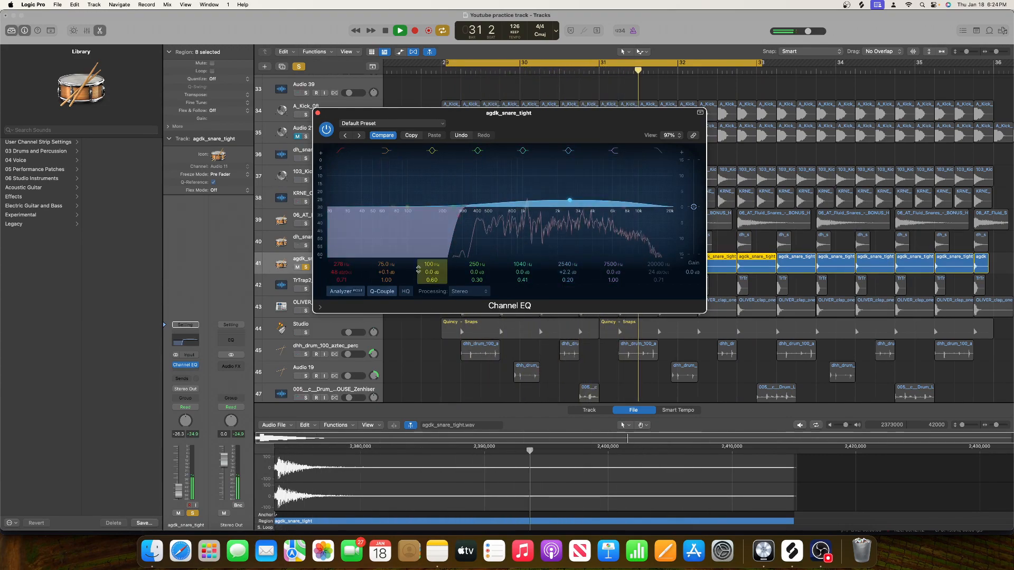
click(318, 113)
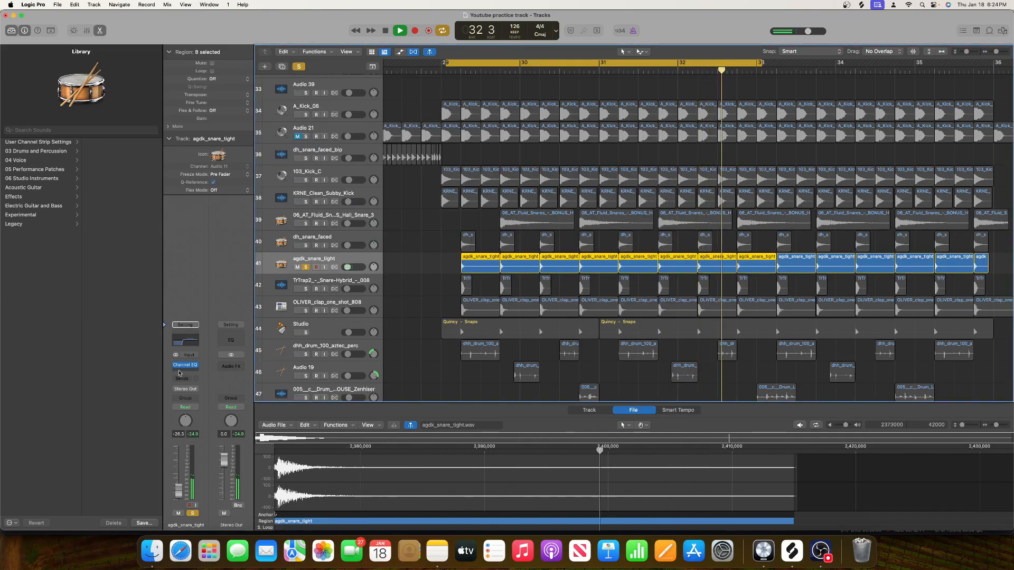
Insert Neutron 3 Compressor on agdk_snare_tight with threshold about -7.2 dB, attack 0.3, release 2.4 and ratio 3.5:1.
click(194, 365)
mouse_move(201, 397)
click(258, 398)
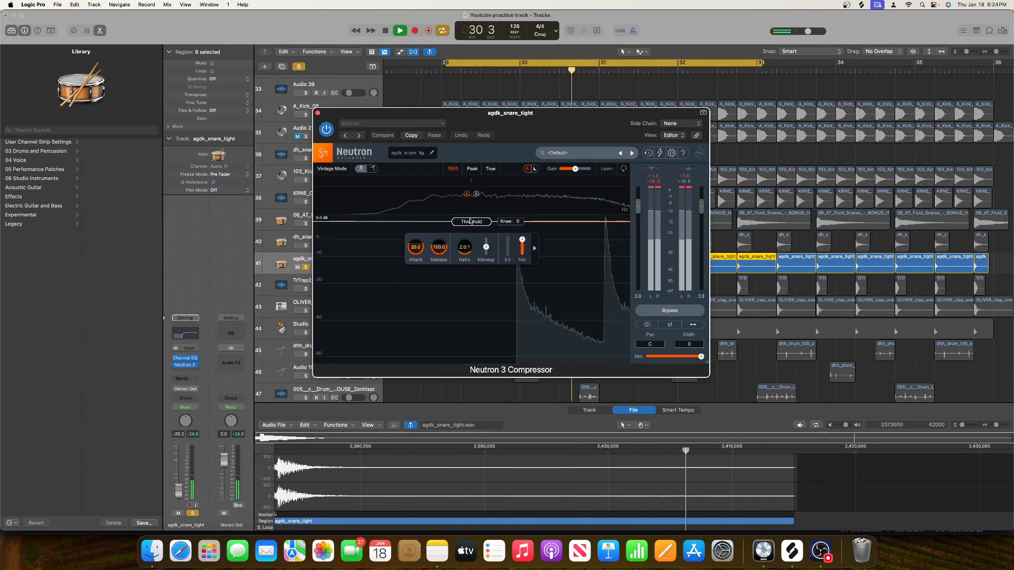
drag(470, 225, 417, 312)
drag(469, 279, 442, 283)
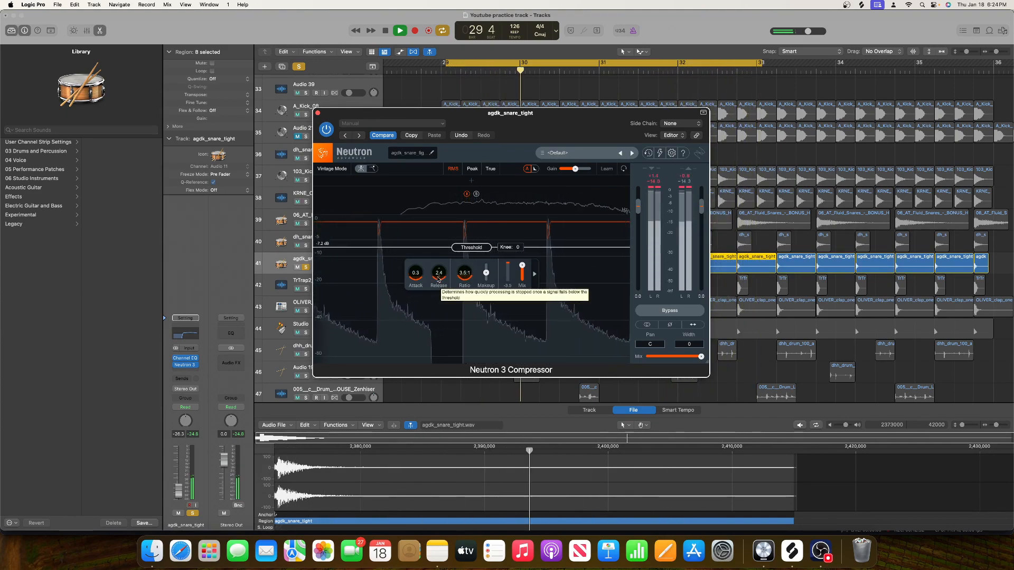
click(317, 113)
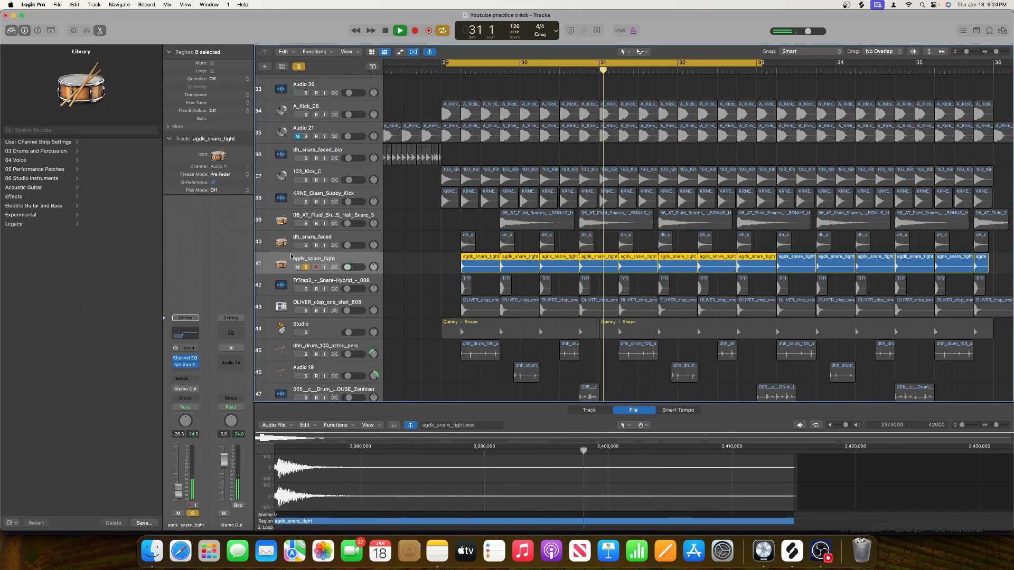
Solo the TrTrap2 Snare-Hybrid 008 track and insert a Channel EQ with a low cut at about 133 Hz and +2.4 dB at 302 Hz.
click(308, 278)
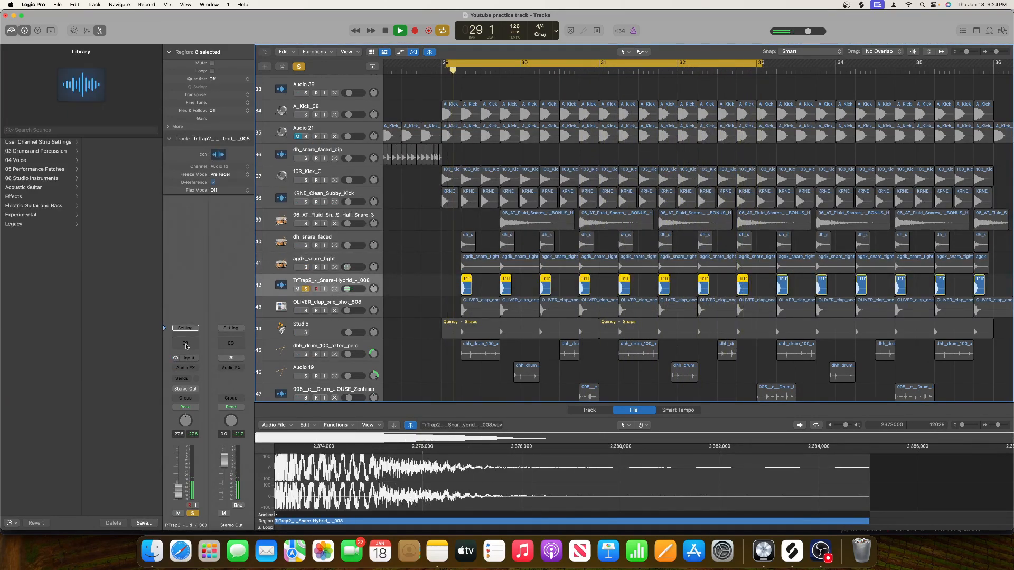
click(185, 343)
click(331, 262)
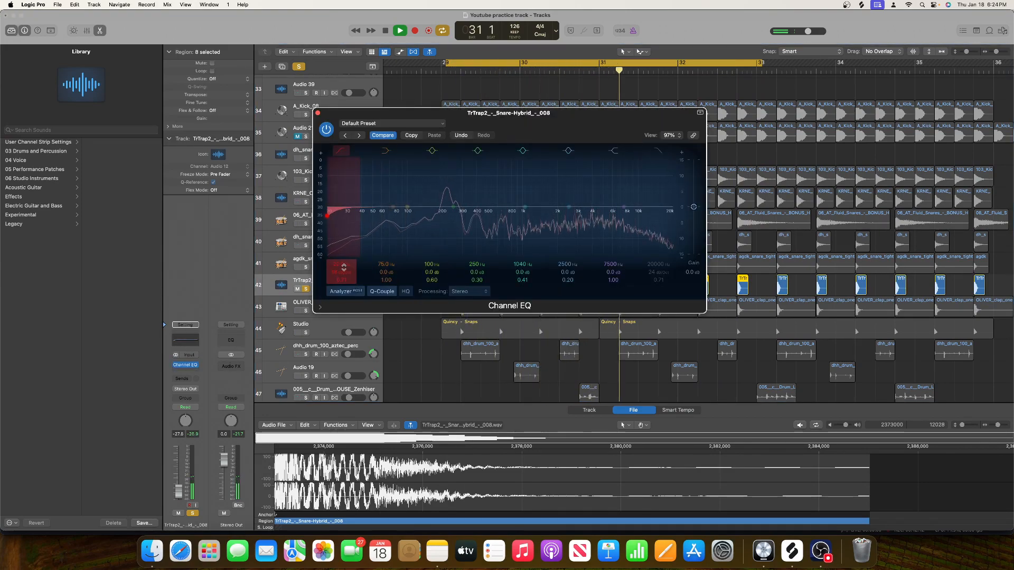
drag(341, 264, 341, 242)
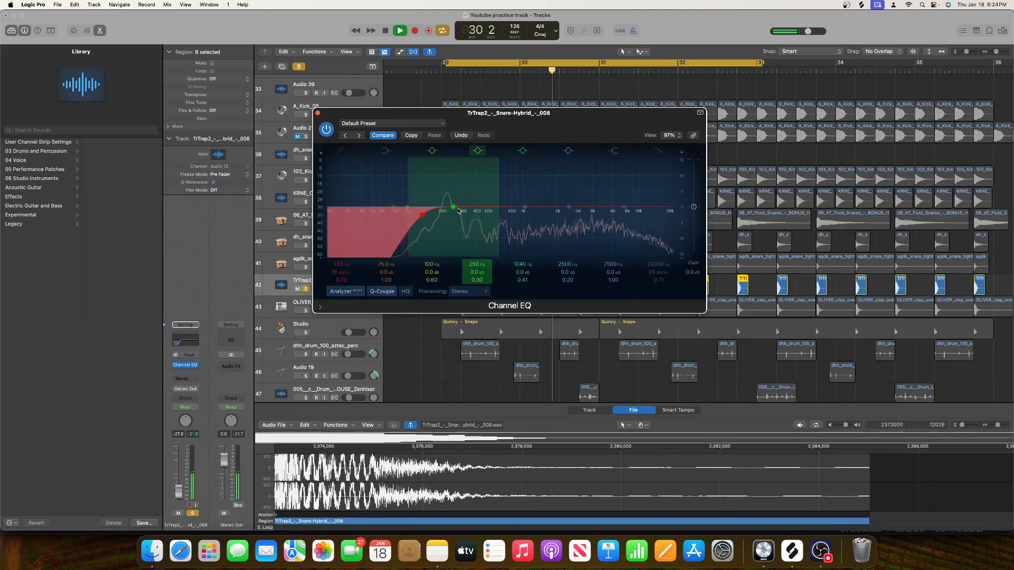
drag(460, 206, 461, 200)
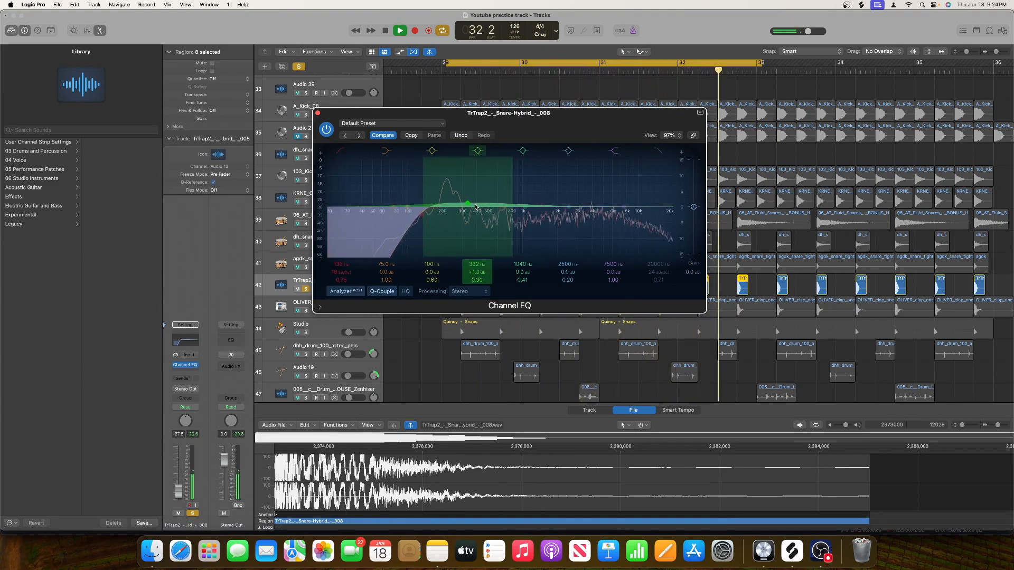
drag(479, 205, 475, 201)
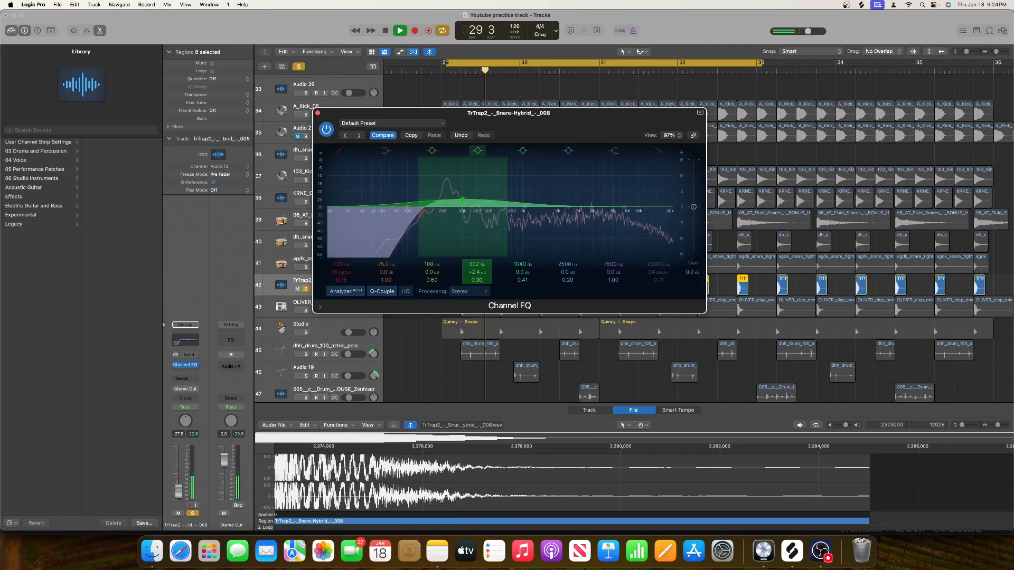
Set the TrTrap2 Snare-Hybrid 008 Channel EQ boosts to +2.5 dB at 224 Hz with Q 0.75 and +2.5 dB at 1800 Hz with Q 1.40.
drag(463, 199, 463, 187)
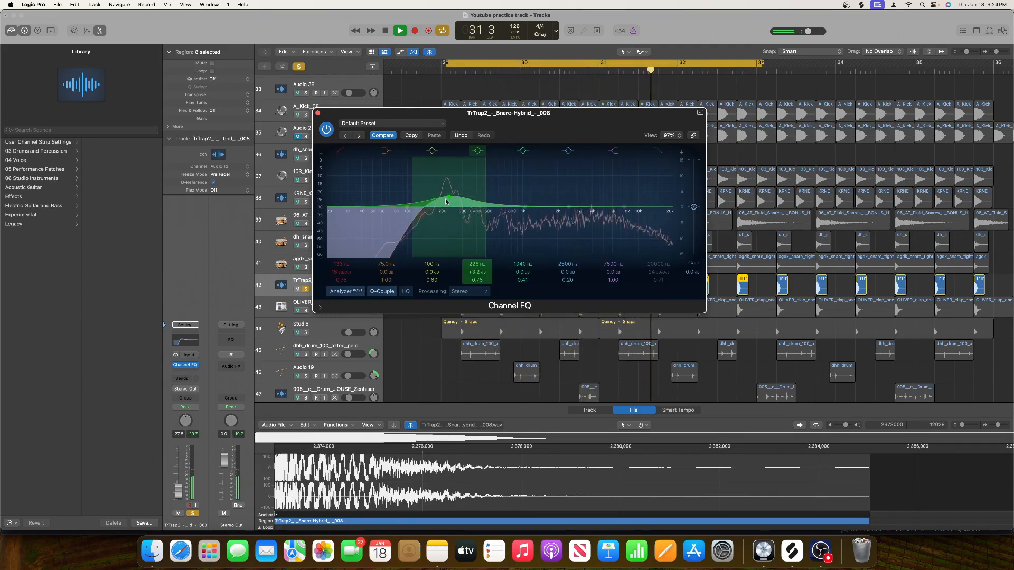
drag(445, 203, 447, 204)
mouse_move(569, 207)
mouse_down()
mouse_move(576, 187)
mouse_move(556, 195)
mouse_up()
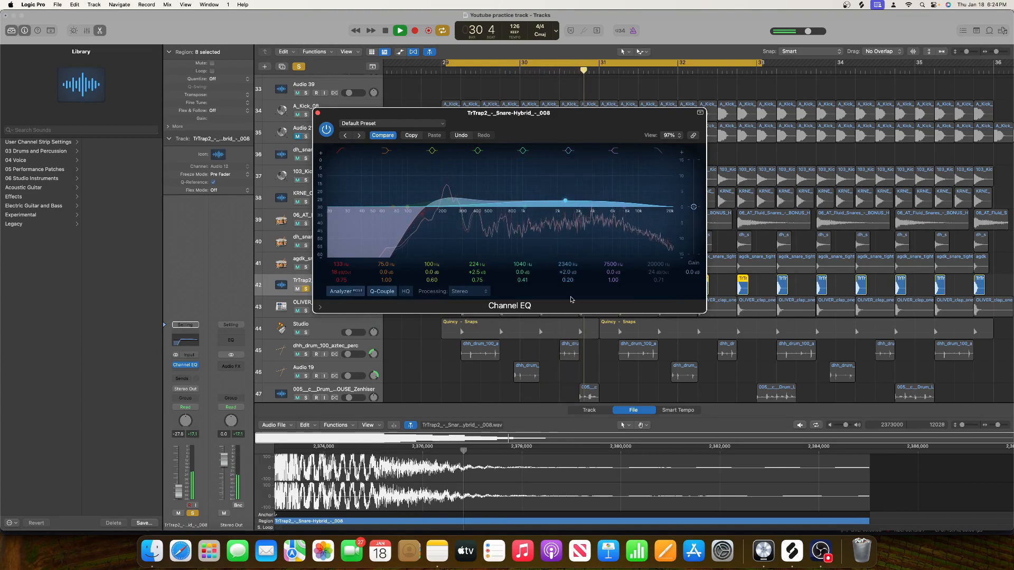
drag(568, 280, 568, 271)
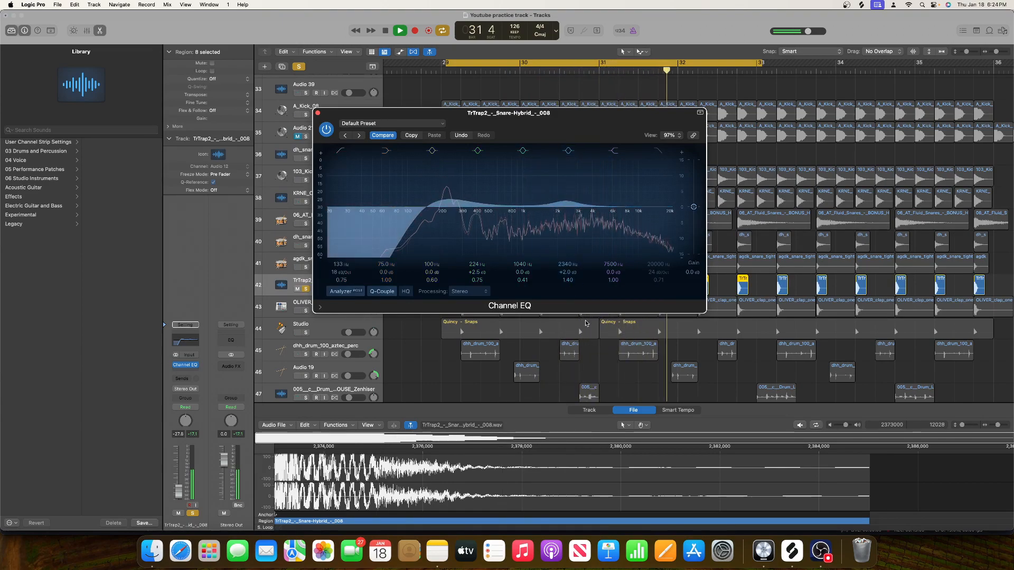
drag(569, 200, 575, 188)
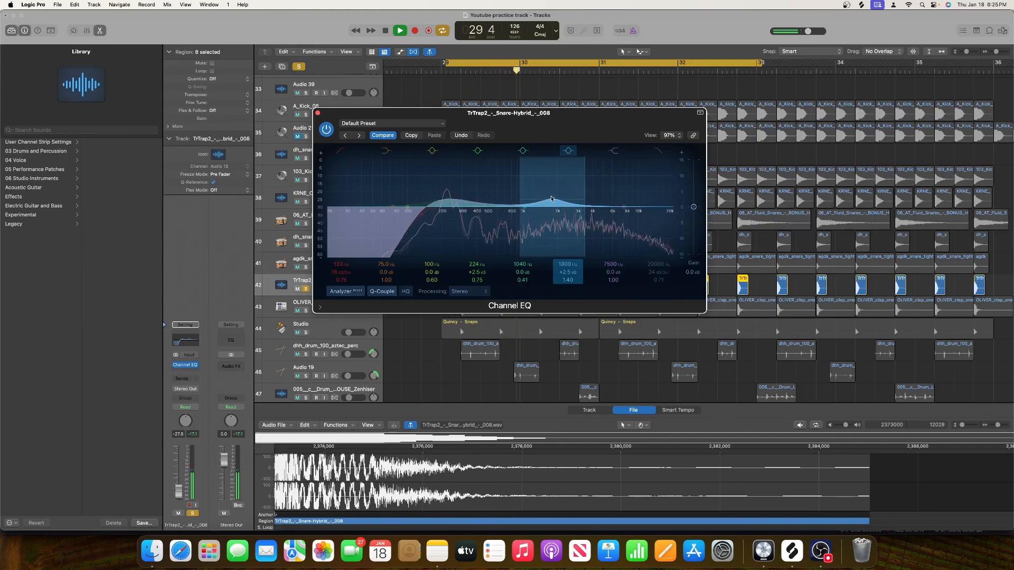
click(318, 113)
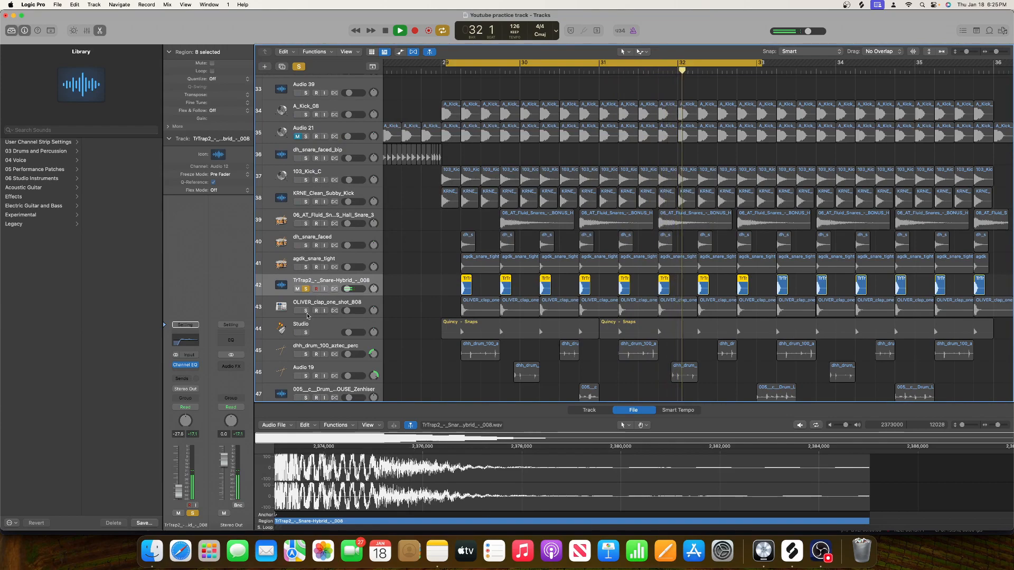
click(306, 311)
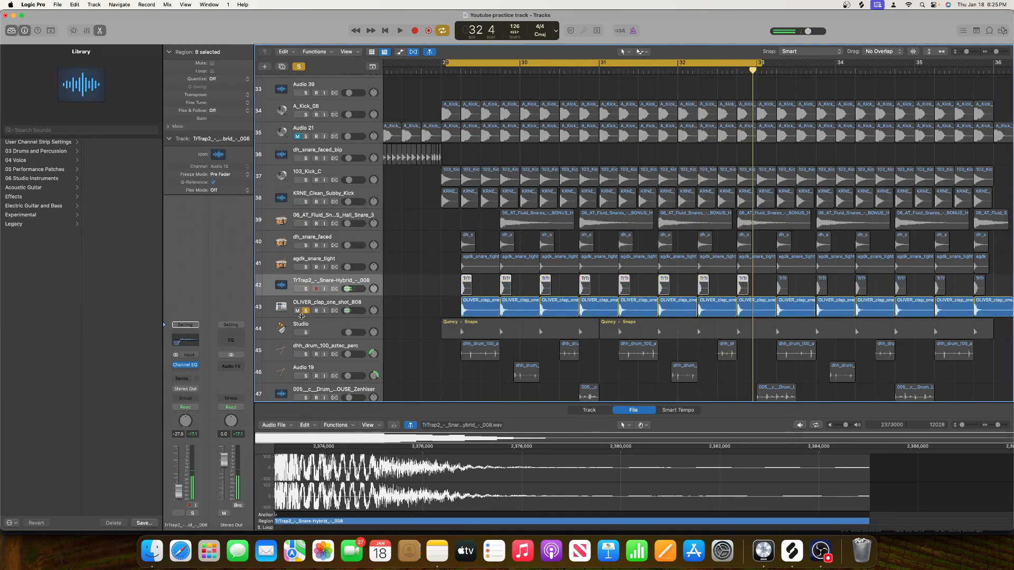
click(306, 311)
click(305, 289)
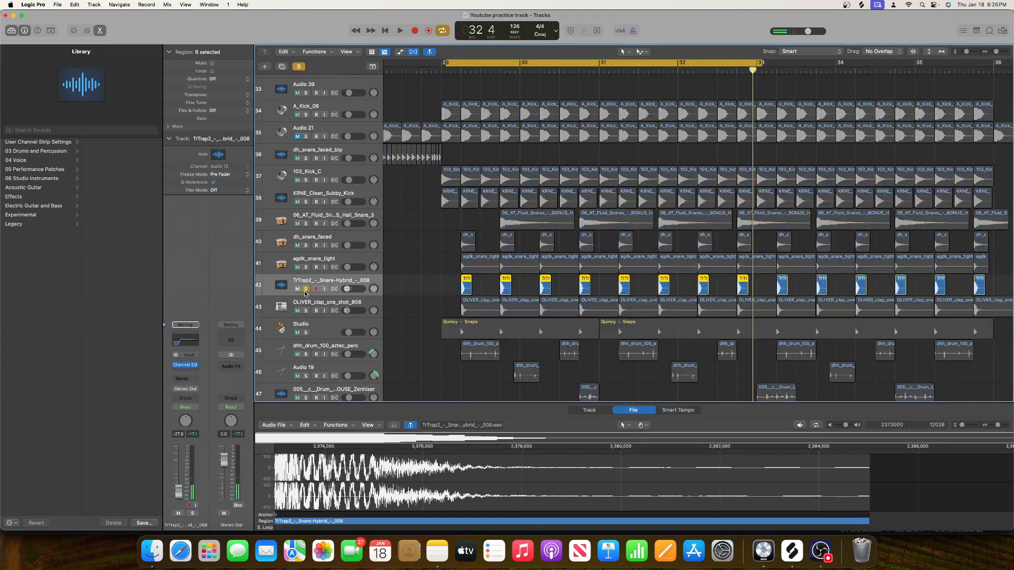
Insert Neutron 3 Compressor on the TrTrap2 Snare-Hybrid 008 track with threshold about -4.4 dB, attack 1.0, release 7.0 and ratio 2.6:1.
click(193, 370)
click(263, 400)
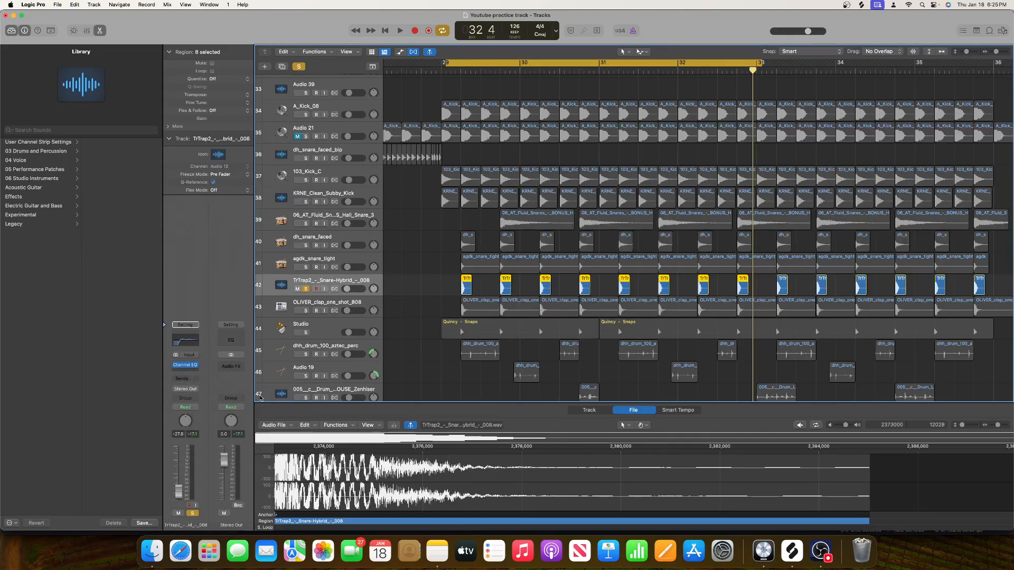
key(space)
drag(467, 223, 410, 296)
drag(461, 270, 461, 263)
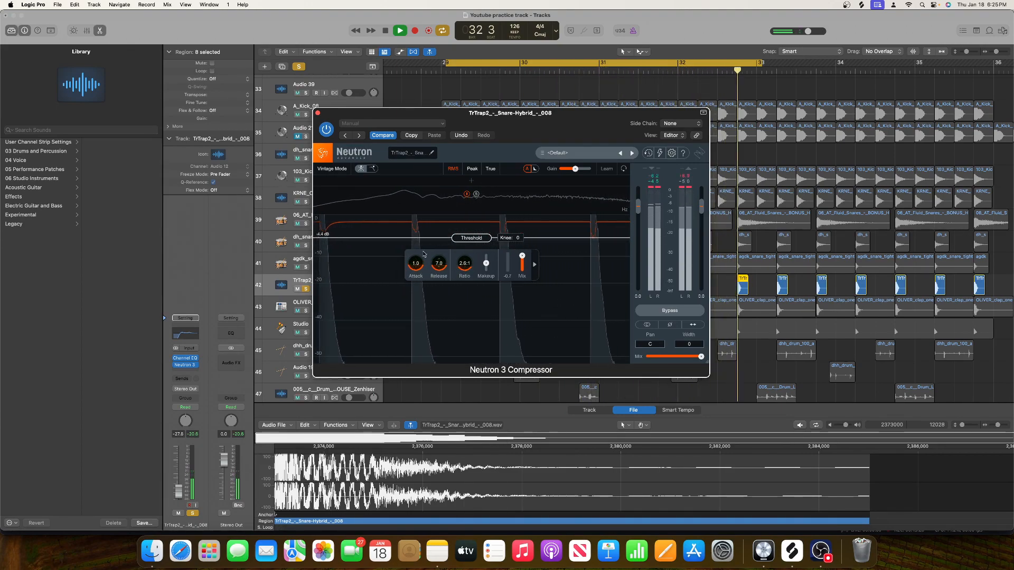
click(318, 113)
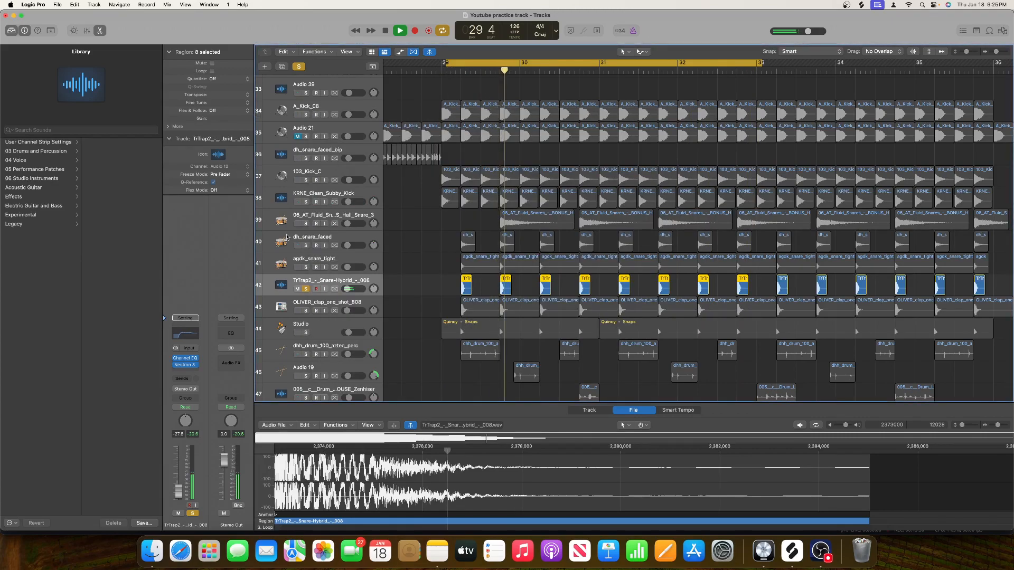
Solo only OLIVER_clap_one_shot_808 and insert a Channel EQ with a 48 dB/Oct low cut at about 268 Hz and +2.2 dB at 2240 Hz.
click(307, 312)
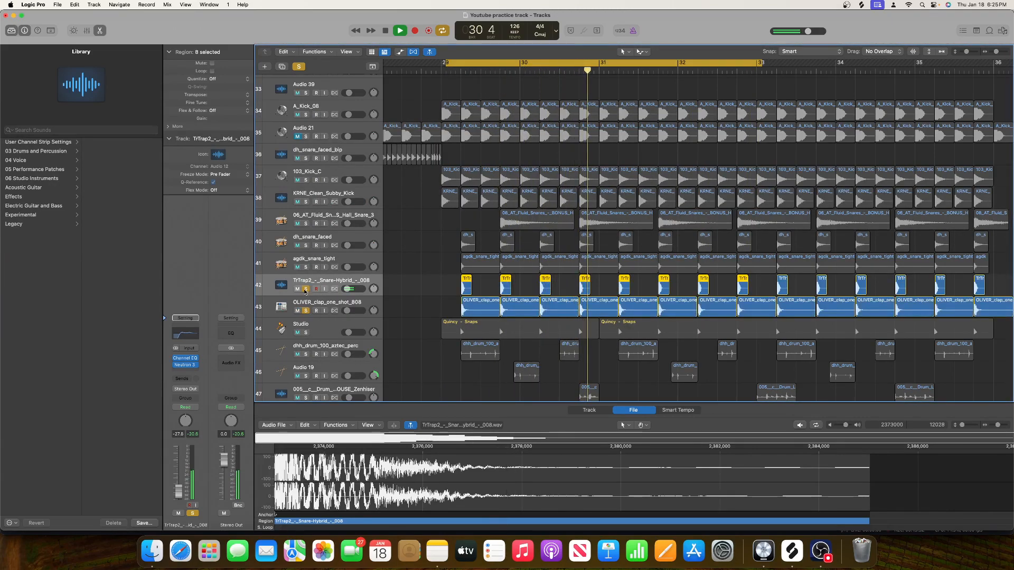
click(306, 290)
click(331, 306)
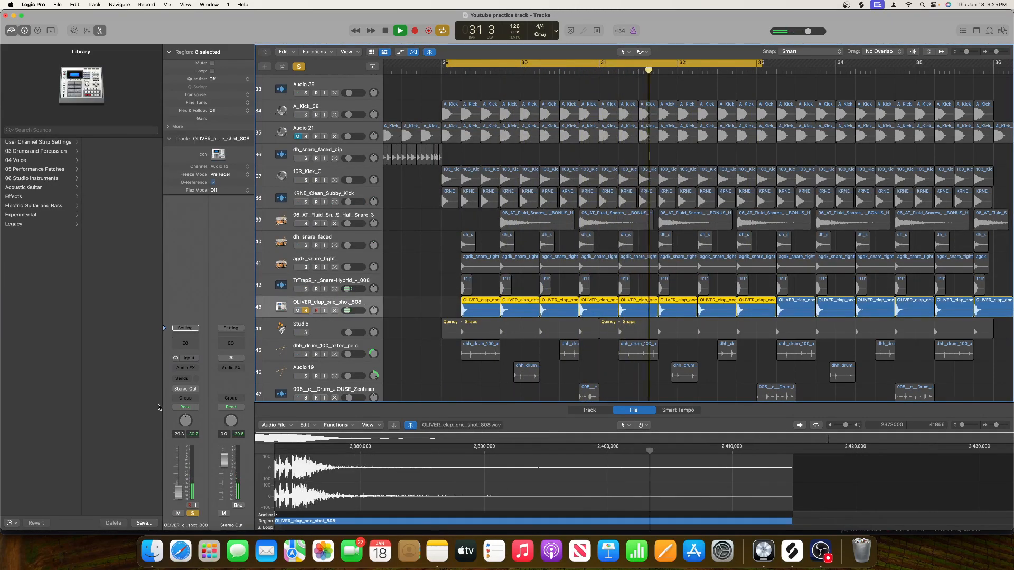
click(188, 345)
click(356, 202)
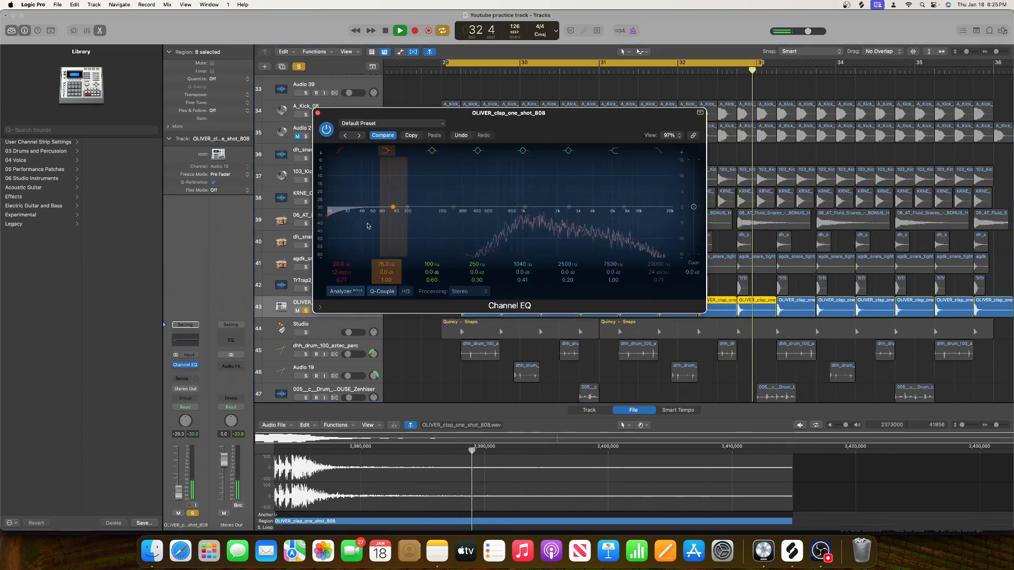
drag(339, 264, 339, 240)
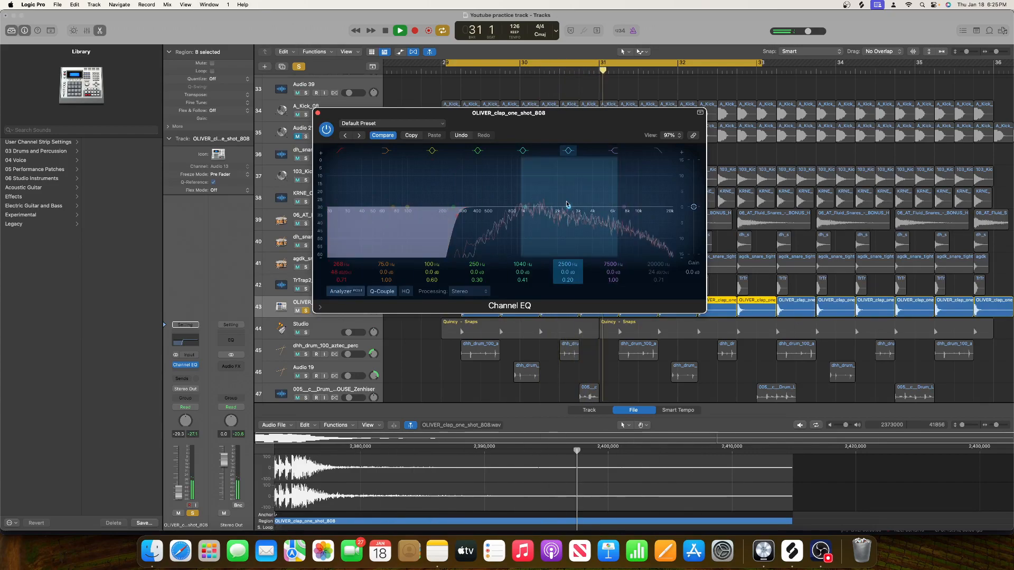
mouse_move(568, 209)
mouse_down()
mouse_move(537, 196)
mouse_move(563, 201)
mouse_up()
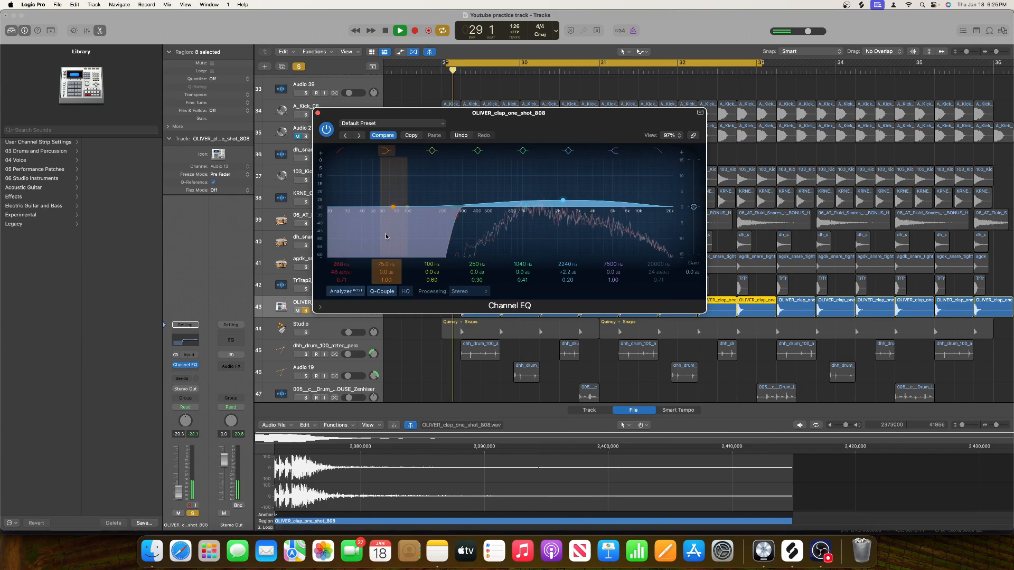
click(318, 113)
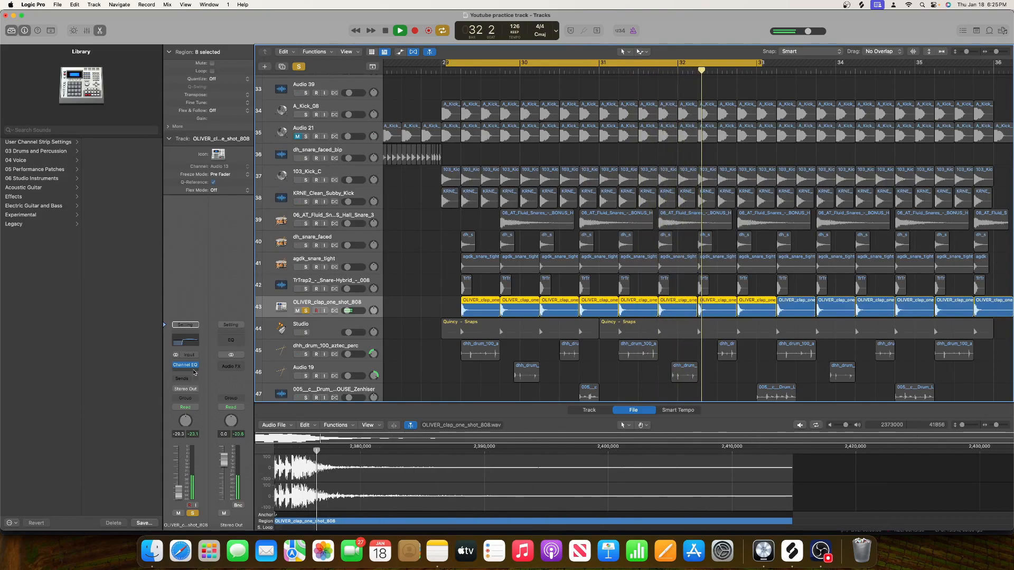
Insert Neutron 3 Compressor on OLIVER_clap_one_shot_808 with threshold about -7.7 dB, attack 0.5, release 3.6, ratio 4.3:1 and makeup 3.9.
click(195, 372)
click(269, 359)
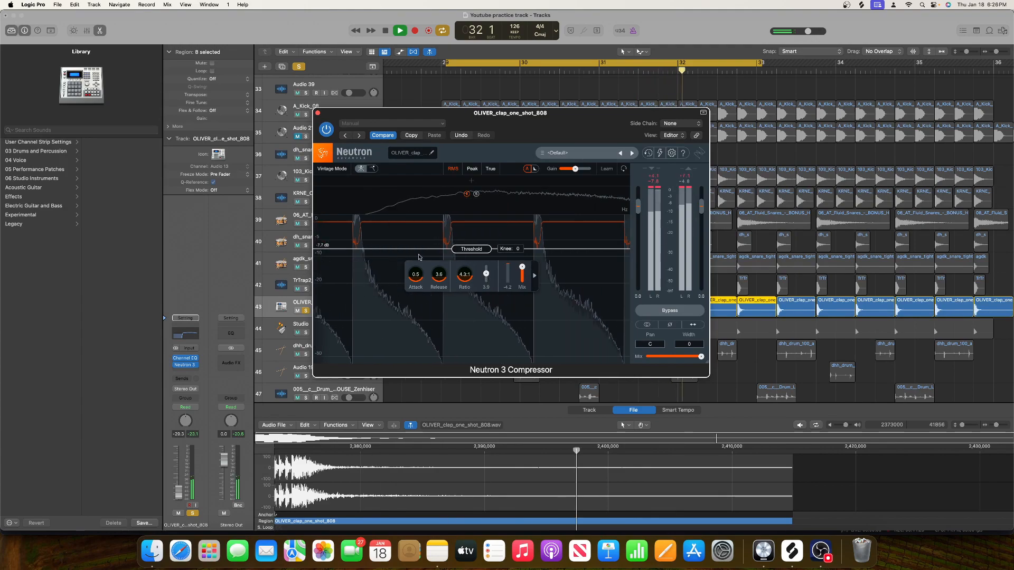
click(318, 113)
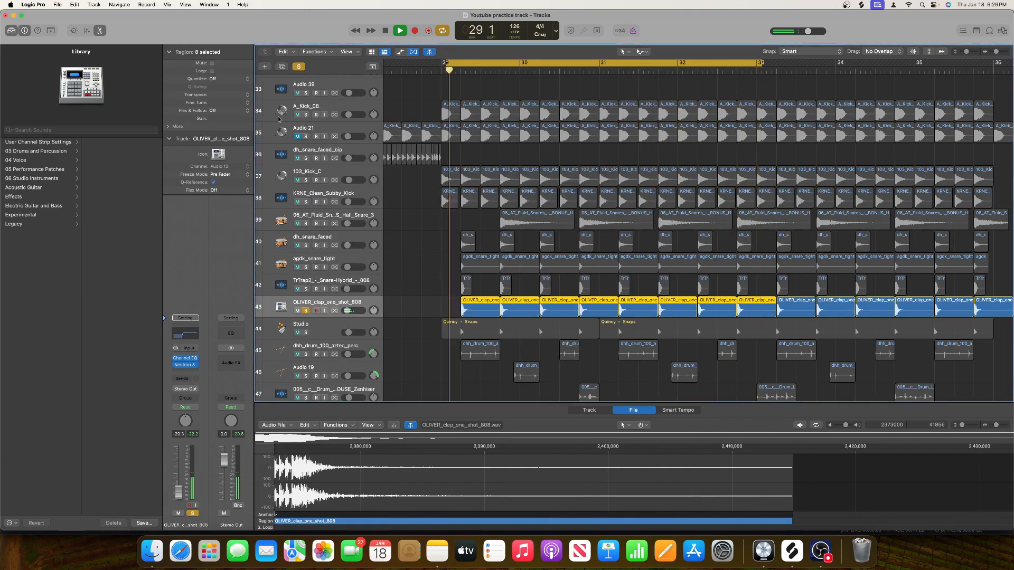
Switch the solo from the clap to the Studio drummer track and set its volume to -11.6 dB.
click(306, 333)
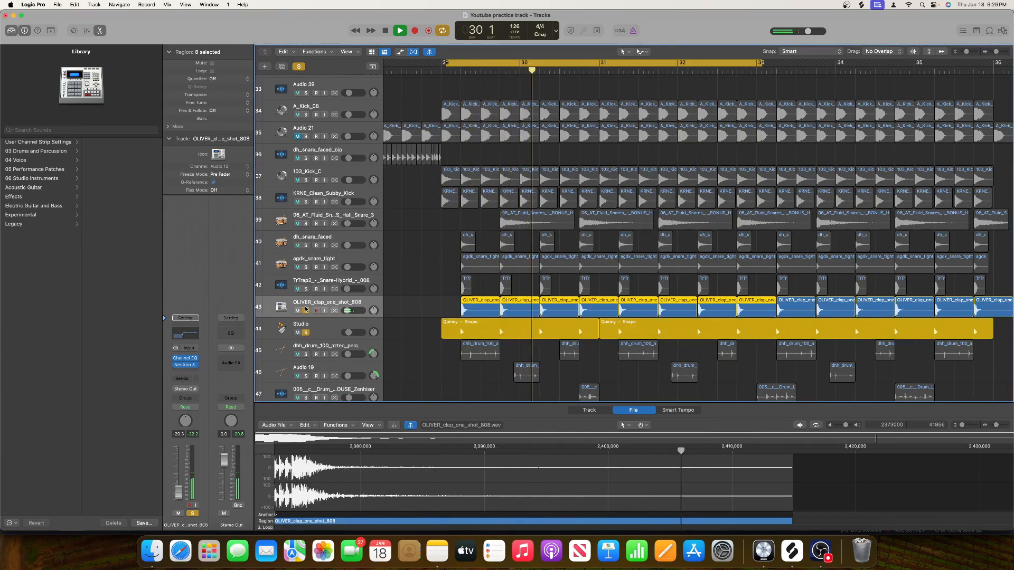
click(306, 312)
click(291, 330)
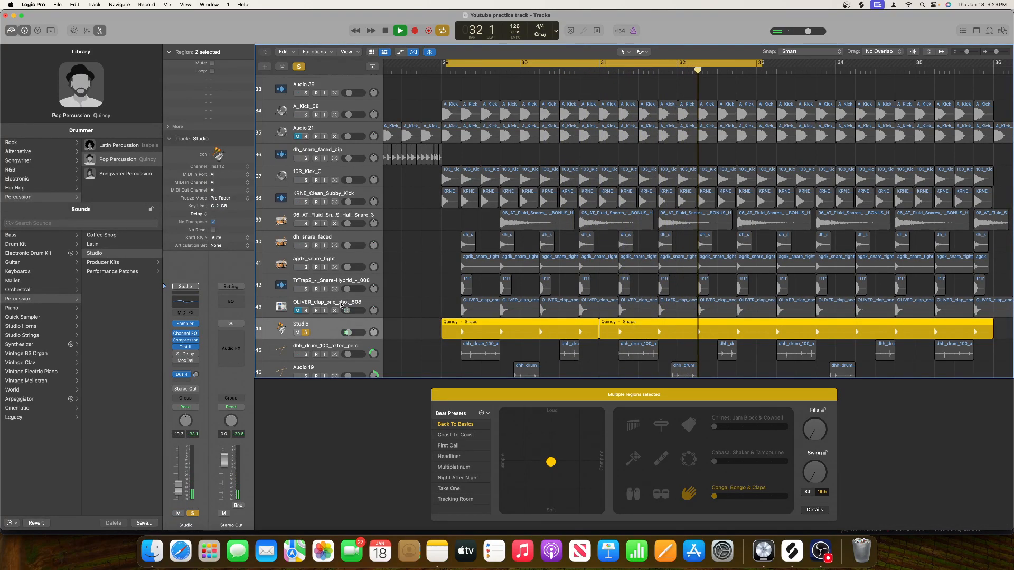
scroll(340, 304, down, 3)
scroll(340, 305, left, 15)
scroll(352, 310, right, 15)
scroll(352, 310, down, 5)
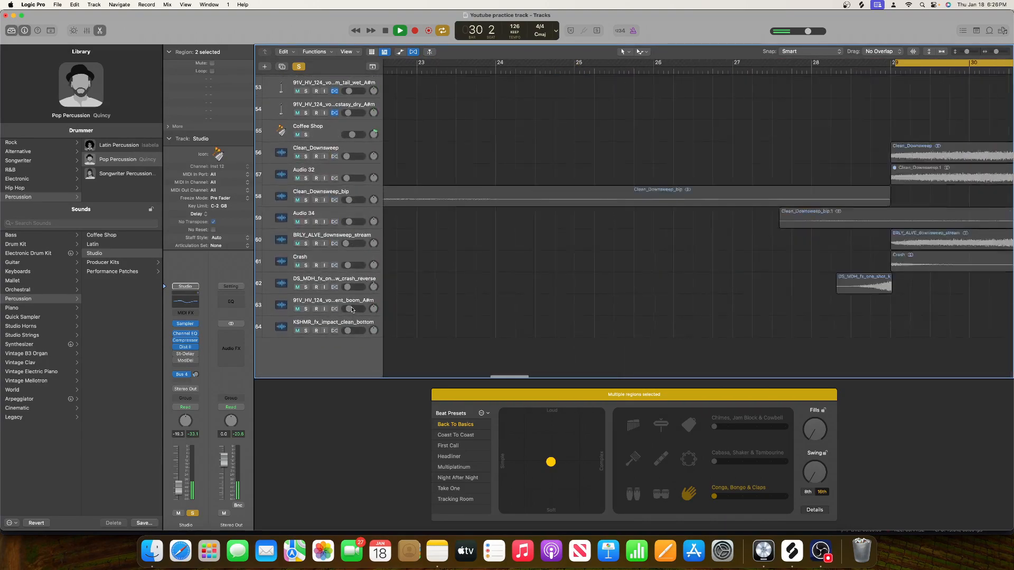
scroll(352, 310, left, 15)
scroll(353, 310, right, 12)
scroll(353, 310, up, 2)
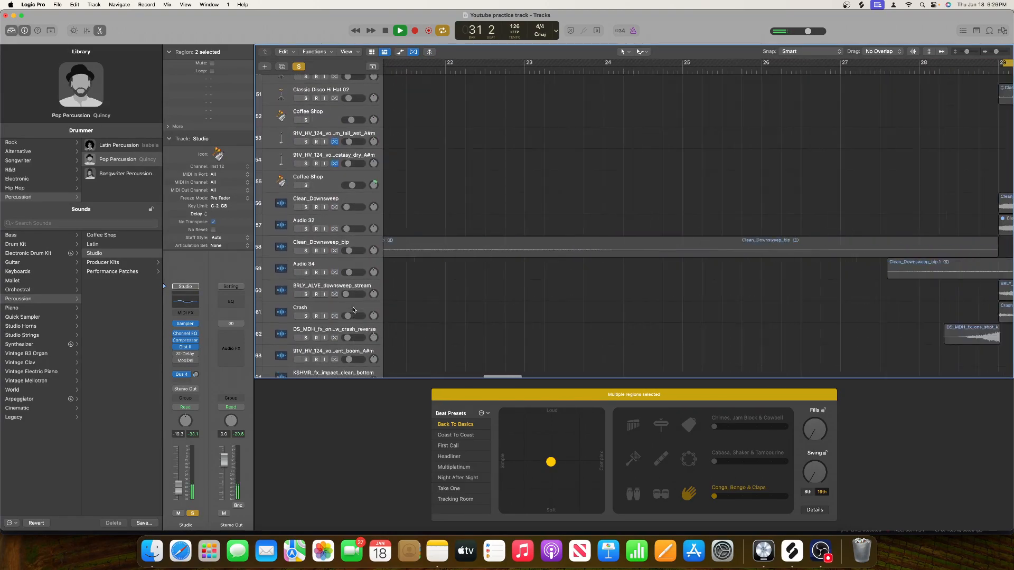
scroll(353, 310, up, 4)
scroll(353, 310, right, 3)
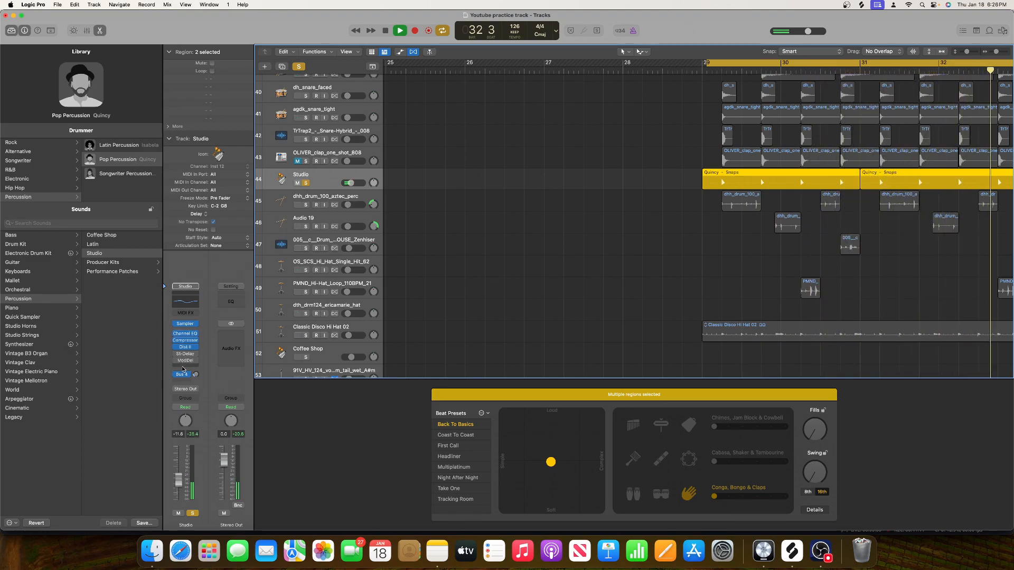
scroll(381, 244, up, 2)
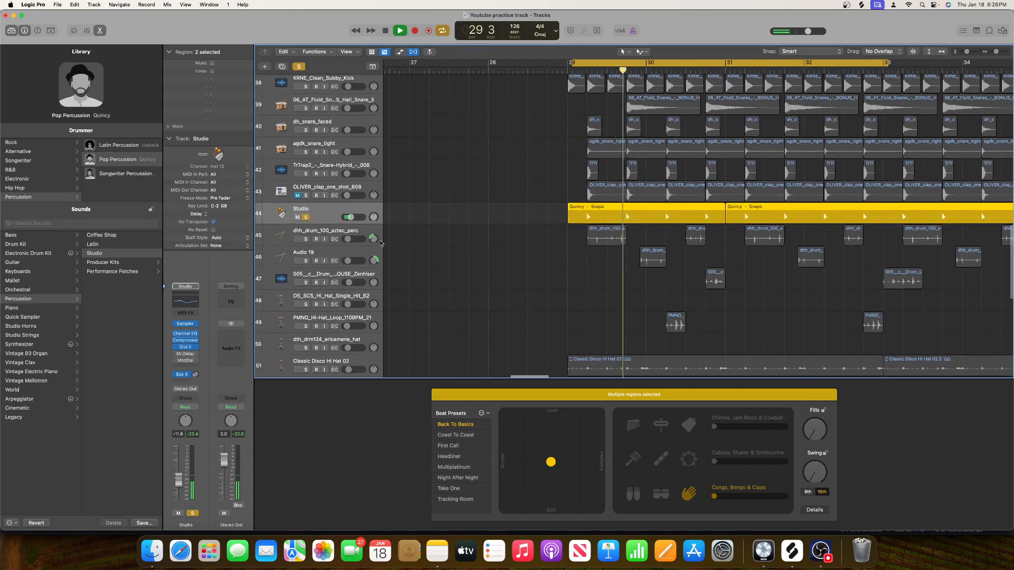
Solo only dhh_drum_100_aztec_perc and insert a Channel EQ with a 48 dB/Oct low cut at 100 Hz.
click(307, 217)
click(306, 240)
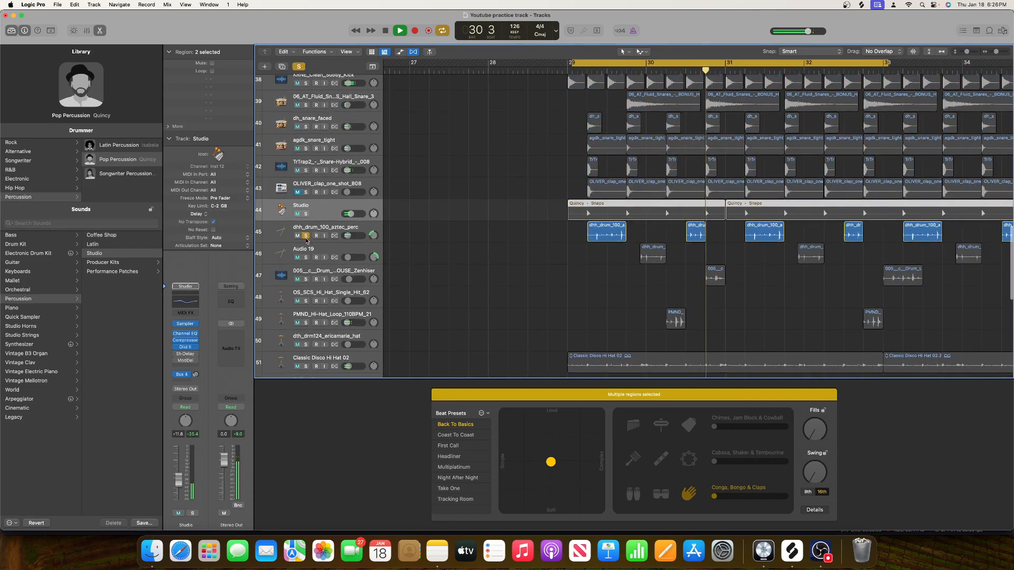
click(329, 229)
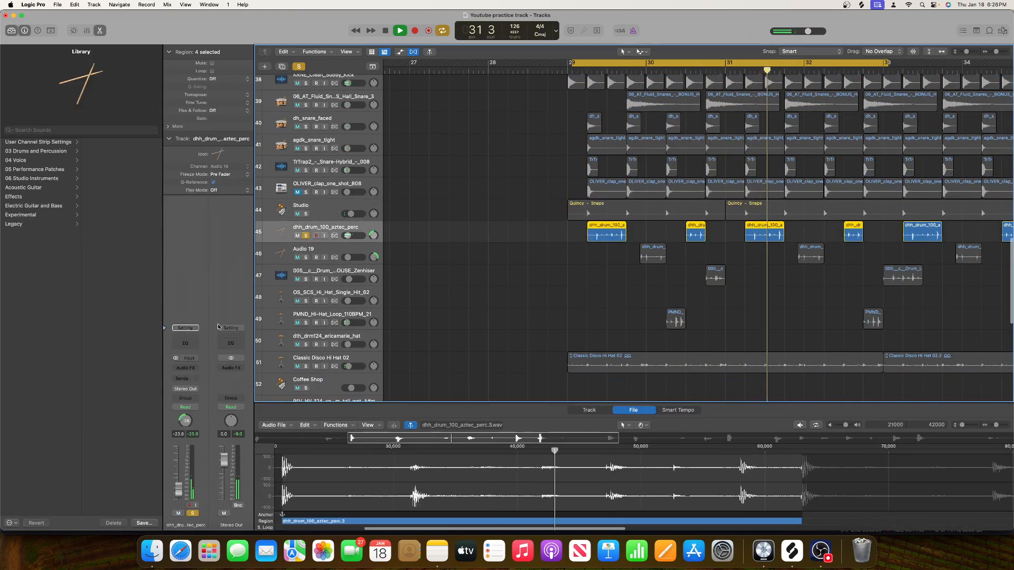
click(185, 342)
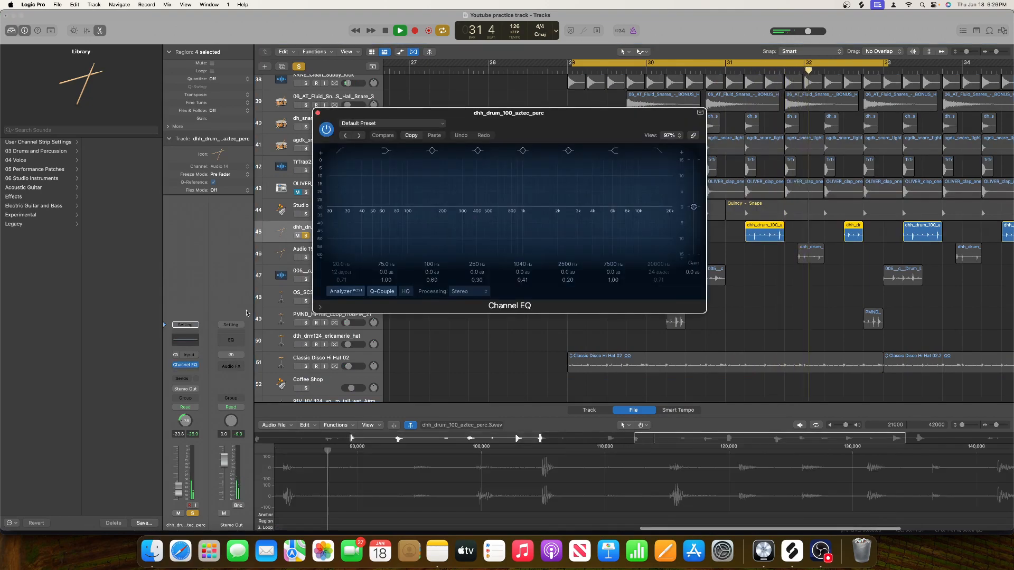
click(342, 151)
drag(348, 277, 338, 251)
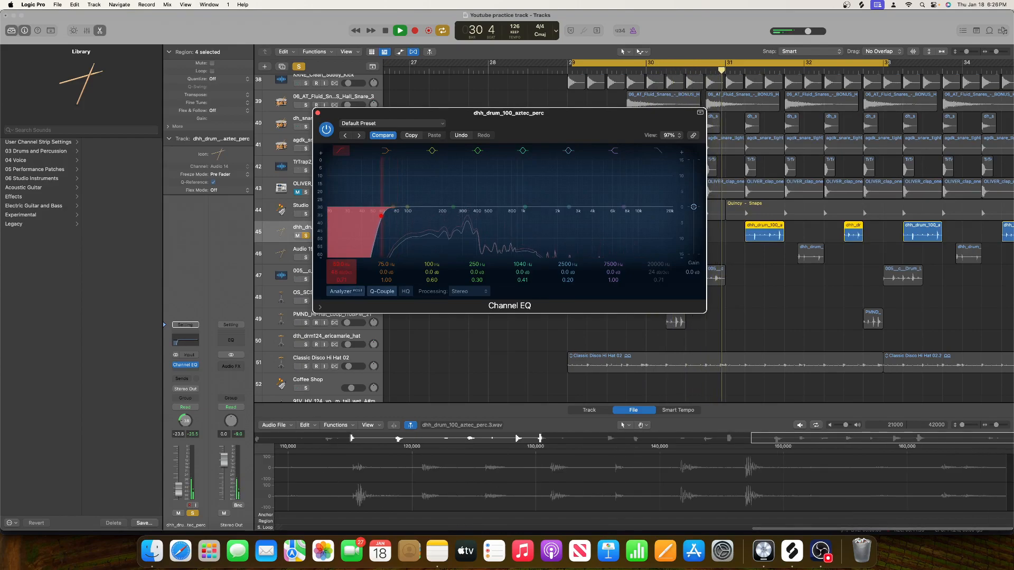
drag(341, 264, 340, 258)
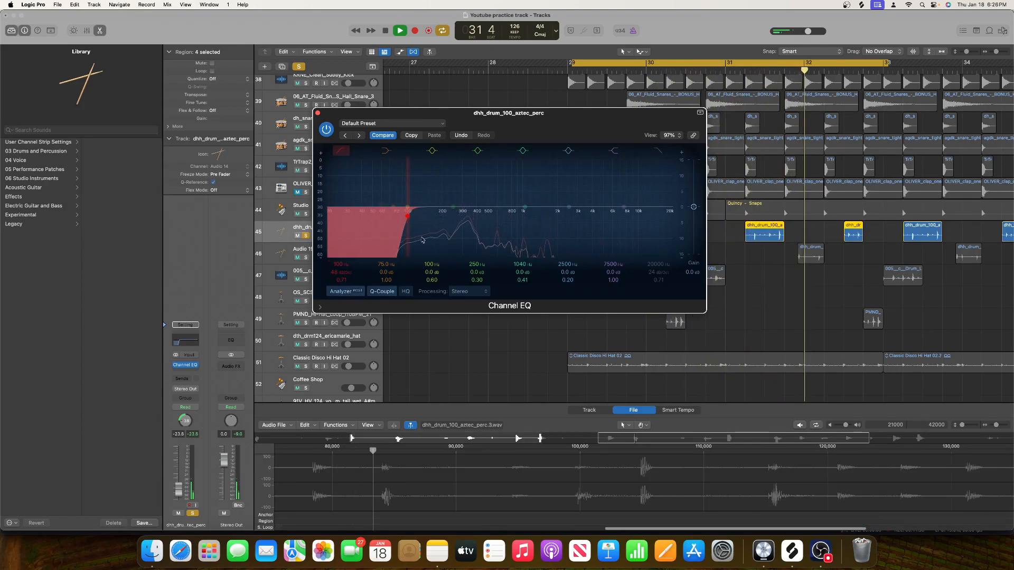
Boost the dhh_drum_100_aztec_perc EQ by +3.8 dB at 590 Hz with Q 0.60 and +3.7 dB at 4120 Hz with Q 1.20.
drag(458, 207, 494, 195)
drag(477, 281, 478, 275)
drag(569, 207, 593, 196)
drag(566, 274, 568, 280)
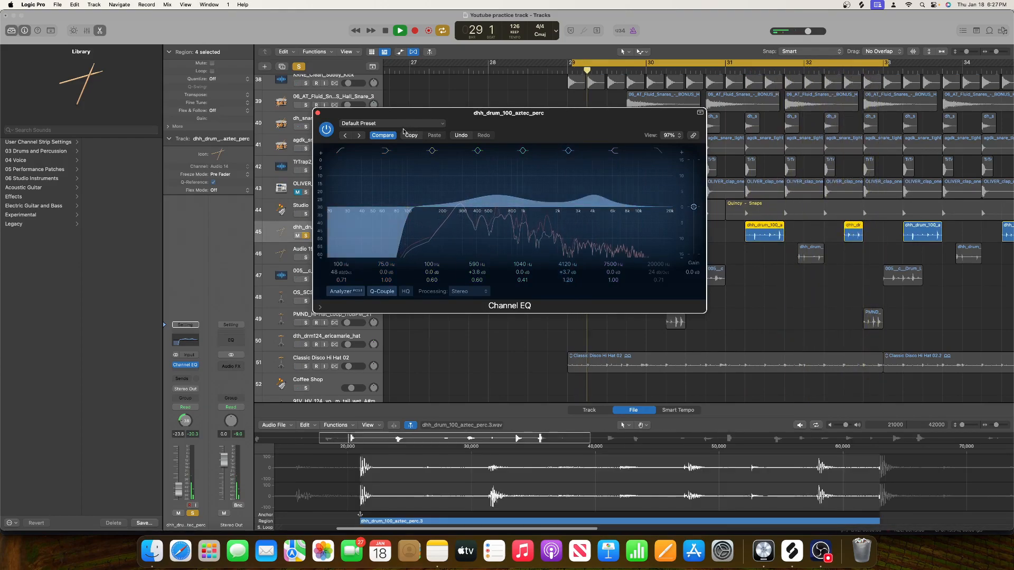
click(318, 112)
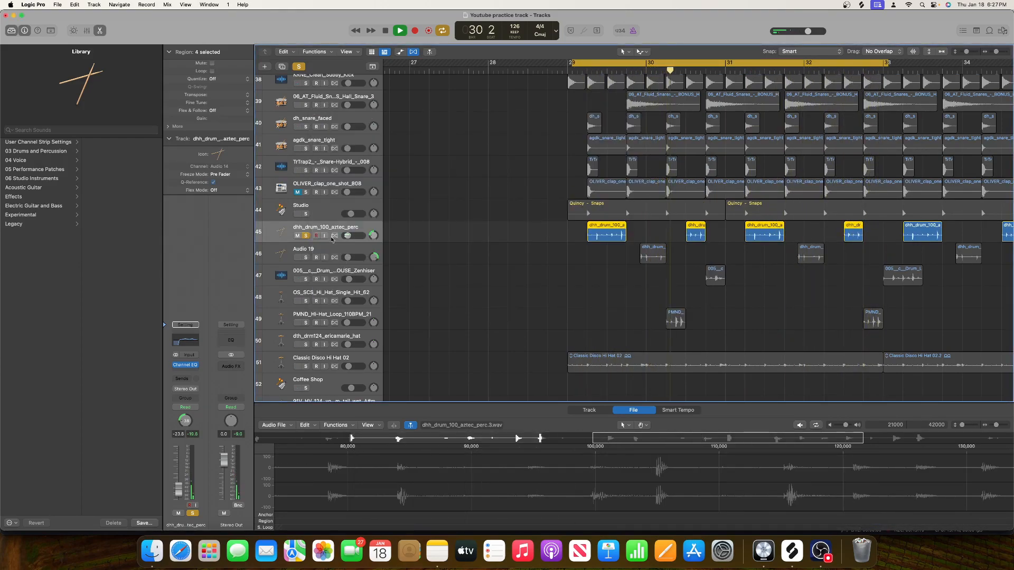
Insert Neutron 3 Compressor on dhh_drum_100_aztec_perc with threshold about -17.9 dB, attack 1.4, release 5.3 and ratio 4.0:1.
click(185, 372)
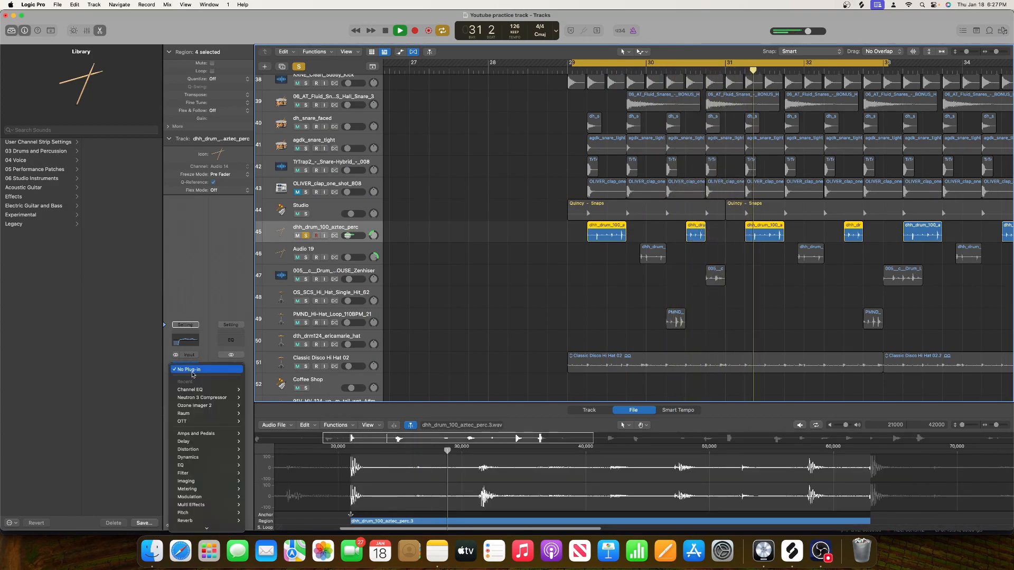
click(259, 398)
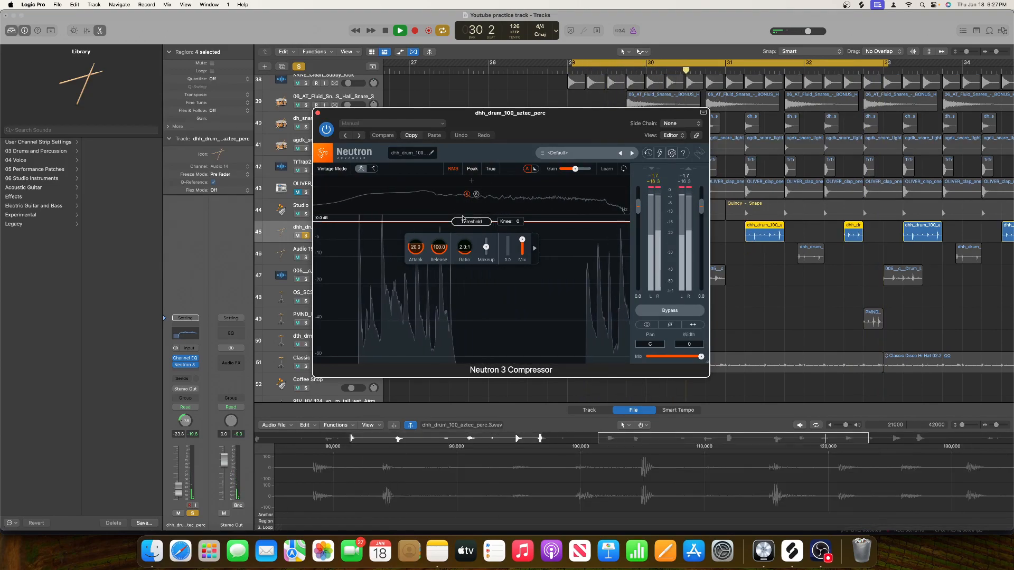
drag(463, 220, 417, 303)
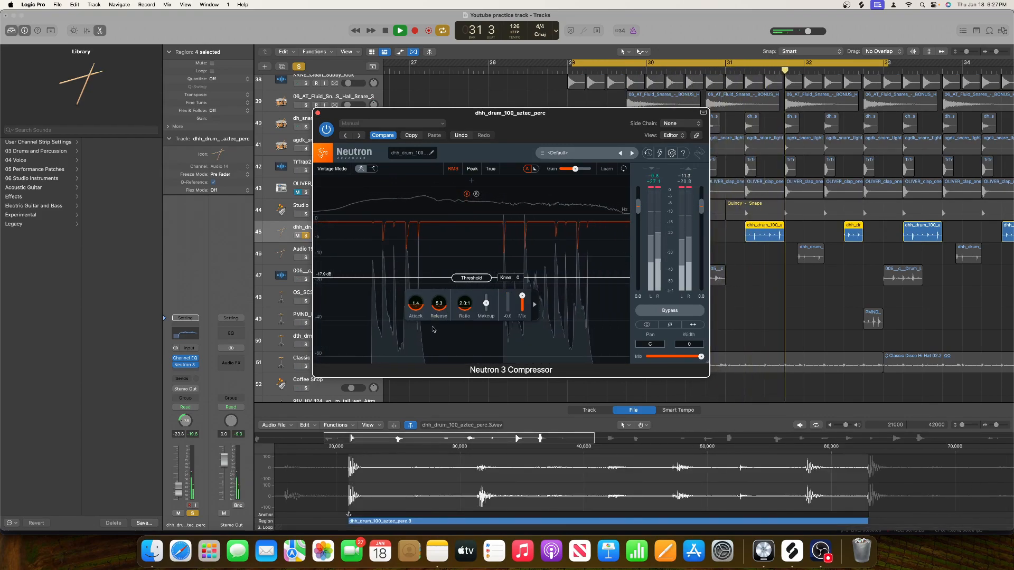
drag(464, 306, 461, 297)
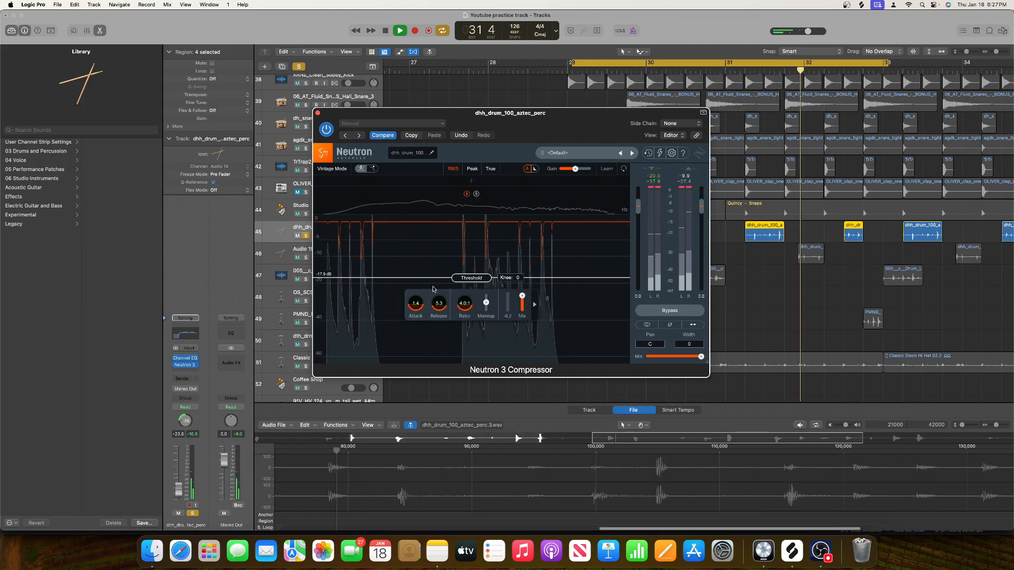
Switch the solo to the Audio 19 track and insert a Channel EQ with a 48 dB/Oct low cut at 119 Hz.
click(318, 113)
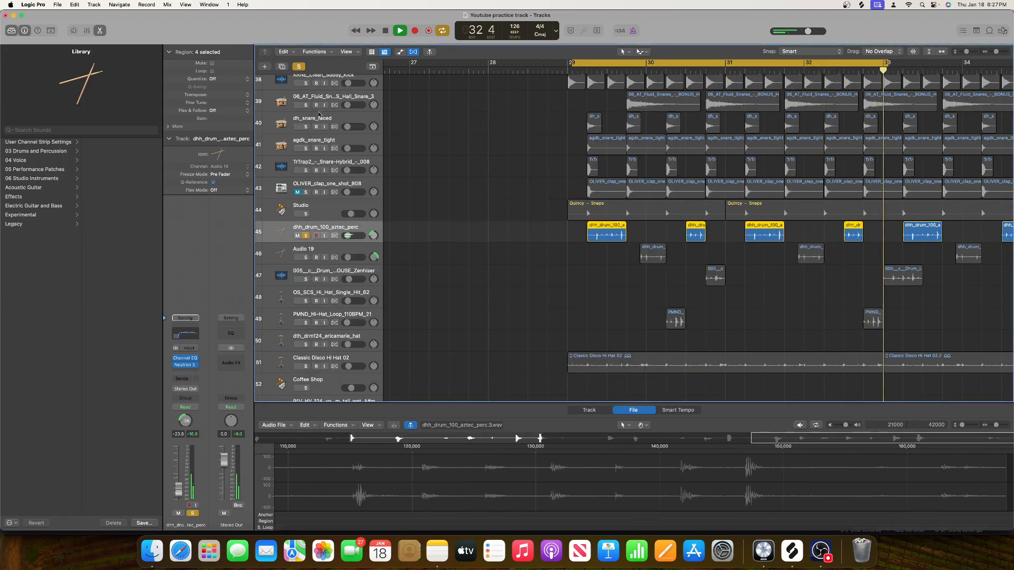
click(306, 257)
click(306, 236)
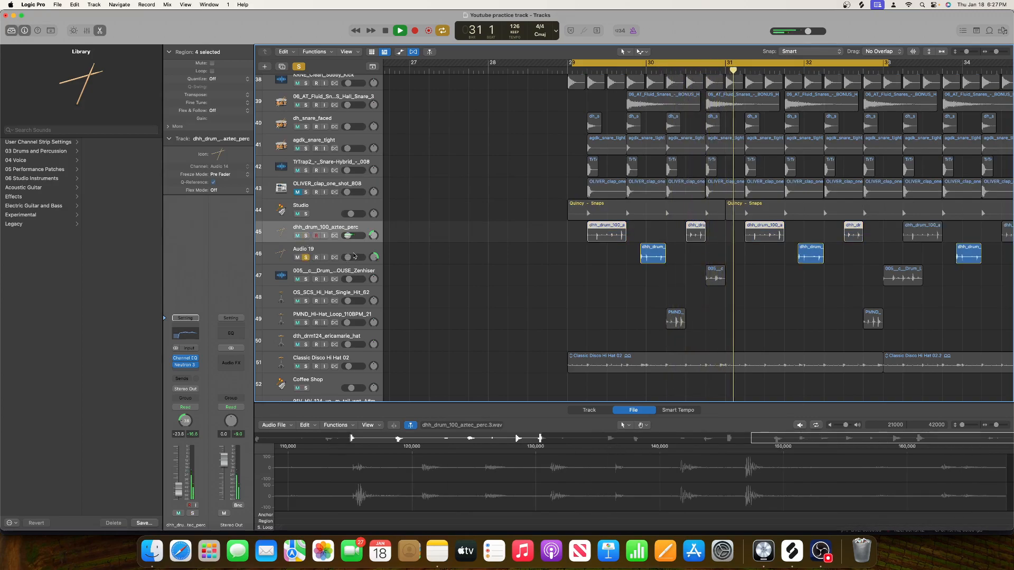
click(355, 251)
click(185, 340)
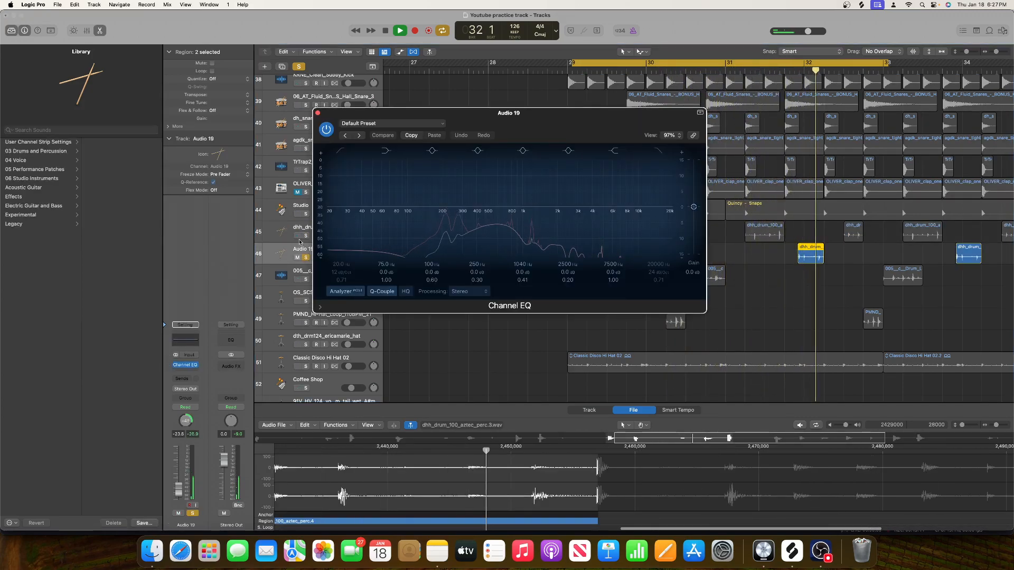
click(336, 272)
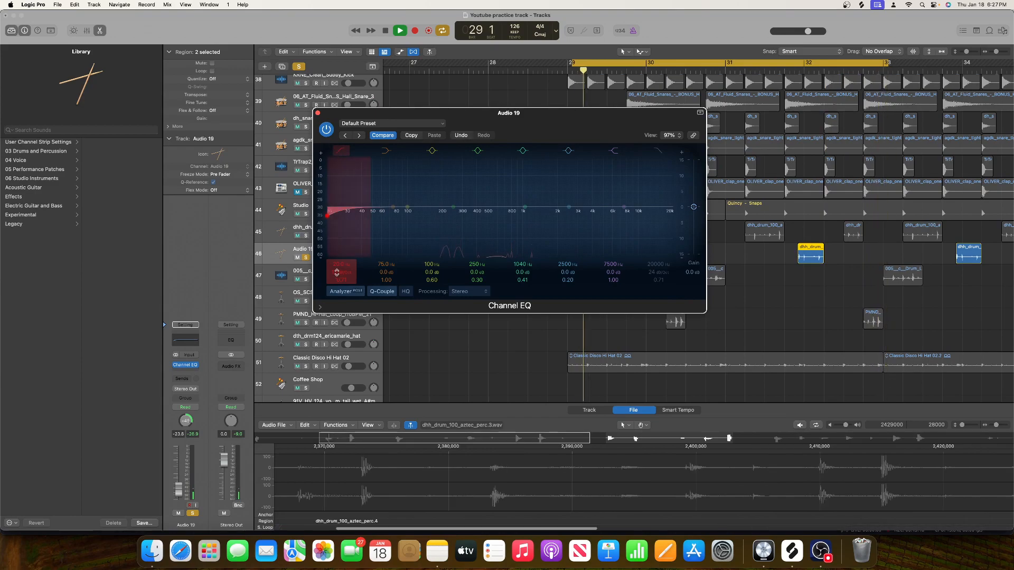
drag(337, 272, 336, 253)
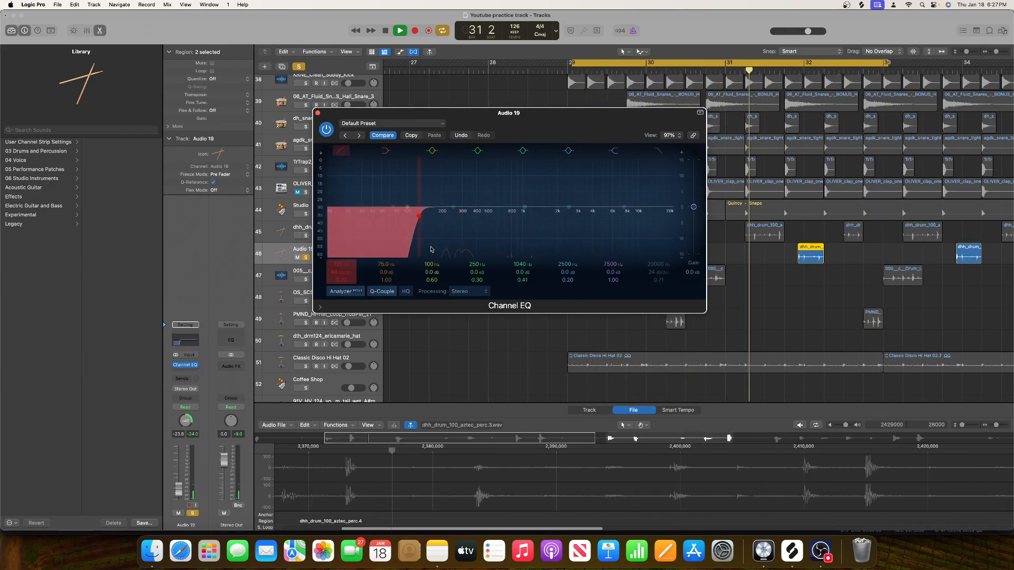
drag(430, 249, 428, 251)
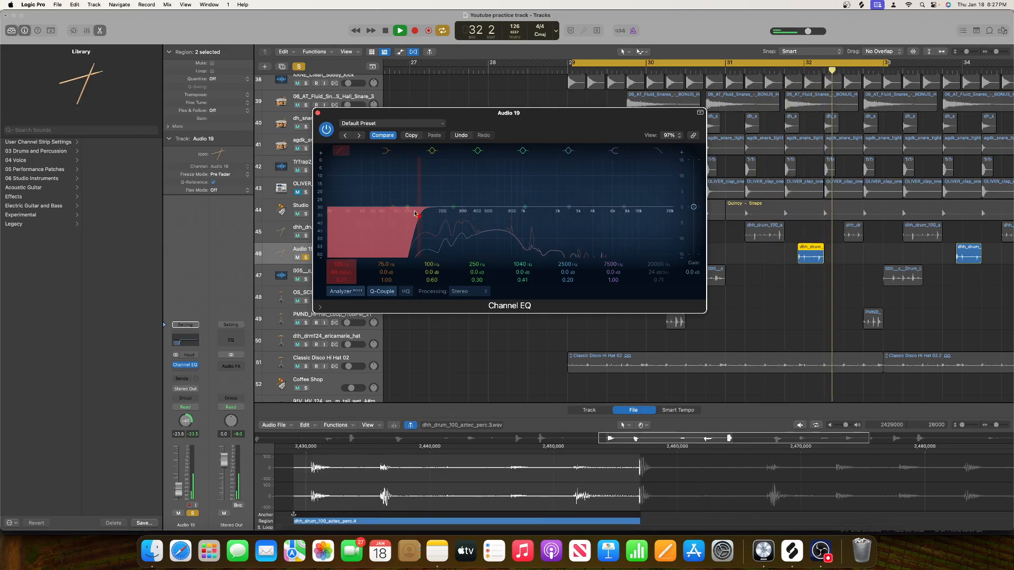
Boost the Audio 19 EQ by +3.7 dB at 480 Hz with Q 0.71 and +3.9 dB at 3060 Hz with Q 0.93.
drag(477, 210, 486, 194)
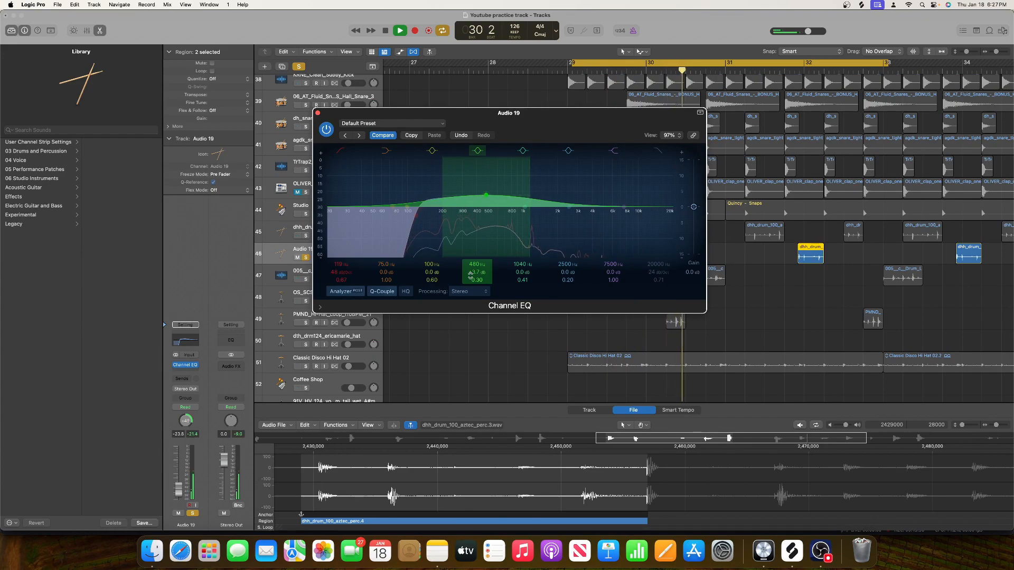
drag(482, 284, 483, 283)
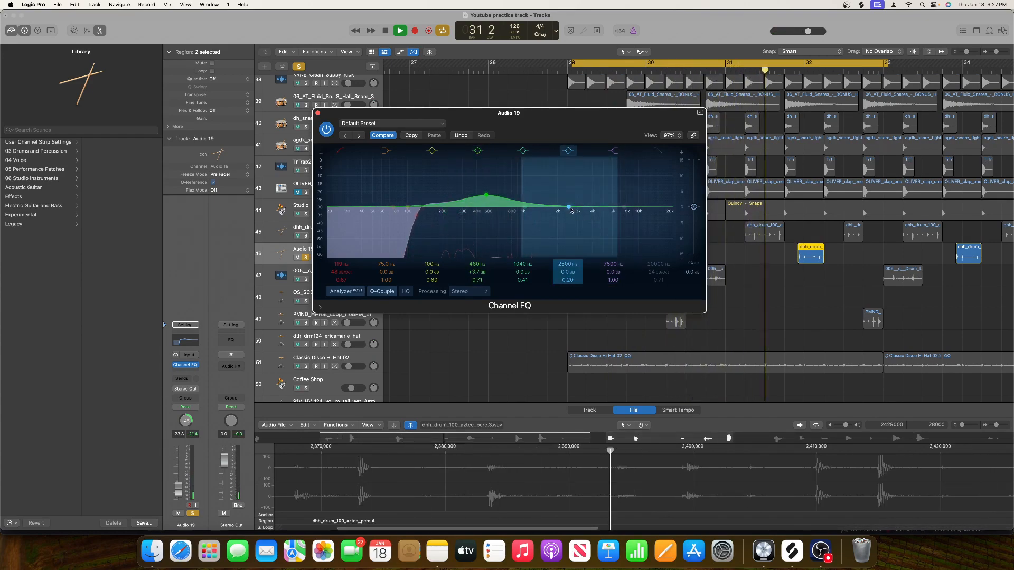
drag(568, 207, 579, 195)
drag(565, 282, 565, 280)
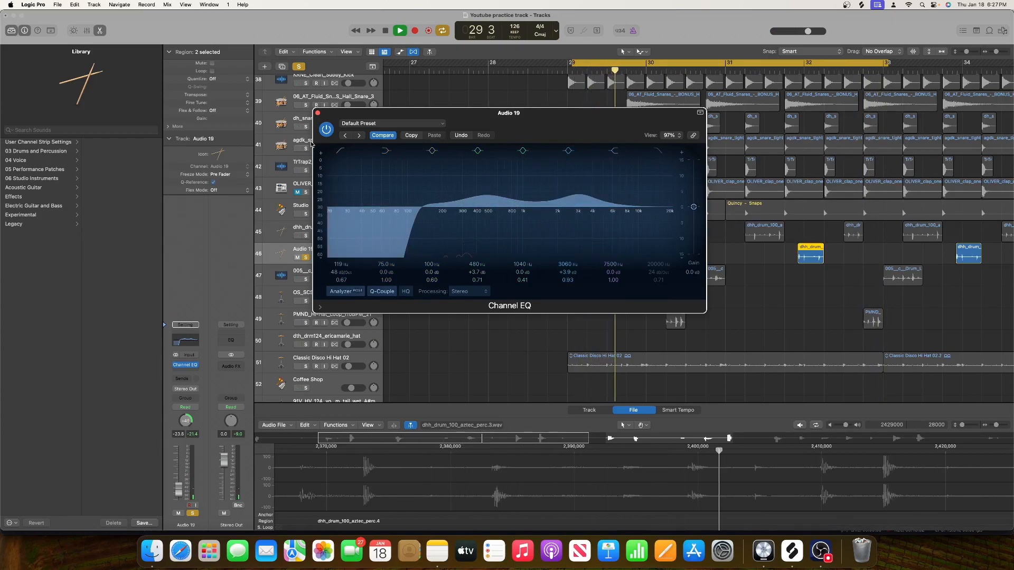
click(318, 113)
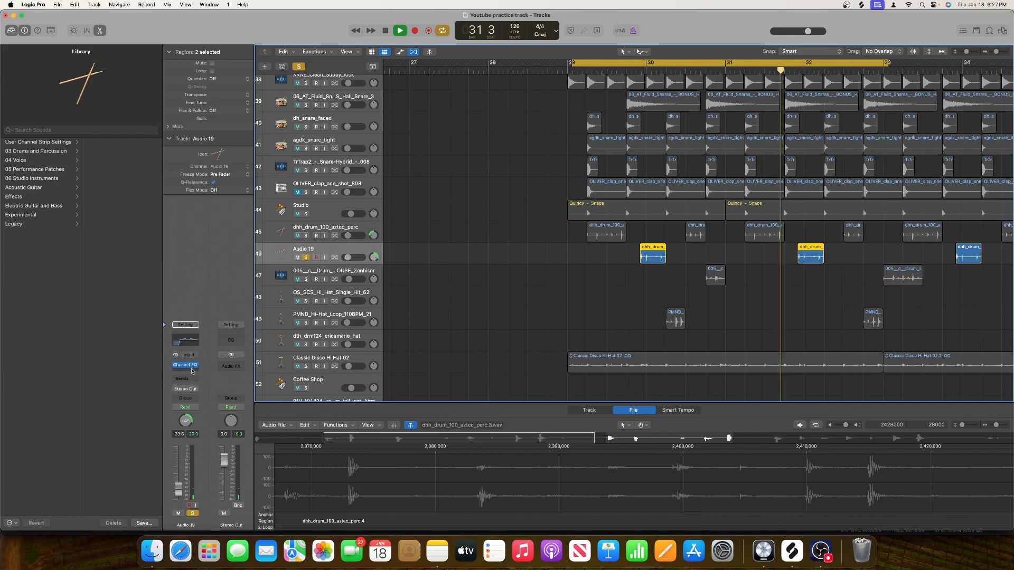
Insert Neutron 3 Compressor on Audio 19 with threshold about -16.6 dB, attack 1.7, release 4.7 and ratio 4.3:1.
click(192, 371)
mouse_move(203, 397)
click(261, 397)
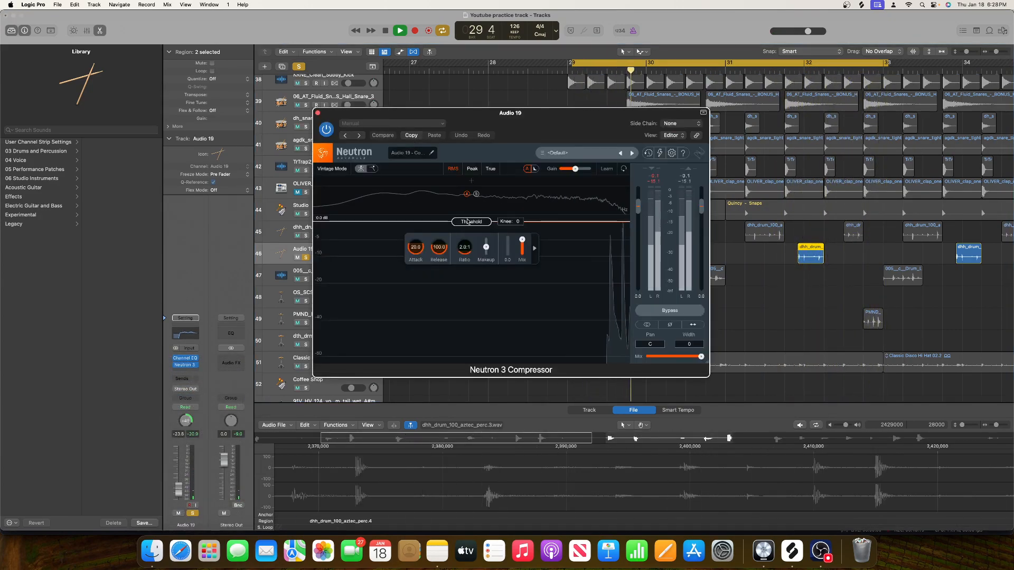
drag(468, 222, 437, 331)
drag(415, 299, 415, 329)
drag(469, 273, 440, 302)
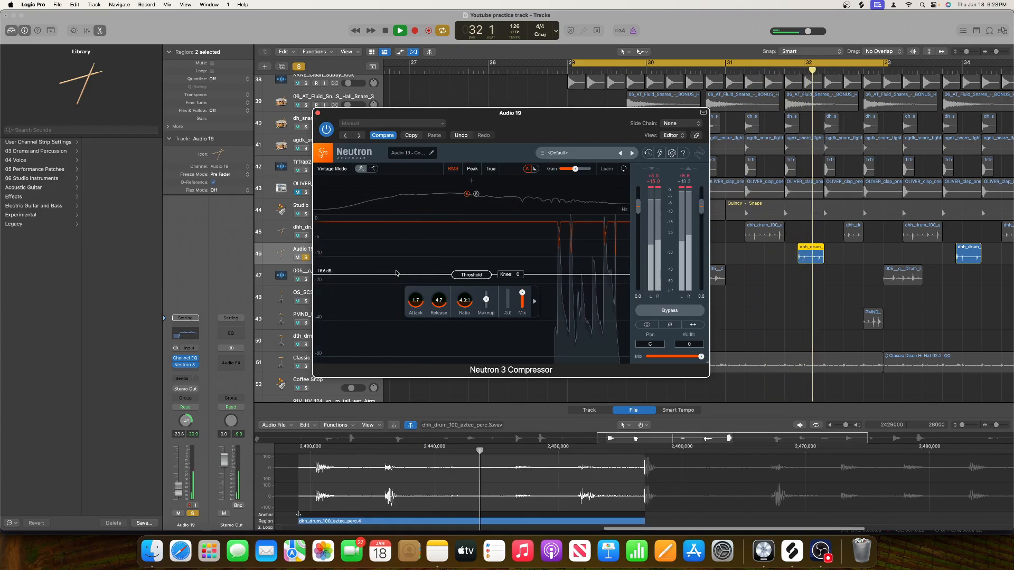
click(318, 113)
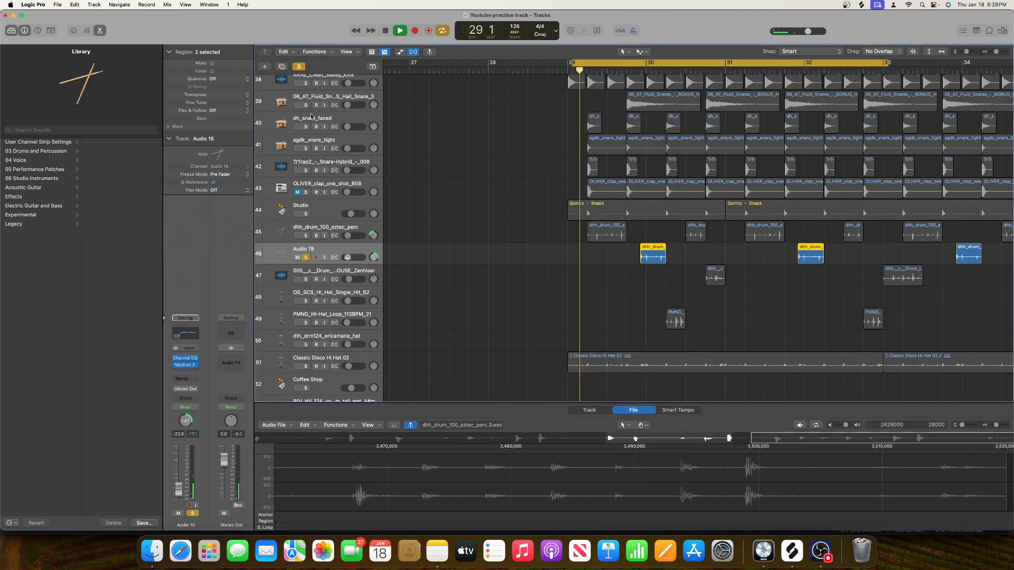
Switch the solo from Audio 19 to the 005__c__Drum_...OUSE_Zenhiser track.
click(305, 279)
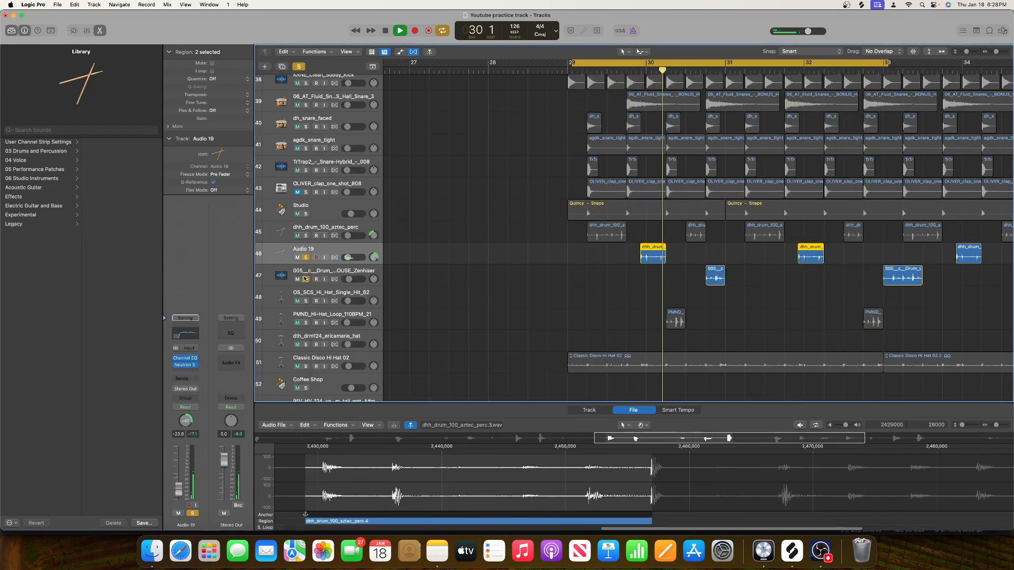
click(306, 258)
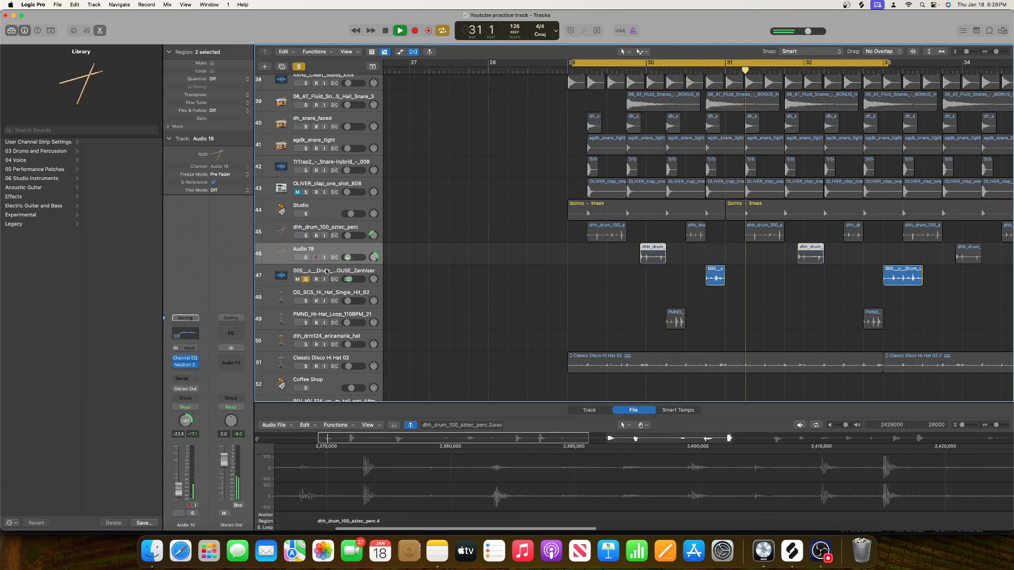
Add a Channel EQ to the soloed 005 drum loop track and cycle playback from partway through bar 30 to bar 31.
click(302, 271)
click(188, 343)
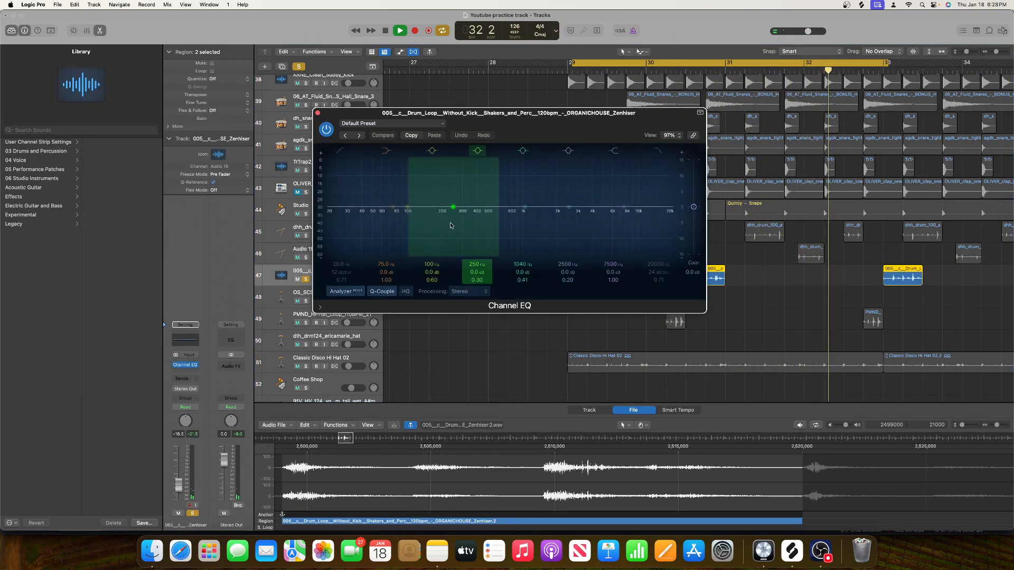
key(space)
drag(670, 65, 723, 65)
key(space)
Set the drum loop EQ to a 560 Hz, 48 dB/oct low cut, a +1.8 dB boost at 6000 Hz and a +1.4 dB shelf at 19400 Hz.
click(341, 151)
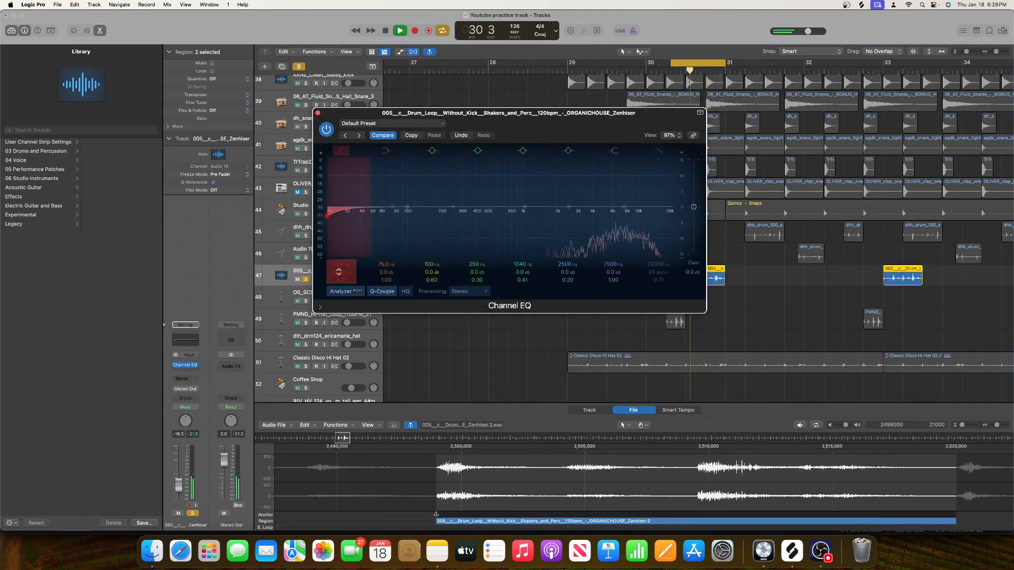
drag(337, 267, 337, 214)
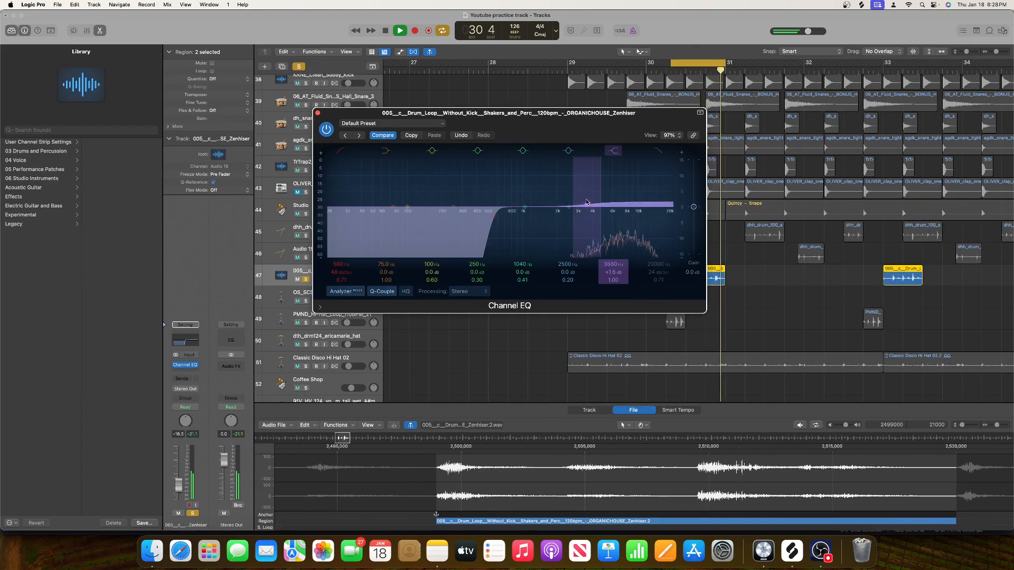
drag(586, 202, 667, 204)
drag(568, 207, 614, 196)
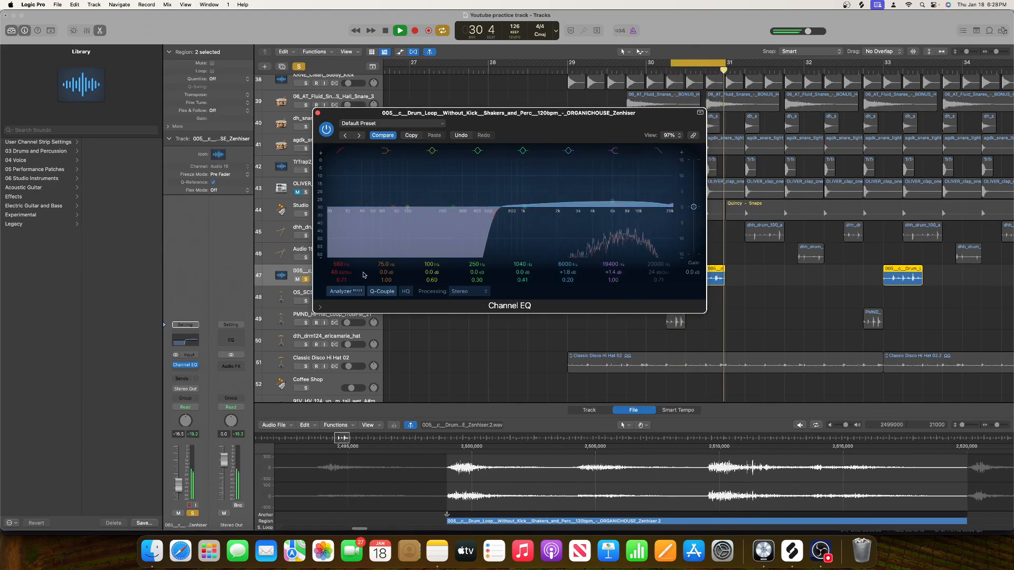
Add Neutron 3 Compressor to the drum loop with threshold about -16.8 dB, ratio 3.1:1, attack 1.1 and release 9.0, then close both plug-in windows.
click(194, 374)
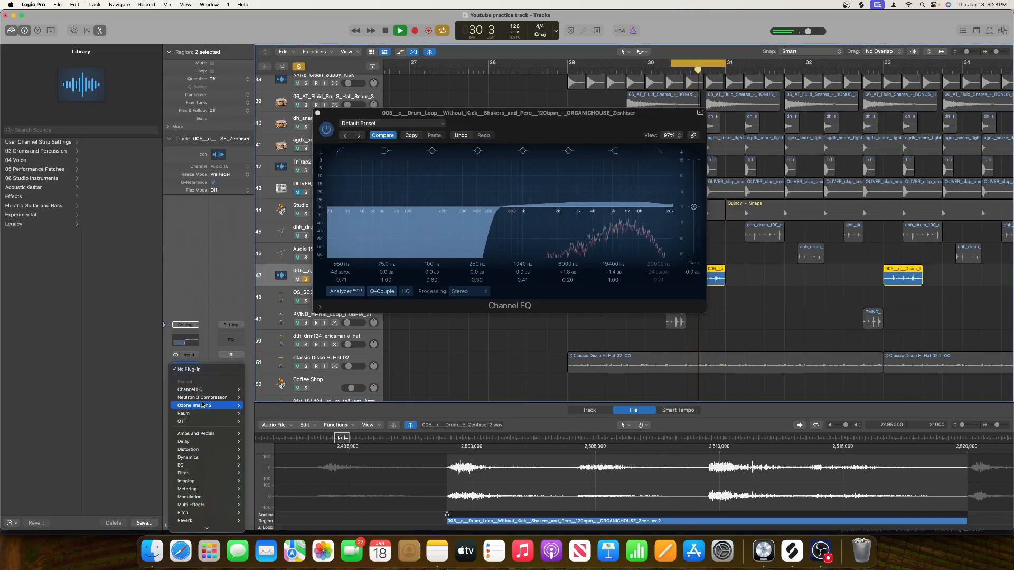
mouse_move(232, 397)
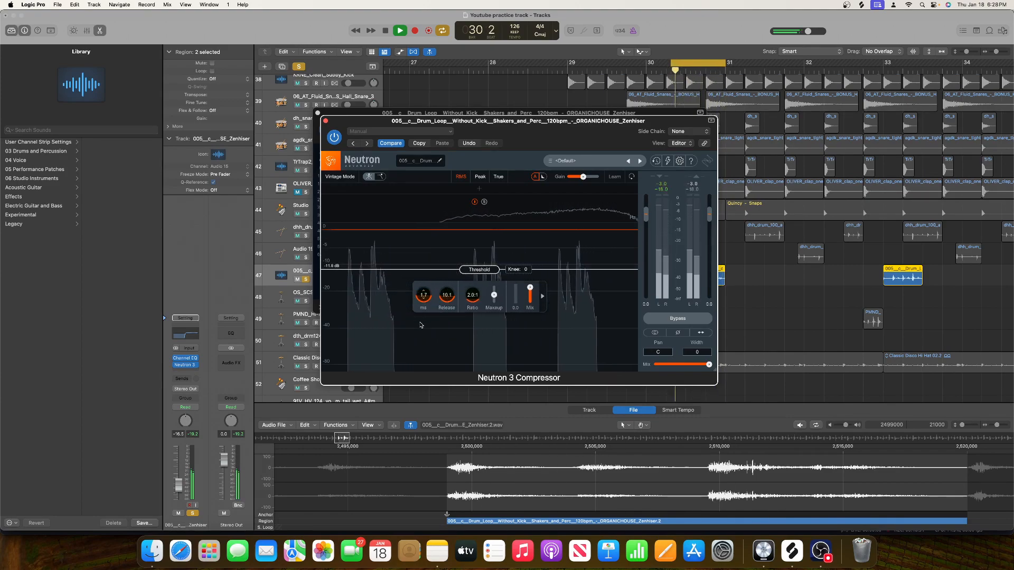
drag(472, 300, 475, 279)
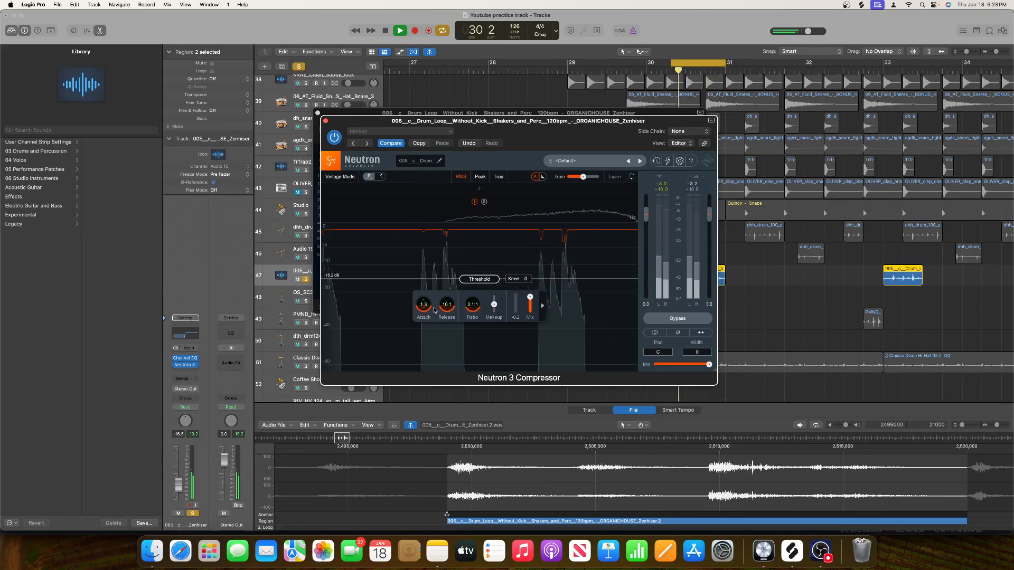
drag(430, 305, 472, 283)
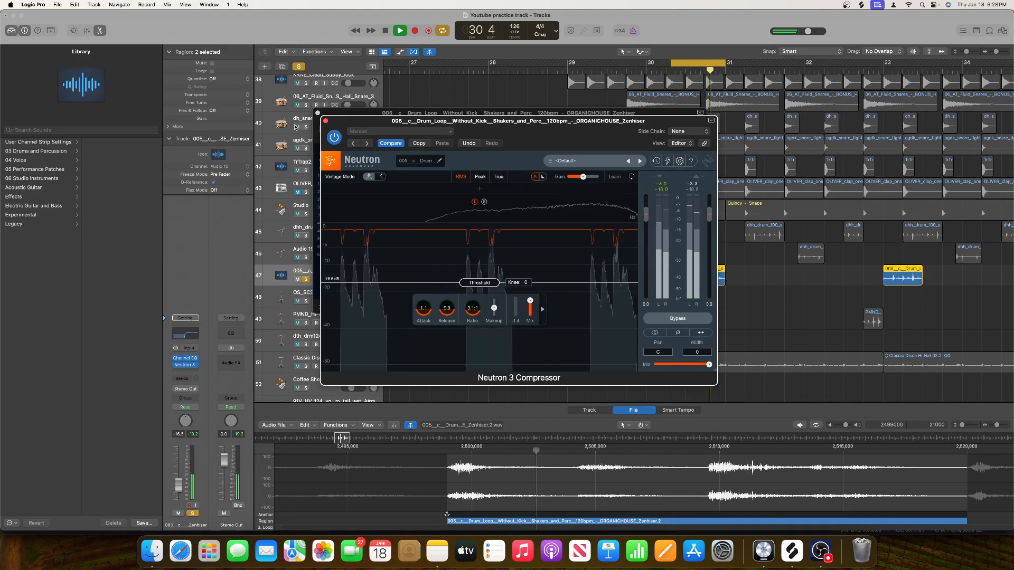
click(326, 122)
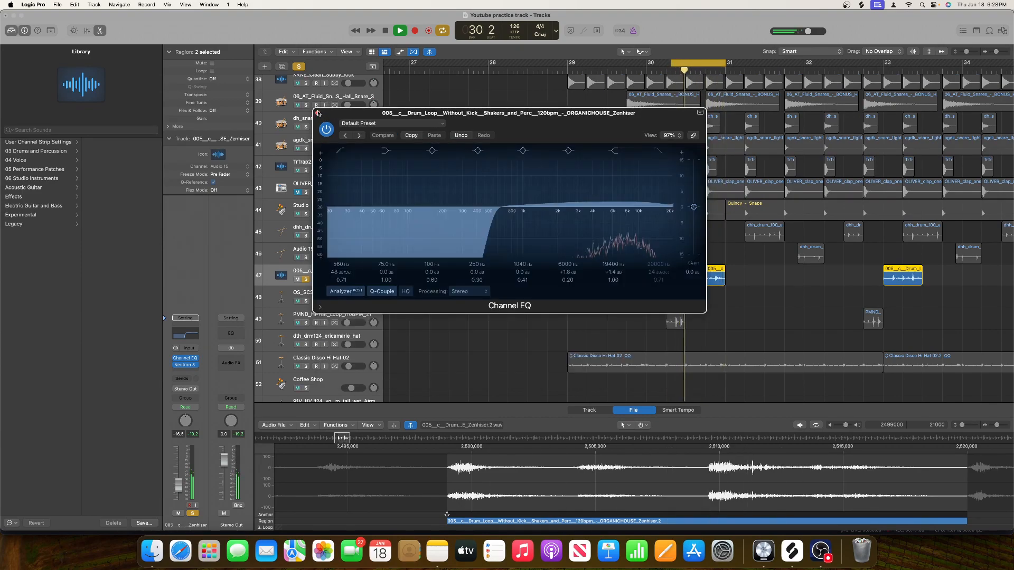
click(318, 112)
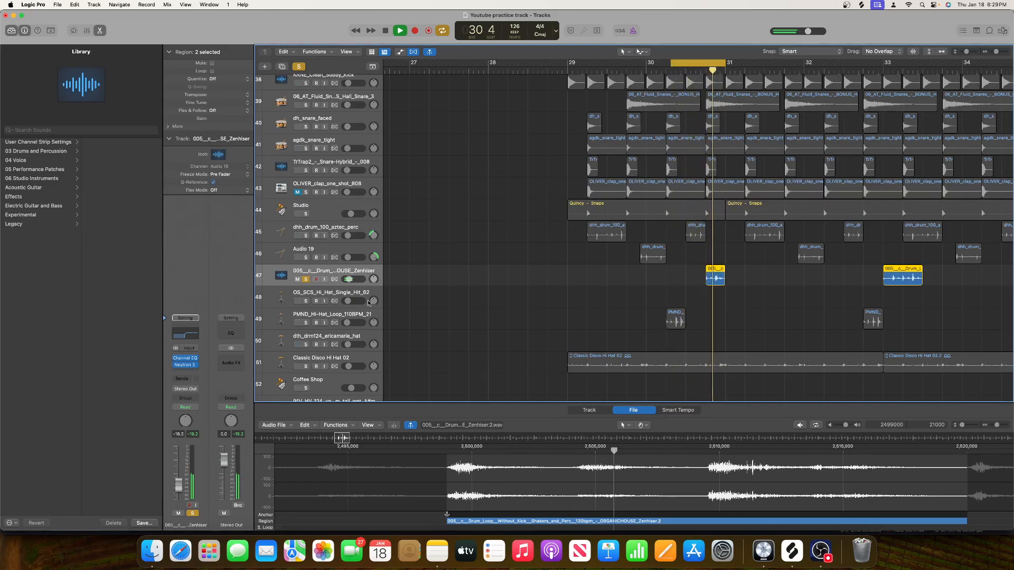
Solo the PMND hi-hat loop track instead of the 005 drum loop and add a Channel EQ to it.
click(307, 323)
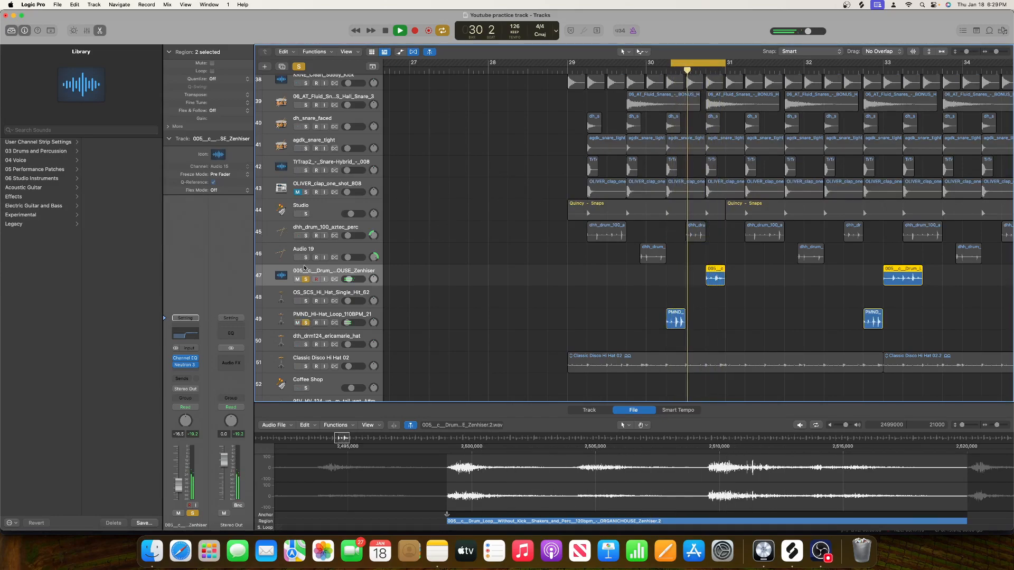
click(305, 280)
click(675, 319)
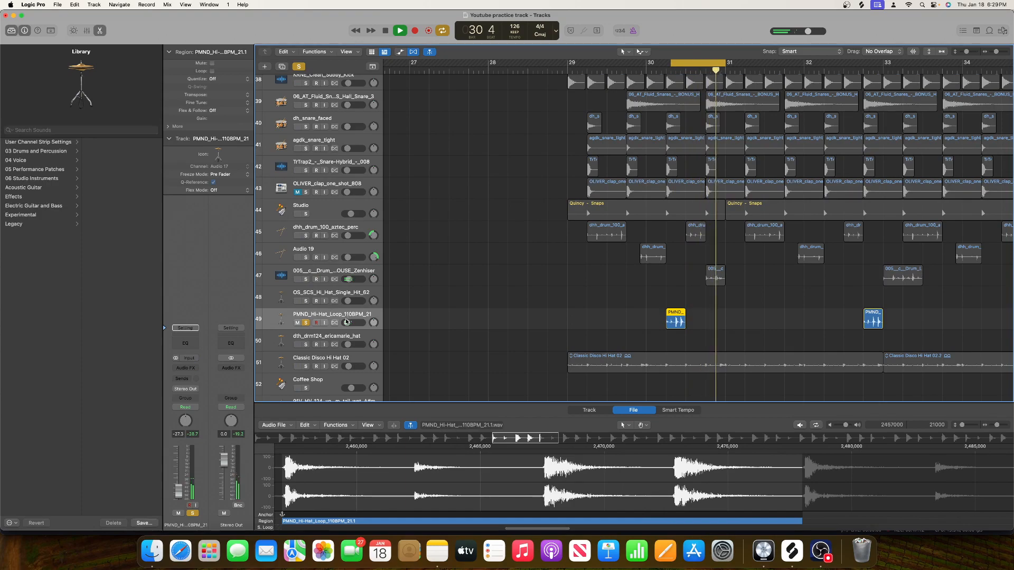
click(187, 341)
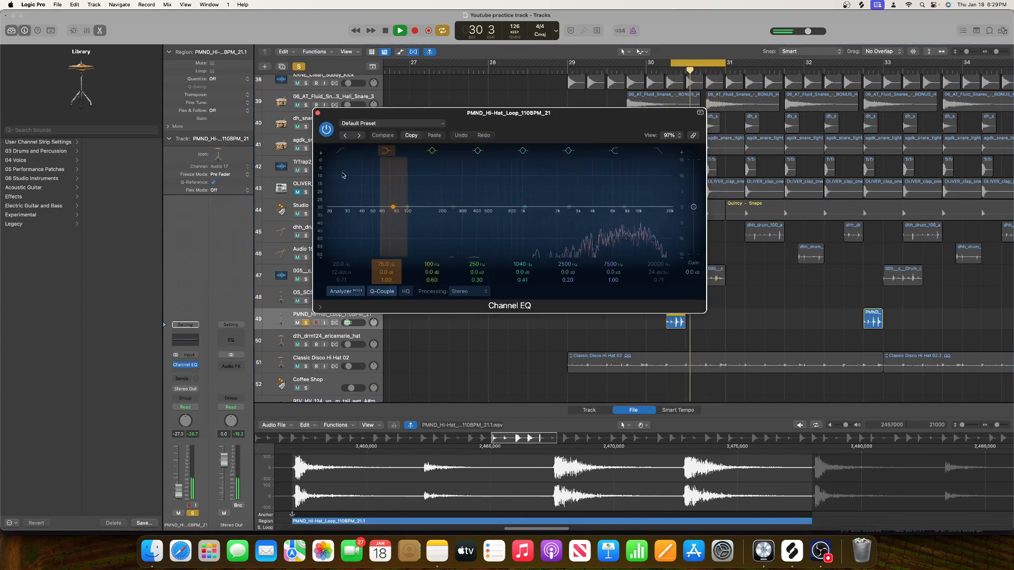
Set the hi-hat loop's EQ to a 48 dB/oct low cut at 210 Hz and a +2.6 dB boost at 690 Hz.
click(340, 151)
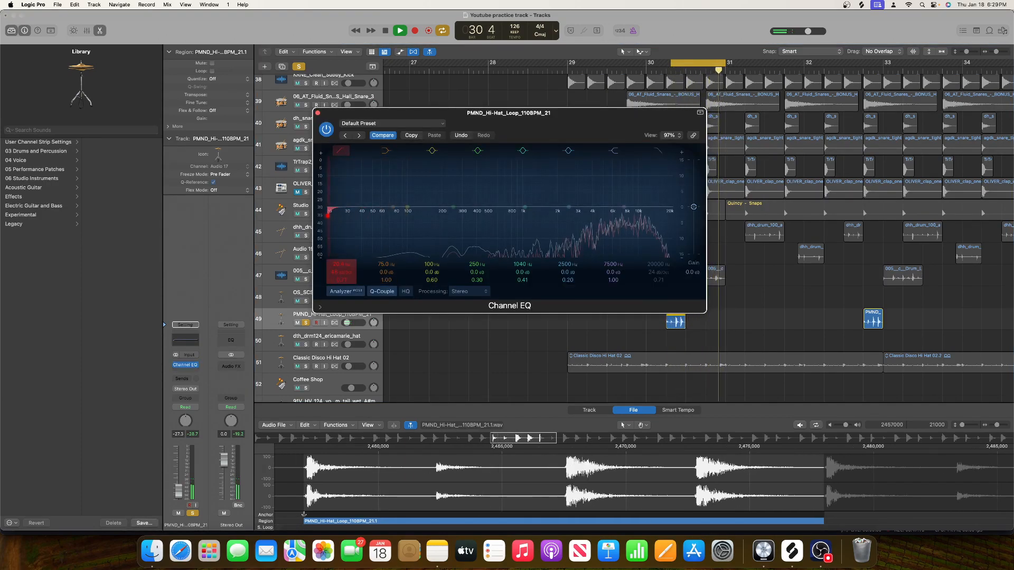
drag(327, 216, 439, 215)
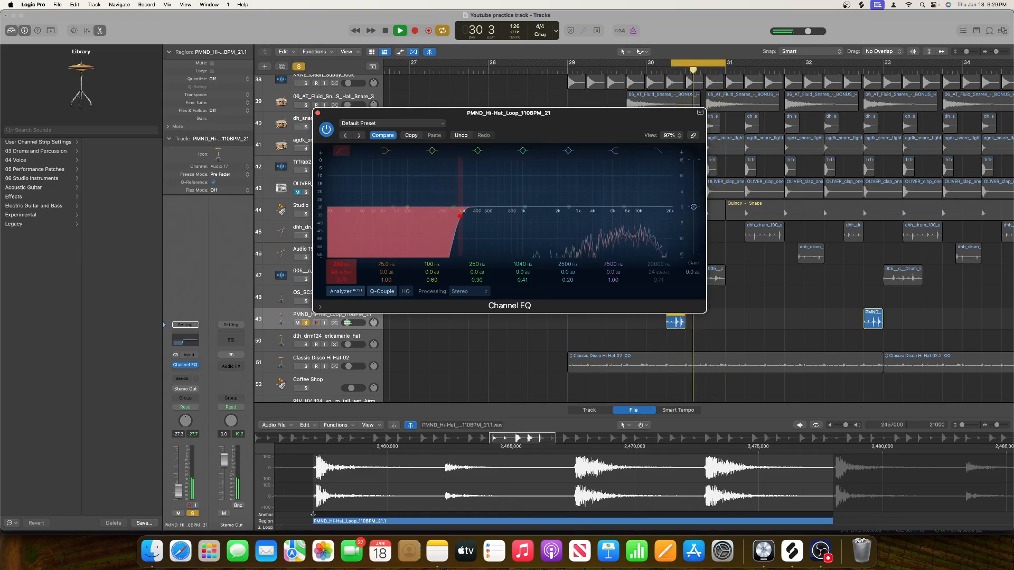
drag(523, 207, 504, 199)
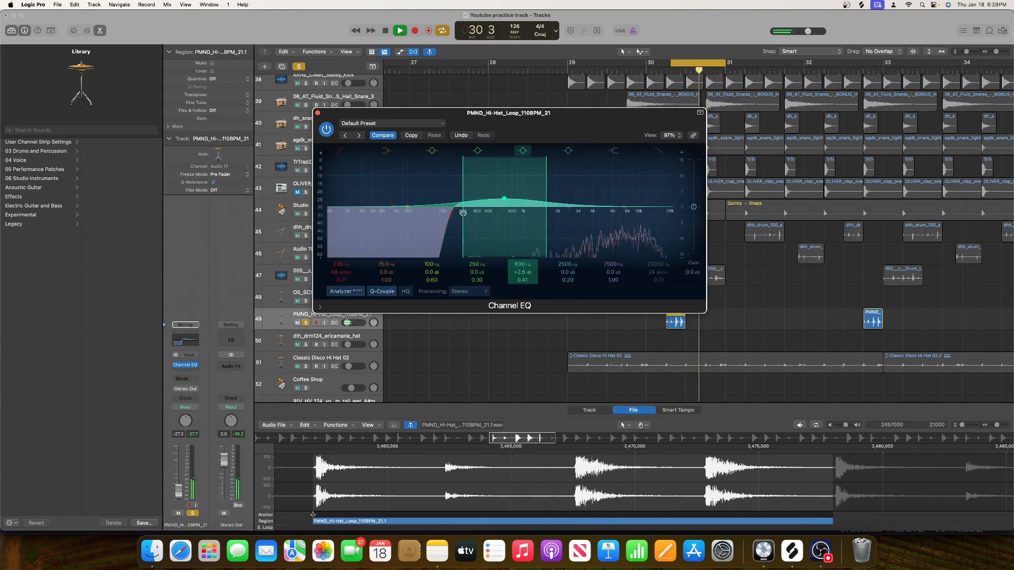
drag(448, 218, 442, 221)
Boost 5400 Hz by 2.5 dB with Q 0.98 in the hi-hat EQ and narrow the 690 Hz band to Q 1.20.
drag(566, 210, 607, 204)
drag(567, 276, 568, 267)
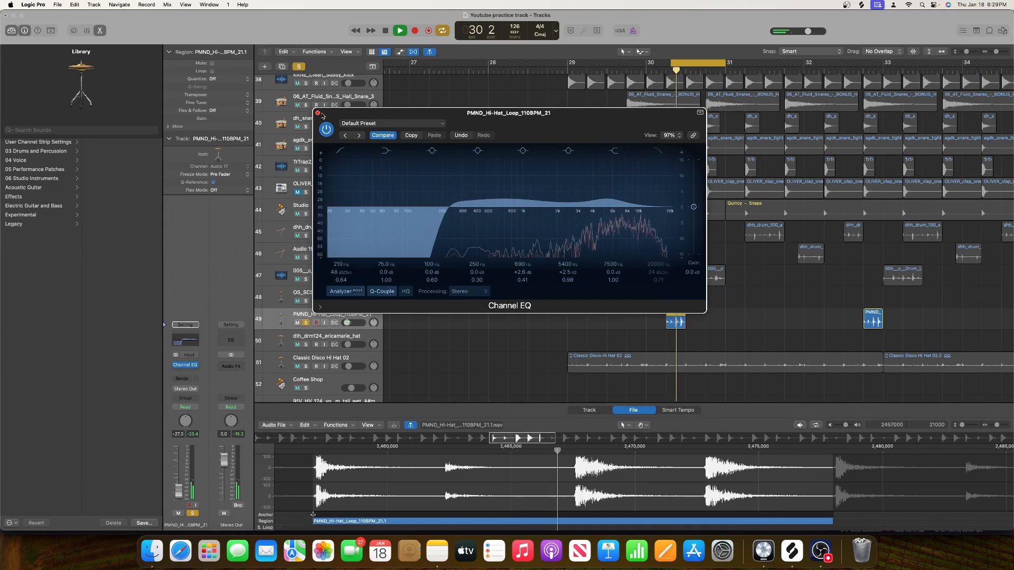
drag(522, 280, 522, 274)
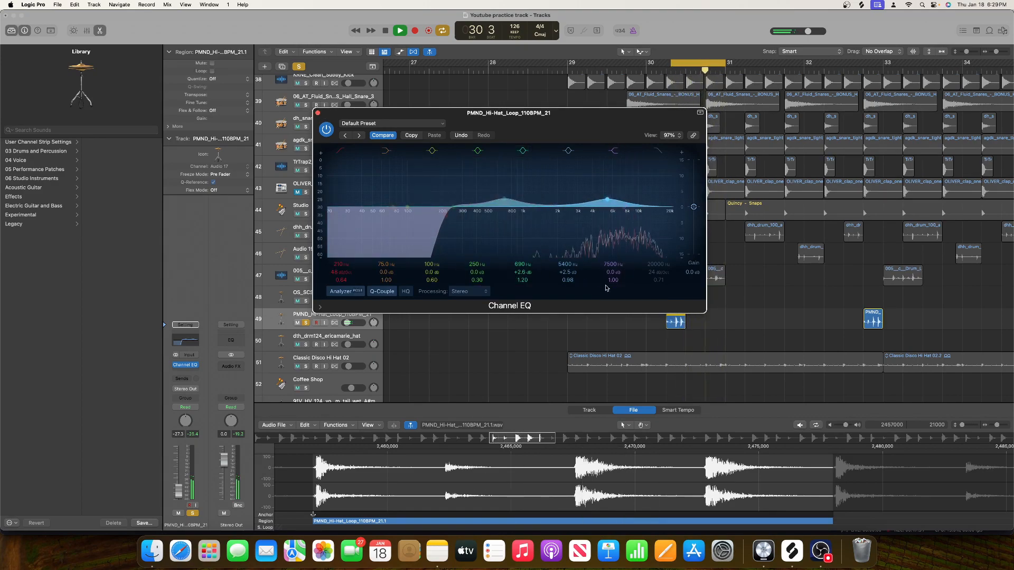
click(296, 192)
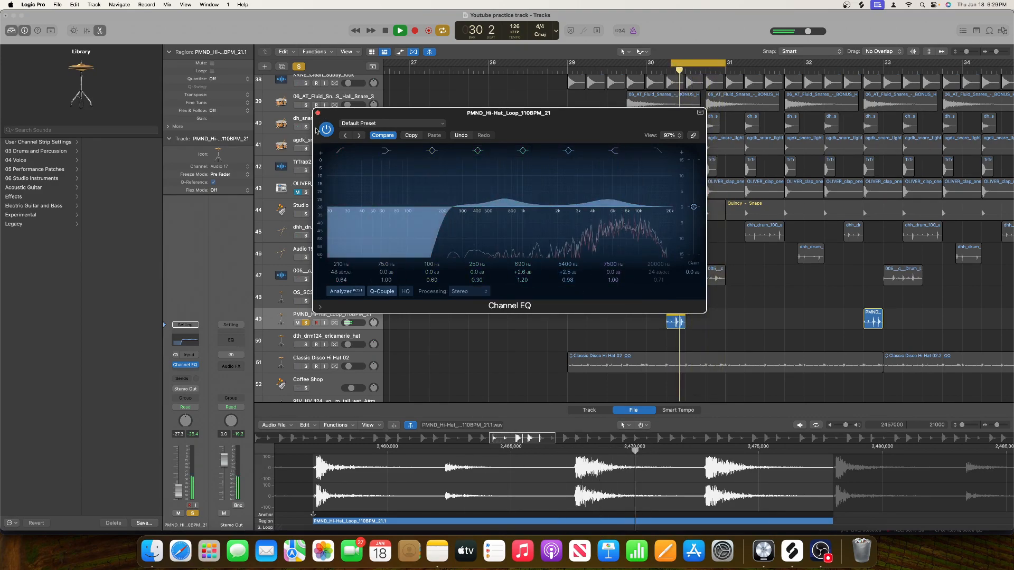
click(319, 113)
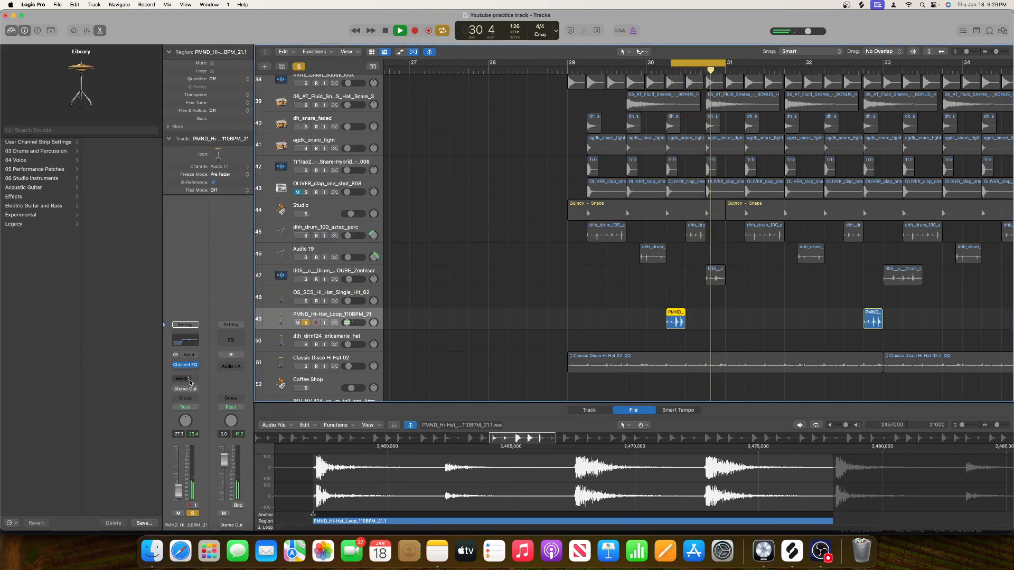
Add Ozone Imager 2 to the hi-hat loop with 59% width and Stereoize enabled at 15.4 ms.
click(196, 372)
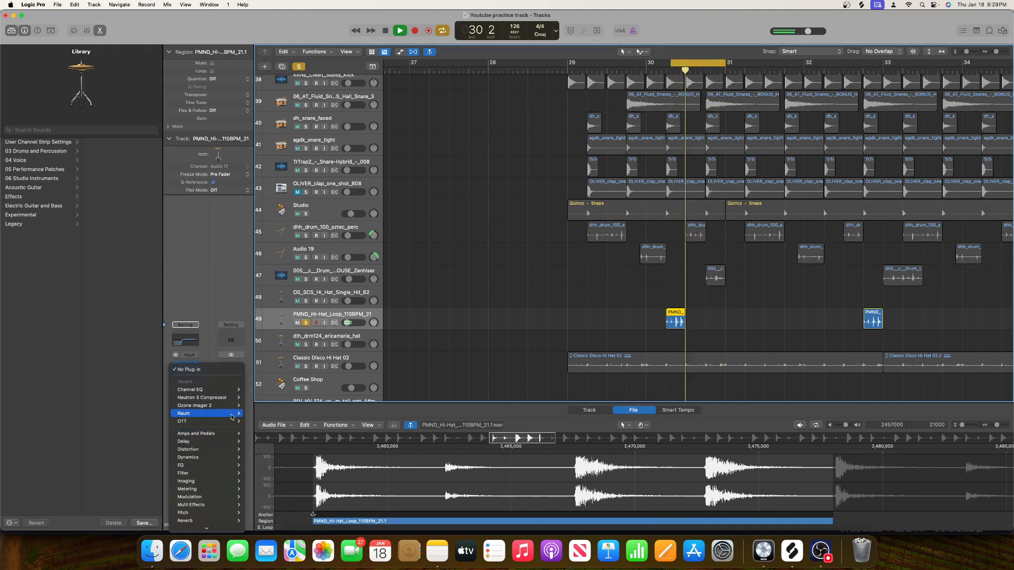
click(254, 405)
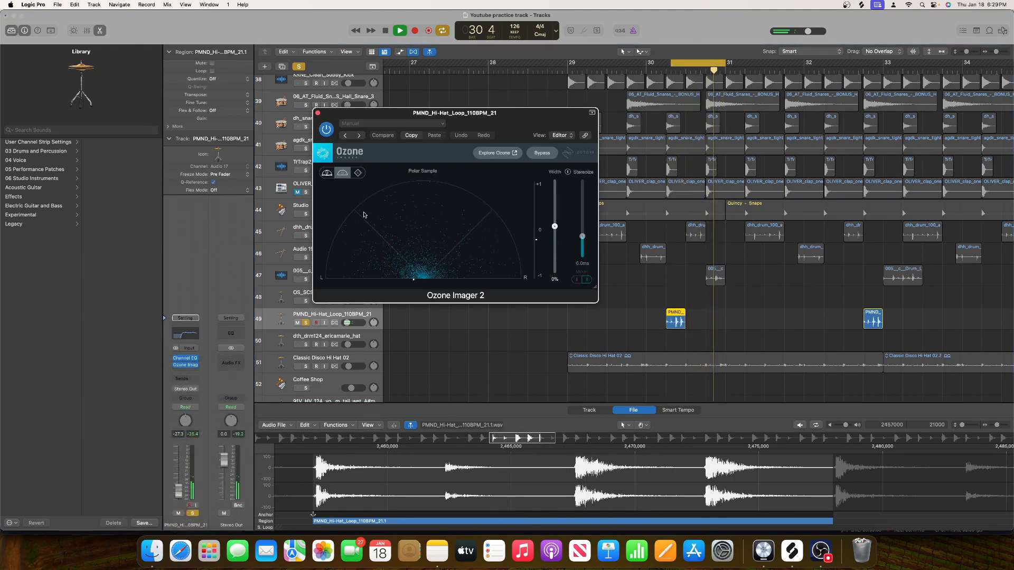
click(567, 172)
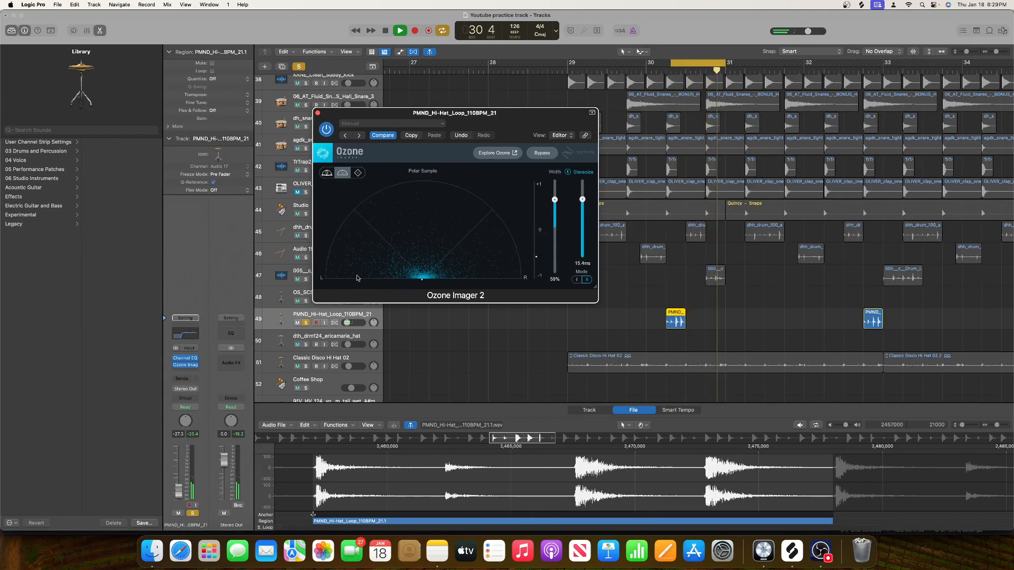
click(195, 368)
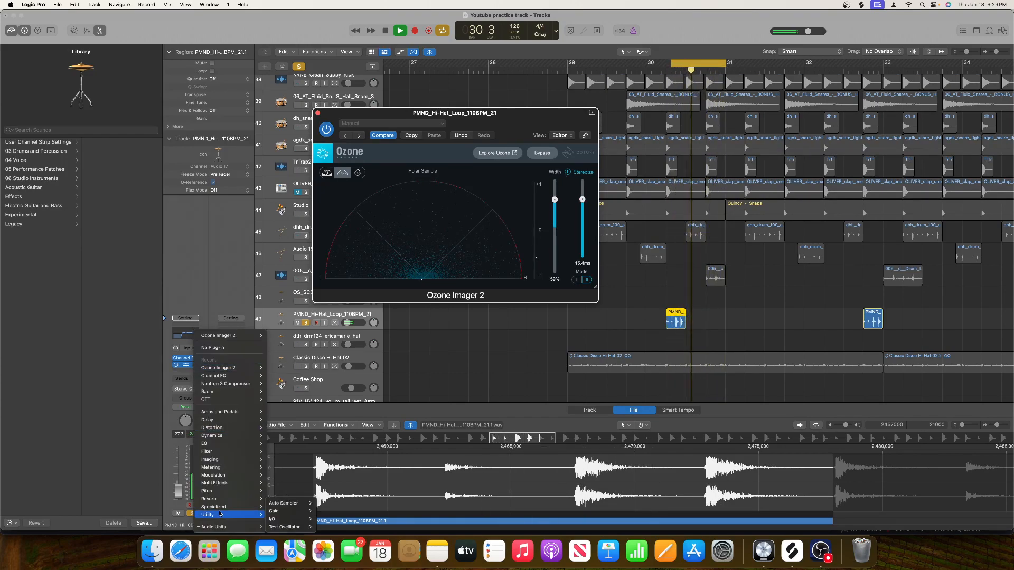
mouse_move(220, 482)
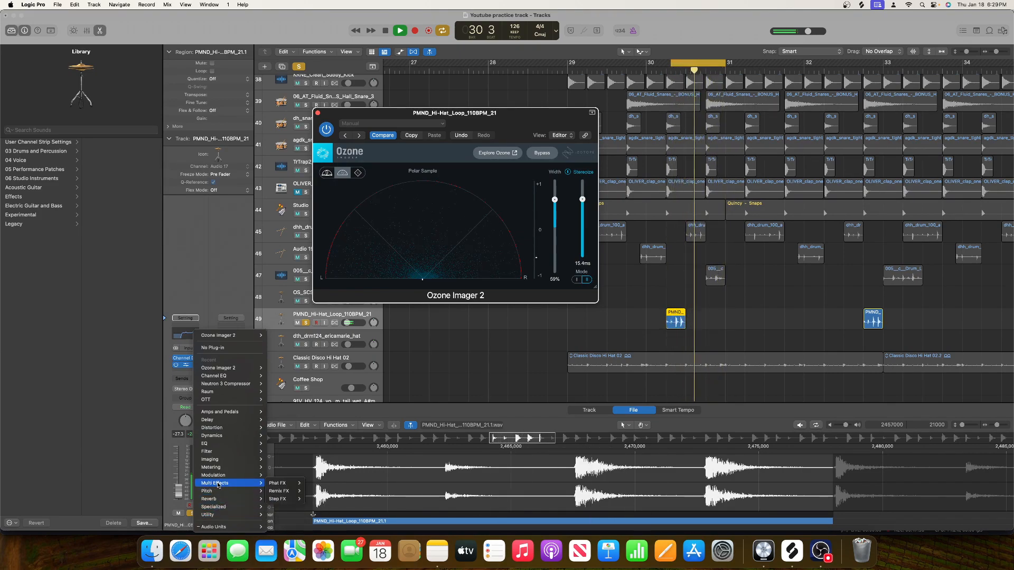
mouse_move(222, 459)
mouse_move(302, 477)
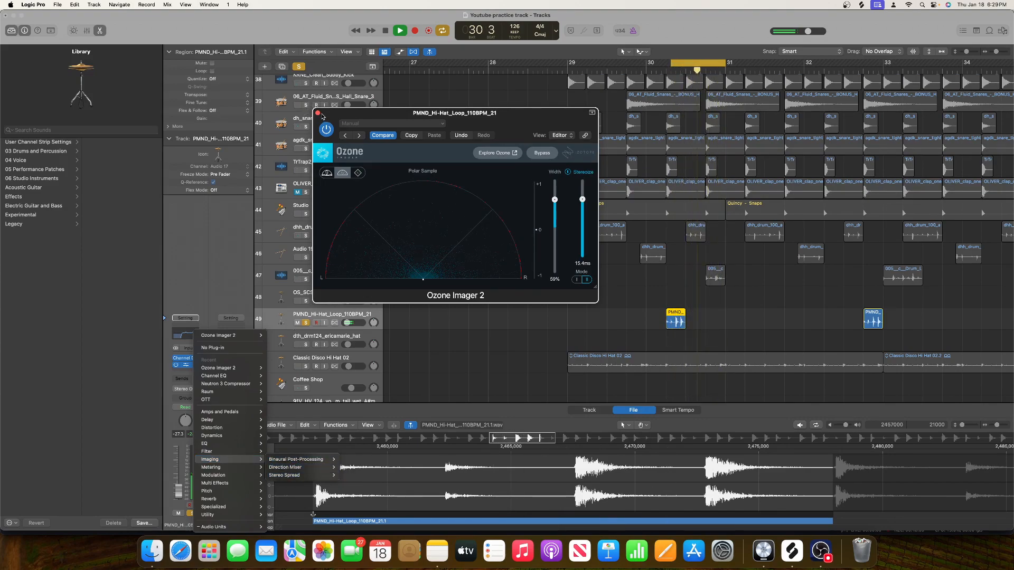
click(318, 114)
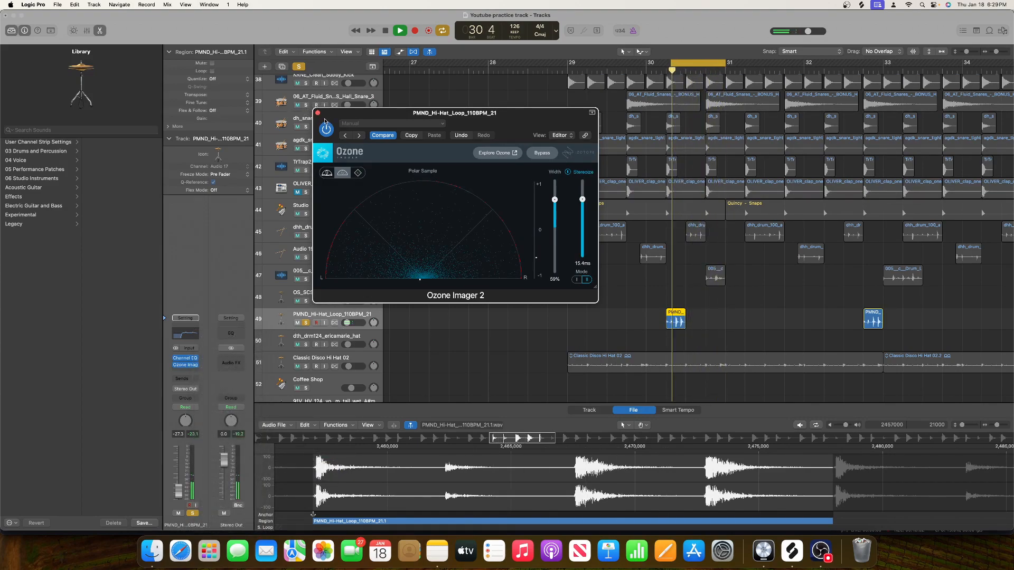
Close the imager window and pan the 005 drum loop track to the left.
click(318, 113)
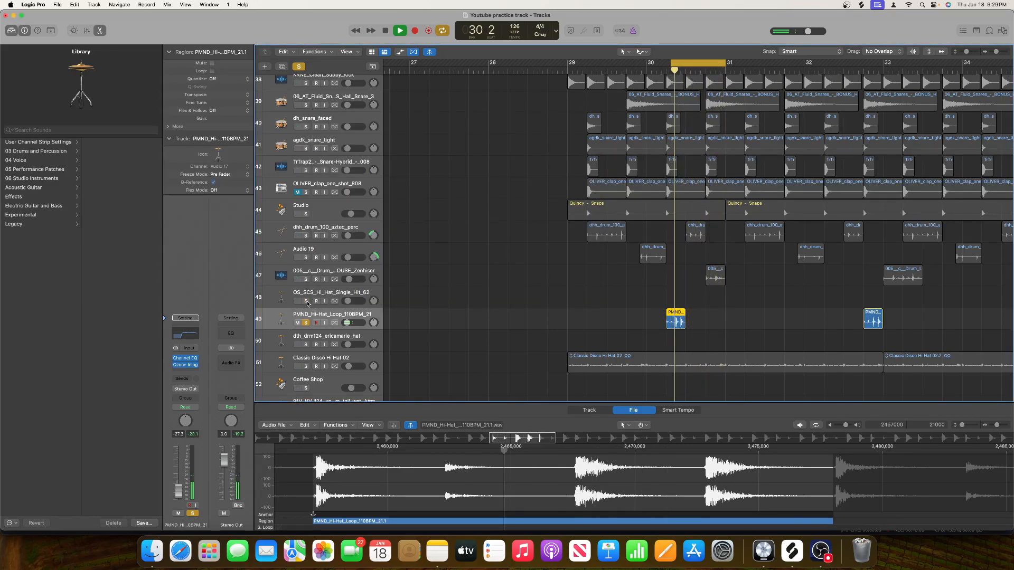
scroll(314, 291, left, 1)
click(330, 272)
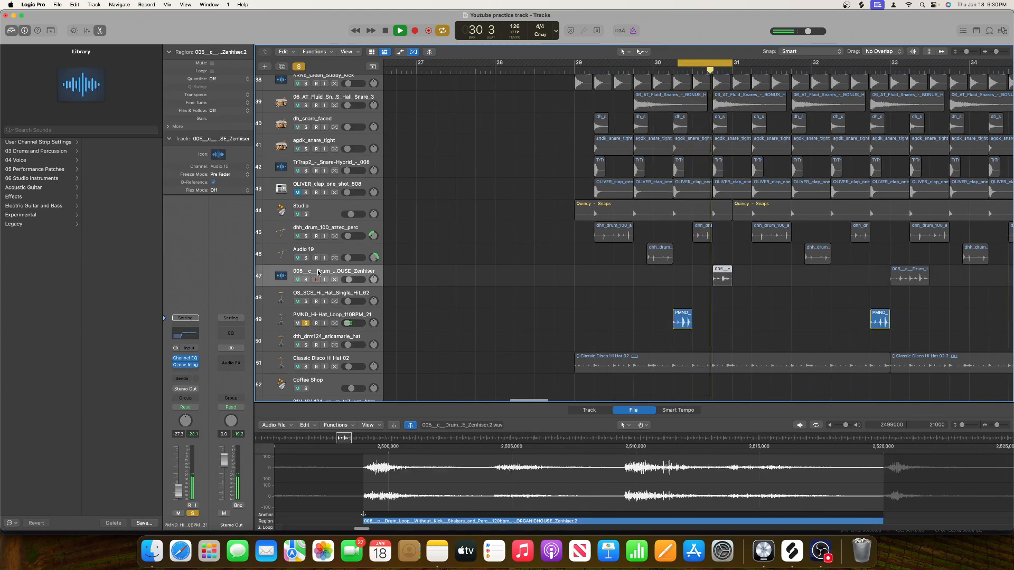
scroll(280, 256, down, 4)
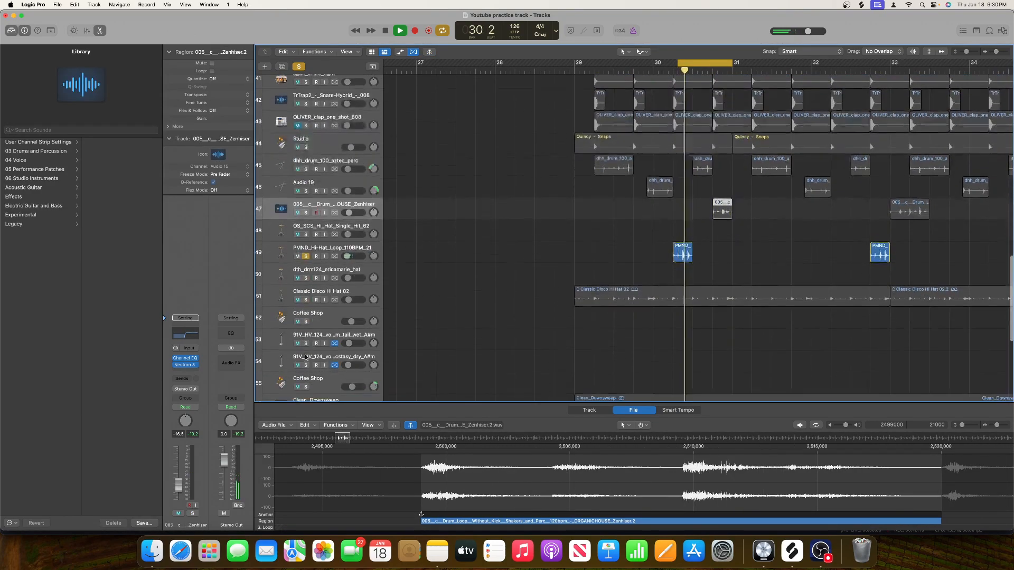
drag(373, 210, 373, 228)
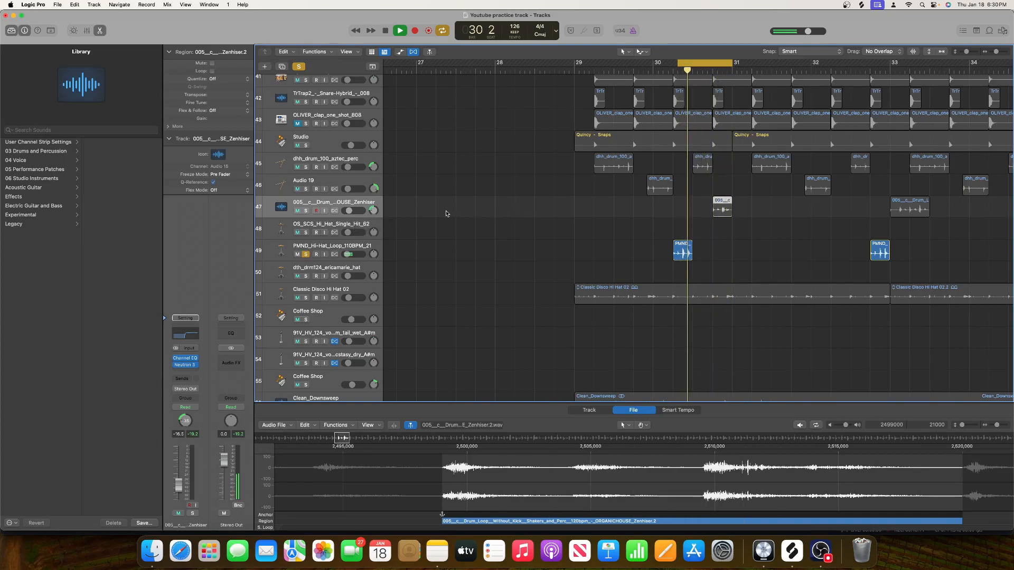
Solo Audio 19 alongside the hi-hat loop and extend the cycle range back to start at bar 30 for playback.
key(space)
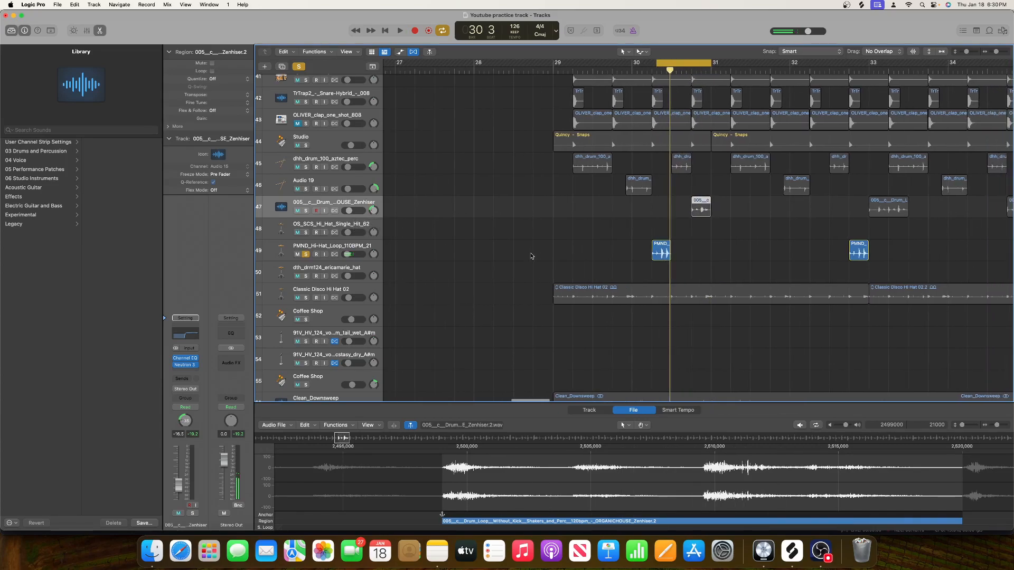
click(628, 193)
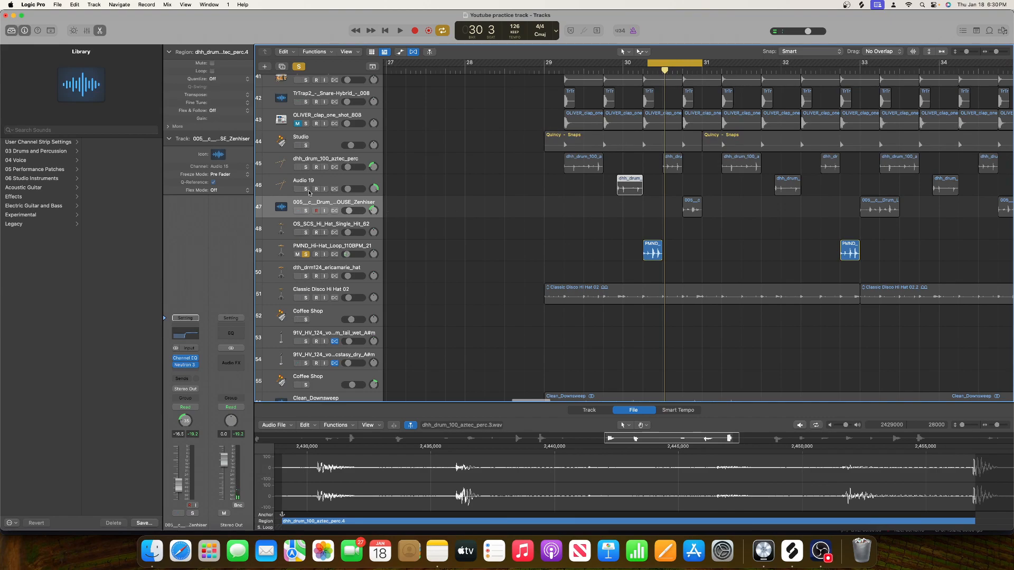
click(306, 189)
key(space)
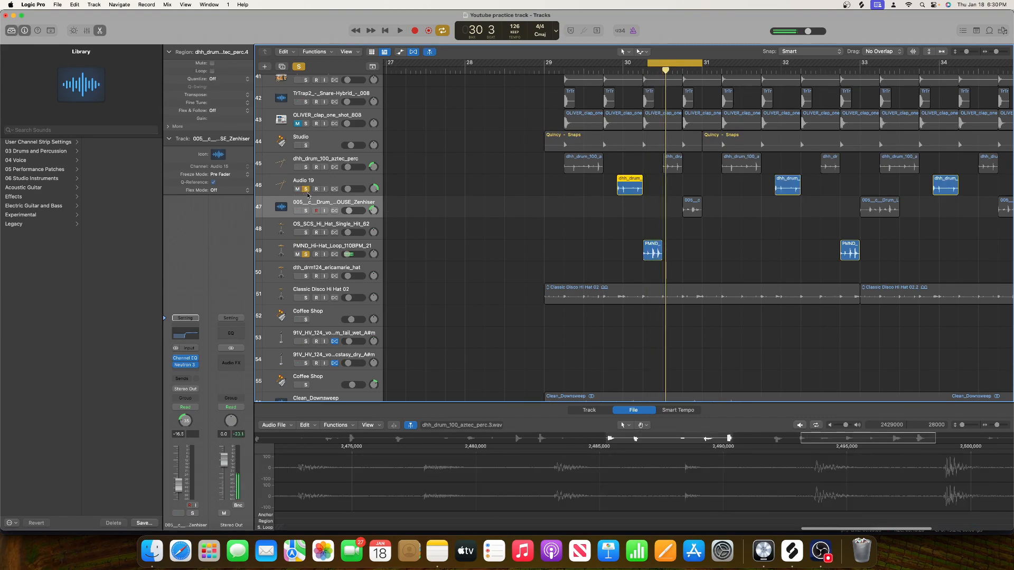
drag(647, 63, 623, 64)
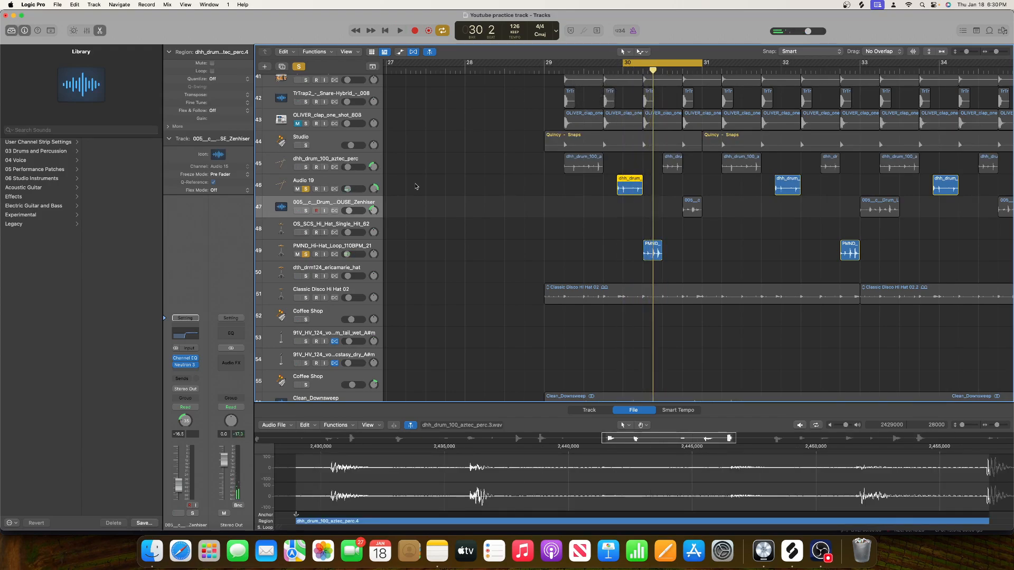
Duplicate the Audio 19 track and bounce its region before bar 30 in place to a new track with the source muted.
click(343, 182)
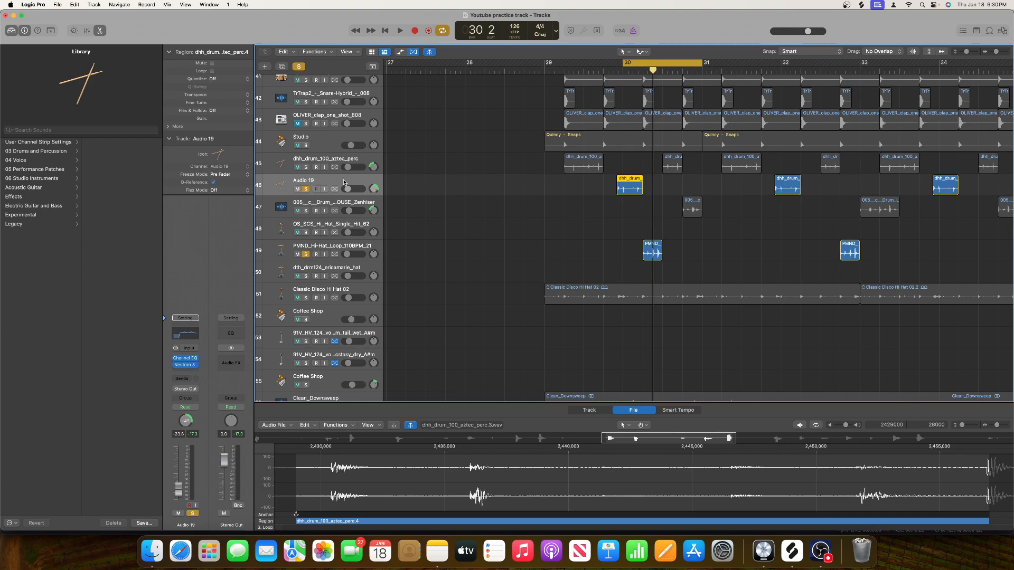
key(super+d)
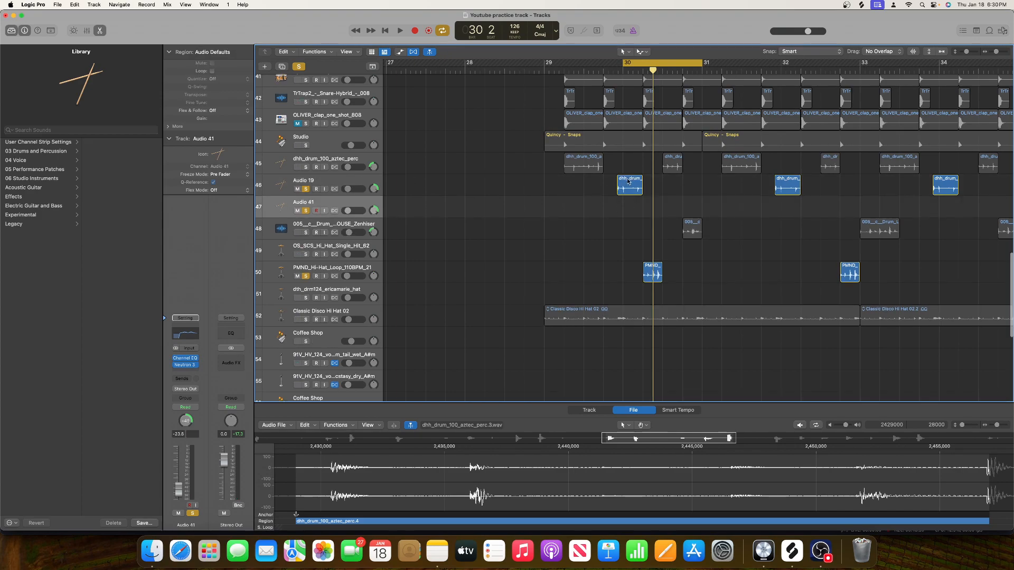
right_click(629, 182)
click(646, 184)
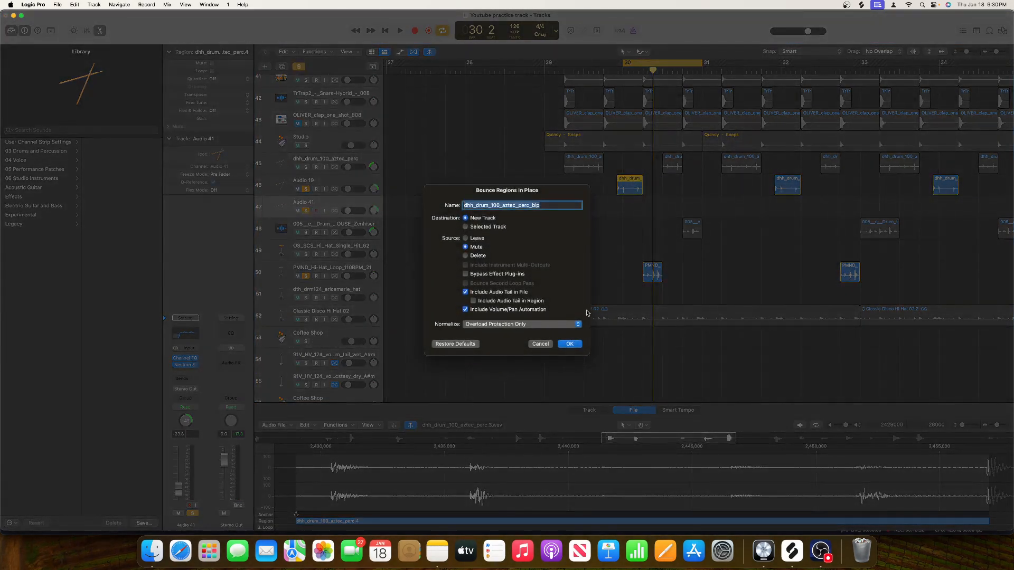
click(579, 349)
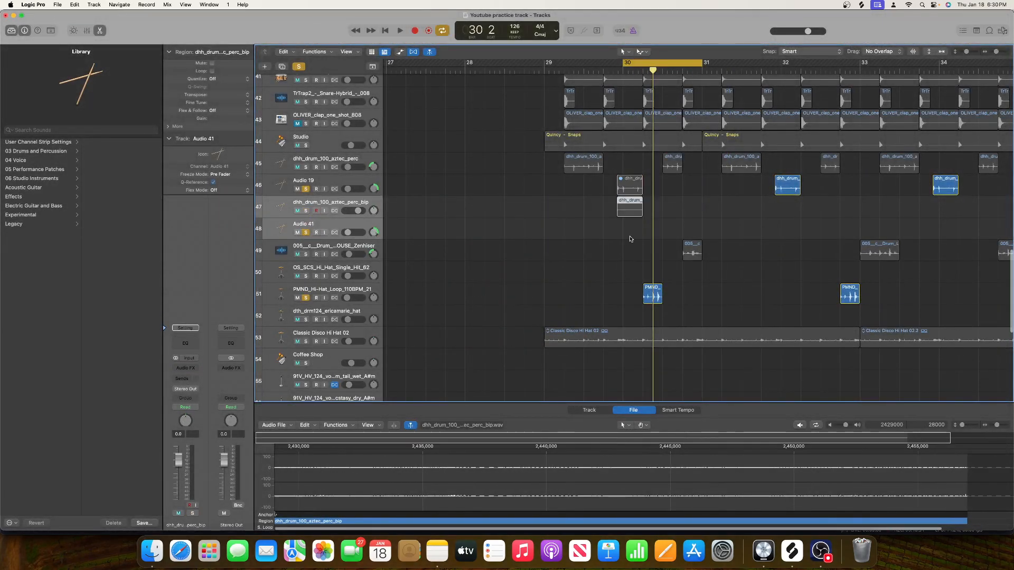
Solo the bounced aztec percussion track and move its region to 30 1 4 142, just before beat 2, auditioning the placement.
click(305, 210)
key(space)
key(space)
drag(626, 204, 651, 202)
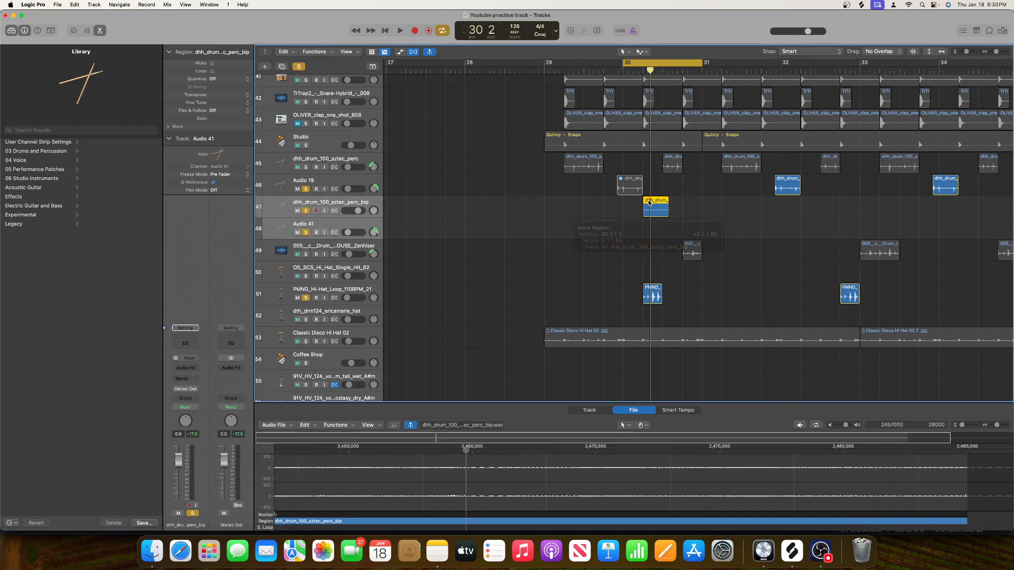
drag(996, 55, 1000, 53)
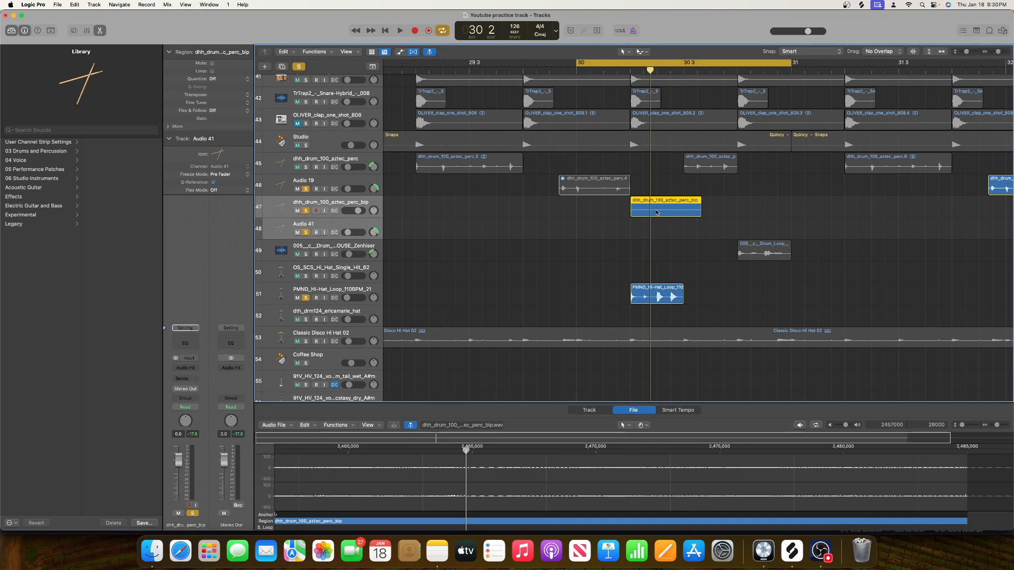
drag(657, 202, 586, 205)
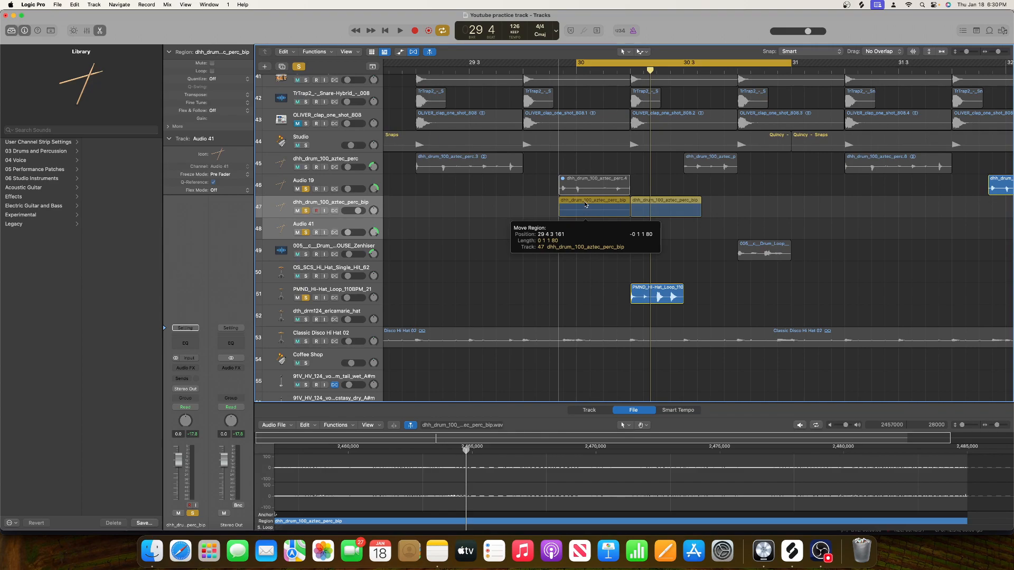
drag(586, 205, 652, 208)
key(space)
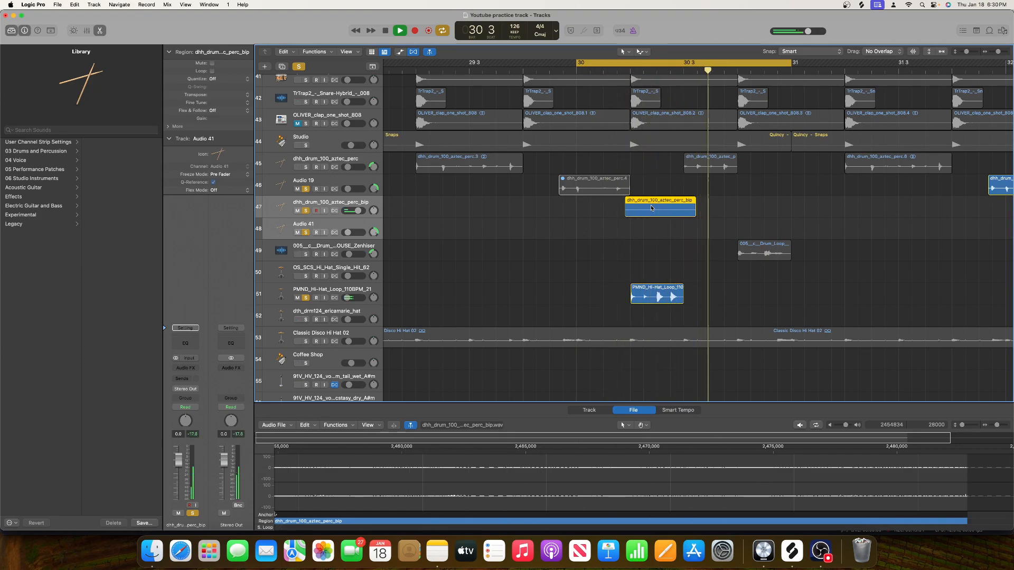
key(space)
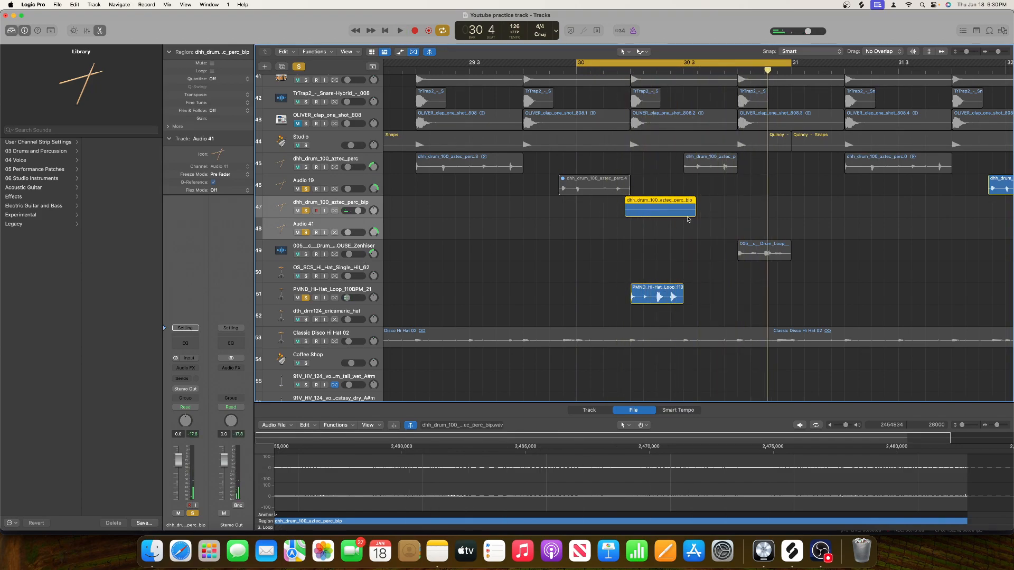
Trim the end of the bounced percussion region to just before beat 3 of bar 30 and audition it.
drag(694, 210, 655, 211)
key(space)
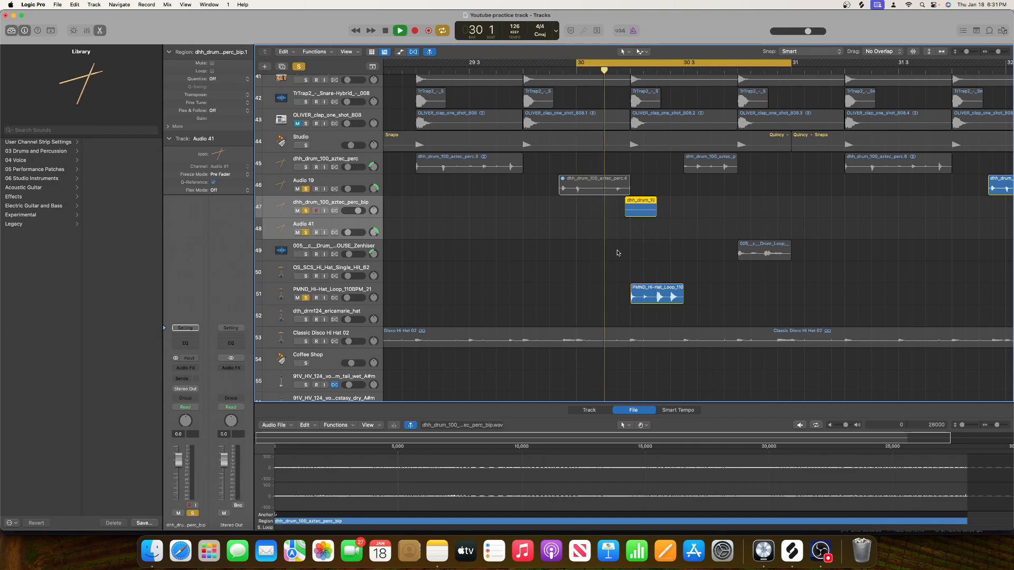
key(space)
click(655, 211)
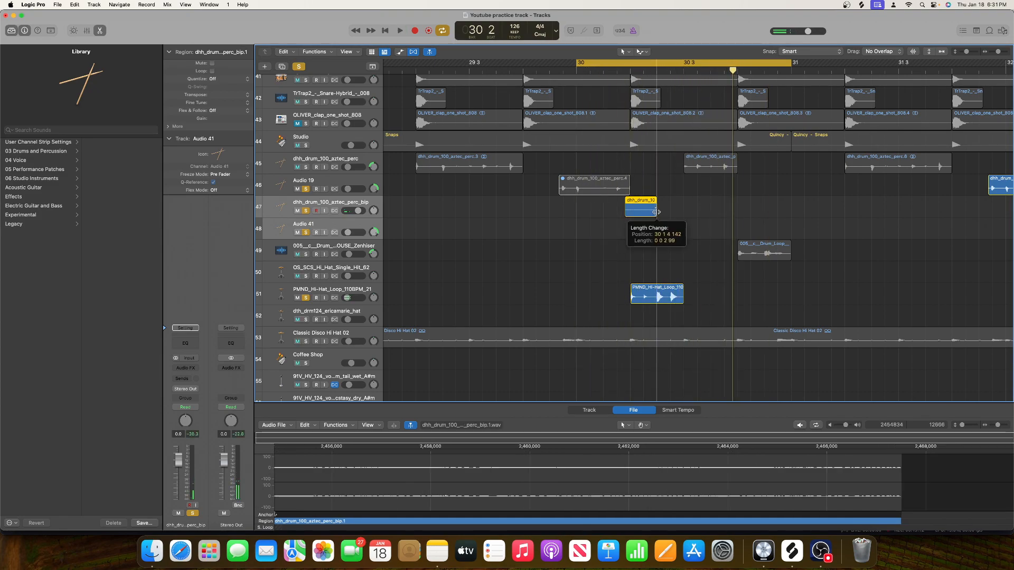
drag(653, 211, 670, 211)
key(space)
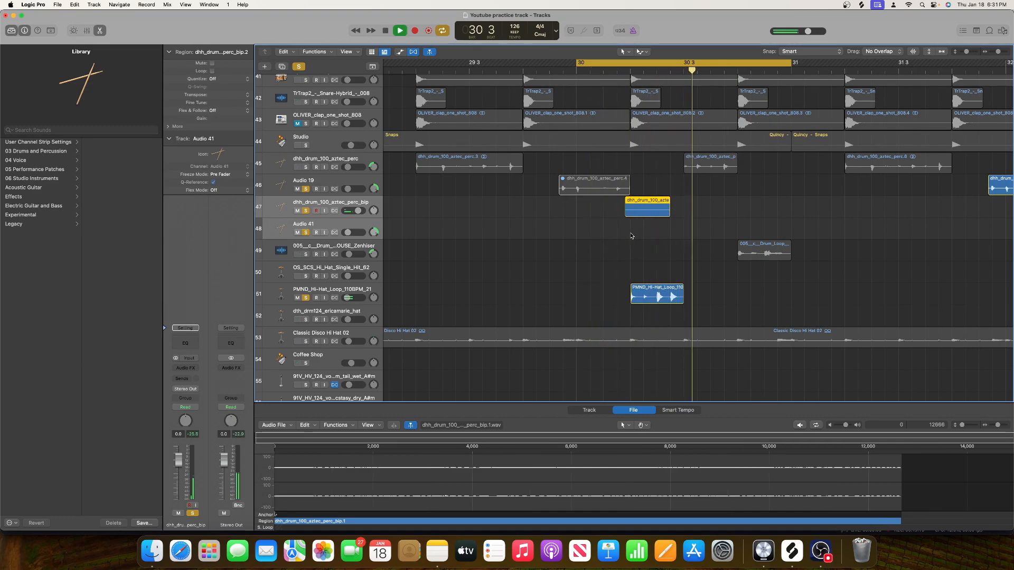
key(space)
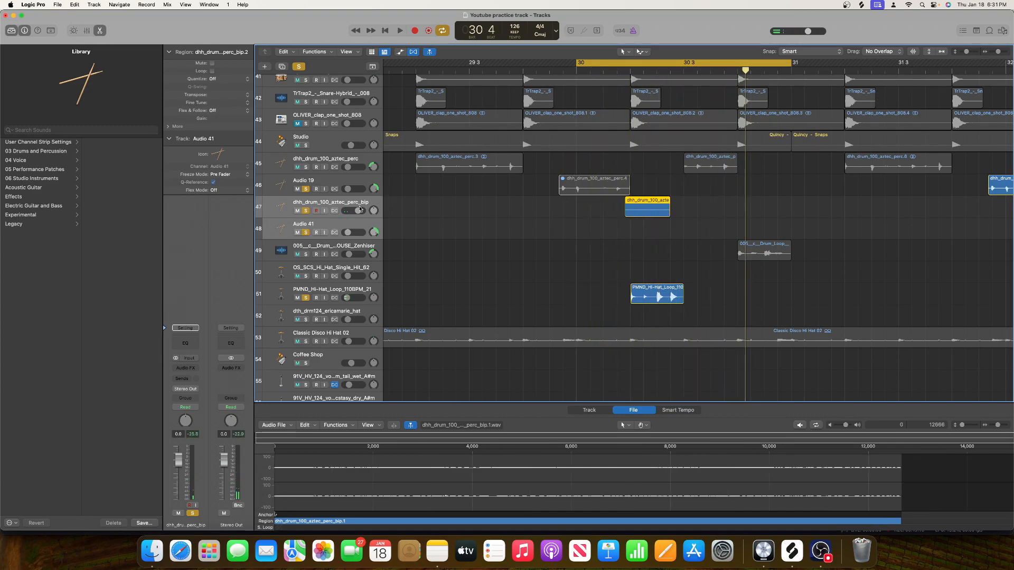
Try panning the bounced aztec percussion track off centre, return its pan to 0 and listen to it.
click(334, 207)
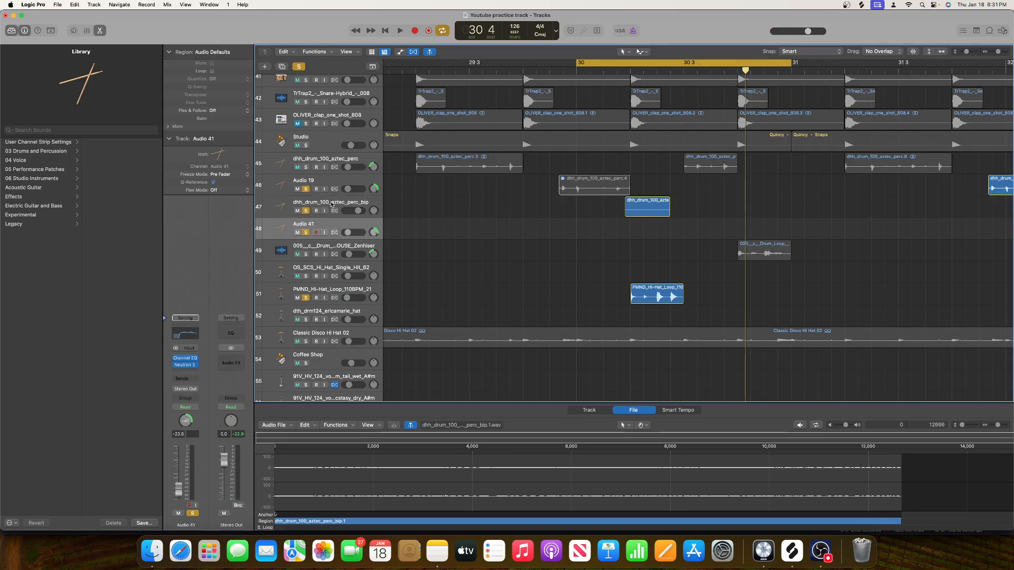
drag(374, 210, 374, 210)
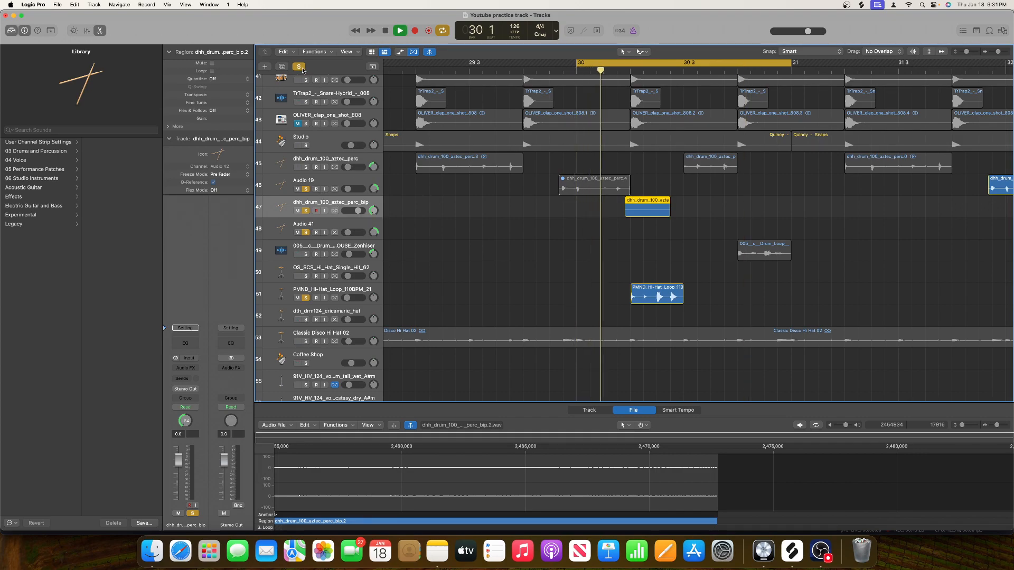
mouse_move(373, 212)
mouse_down()
mouse_move(373, 229)
mouse_move(373, 218)
mouse_up()
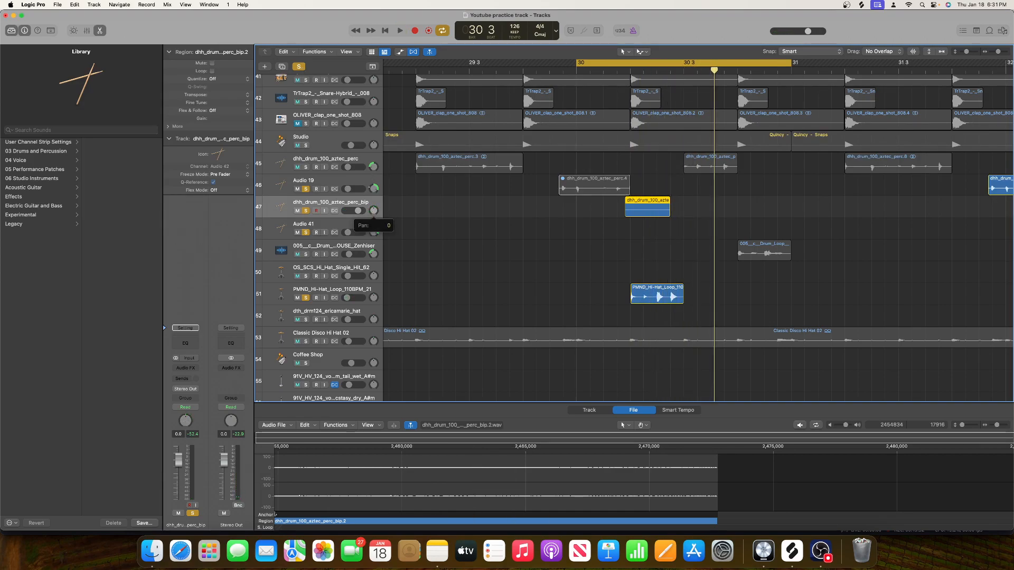
key(space)
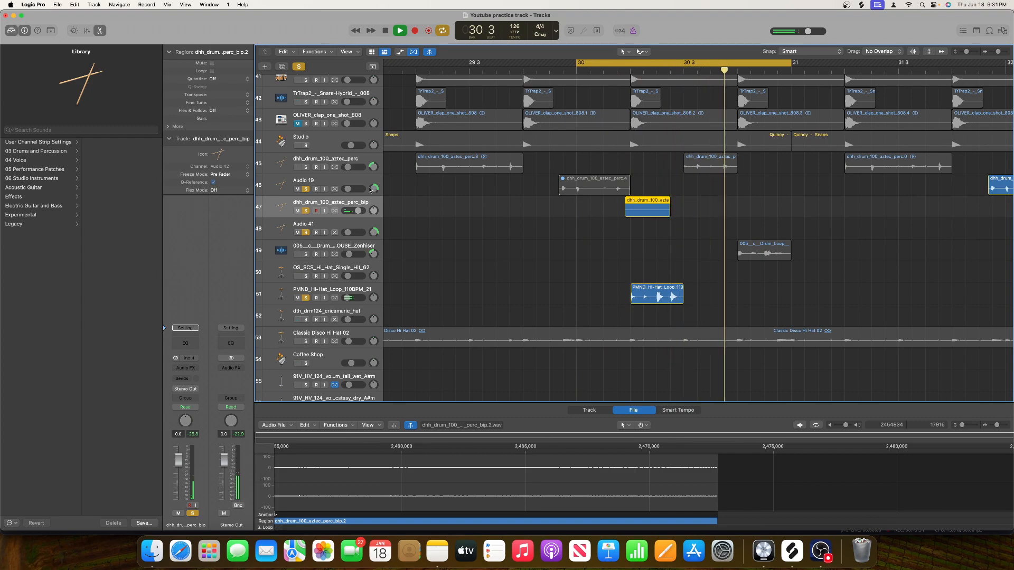
key(space)
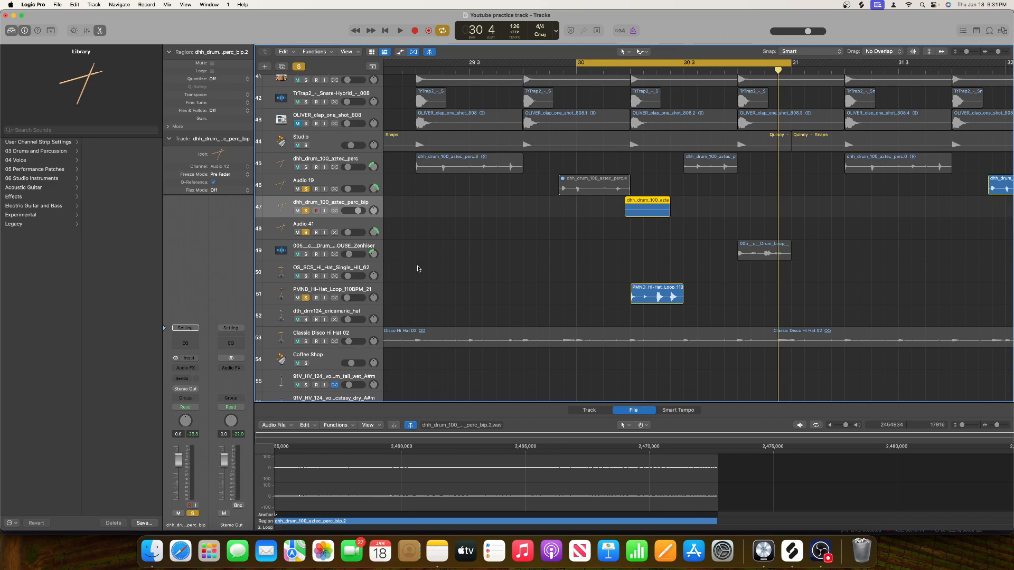
Clear all solos, then solo and select the Classic Disco Hi Hat 02 track for playback.
click(299, 65)
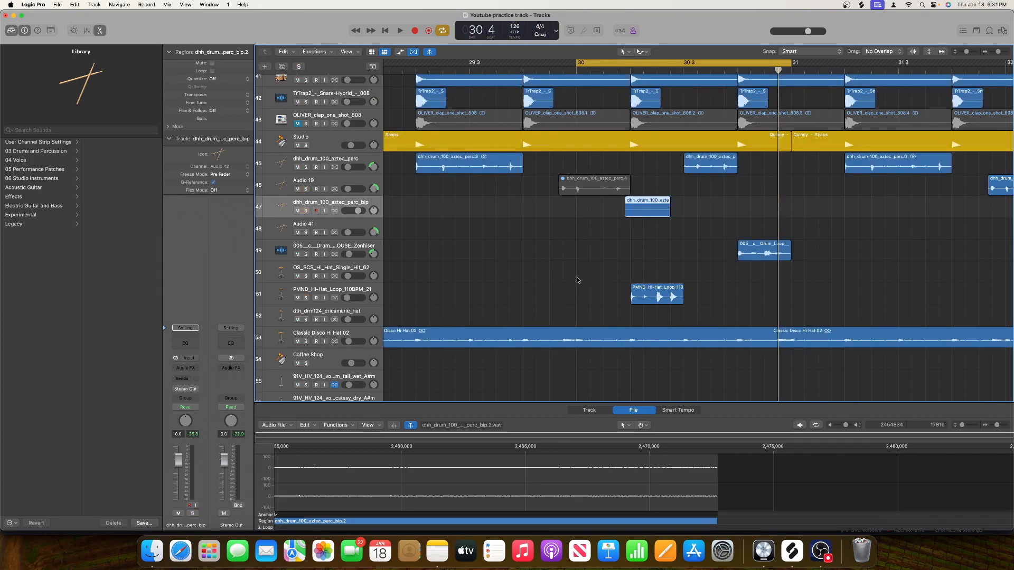
scroll(577, 280, down, 3)
click(306, 273)
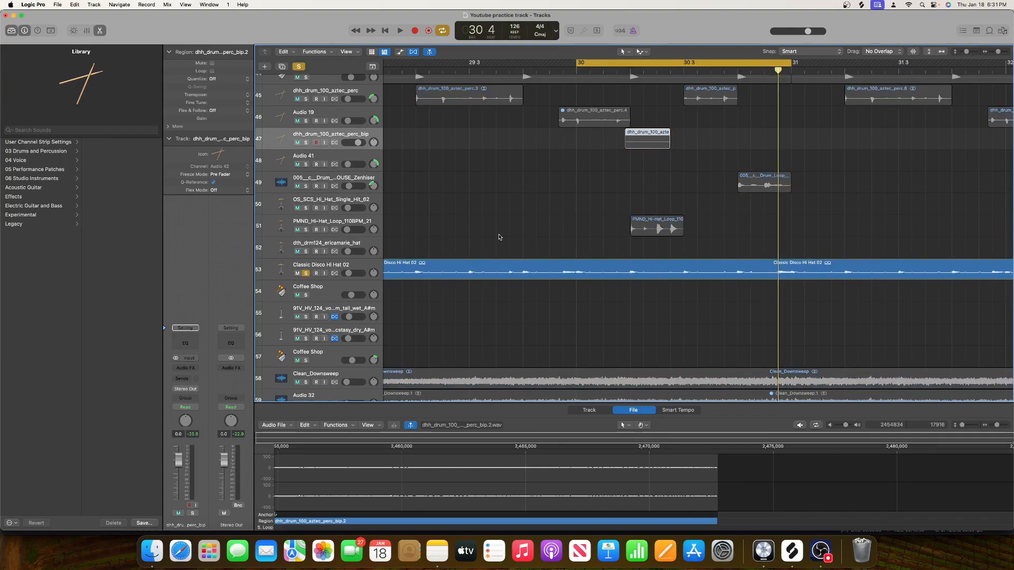
key(space)
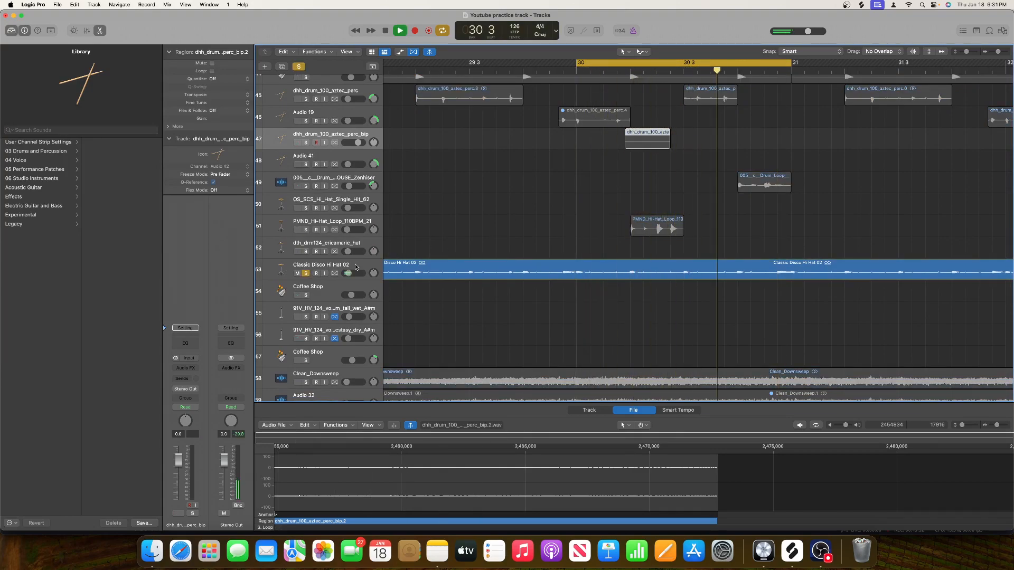
click(353, 270)
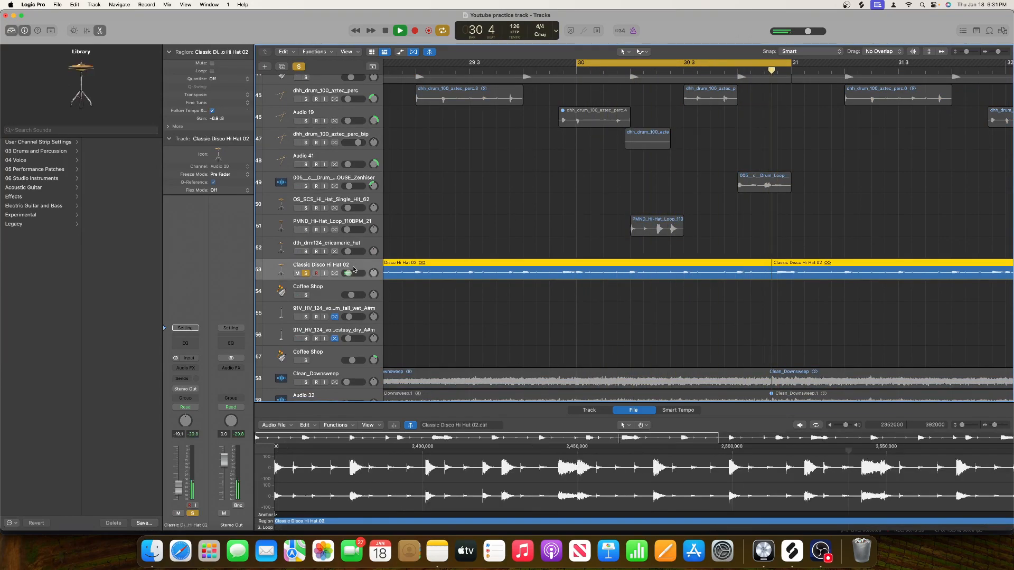
Add a Channel EQ to the disco hi-hat with a low cut at 94 Hz and a 2.3 dB boost at 418 Hz.
click(186, 343)
click(341, 151)
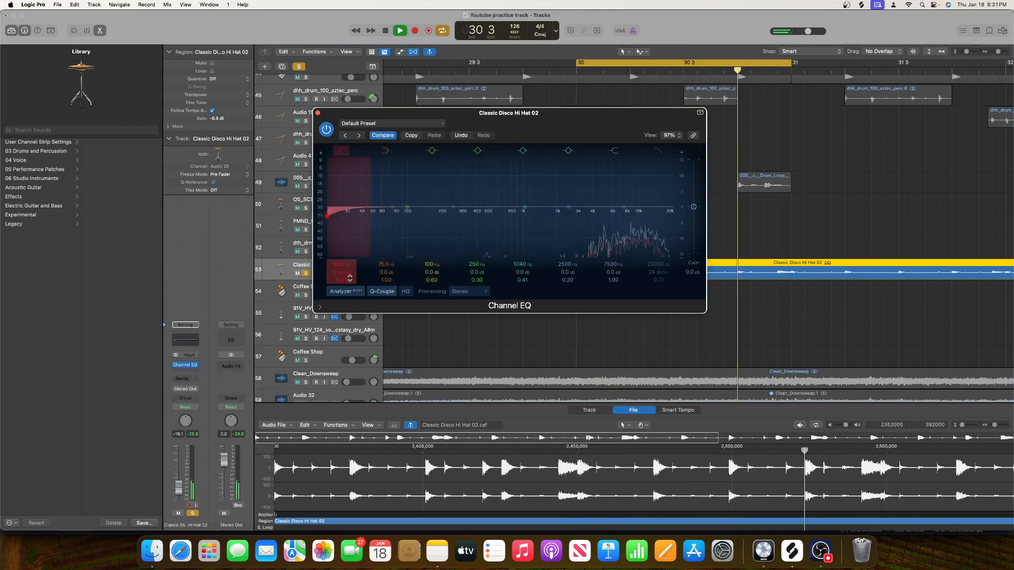
mouse_move(327, 215)
mouse_down()
mouse_move(505, 215)
mouse_move(391, 216)
mouse_move(460, 205)
mouse_move(480, 191)
mouse_move(480, 200)
mouse_up()
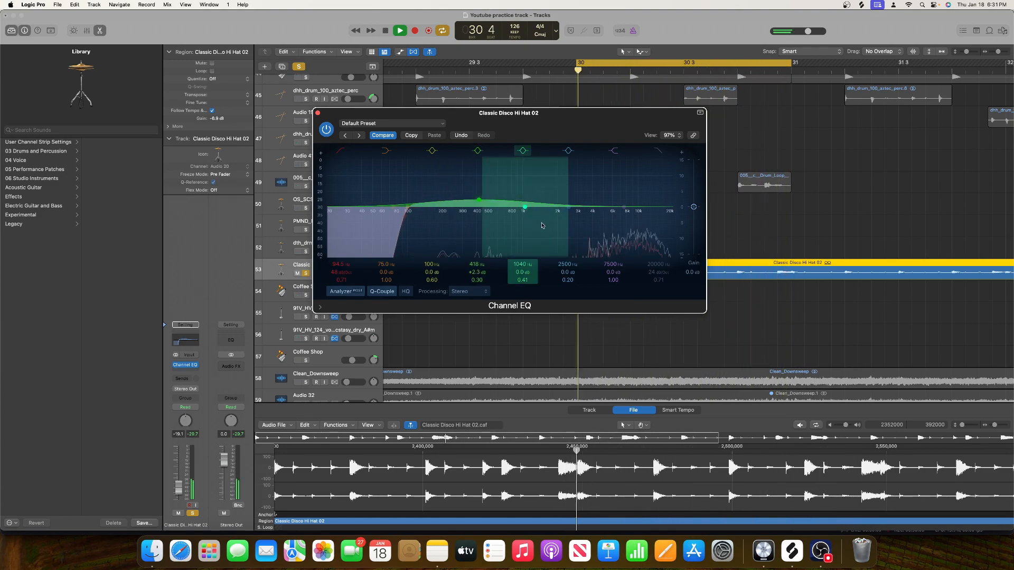
Boost 5750 Hz by 3.2 dB with Q 0.60 and set the 418 Hz band's Q to 0.88 in the disco hi-hat EQ.
drag(568, 206, 613, 197)
drag(567, 280, 568, 267)
drag(476, 279, 477, 262)
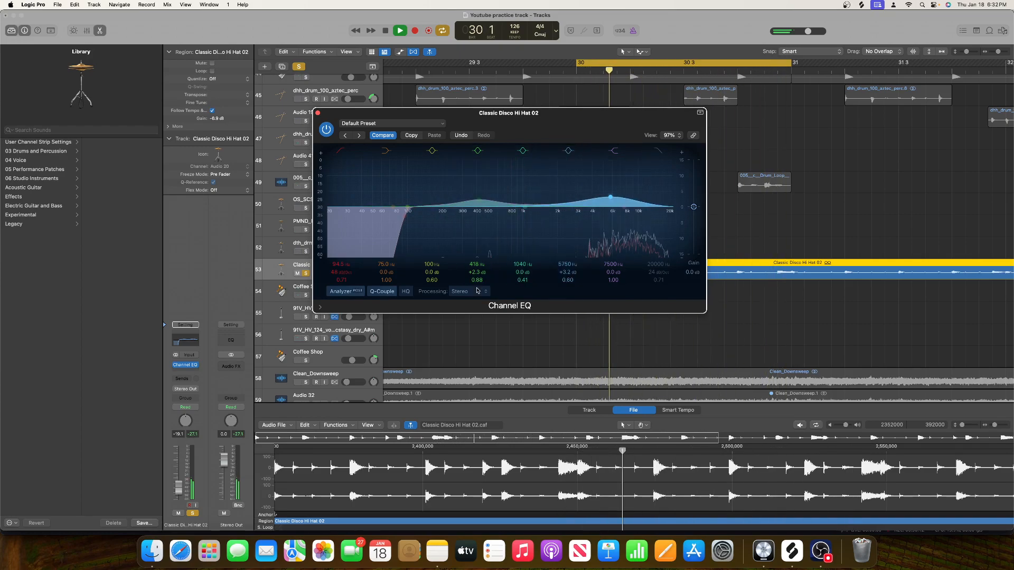
click(317, 113)
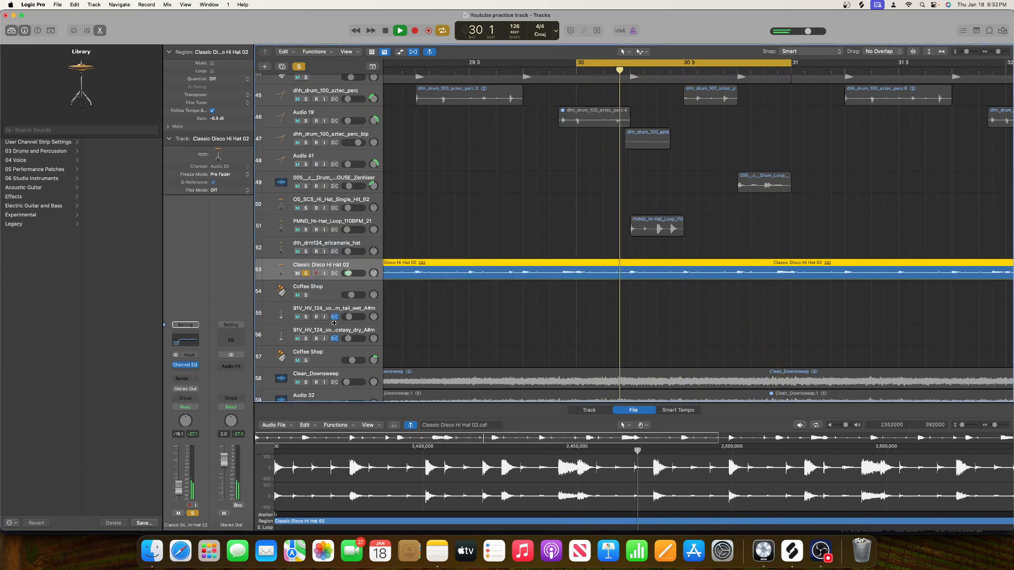
Add Ozone Imager 2 to the disco hi-hat with 80% width and Stereoize at 18.8 ms.
click(192, 371)
mouse_move(200, 397)
click(256, 397)
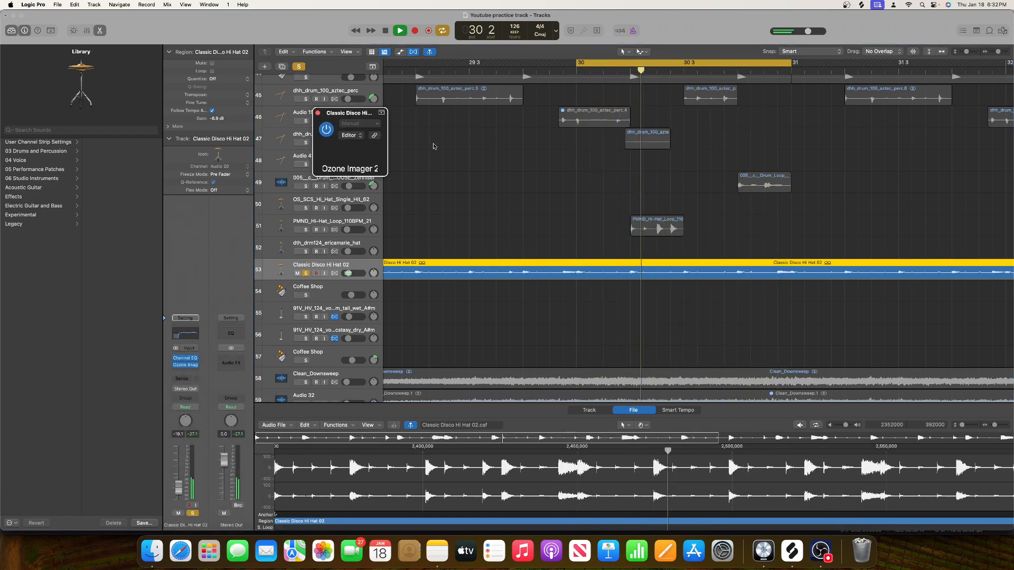
drag(555, 226, 554, 189)
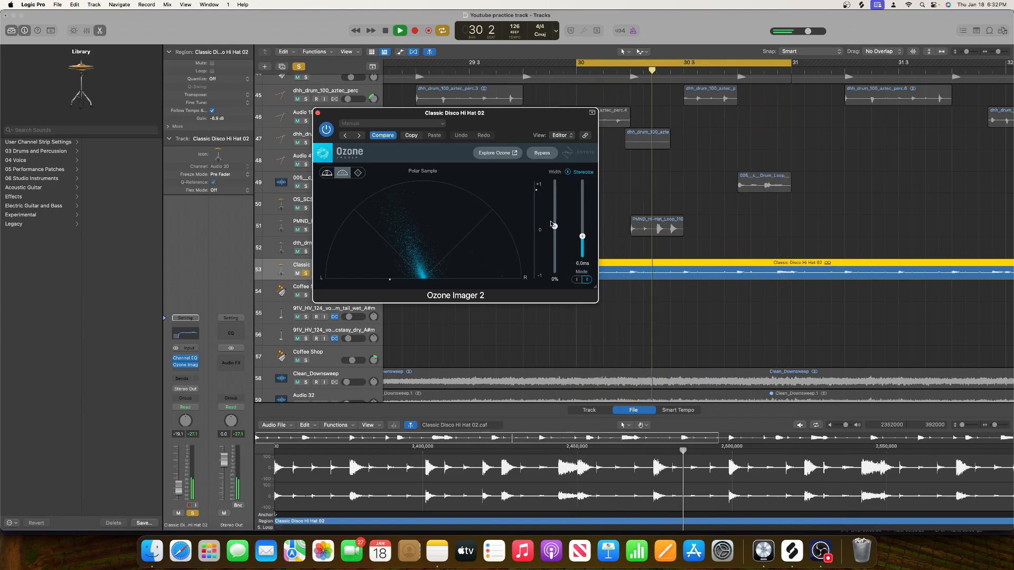
drag(583, 239, 582, 185)
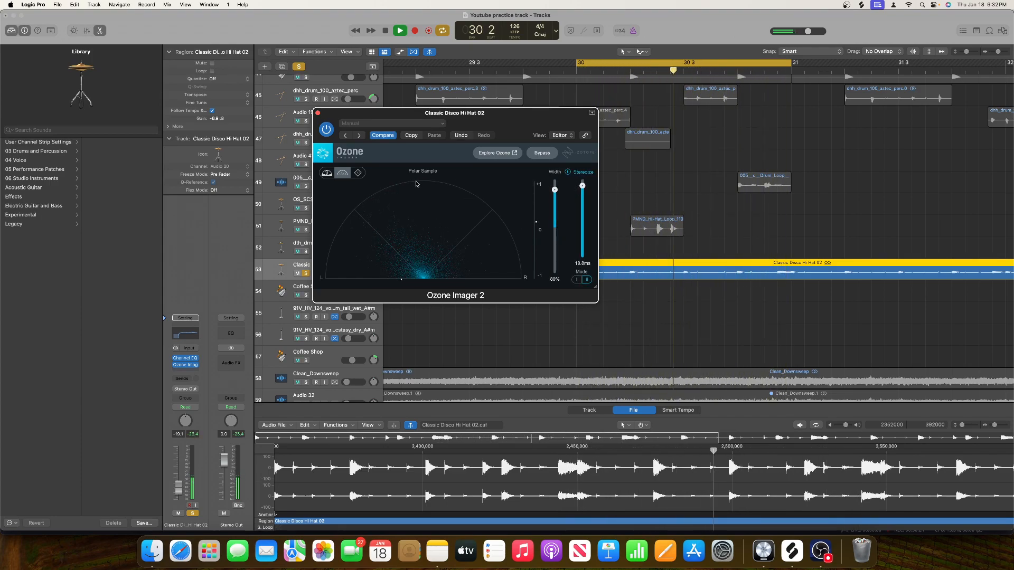
click(317, 113)
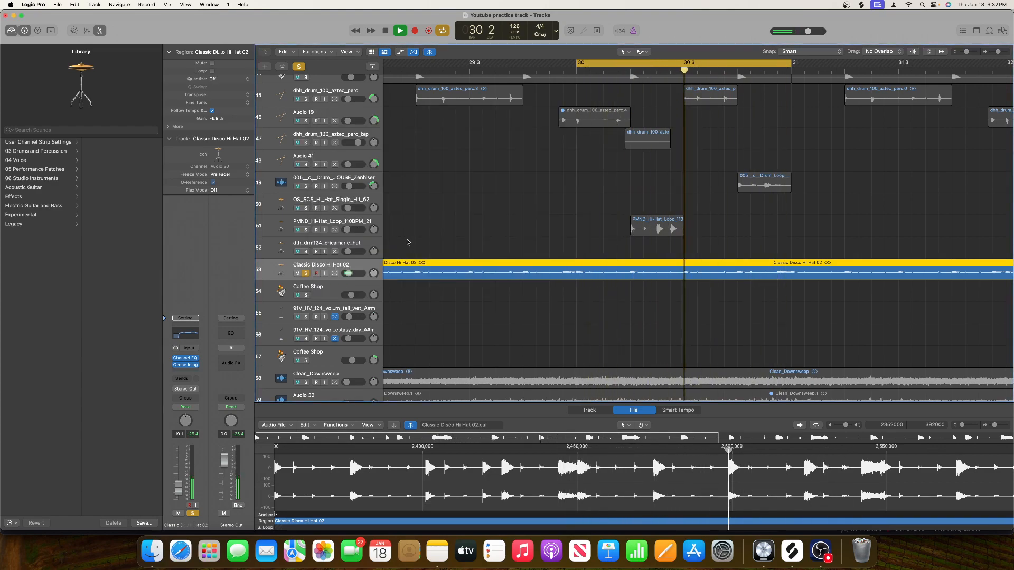
Stop playback and solo the A_Kick_08 and Audio 39 tracks alongside the disco hi-hat.
scroll(407, 240, down, 8)
scroll(405, 242, up, 5)
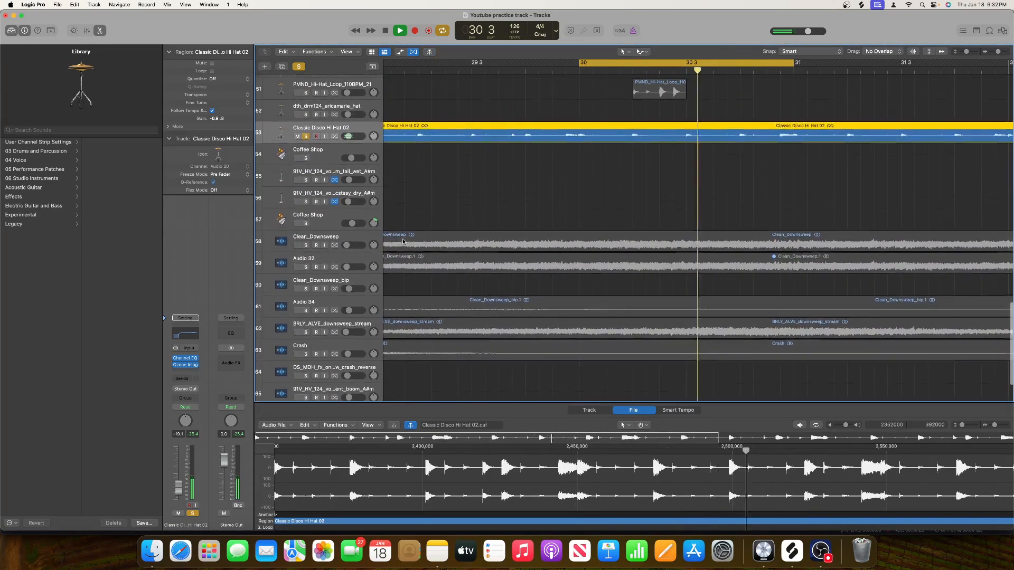
scroll(403, 241, up, 1)
scroll(400, 238, up, 6)
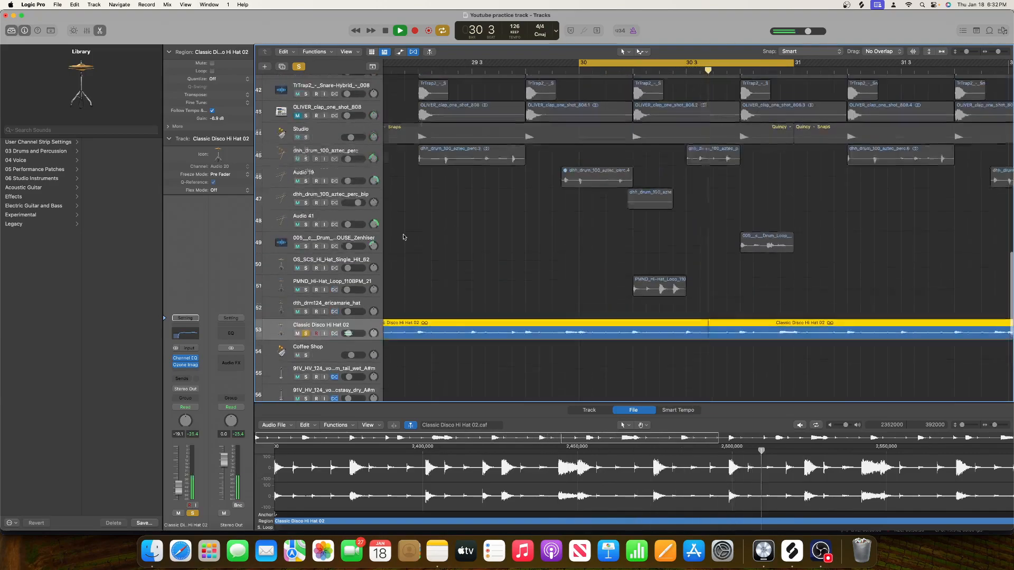
key(space)
scroll(399, 237, up, 4)
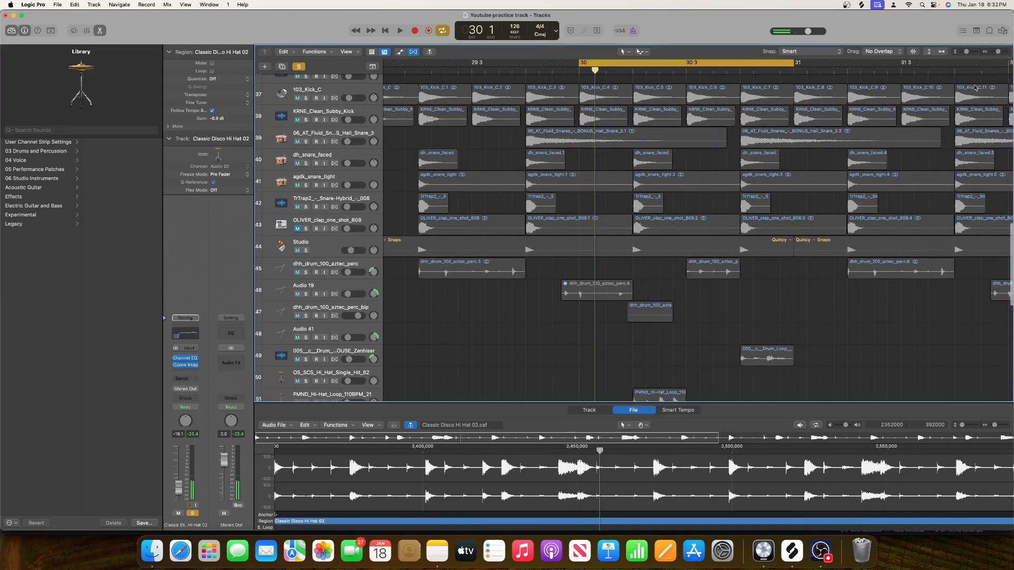
drag(997, 54, 963, 57)
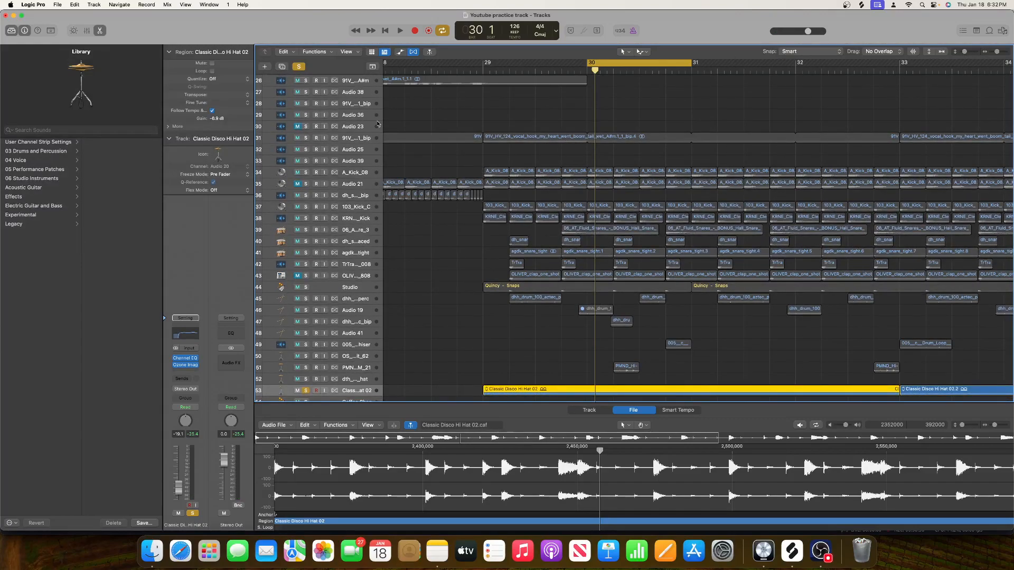
click(307, 170)
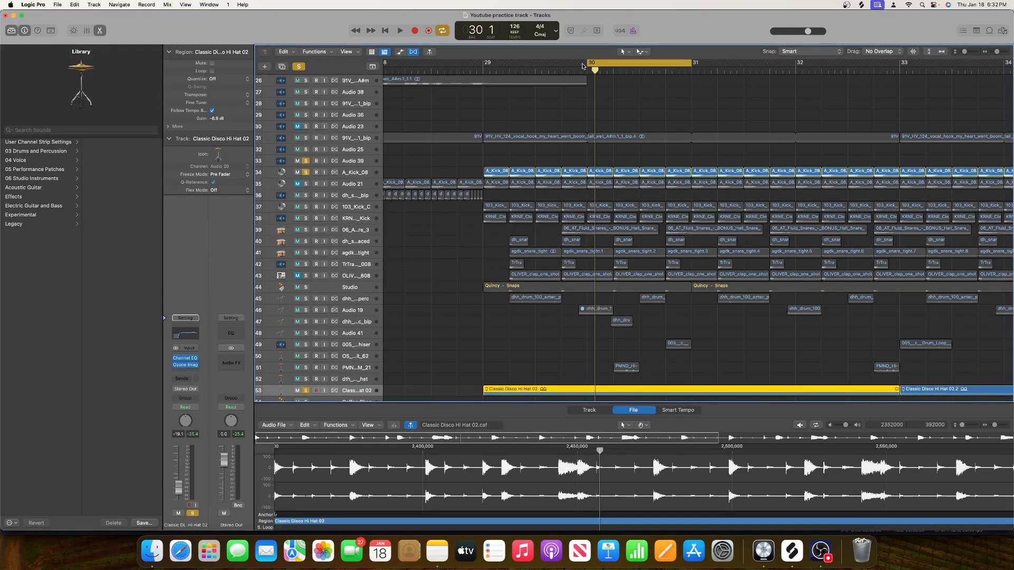
Extend the cycle range to bars 29–33, solo the drum and percussion tracks down to the disco hi-hat, and audition them.
drag(587, 65, 480, 69)
drag(305, 207, 324, 374)
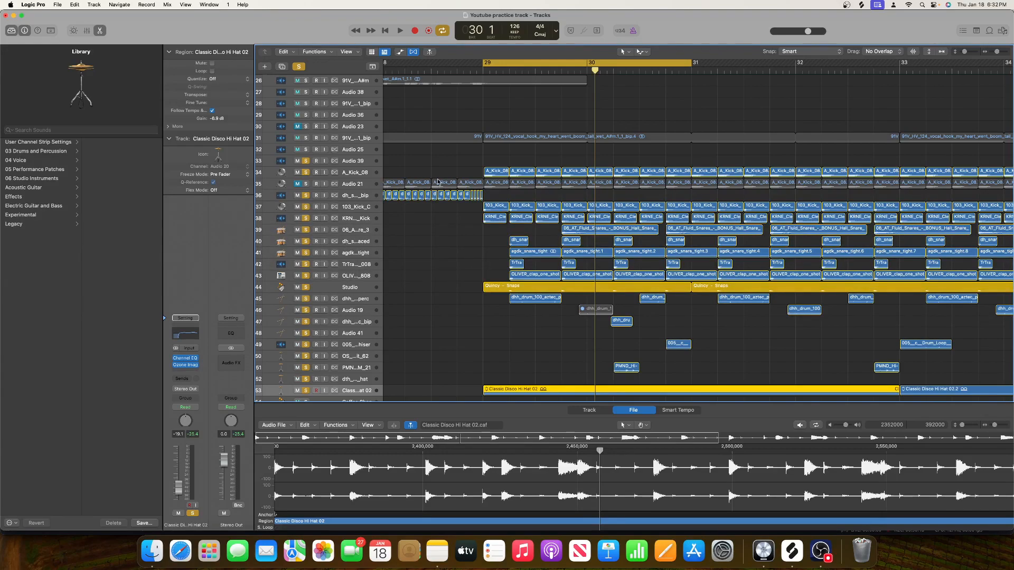
drag(691, 70, 900, 64)
key(space)
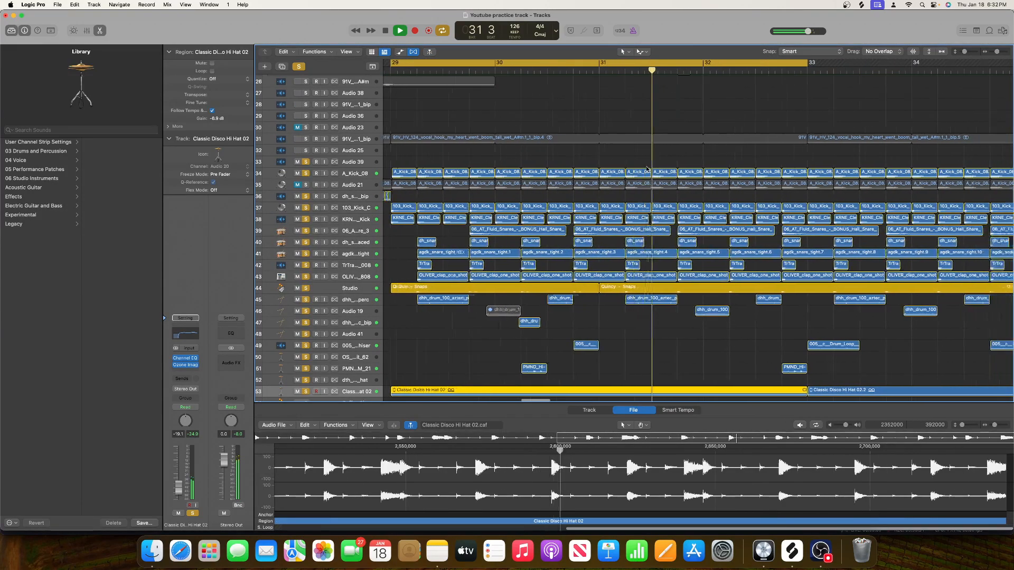
scroll(647, 169, down, 3)
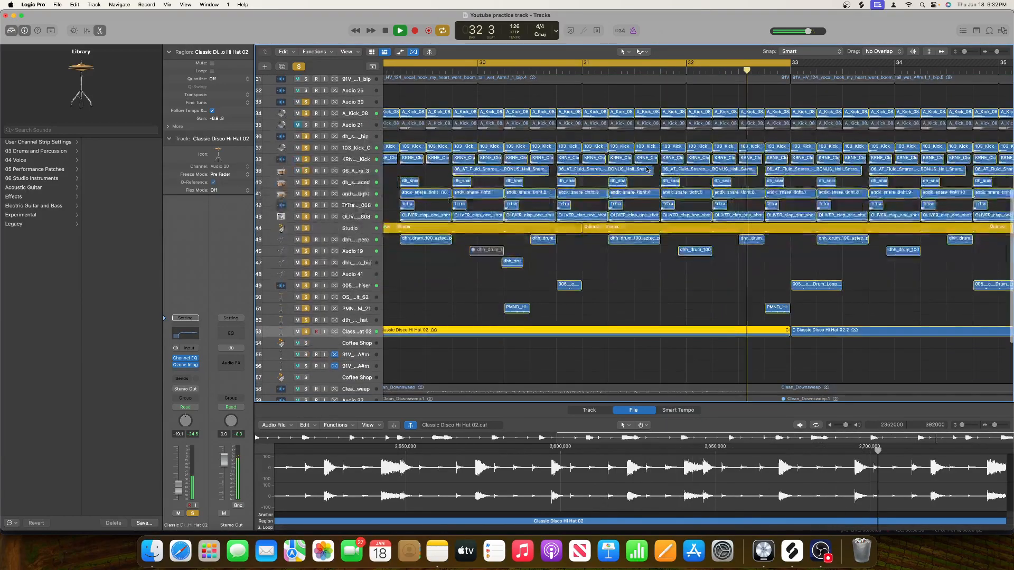
scroll(647, 169, down, 4)
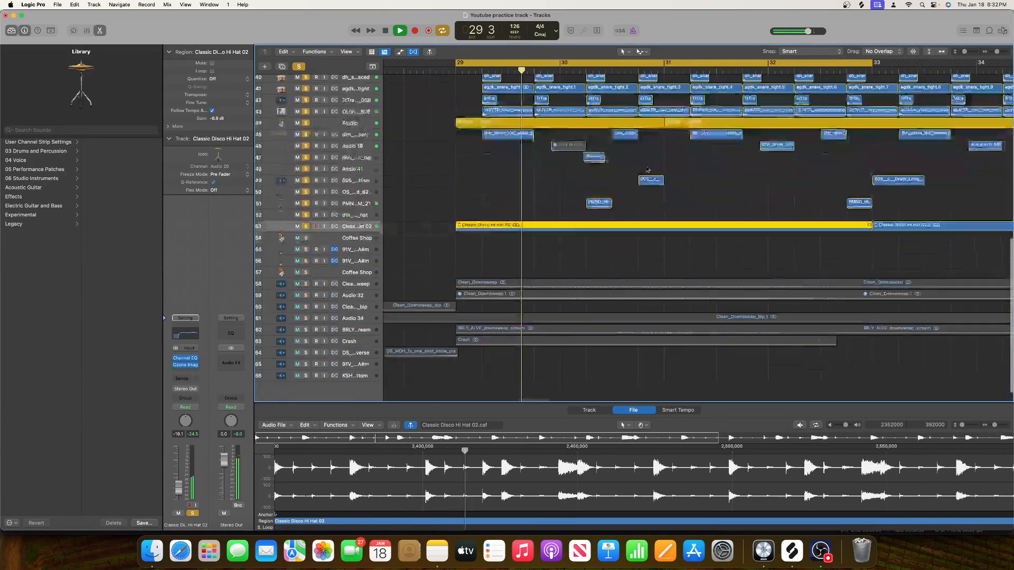
key(space)
scroll(647, 170, up, 5)
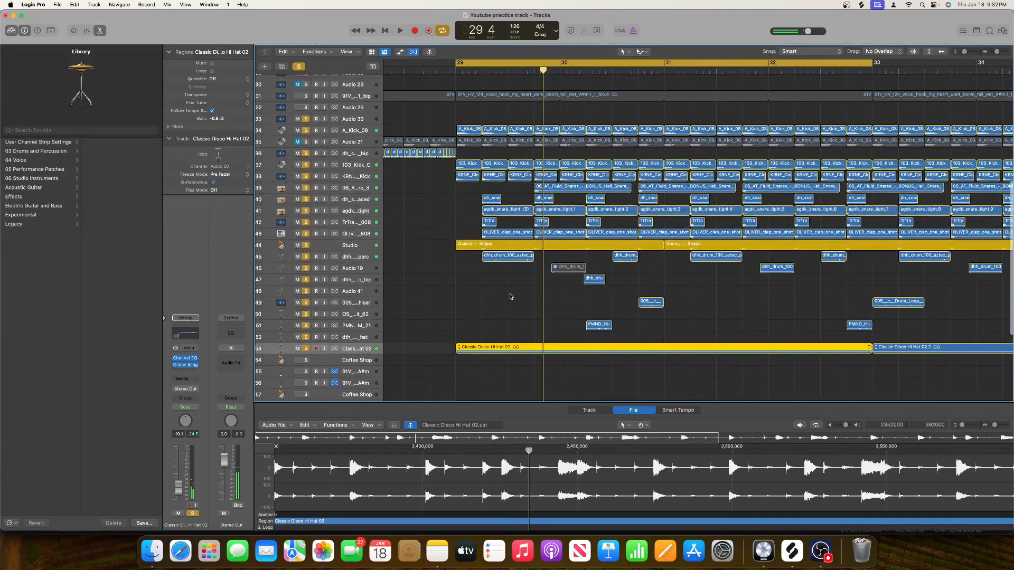
Raise the Classic Disco Hi Hat 02 track's volume to -15.0 dB and audition it with the soloed drums.
key(space)
key(space)
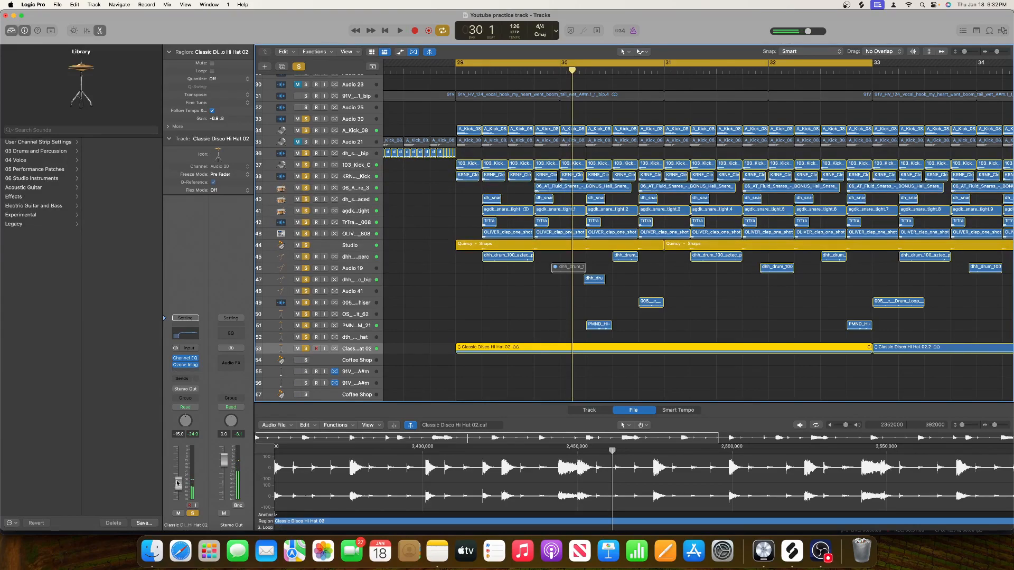
key(space)
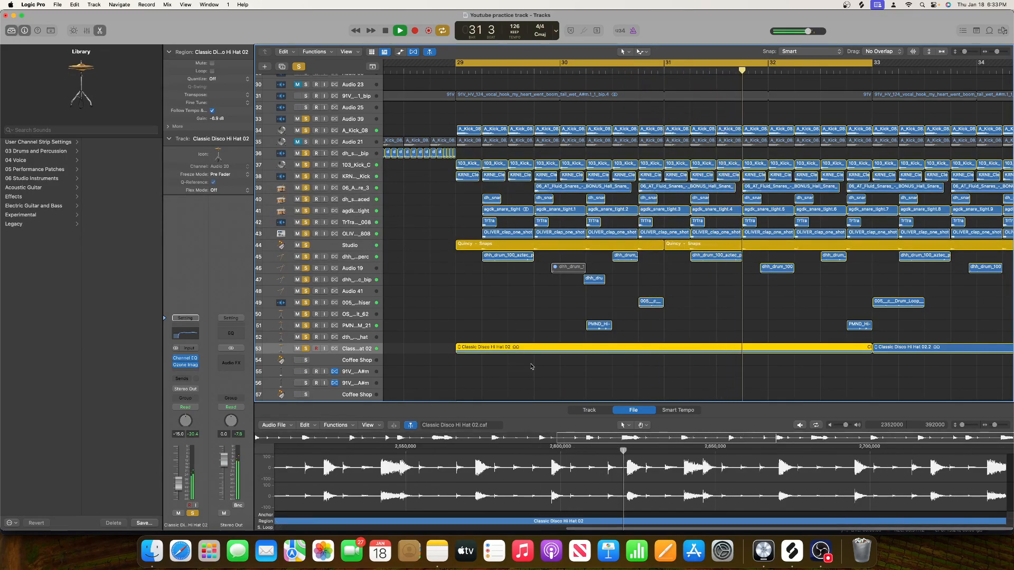
key(space)
Clear all track solos and listen to the hi-hat in the full mix over bars 29–33.
scroll(645, 319, up, 5)
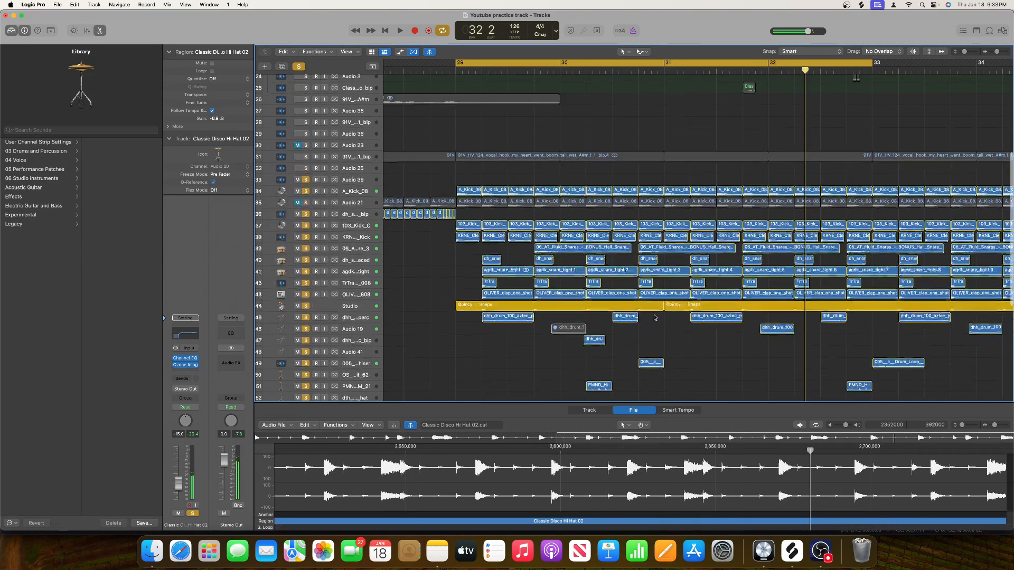
scroll(640, 317, right, 5)
scroll(640, 317, right, 2)
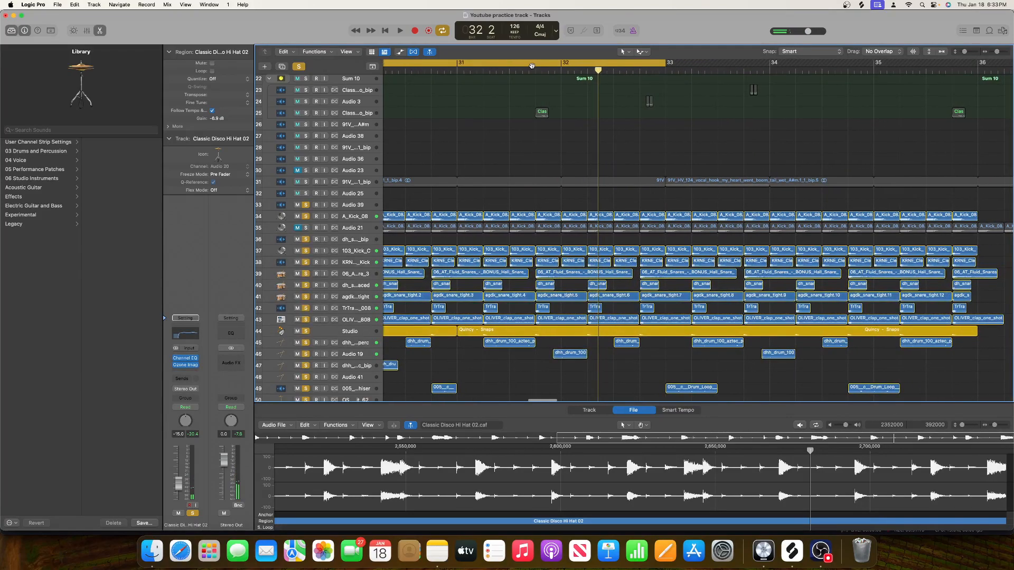
click(532, 66)
scroll(502, 139, left, 5)
scroll(502, 138, up, 6)
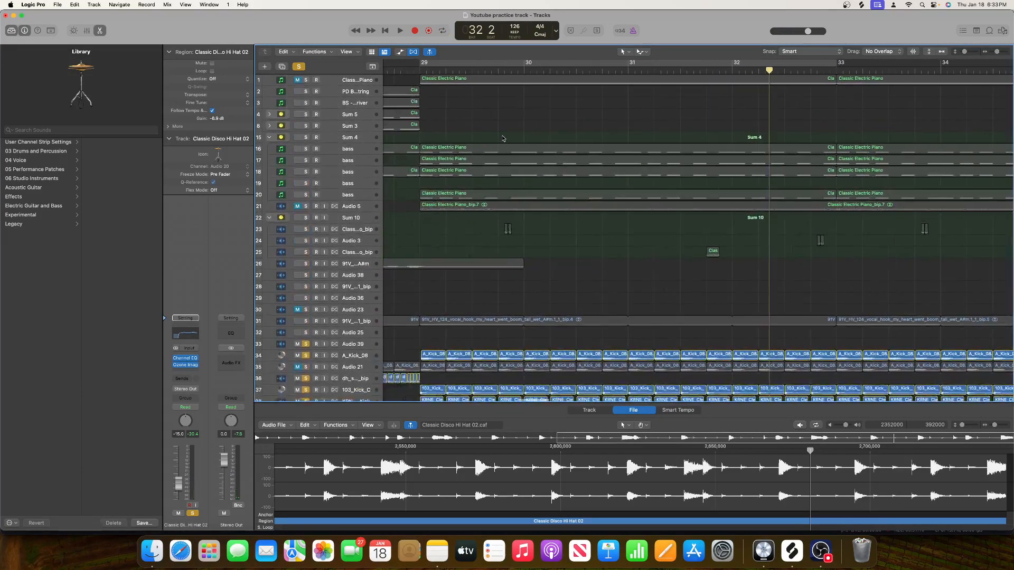
click(461, 67)
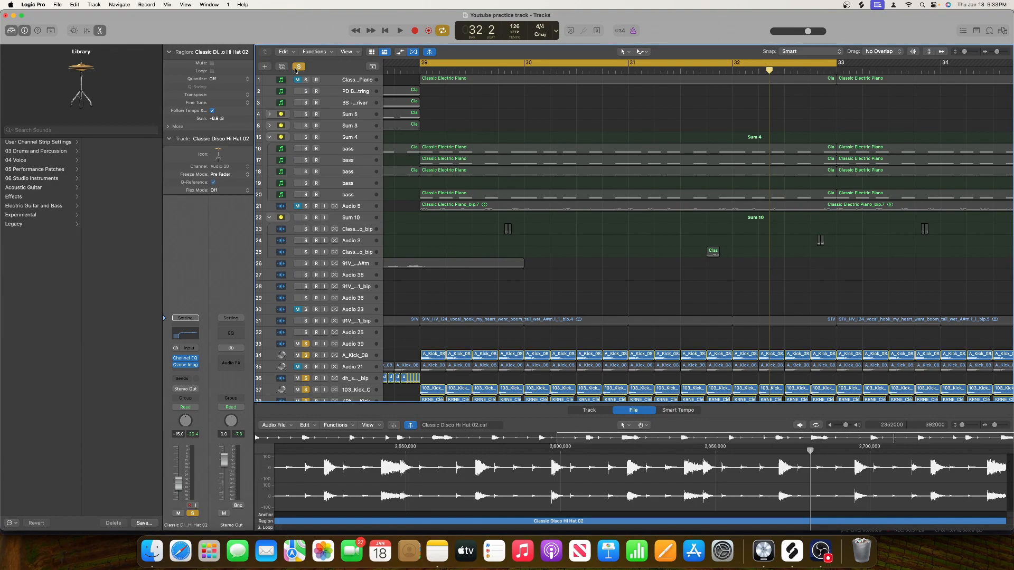
click(296, 70)
key(space)
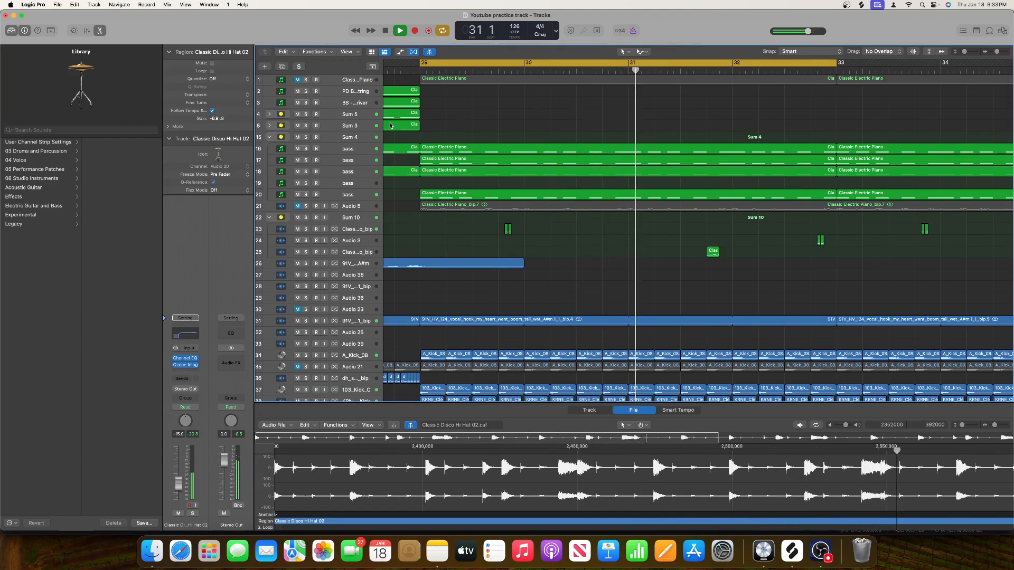
scroll(391, 126, down, 10)
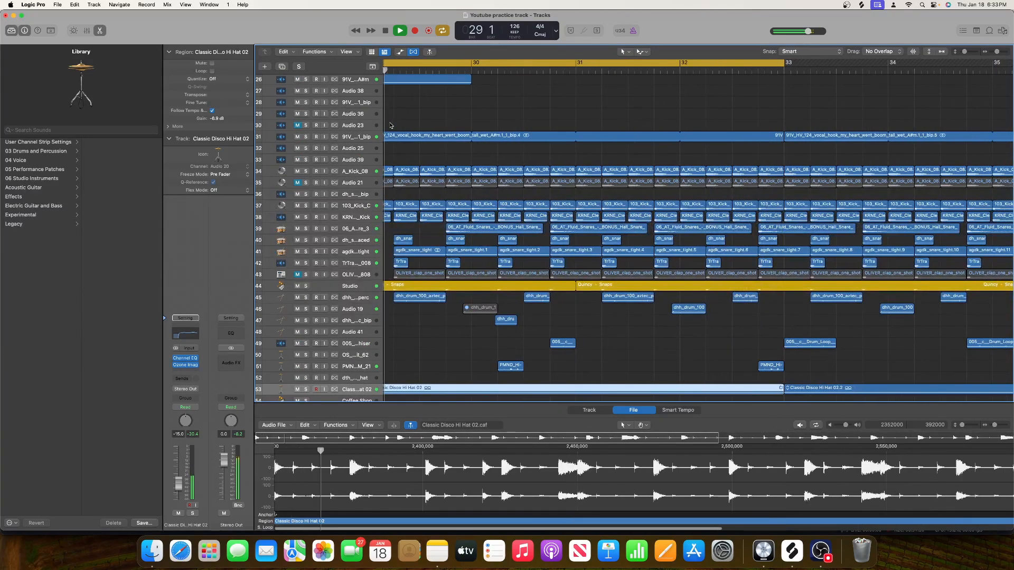
scroll(391, 125, down, 5)
key(space)
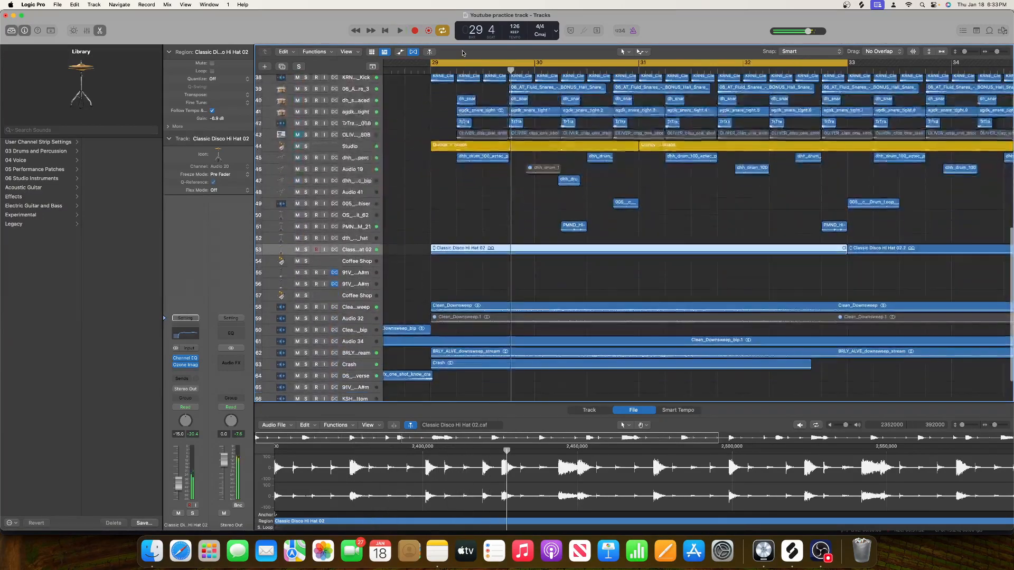
Turn off the cycle range, solo the A_Kick_08 track and show the mixer.
click(462, 62)
scroll(402, 196, up, 5)
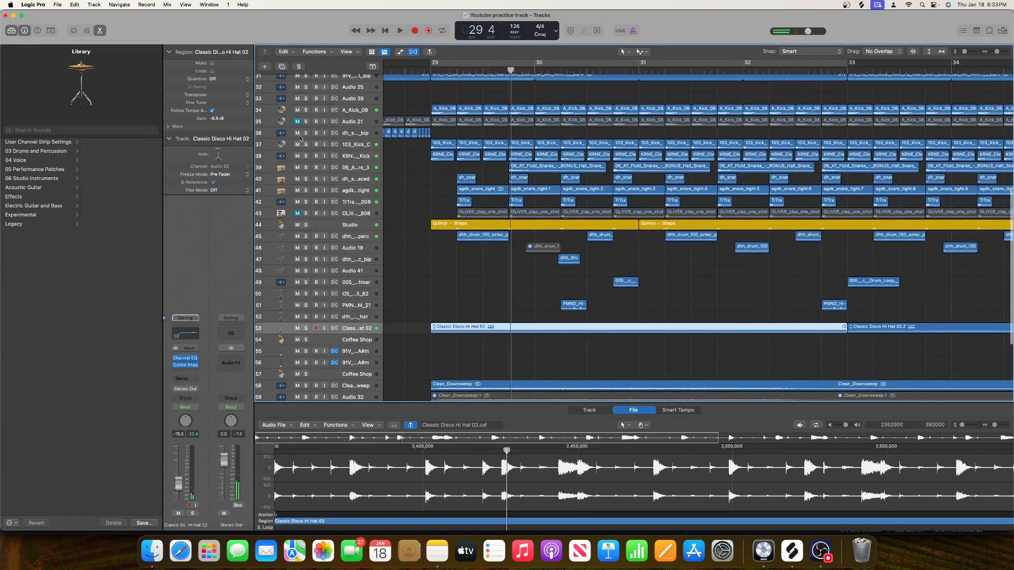
click(306, 110)
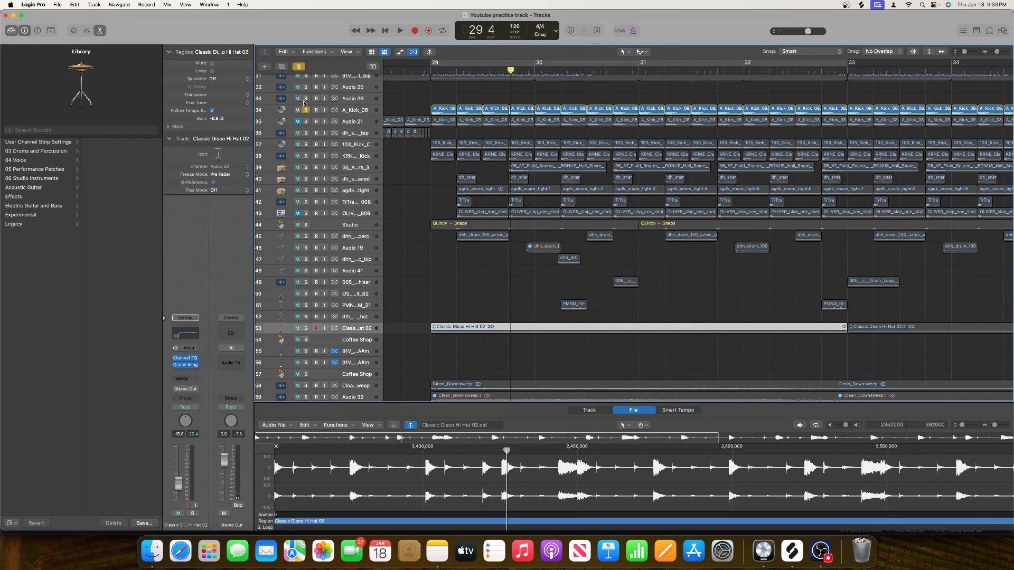
click(87, 31)
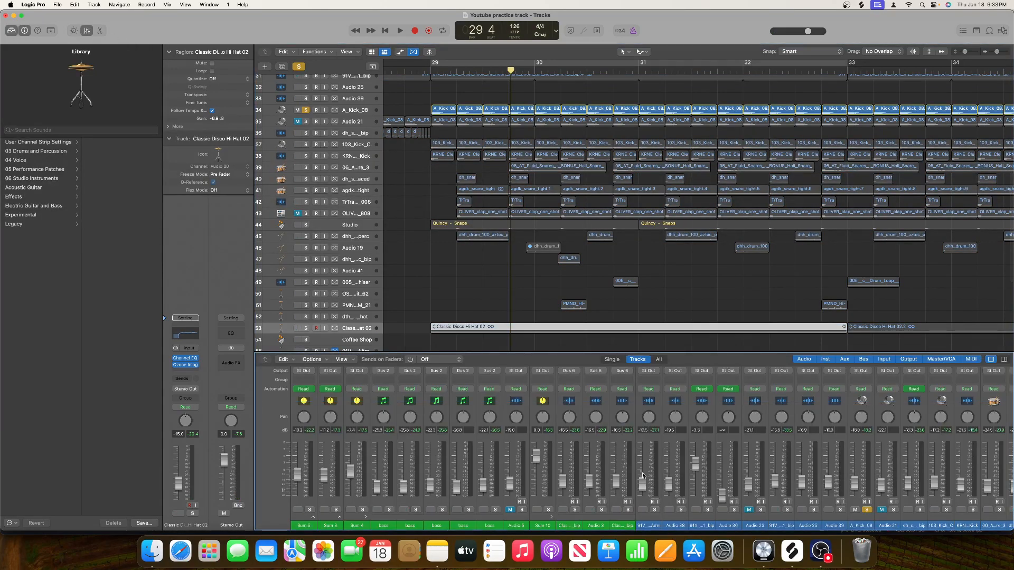
scroll(644, 476, right, 3)
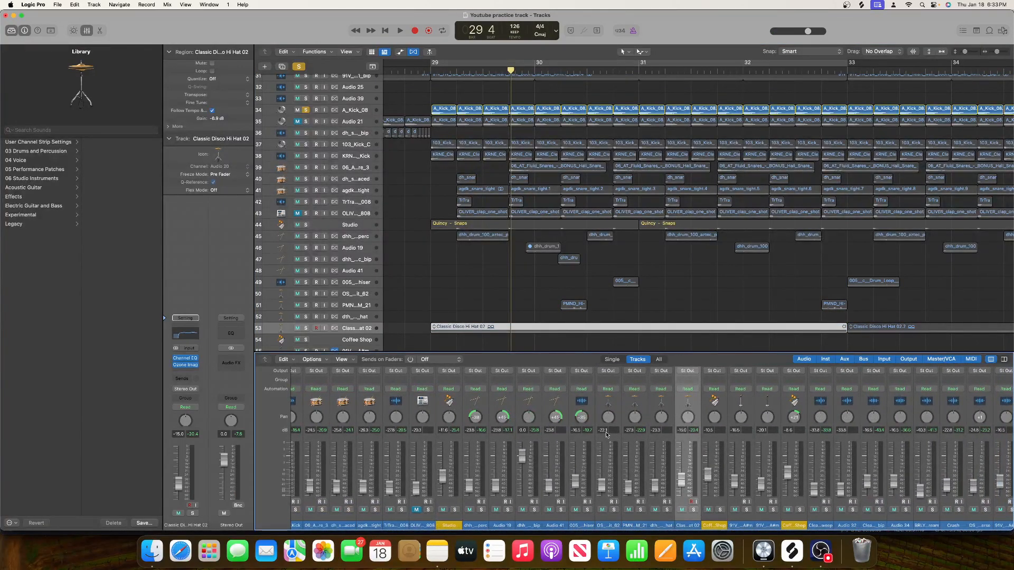
scroll(606, 434, right, 8)
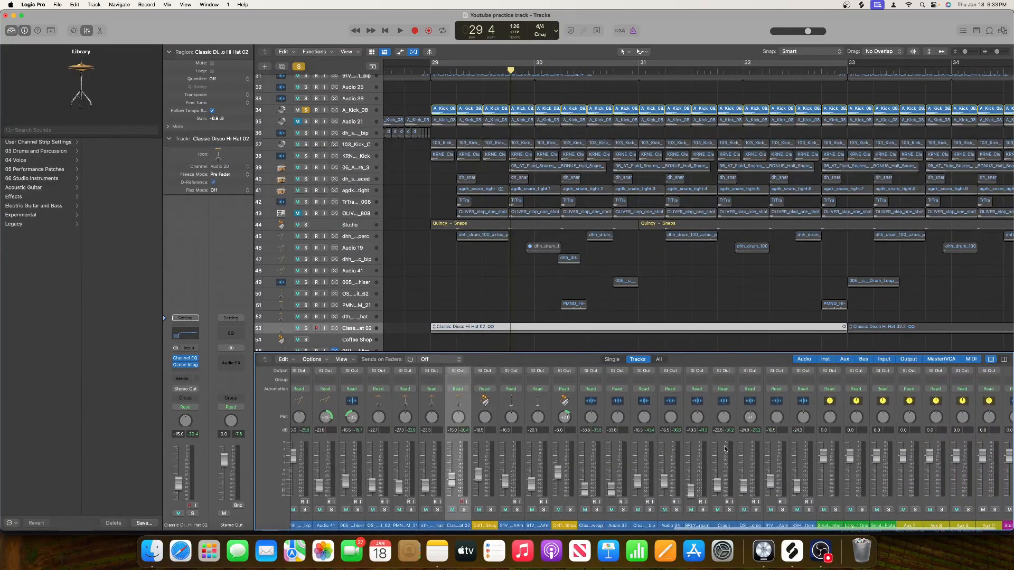
shift+click(796, 440)
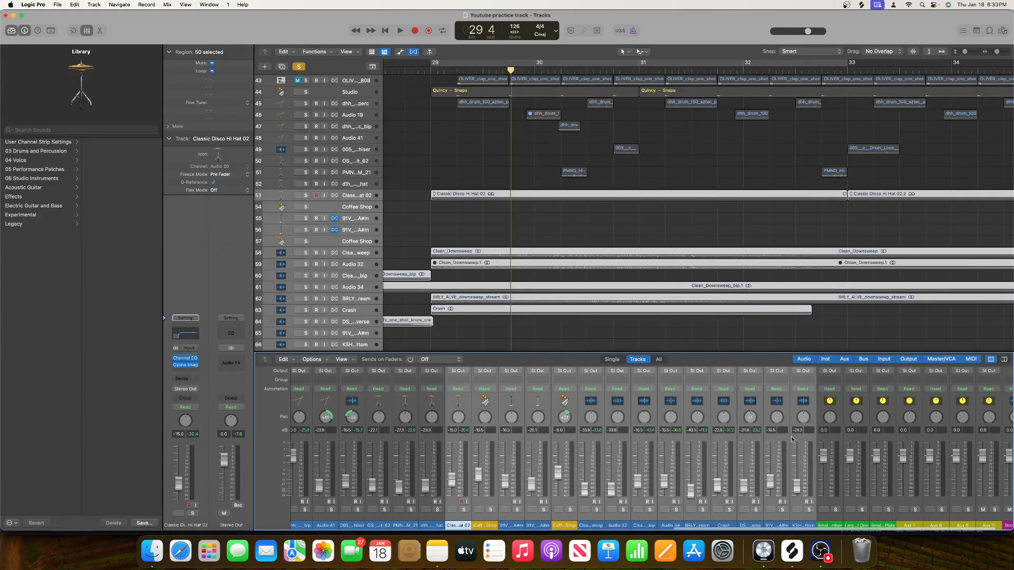
scroll(510, 261, up, 6)
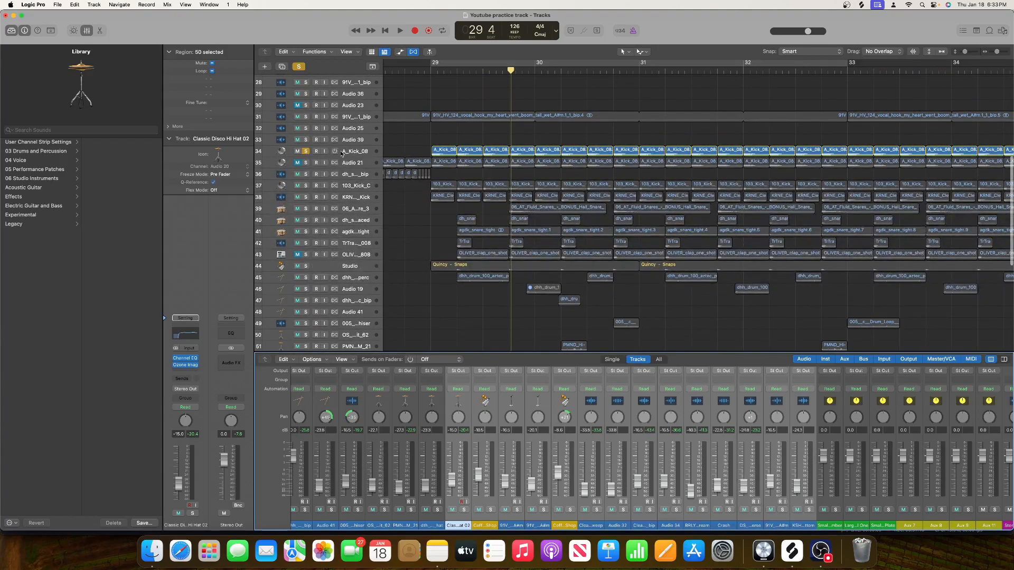
Select all tracks from A_Kick_08 through Classic Disco Hi Hat 02 and add a Bus 12 send to them.
click(334, 154)
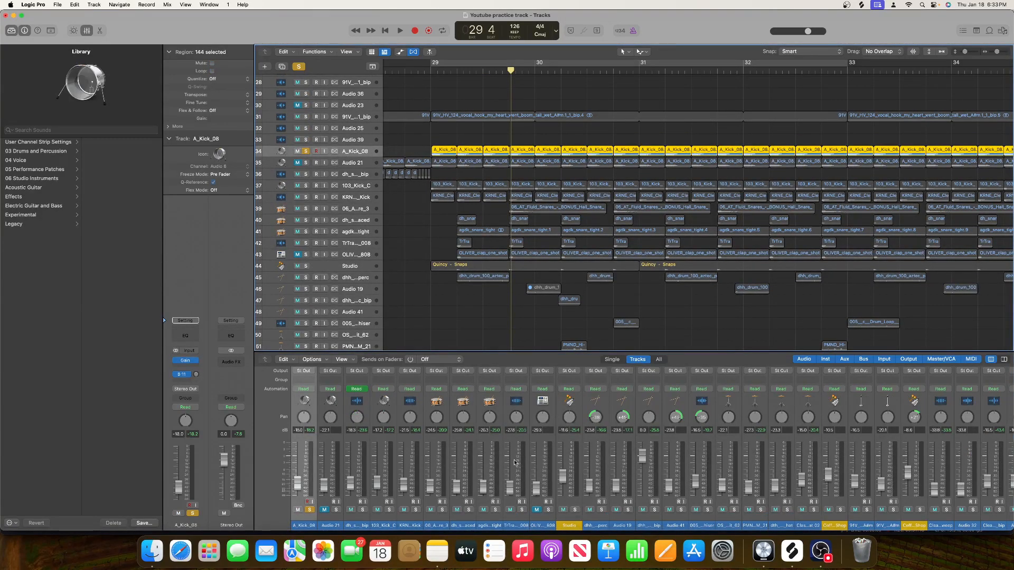
shift+click(359, 279)
scroll(354, 274, down, 3)
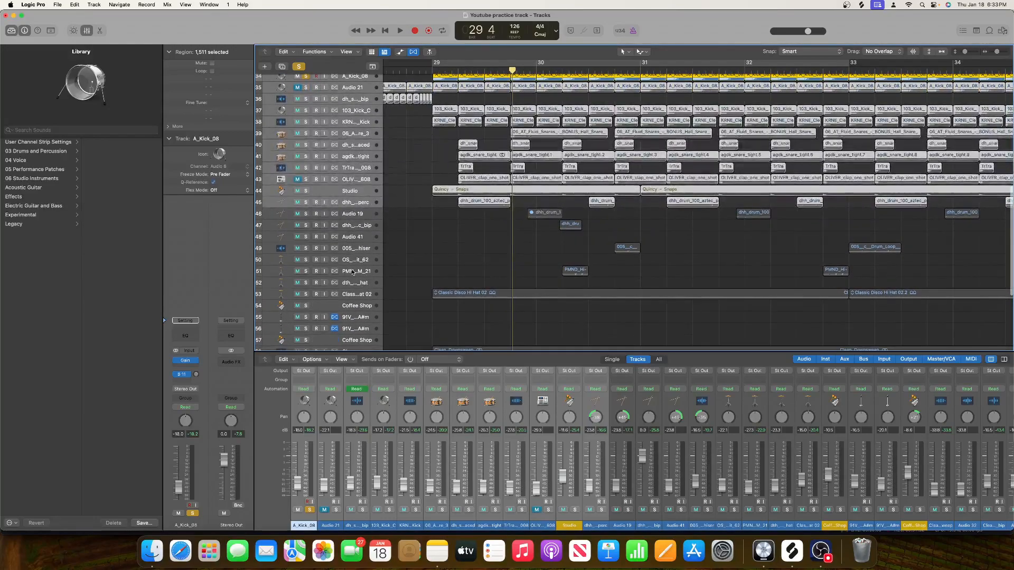
shift+click(353, 272)
shift+click(364, 294)
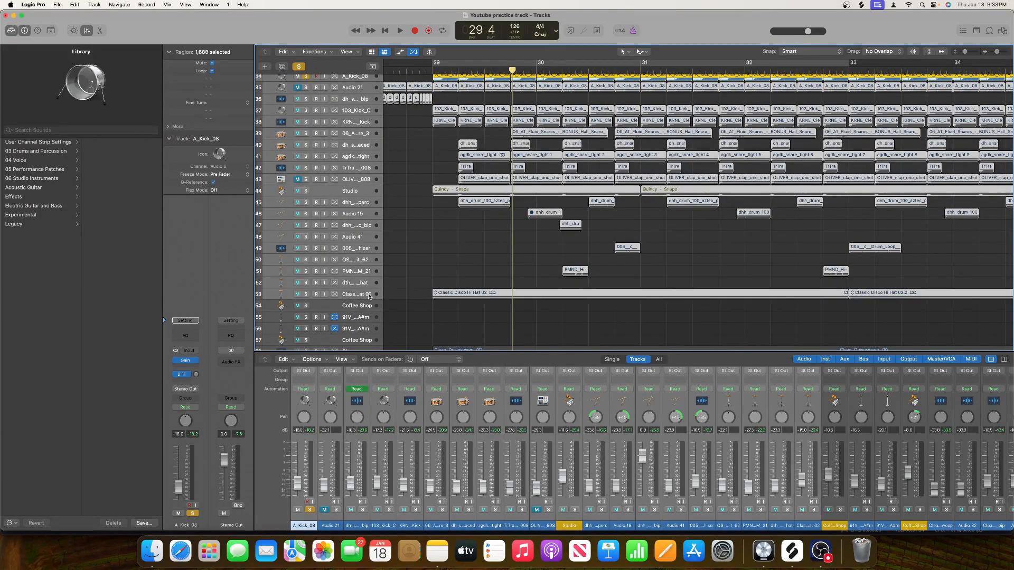
scroll(364, 376, up, 3)
click(309, 398)
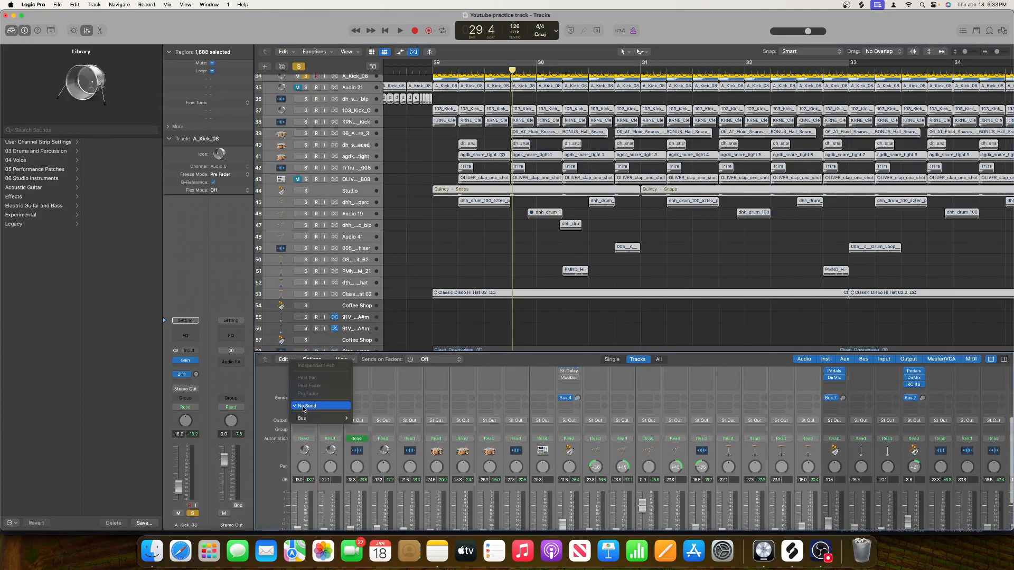
mouse_move(317, 418)
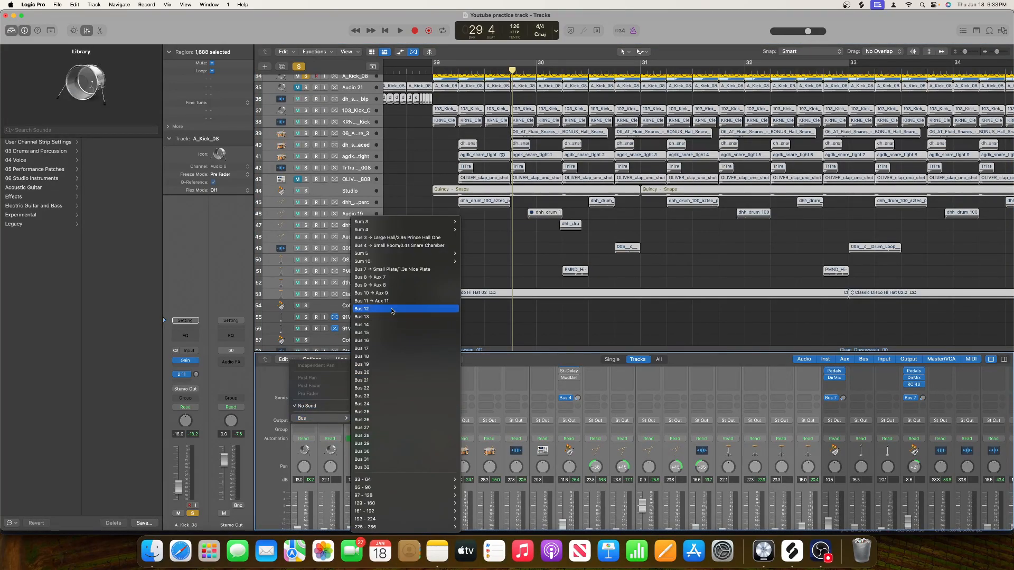
click(404, 308)
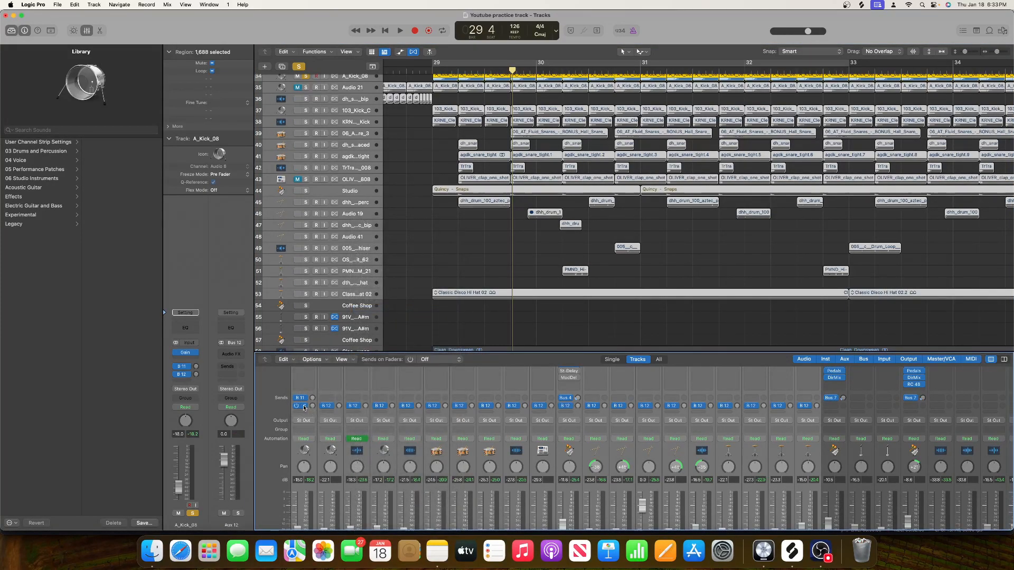
Reassign the newly added send on the selected drum tracks to Bus 11.
click(304, 407)
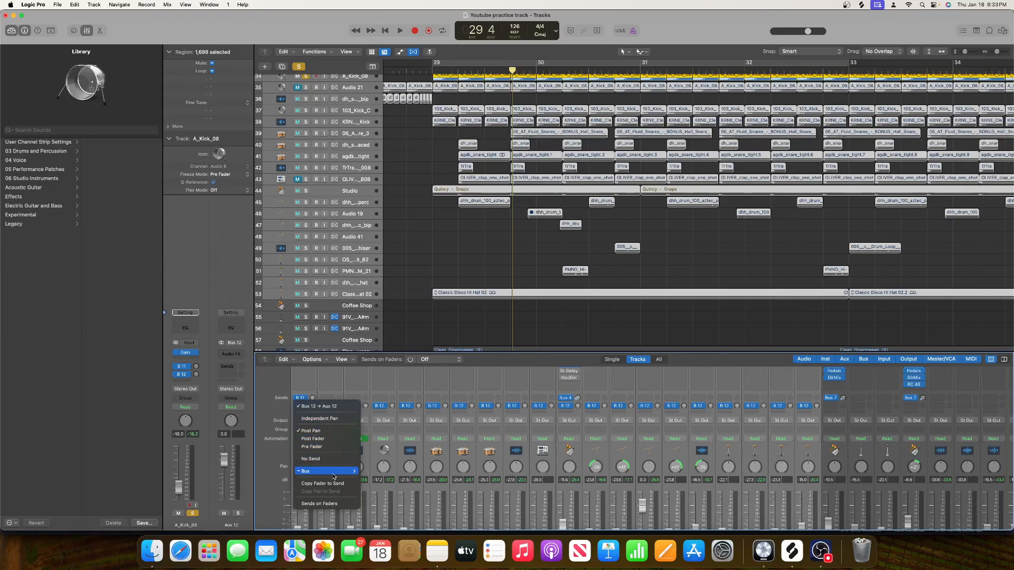
mouse_move(333, 471)
click(414, 297)
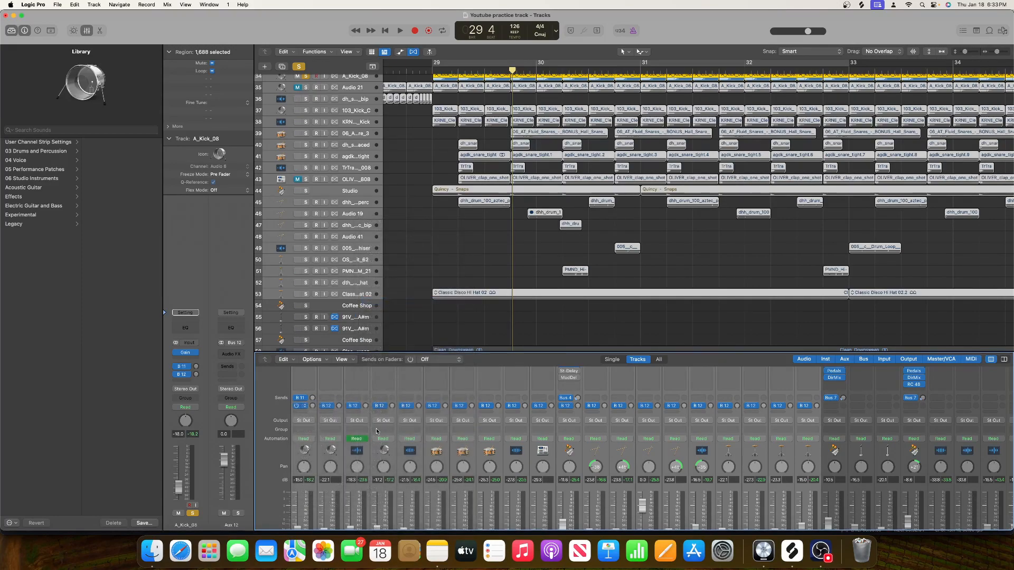
Insert iZotope's Neutron 3 Exciter on the Aux 11 channel.
click(233, 358)
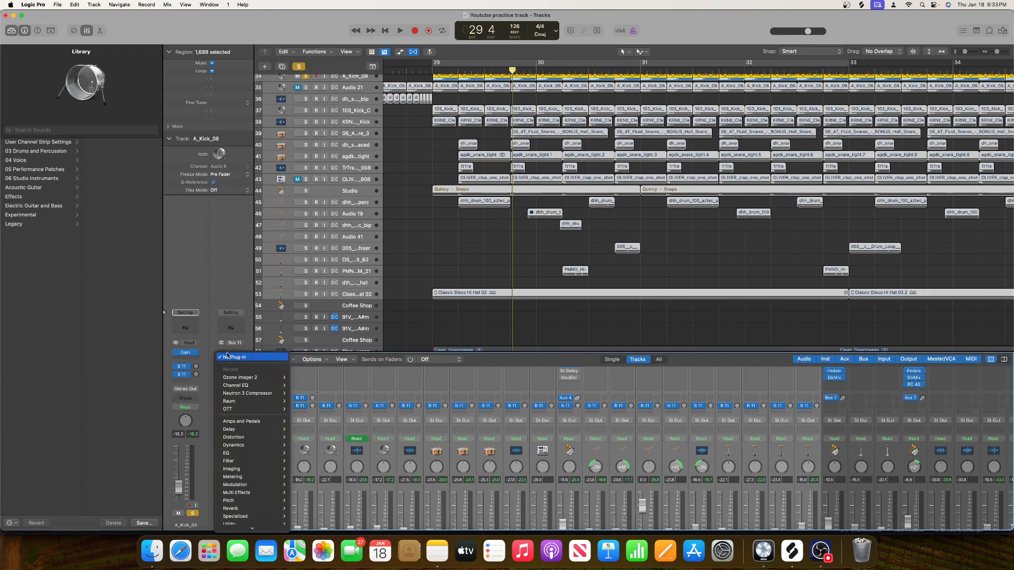
click(213, 354)
click(223, 355)
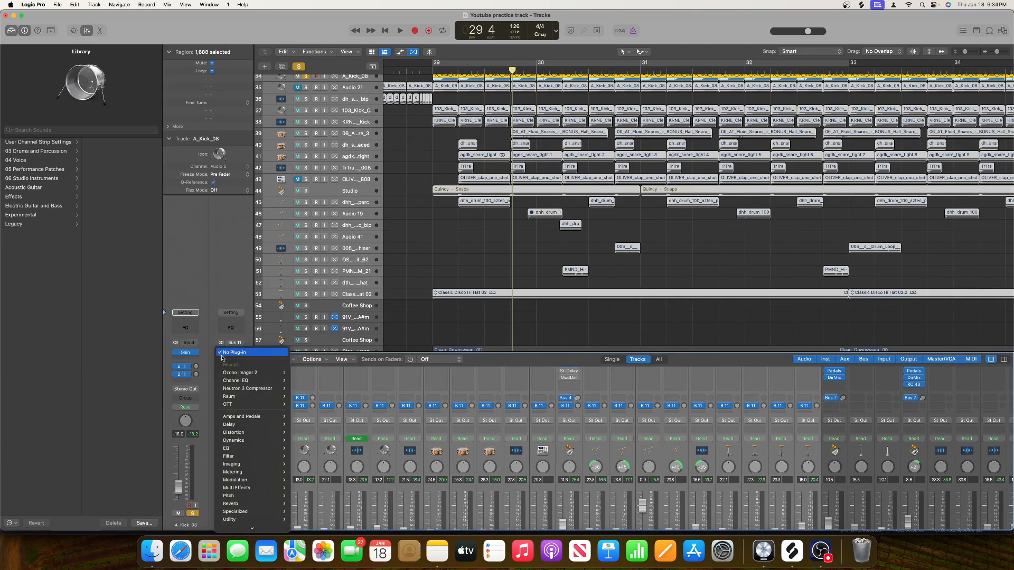
mouse_move(278, 529)
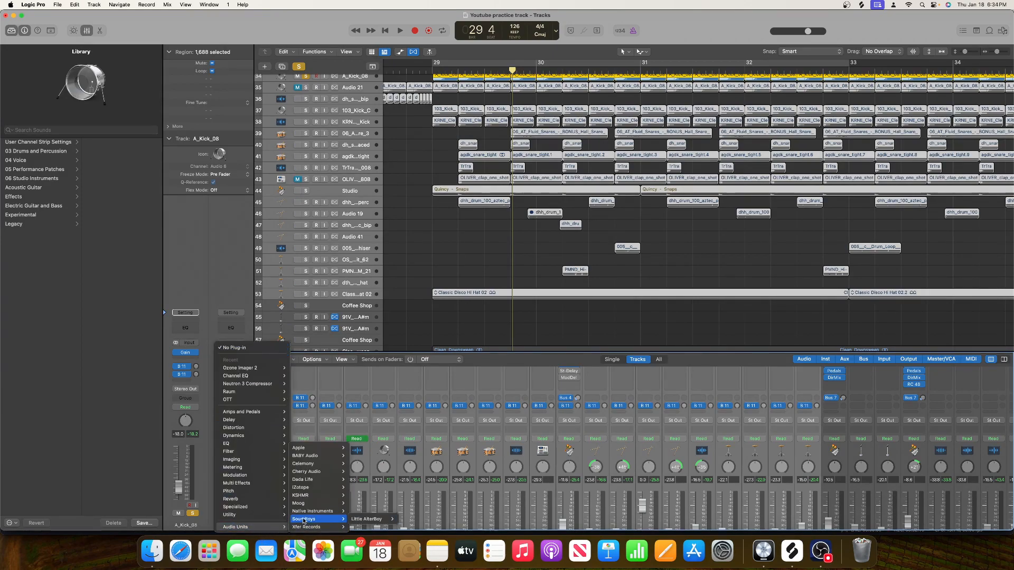
mouse_move(309, 512)
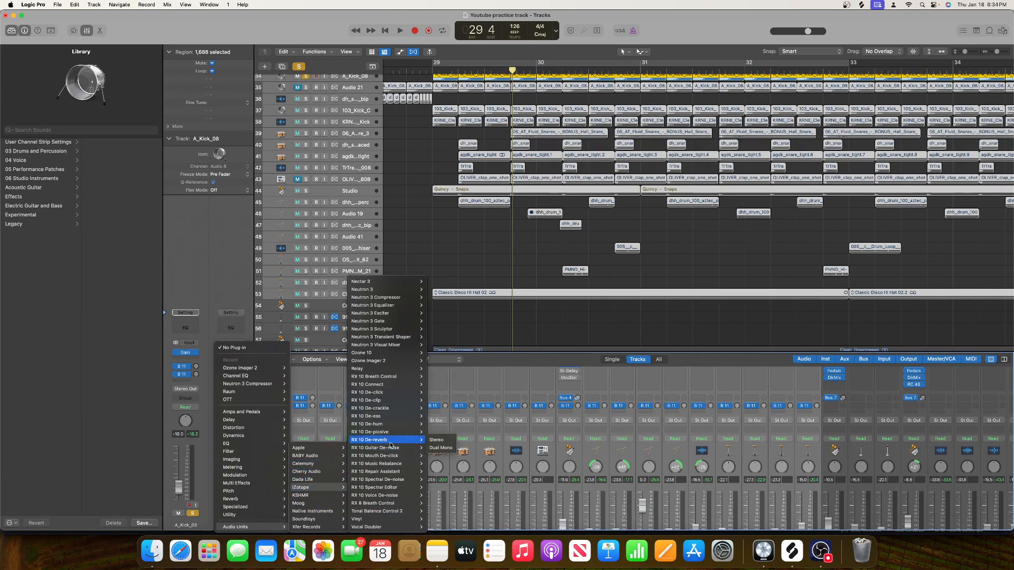
mouse_move(397, 338)
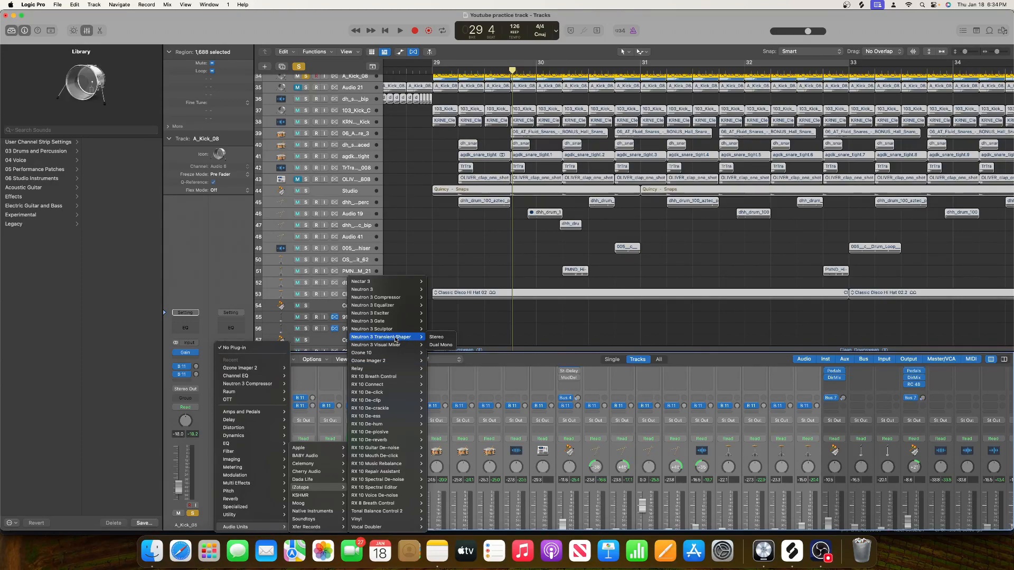
click(436, 313)
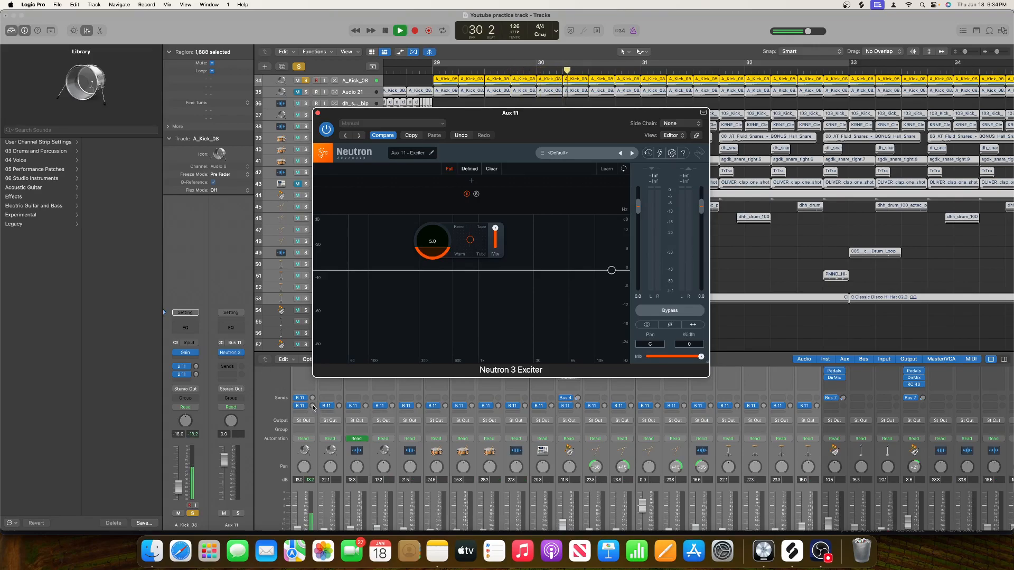
Raise the Bus 11 send level on the selected drum tracks and solo all of those tracks.
drag(313, 408, 312, 401)
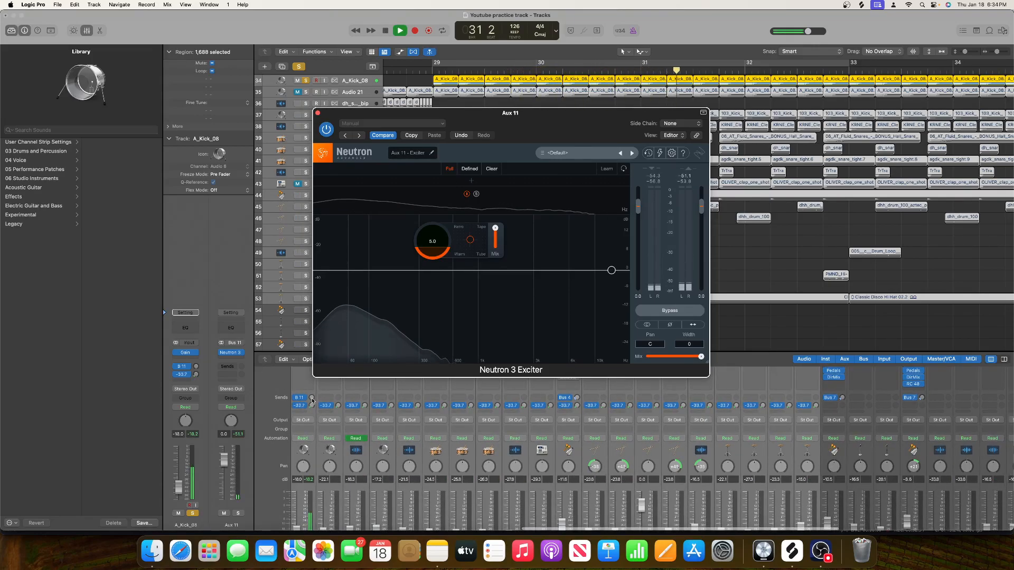
click(305, 287)
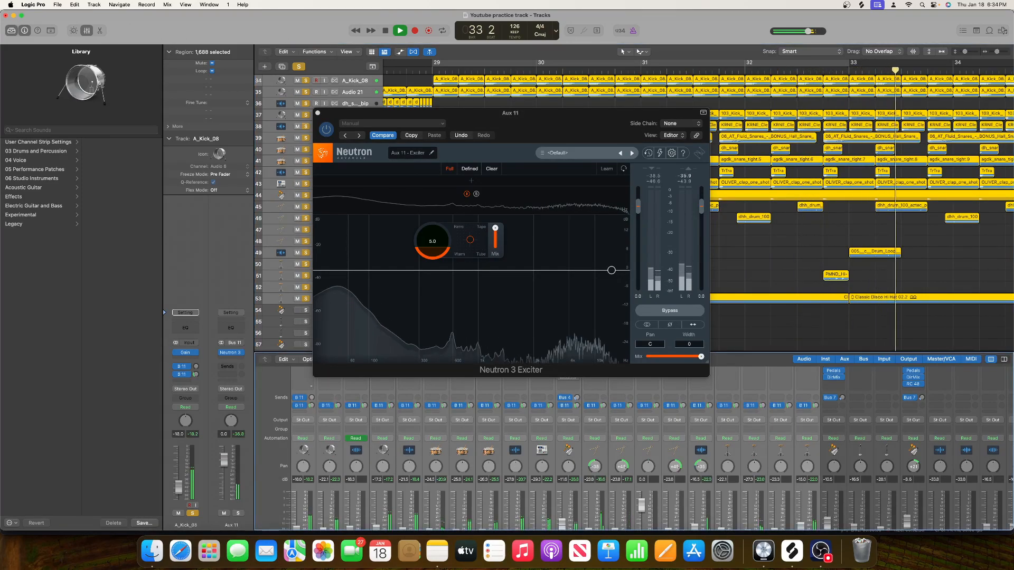
drag(311, 406, 312, 400)
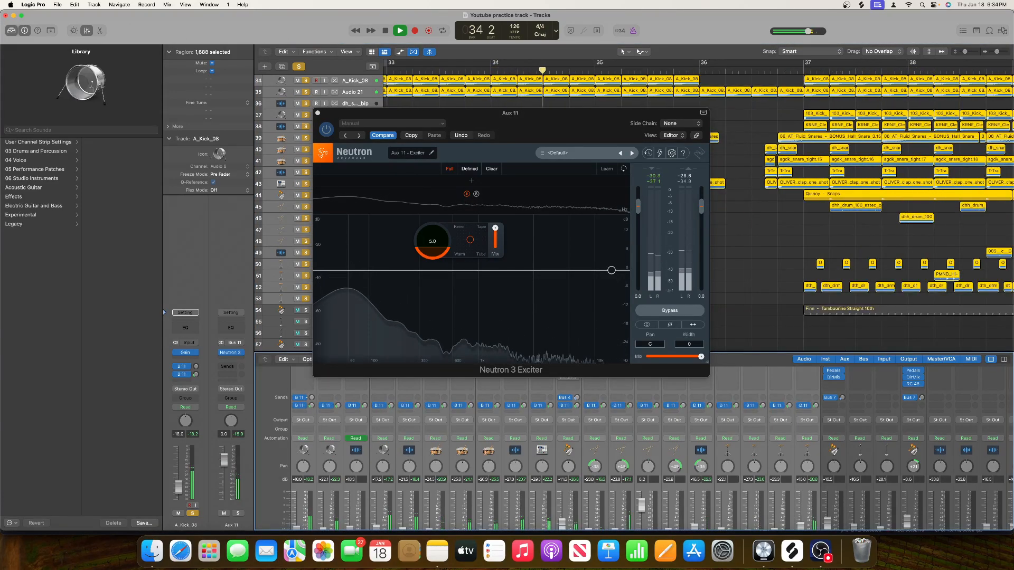
Move the Exciter's character point to the Warm corner and raise its drive to about 10.3 while the drums play.
drag(469, 239, 482, 229)
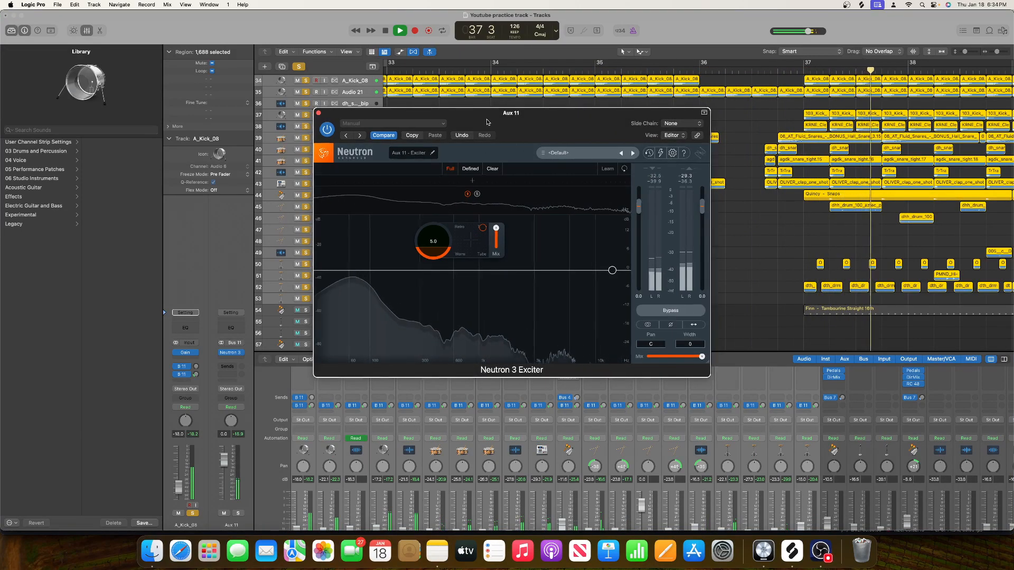
drag(487, 122, 789, 206)
scroll(633, 140, left, 5)
click(480, 63)
key(space)
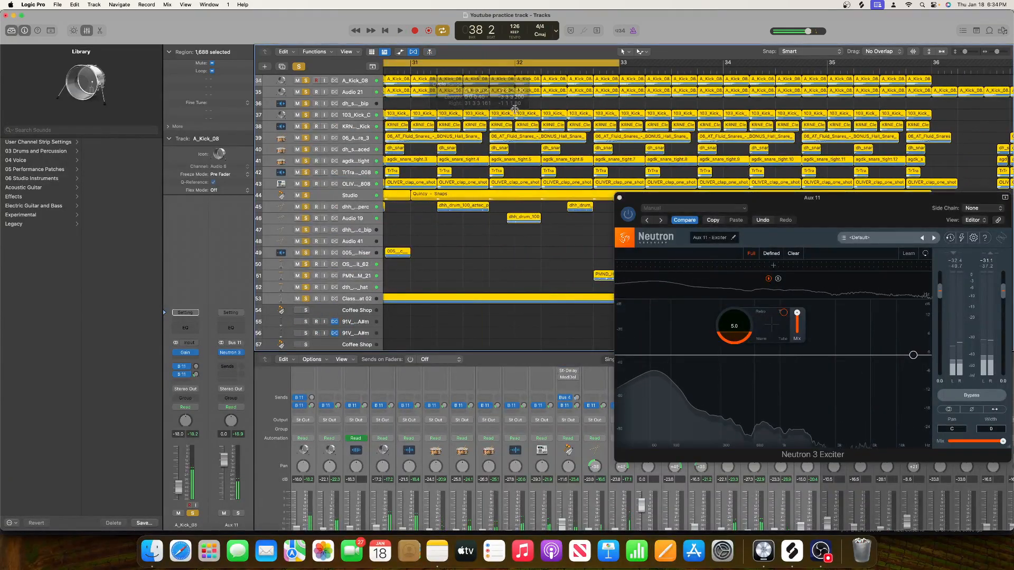
drag(813, 213, 497, 201)
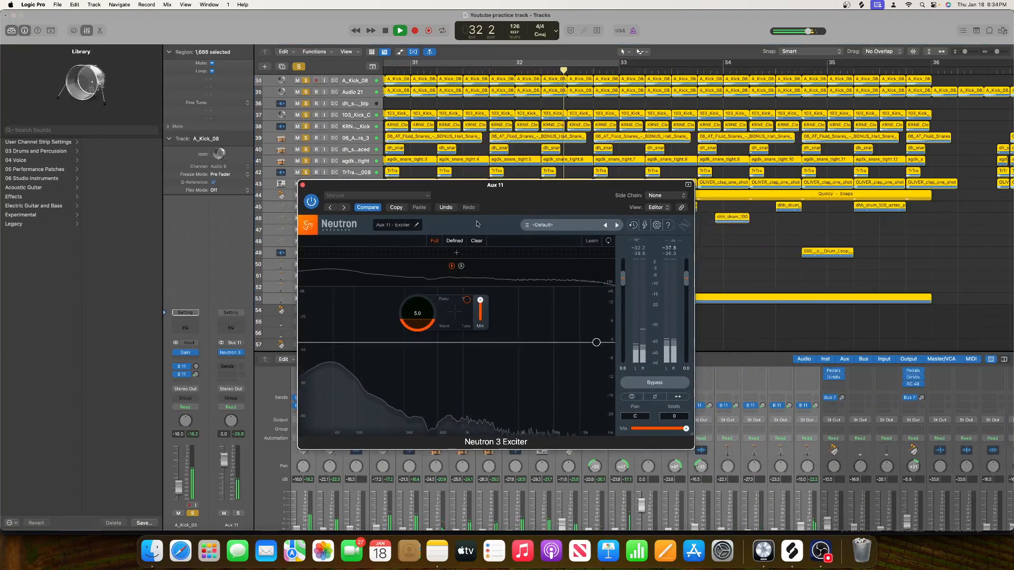
drag(429, 321, 430, 318)
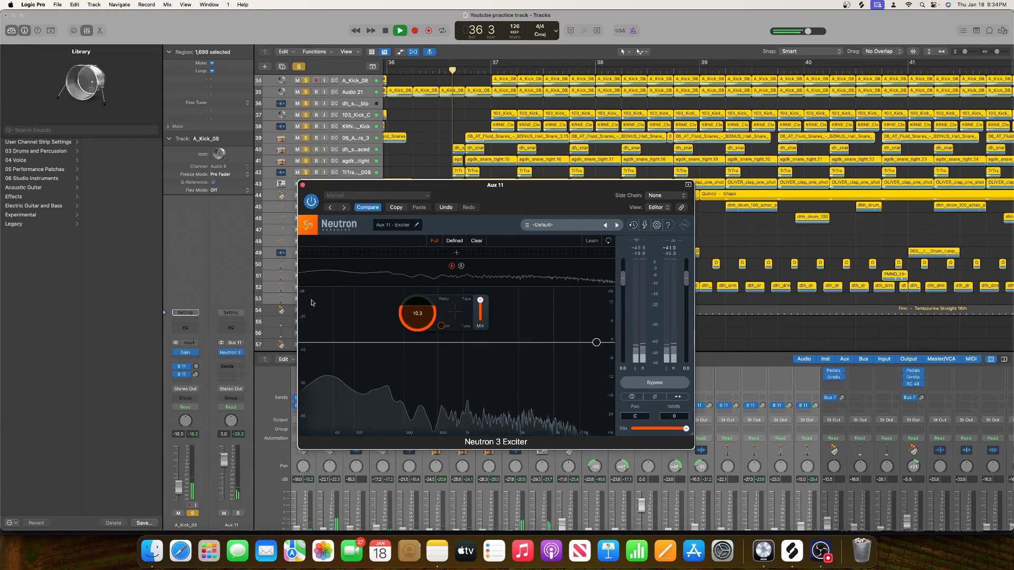
Loop the drums from bar 29 to bar 33 and lower the Exciter's drive to about 7.
key(space)
click(451, 65)
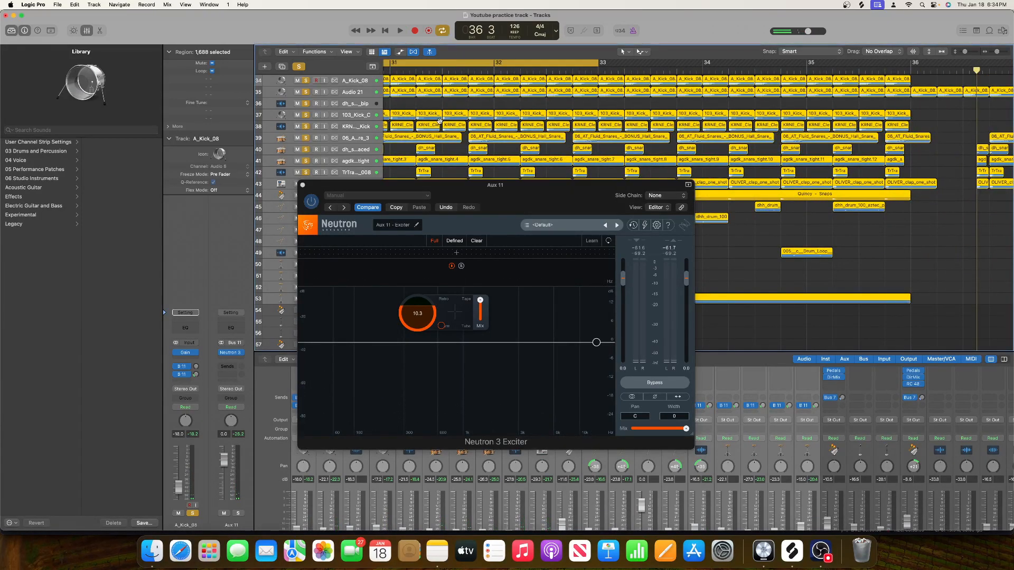
key(space)
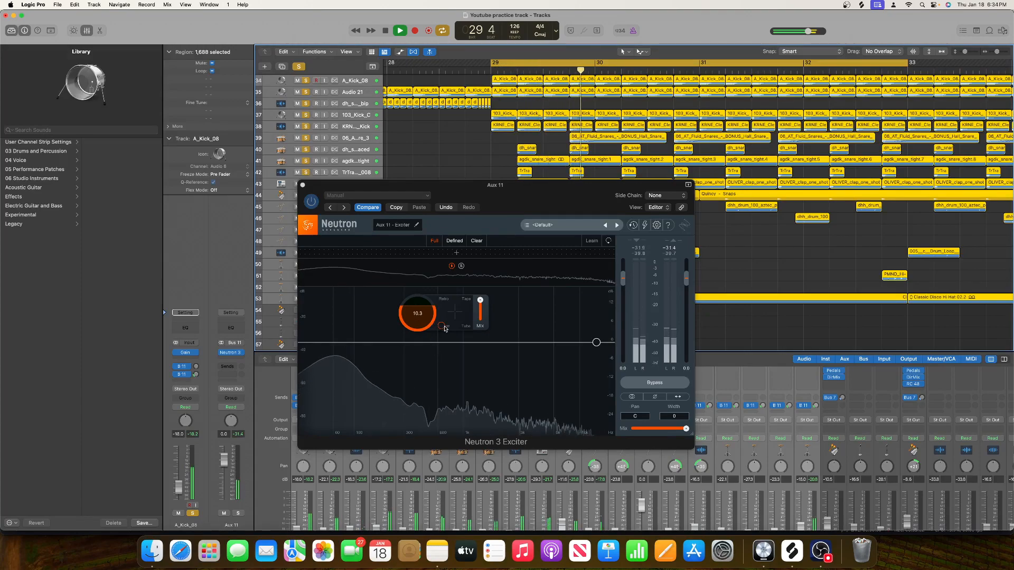
drag(422, 321, 422, 327)
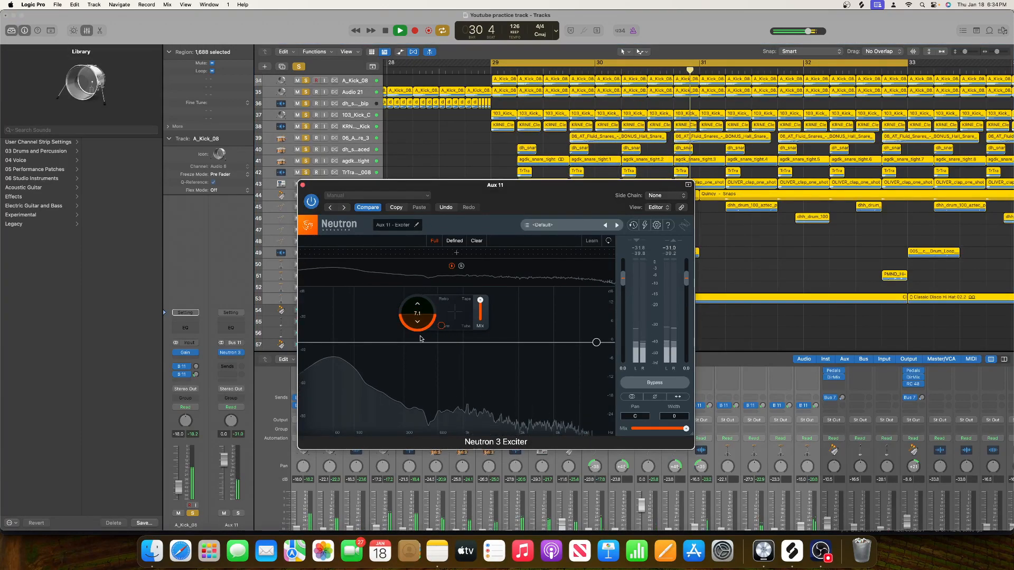
Insert a Channel EQ after the Exciter on the Aux 11 channel and close its window.
click(231, 327)
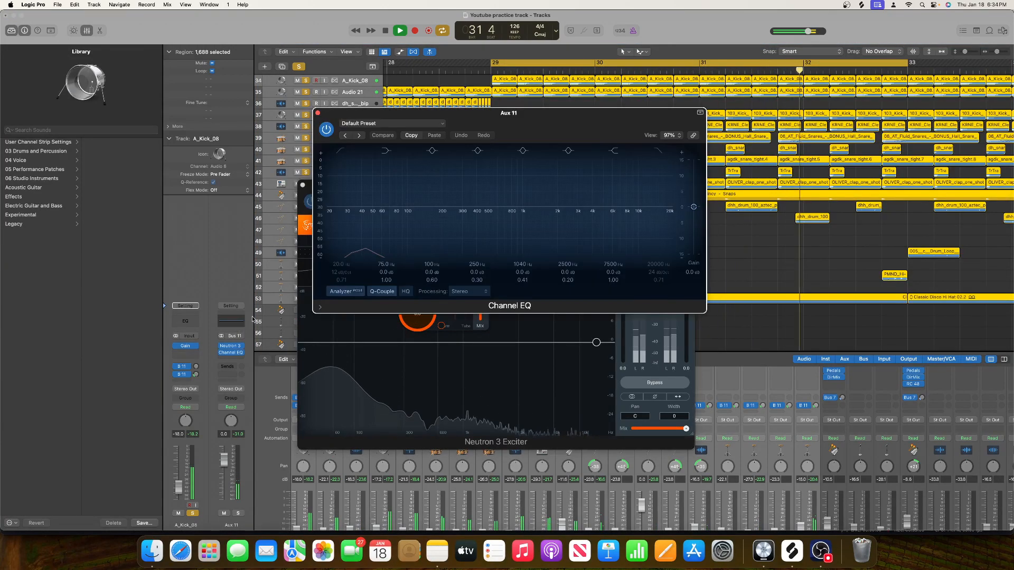
click(317, 113)
click(236, 359)
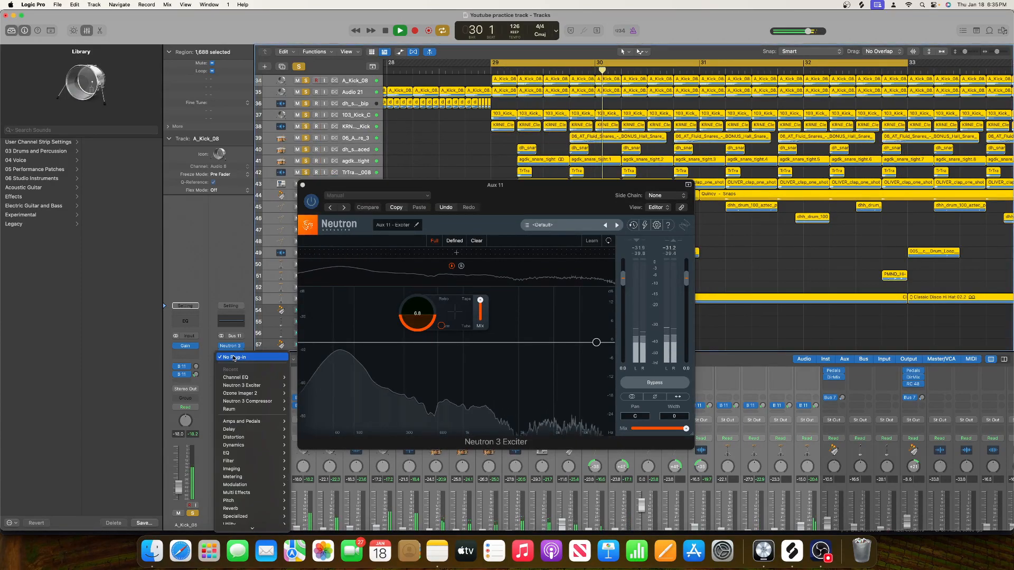
mouse_move(248, 392)
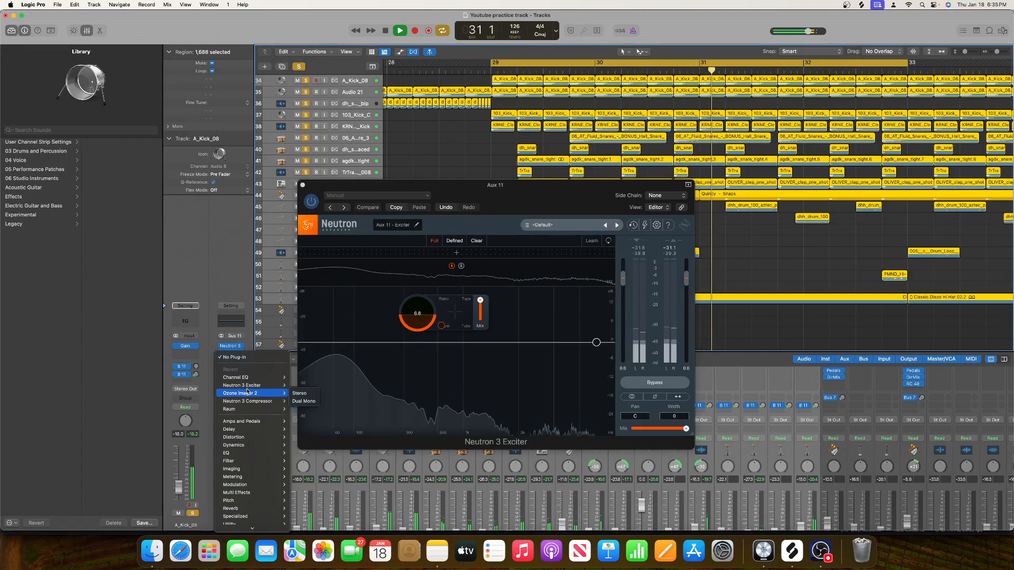
click(235, 377)
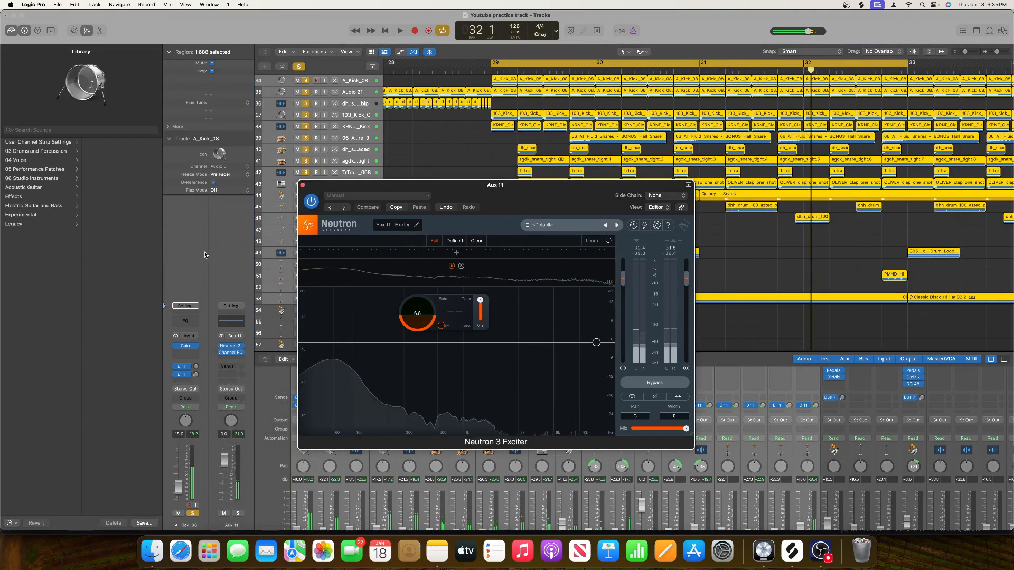
Add a stereo Raum reverb after the Channel EQ on Aux 11, with its mix at 5.5%.
click(231, 353)
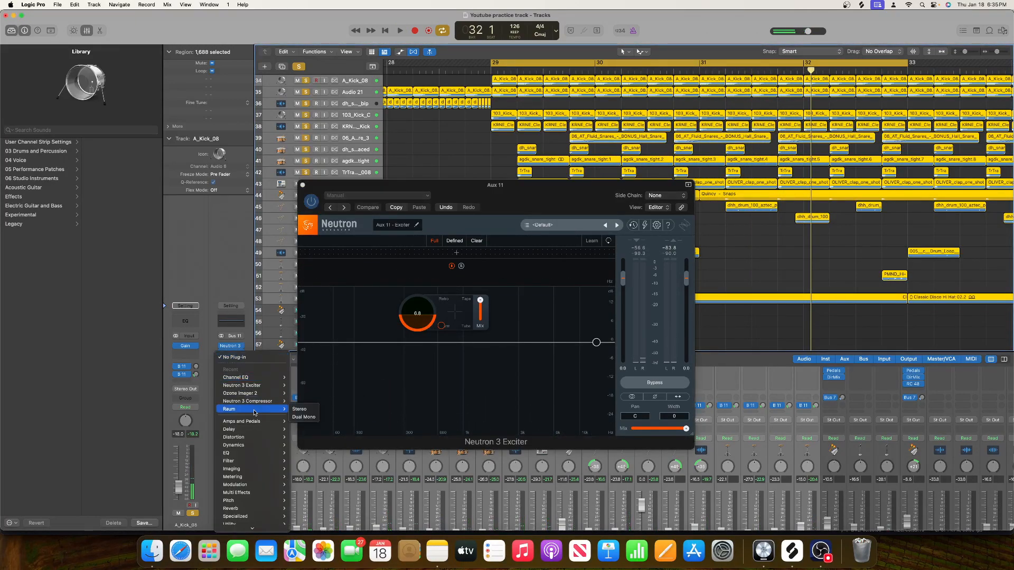
click(298, 409)
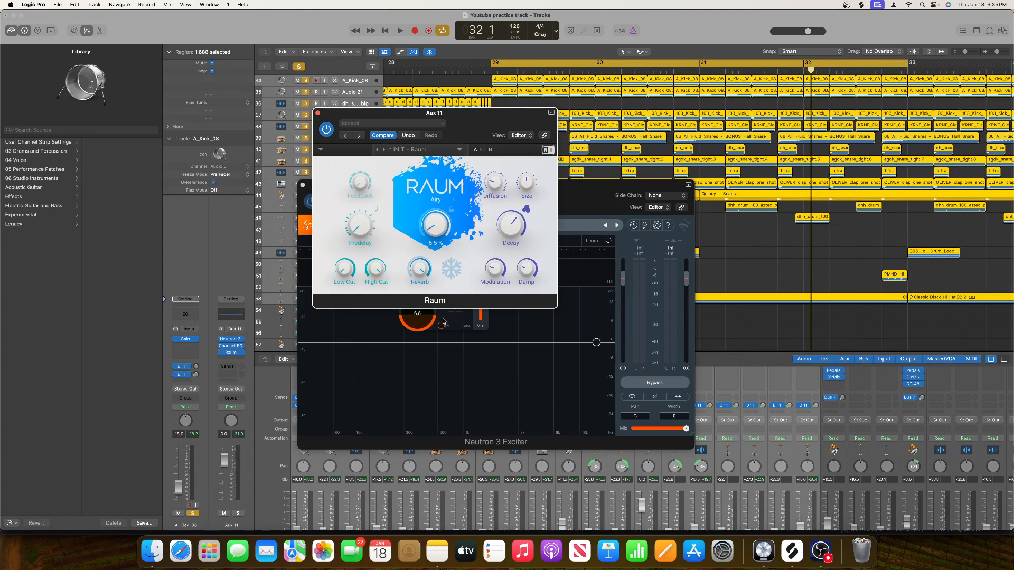
click(317, 113)
Insert the stereo version of KSHMR Essentials after Raum on the Aux 11 channel.
click(236, 361)
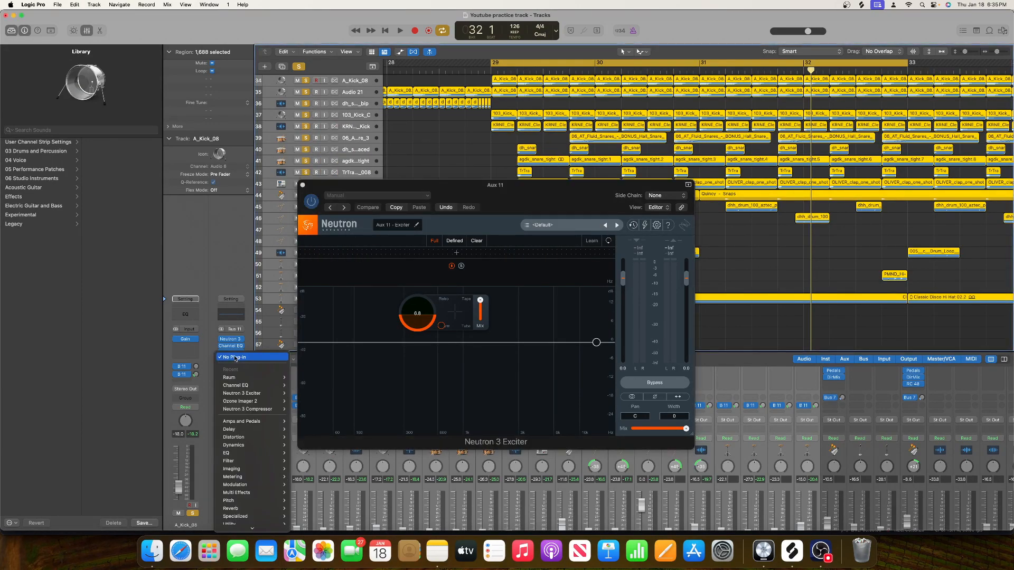
mouse_move(272, 527)
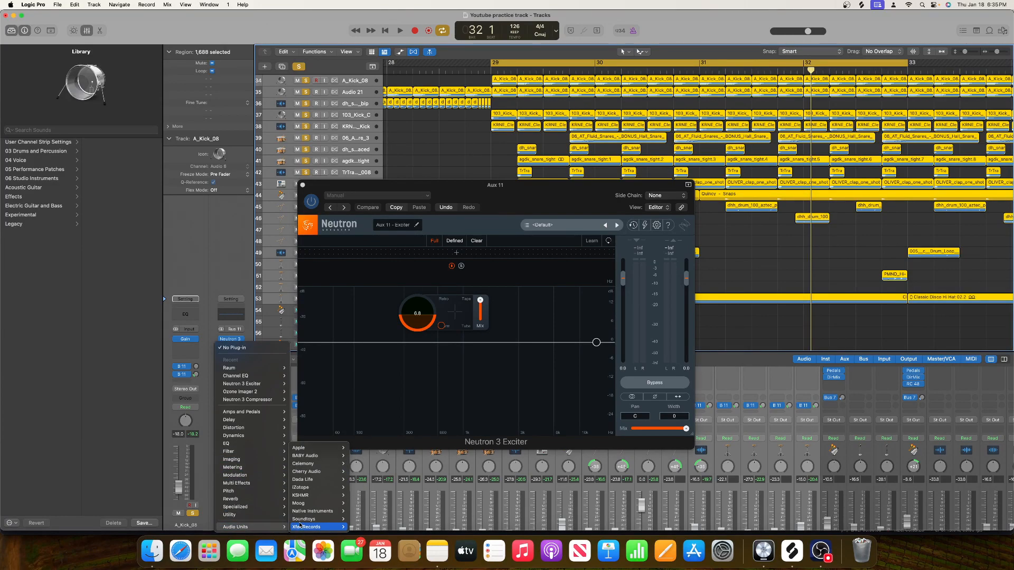
mouse_move(305, 519)
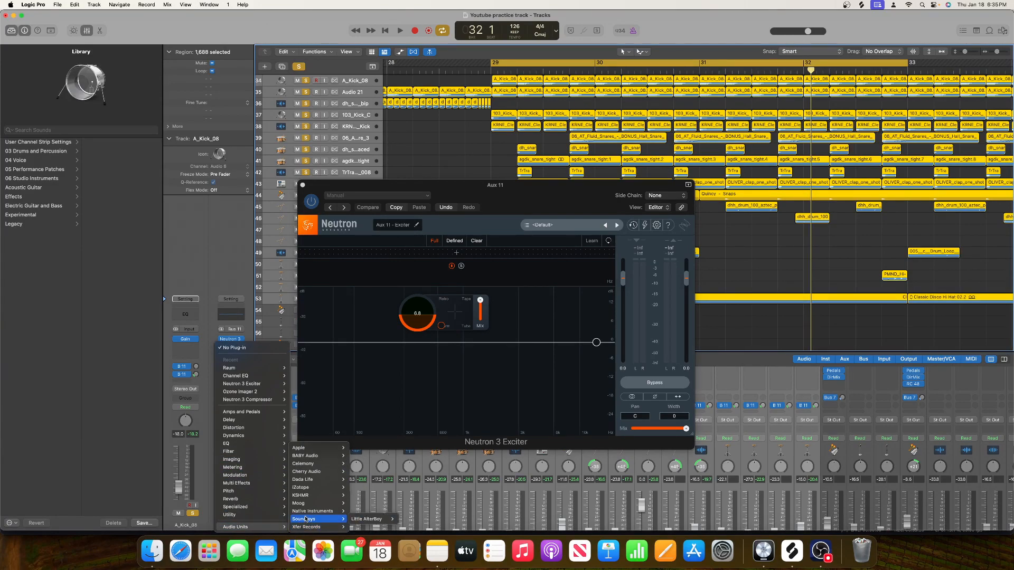
mouse_move(311, 495)
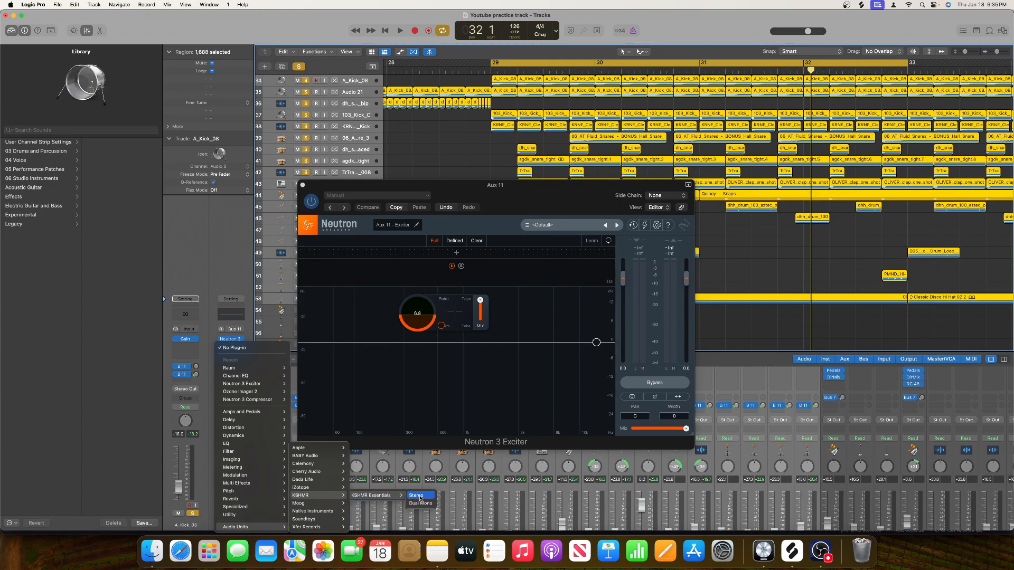
click(421, 498)
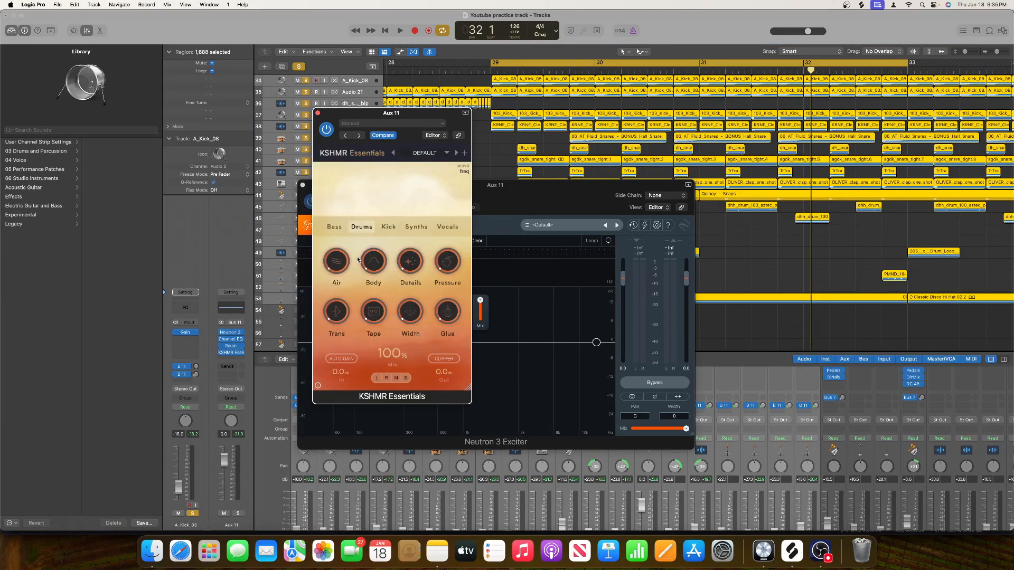
Solo the Aux 11 channel, release the solo on the selected drum tracks and play the loop.
click(237, 514)
key(space)
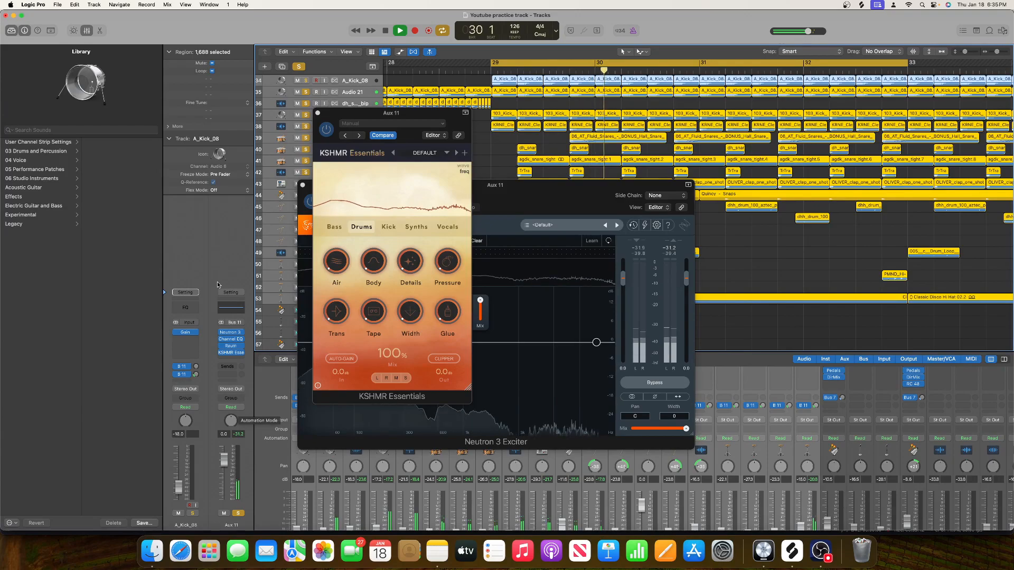
scroll(528, 465, down, 5)
key(space)
click(574, 510)
key(space)
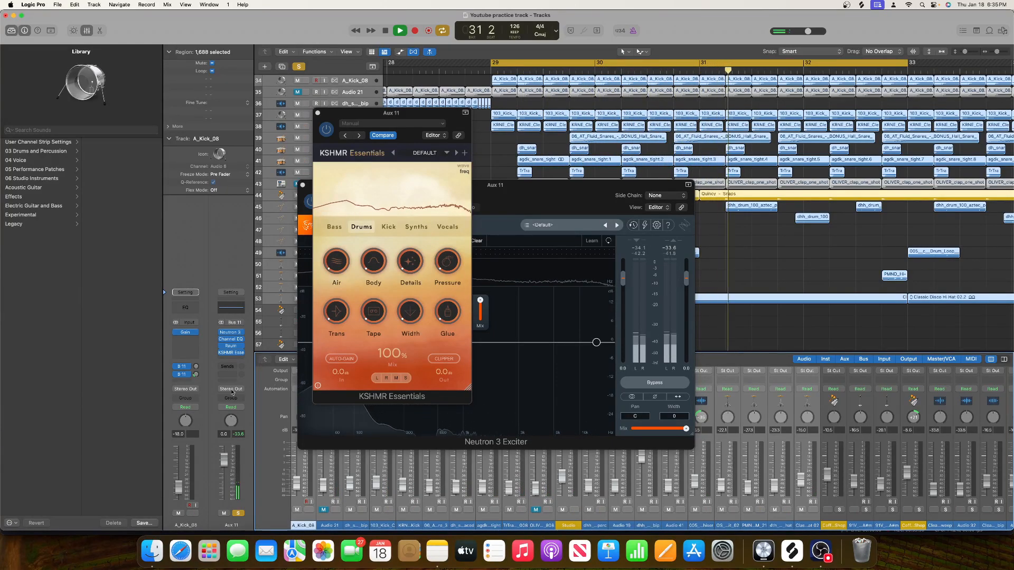
Raise the drum tracks' Bus 11 send to about -17 dB and add small amounts of KSHMR Essentials' Drums effects.
drag(196, 375, 199, 359)
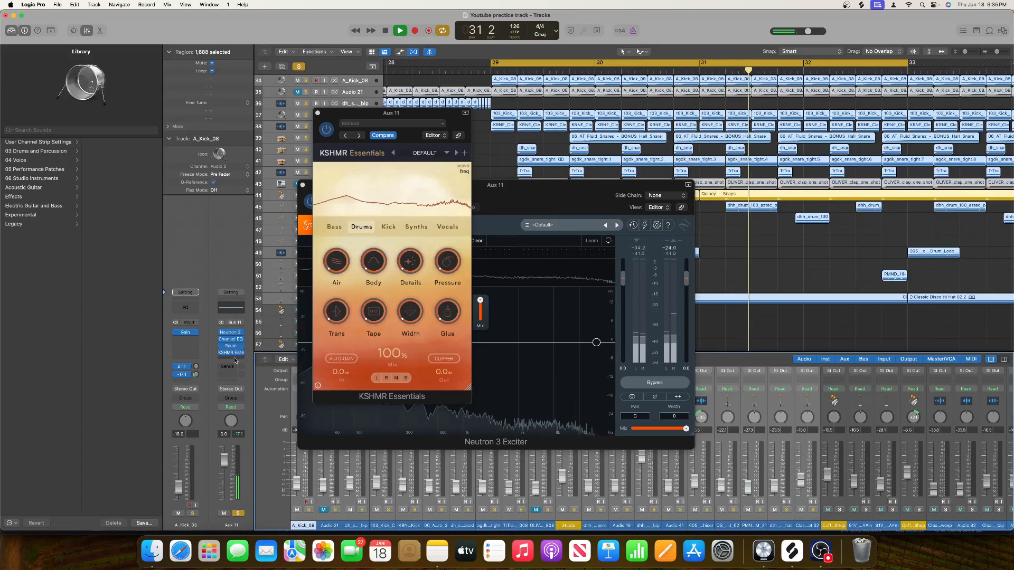
drag(446, 266, 448, 222)
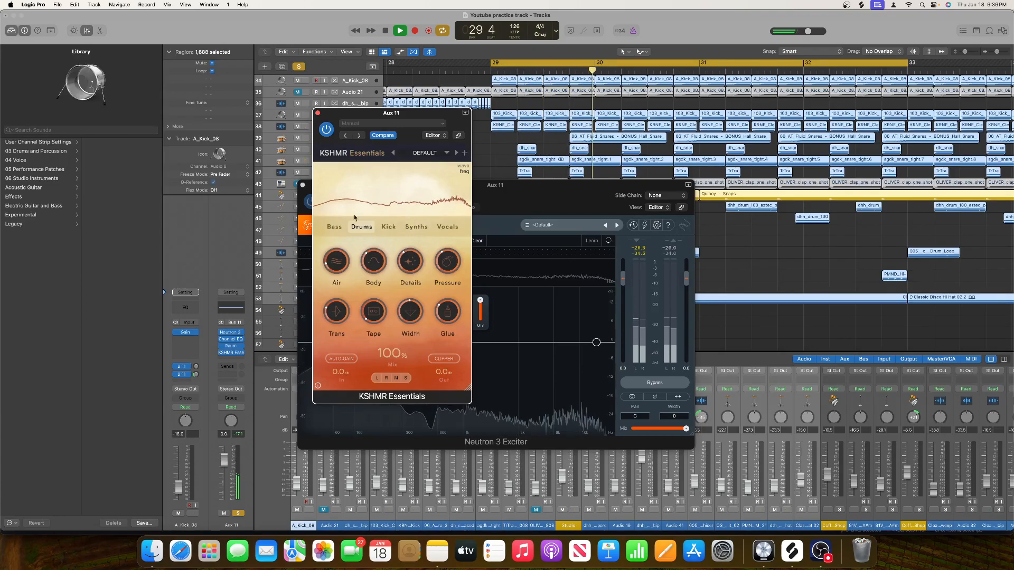
Close the KSHMR Essentials and Exciter windows, solo the drum tracks again and play the loop.
click(317, 113)
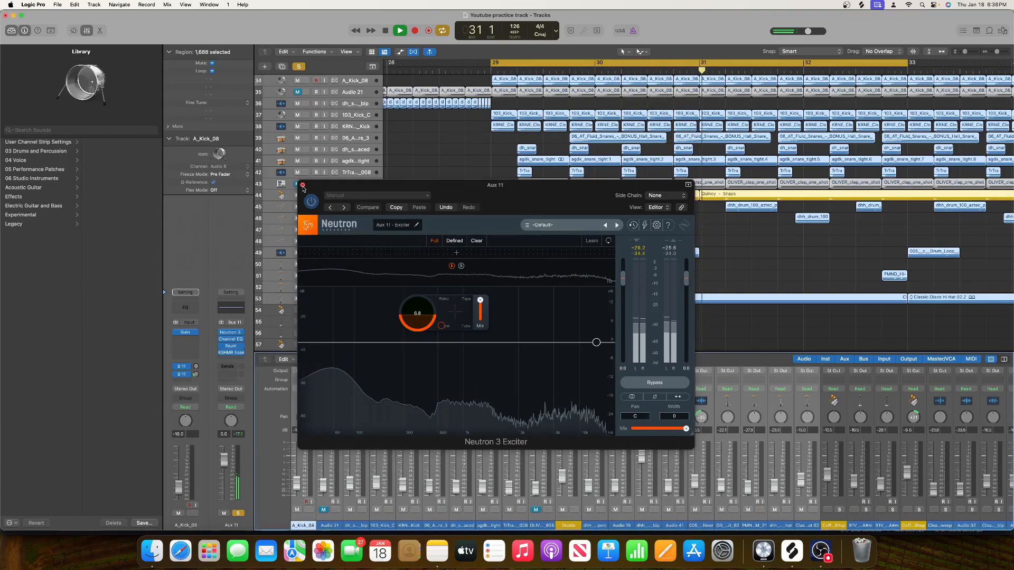
click(303, 184)
key(space)
key(ctrl+s)
key(space)
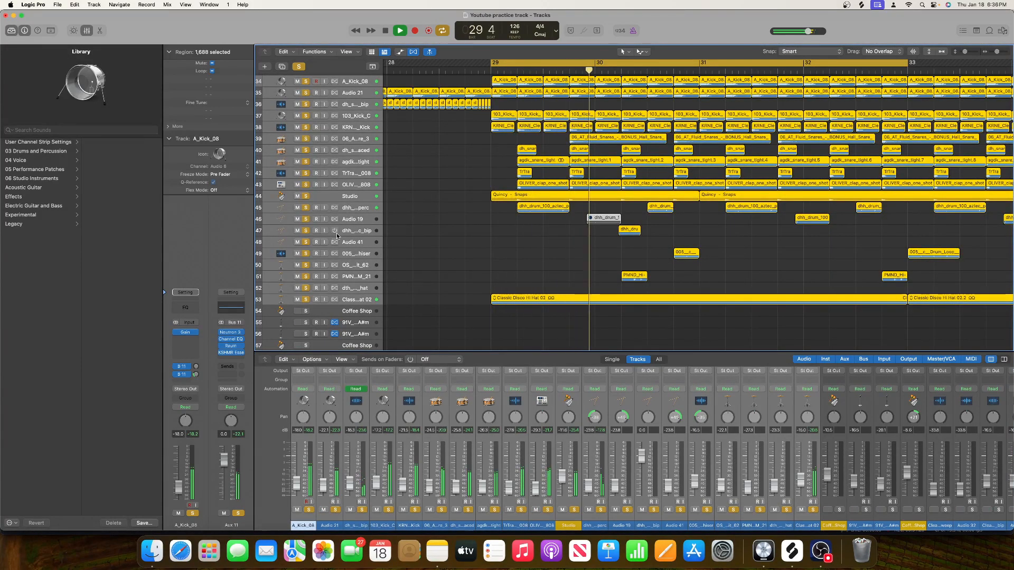
Turn off every solo in the project and play the loop with the full mix.
scroll(337, 233, down, 1)
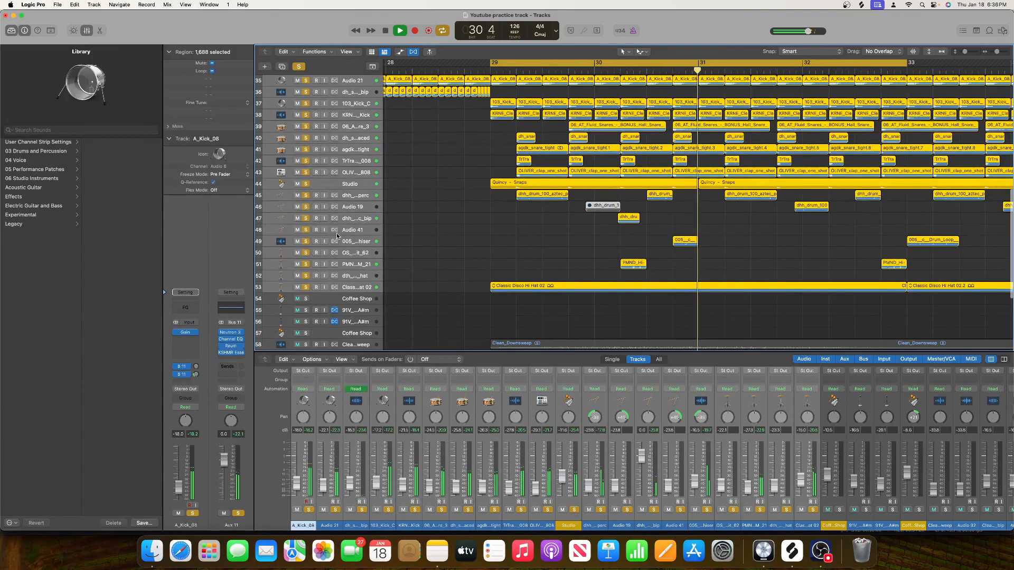
scroll(337, 233, down, 6)
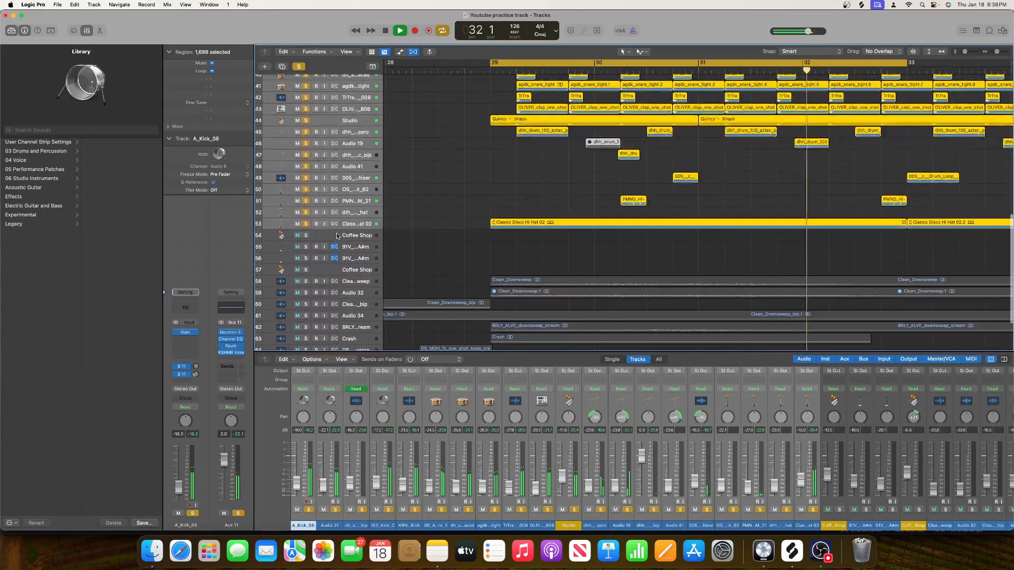
key(space)
click(299, 66)
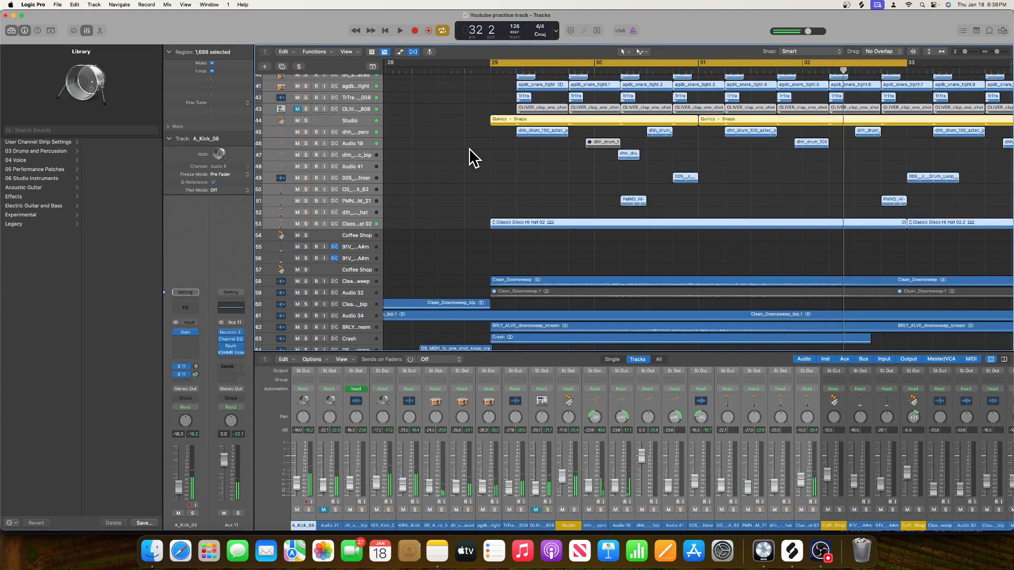
key(space)
Solo Sum 4 and Sum 3, then release Sum 4 and select Sum 3 as the only soloed stack.
scroll(451, 151, up, 10)
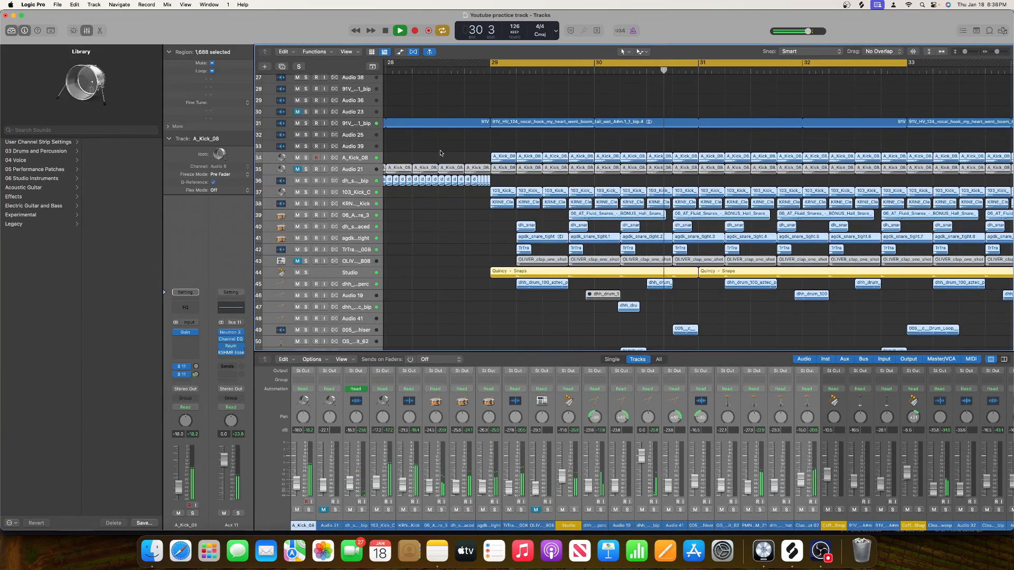
scroll(332, 152, up, 10)
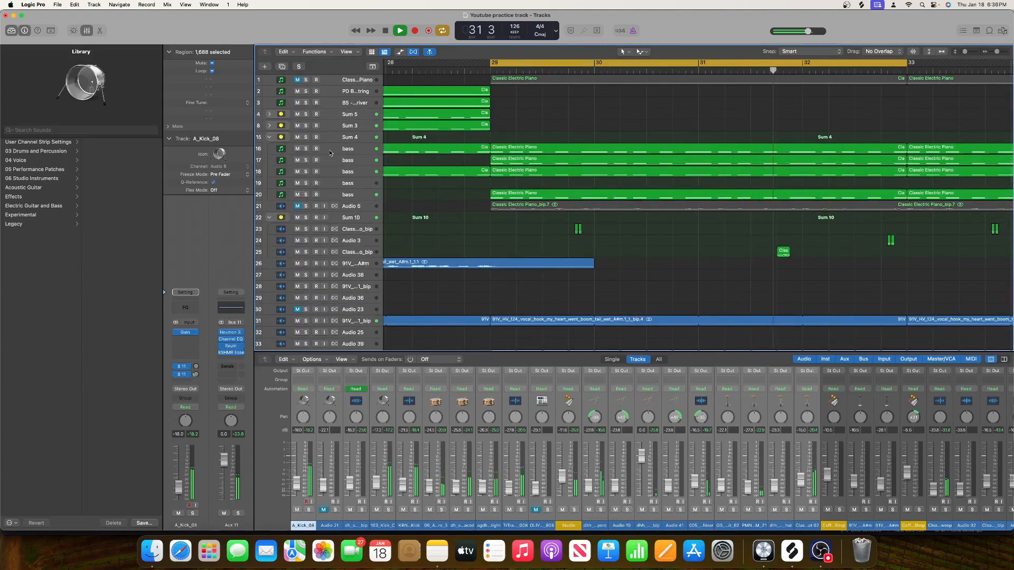
click(305, 136)
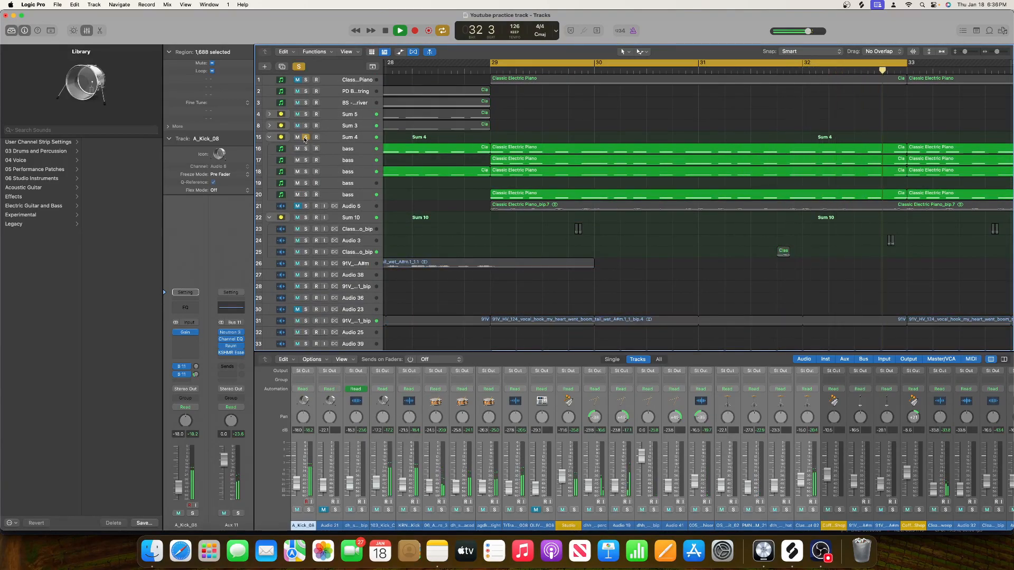
click(305, 126)
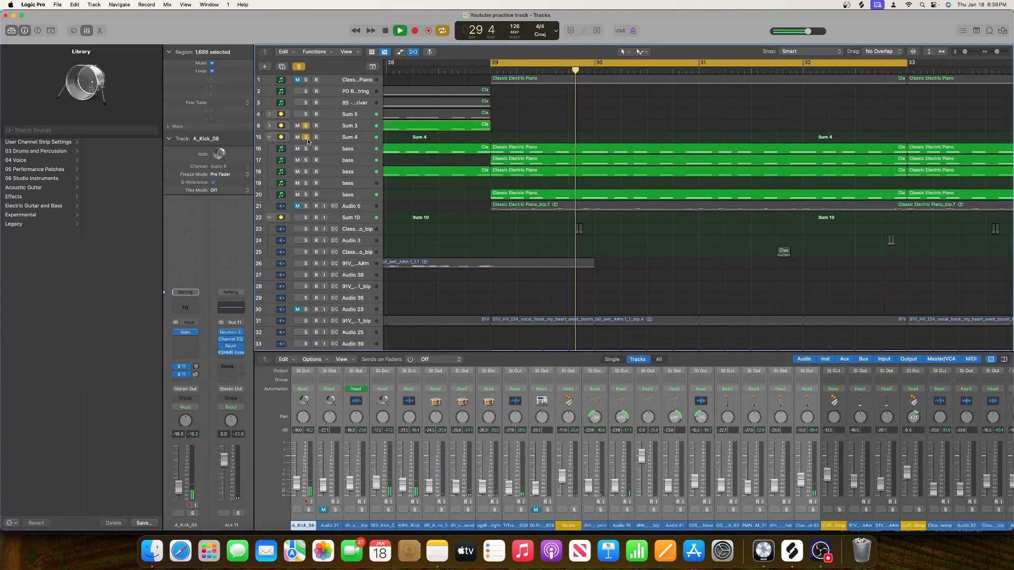
click(307, 138)
click(331, 126)
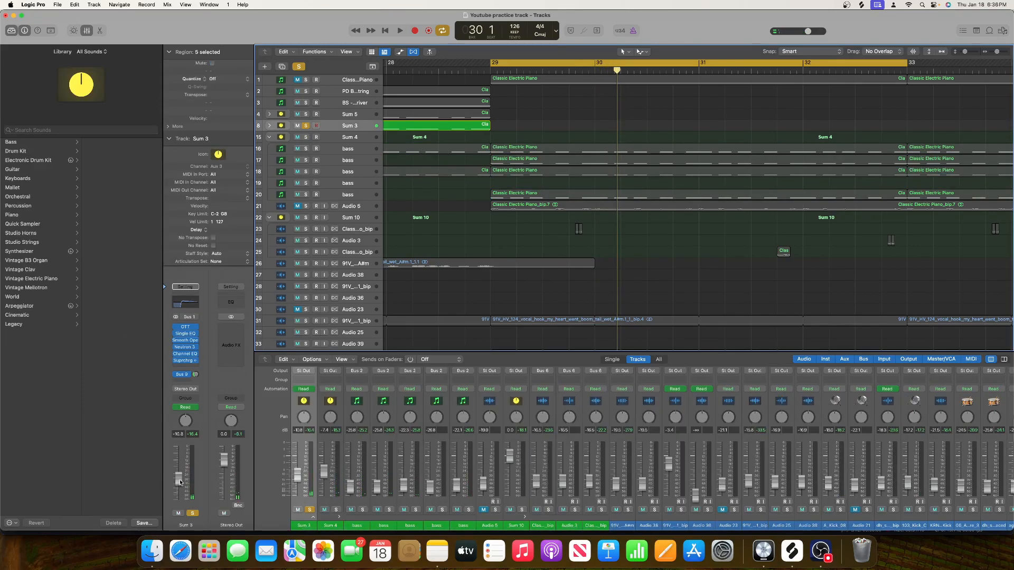
Play the loop and release the Sum 3 solo to hear the stack in the full mix.
key(space)
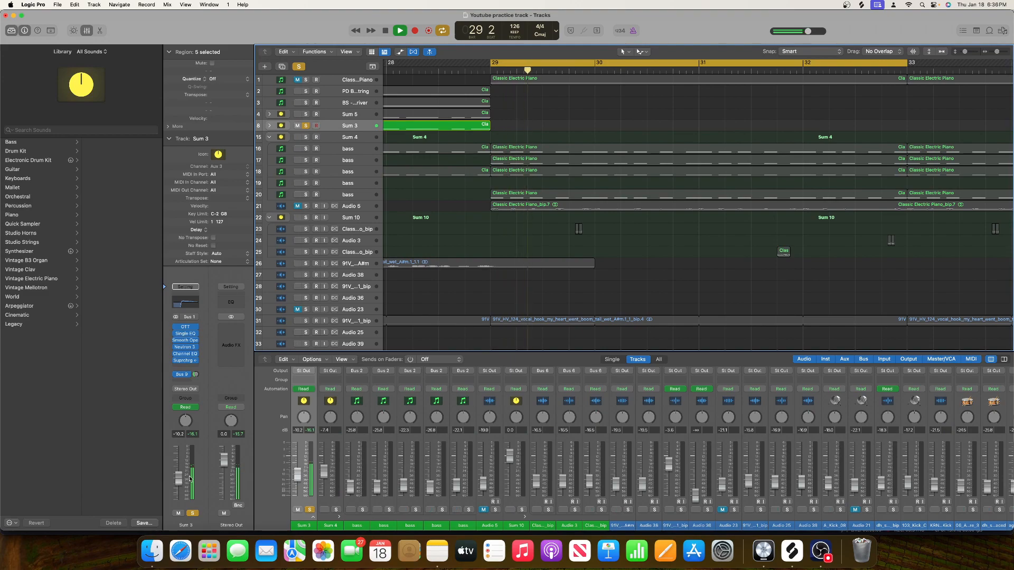
key(s)
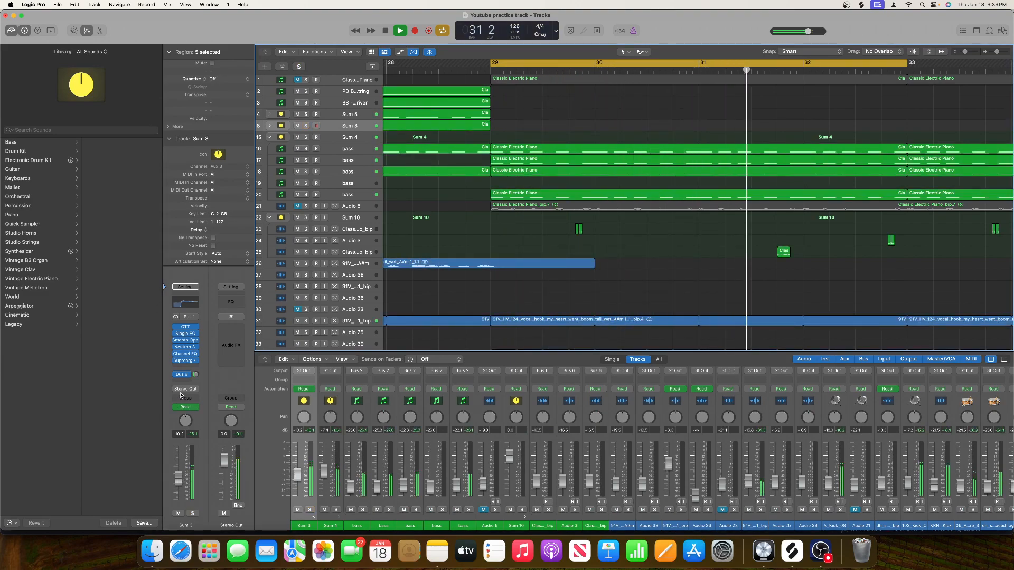
key(space)
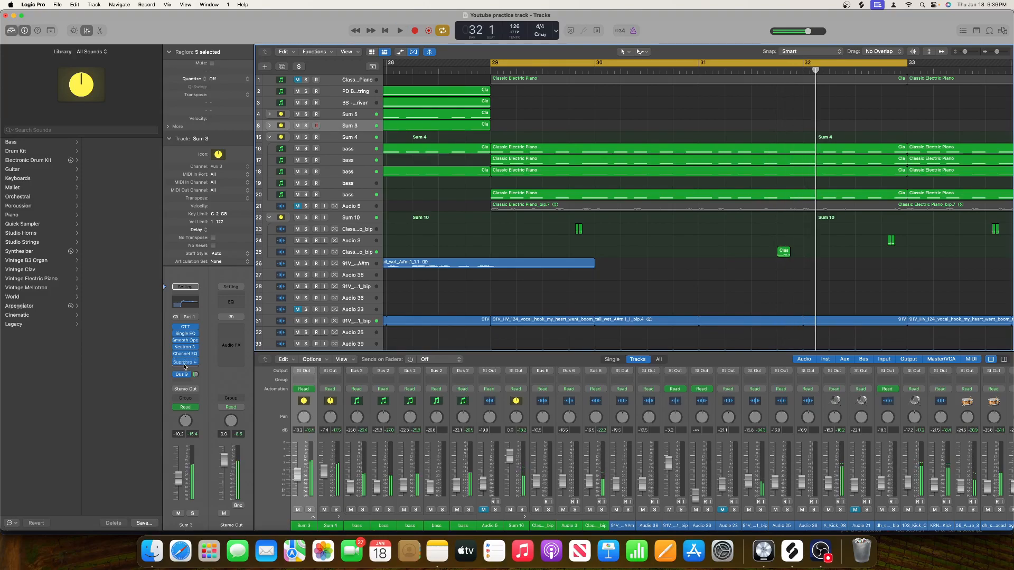
Insert Sausage Fattener before Supercharger GT on Sum 3, lower its Color, and set Fatness to about 4% during playback.
click(185, 364)
click(196, 356)
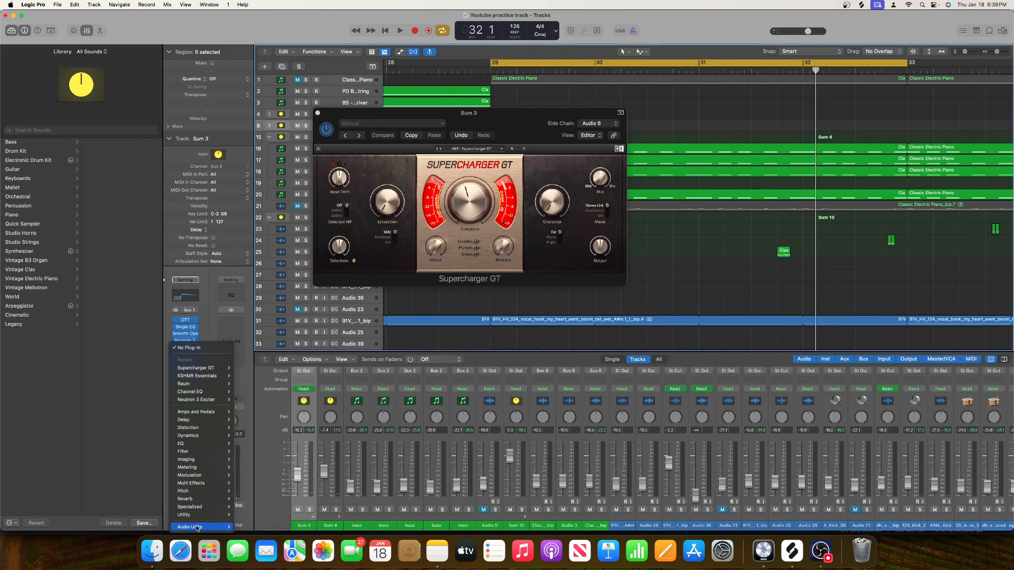
mouse_move(198, 526)
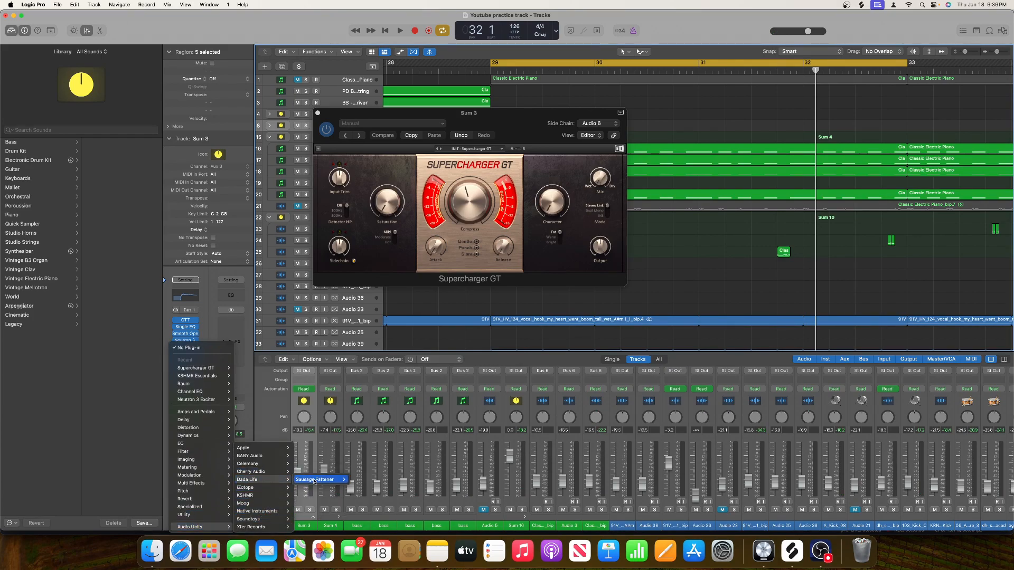
click(364, 480)
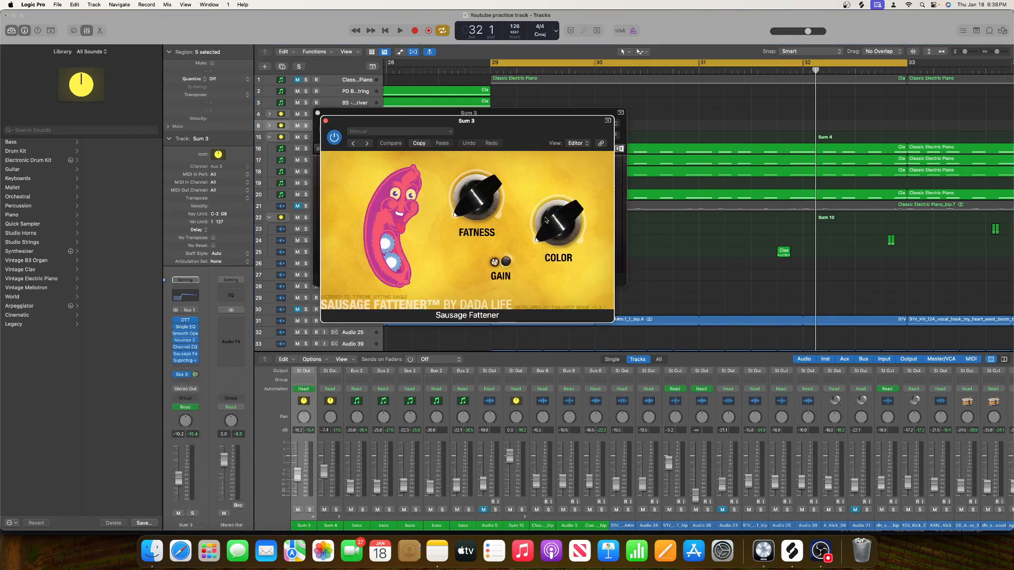
key(space)
drag(487, 193, 485, 195)
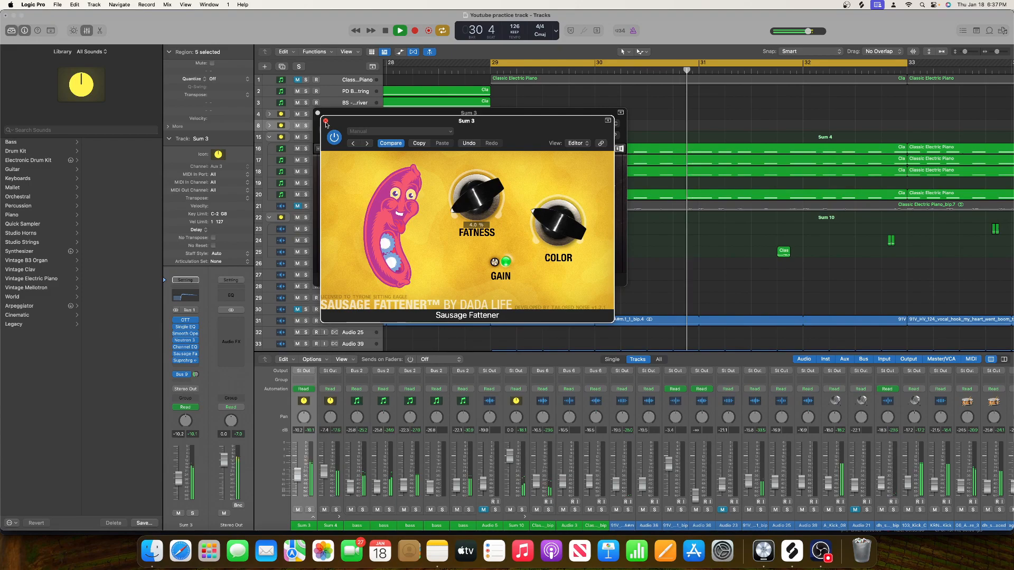
Close the Sausage Fattener and Supercharger GT windows and lower the Sum 3 volume to about -11.0 dB.
click(326, 121)
click(318, 112)
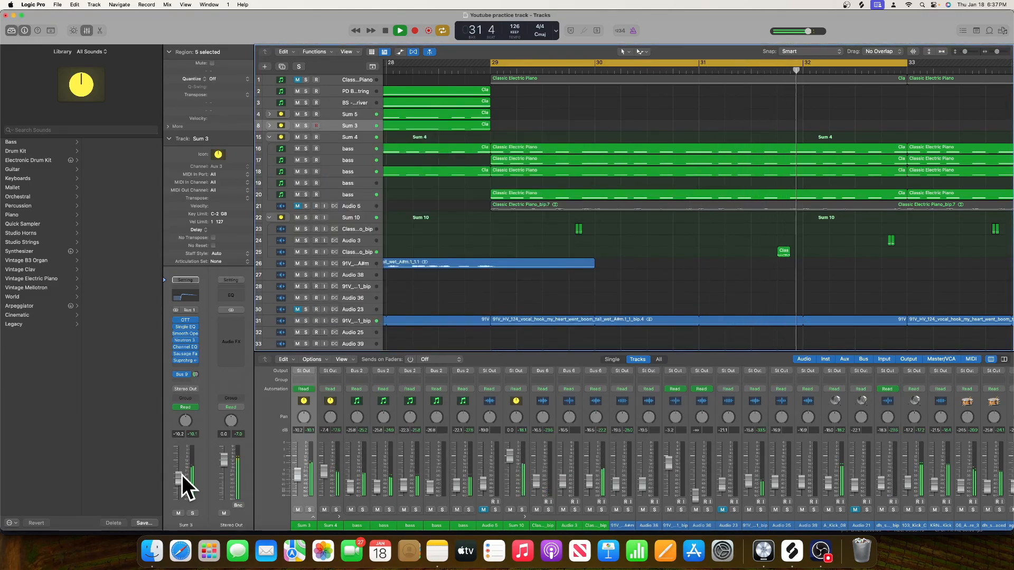
drag(180, 479, 181, 480)
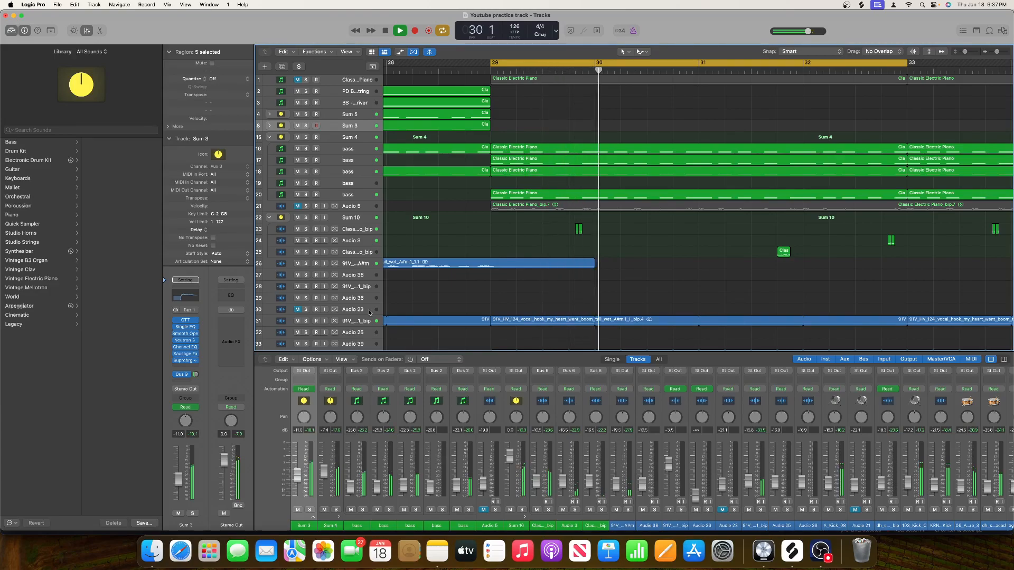
Turn off looping and play the arrangement through the break at bar 36 into bar 37.
scroll(369, 312, down, 15)
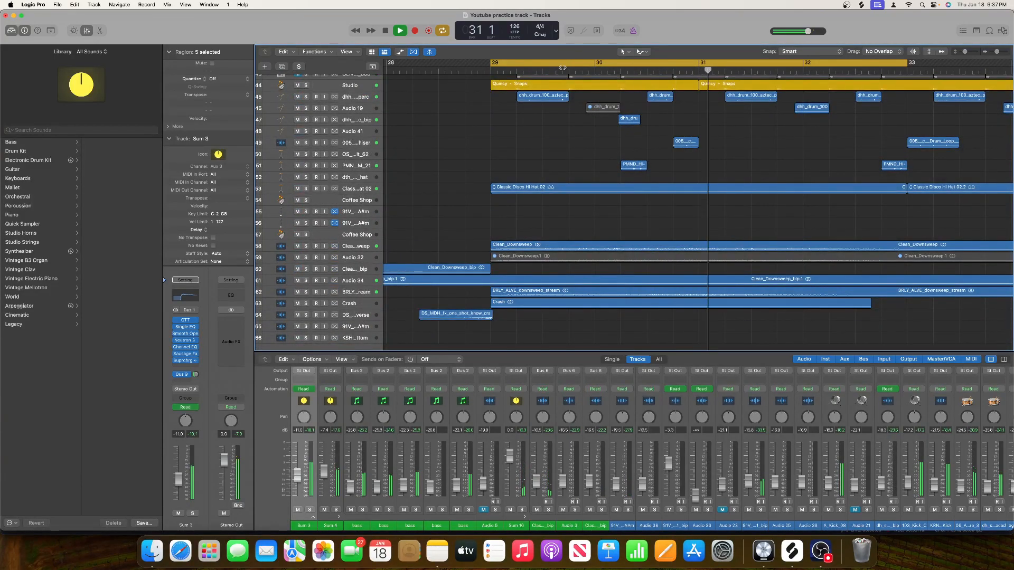
click(562, 67)
key(space)
scroll(591, 196, right, 11)
scroll(590, 196, up, 5)
scroll(591, 196, left, 3)
scroll(590, 195, right, 4)
scroll(660, 185, down, 1)
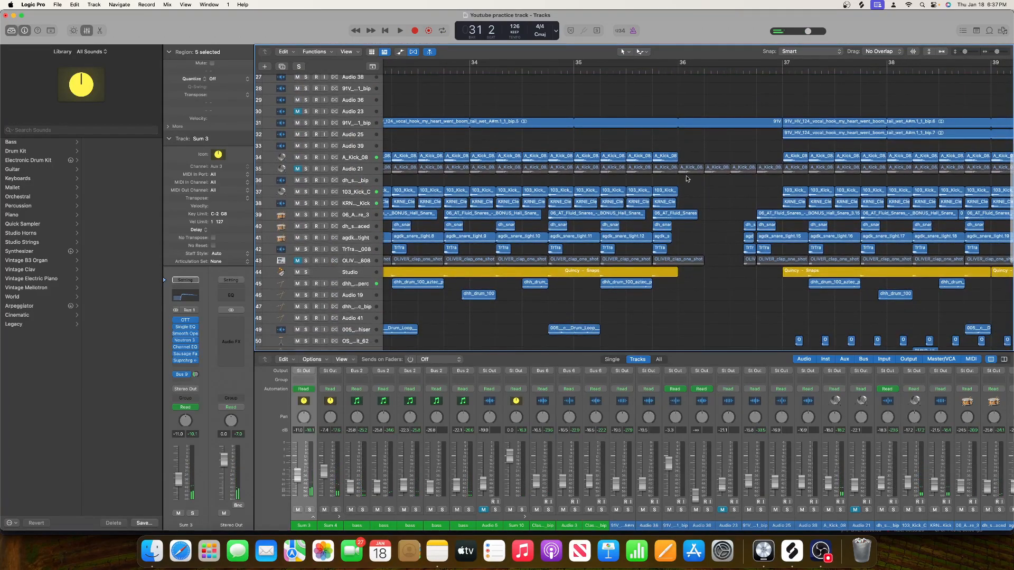
key(space)
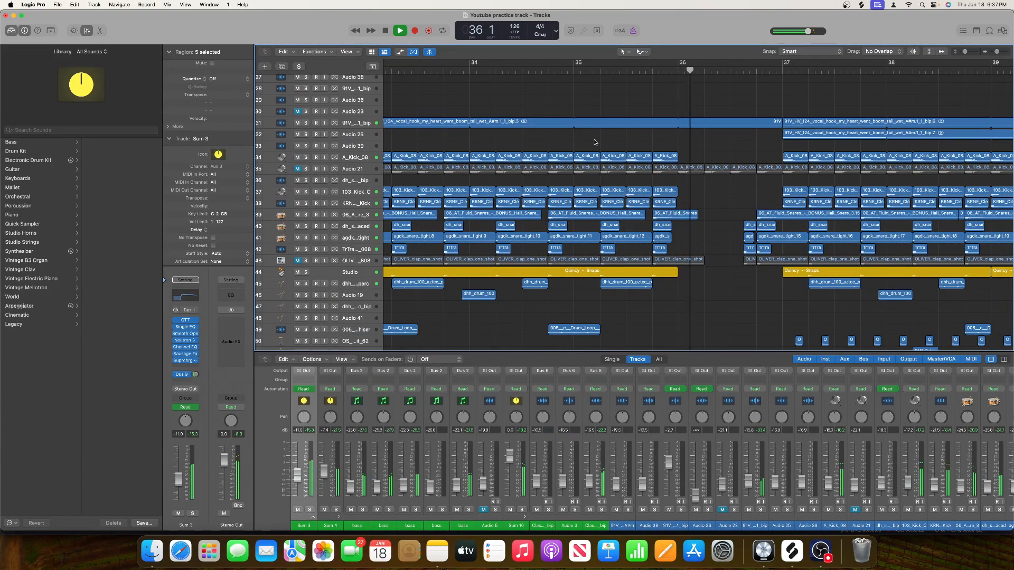
scroll(593, 138, up, 8)
scroll(594, 138, right, 2)
scroll(593, 138, down, 8)
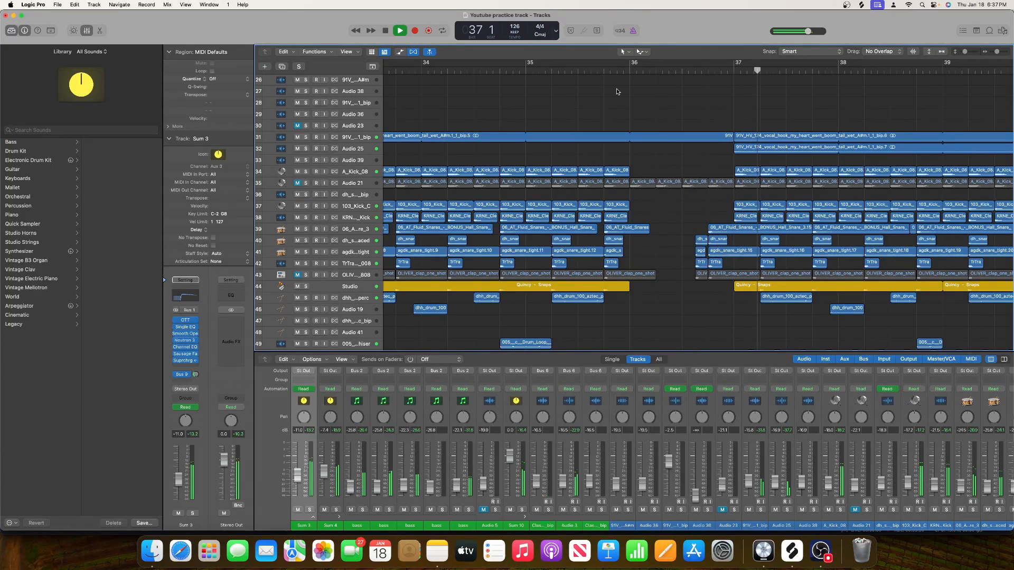
key(space)
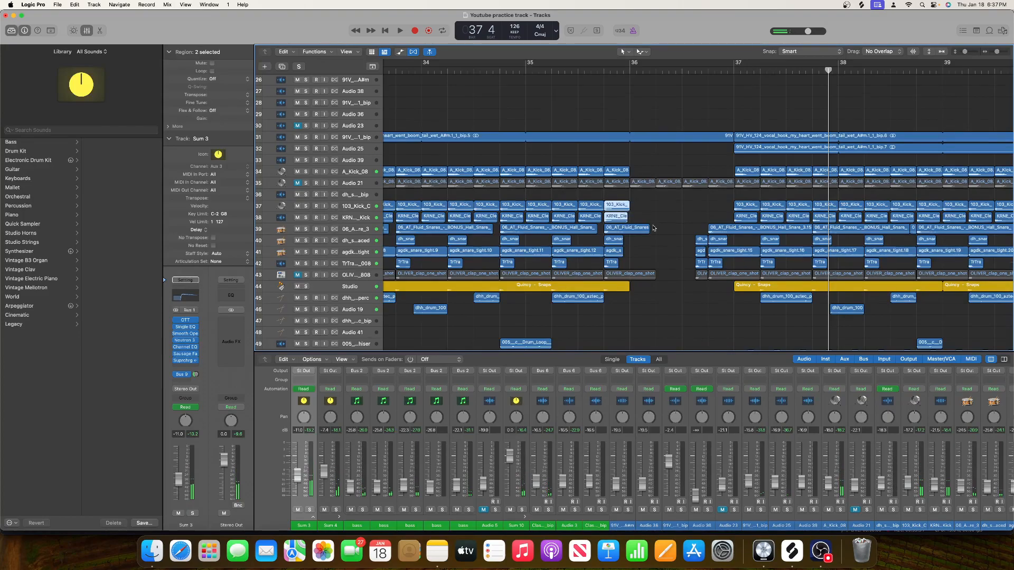
Replay the transition from around bar 34 and restart playback shortly before bar 37.
scroll(653, 228, down, 3)
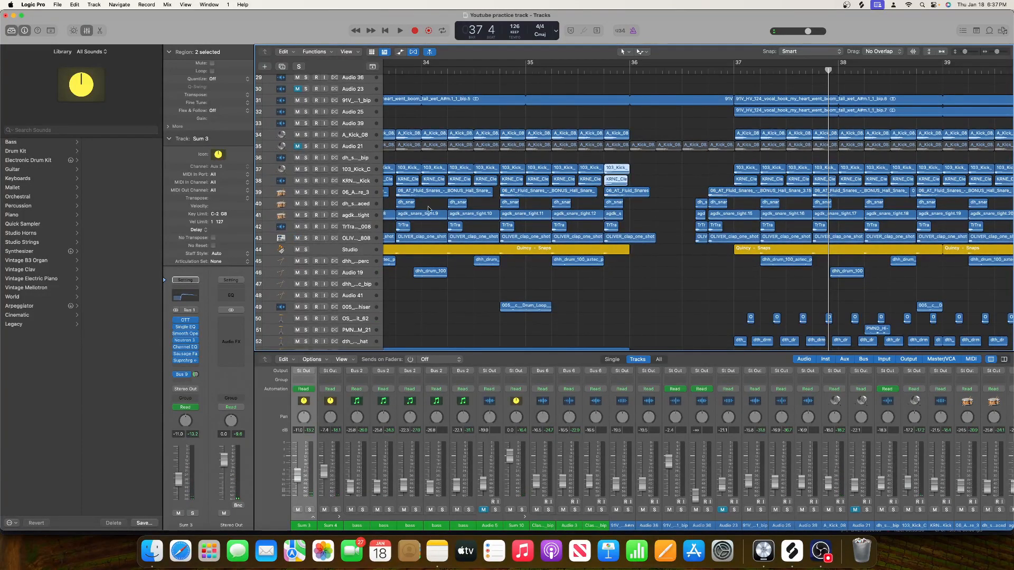
scroll(458, 205, left, 5)
key(space)
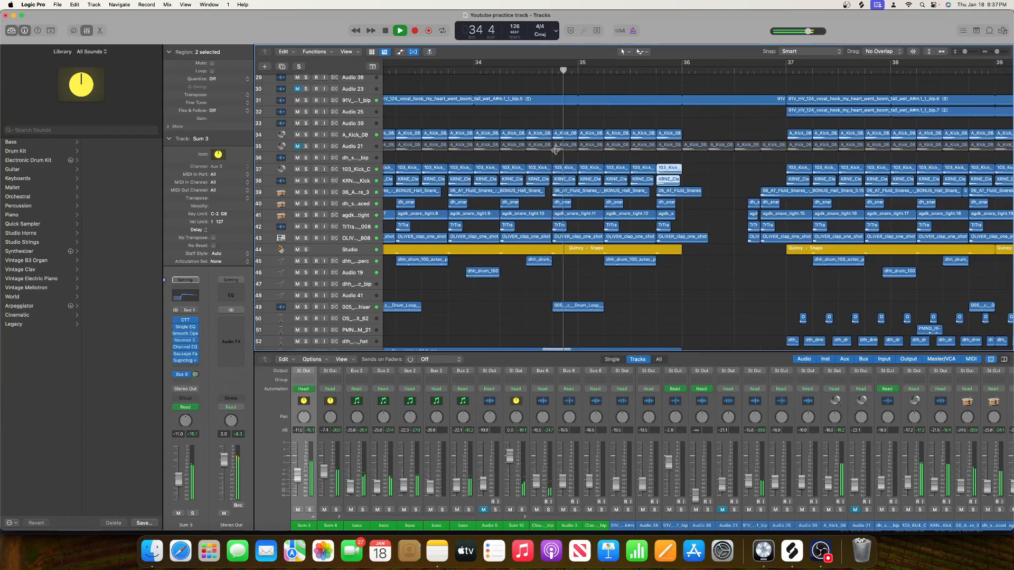
scroll(555, 149, right, 10)
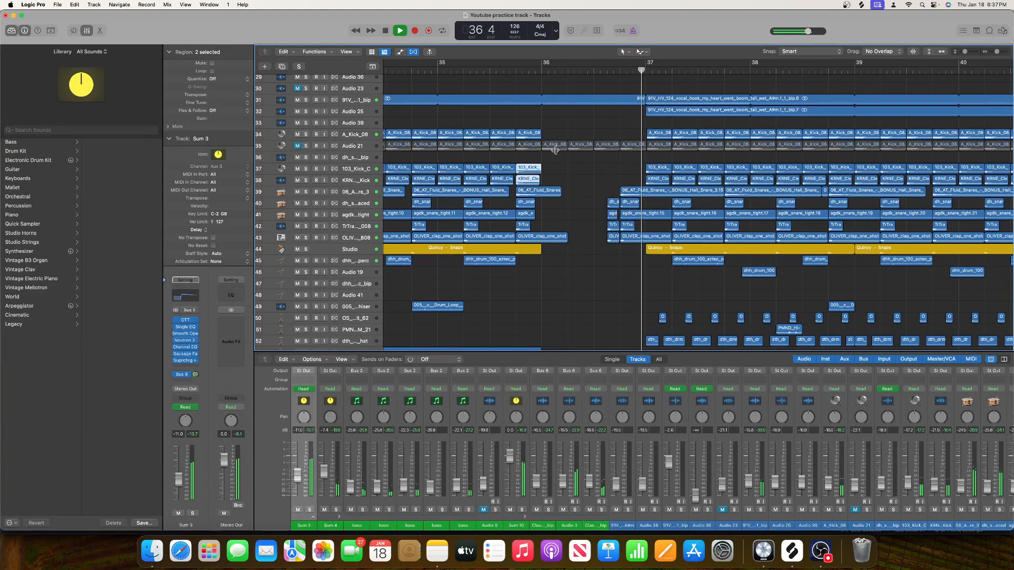
scroll(555, 150, down, 3)
scroll(555, 150, right, 2)
key(space)
click(576, 69)
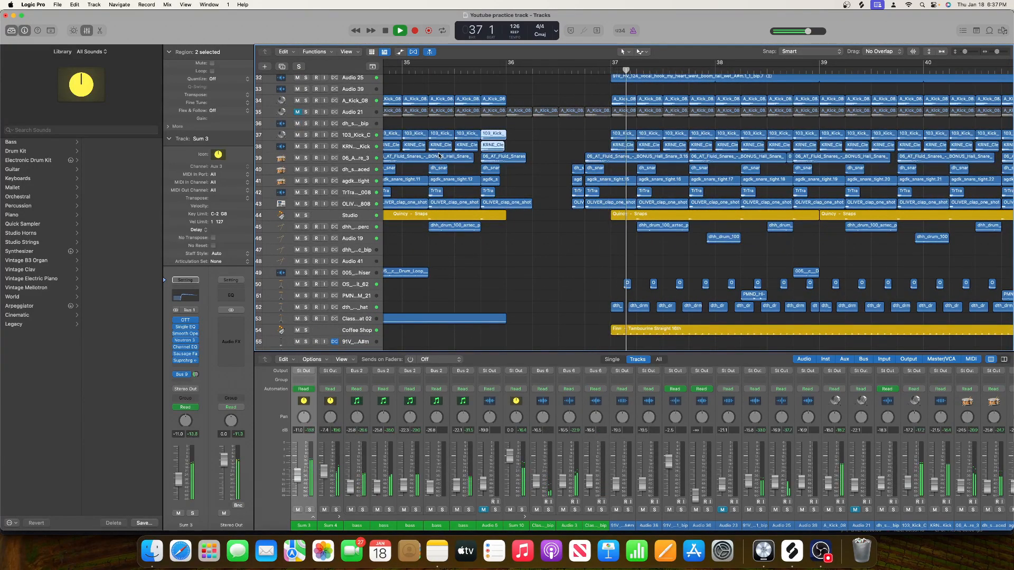
Stop playback and place the DS_MDH reverse effect region one bar later so it ends at bar 37.
scroll(438, 156, down, 5)
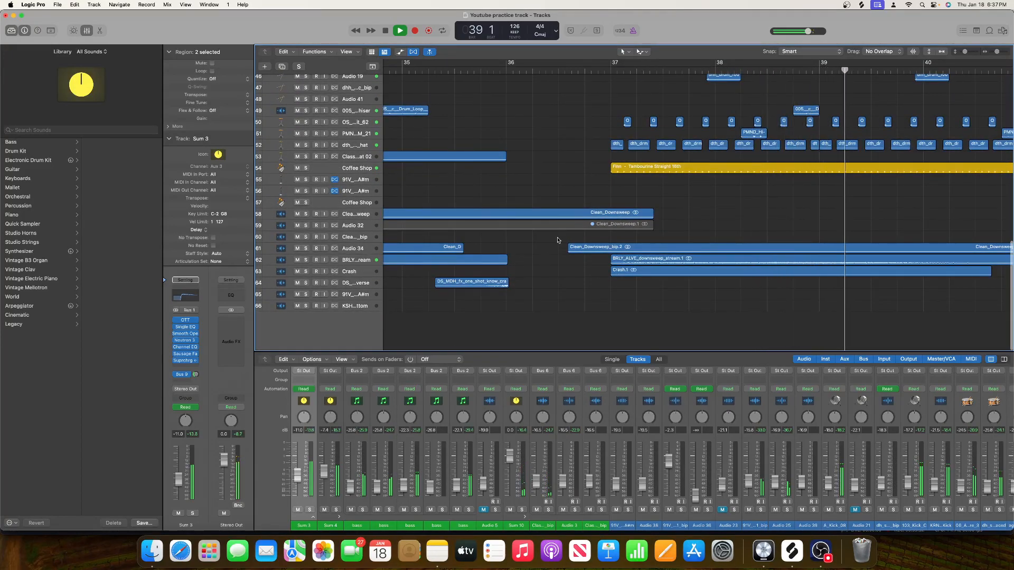
key(space)
drag(487, 286, 589, 286)
Solo the OS_SCS hi-hat single hit track and play it in a loop over bars 37 to 39.
scroll(315, 194, up, 20)
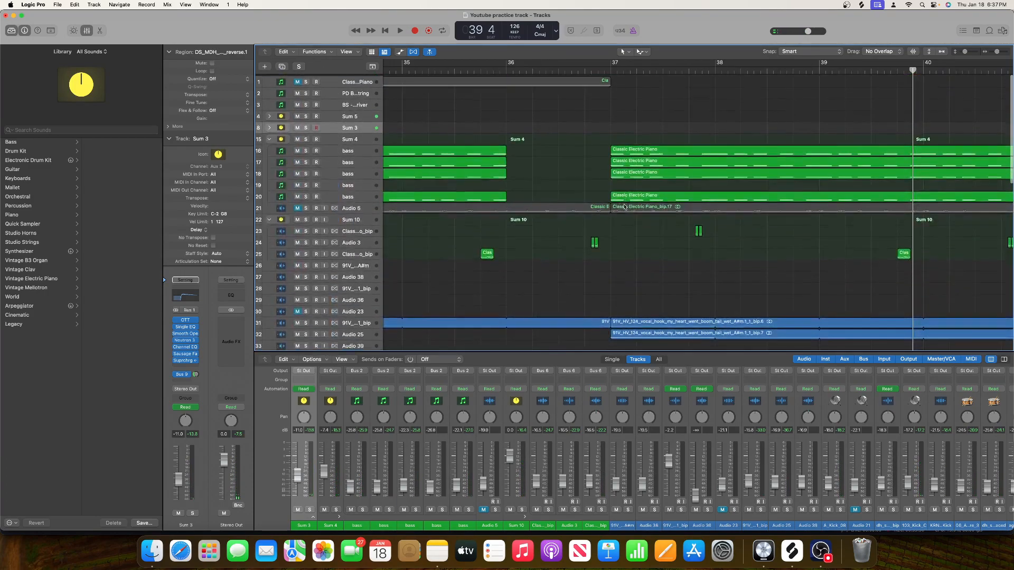
scroll(547, 274, down, 12)
scroll(544, 274, right, 2)
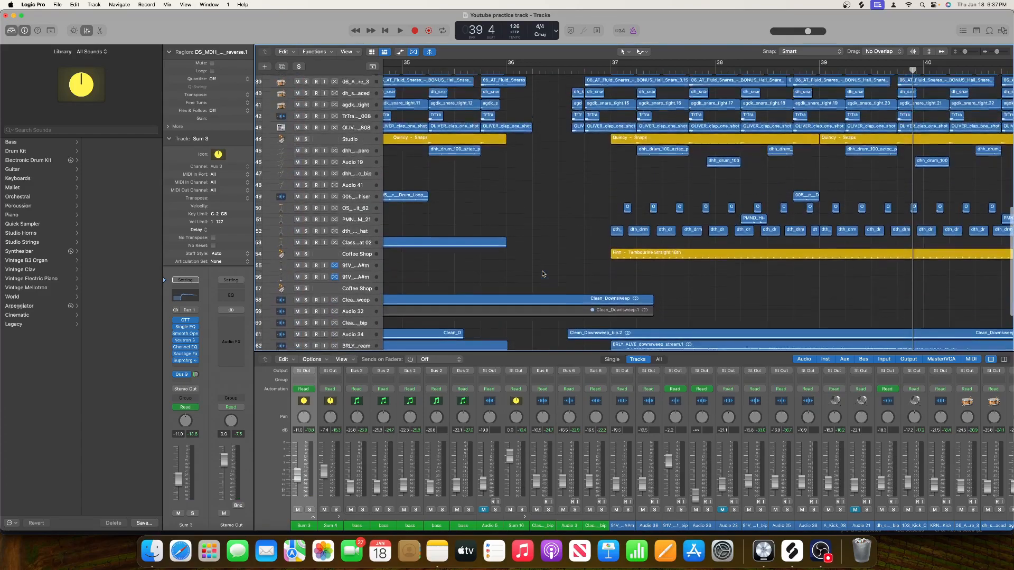
scroll(543, 274, right, 2)
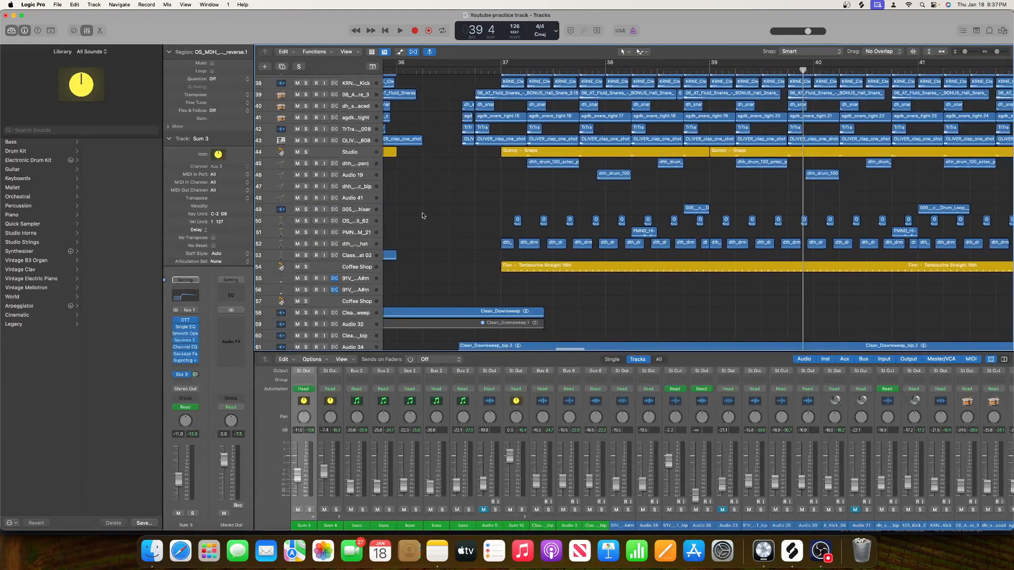
click(359, 226)
click(357, 244)
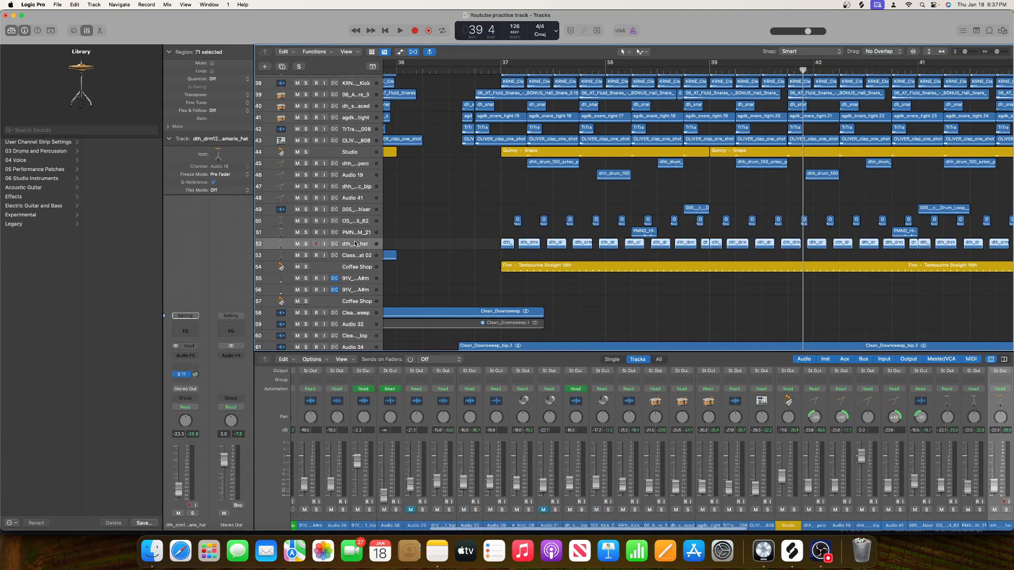
scroll(452, 250, right, 4)
click(348, 221)
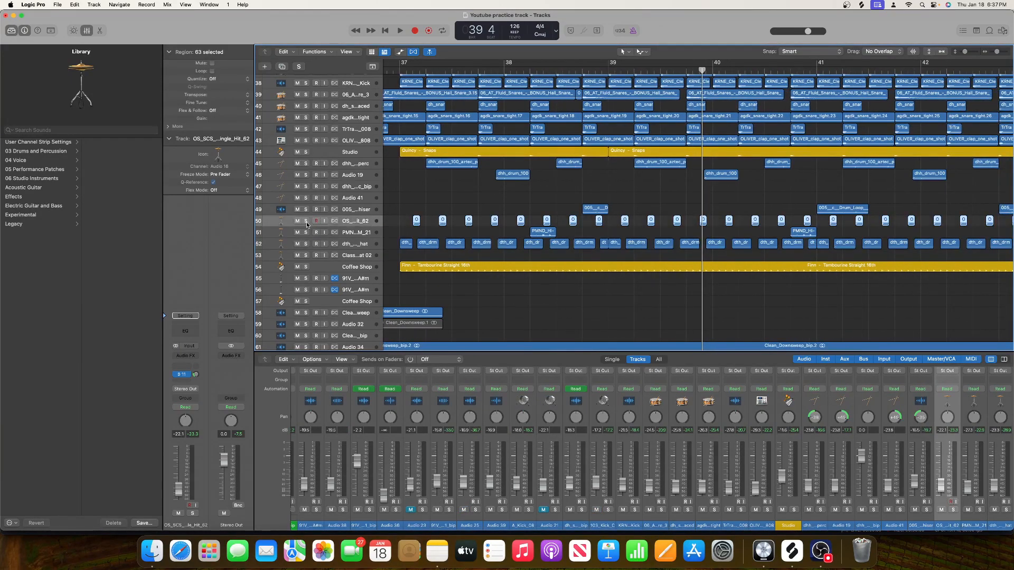
click(306, 221)
mouse_move(400, 63)
mouse_down()
mouse_move(369, 76)
mouse_move(614, 77)
mouse_move(567, 76)
mouse_up()
key(space)
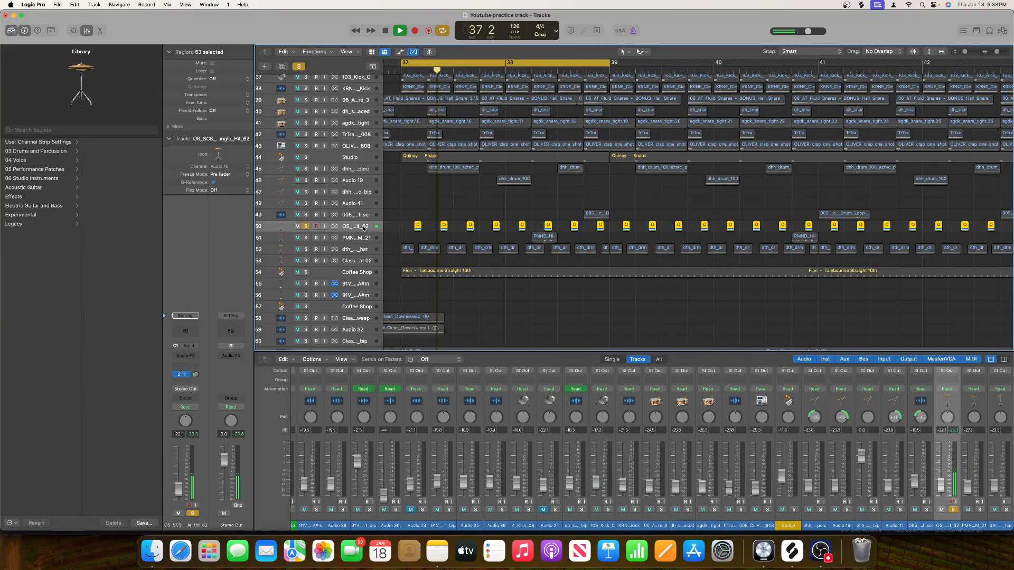
Add a Channel EQ to the OS_SCS hi-hat, boosting about 1.9 dB at 254 Hz and 2.7 dB at 2420 Hz.
click(185, 331)
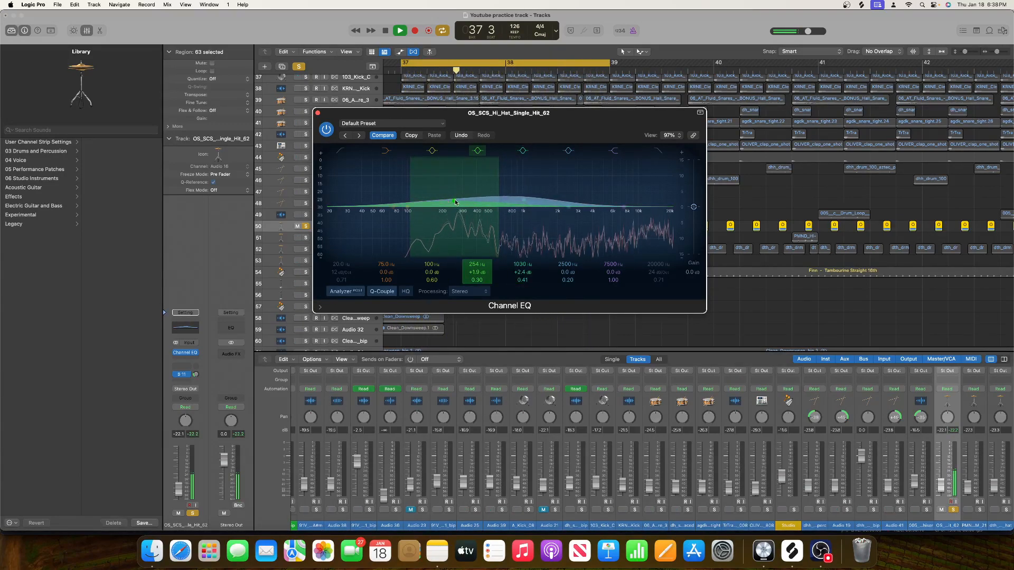
drag(523, 199, 568, 198)
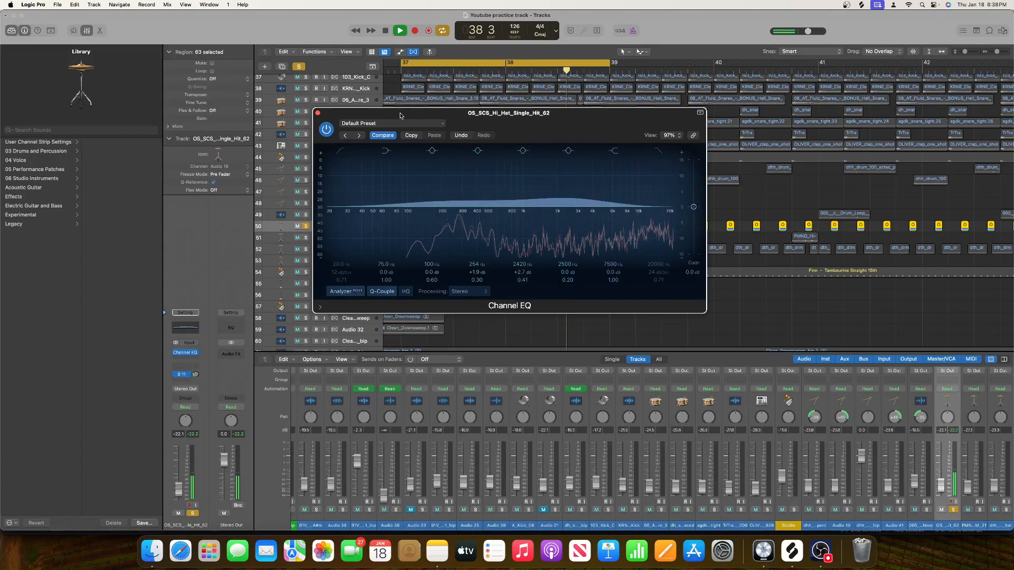
click(318, 113)
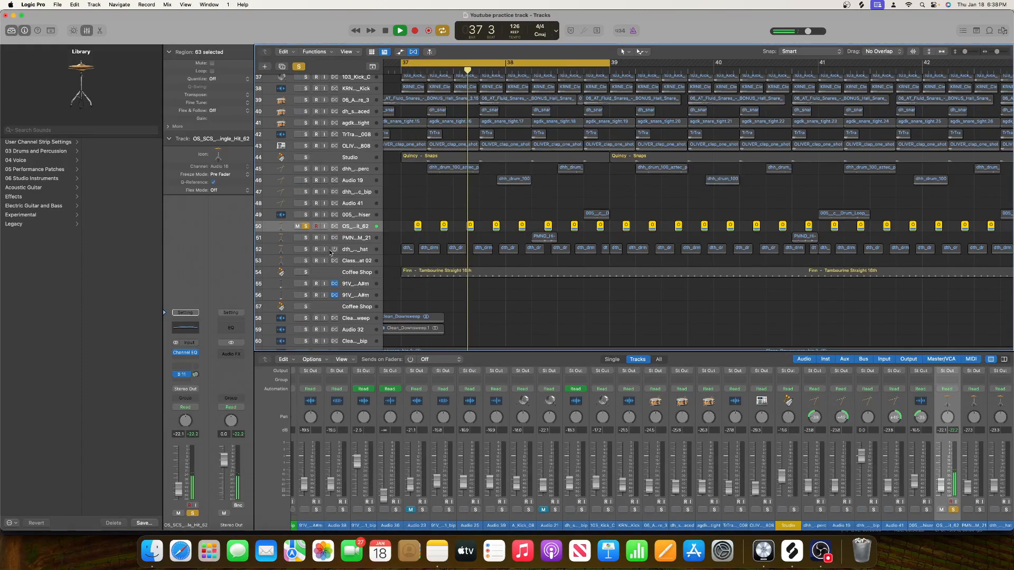
Solo the dth_drm124 hat track as well and add a Channel EQ with a boost of about 3.7 dB near 825 Hz.
click(305, 250)
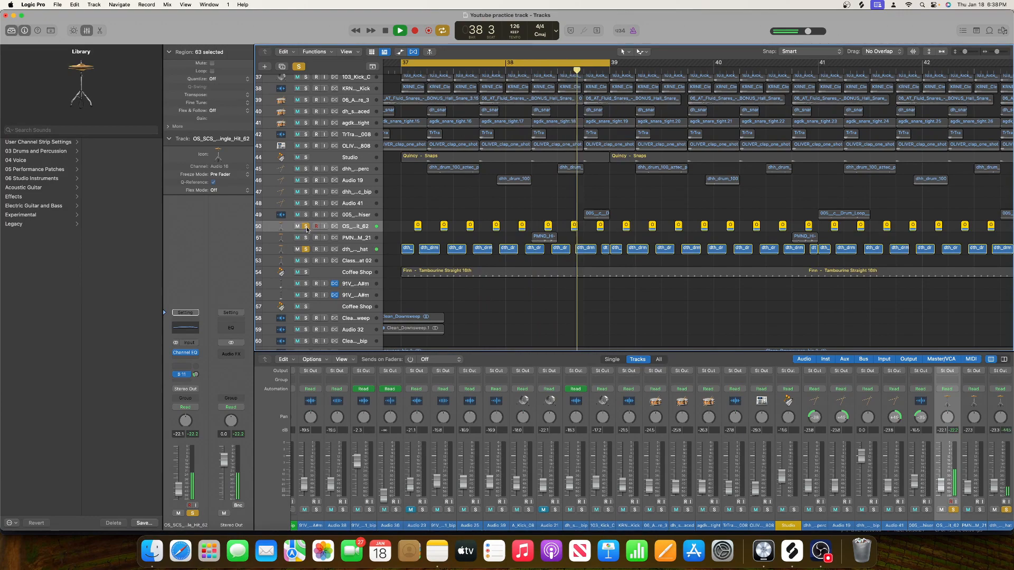
click(350, 249)
click(185, 352)
mouse_move(522, 207)
mouse_down()
mouse_move(511, 206)
mouse_move(515, 195)
mouse_up()
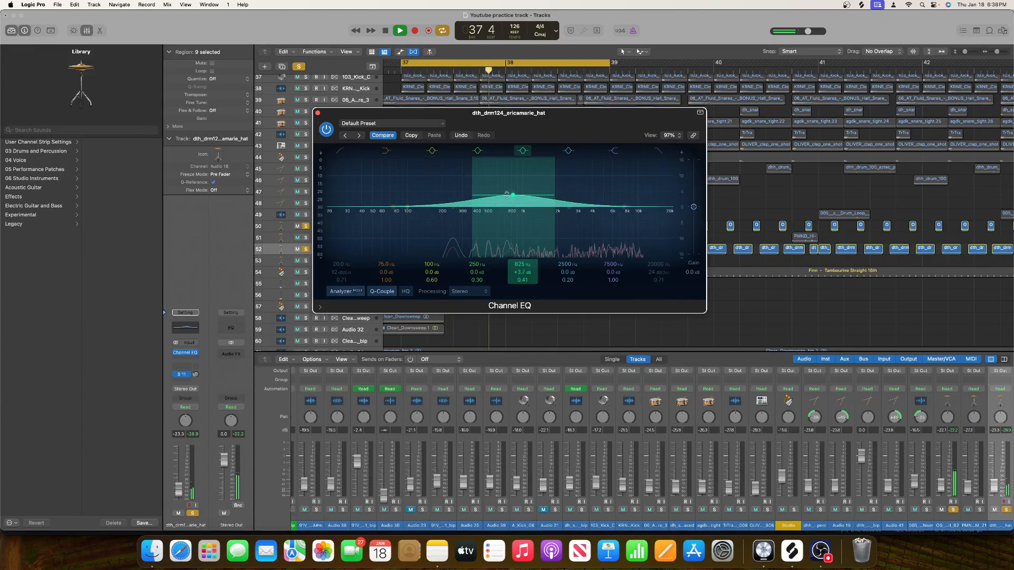
click(317, 112)
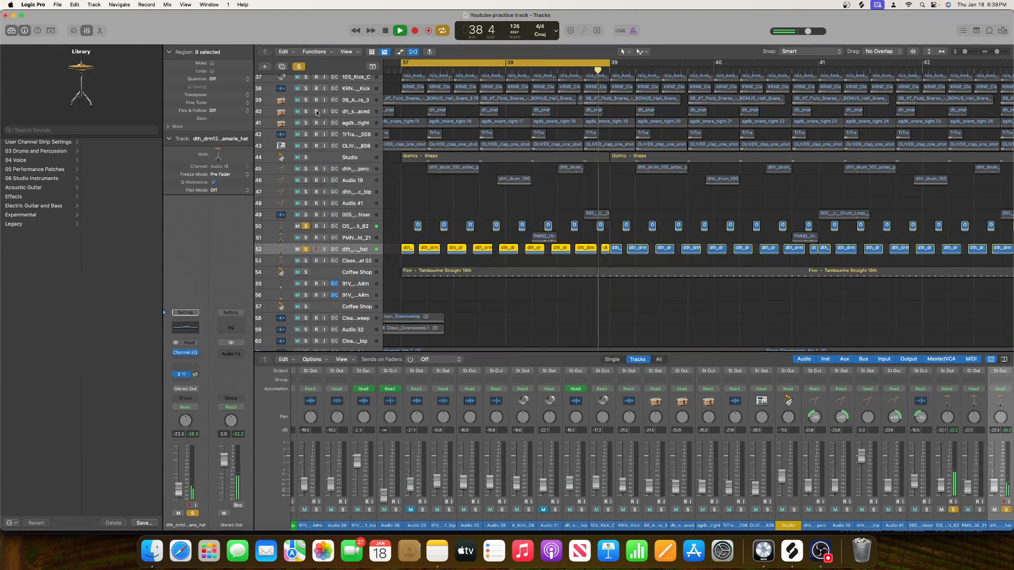
Insert the iZotope Neutron 3 Compressor after the Channel EQ on the dth_drm124 hat track.
click(185, 359)
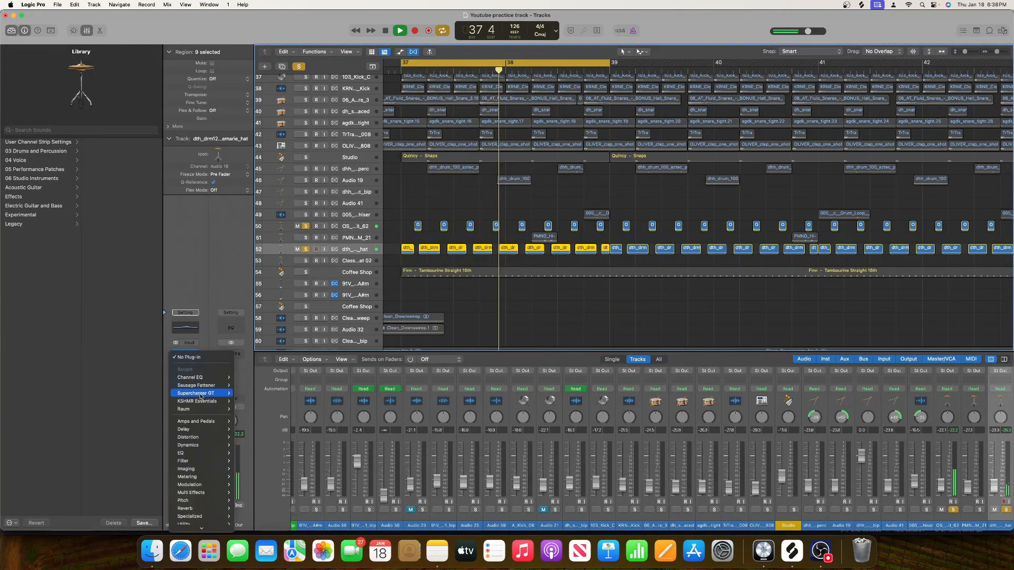
mouse_move(202, 402)
mouse_move(203, 527)
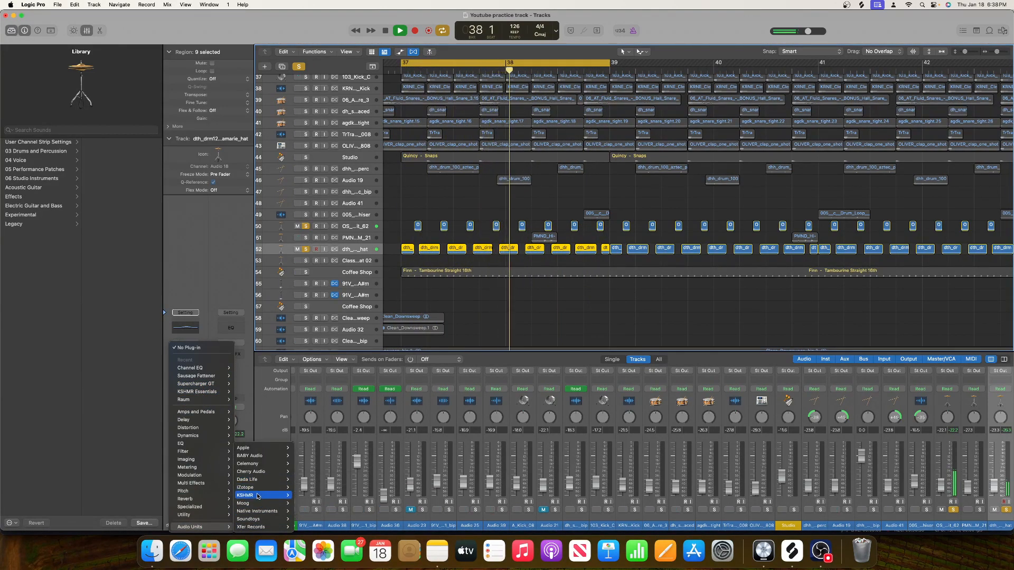
mouse_move(289, 486)
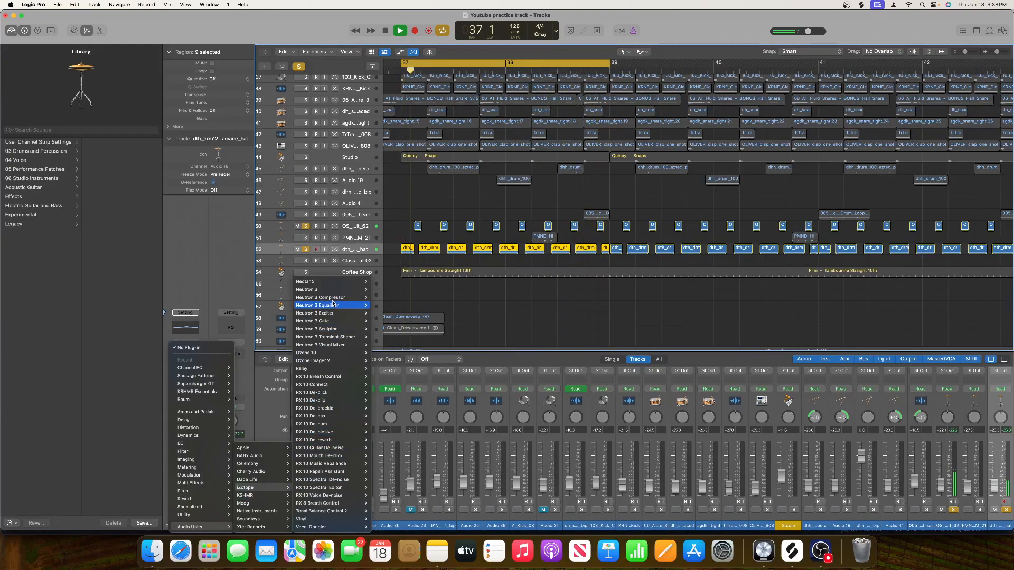
click(379, 297)
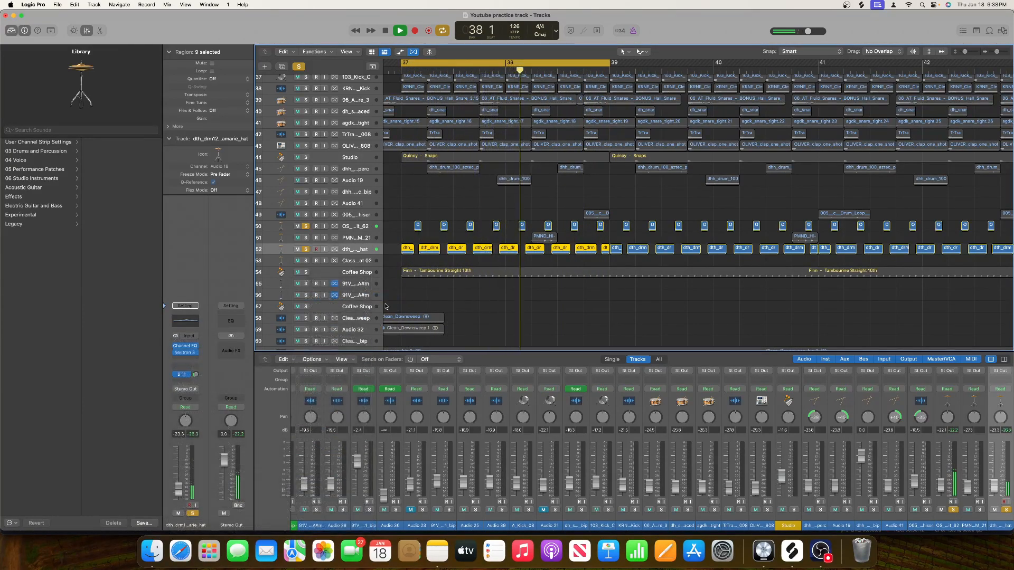
Set the hat's Neutron 3 Compressor to attack 1.1, release 15.8 and ratio 3.1:1, adjust the threshold, and close the plug-in.
drag(416, 248, 435, 280)
drag(471, 221, 467, 325)
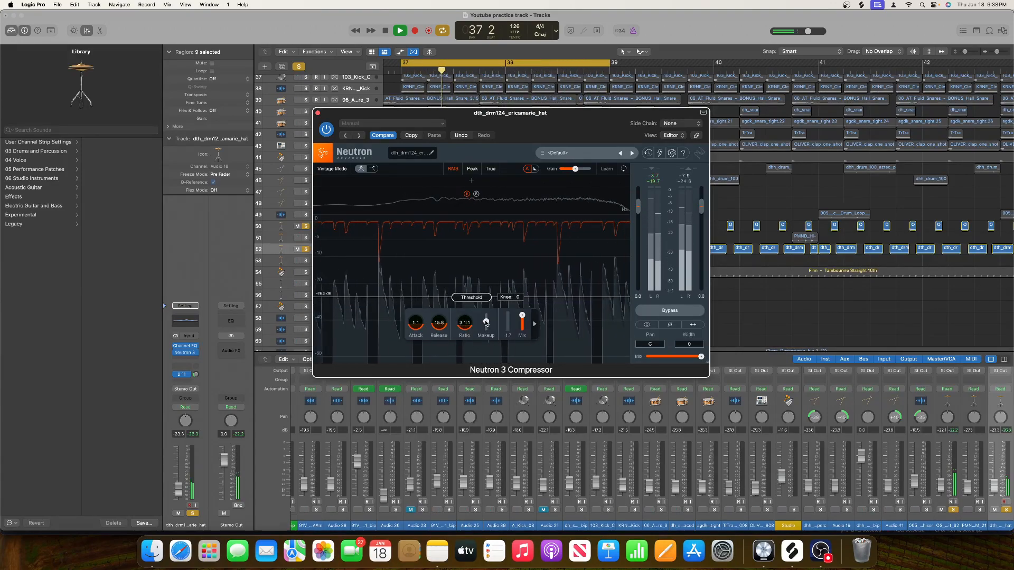
click(317, 112)
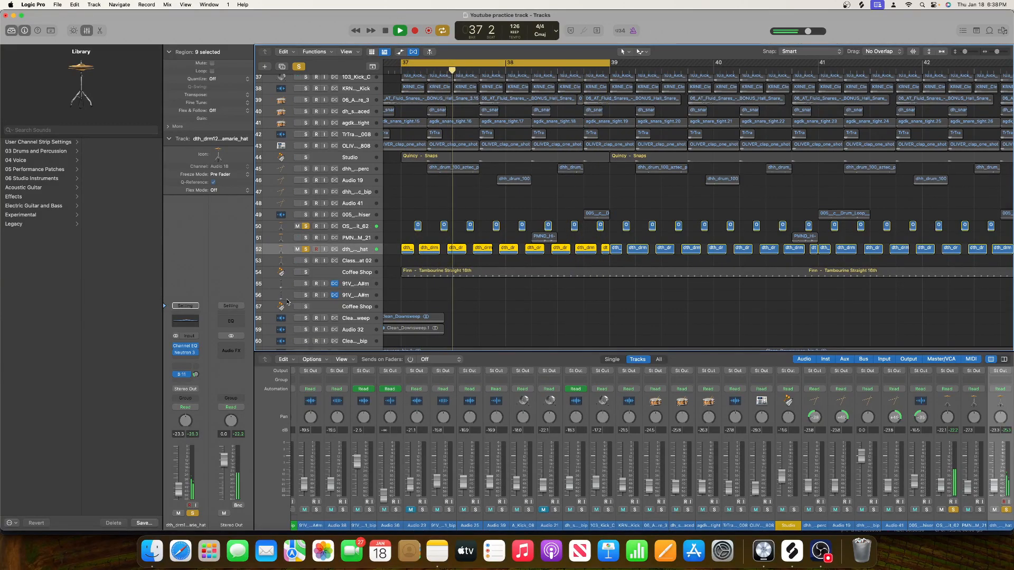
Solo the Coffee Shop tambourine alongside the hats, clear all solos, and play the looped section in the full mix.
click(302, 273)
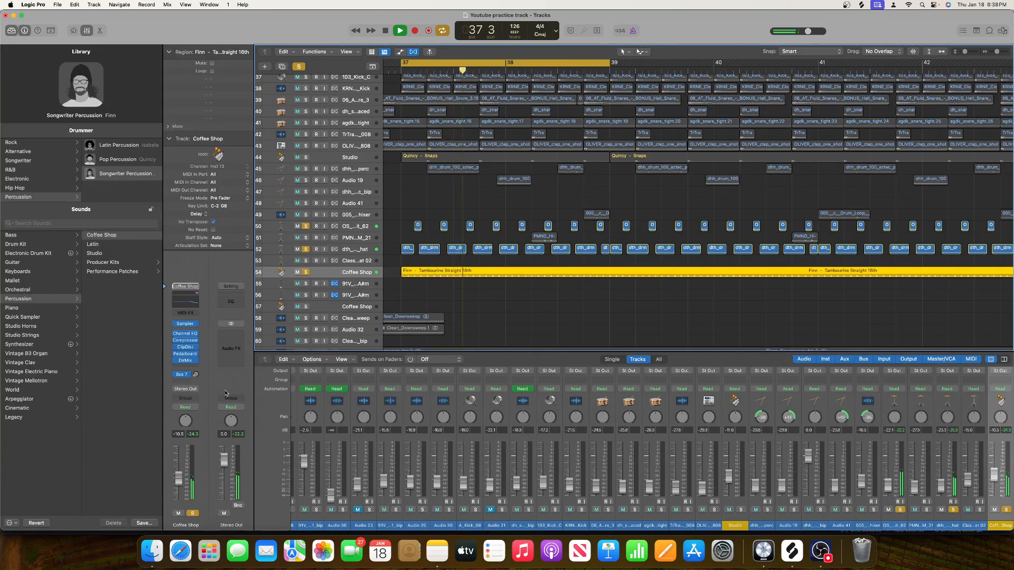
key(space)
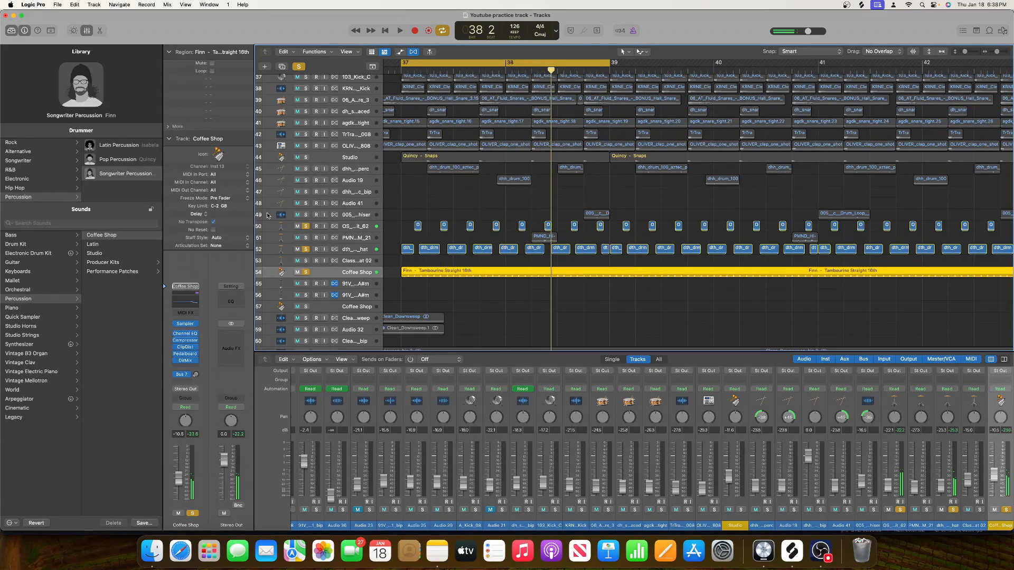
click(299, 66)
key(space)
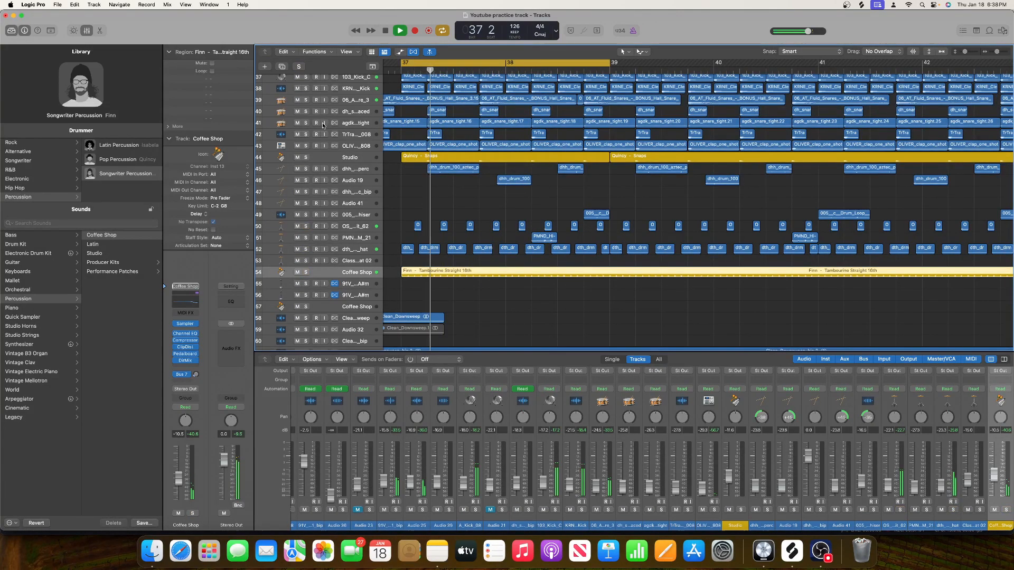
scroll(355, 180, up, 10)
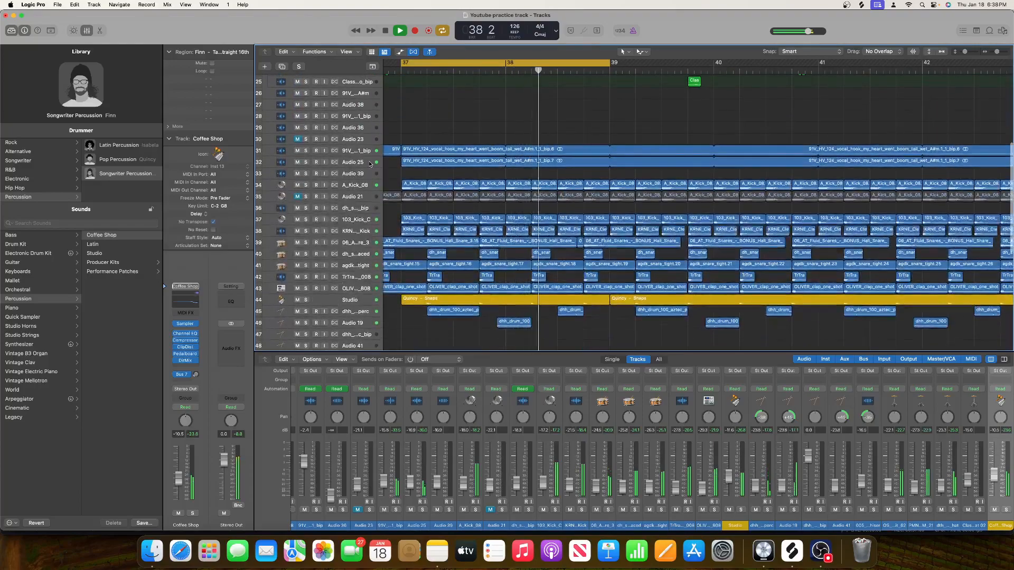
scroll(528, 185, down, 8)
key(space)
Turn off cycle mode and play the full mix from around bar 37.
click(547, 68)
click(547, 64)
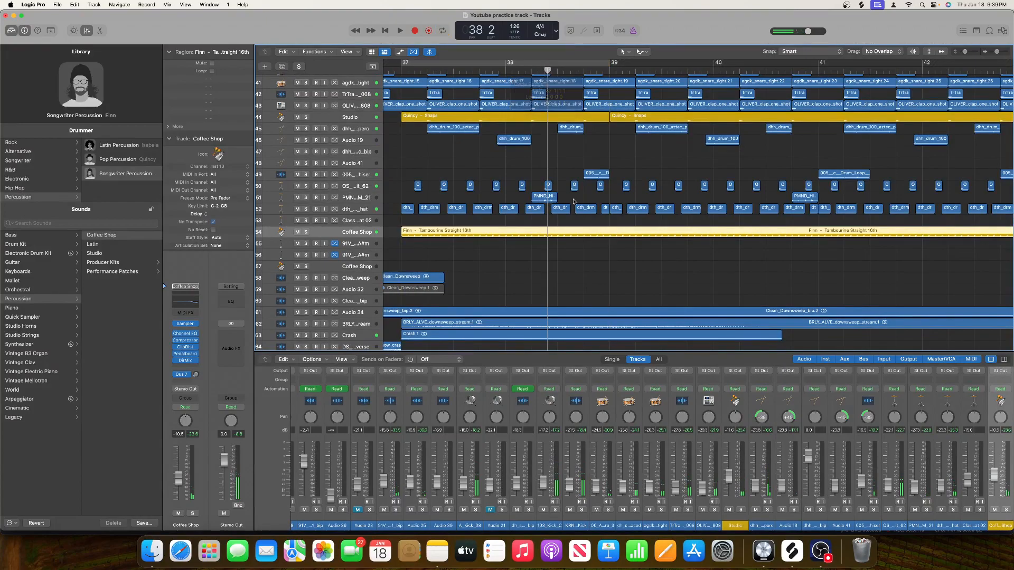
scroll(590, 210, down, 5)
scroll(588, 209, left, 5)
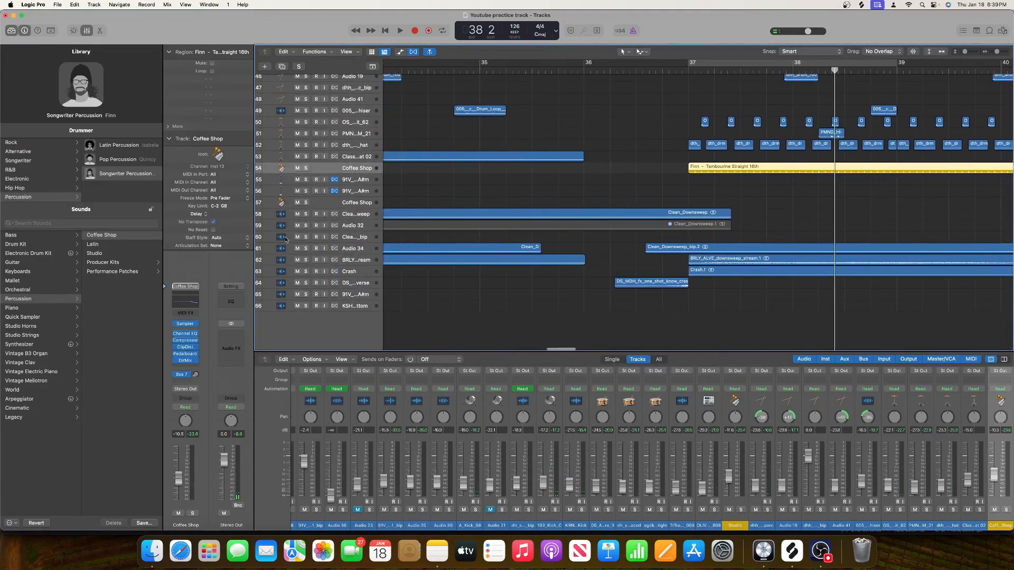
key(space)
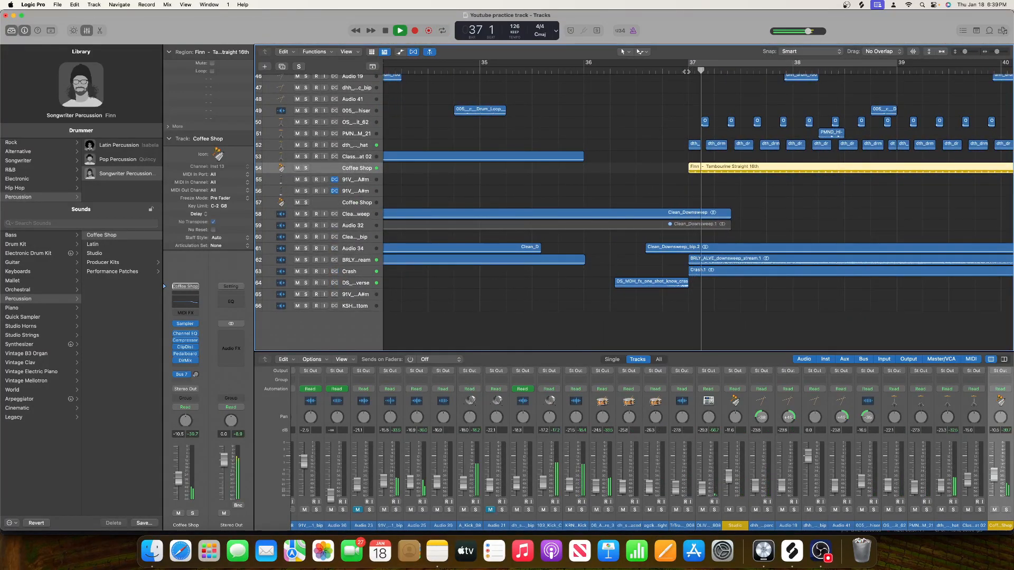
Solo the BRLY_ALVE downsweep stream track and set its volume to -29.5 dB.
click(305, 260)
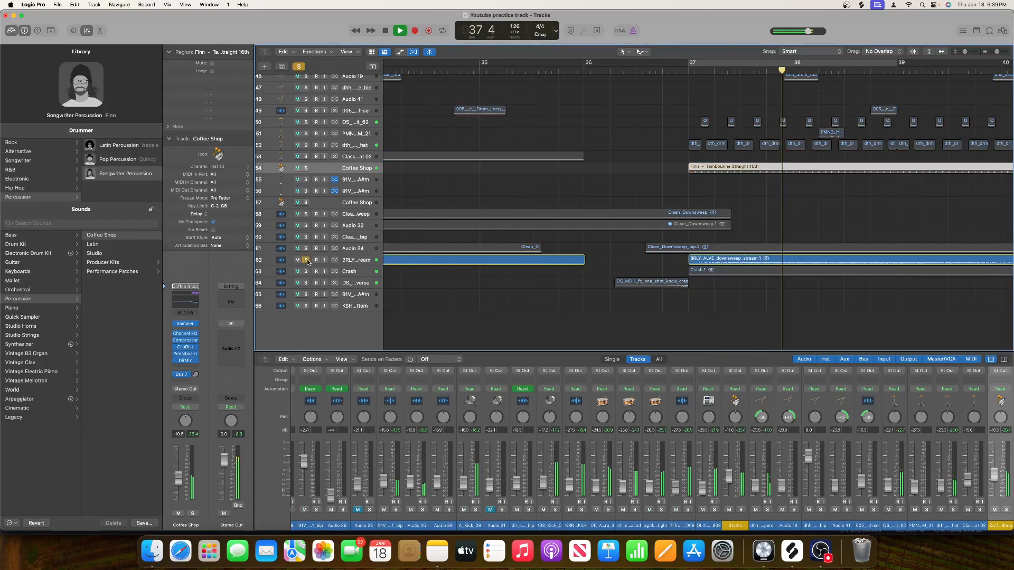
click(345, 260)
drag(180, 497, 180, 490)
scroll(512, 312, left, 5)
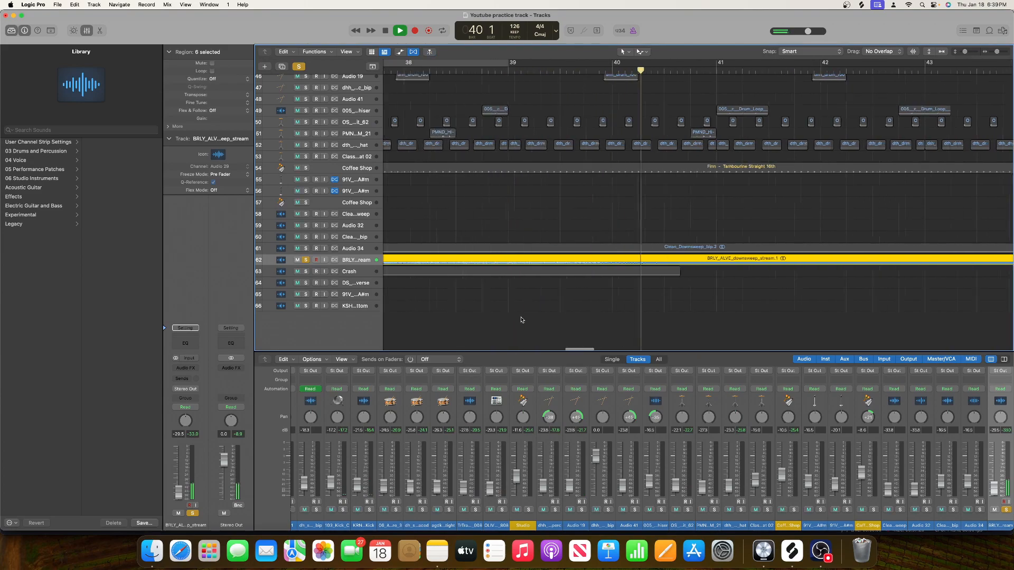
Add a Channel EQ to the BRLY_ALVE downsweep stream track, roll off its highest frequencies, and play it back in solo.
key(space)
key(x)
key(space)
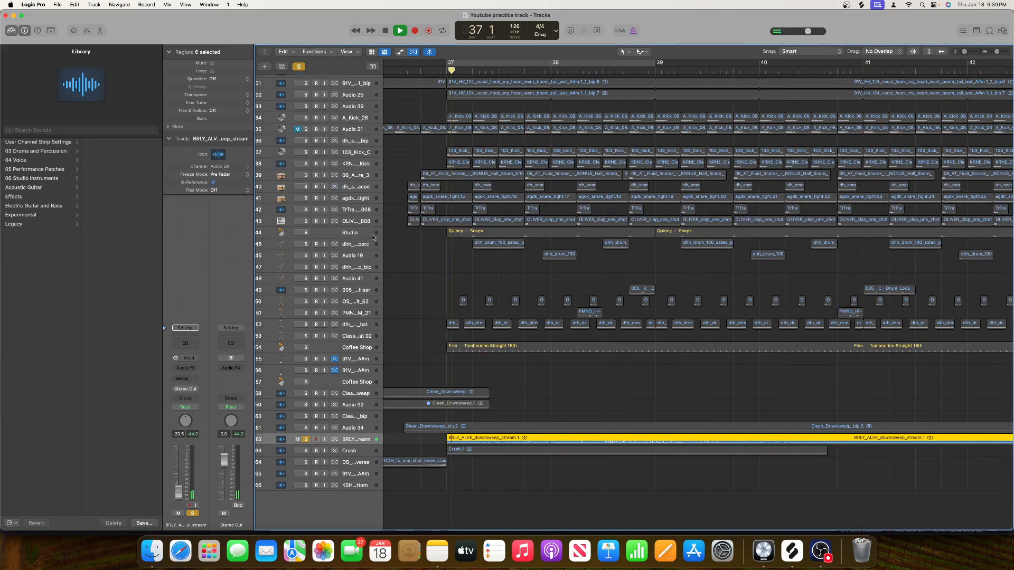
key(x)
scroll(687, 409, up, 5)
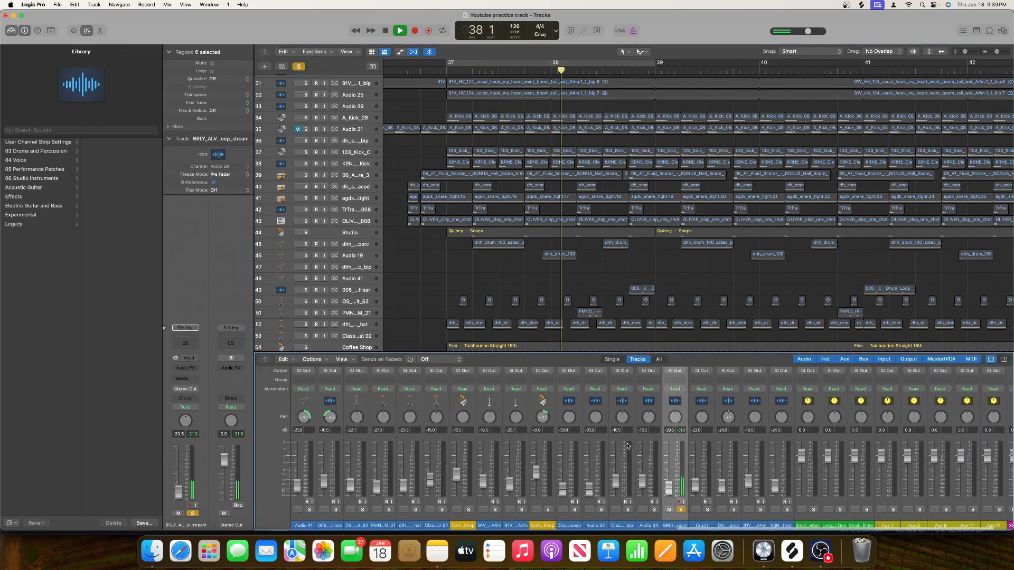
key(space)
click(687, 410)
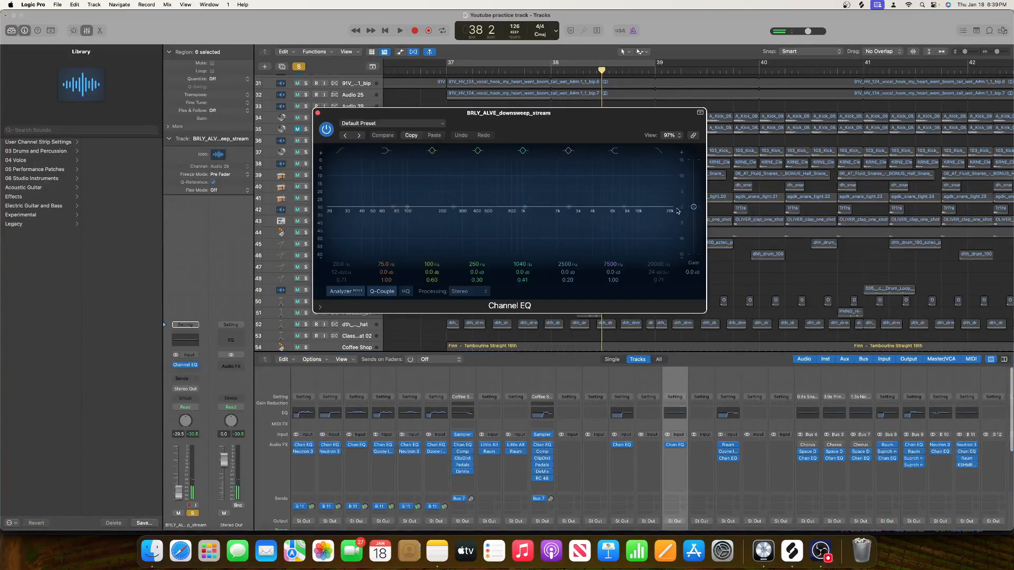
click(318, 113)
key(space)
Solo the Crash track as well and add a Channel EQ with a boost of about 3.1 dB at 1070 Hz.
scroll(381, 283, down, 5)
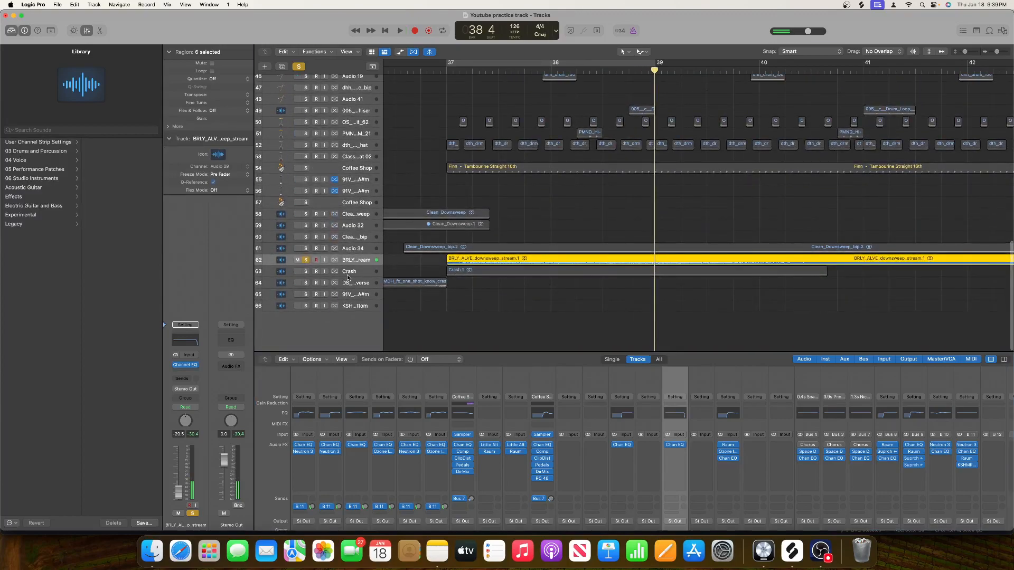
click(347, 275)
click(305, 271)
click(181, 346)
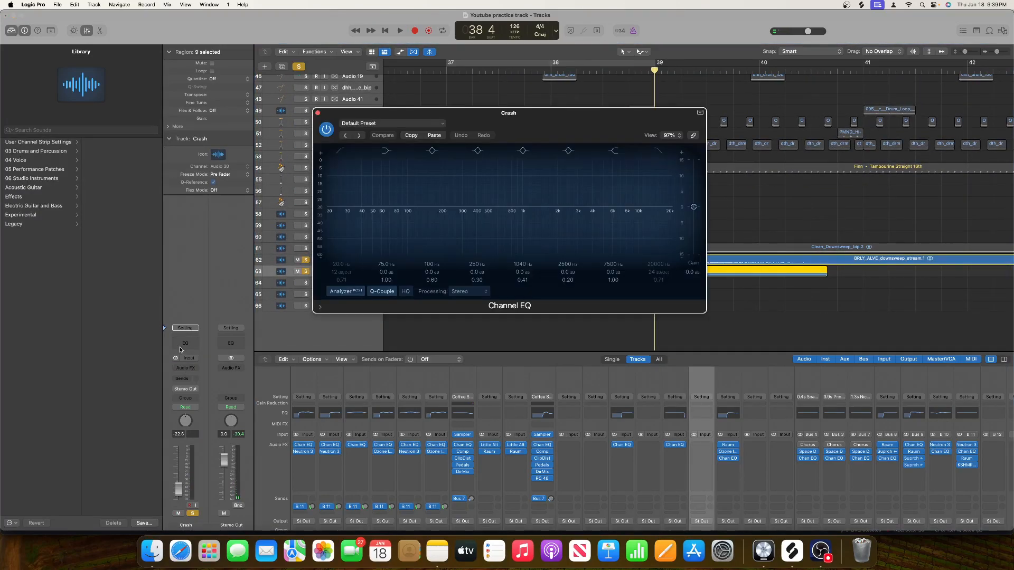
key(space)
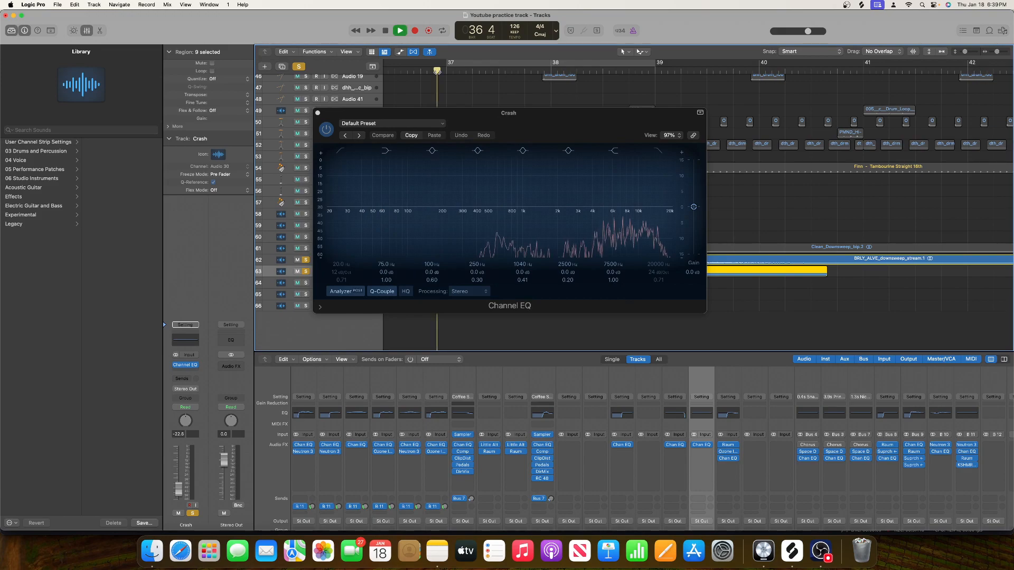
drag(519, 187, 527, 194)
key(space)
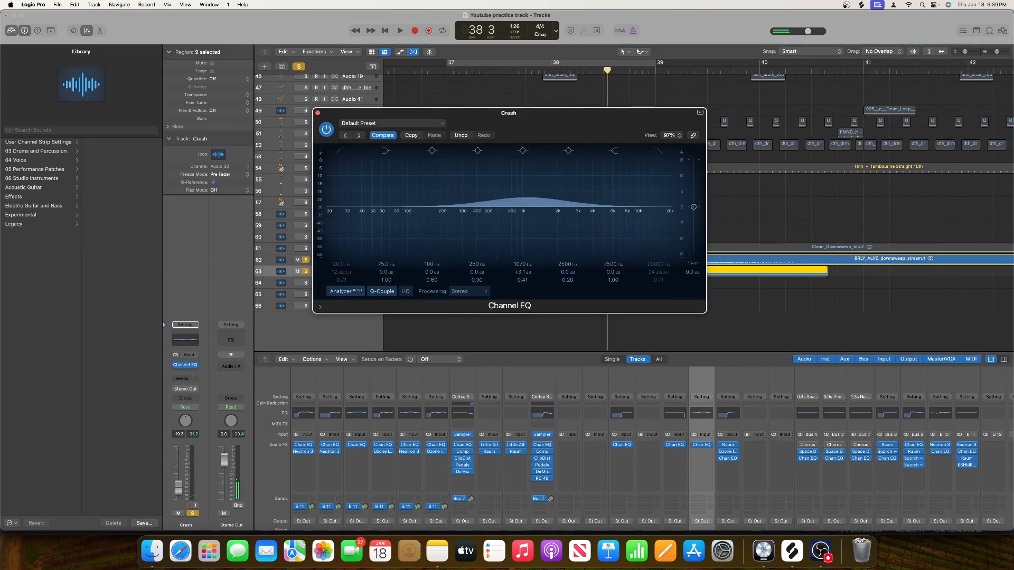
Set the Crash track's volume to -16.4 dB, play it back from before bar 37, and close its Channel EQ.
click(284, 346)
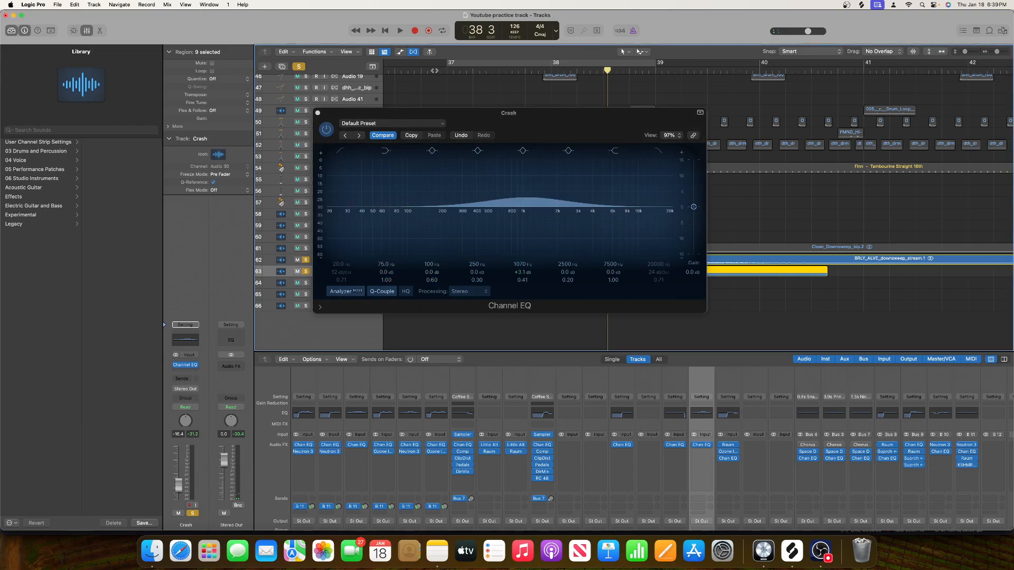
key(space)
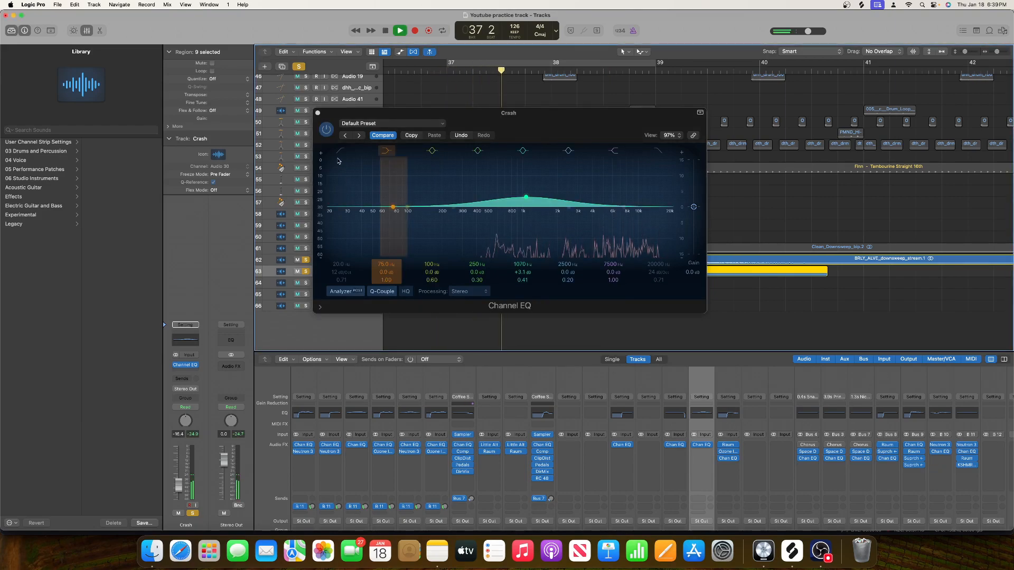
click(318, 113)
Clear all solos and play the full mix from bar 37 through the next section.
click(298, 66)
key(space)
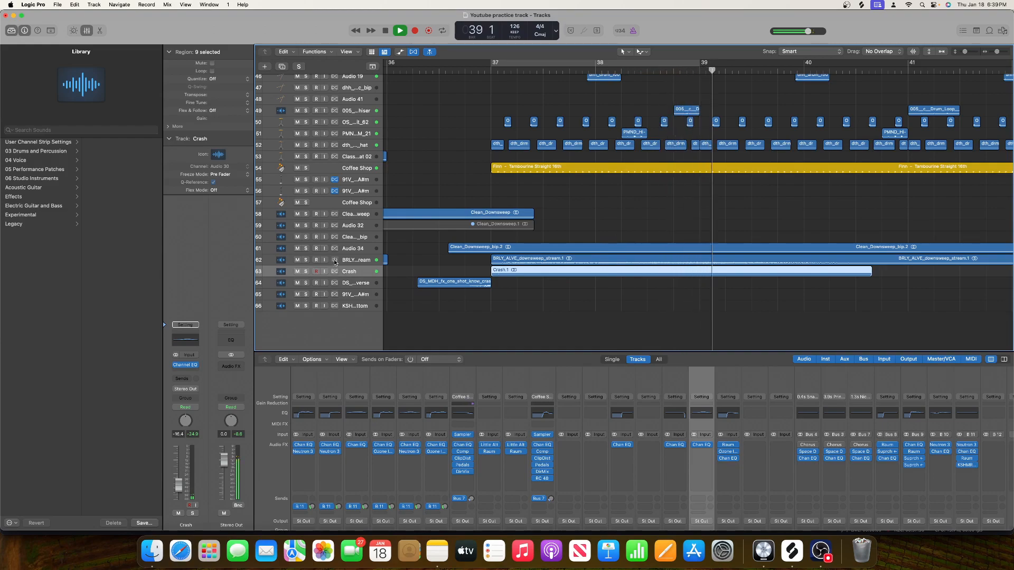
scroll(588, 243, right, 10)
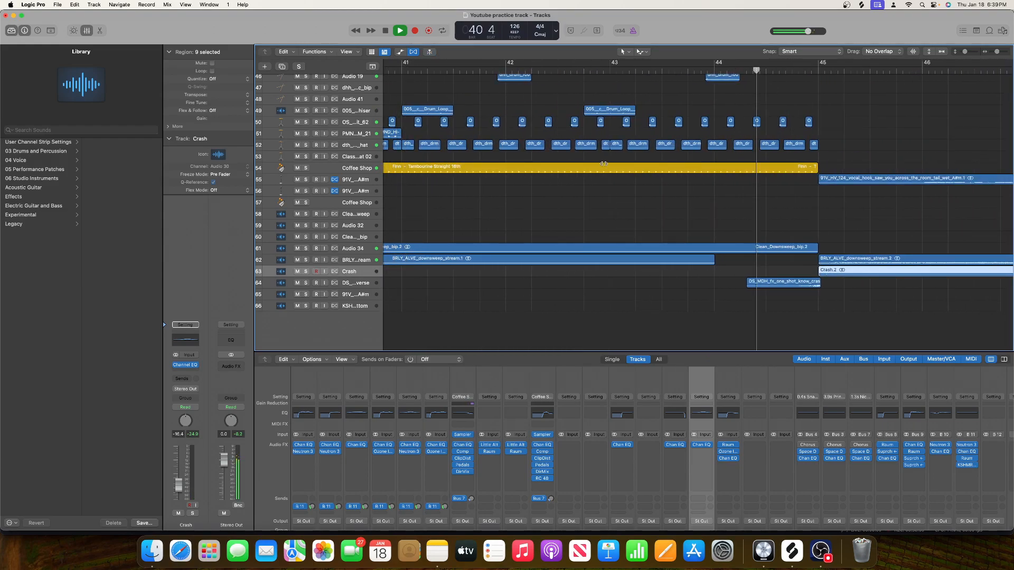
Select the Audio 34 downsweep track and listen repeatedly to the full-mix transition from bars 34 and 35 into bar 37.
click(354, 250)
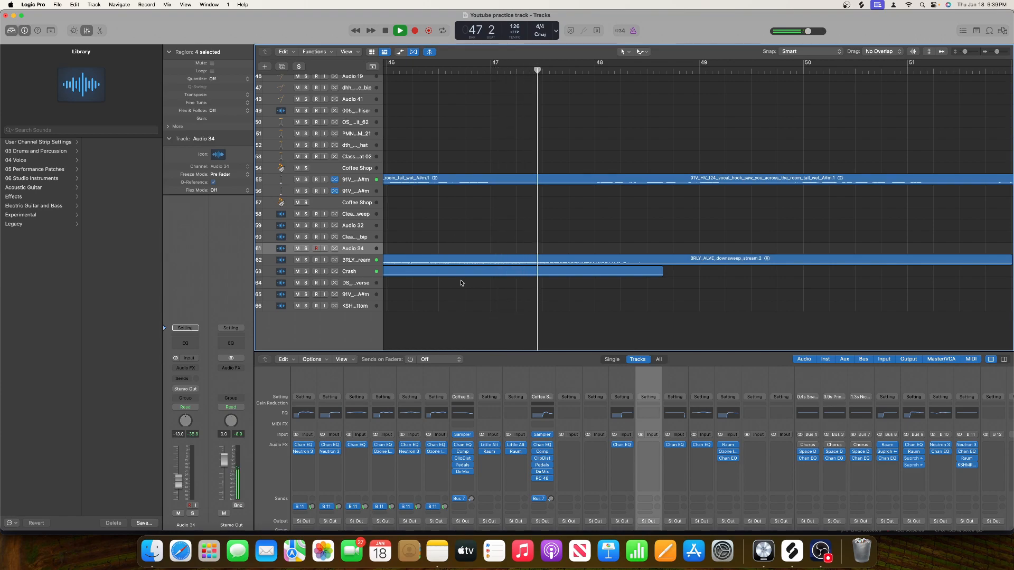
scroll(459, 283, left, 10)
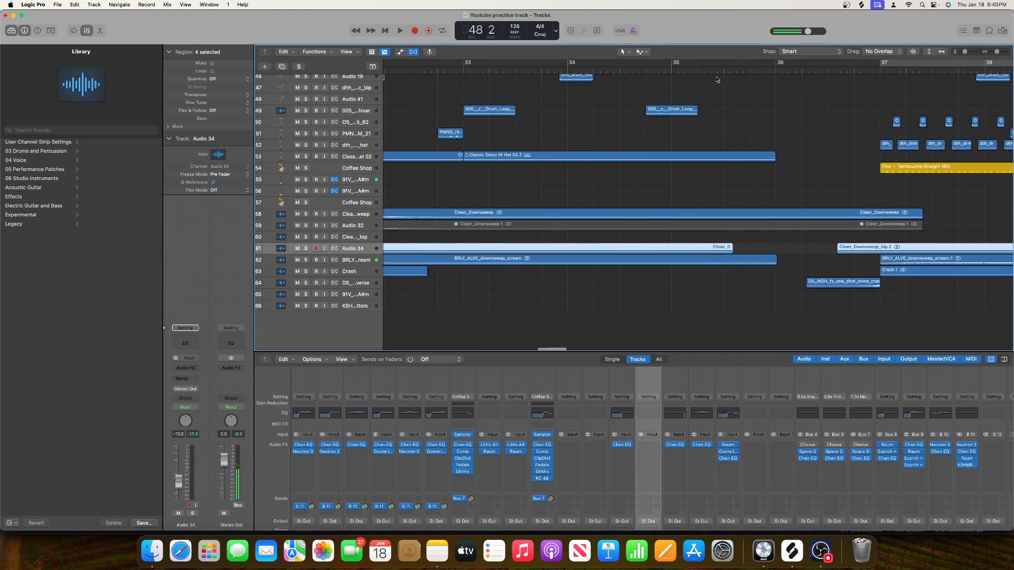
key(space)
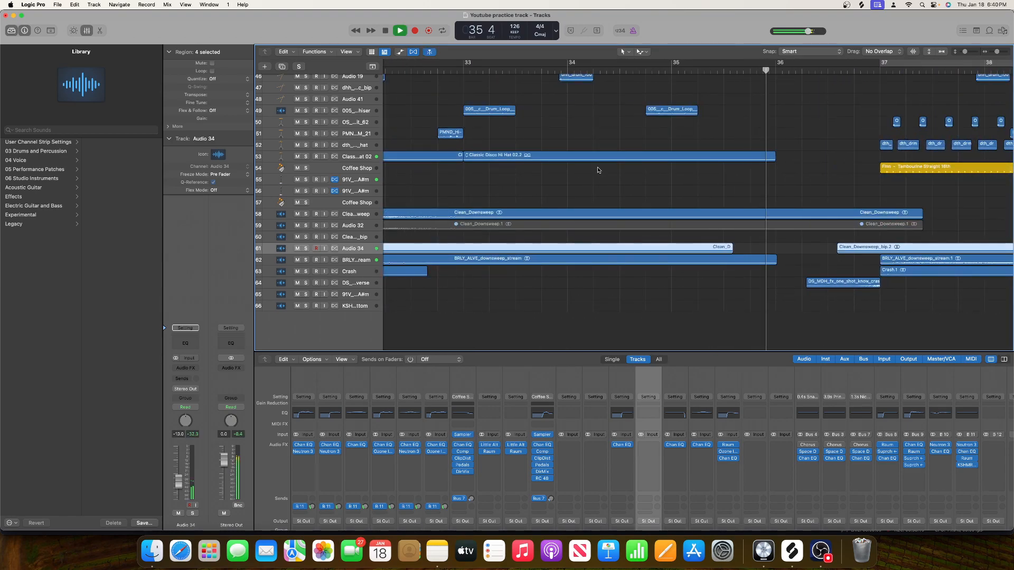
scroll(598, 170, left, 3)
scroll(598, 170, right, 3)
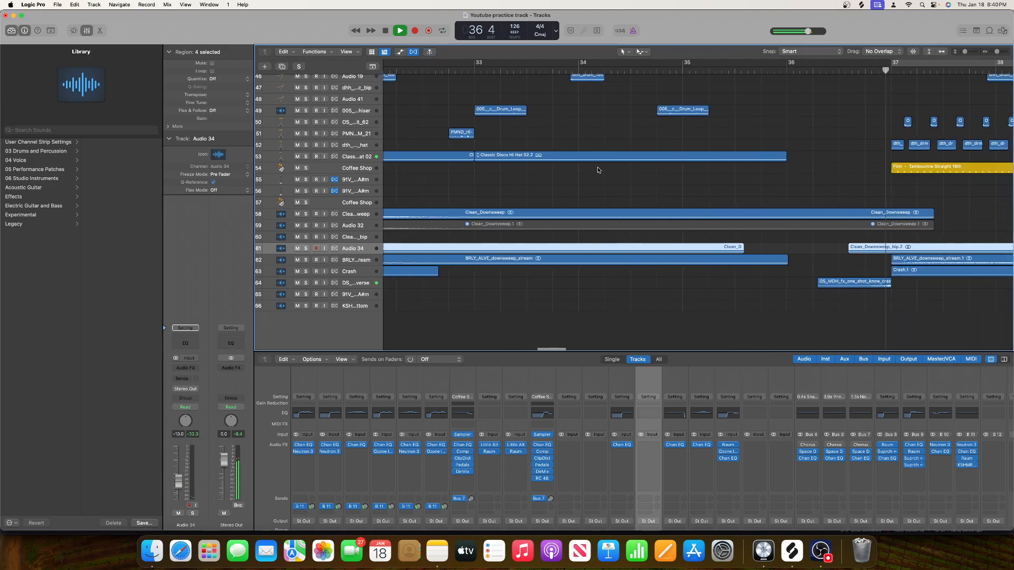
scroll(598, 170, right, 5)
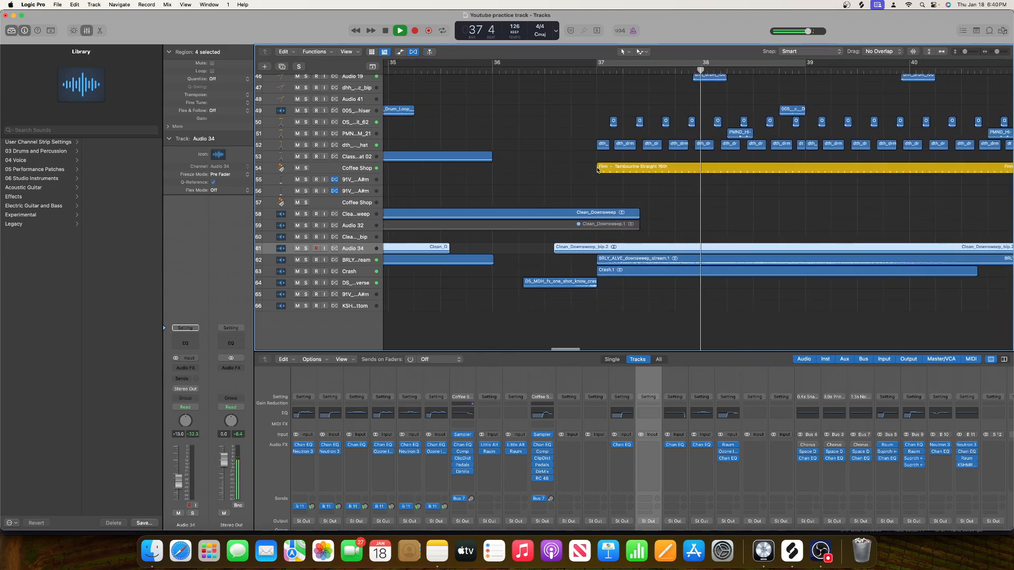
scroll(597, 174, left, 4)
key(space)
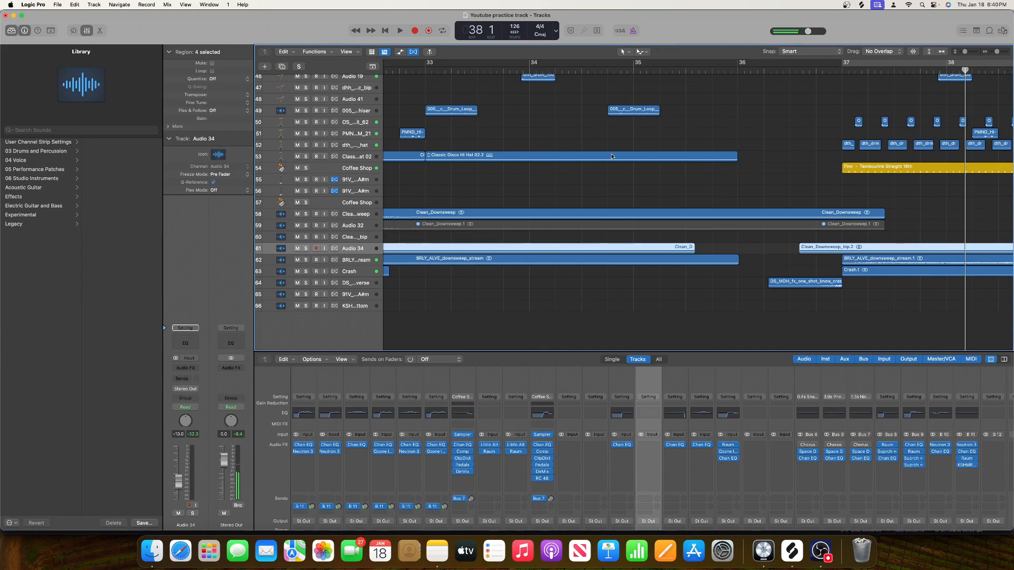
click(562, 74)
key(space)
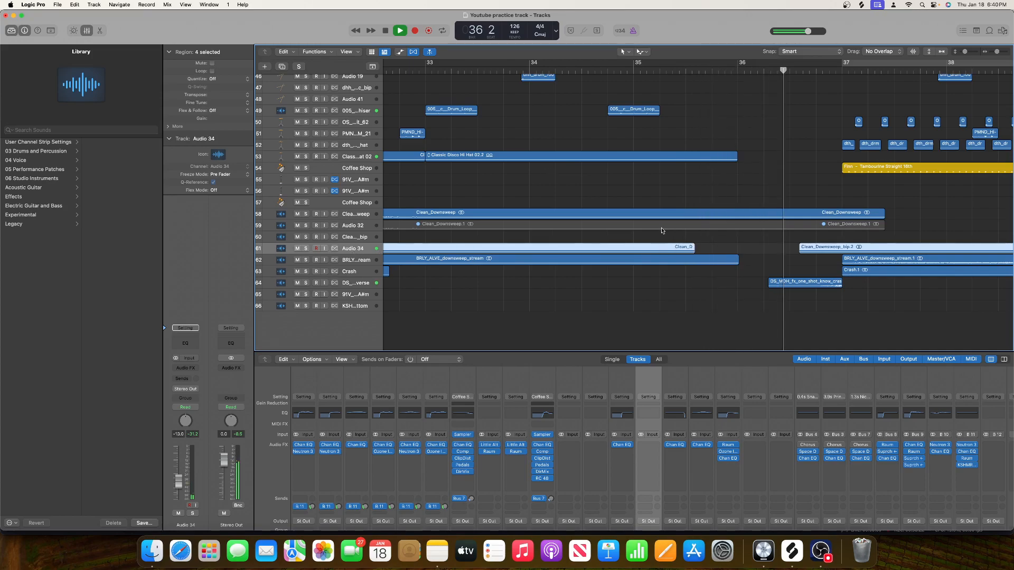
scroll(662, 231, right, 10)
scroll(662, 231, left, 13)
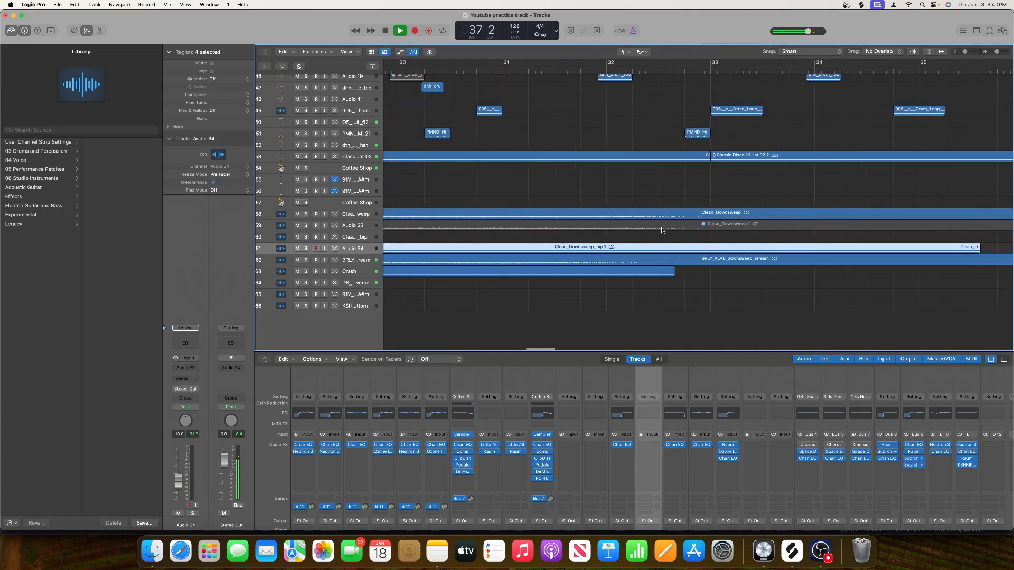
Extend the Clean_Downsweep_bip.1 region on Audio 34 to end at bar 36 and play the section back.
key(space)
scroll(662, 231, right, 4)
drag(619, 247, 660, 250)
scroll(657, 249, left, 5)
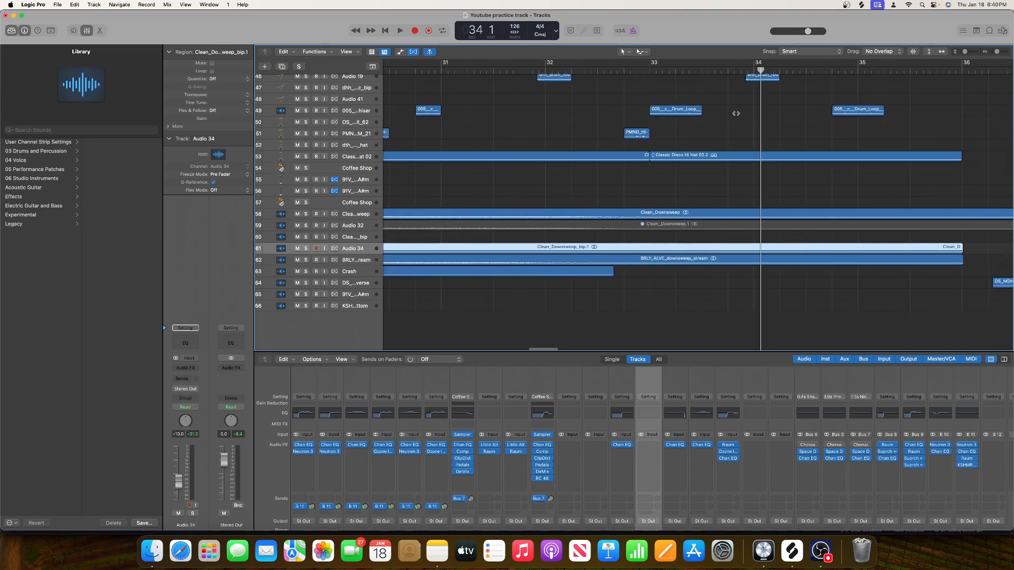
key(space)
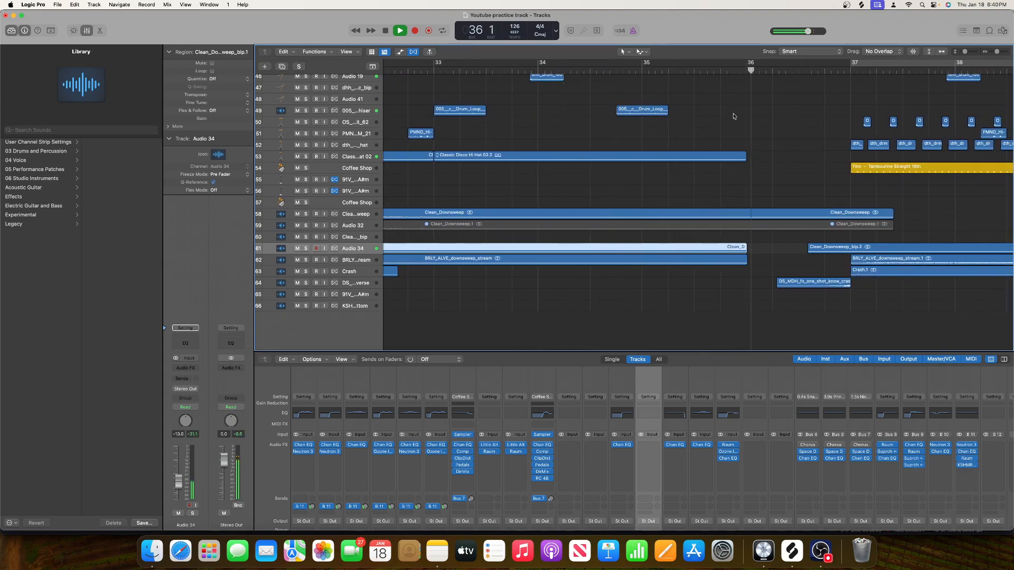
key(space)
Add a Channel EQ to Audio 34 with a 48 dB/oct high cut at 15400 Hz and set the track's volume to -7.6 dB.
click(195, 346)
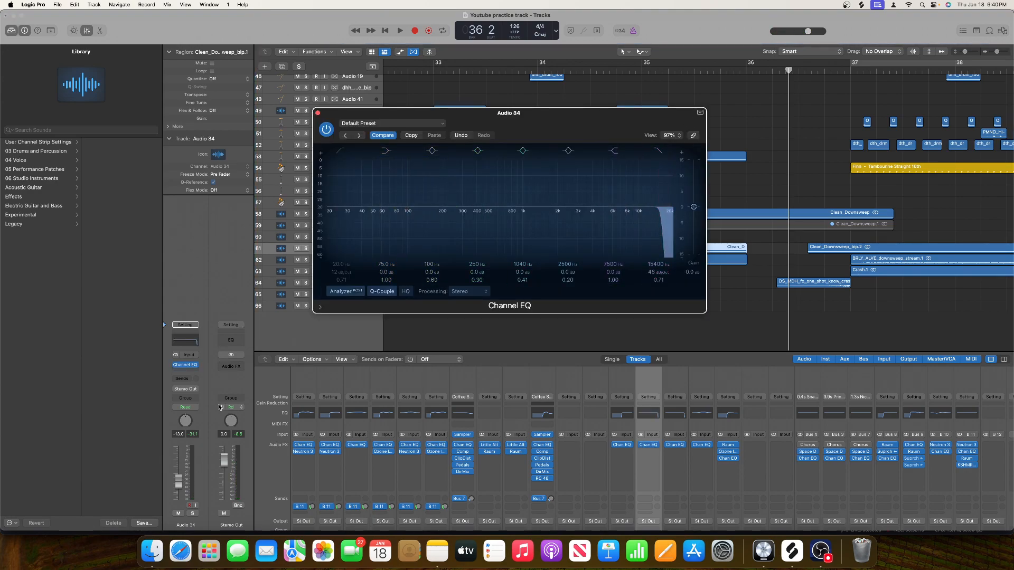
click(265, 361)
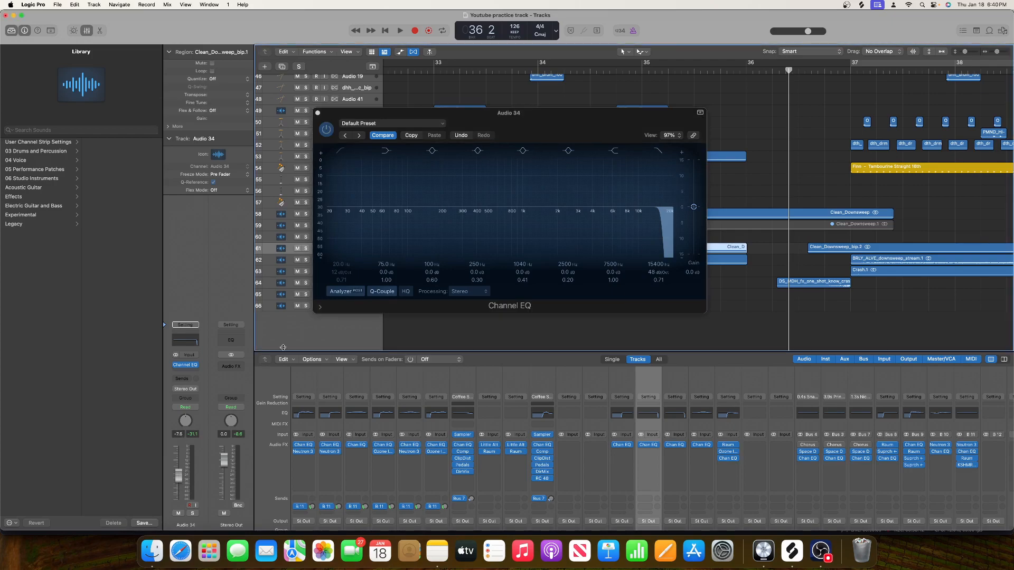
click(521, 69)
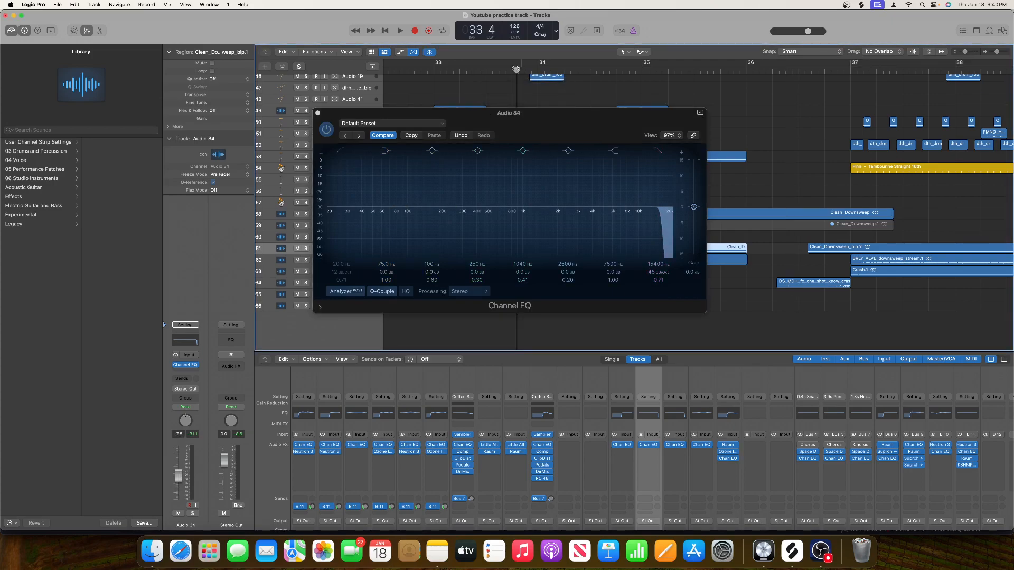
Close Audio 34's Channel EQ and listen to the full-mix transition from bar 35 through bar 37.
click(319, 114)
click(557, 244)
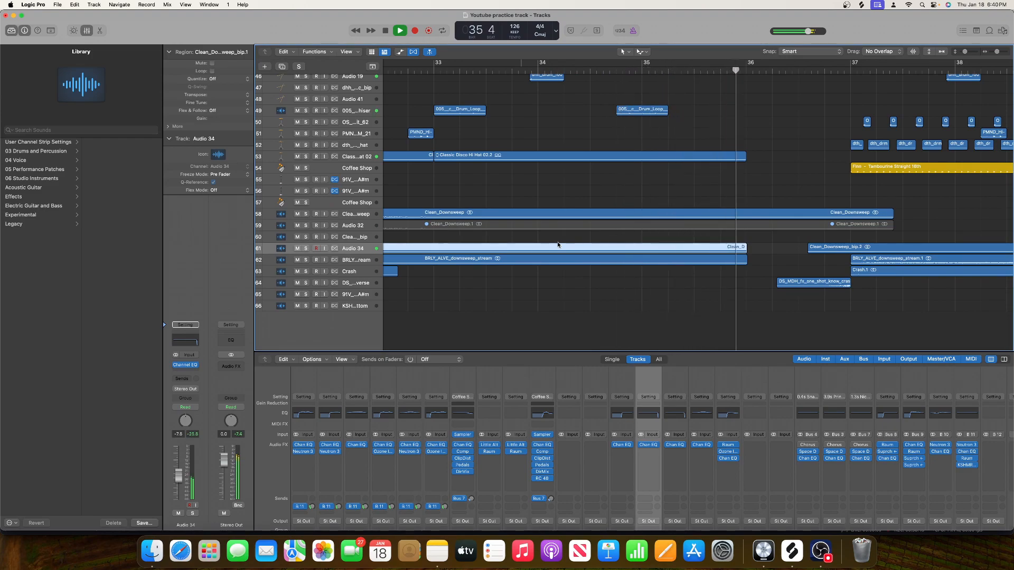
scroll(558, 245, left, 10)
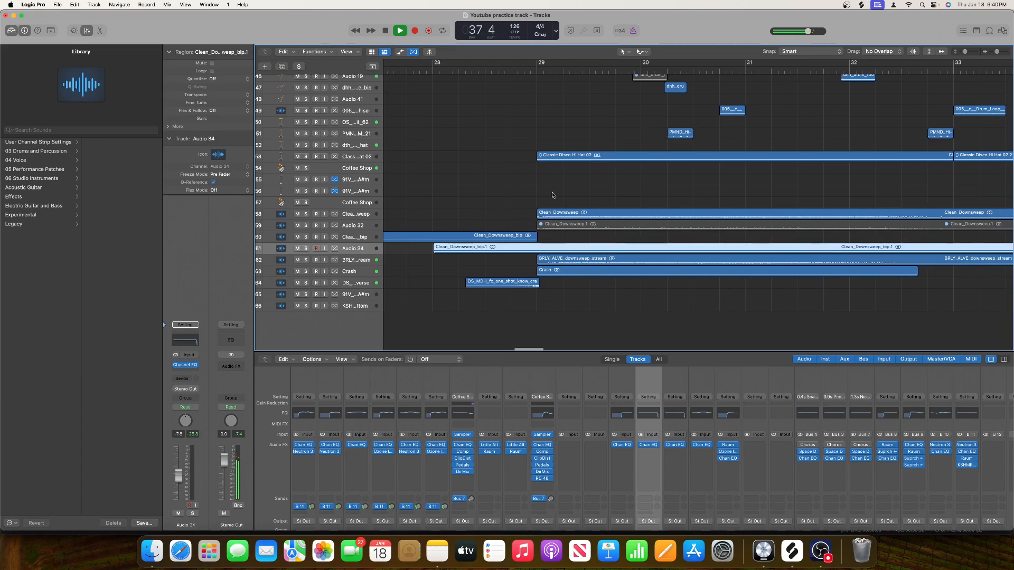
scroll(549, 201, left, 3)
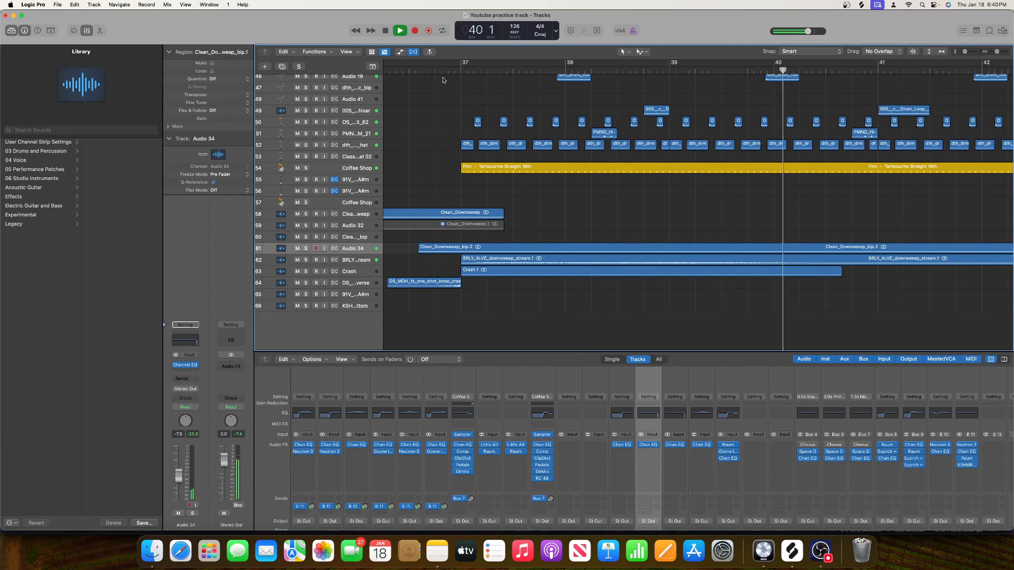
scroll(532, 209, left, 4)
key(space)
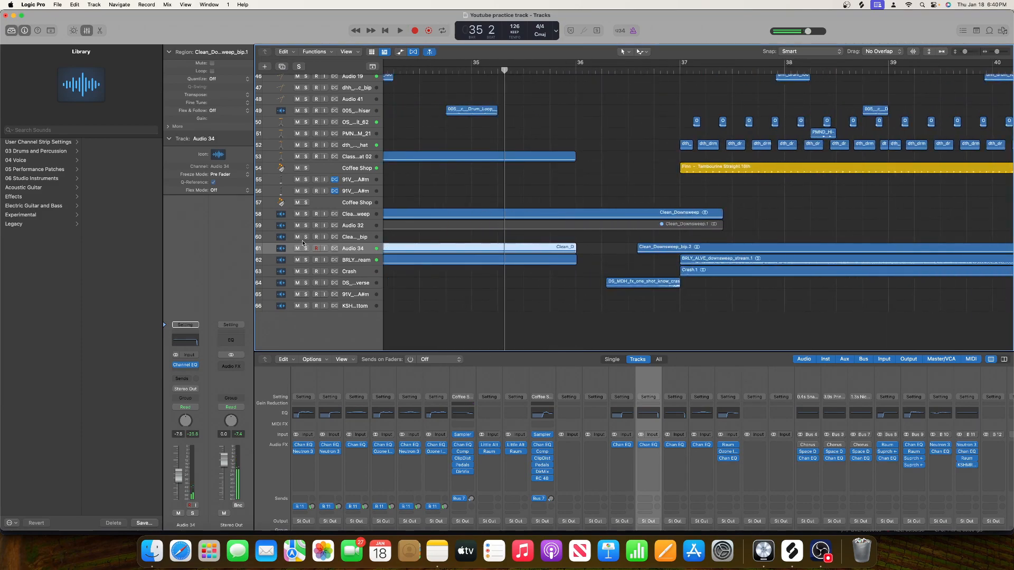
Solo the Audio 34 and BRLY_ALVE downsweep tracks and play them together through the bar 37 transition.
click(306, 248)
key(space)
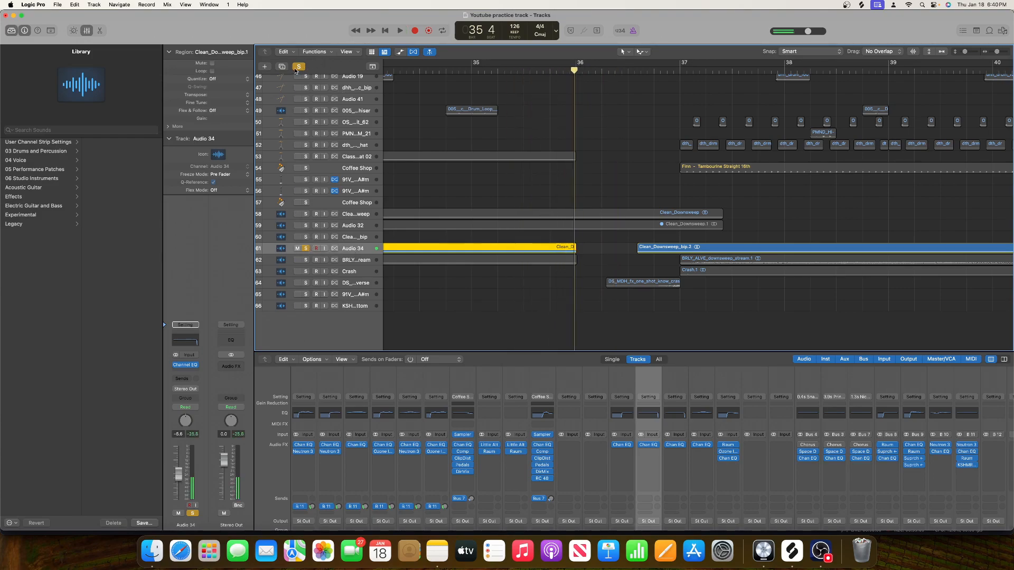
click(356, 260)
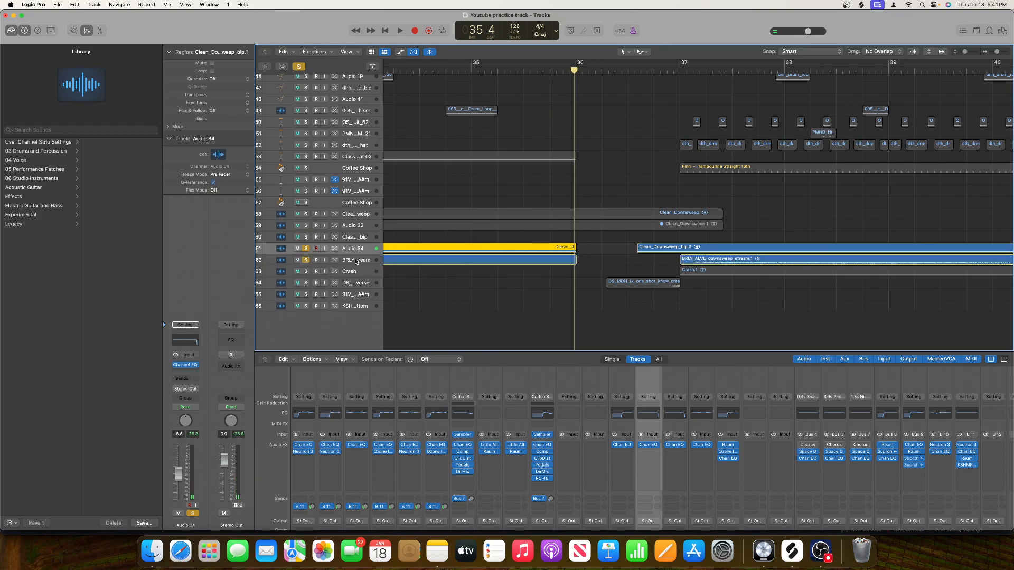
key(space)
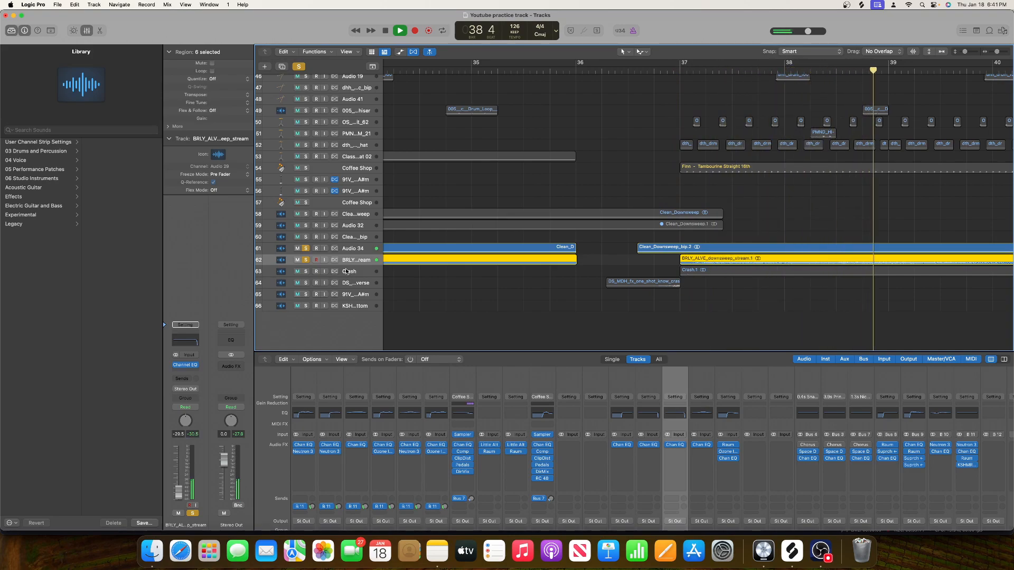
Set the BRLY_ALVE downsweep track's volume to -23.5 dB, clear all solos and play the full mix across bar 37.
drag(180, 492, 181, 489)
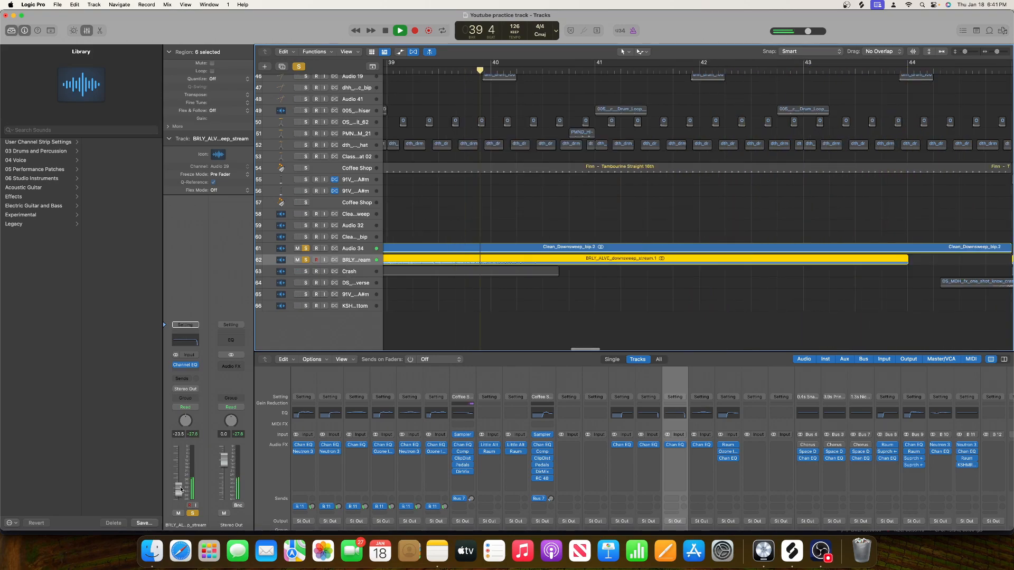
scroll(403, 238, left, 10)
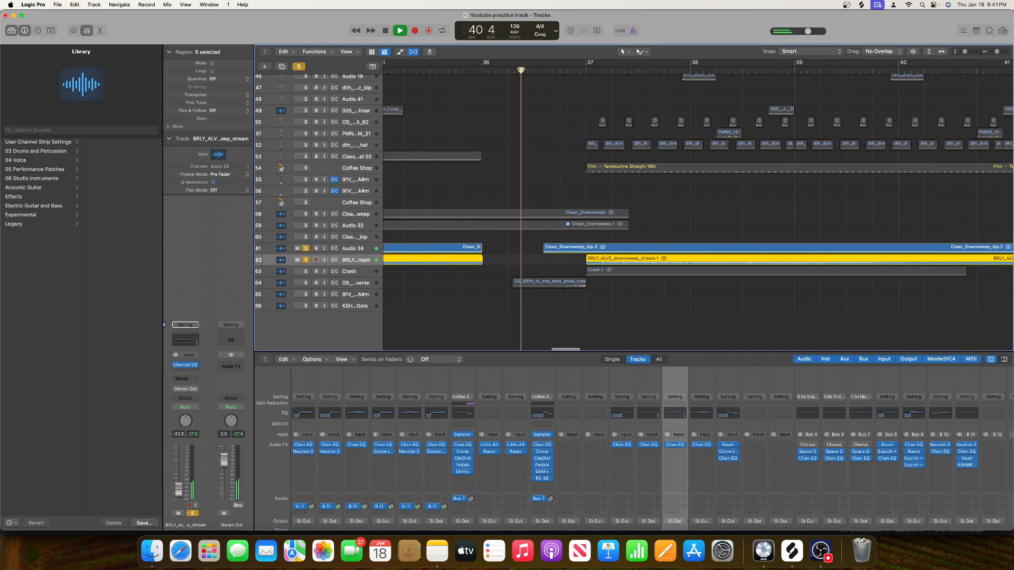
click(300, 67)
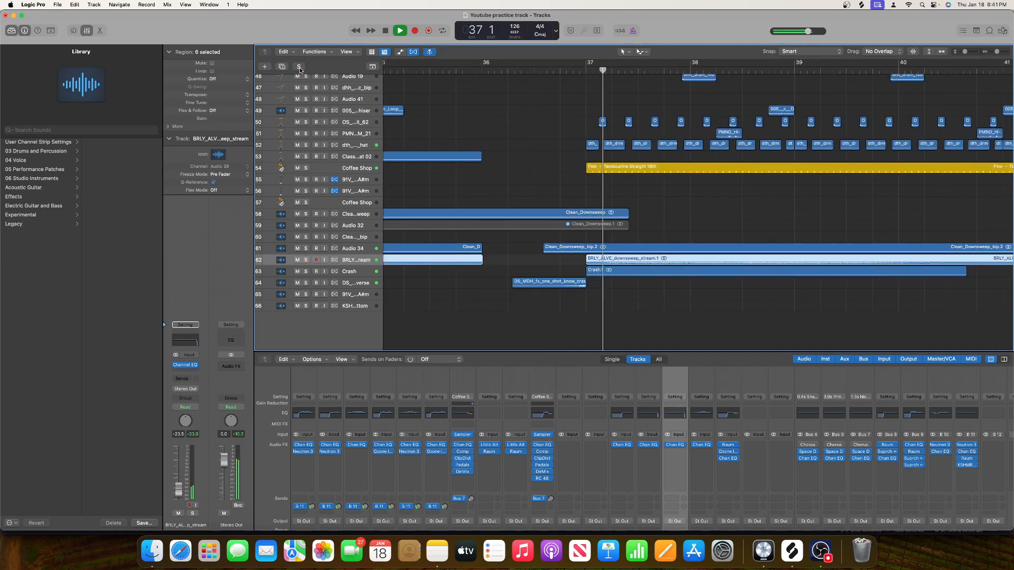
scroll(551, 139, left, 4)
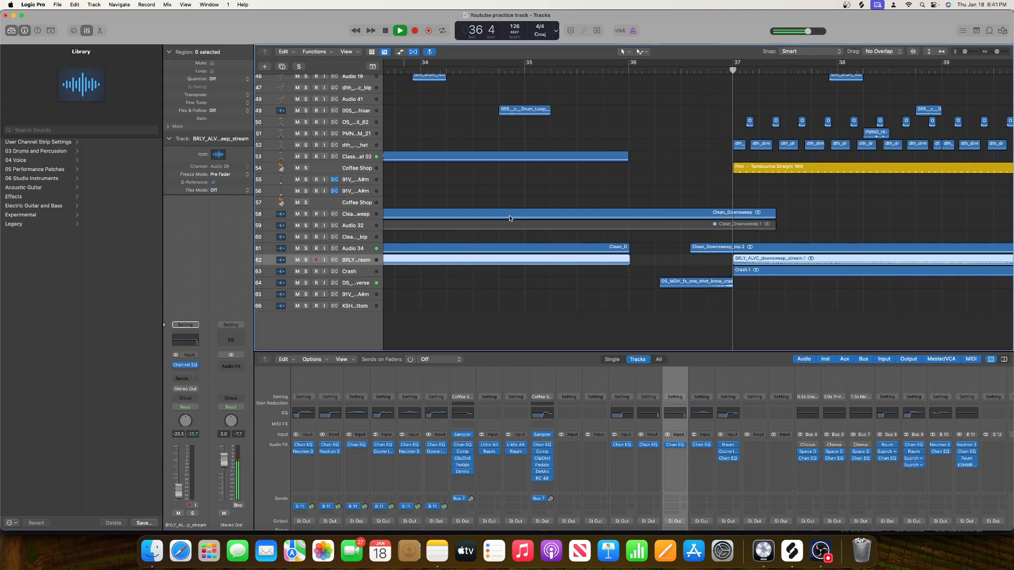
Stop playback, zoom the arrangement out horizontally and look over all tracks from the synths down to the effects.
scroll(510, 218, up, 15)
scroll(510, 218, right, 5)
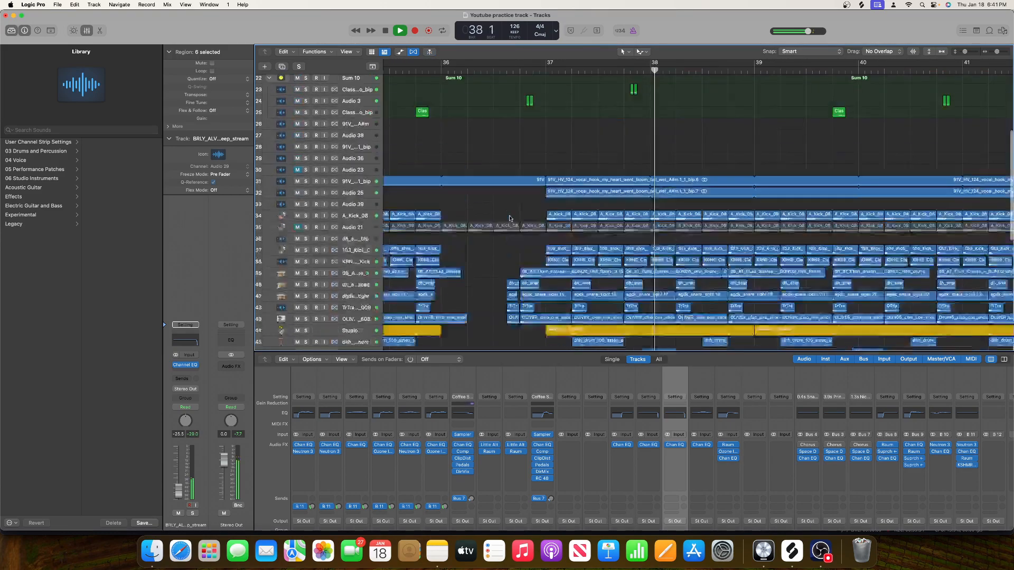
key(space)
scroll(510, 218, down, 15)
scroll(510, 219, right, 5)
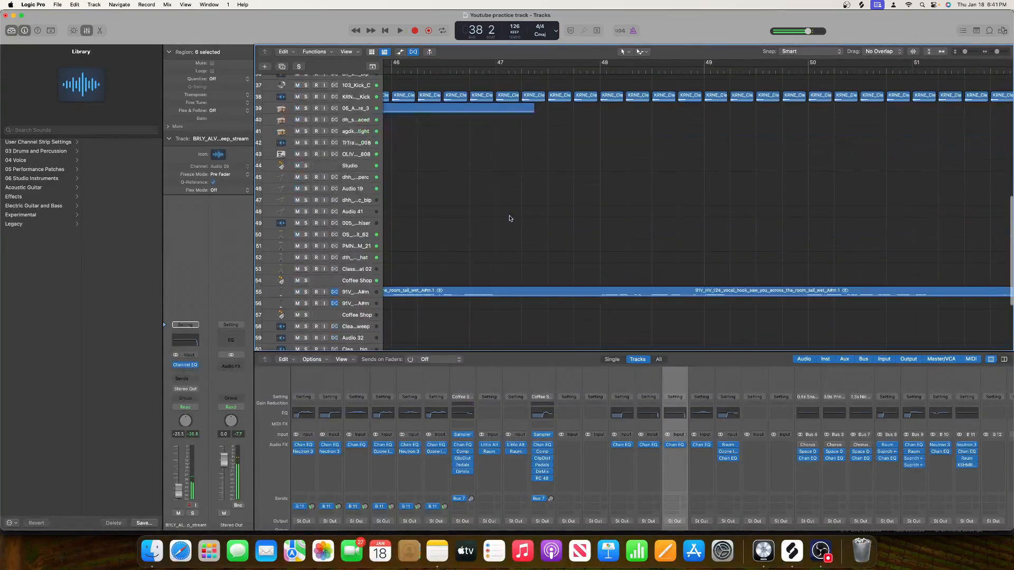
drag(997, 52, 992, 52)
scroll(774, 132, down, 5)
scroll(774, 131, left, 10)
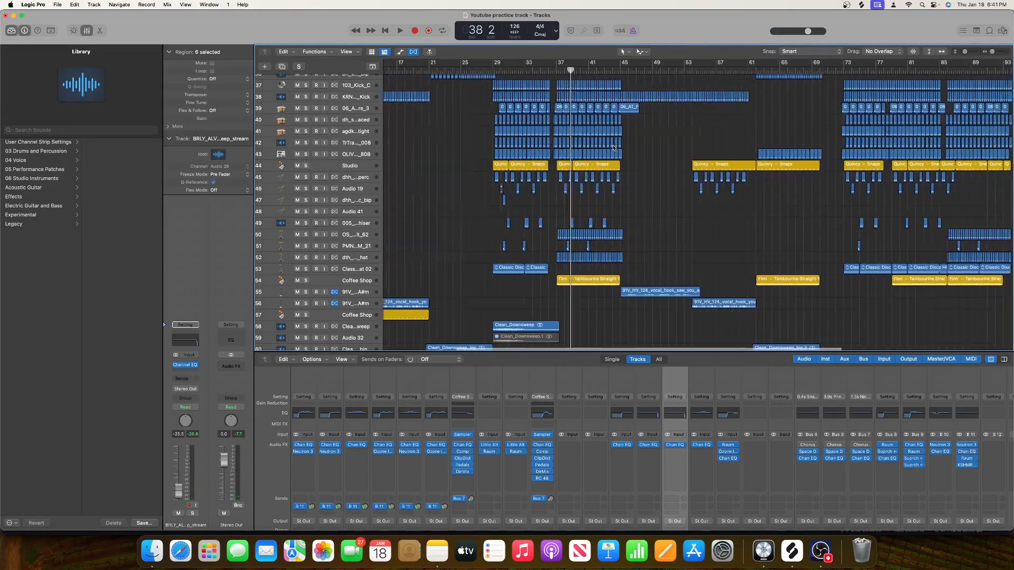
scroll(614, 148, up, 15)
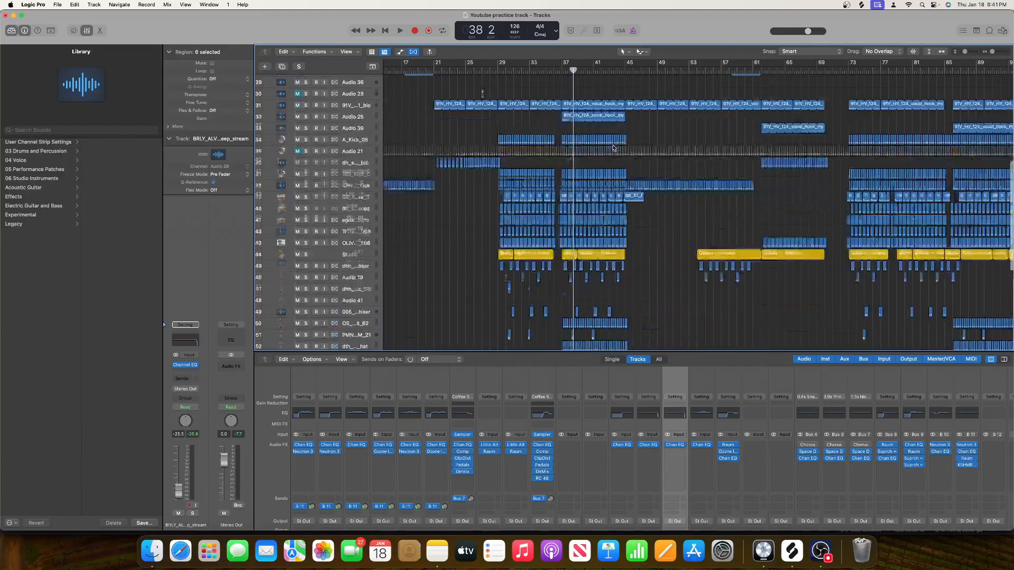
scroll(614, 148, up, 5)
scroll(613, 148, right, 5)
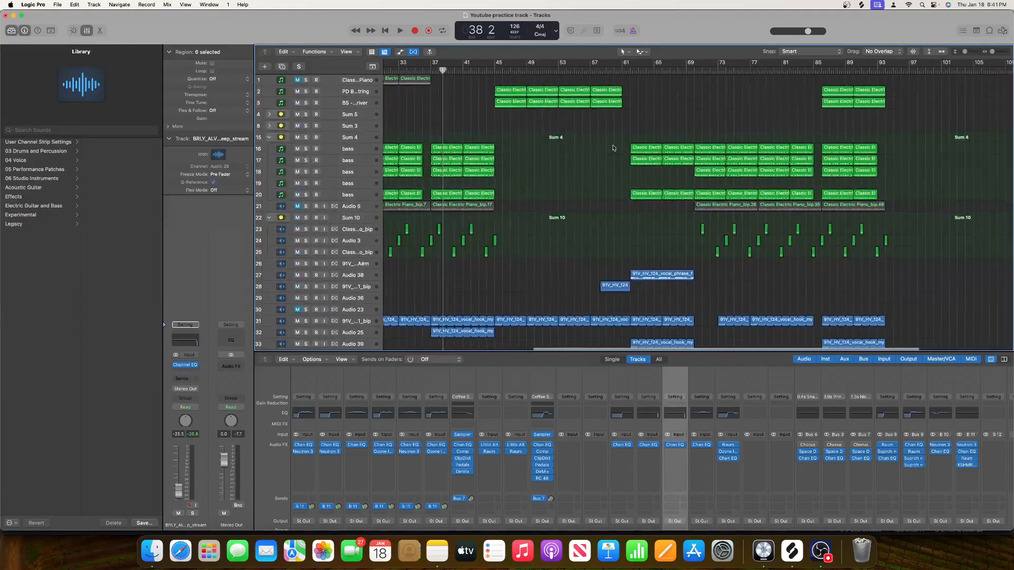
Select the unprocessed track 65 vocal and track 66 KSHMR effect channels in turn and examine where their regions sit.
click(755, 424)
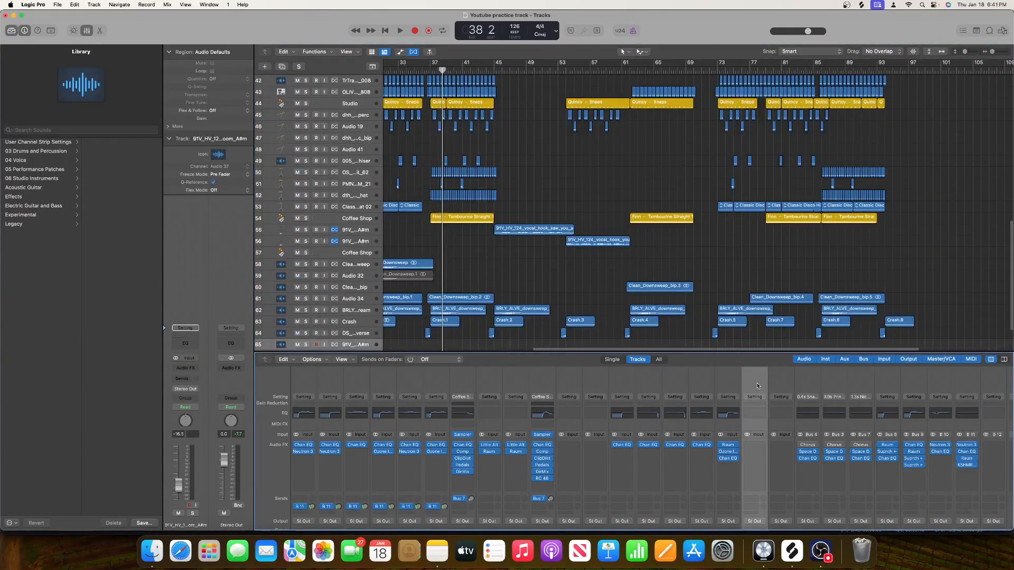
scroll(655, 274, down, 2)
scroll(654, 274, left, 8)
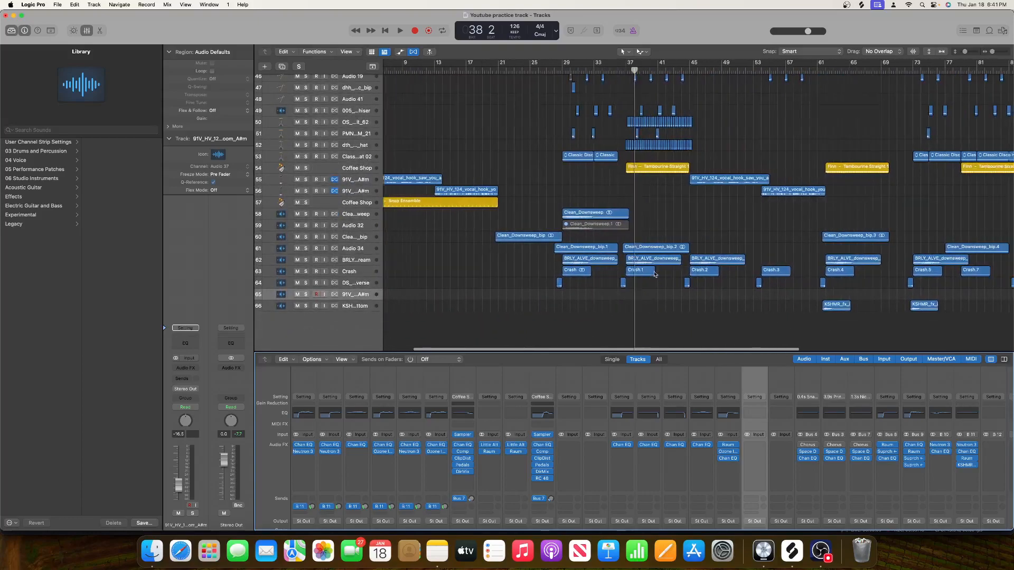
click(777, 374)
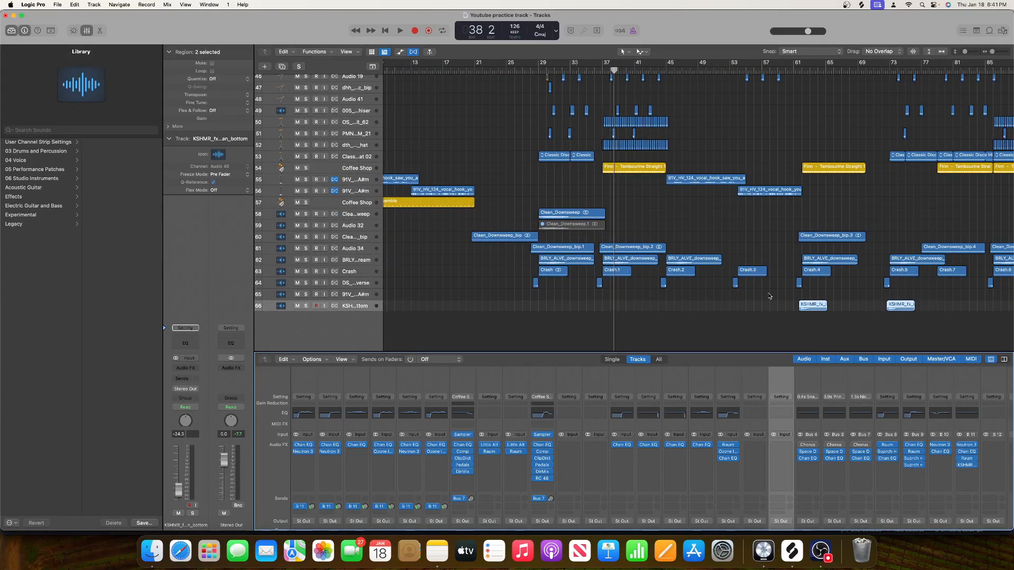
click(757, 312)
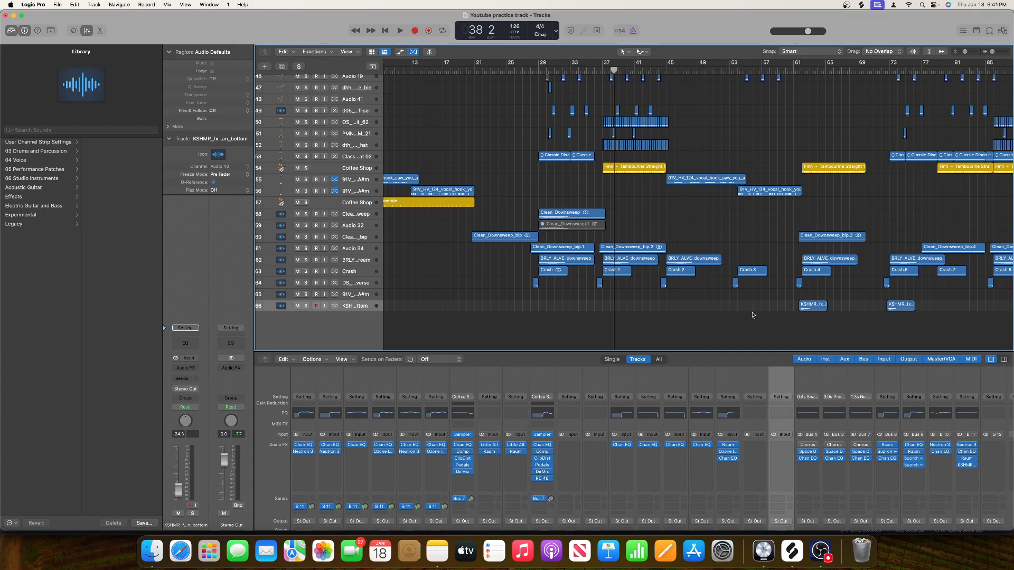
scroll(573, 172, up, 10)
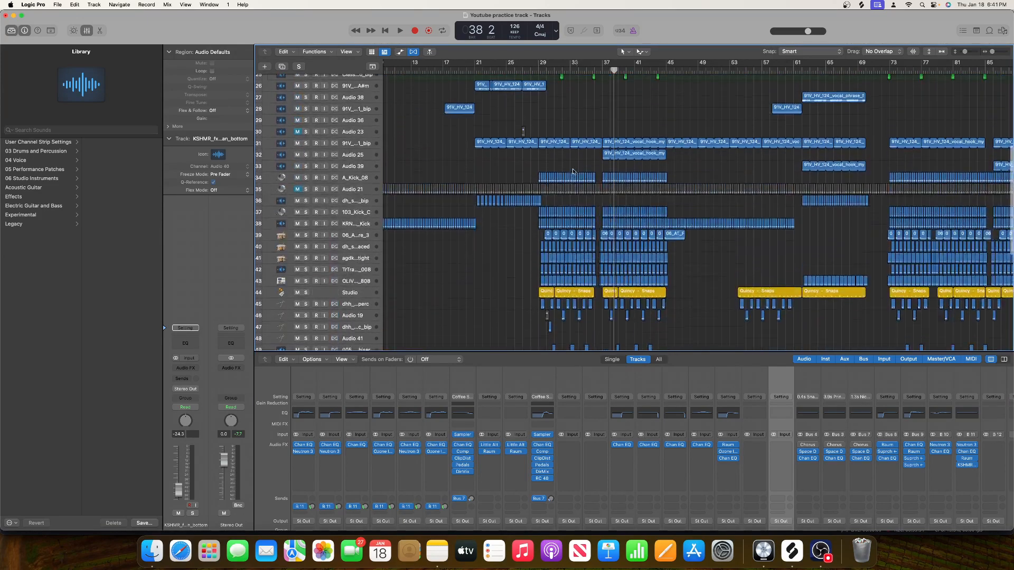
scroll(573, 172, up, 5)
scroll(573, 171, left, 2)
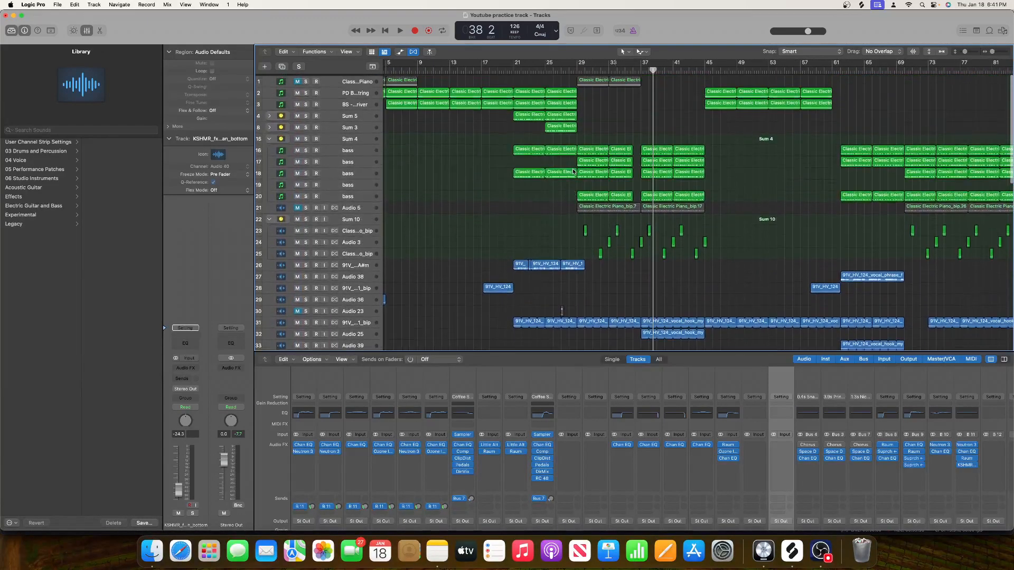
Check the Audio 32 and Clean_Downsweep channels, and listen to the full mix from bar 37.
click(591, 385)
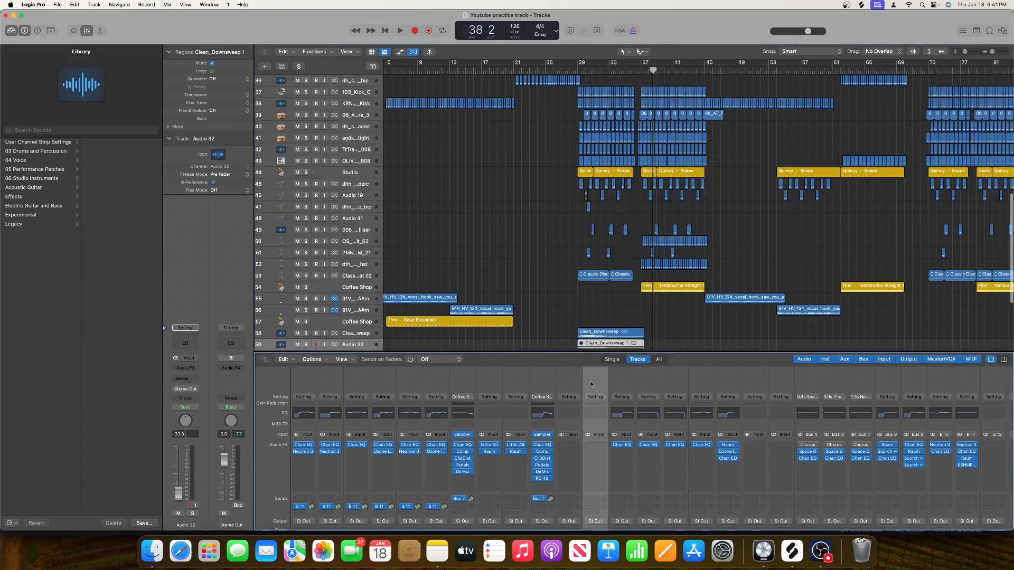
key(space)
scroll(571, 275, down, 3)
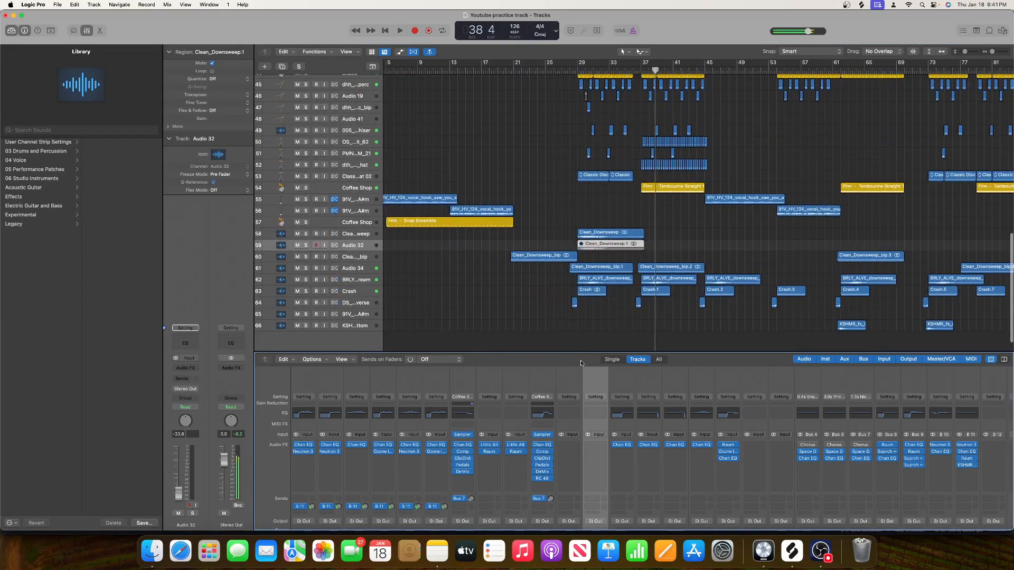
click(567, 381)
scroll(614, 198, up, 10)
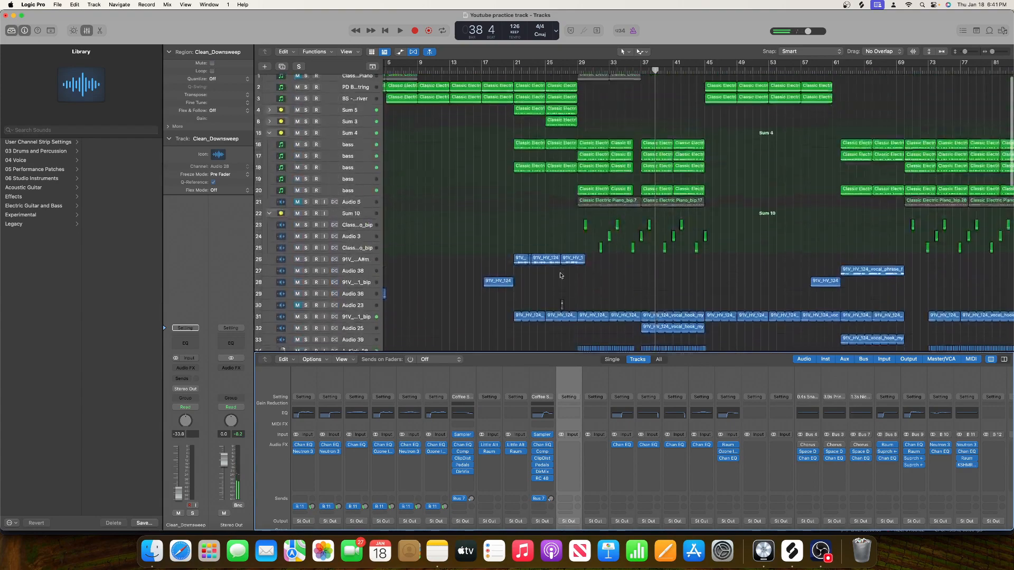
click(641, 70)
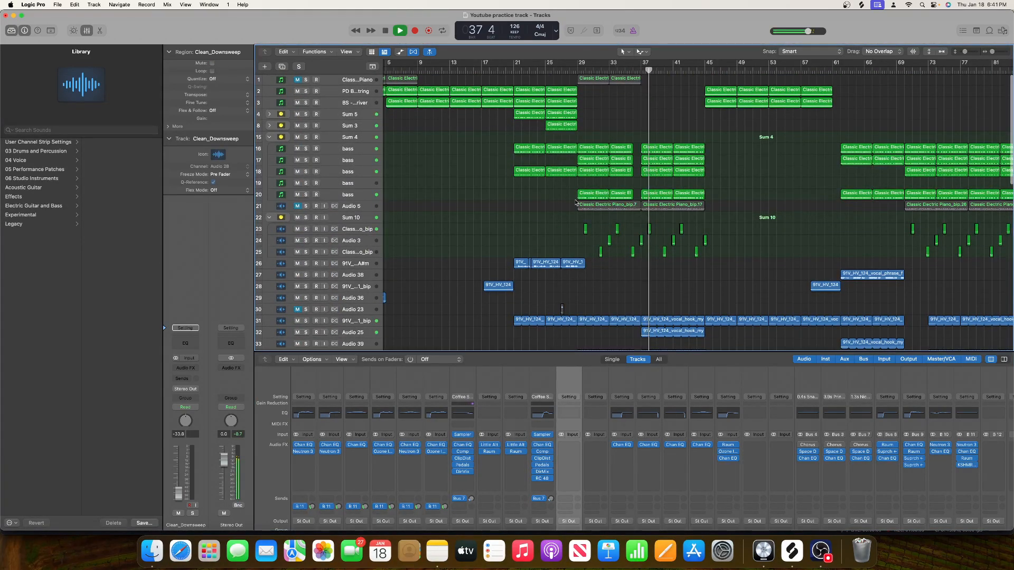
key(space)
scroll(576, 202, left, 2)
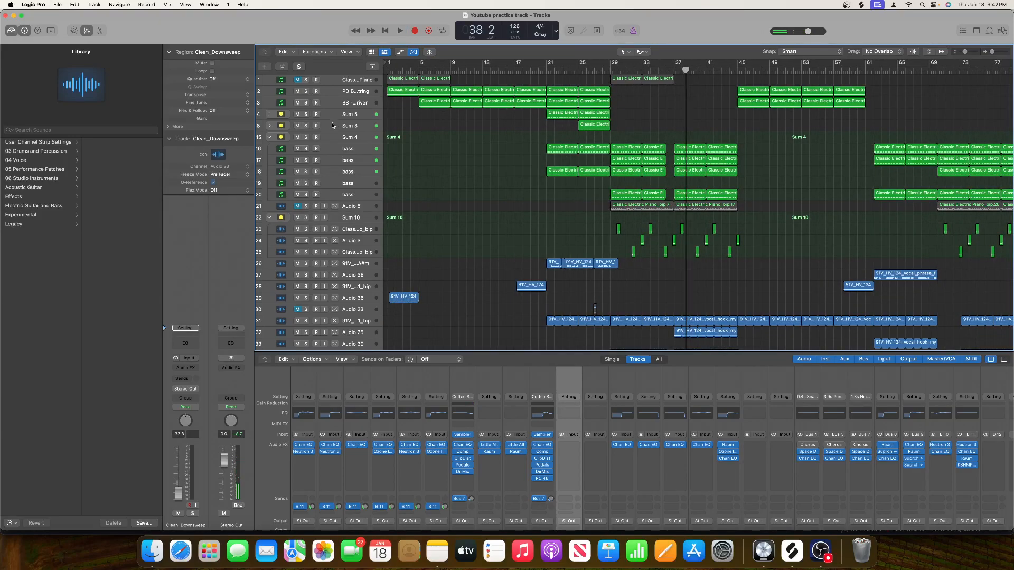
scroll(473, 274, down, 5)
scroll(473, 274, up, 5)
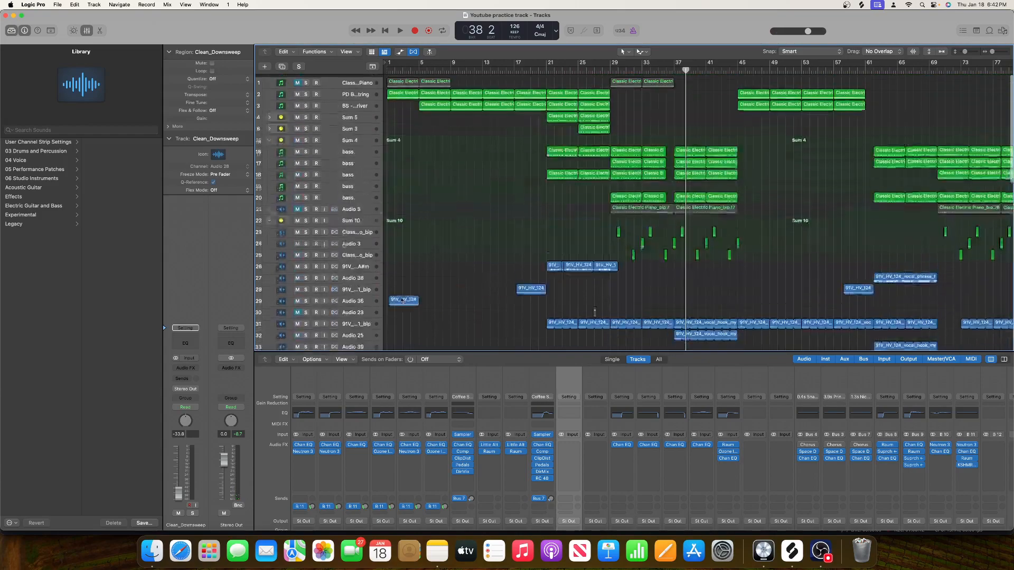
Insert iZotope's Ozone 10 Audio Unit as an effect on the Stereo Out channel.
click(223, 369)
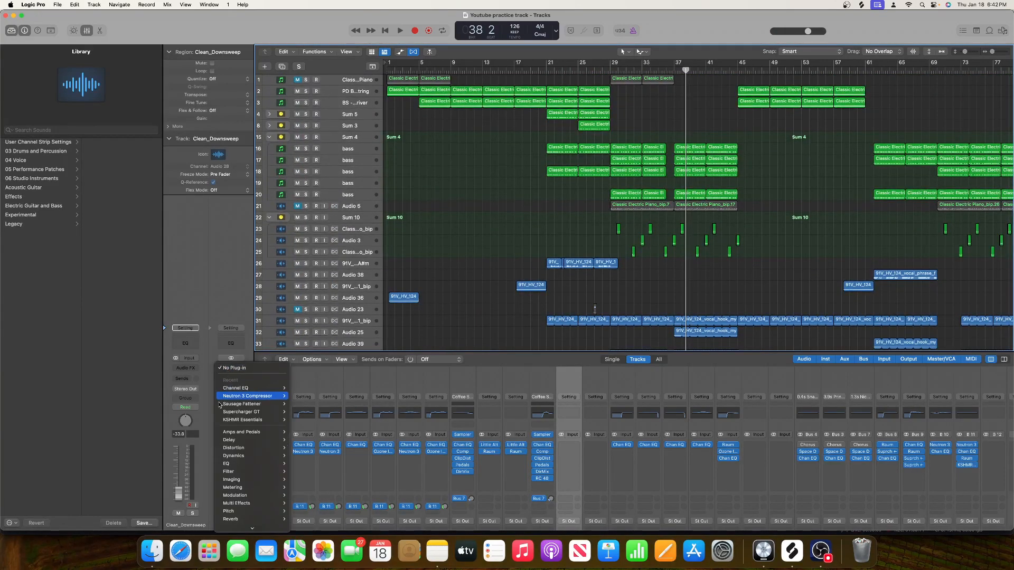
mouse_move(220, 404)
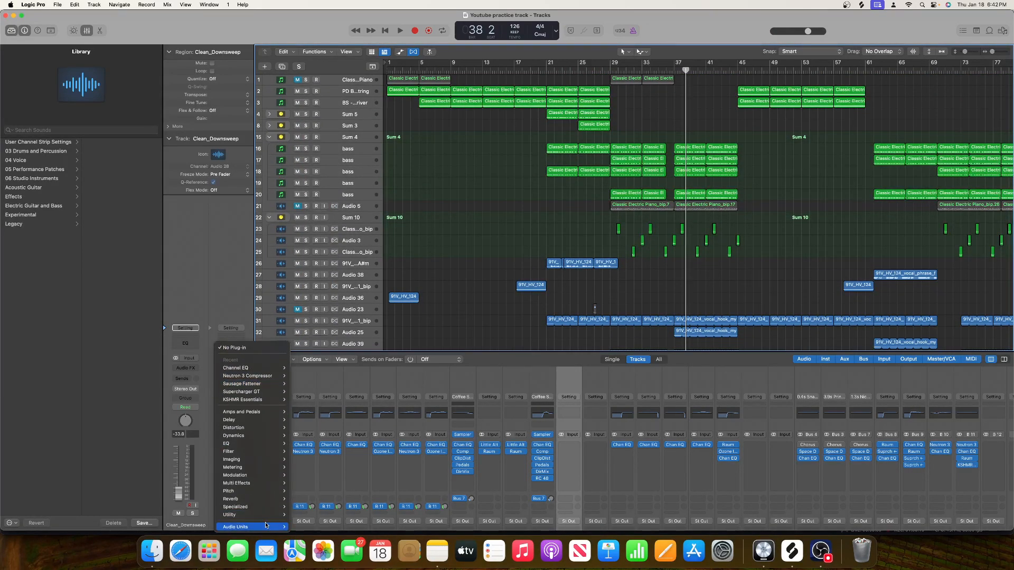
mouse_move(265, 525)
mouse_move(305, 520)
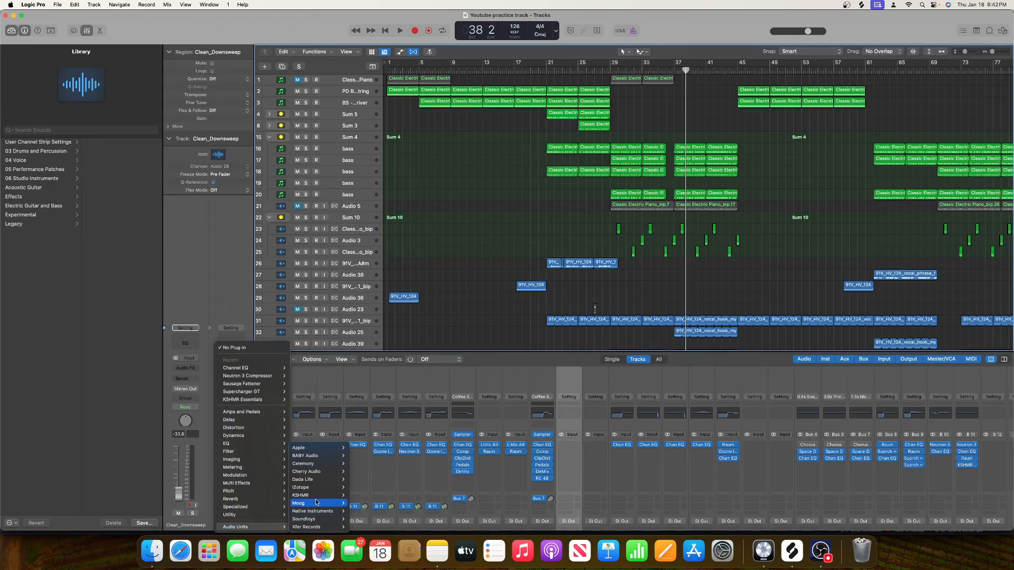
mouse_move(315, 503)
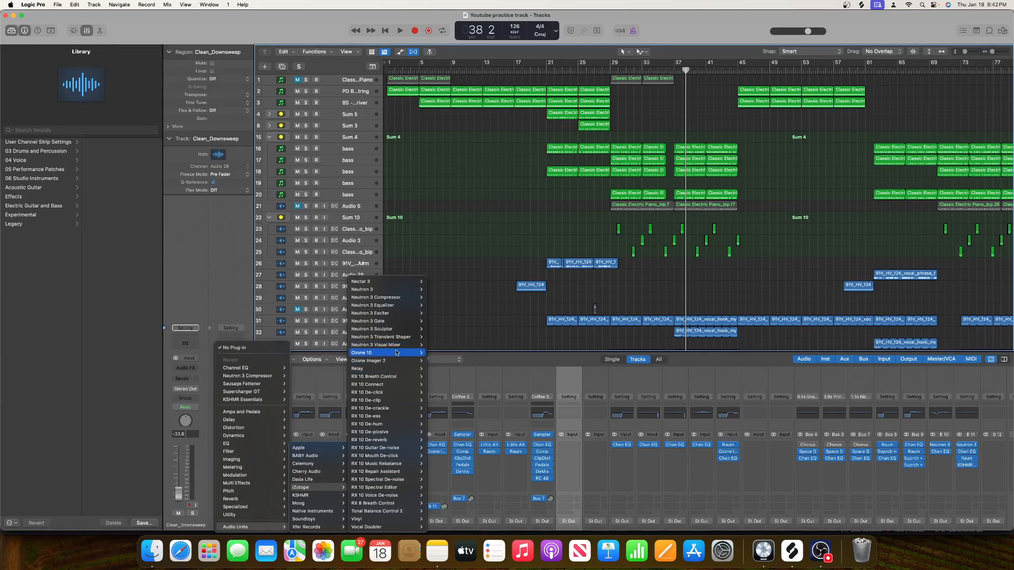
click(441, 353)
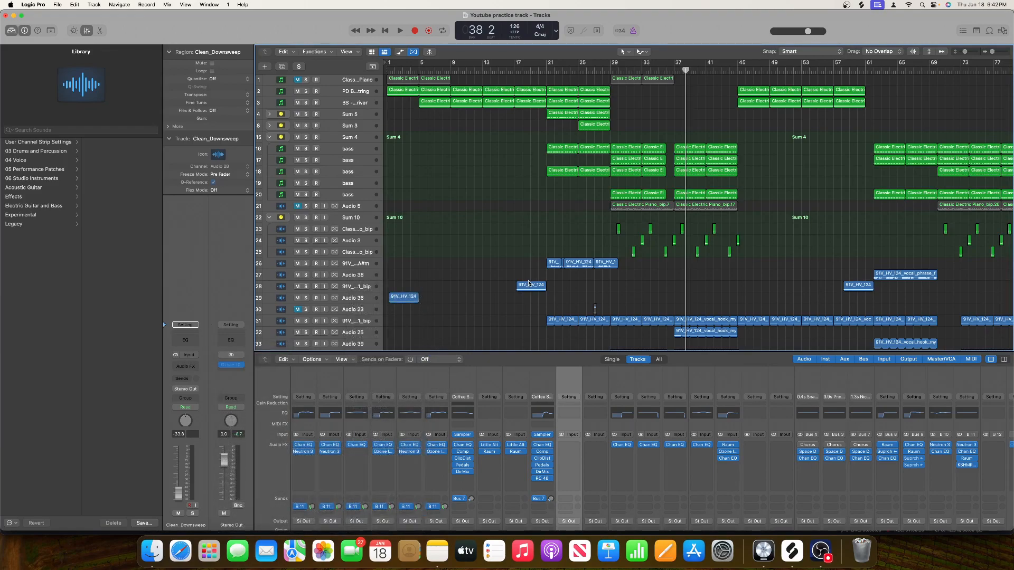
Move the Ozone 10 window clear of the arrangement's opening bars and place the playhead just before bar 5.
scroll(515, 211, down, 10)
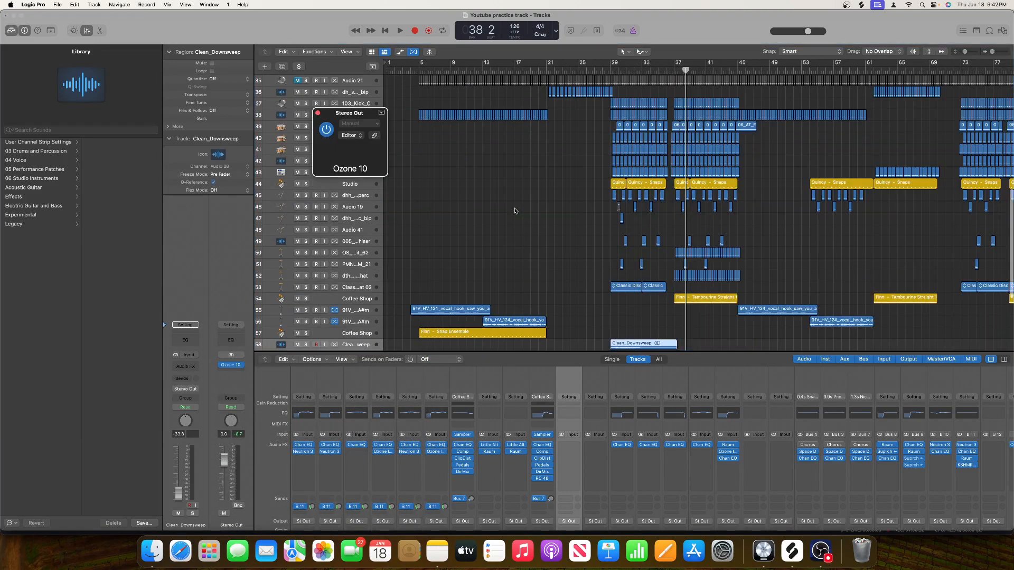
drag(491, 115, 808, 59)
click(425, 77)
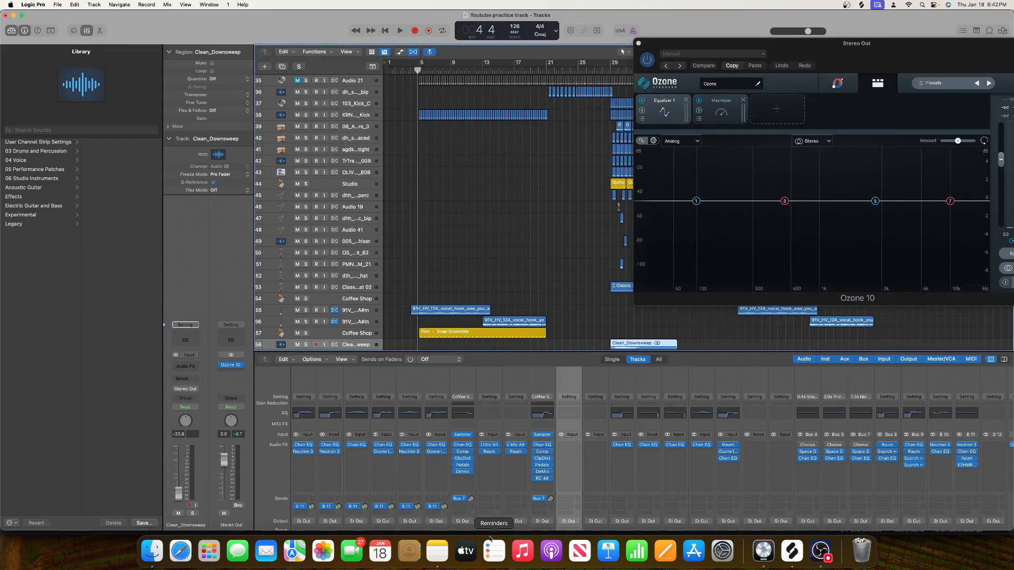
Start Ozone's Master Assistant and play the track from bar 29 so it analyses the loudest section, then stop playback.
scroll(451, 267, up, 1)
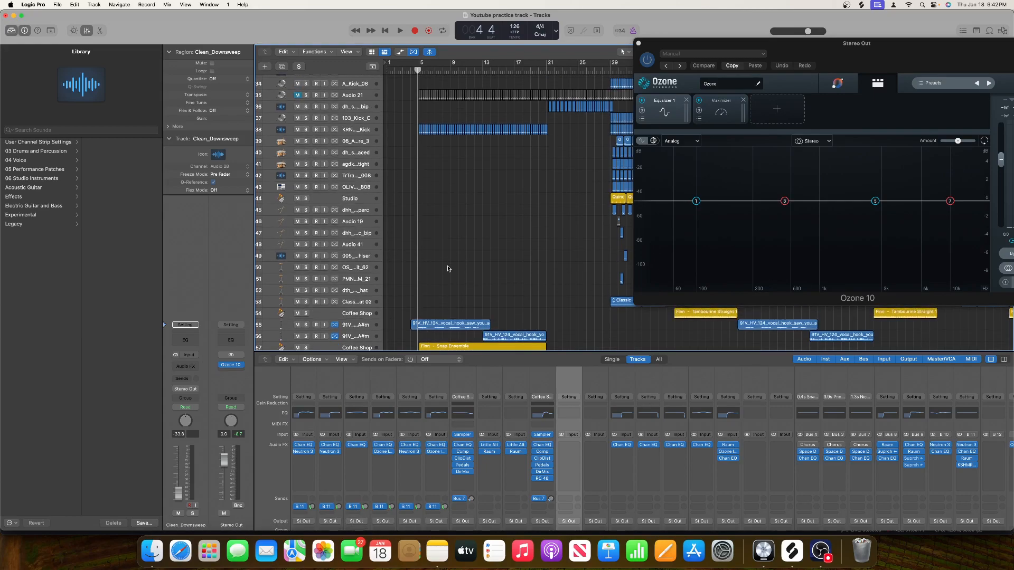
click(837, 83)
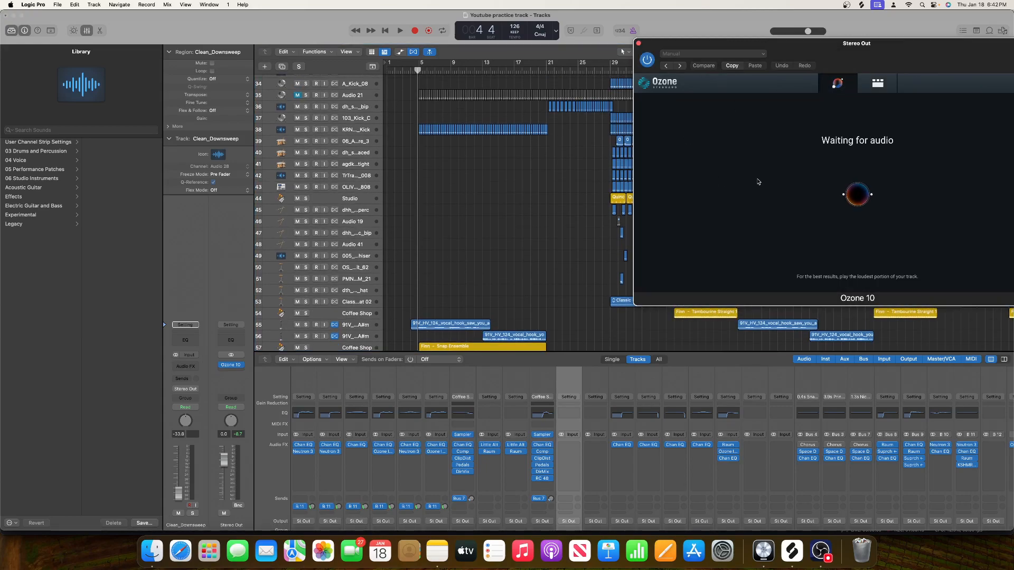
scroll(572, 94, up, 8)
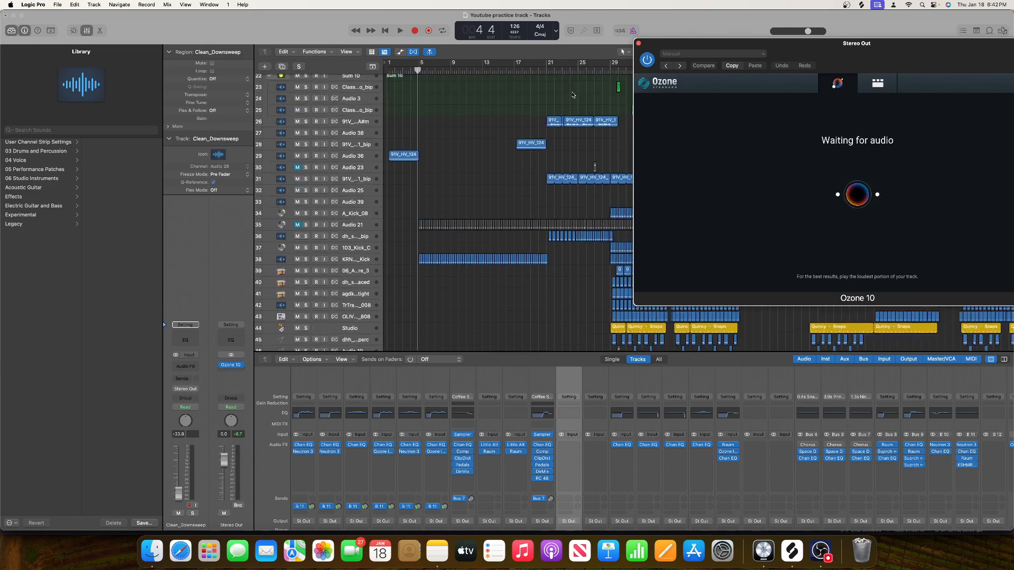
drag(678, 41, 244, 202)
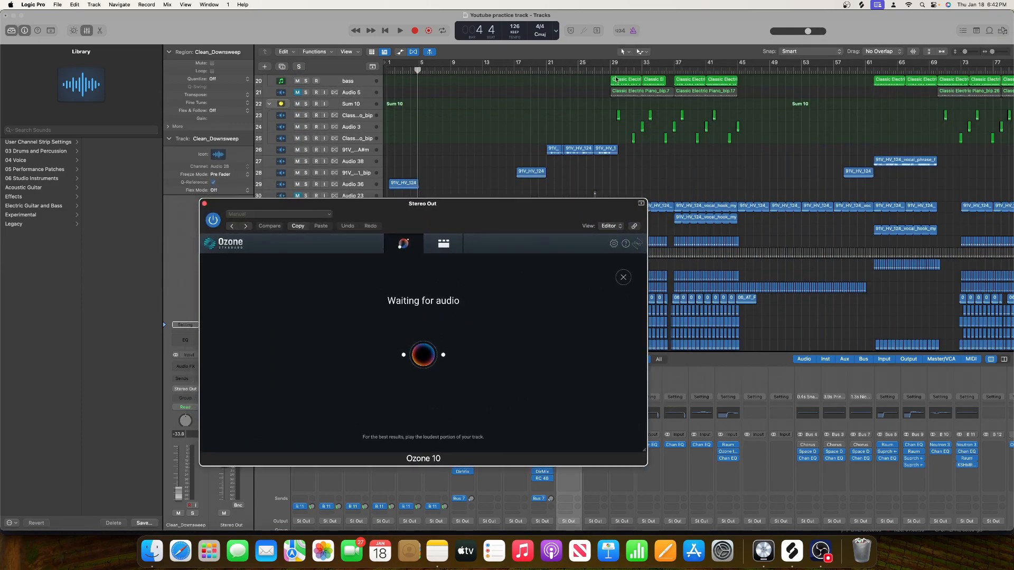
click(611, 70)
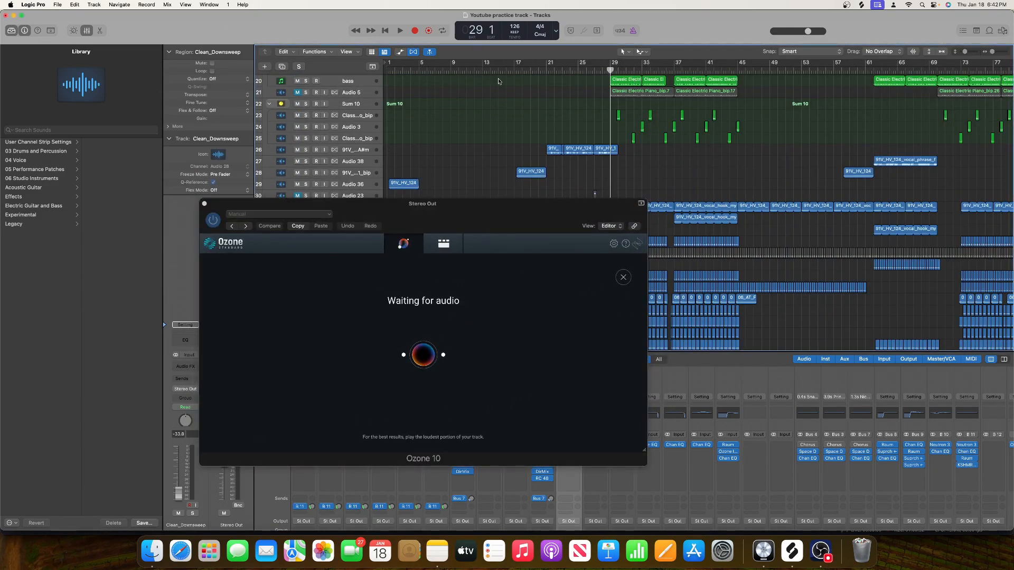
drag(503, 230, 328, 287)
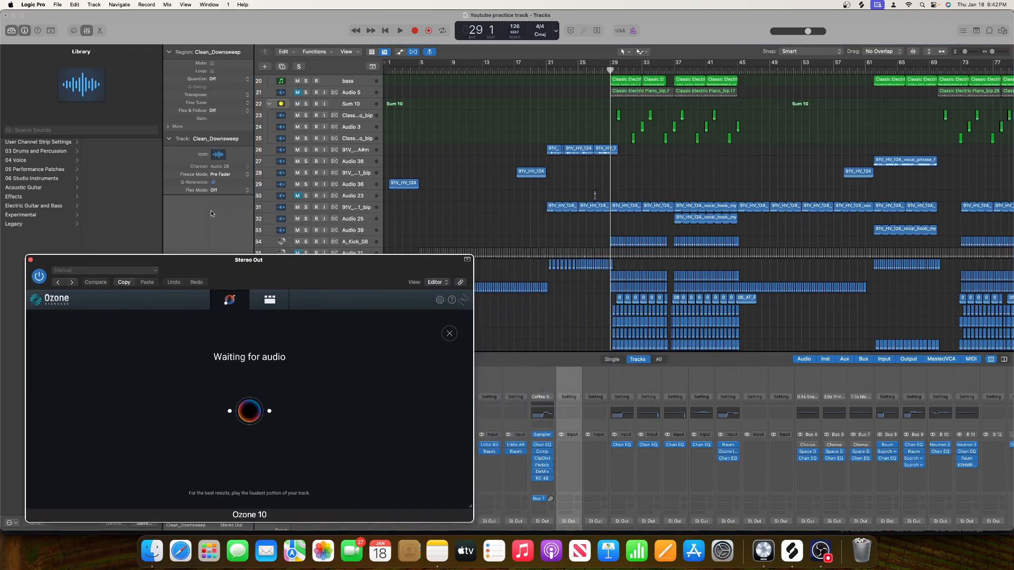
drag(224, 269, 665, 298)
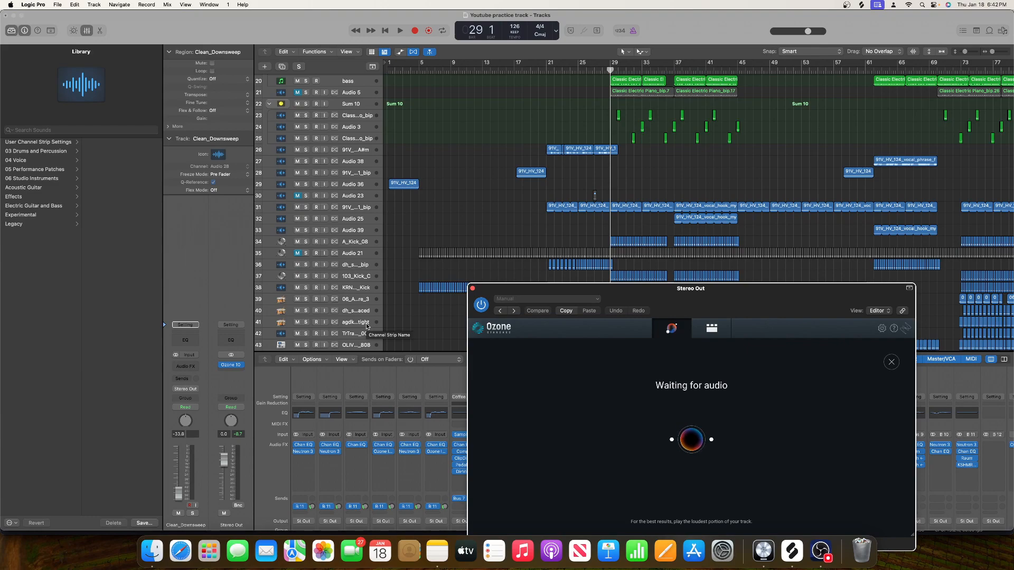
key(space)
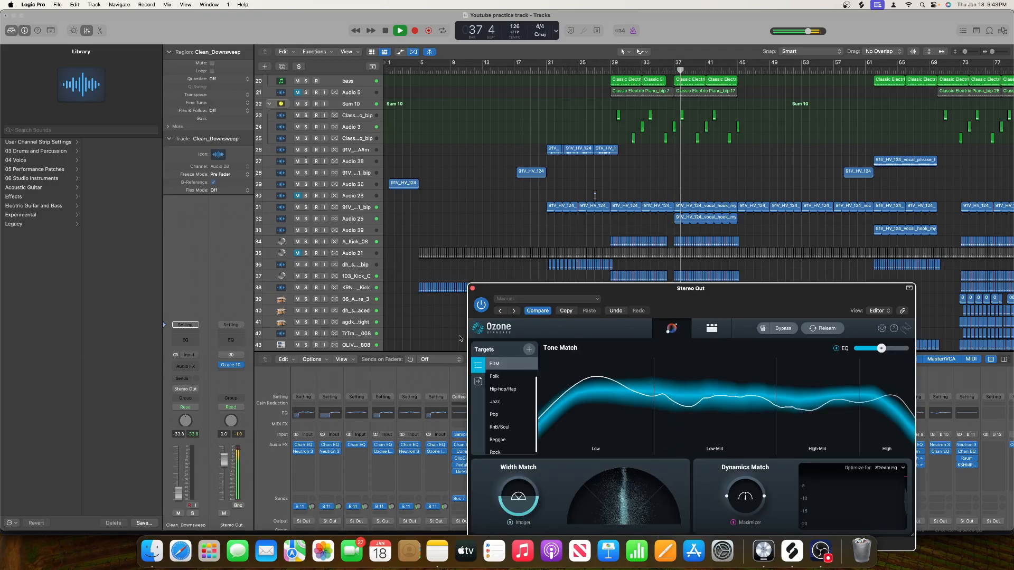
key(space)
In Ozone's module view, adjust Equalizer 1's high shelf to about -1.1 dB and reduce the boost of band 3.
drag(769, 308, 595, 165)
click(538, 186)
drag(626, 329, 625, 314)
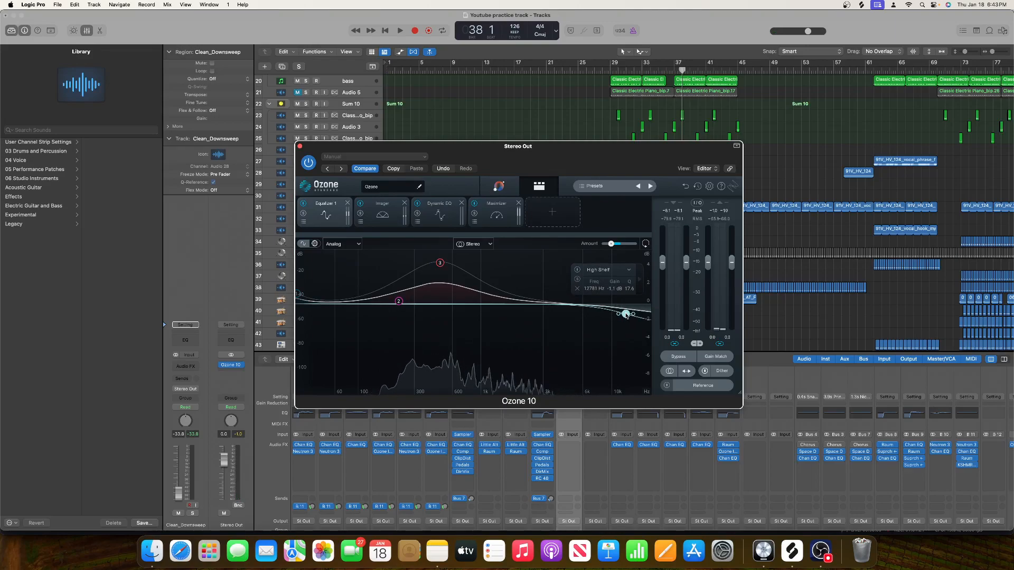
click(399, 302)
drag(442, 266, 445, 296)
Raise Dynamic EQ bands 3, 4 and 6, bringing band 3 to about -1.9 dB at 557 Hz.
click(450, 211)
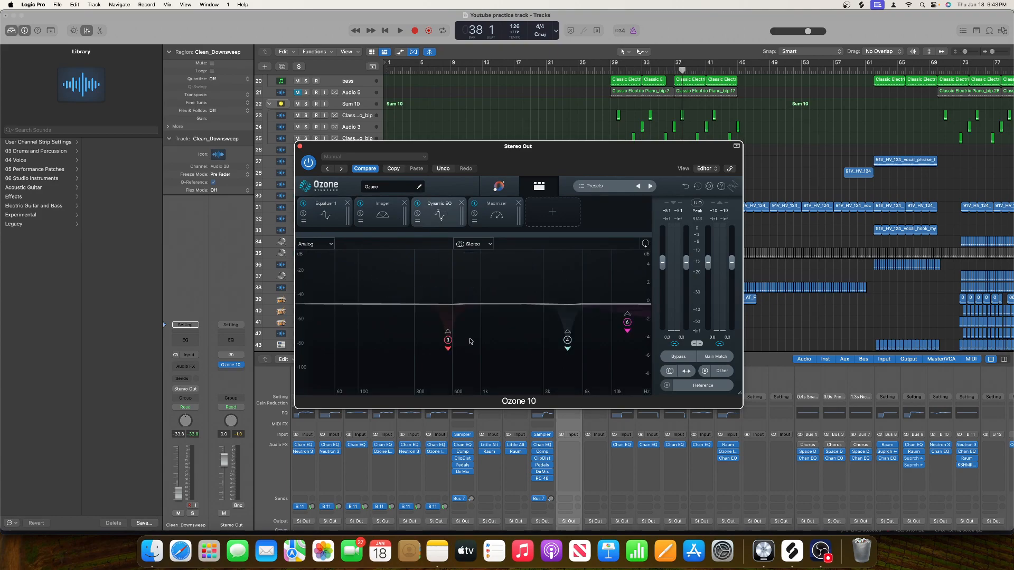
drag(448, 345, 449, 330)
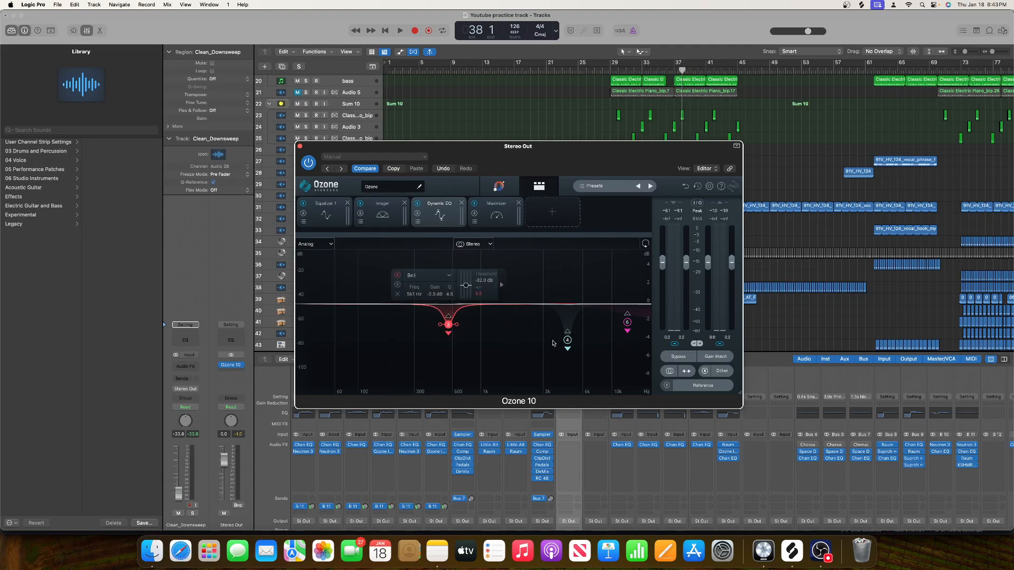
drag(568, 343, 562, 324)
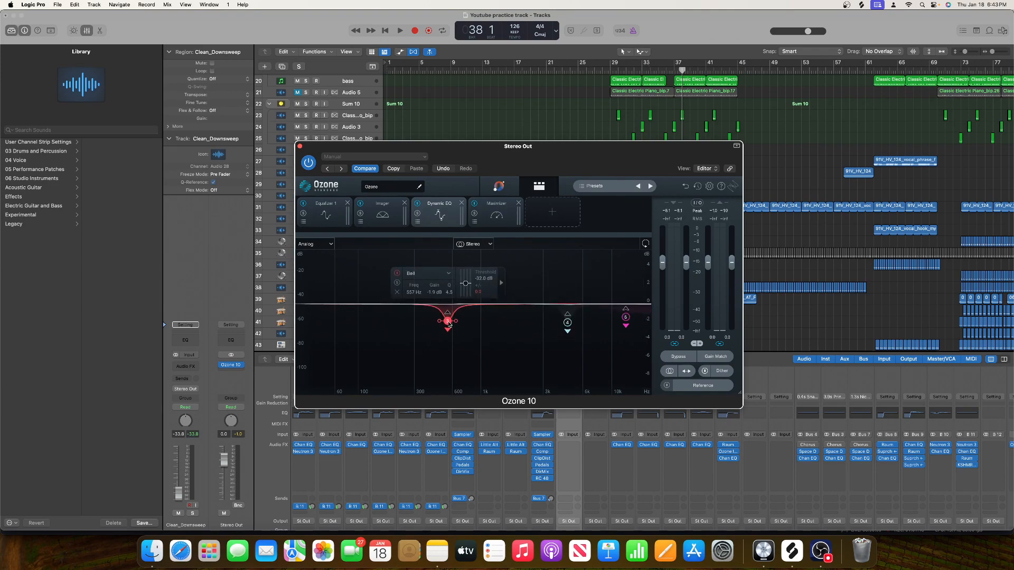
Remove the Imager module from the Ozone chain and set the Maximizer's ceiling to 0.0 dB.
click(380, 214)
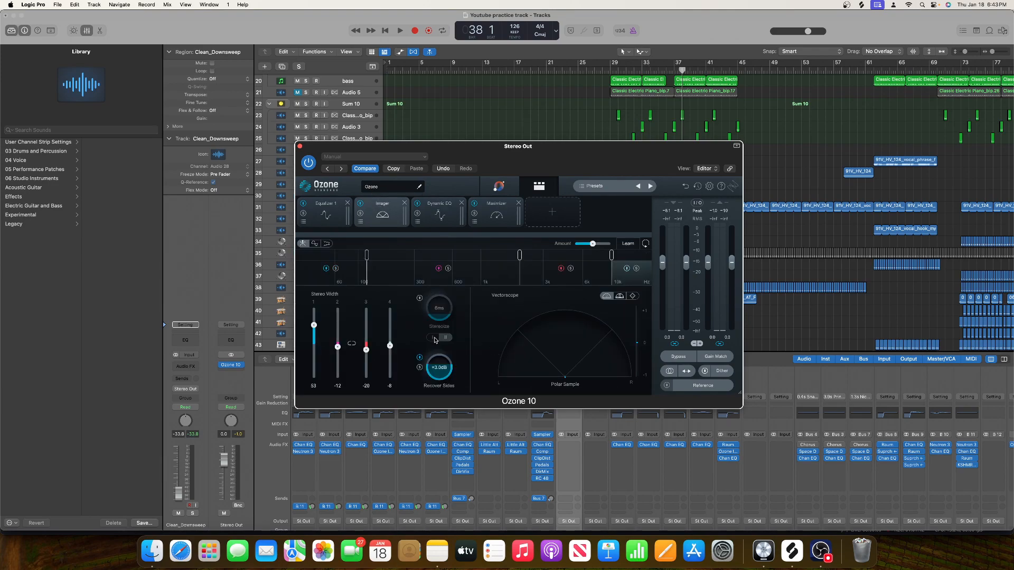
click(404, 204)
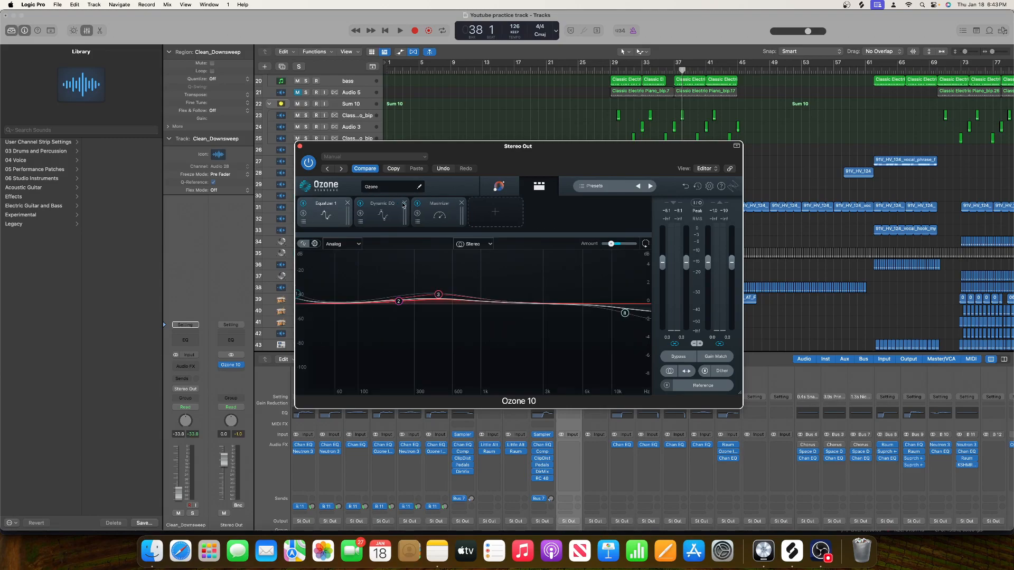
click(393, 218)
click(435, 216)
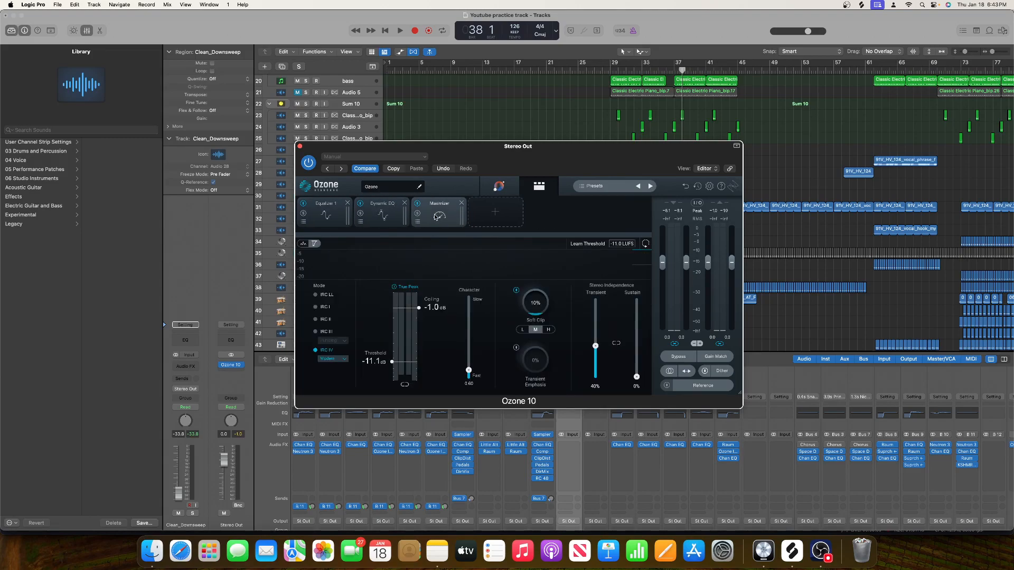
drag(419, 310, 419, 296)
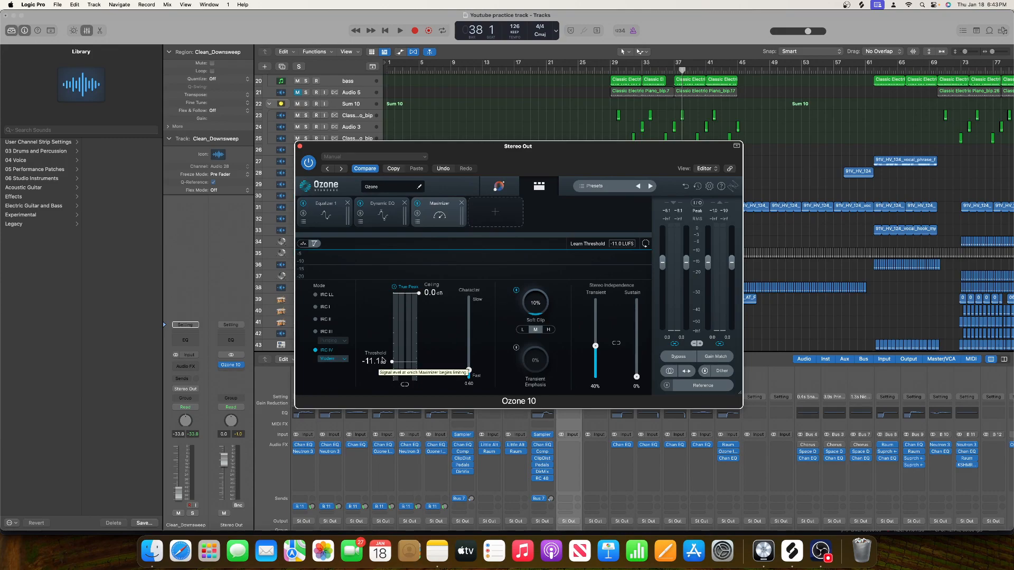
Listen to the processed mix from bar 38 and review the Dynamic EQ, Equalizer 1 and Maximizer modules.
drag(515, 148, 880, 141)
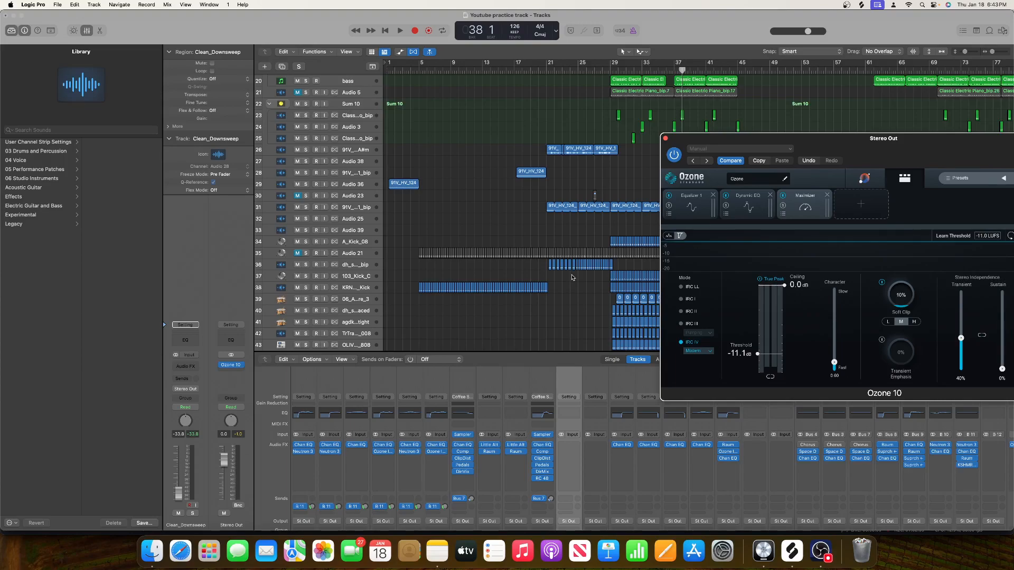
drag(916, 161, 689, 153)
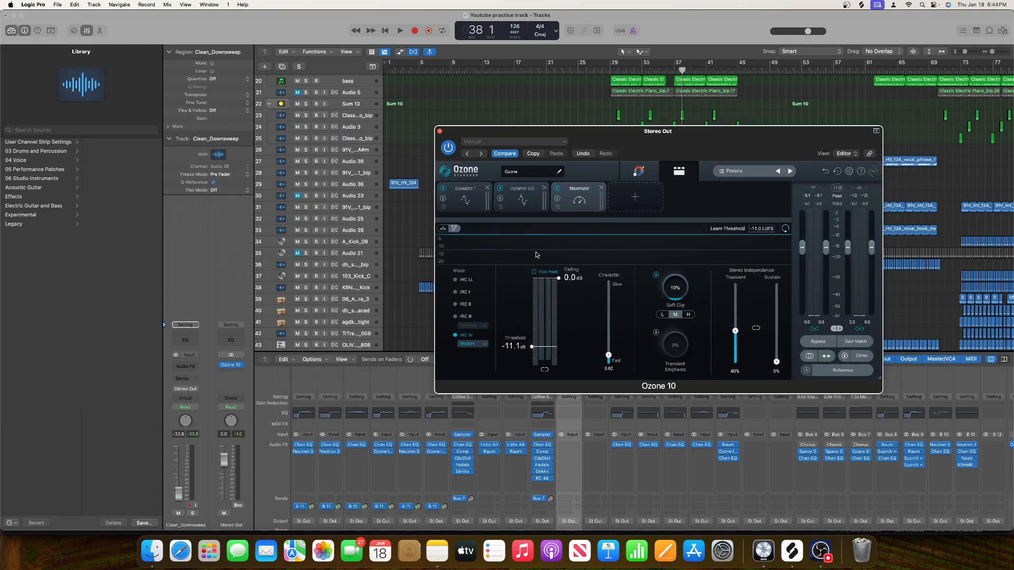
key(space)
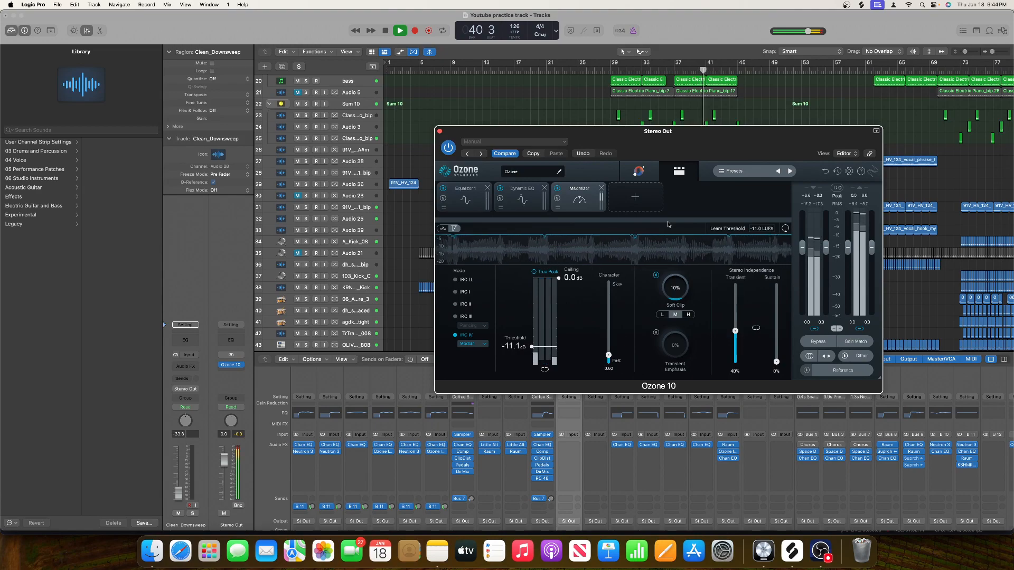
key(space)
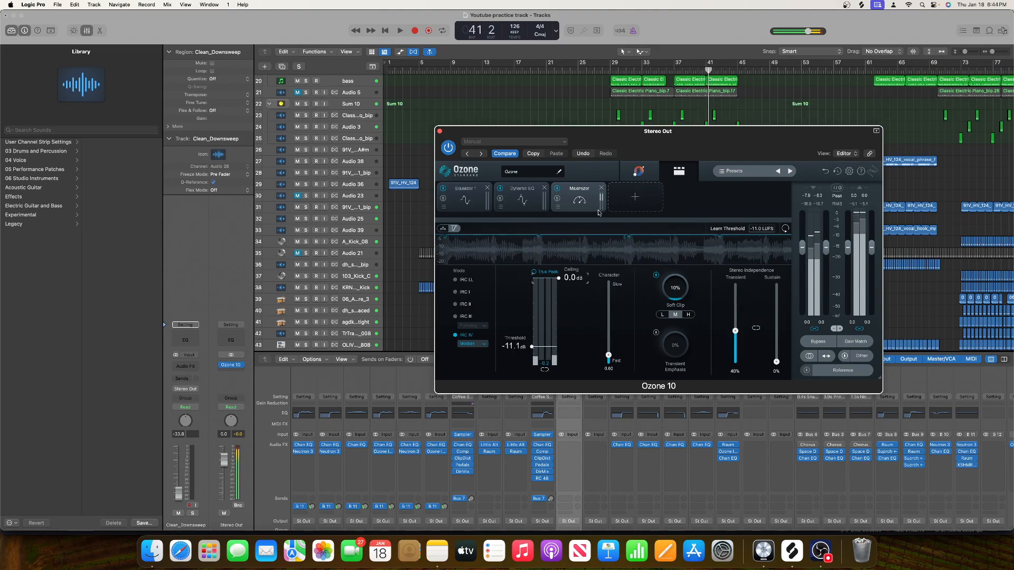
click(523, 200)
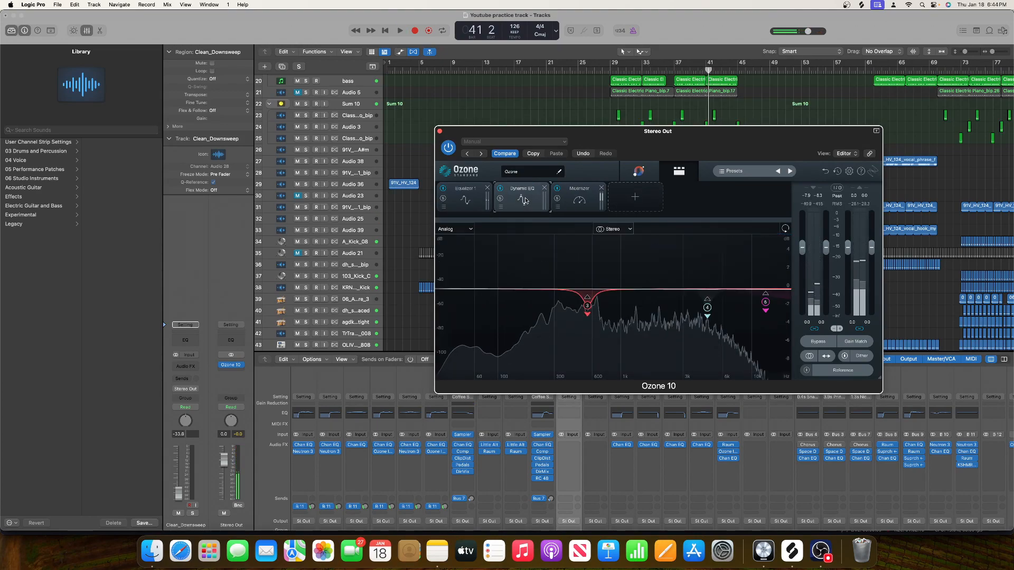
click(481, 197)
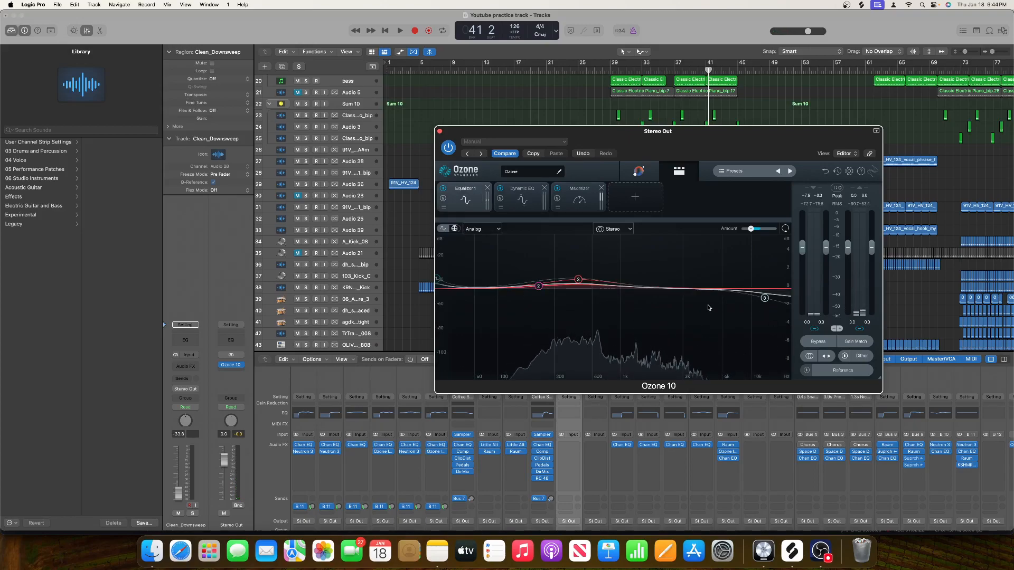
click(528, 208)
click(579, 200)
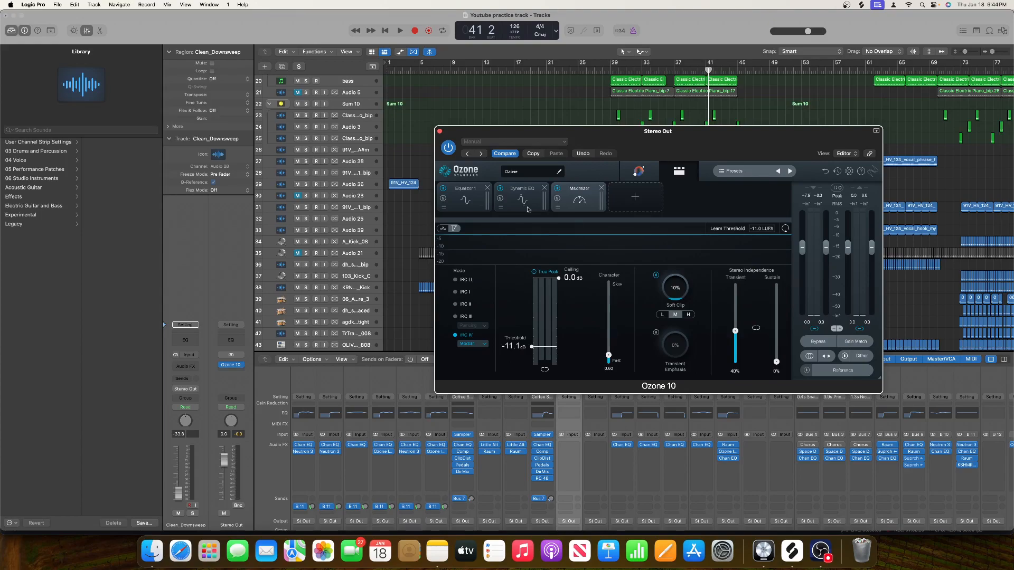
Add a Match EQ module after the Maximizer in the Ozone chain.
click(629, 192)
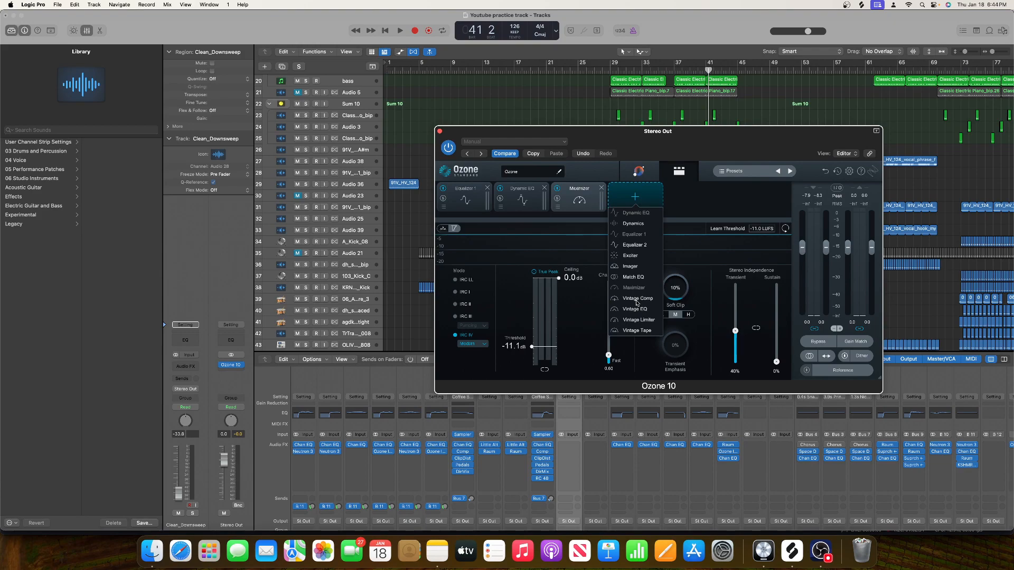
click(636, 277)
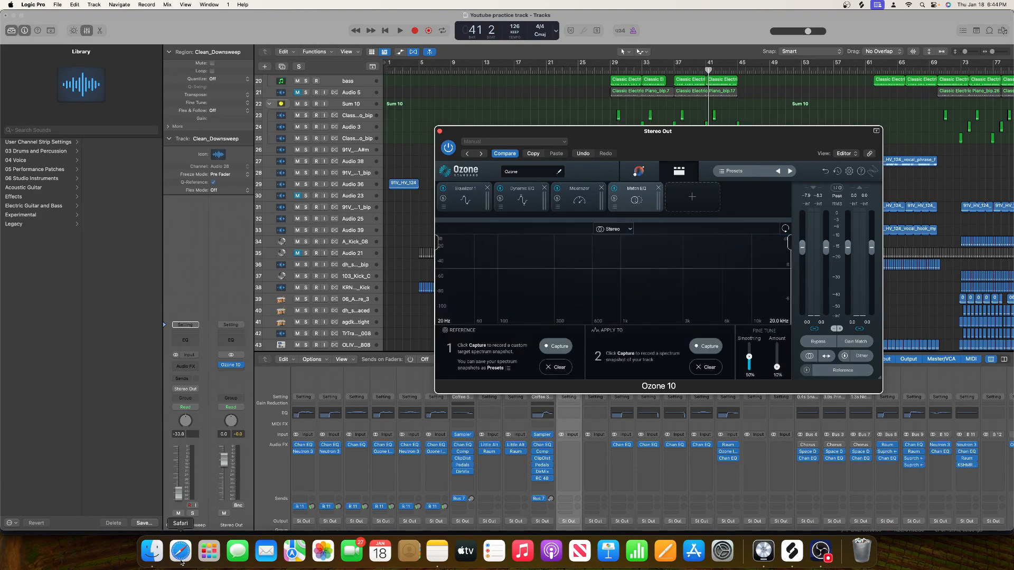
click(180, 370)
mouse_move(201, 519)
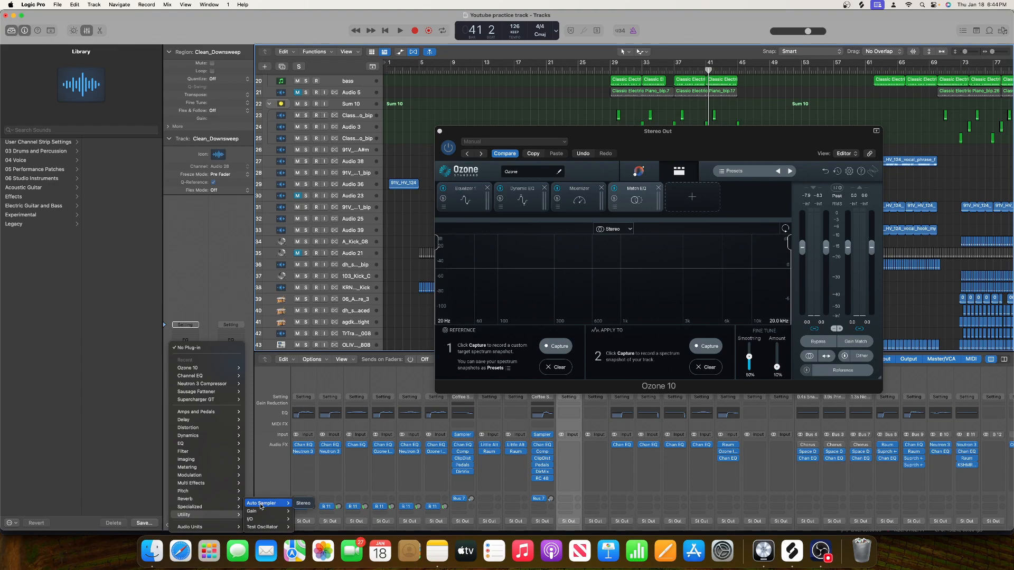
mouse_move(196, 444)
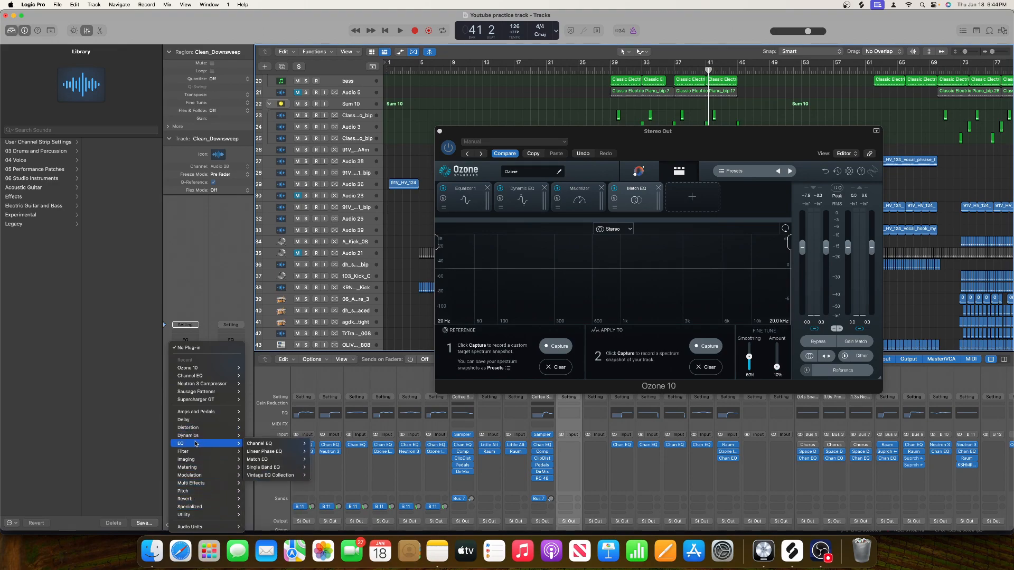
mouse_move(271, 461)
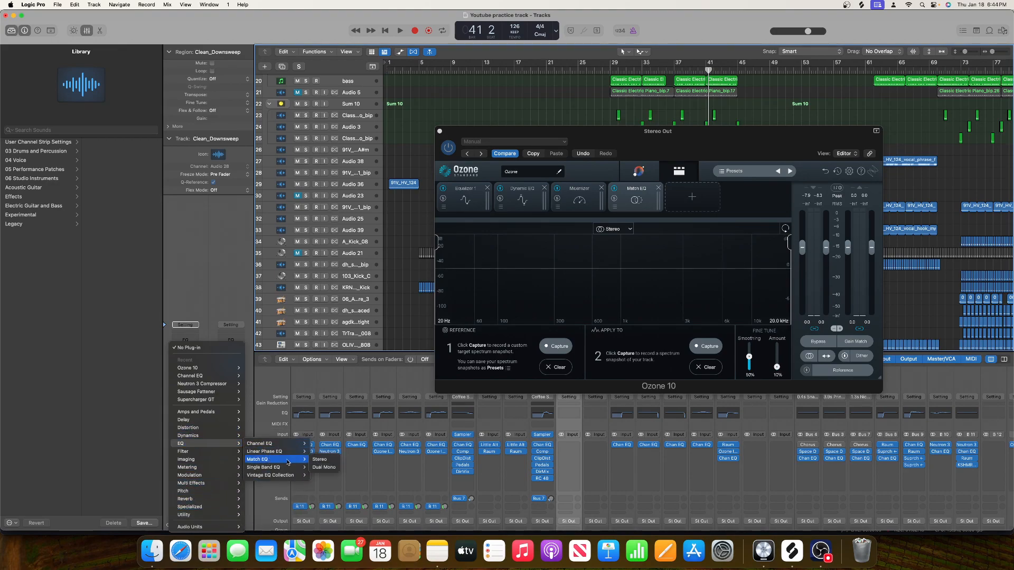
click(139, 393)
Switch to Safari, load soundcloud.com and open the account's own artist profile.
click(180, 552)
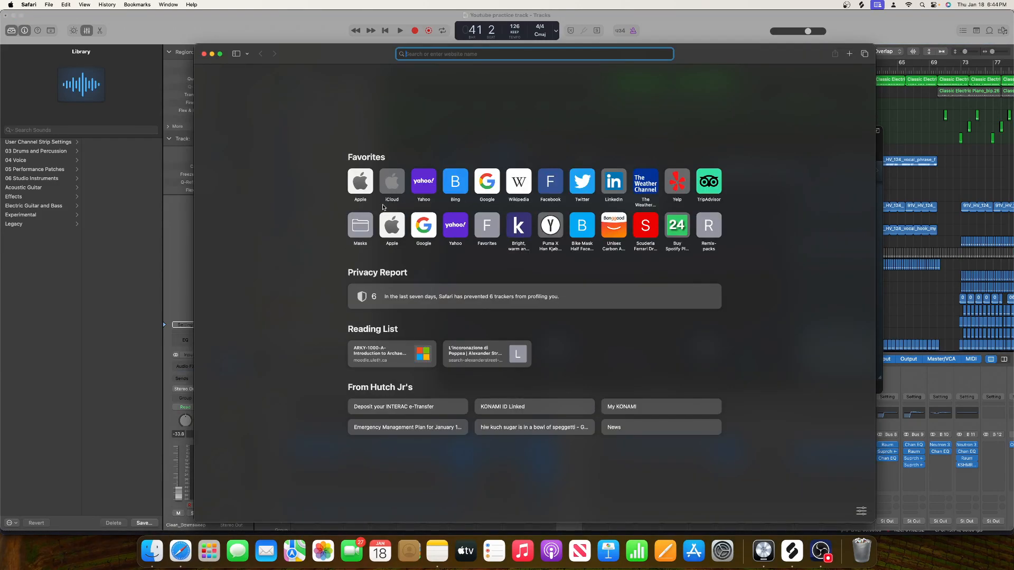
text(soundcloud)
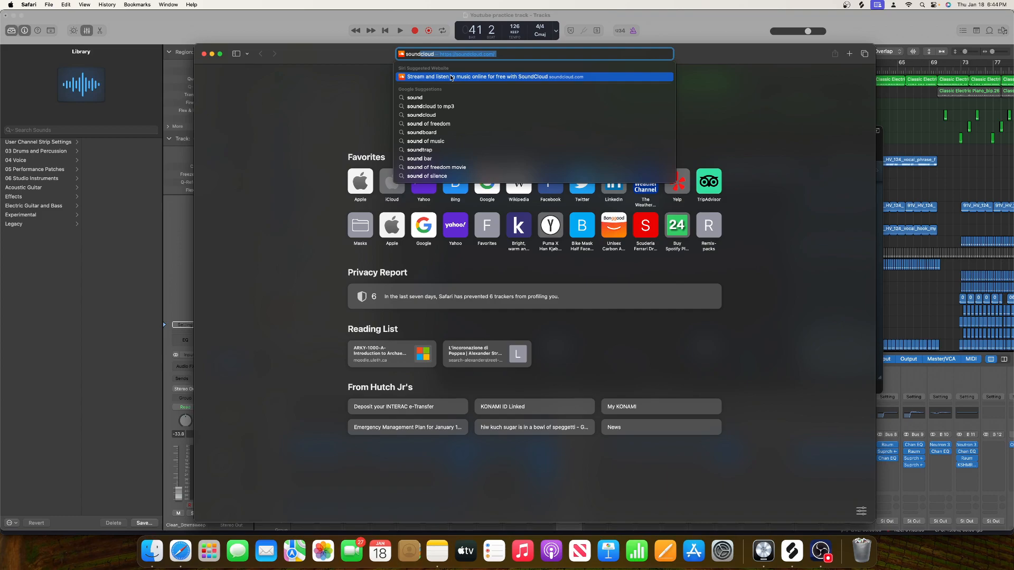
click(451, 77)
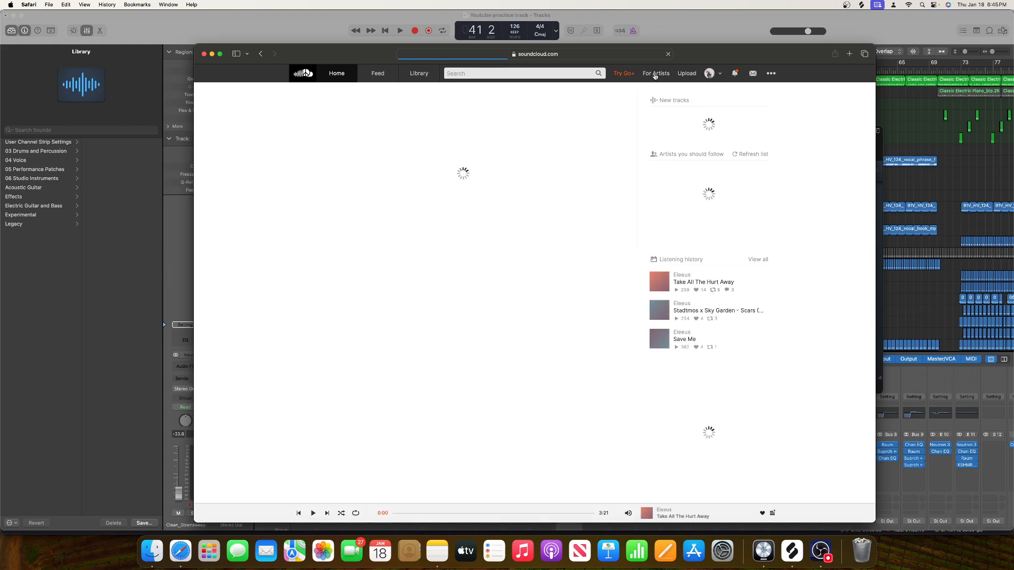
click(710, 74)
click(721, 89)
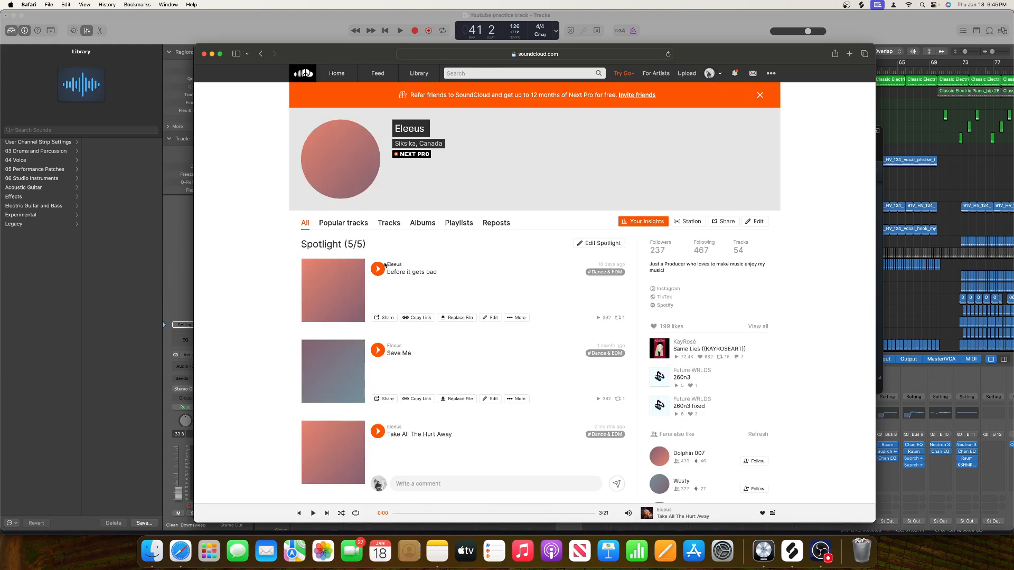
Dismiss the track promotion offer and audition the I Dont Matter track in the profile's Spotlight list.
scroll(384, 274, down, 2)
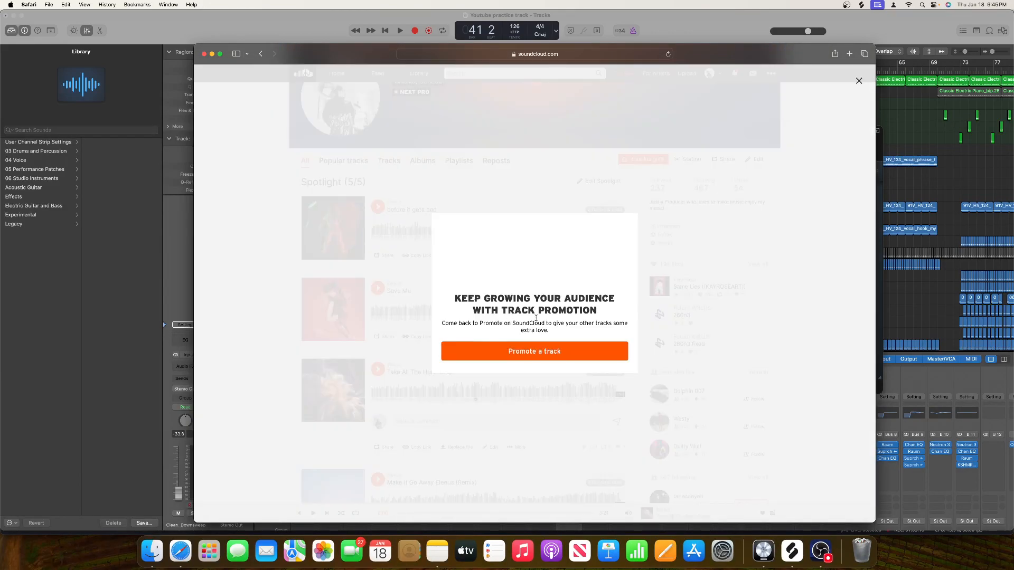
click(667, 244)
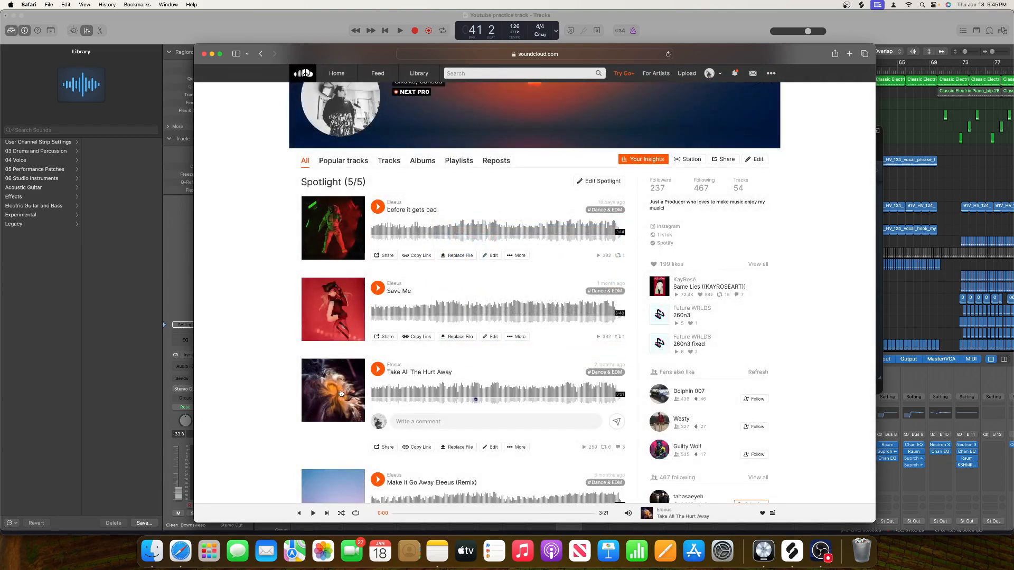
scroll(341, 394, down, 3)
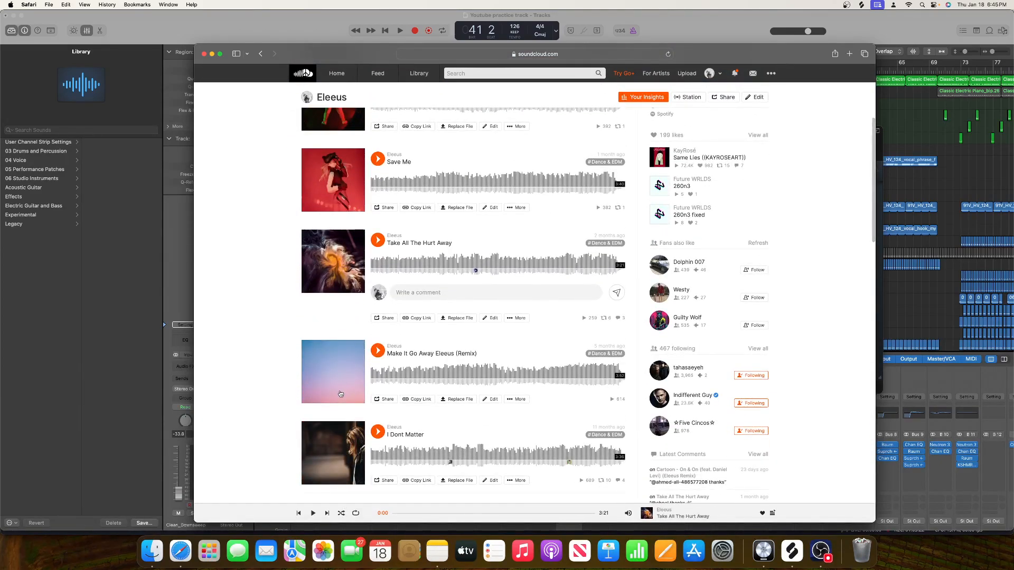
click(378, 433)
click(425, 457)
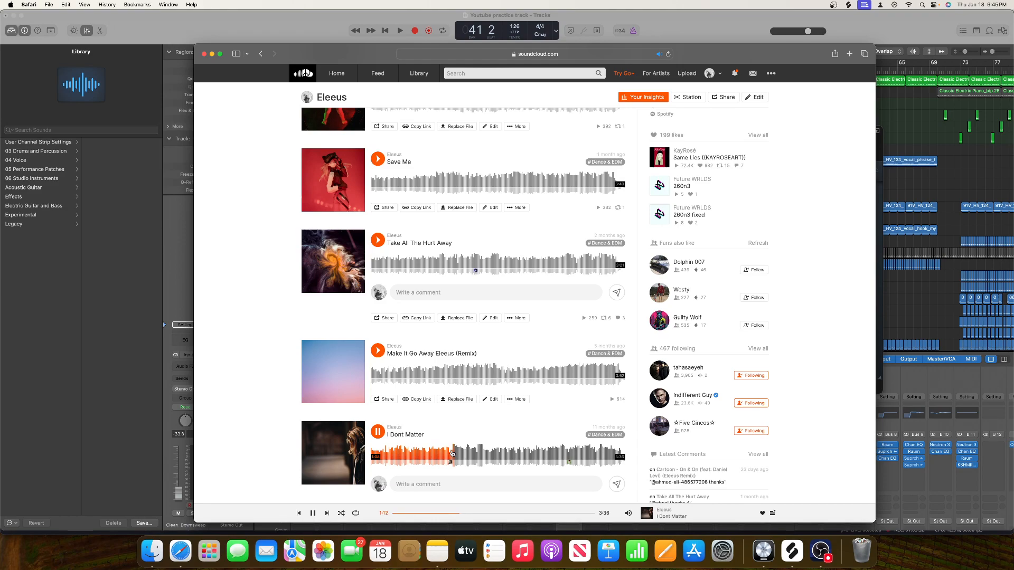
click(378, 432)
scroll(536, 478, down, 3)
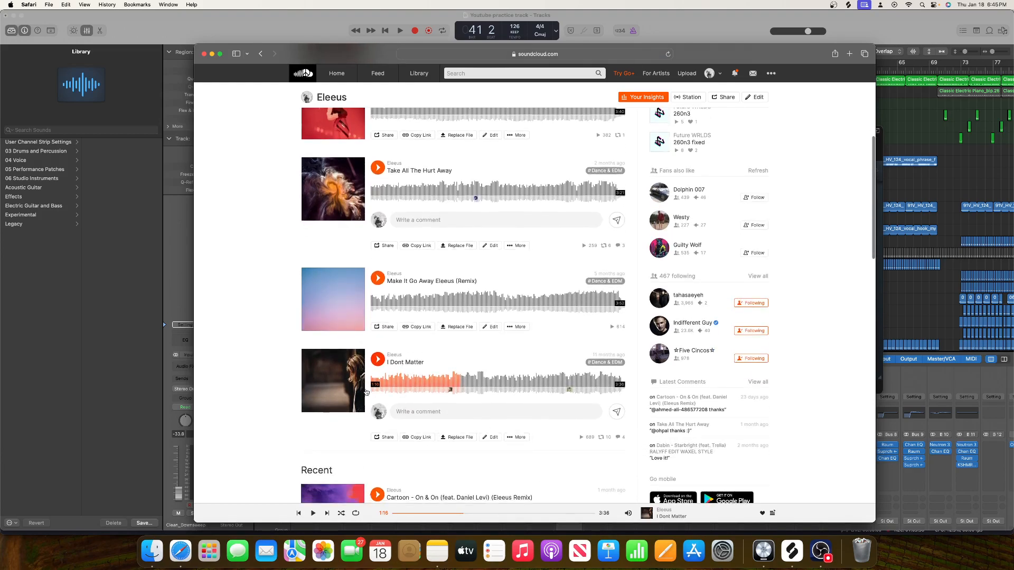
click(377, 363)
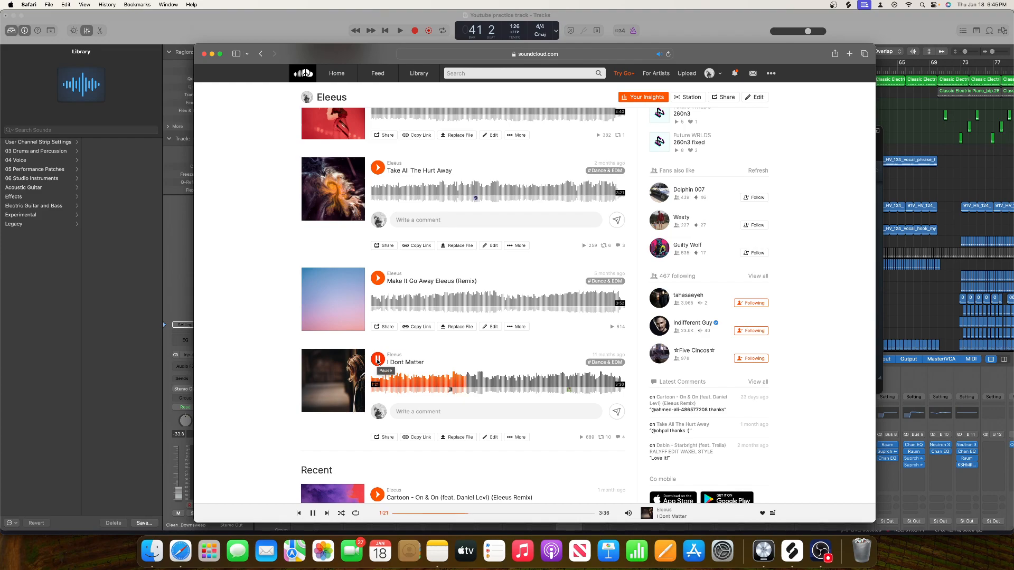
click(377, 360)
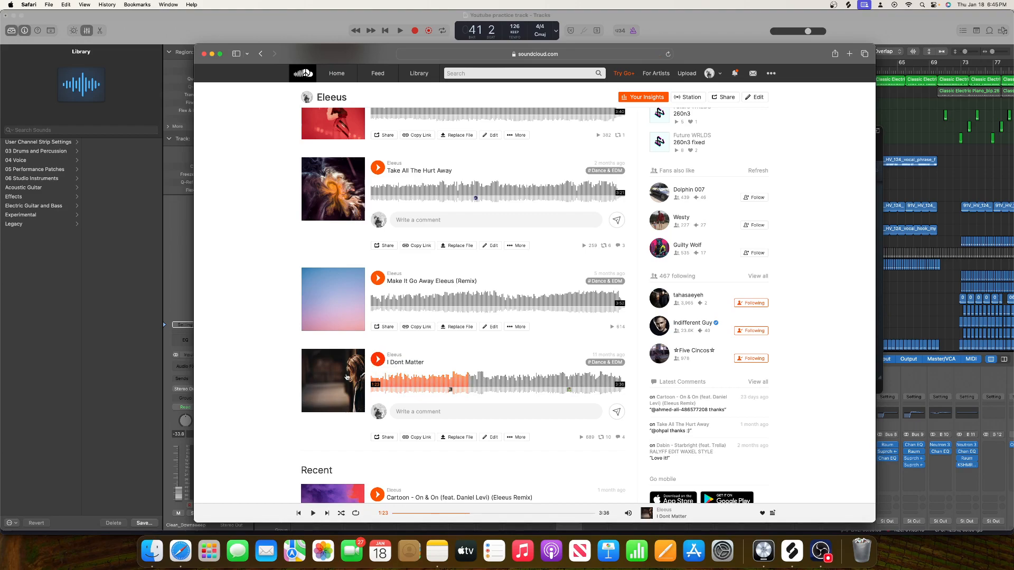
Return to the profile's Spotlight list and audition the Make It Go Away remix from partway through.
click(397, 362)
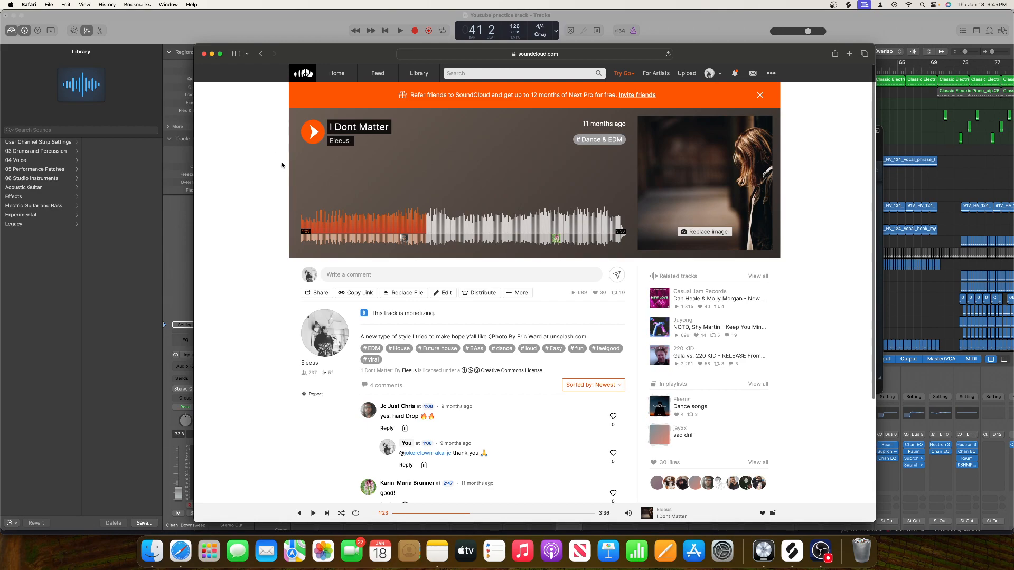
click(261, 53)
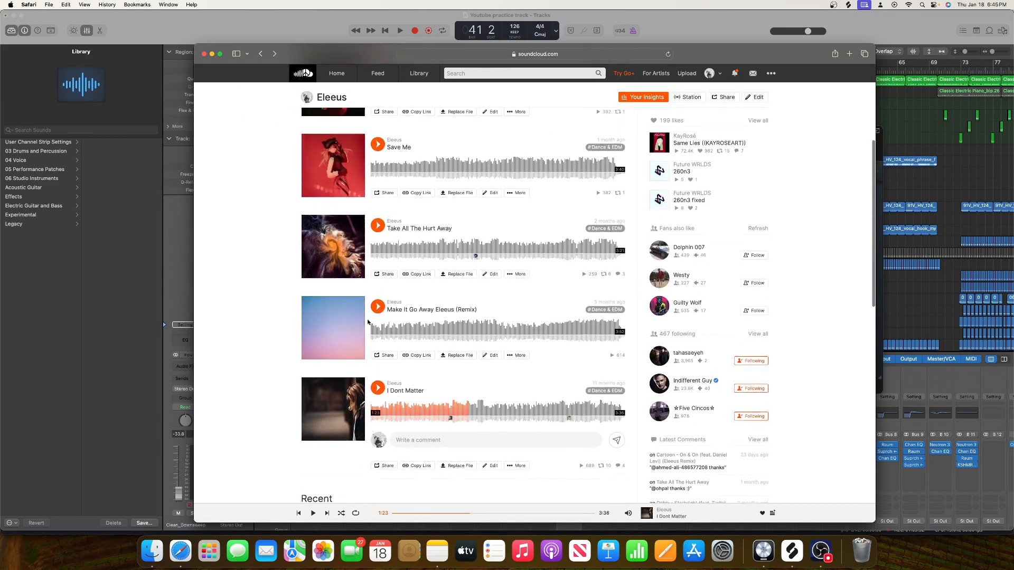
click(378, 323)
click(447, 350)
click(462, 349)
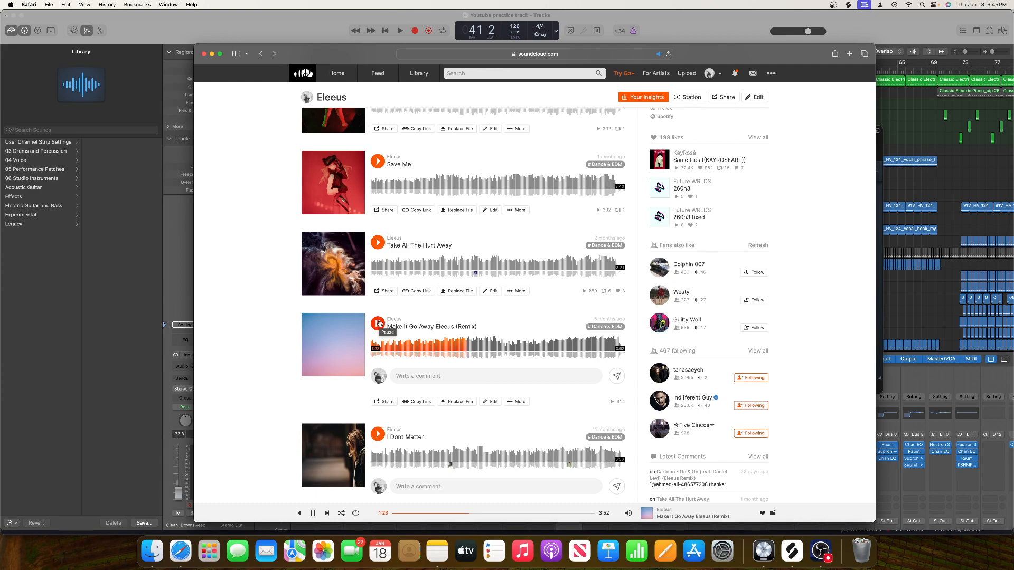
scroll(378, 323, up, 5)
click(377, 403)
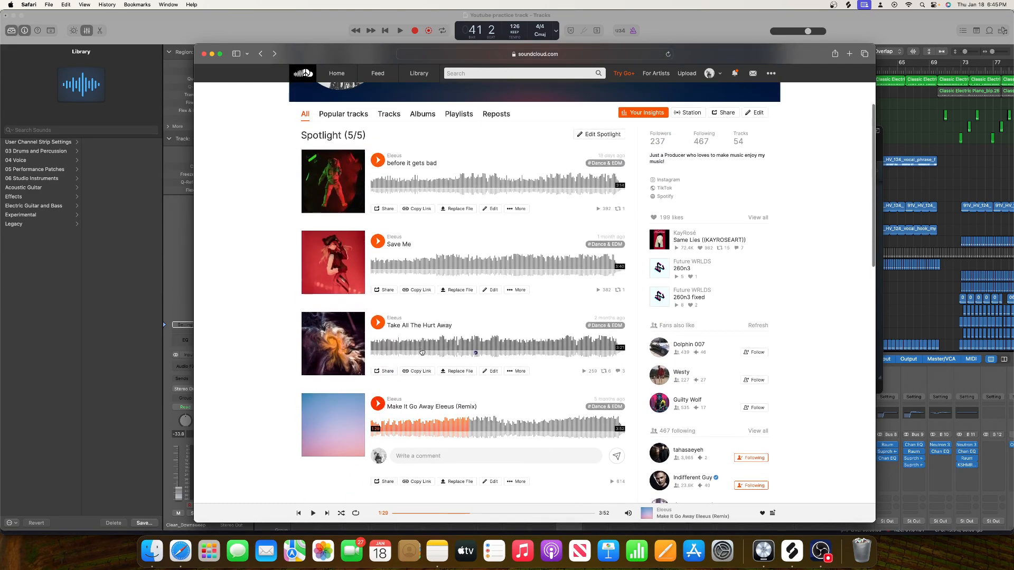
Open the edit form of the I Dont Matter track, download its audio file and show the download's progress.
scroll(421, 351, down, 5)
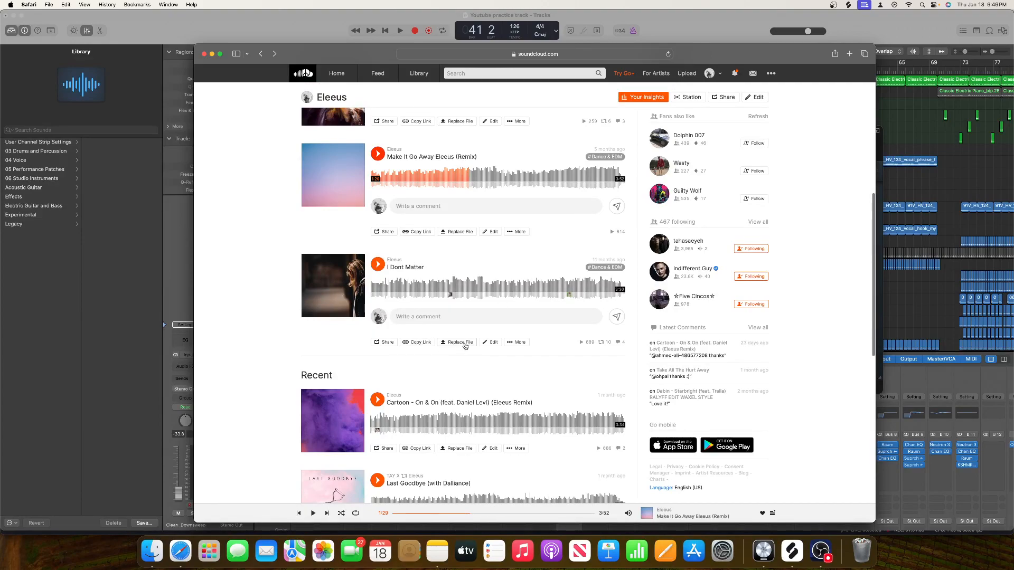
click(340, 312)
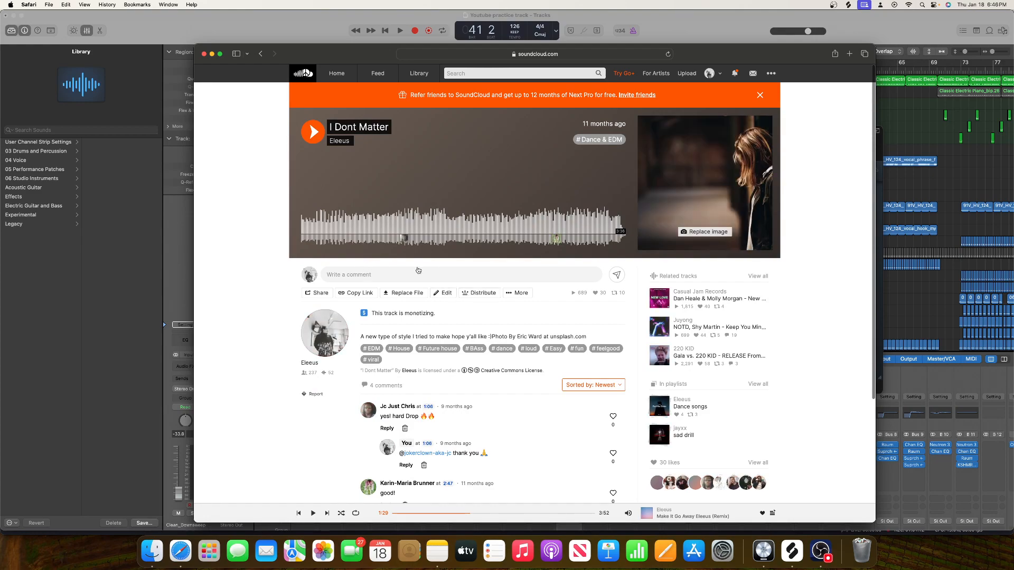
click(515, 294)
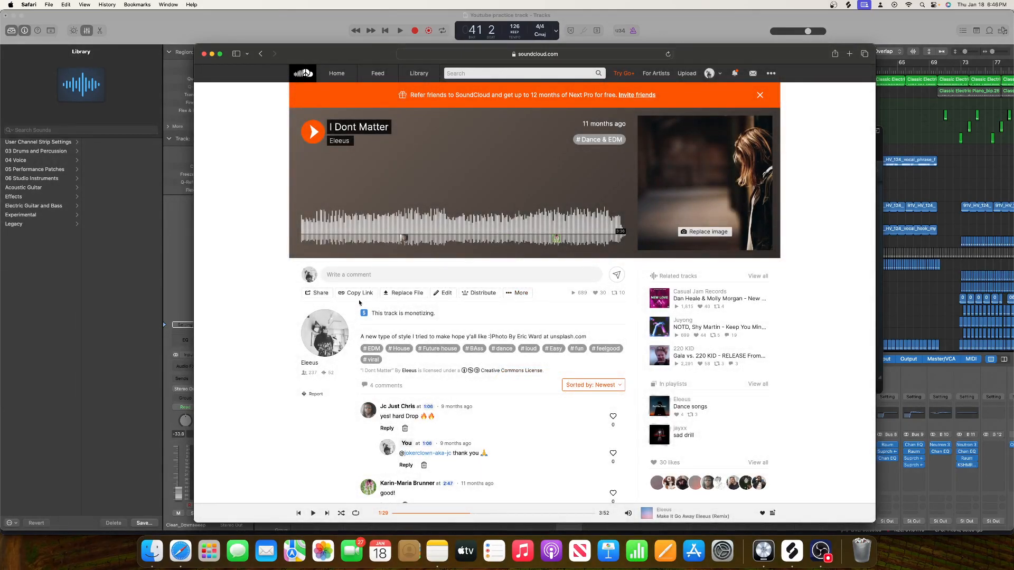
click(444, 293)
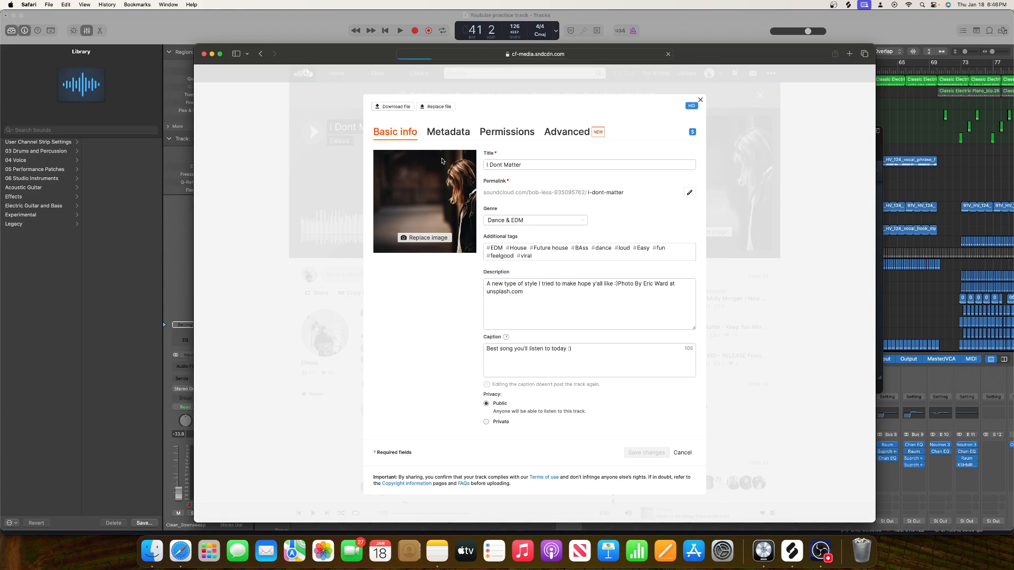
drag(703, 50, 339, 26)
click(357, 22)
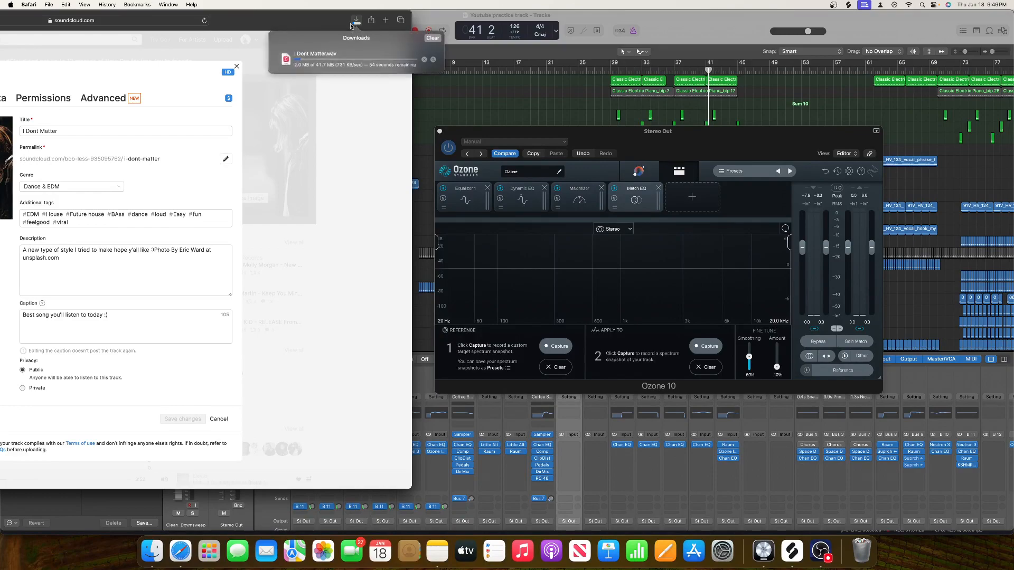
Import the downloaded I Dont Matter.wav into the Logic Pro project as a new audio track below the existing ones.
click(439, 131)
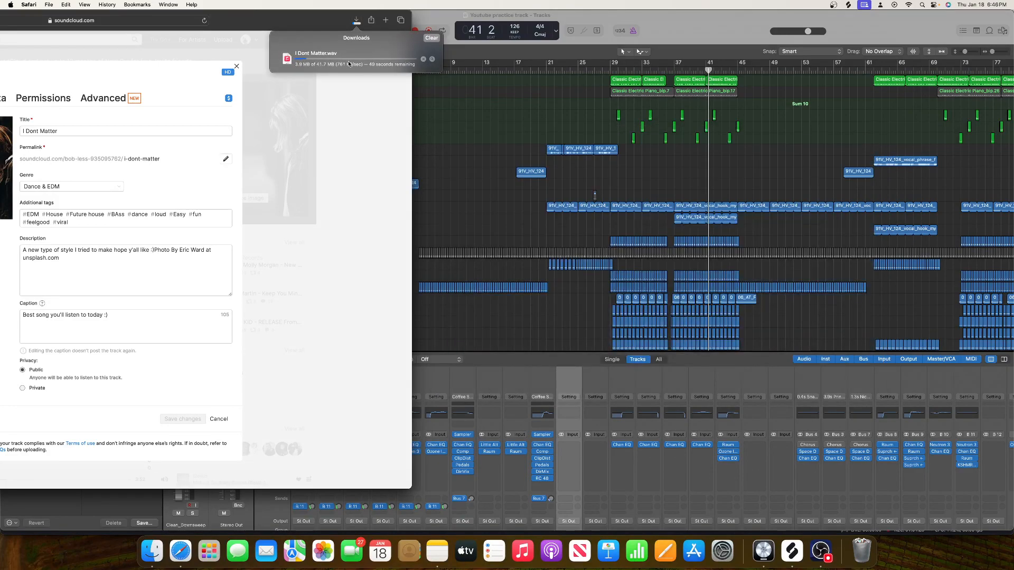
drag(345, 23, 459, 55)
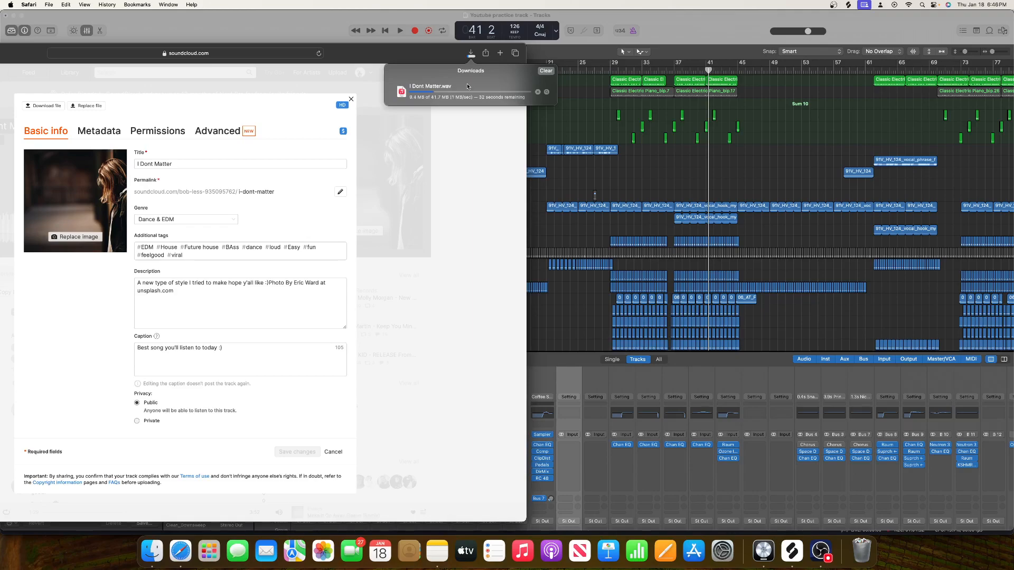
scroll(627, 241, down, 5)
scroll(628, 241, up, 2)
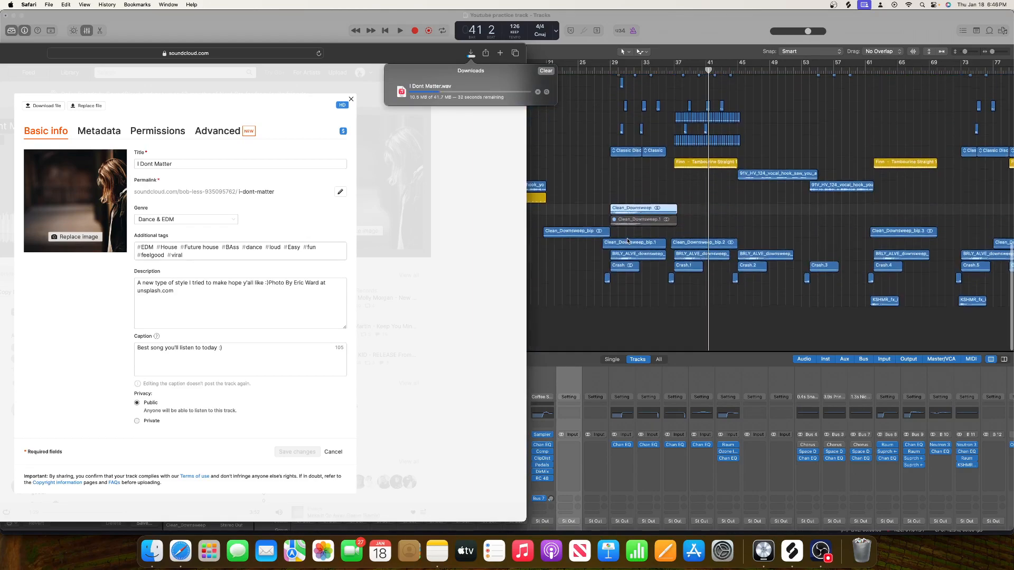
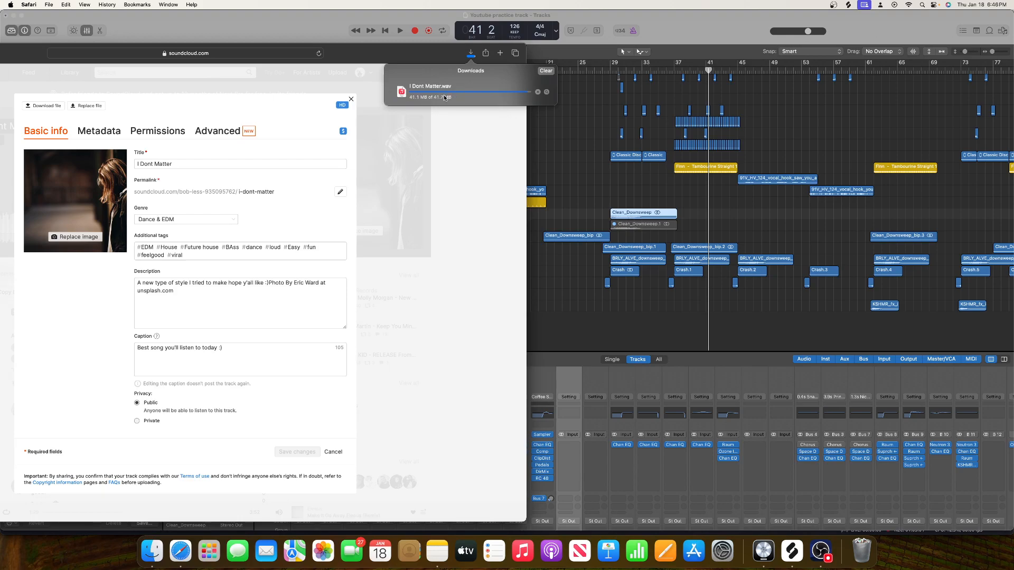
drag(429, 94, 654, 326)
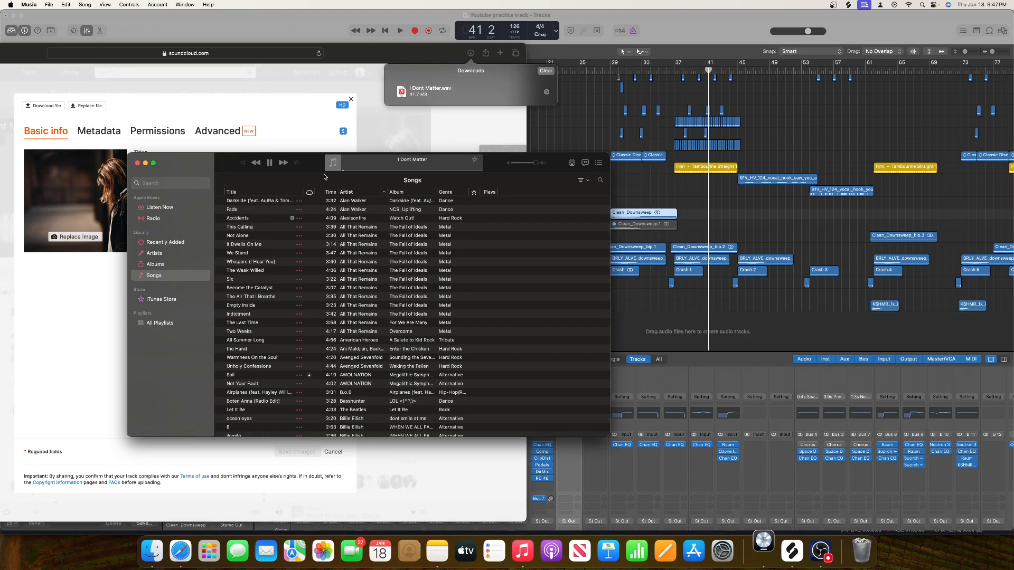
Clear the Music and Safari windows out of the way and move the I Dont Matter region to start at bar 1.
click(272, 163)
click(138, 163)
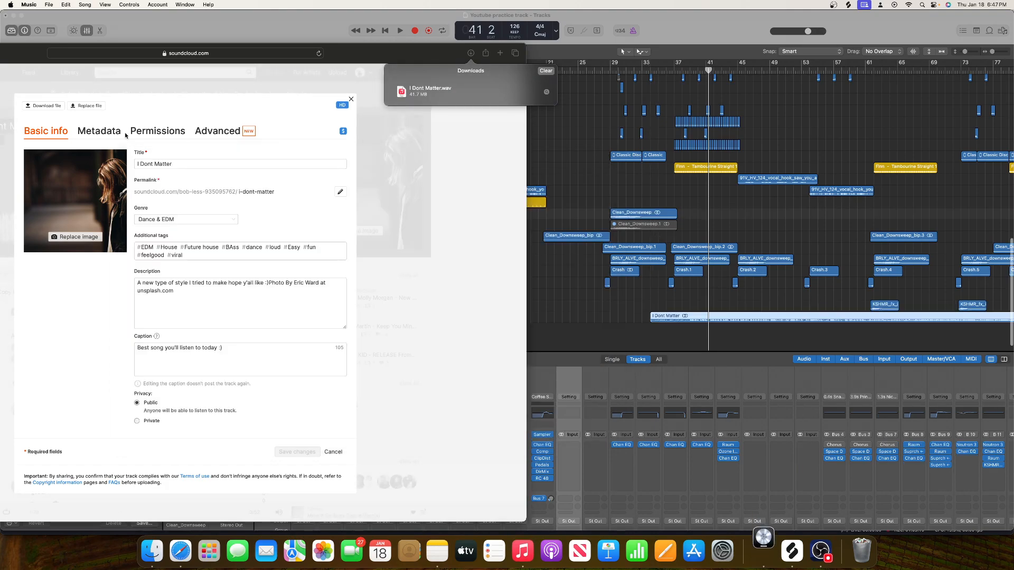
double_click(378, 58)
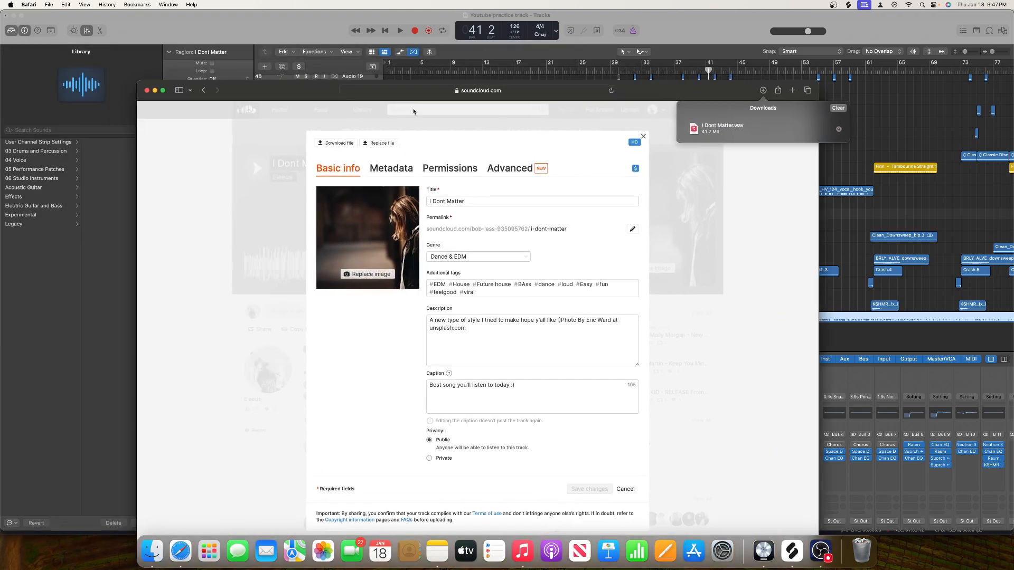
click(154, 90)
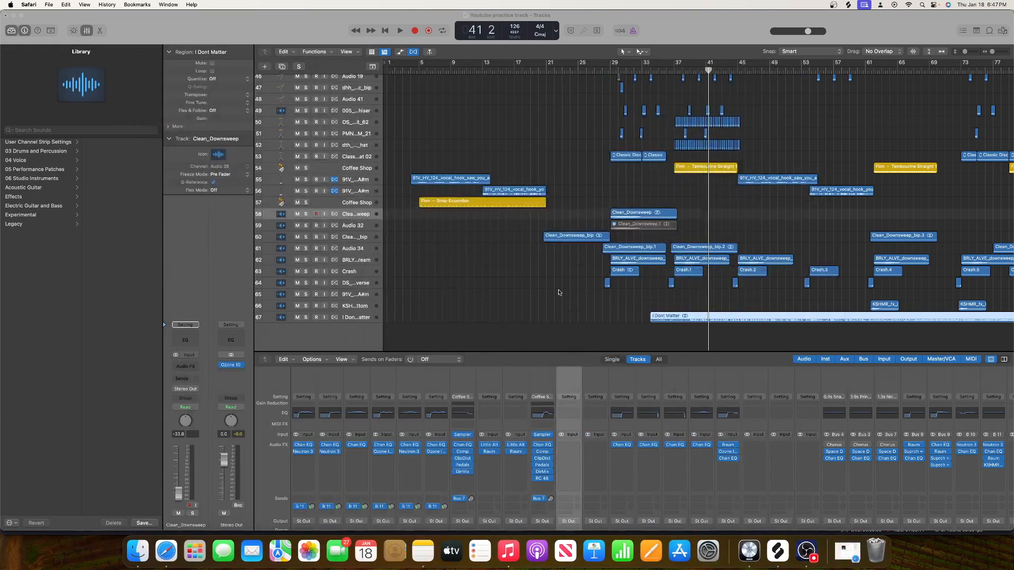
drag(807, 320, 436, 323)
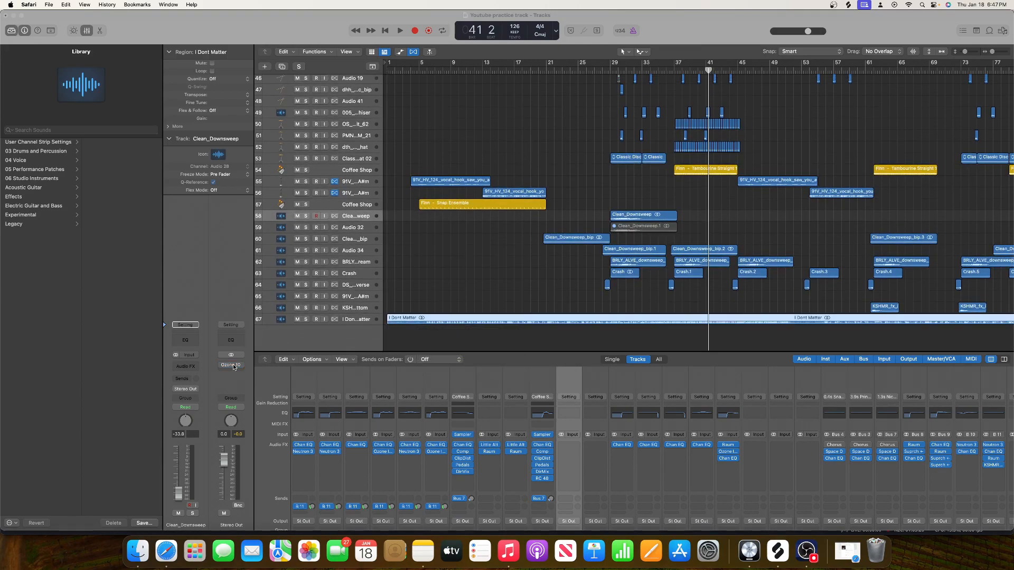
Remove the Match EQ module from the existing Ozone chain and insert a second stereo Ozone 10 on the Stereo Out.
click(233, 365)
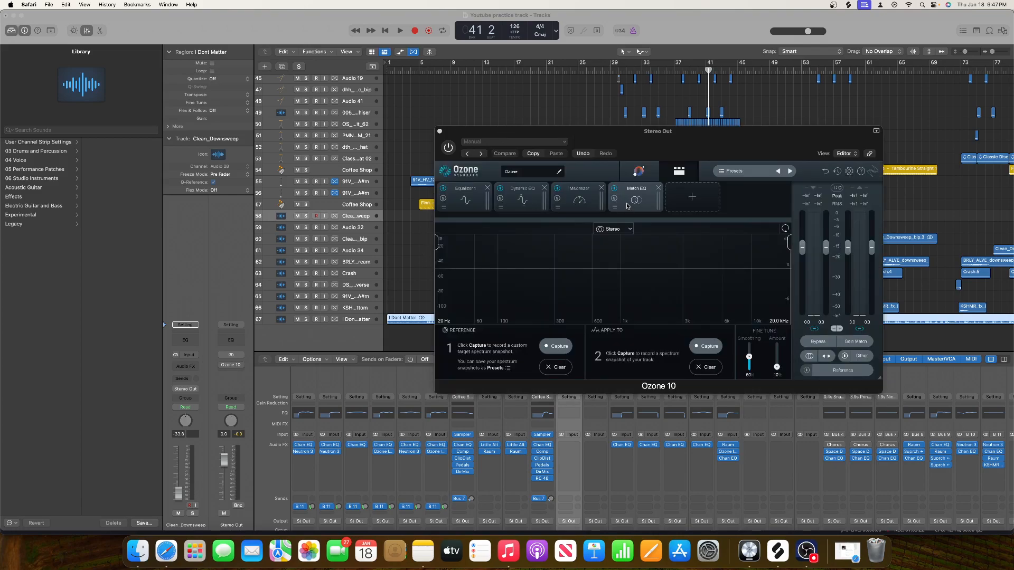
click(657, 188)
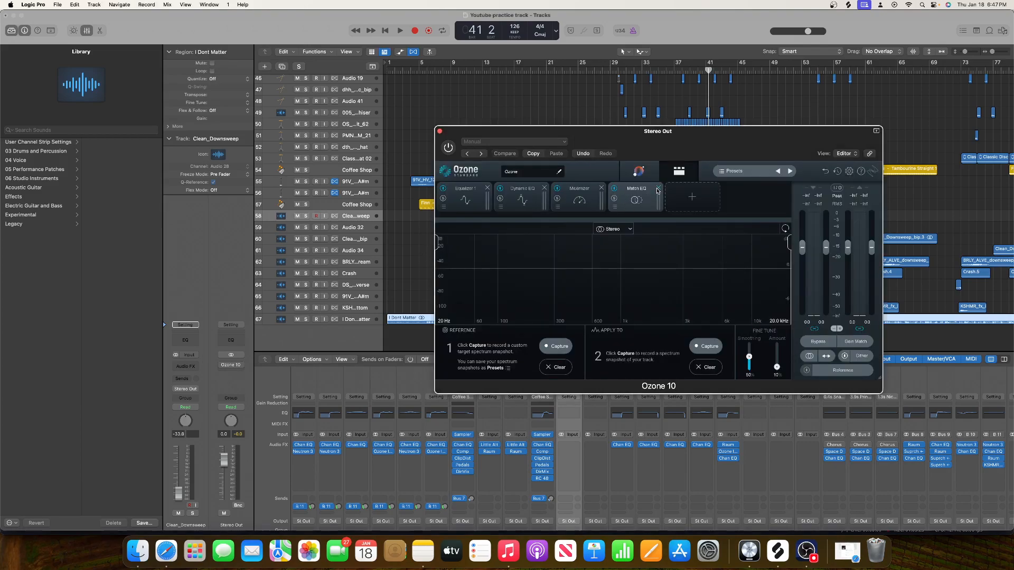
click(240, 366)
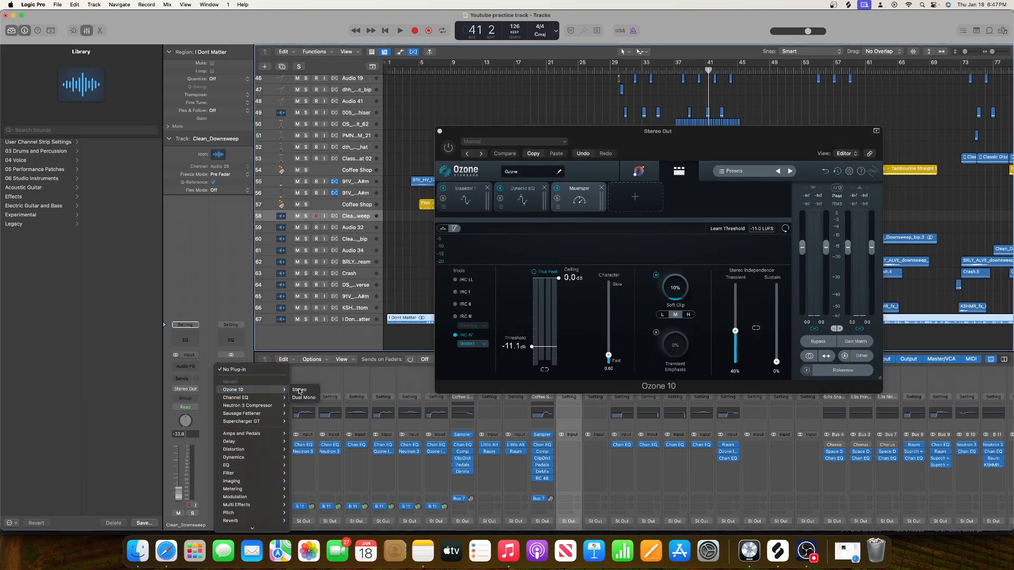
click(299, 390)
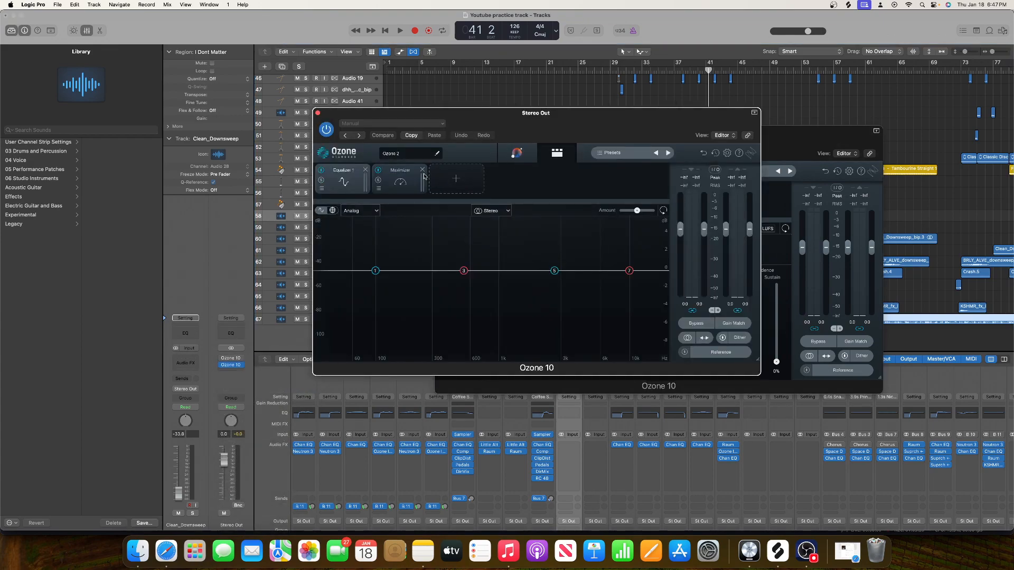
Replace the default Equalizer 1 and Maximizer modules in the second Ozone instance with a single Match EQ module.
click(423, 169)
click(364, 171)
click(358, 174)
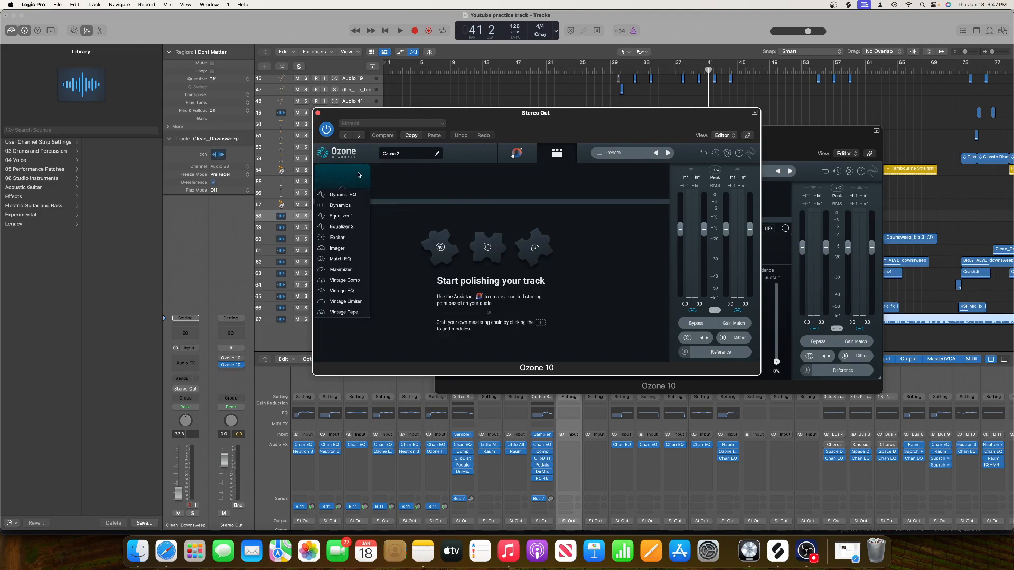
click(342, 291)
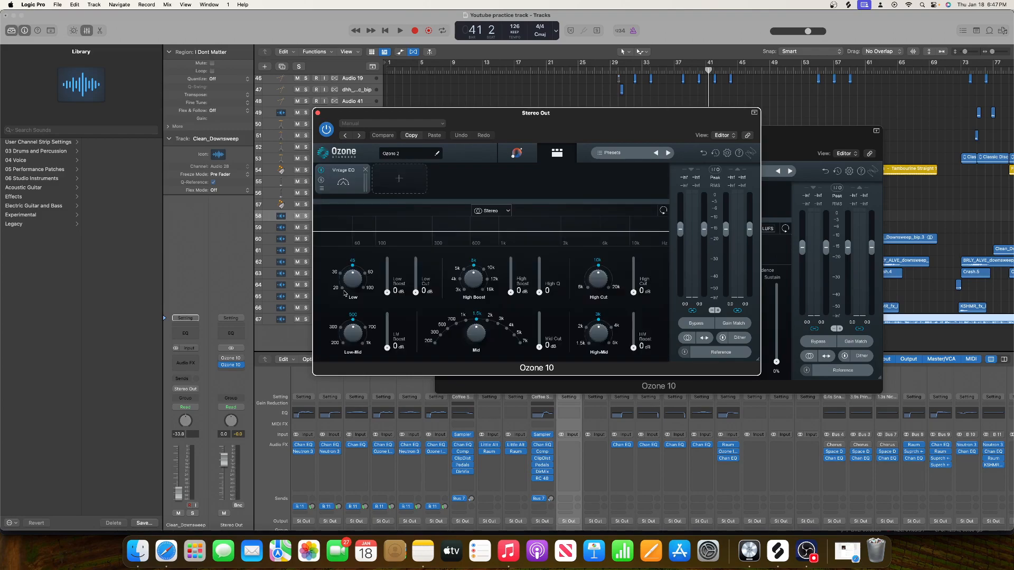
click(366, 170)
click(363, 174)
click(338, 259)
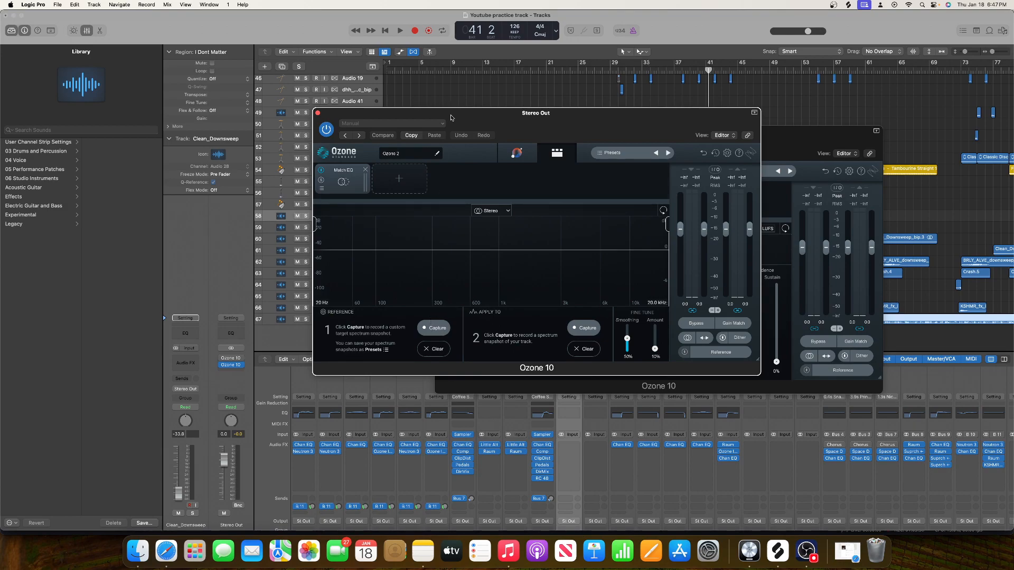
Solo the I Dont Matter track, close the first Ozone window and play the reference through Match EQ from bar 41.
drag(451, 117, 630, 115)
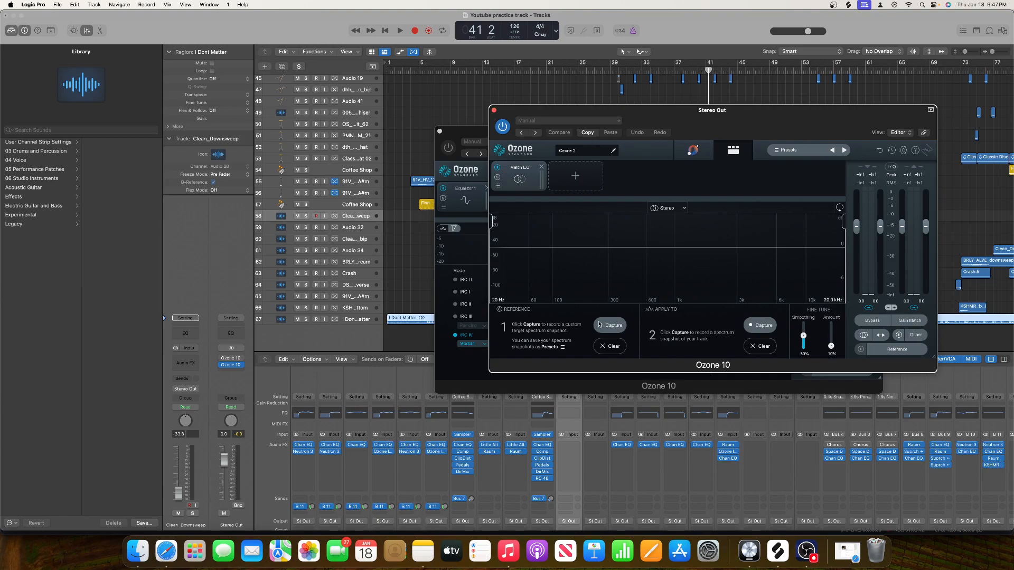
click(305, 320)
drag(757, 115, 270, 43)
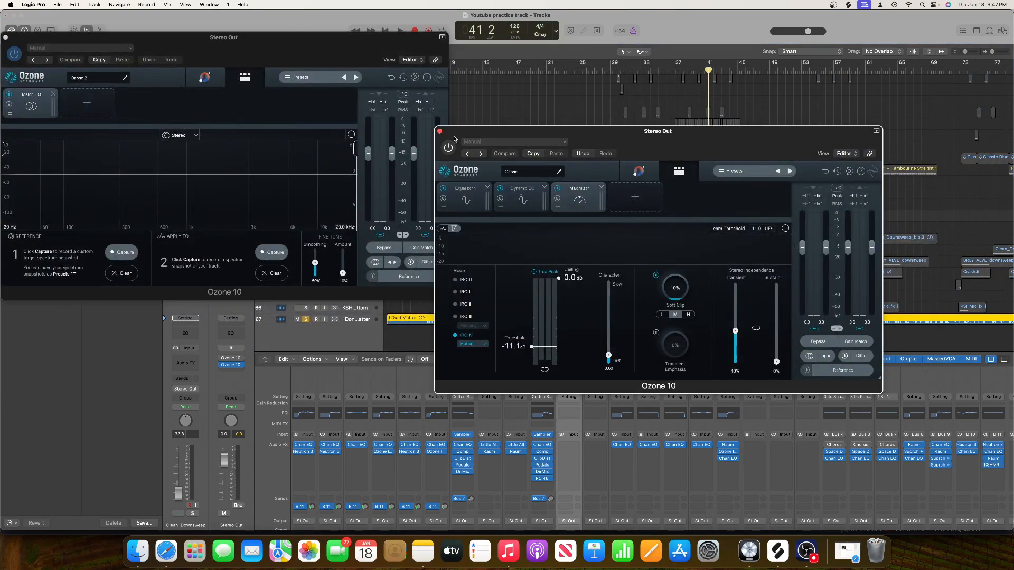
click(439, 131)
scroll(592, 221, right, 5)
key(space)
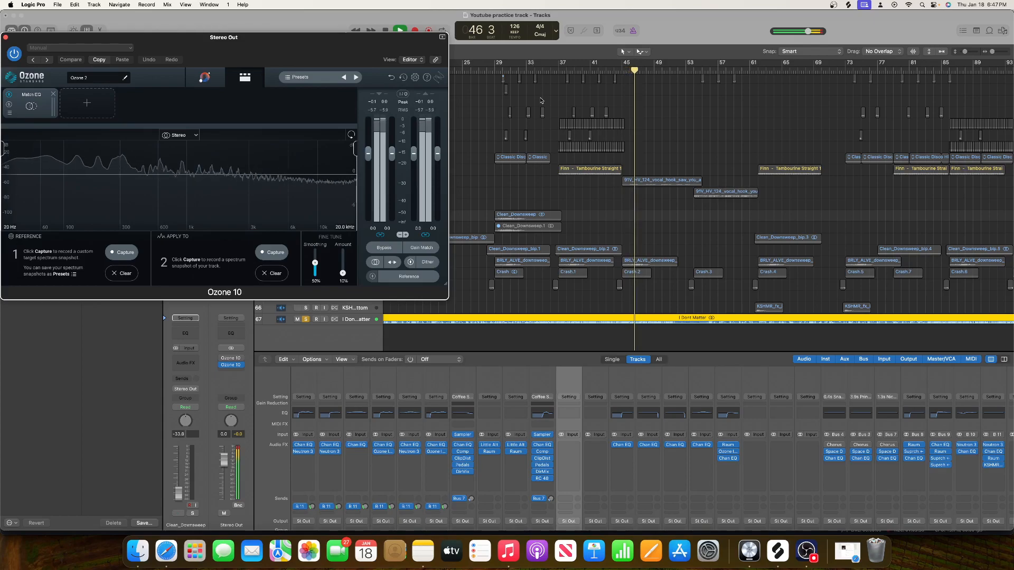
Capture the spectrum of the soloed I Dont Matter track as the Match EQ reference while it plays.
key(space)
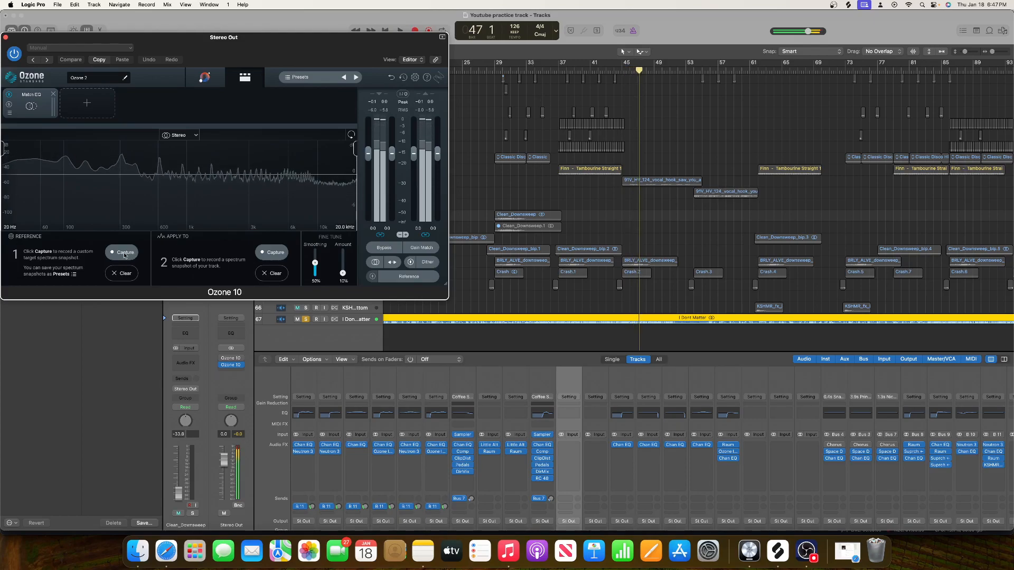
click(123, 253)
click(583, 71)
click(528, 71)
key(space)
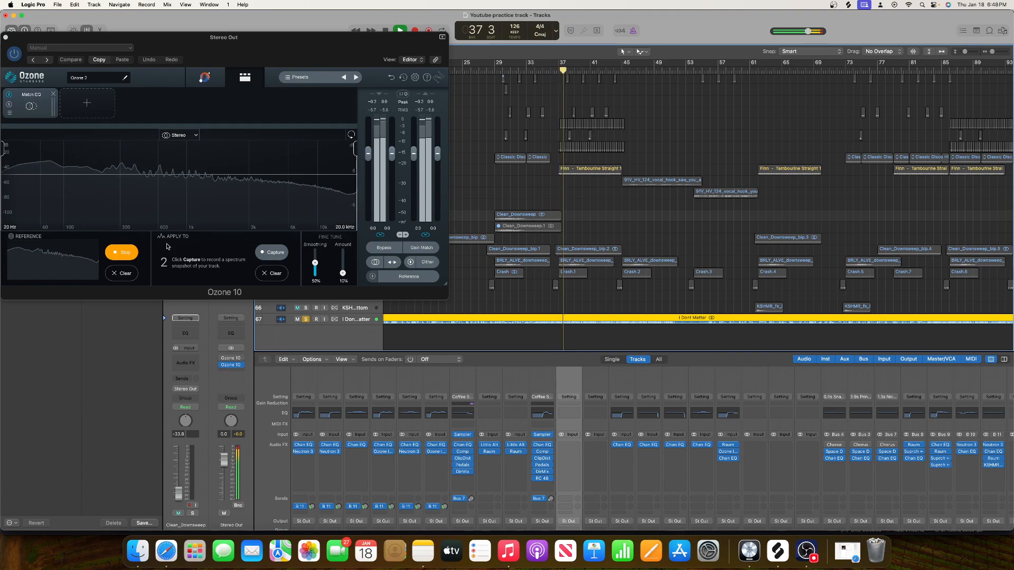
click(128, 252)
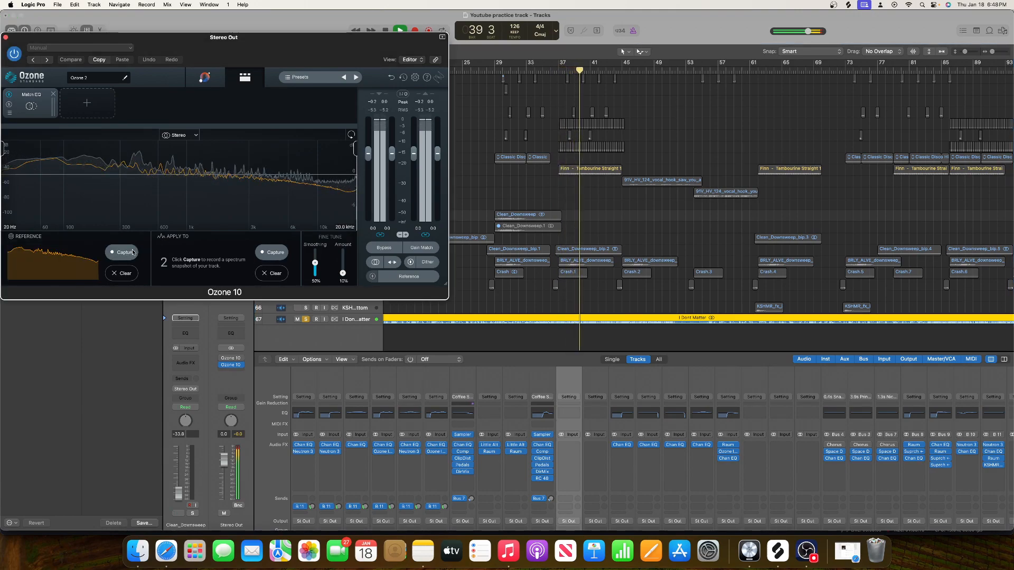
key(space)
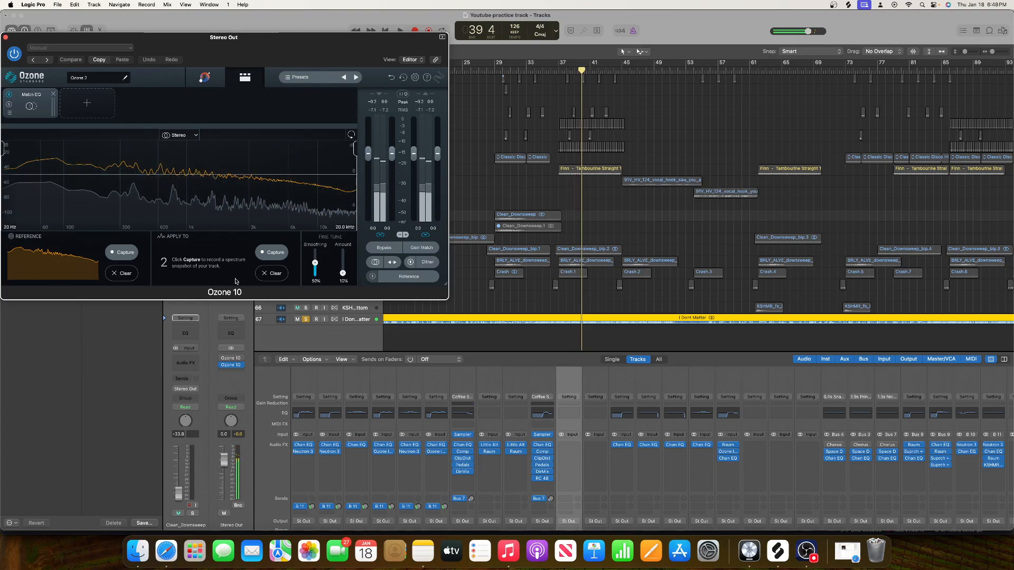
Mute the I Dont Matter track and capture the mix's own spectrum in Match EQ's Apply To section during playback.
drag(236, 51, 743, 72)
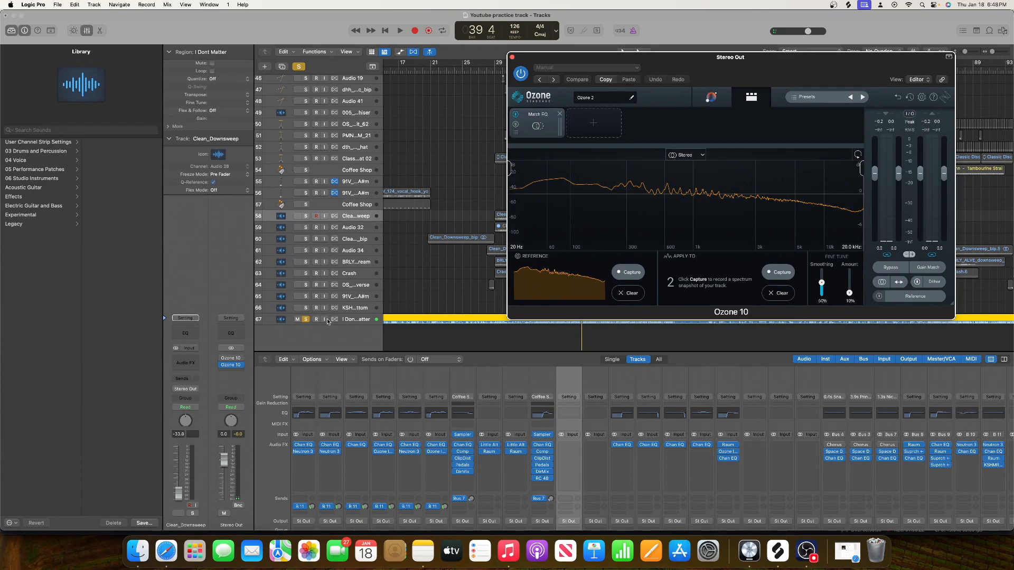
click(298, 319)
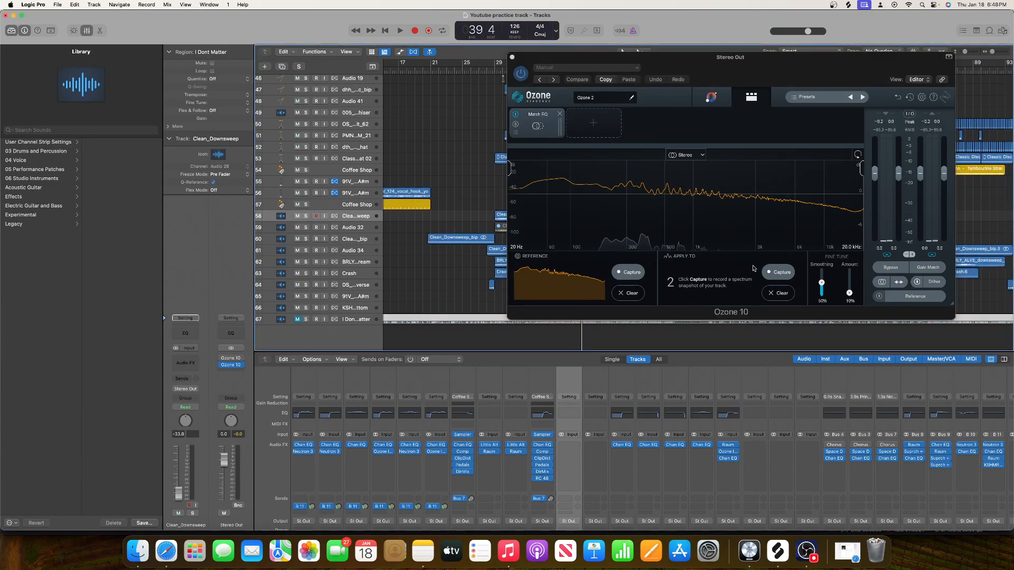
key(space)
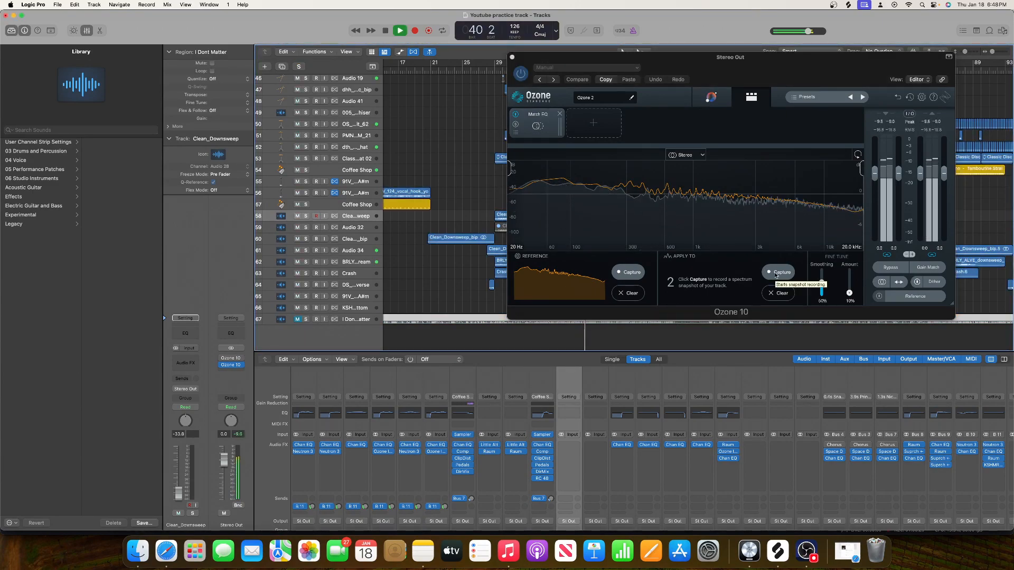
click(776, 273)
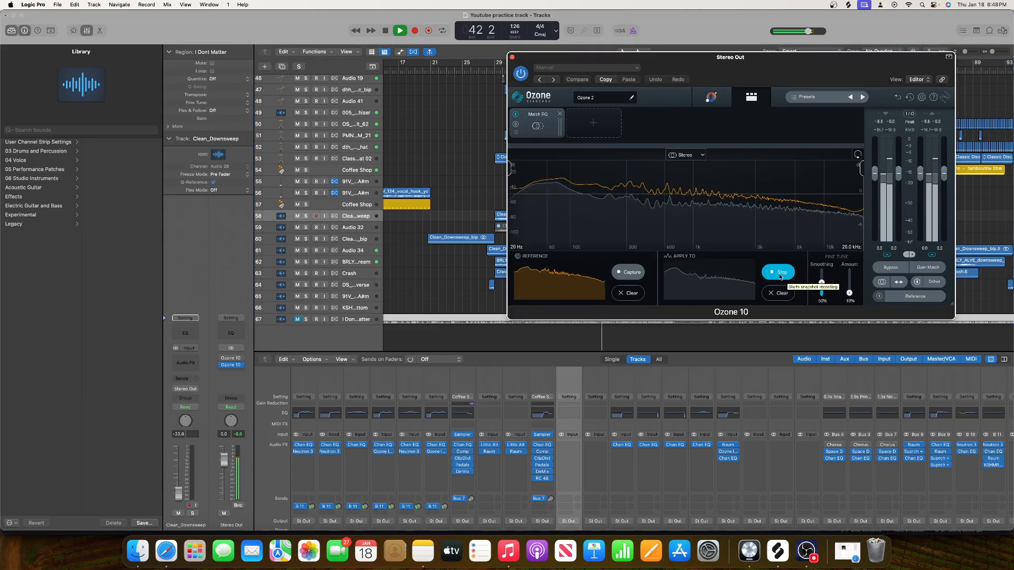
click(779, 274)
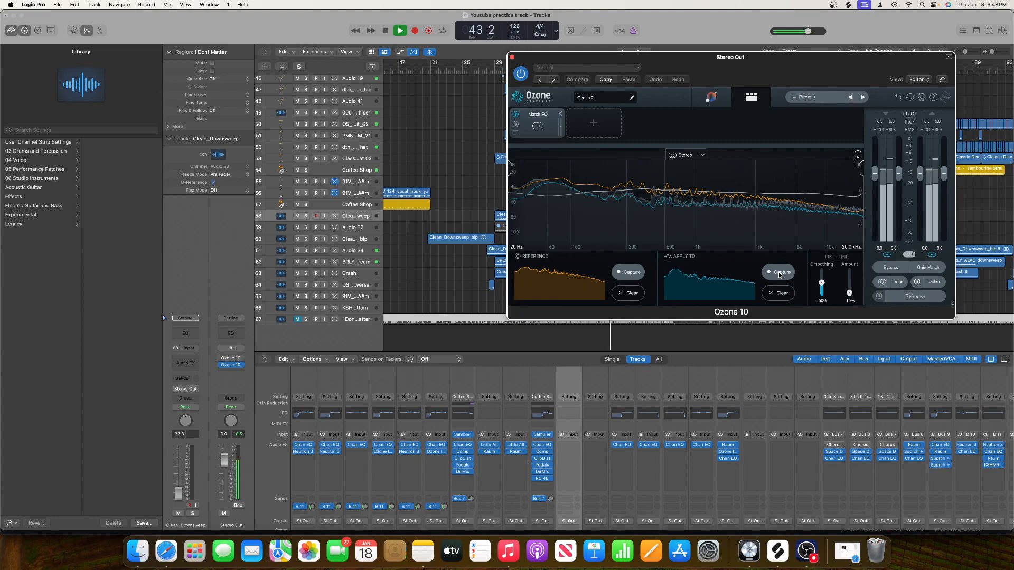
key(space)
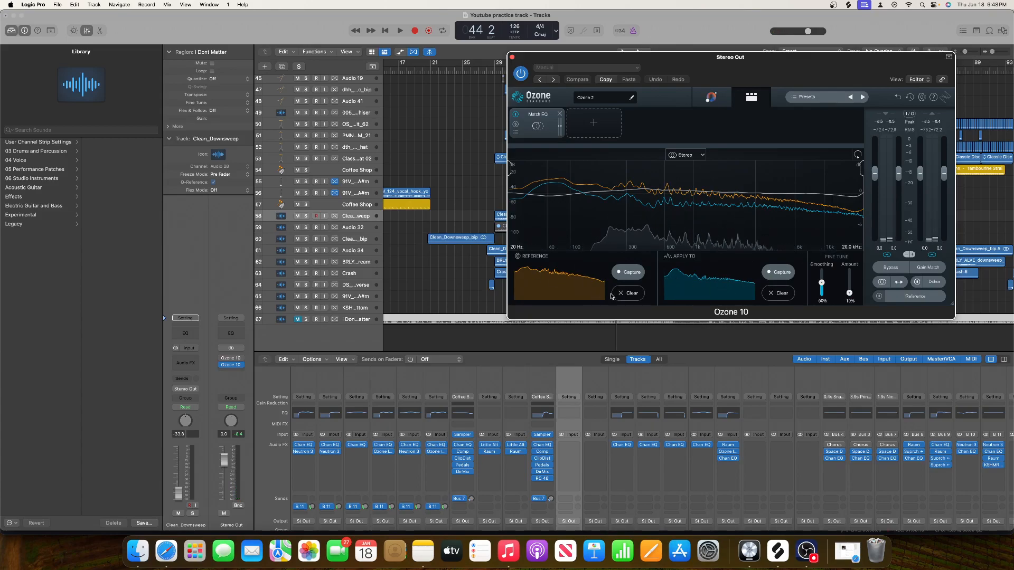
Close the Match EQ window, reactivate the first Ozone 10 on the Stereo Out and audition the mix from bar 29.
key(space)
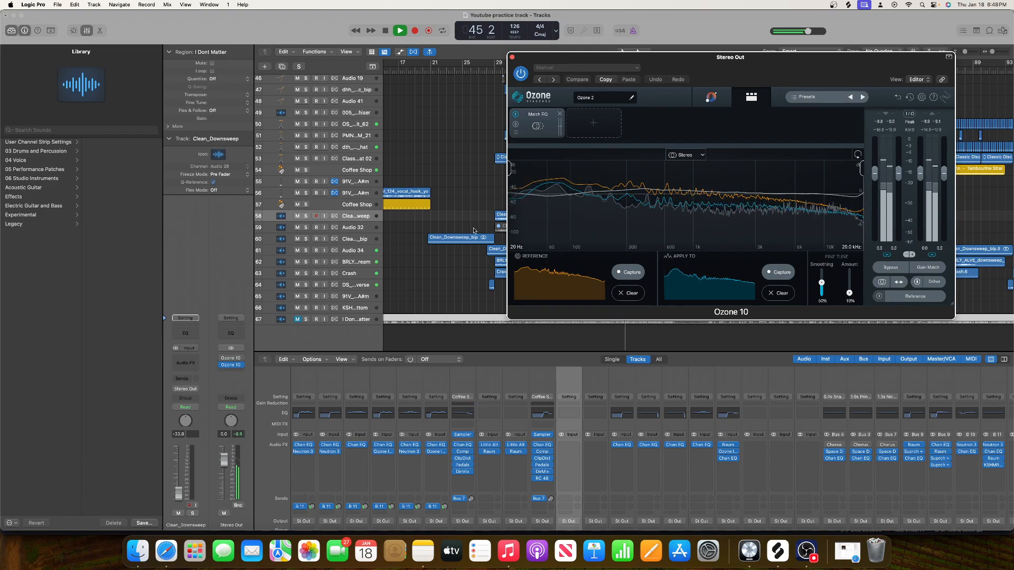
key(space)
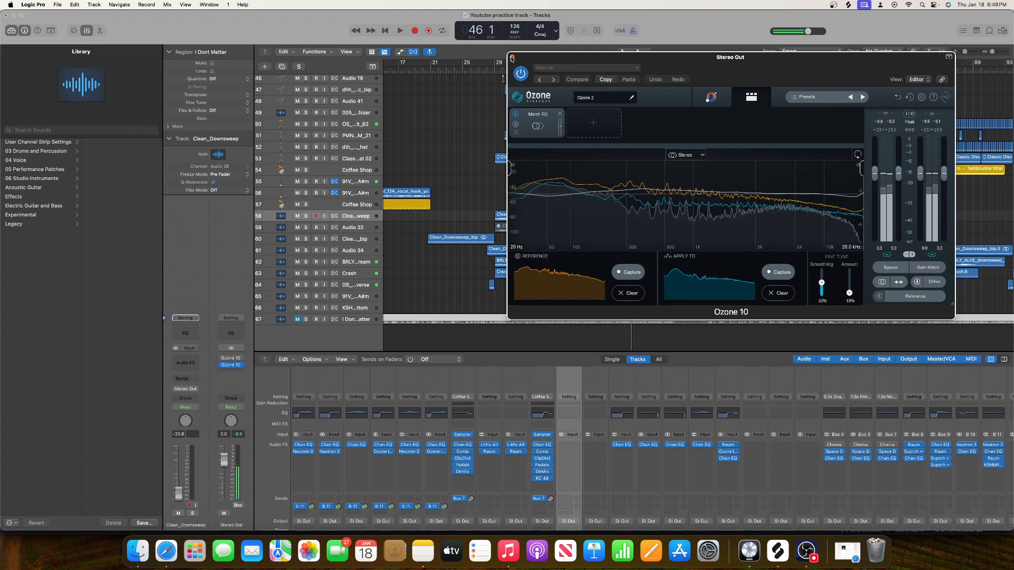
click(511, 58)
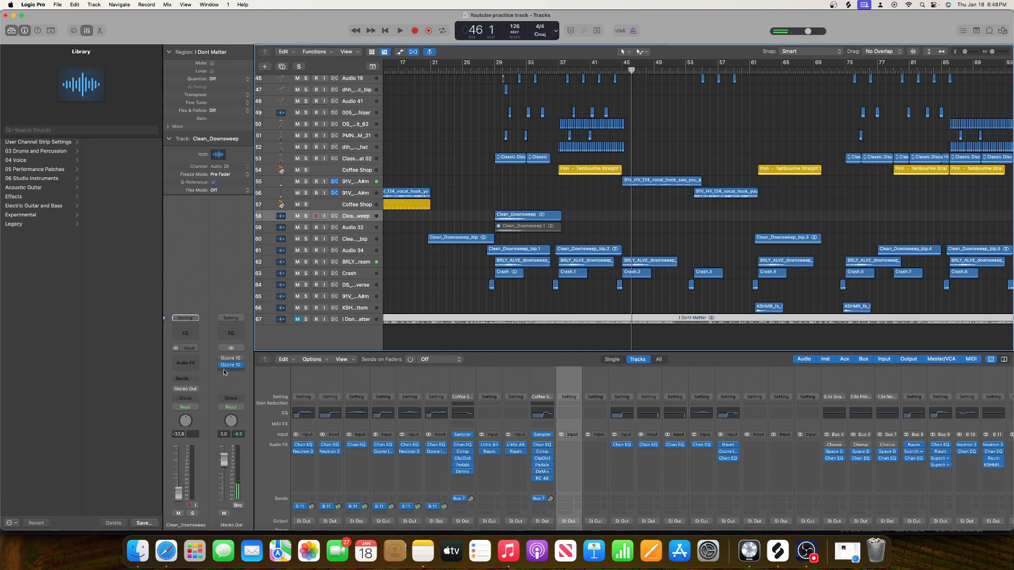
click(493, 70)
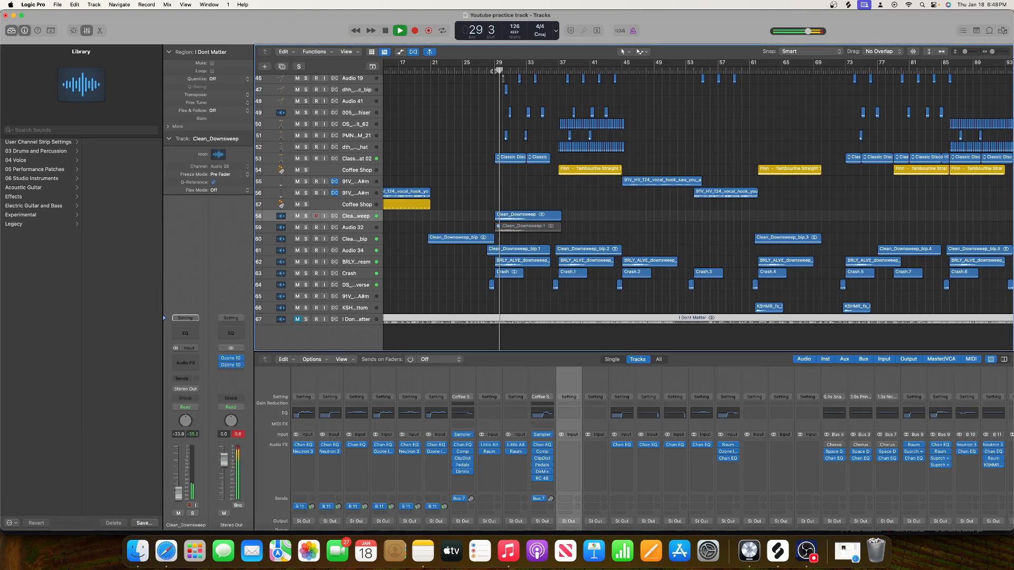
scroll(560, 246, down, 1)
scroll(560, 247, left, 1)
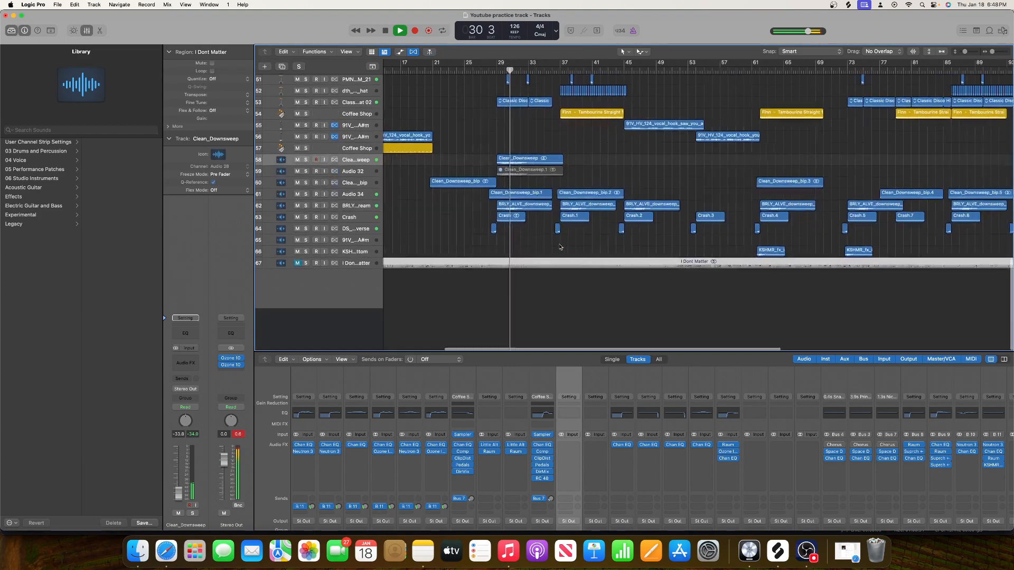
scroll(559, 247, up, 5)
key(space)
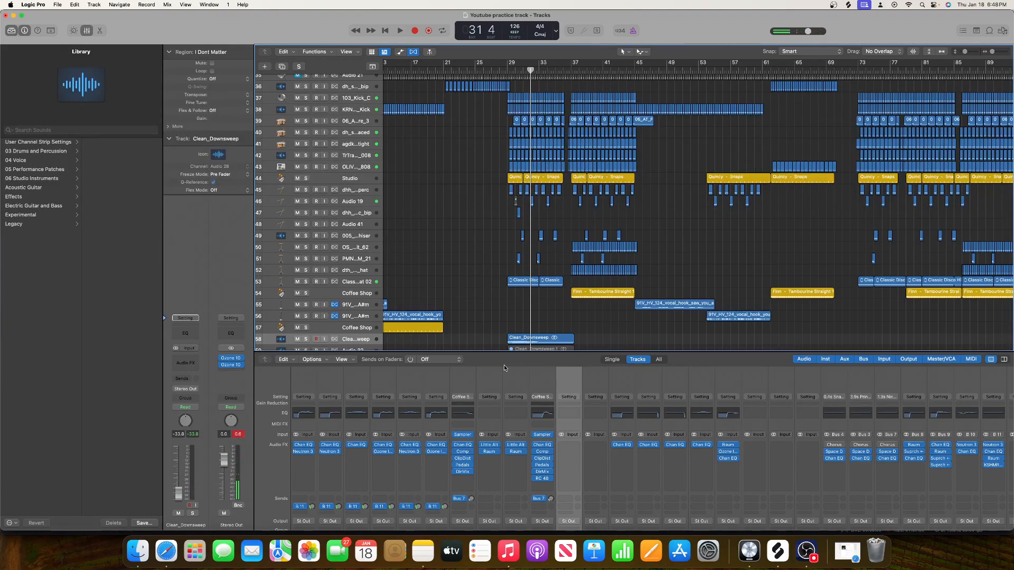
Enlarge the tracks area above the mixer and place the playhead at bar 45.
drag(497, 352, 498, 421)
scroll(527, 367, down, 3)
scroll(527, 367, left, 3)
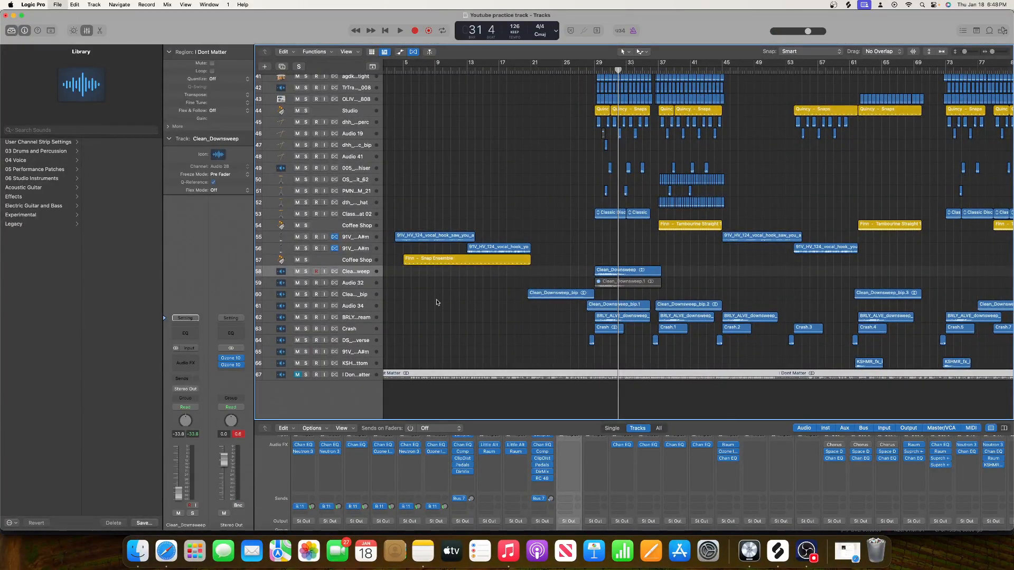
scroll(443, 303, up, 3)
key(Return)
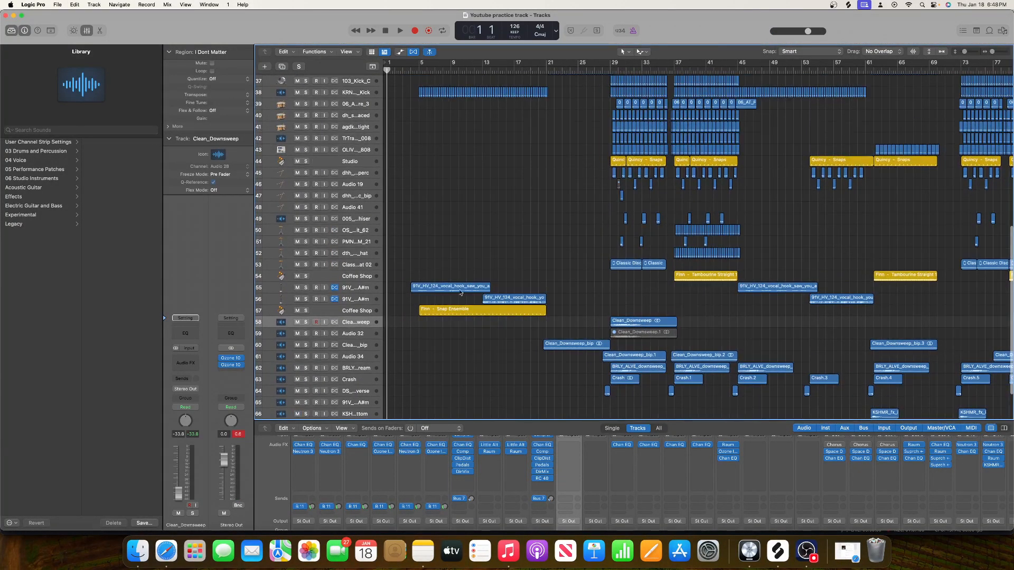
scroll(443, 297, up, 10)
scroll(659, 233, right, 5)
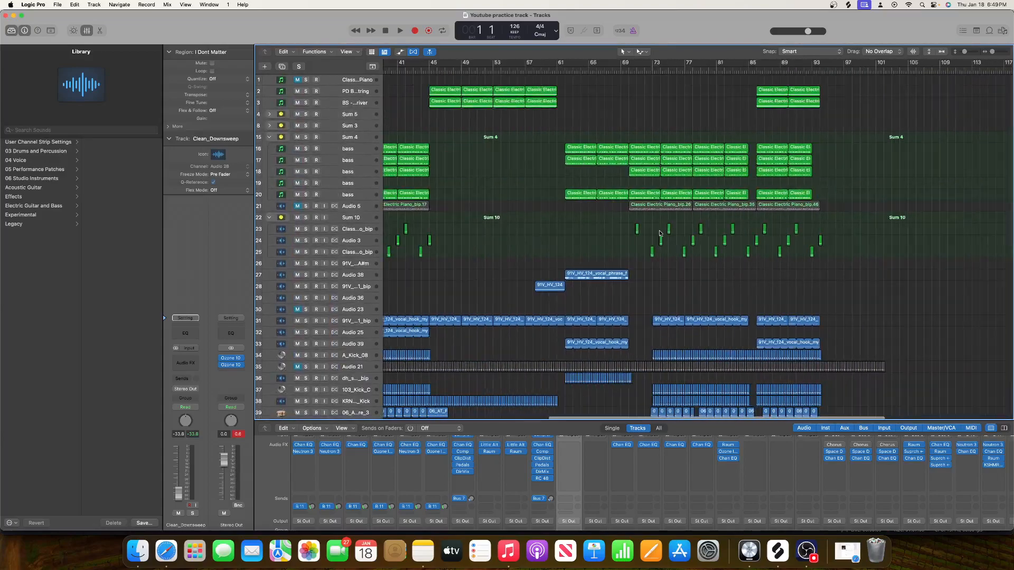
click(428, 70)
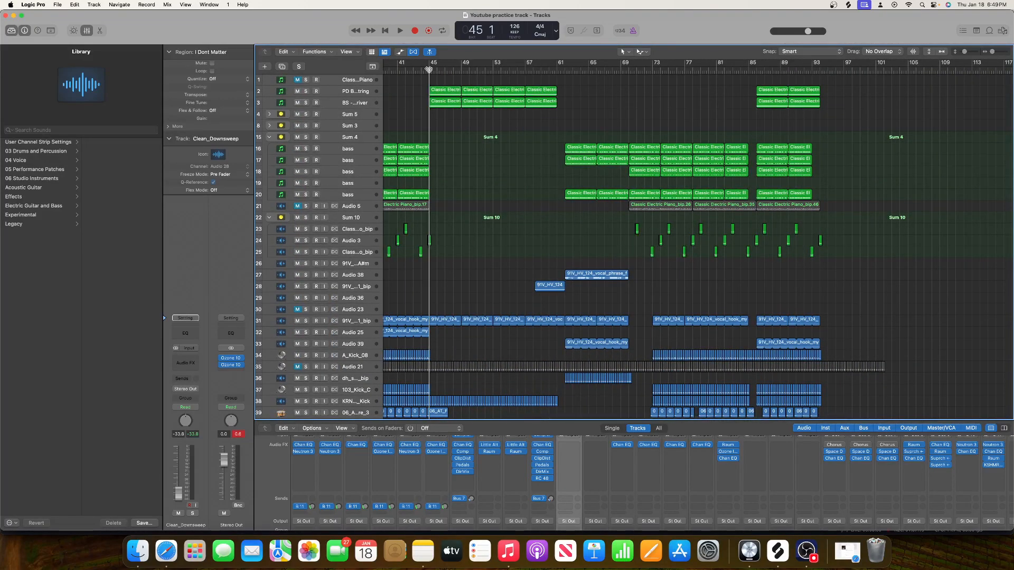
Check the audio mixer levels in OBS Studio, return to Logic Pro and review the lower tracks during playback from bar 45.
click(806, 550)
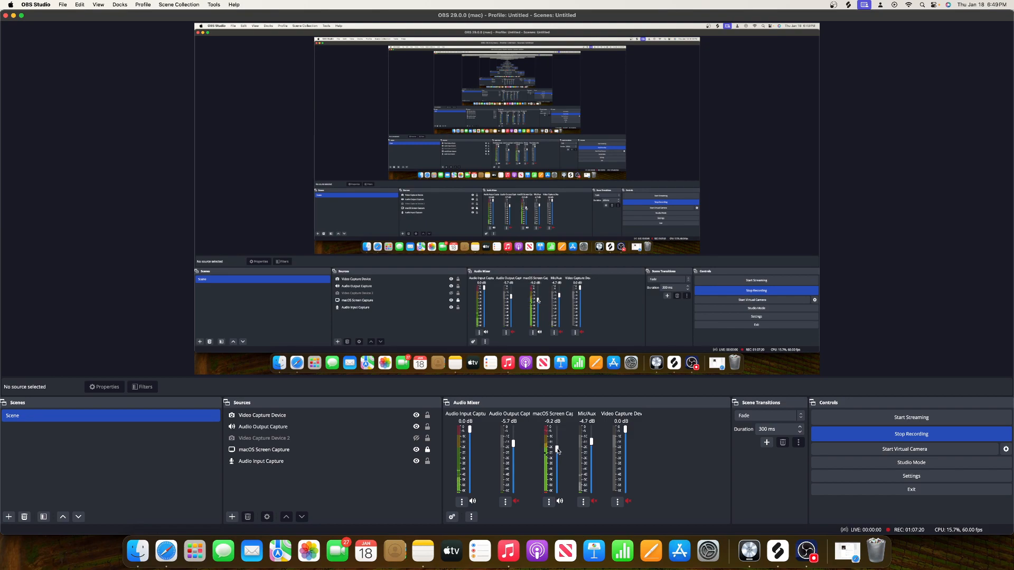
click(755, 553)
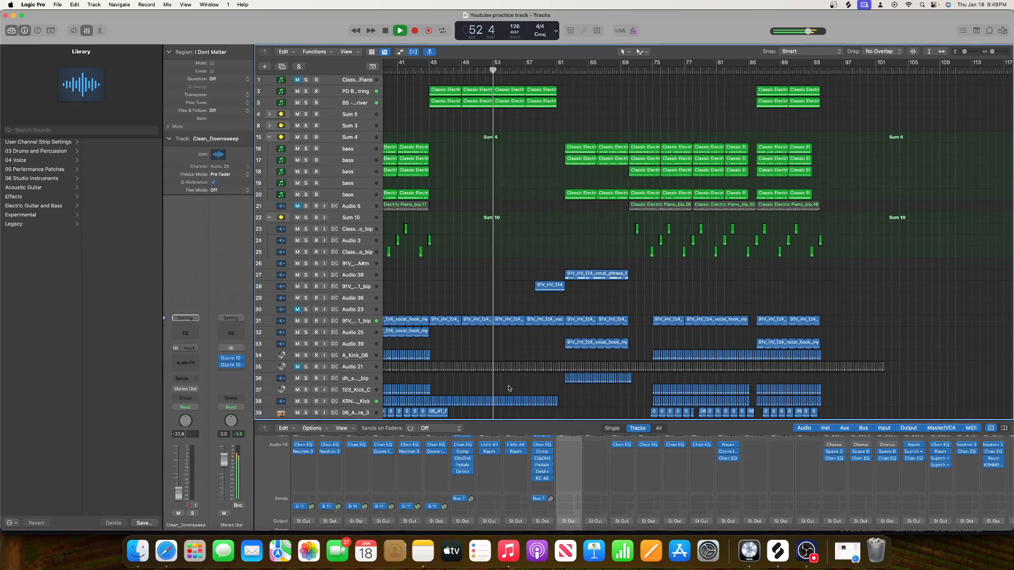
scroll(508, 388, down, 3)
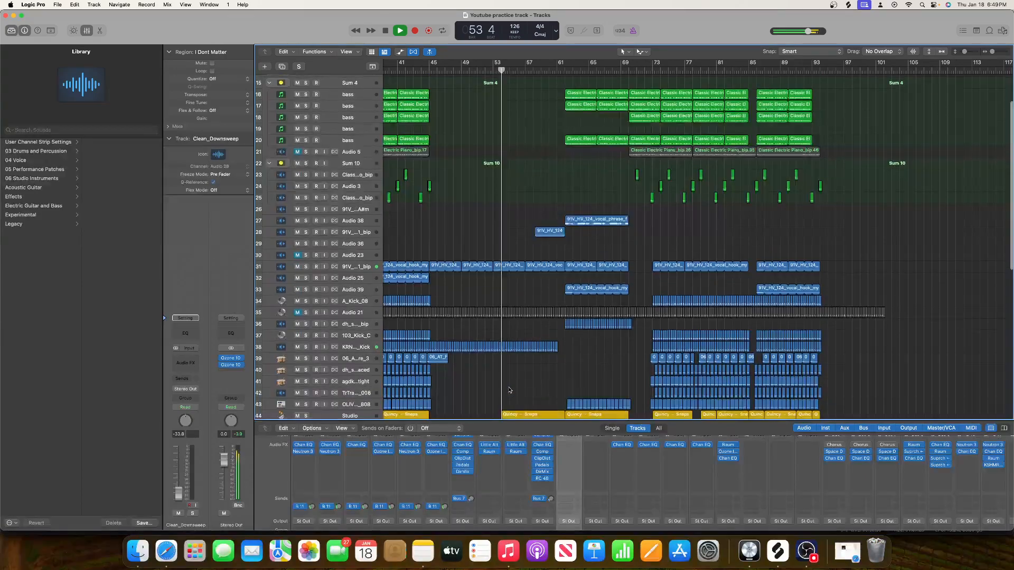
scroll(510, 390, down, 2)
scroll(512, 390, down, 2)
scroll(512, 390, down, 2)
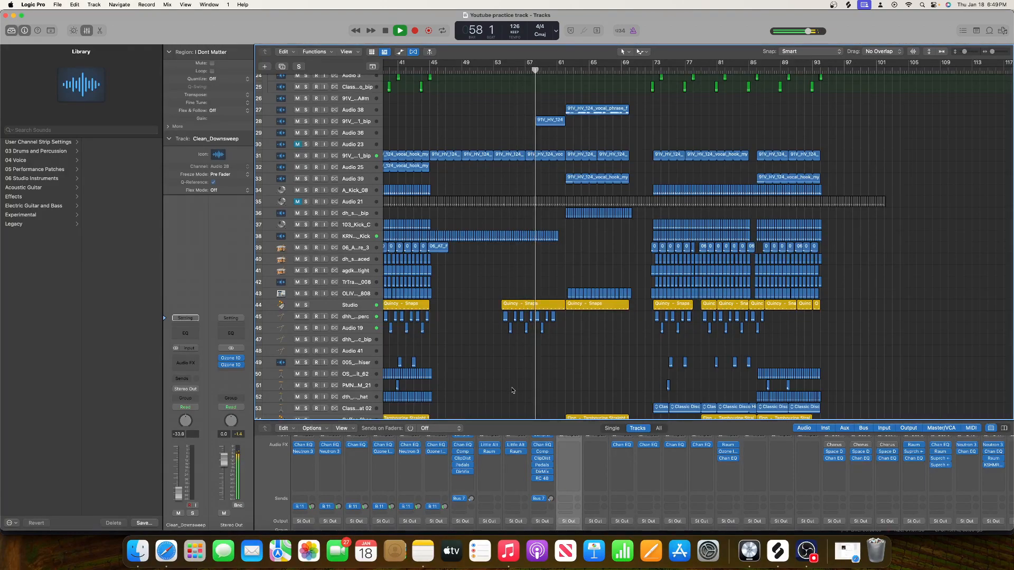
scroll(515, 391, down, 4)
scroll(518, 391, left, 1)
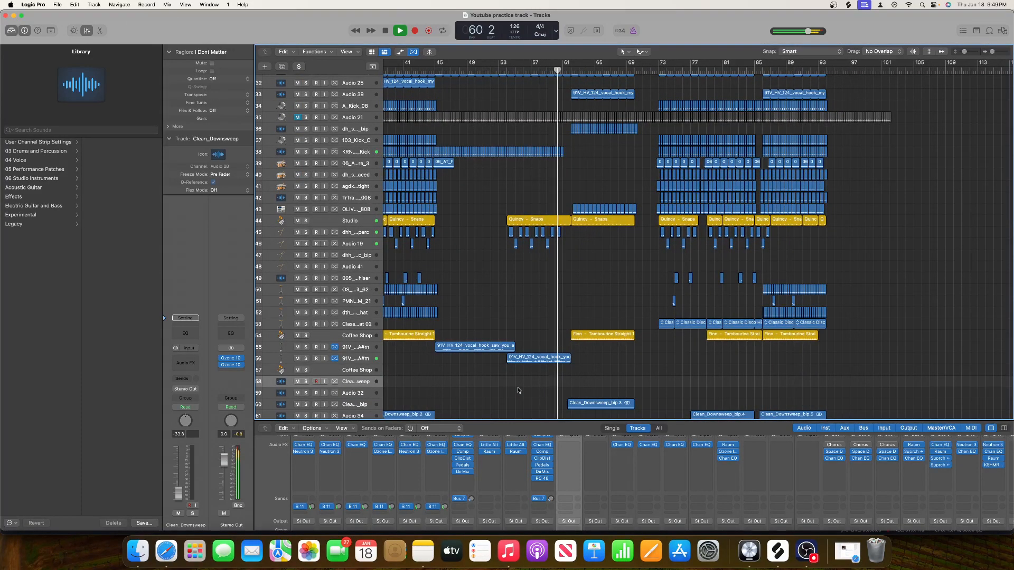
scroll(520, 391, down, 5)
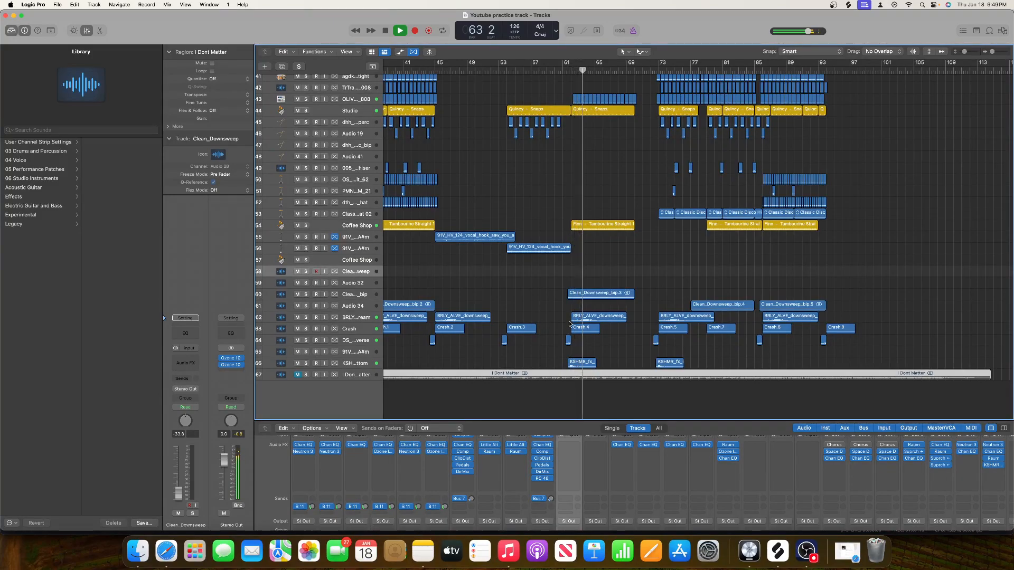
Review the melodic, vocal, drum and percussion tracks during playback, from about bar 63 through the final drop.
scroll(569, 324, up, 20)
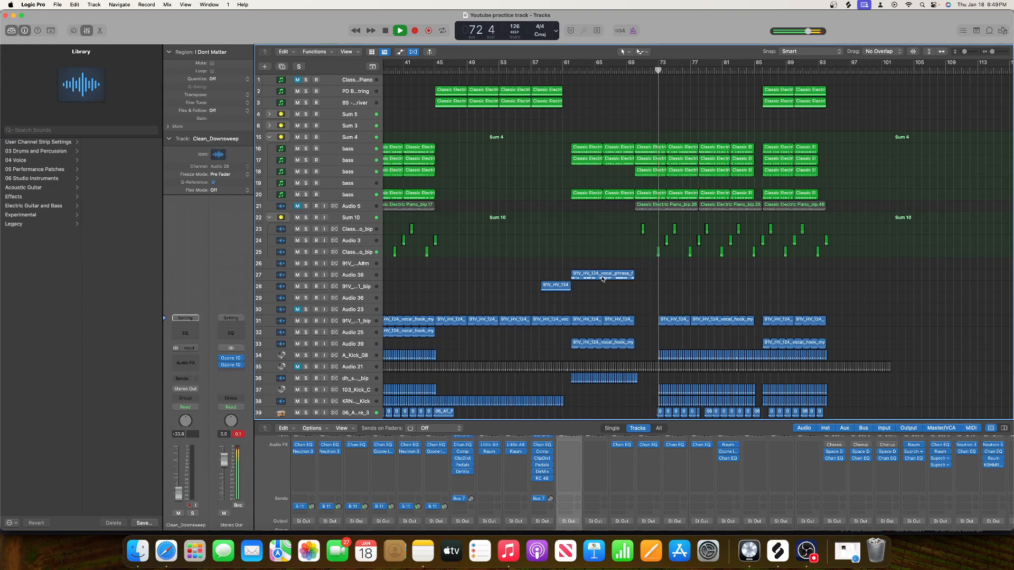
scroll(602, 280, right, 3)
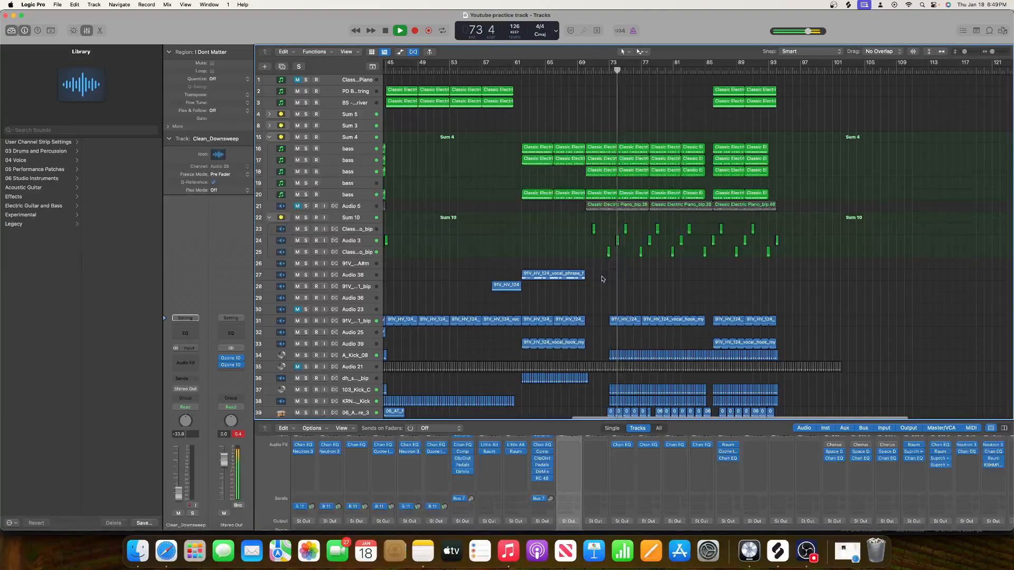
scroll(603, 280, down, 1)
scroll(603, 279, down, 5)
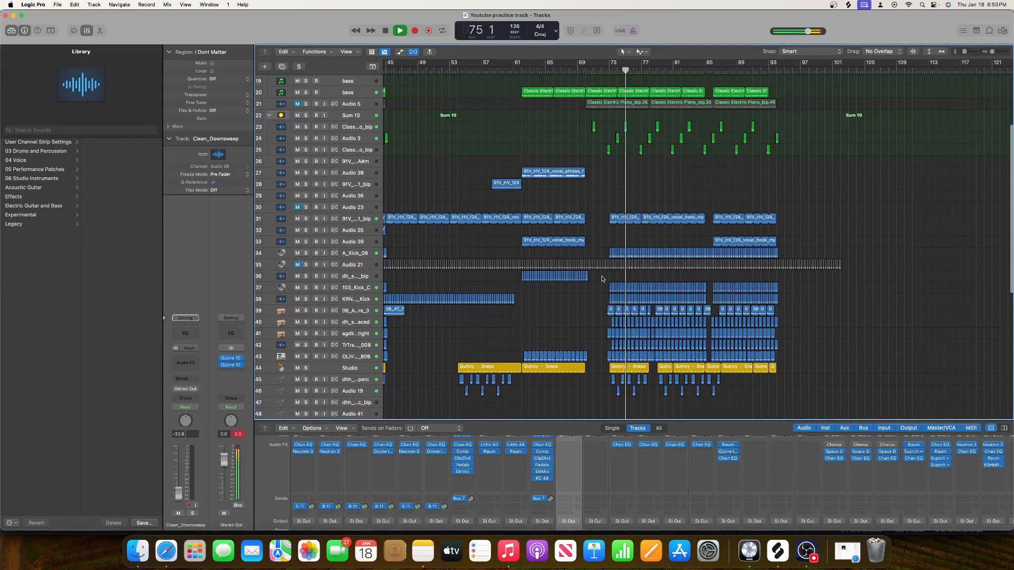
scroll(602, 279, right, 2)
scroll(603, 279, down, 3)
scroll(603, 279, right, 1)
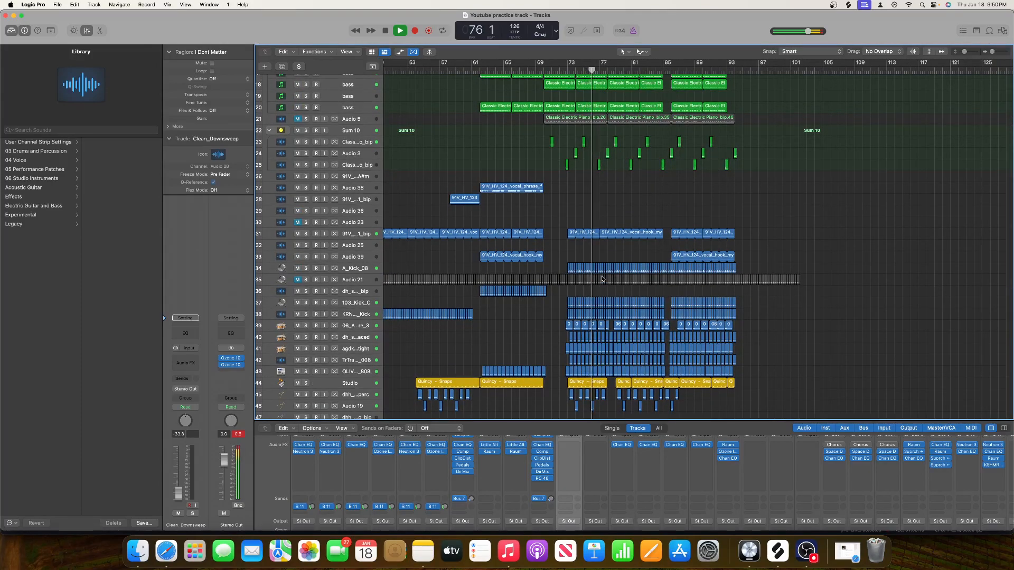
scroll(602, 280, up, 3)
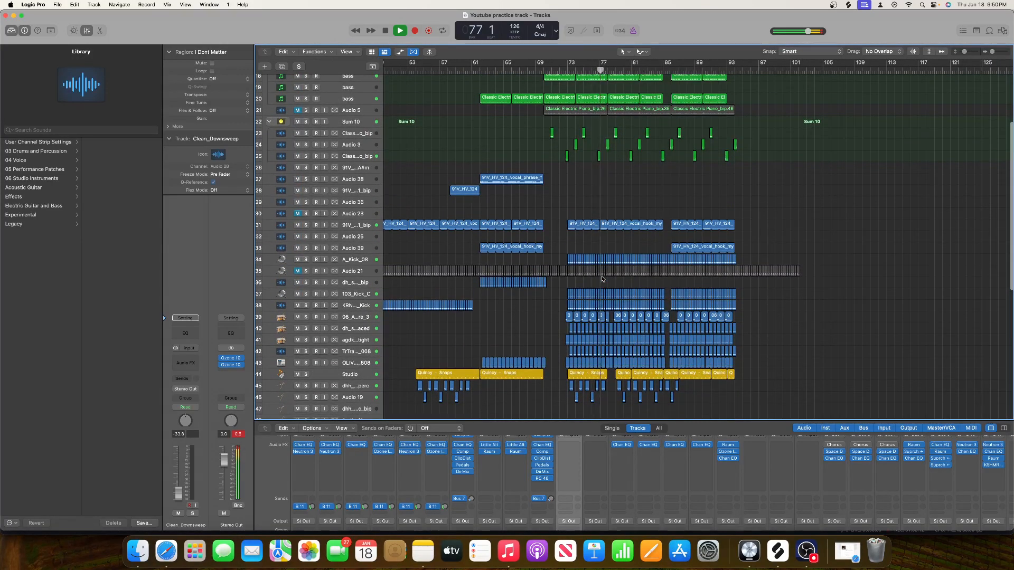
scroll(603, 280, down, 2)
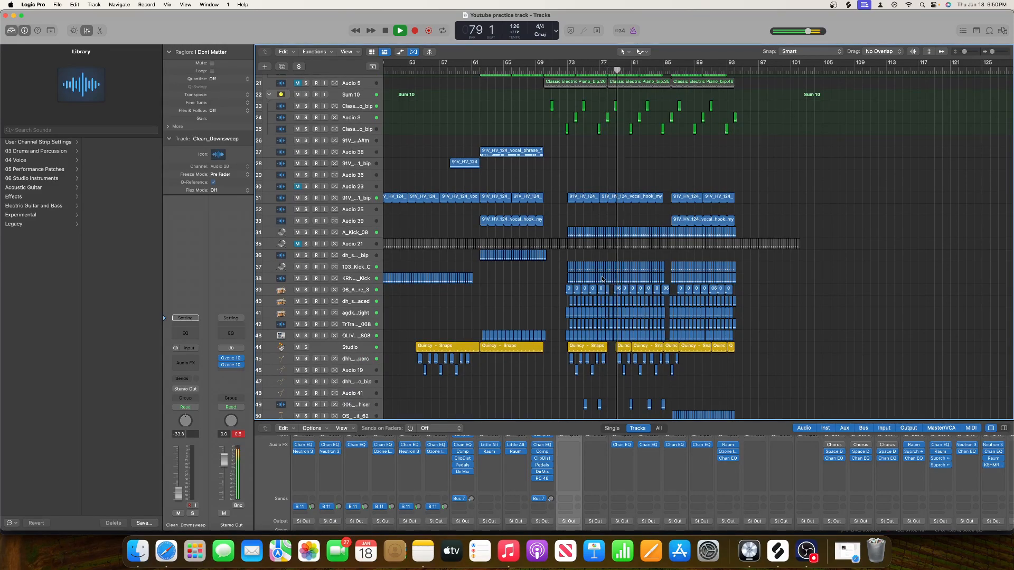
scroll(602, 279, down, 5)
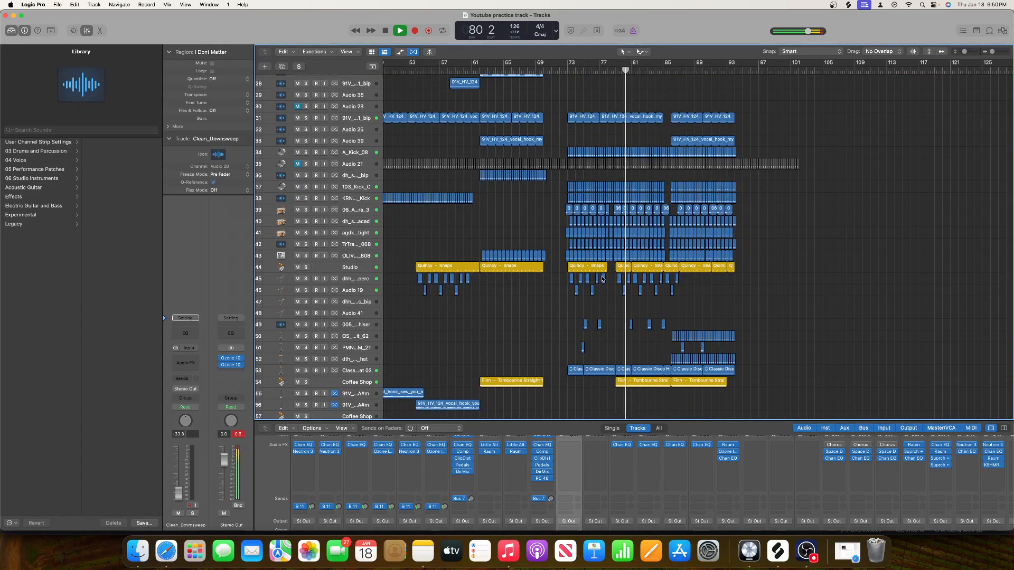
scroll(602, 279, up, 2)
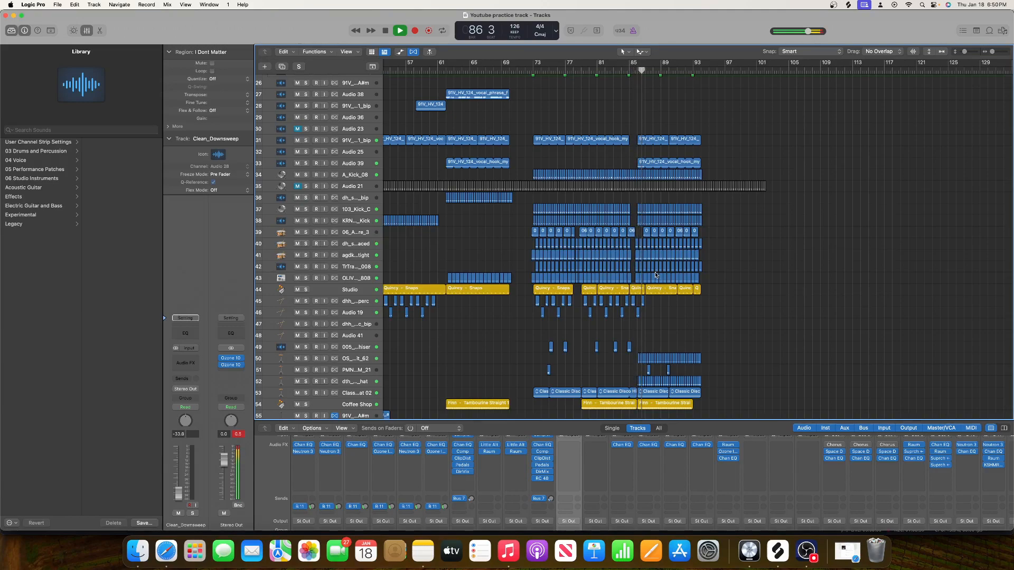
Delete the A_Kick_08 regions in bar 85, just before the final section.
drag(992, 52, 994, 51)
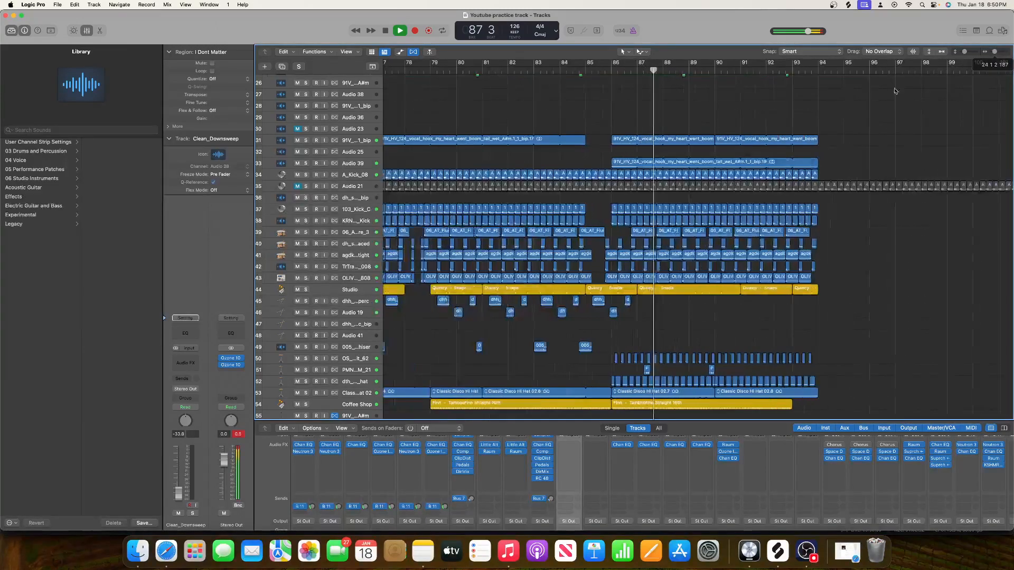
drag(587, 166, 607, 174)
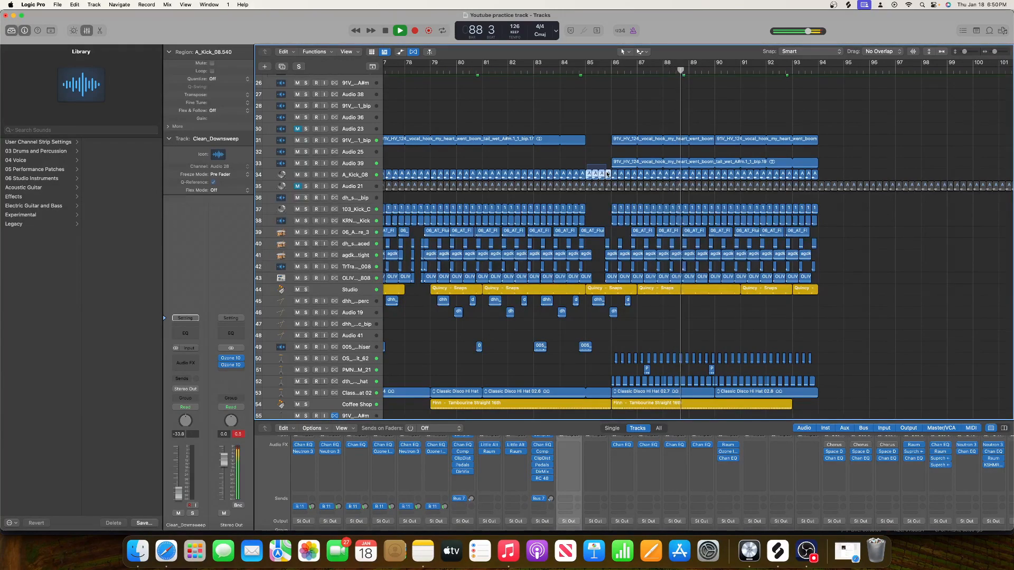
key(BackSpace)
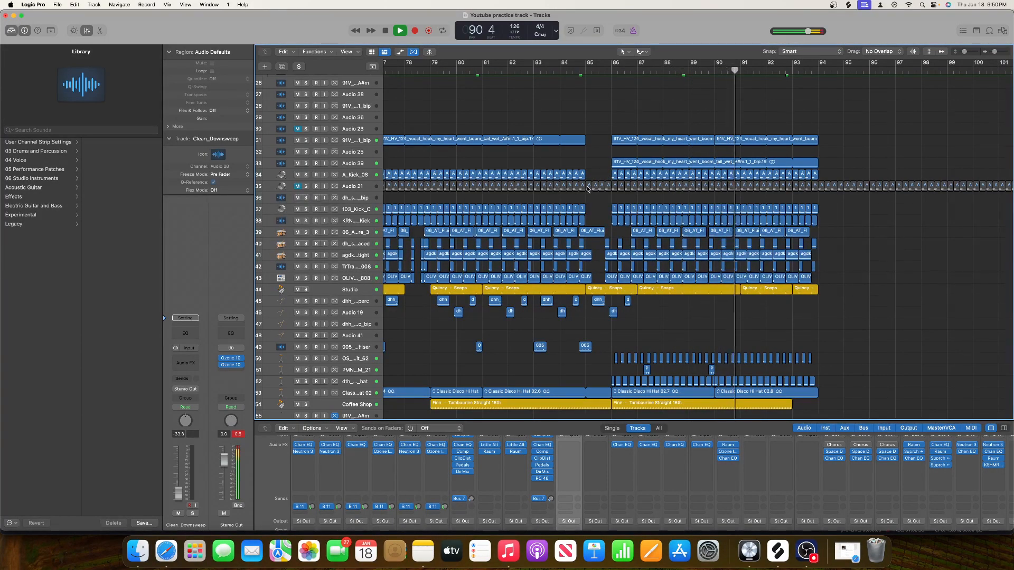
Stop playback after the final section ends, check the recording in OBS Studio and return to Logic Pro.
scroll(587, 189, right, 3)
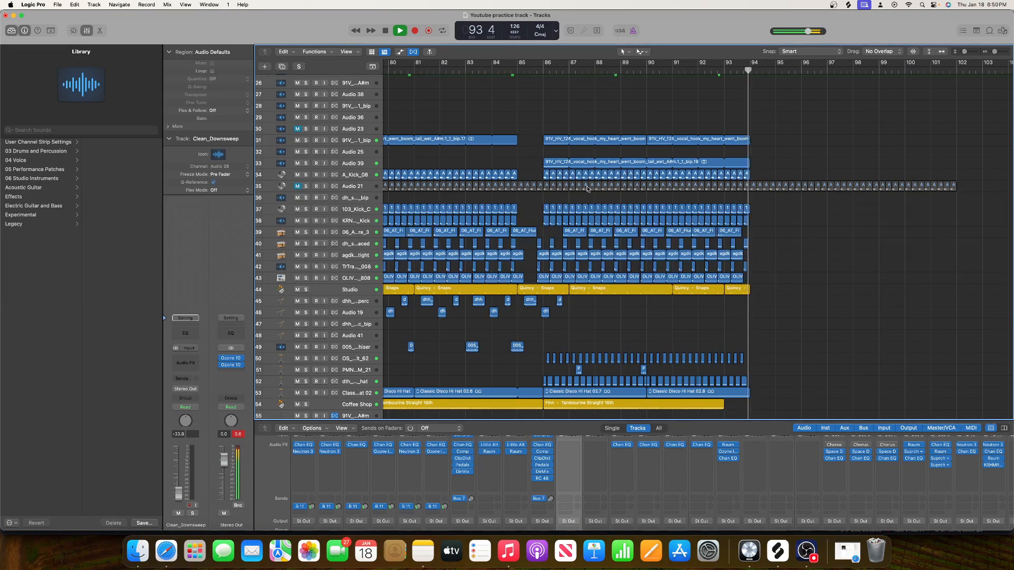
scroll(588, 189, up, 10)
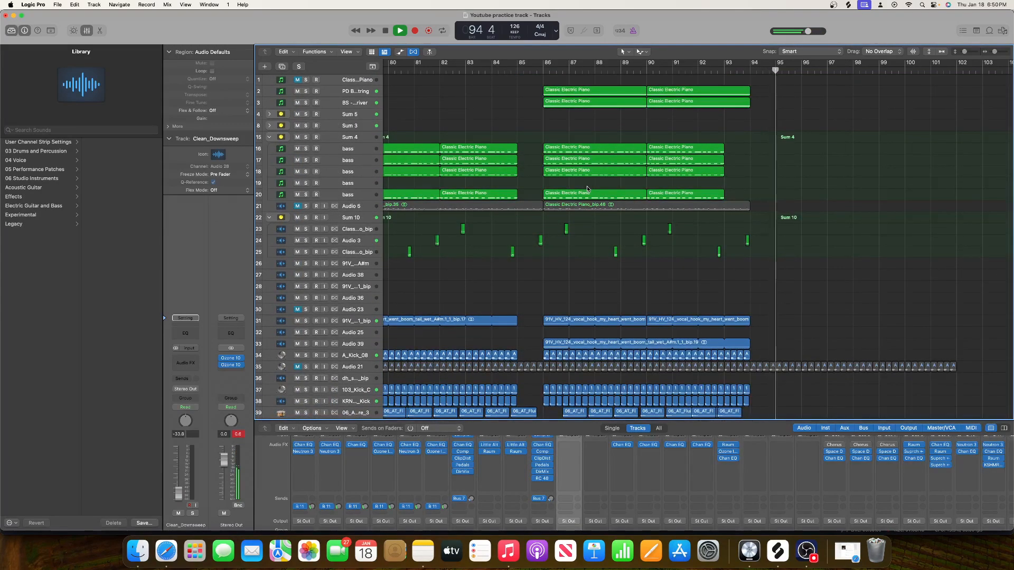
key(space)
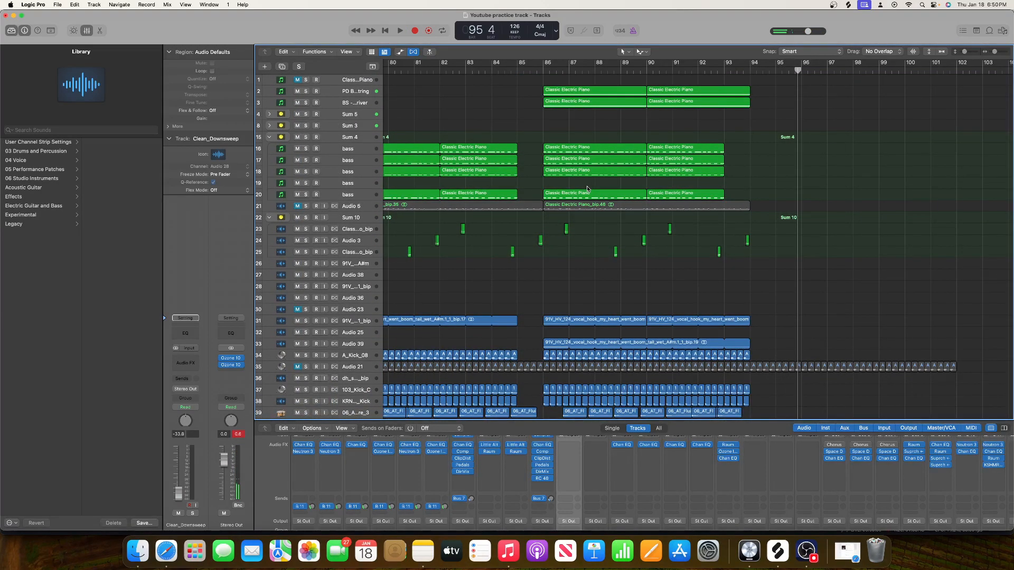
click(795, 549)
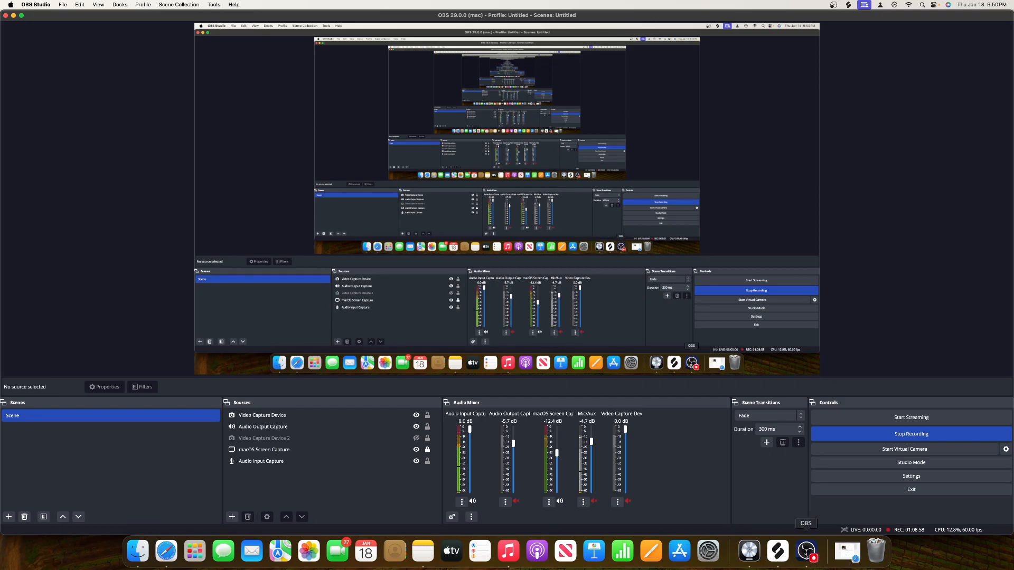
click(748, 551)
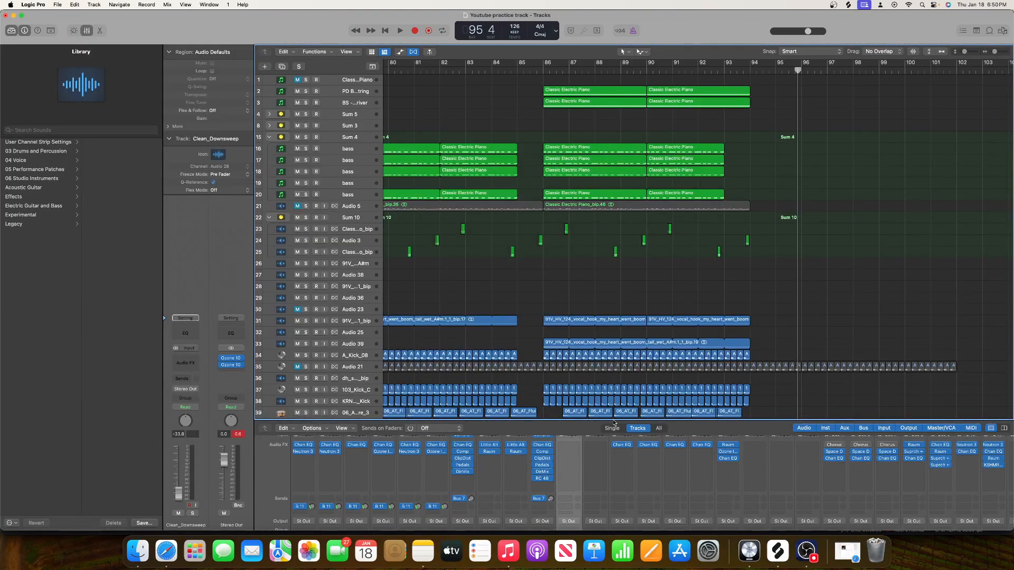
Enlarge the tracks area above the mixer and return the playhead to the start of the project.
drag(613, 419, 612, 470)
scroll(593, 292, down, 15)
scroll(593, 292, left, 5)
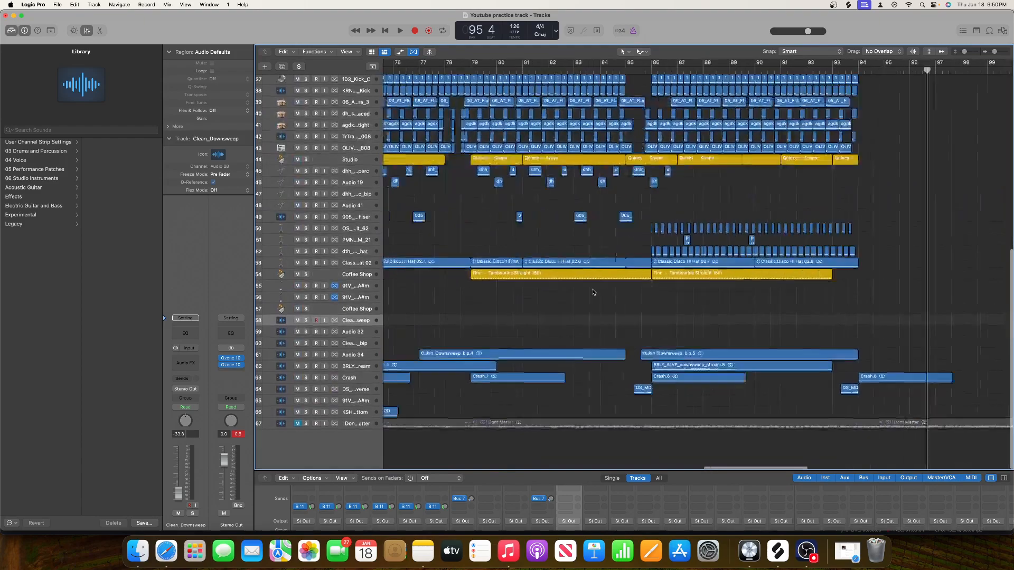
scroll(593, 292, left, 15)
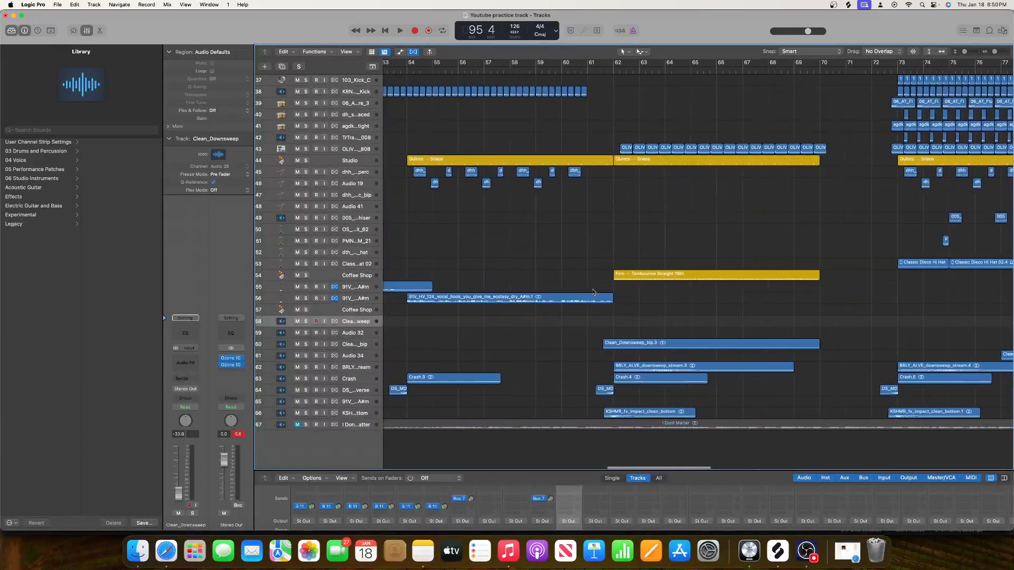
key(Return)
Shrink the track heights to fit all 67 tracks in view and examine the arrangement's first half.
scroll(602, 289, up, 10)
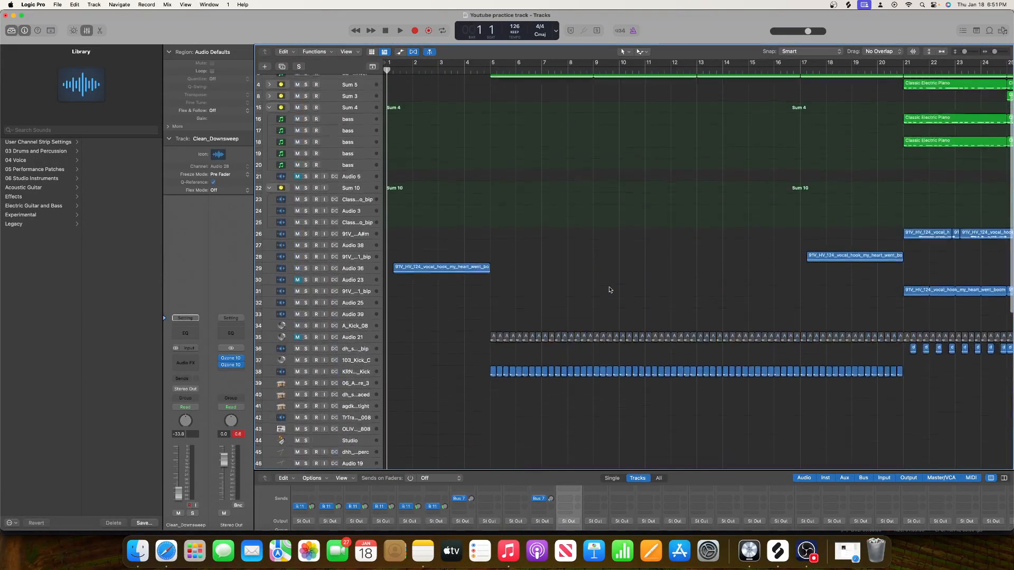
drag(995, 52, 961, 68)
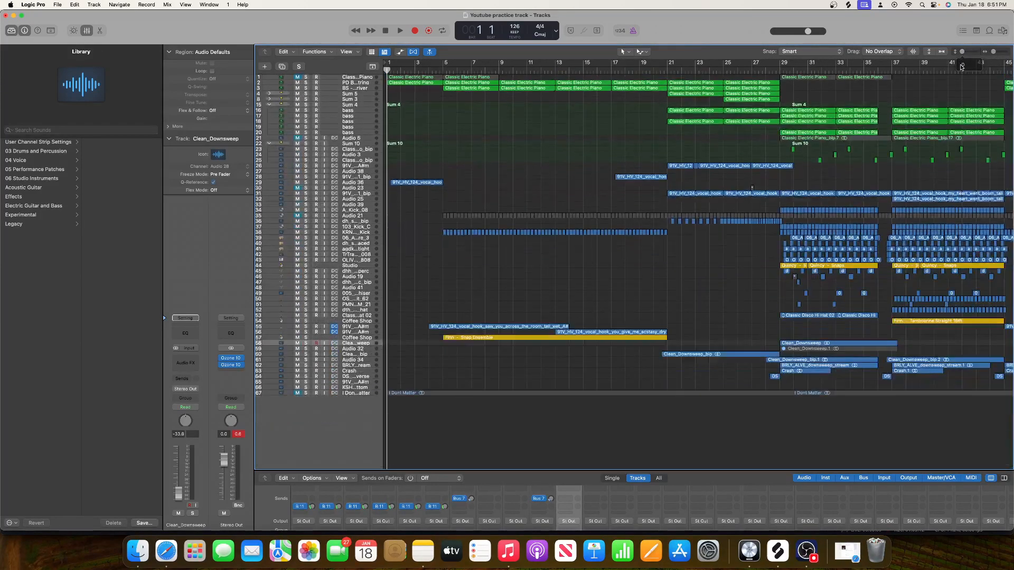
scroll(790, 149, right, 5)
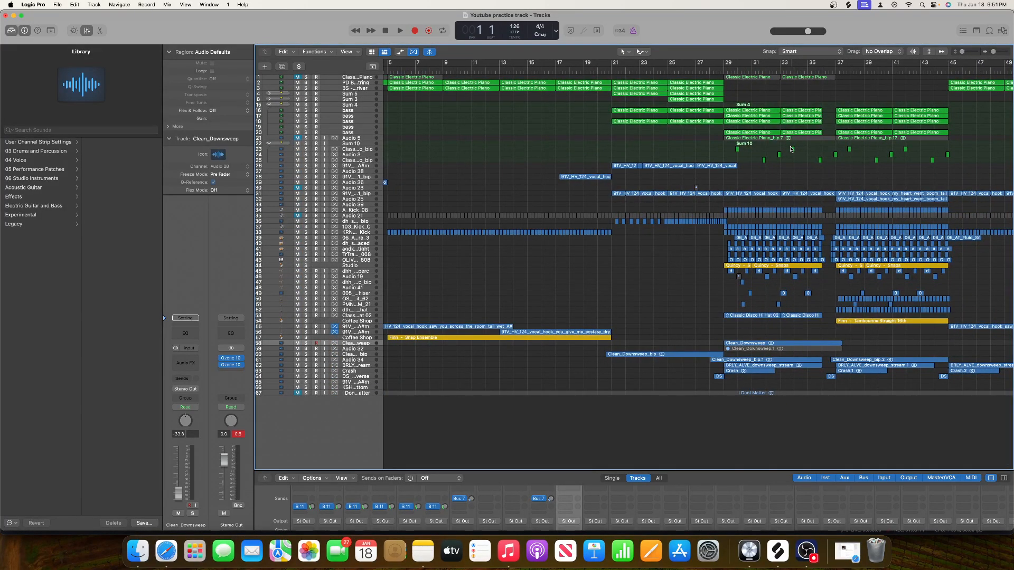
scroll(790, 148, up, 1)
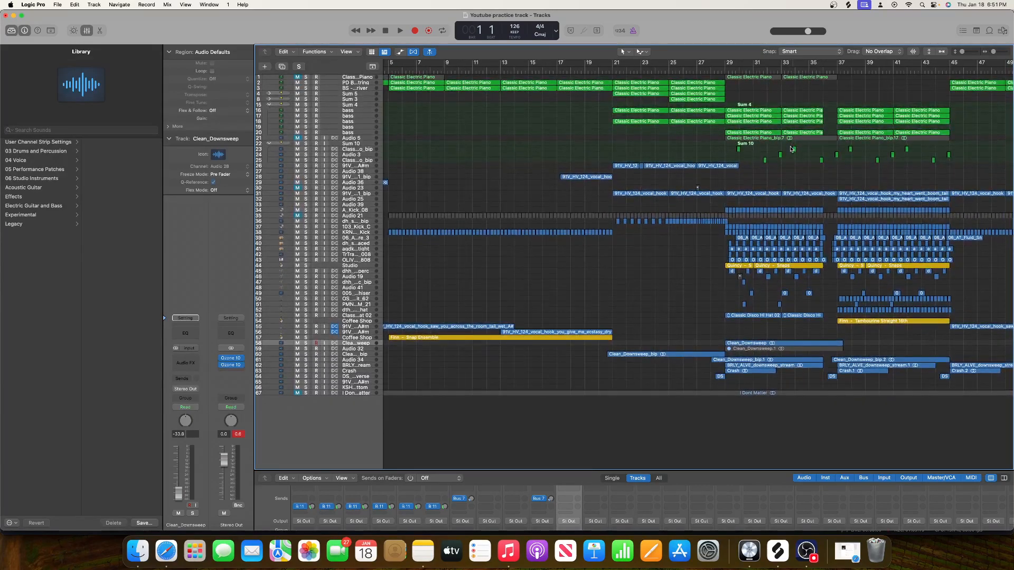